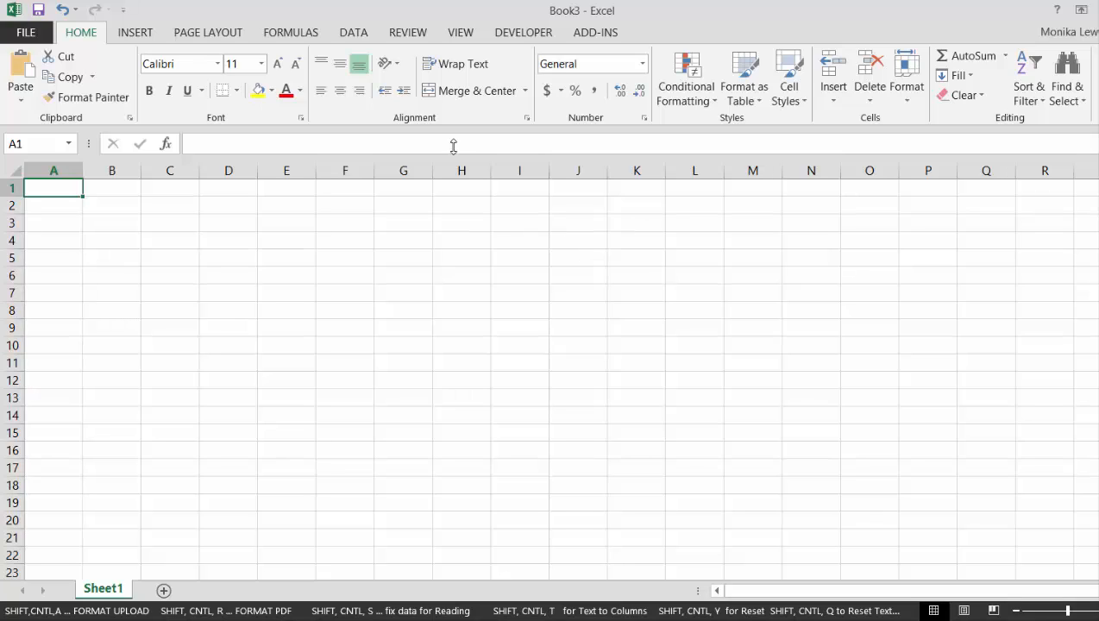
Narrow columns A to C into thin indent columns and widen column D to more than double its width
left_click_drag(159, 166, 31, 170)
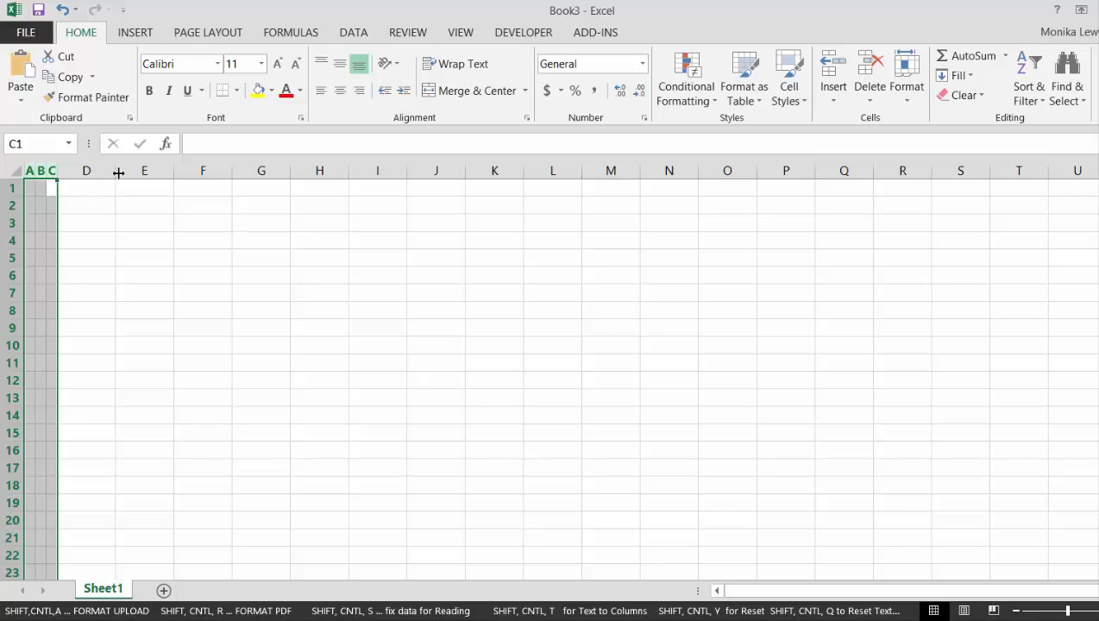
left_click_drag(118, 172, 214, 175)
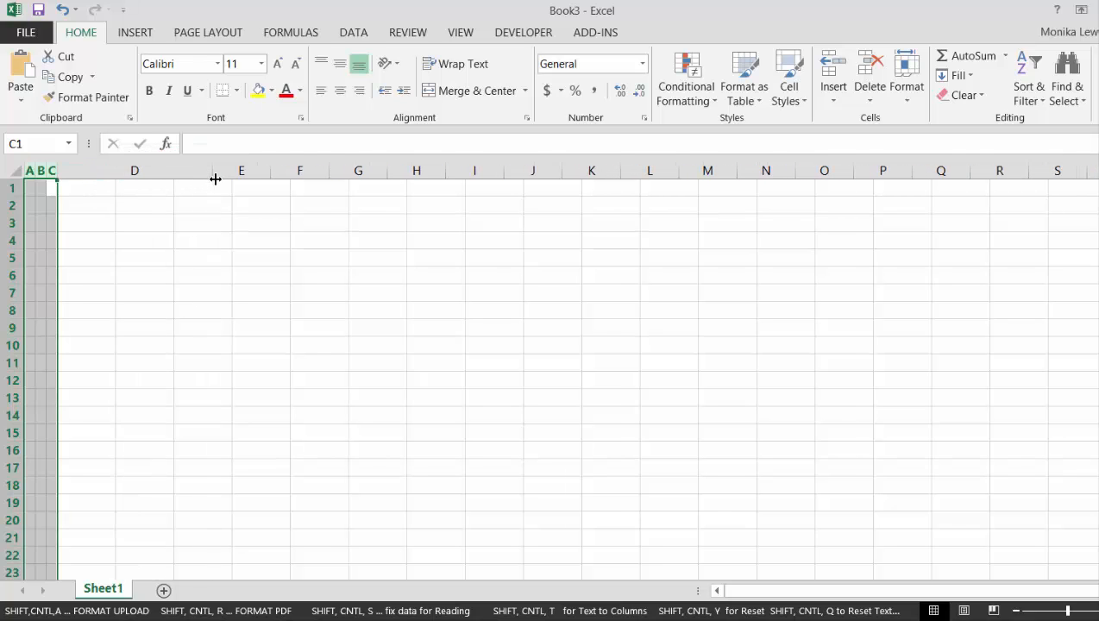
left_click(180, 216)
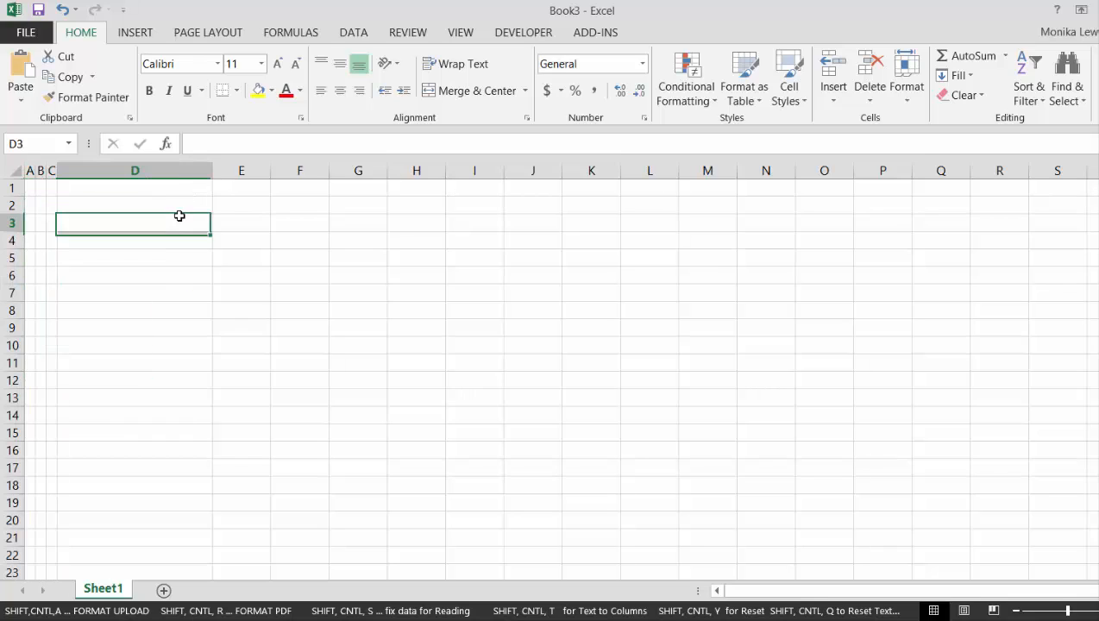
Enter the section heading "Assumptions" in cell A2
key("Up")
key("Left")
key("Left")
key("Left")
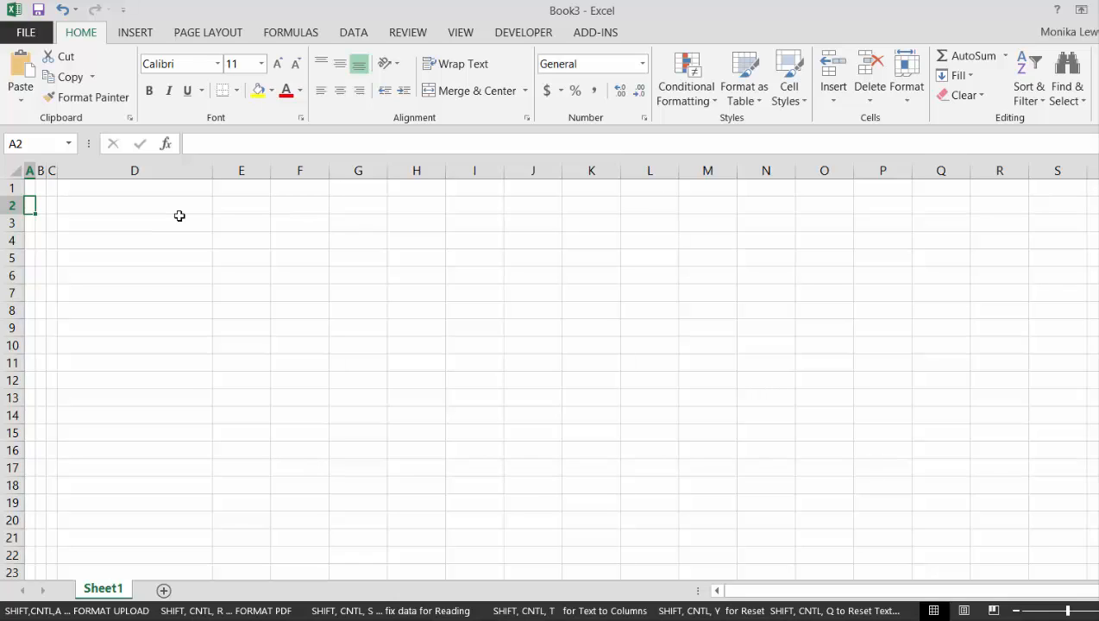
type("Assumptions")
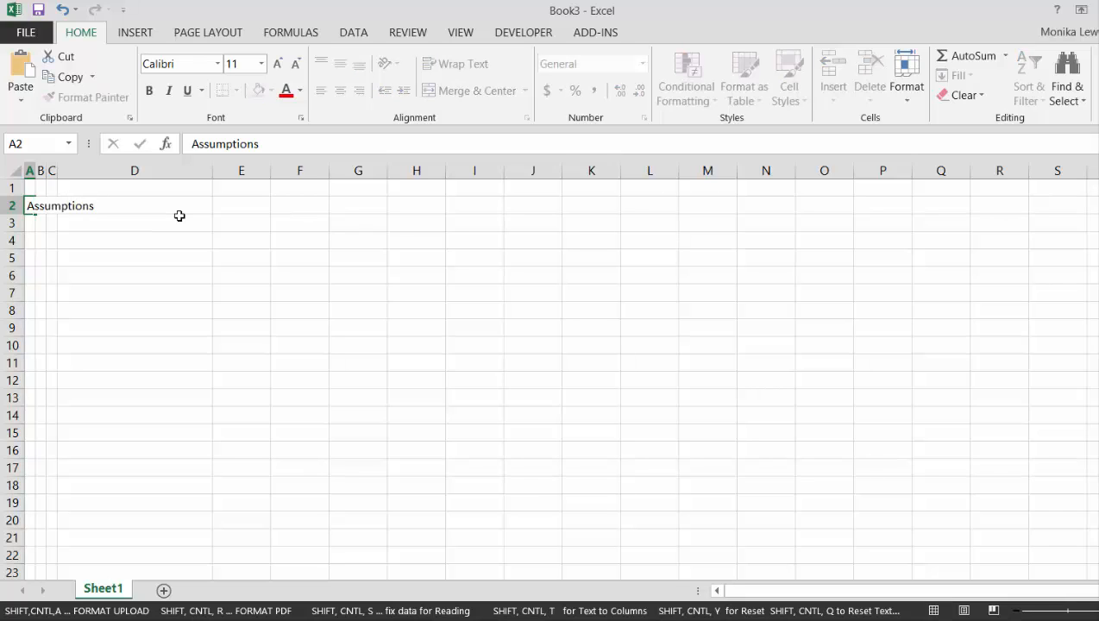
key("Return")
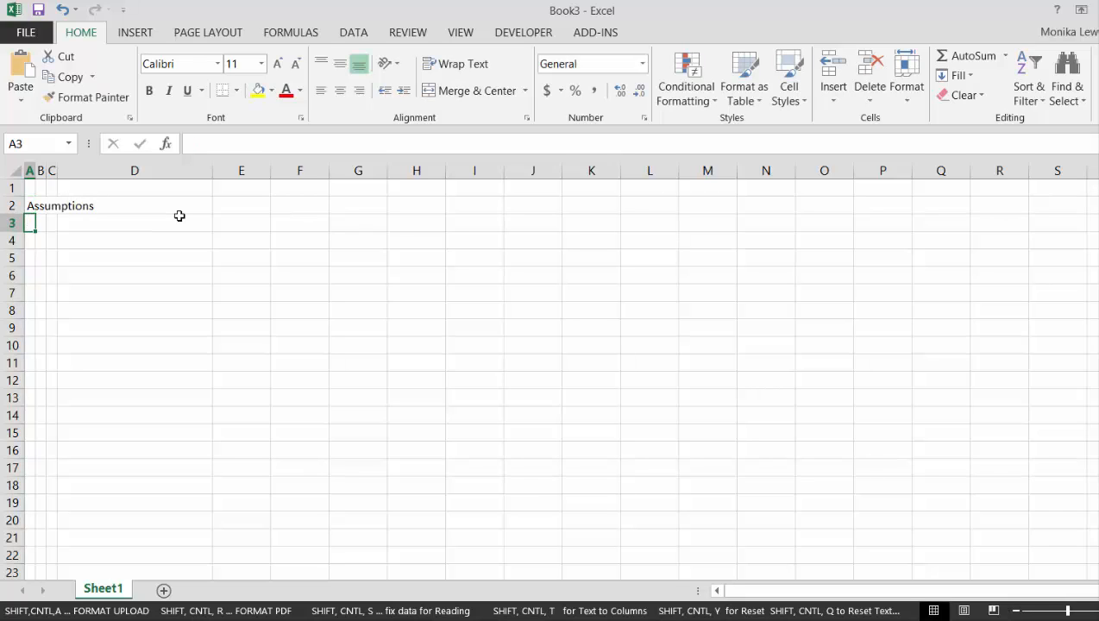
Enter the subheading "Cash Flow" in cell B3, indented under the Assumptions heading
key("Down")
key("Right")
key("Up")
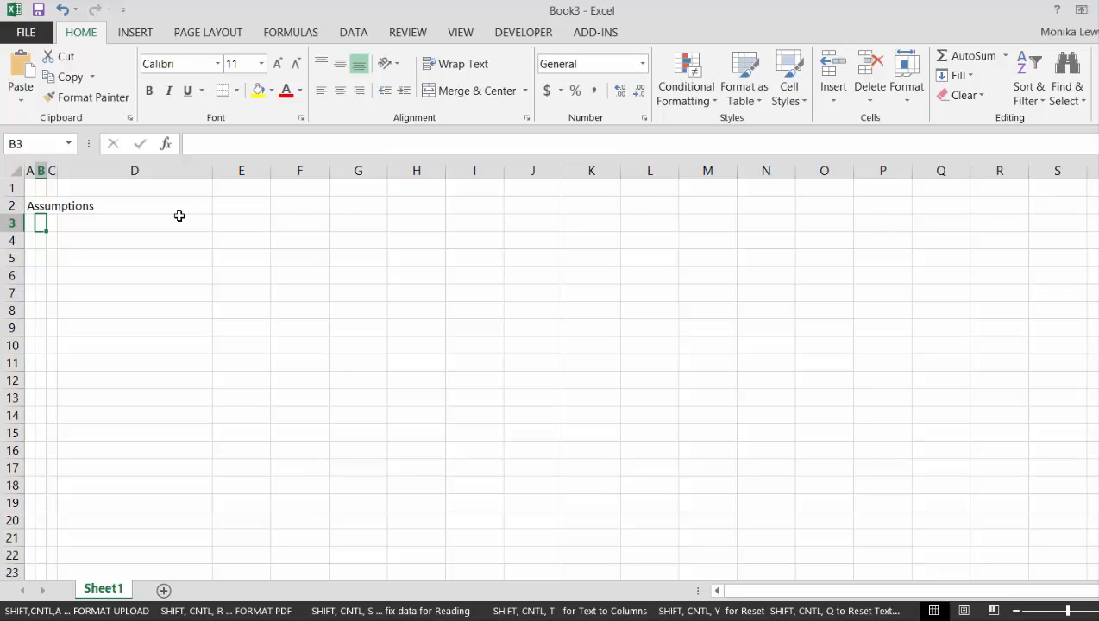
key("F2")
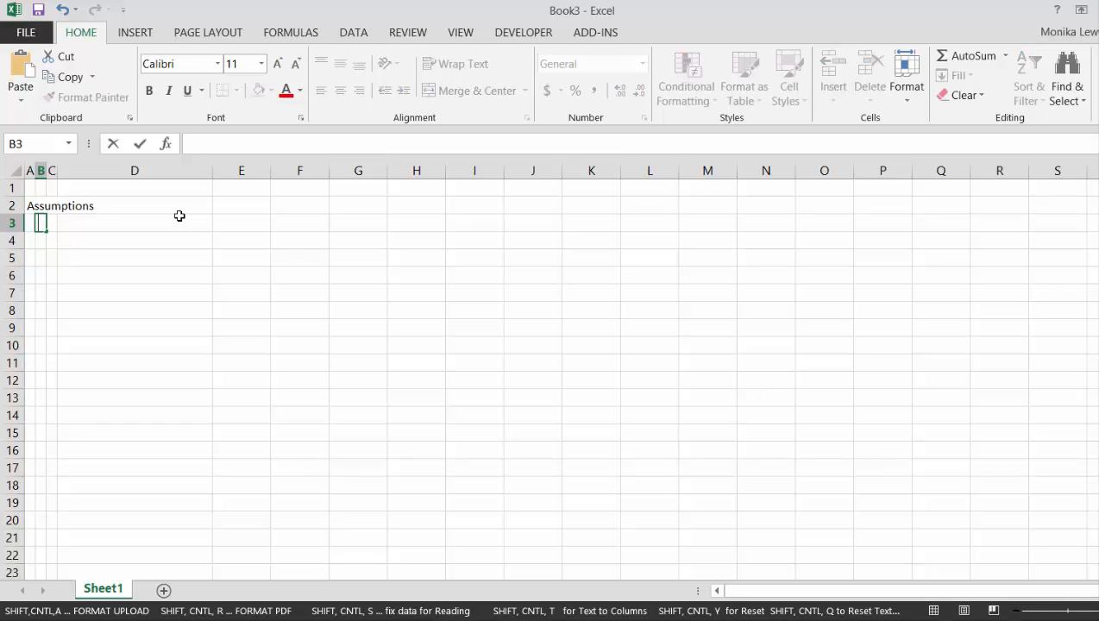
type("Cash Flow")
key("Return")
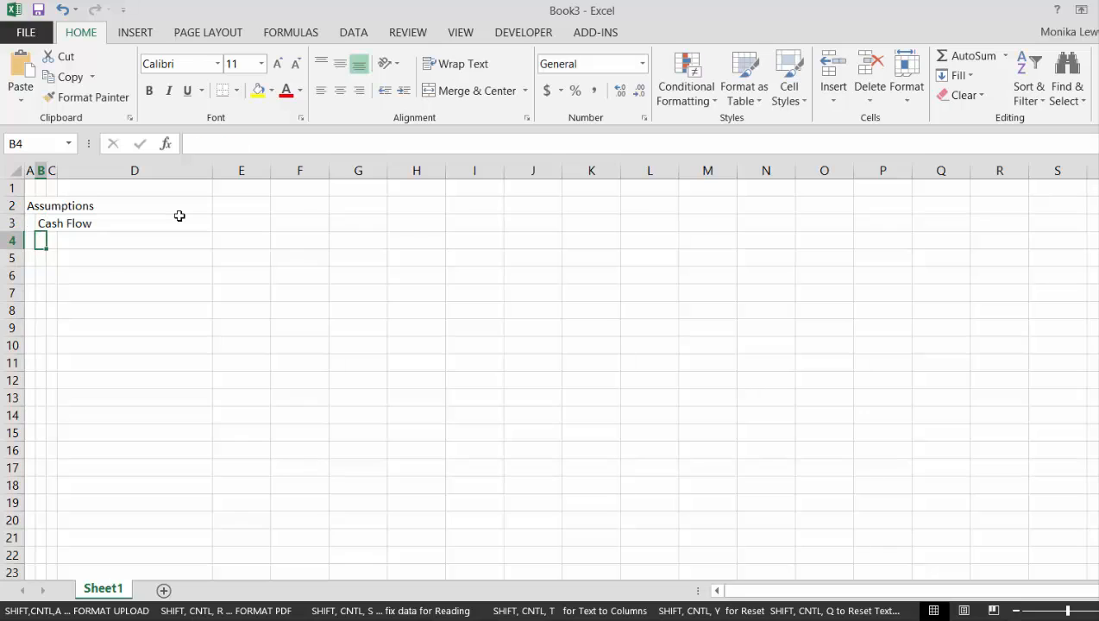
Enter "Project 1" in cell D4 and fill it down through D6
key("Right")
key("Right")
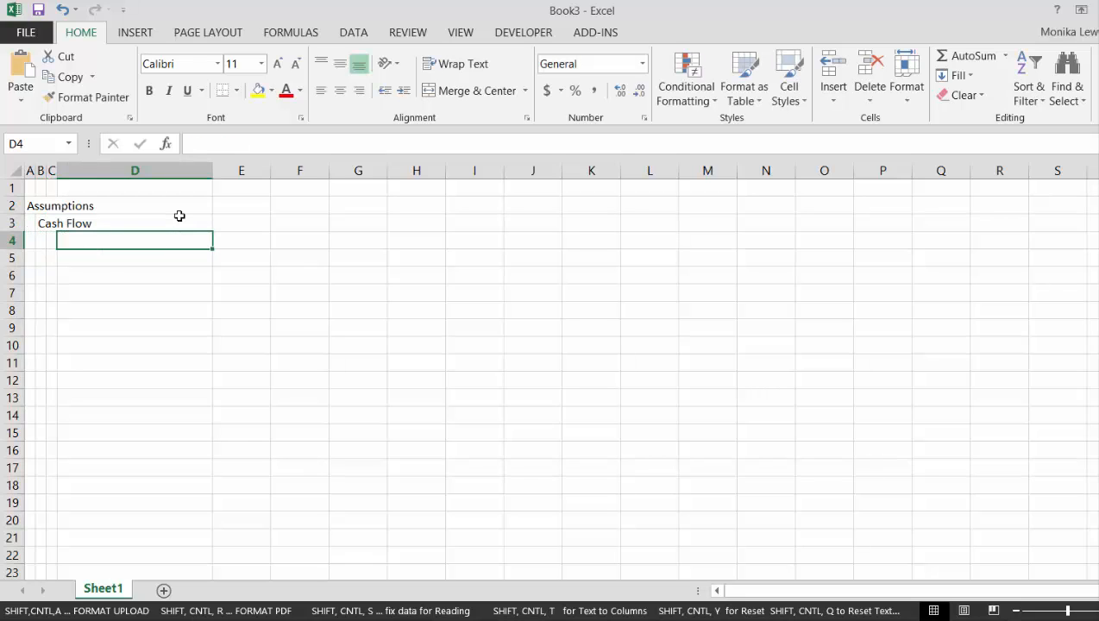
type("Proje")
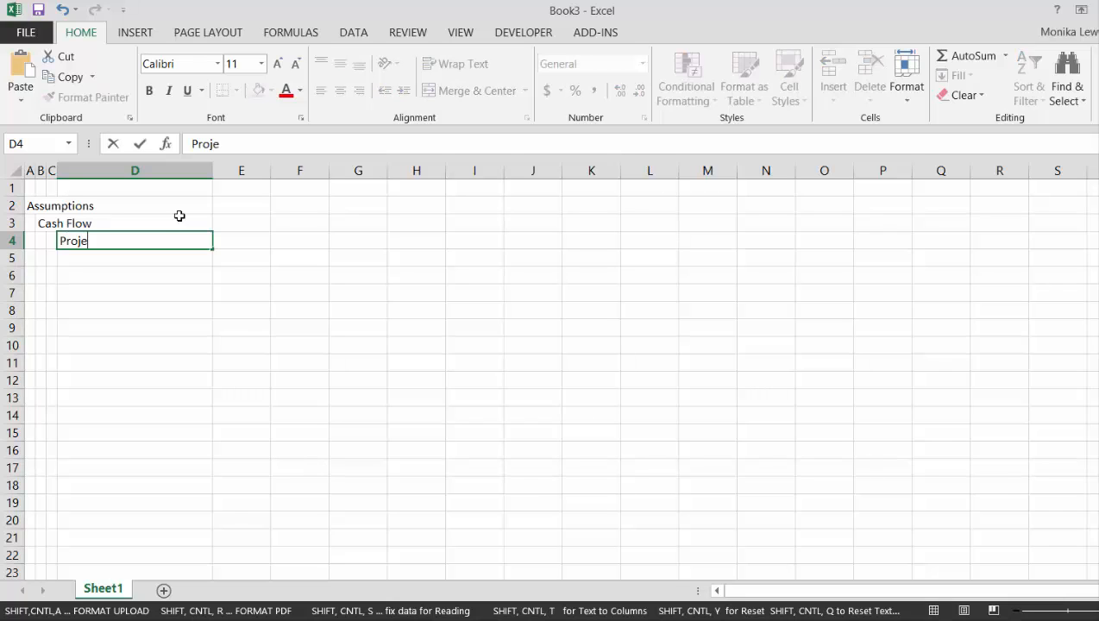
type("ct 1")
key("Return")
key("Up")
key("shift+Down")
key("shift+Down")
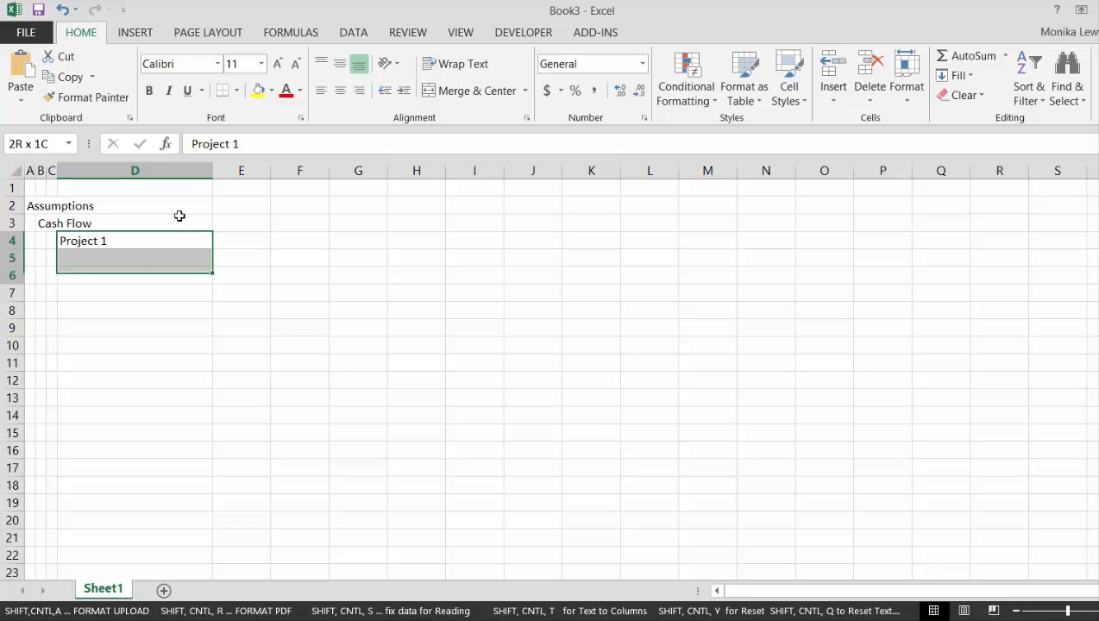
key("ctrl+d")
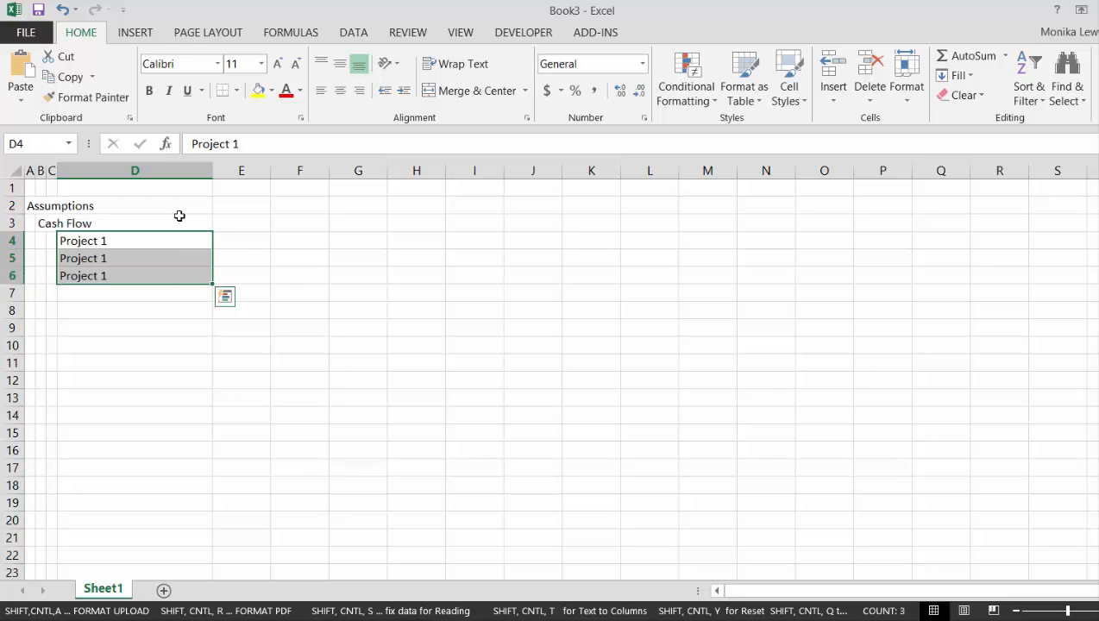
Change the labels in D5 and D6 to "Project 2" and "Project 3"
key("Down")
key("F2")
key("BackSpace")
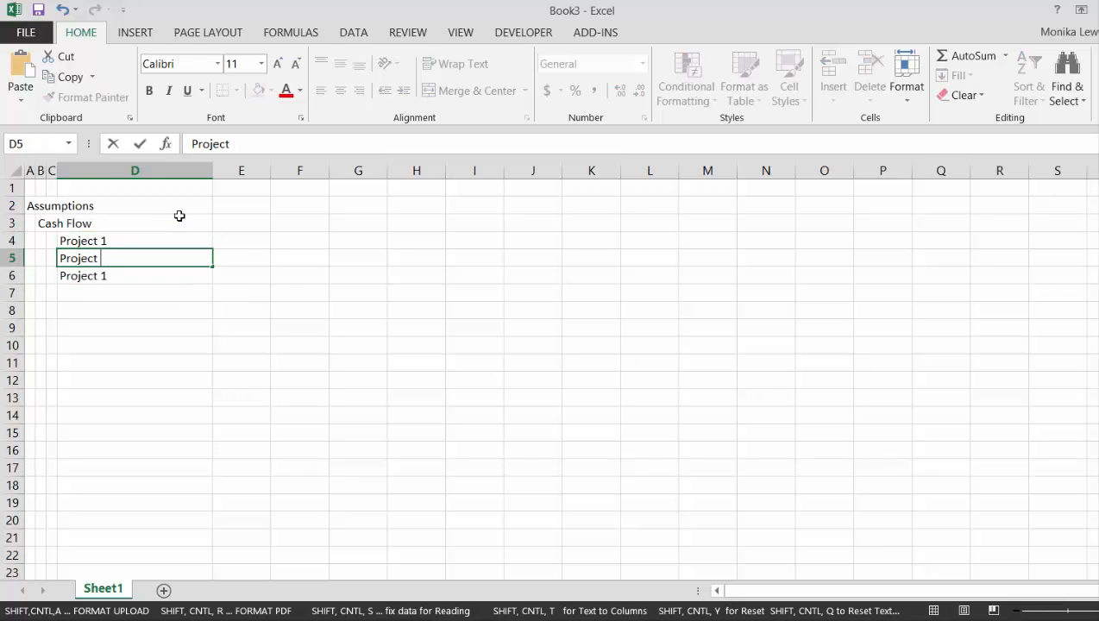
type("2")
key("Return")
key("F2")
key("BackSpace")
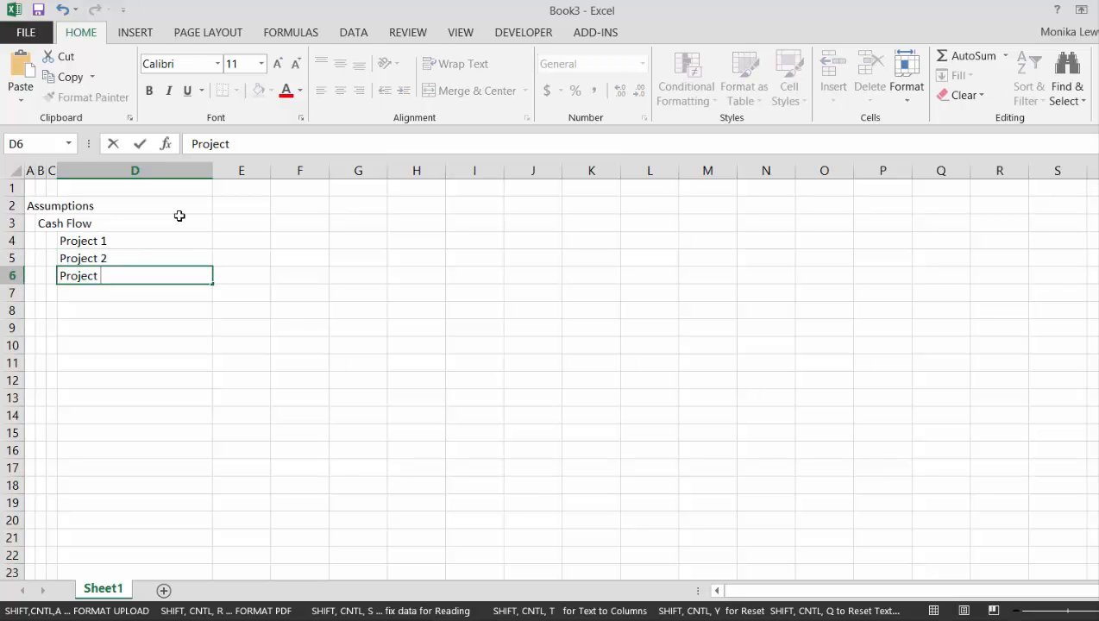
type("3")
key("Return")
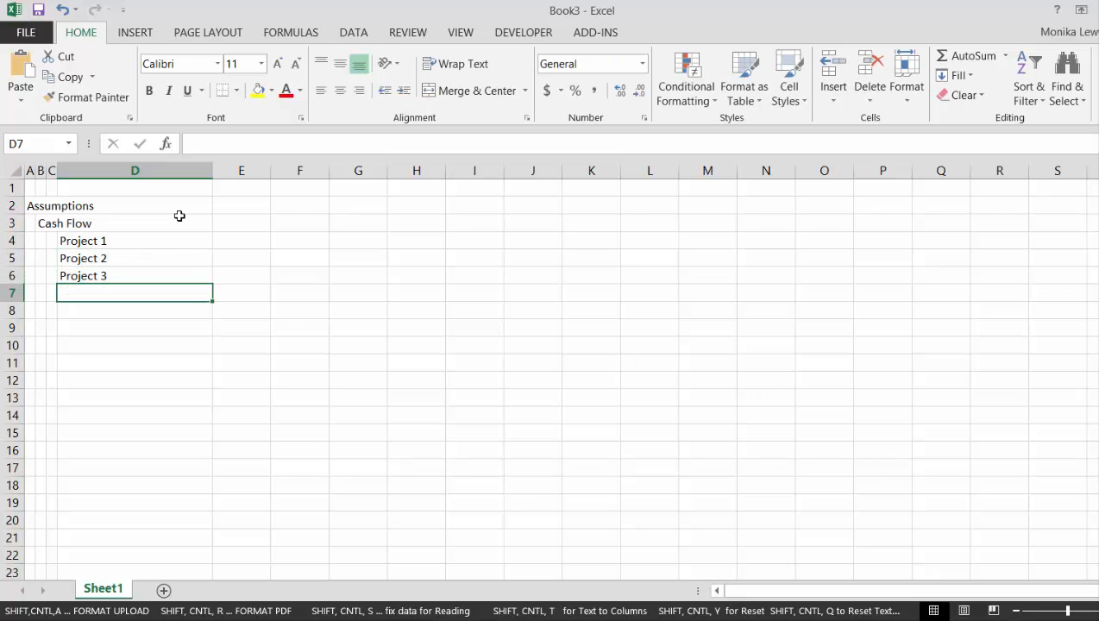
Enter 100 for Project 1 in cell F4 and fill the value down through F6
key("Up")
key("Up")
key("Up")
key("Right")
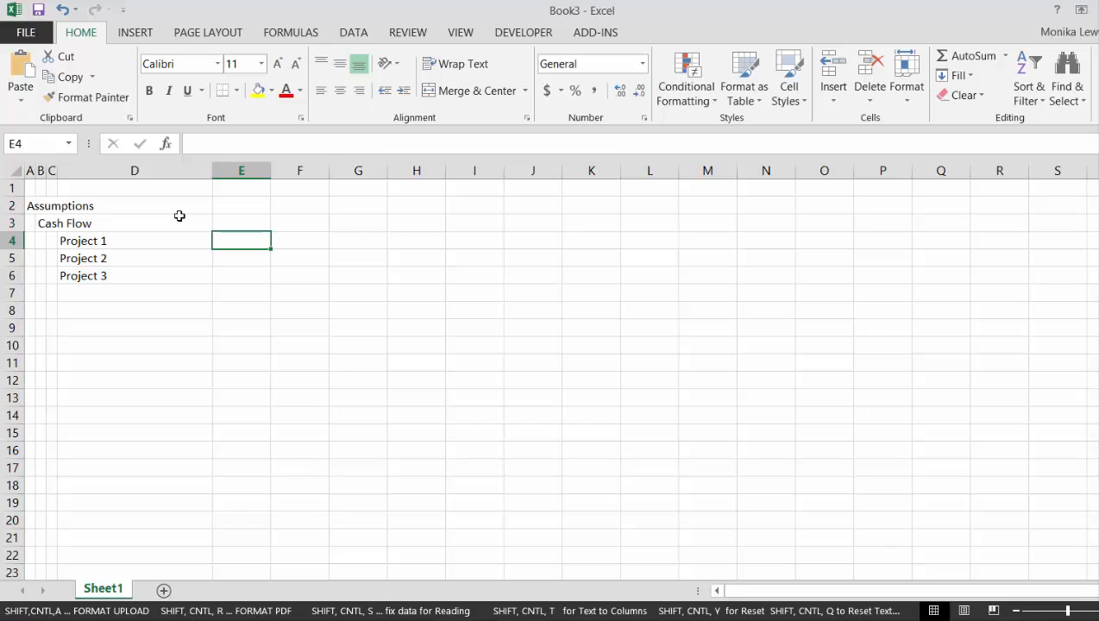
key("Right")
type("100")
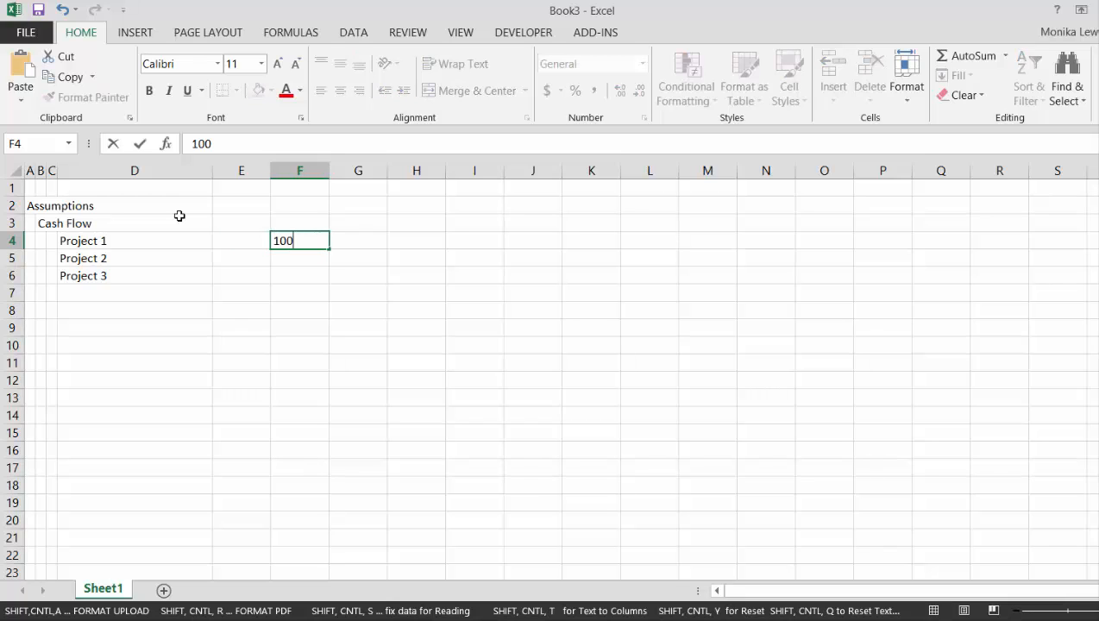
key("Return")
key("Up")
key("shift+Down")
key("shift+Down")
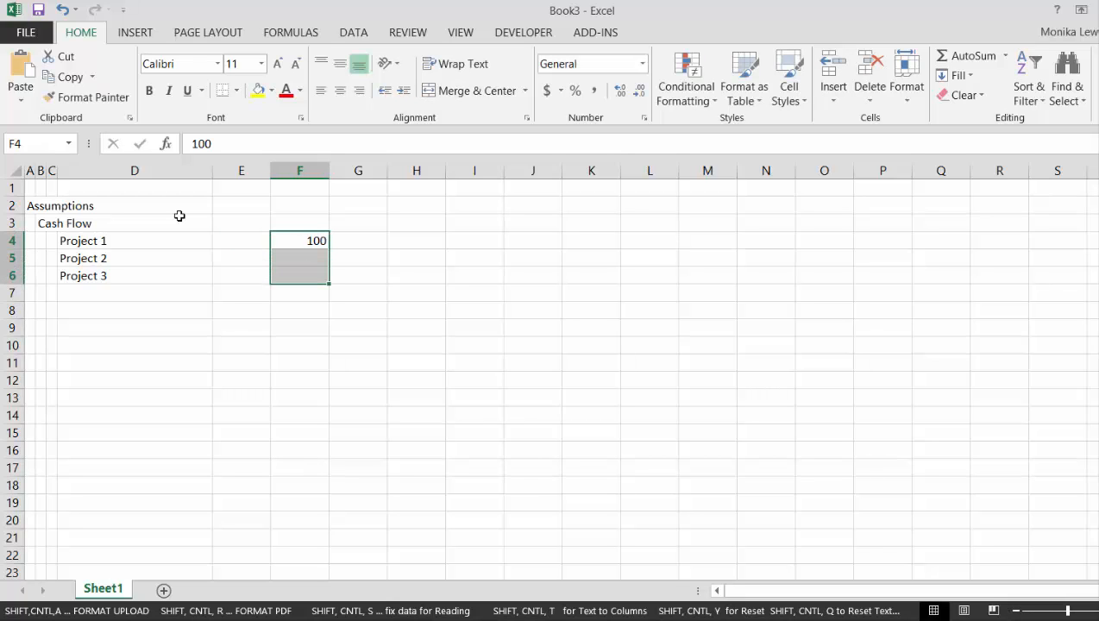
key("ctrl+d")
Add the column headings "Starting" in F3 and "Growth" in G3
key("Left")
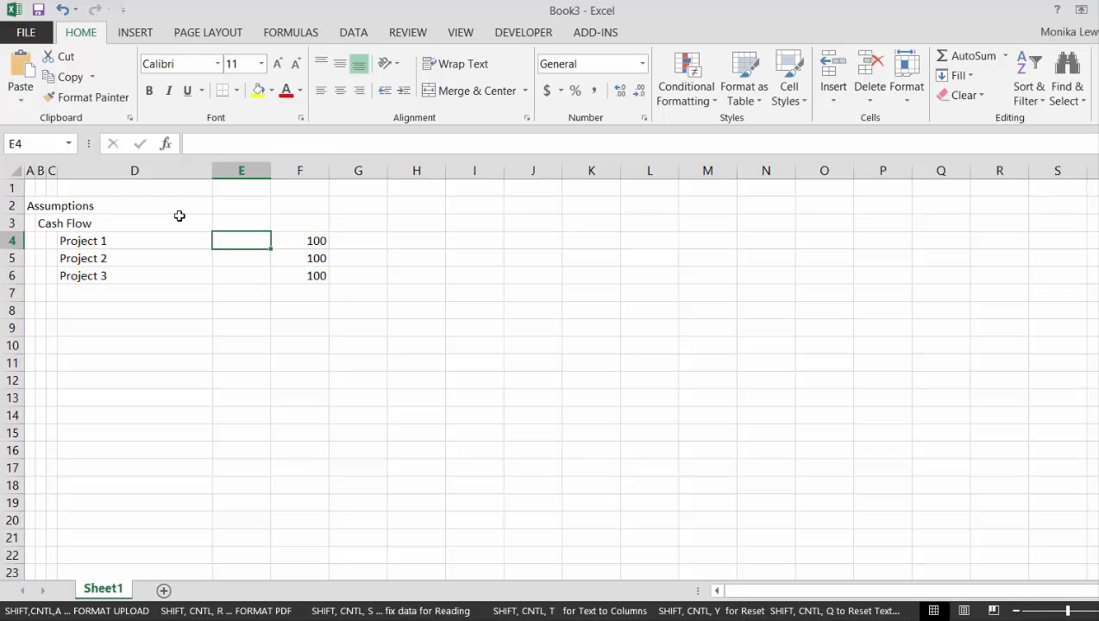
key("Right")
key("Up")
type("Starg")
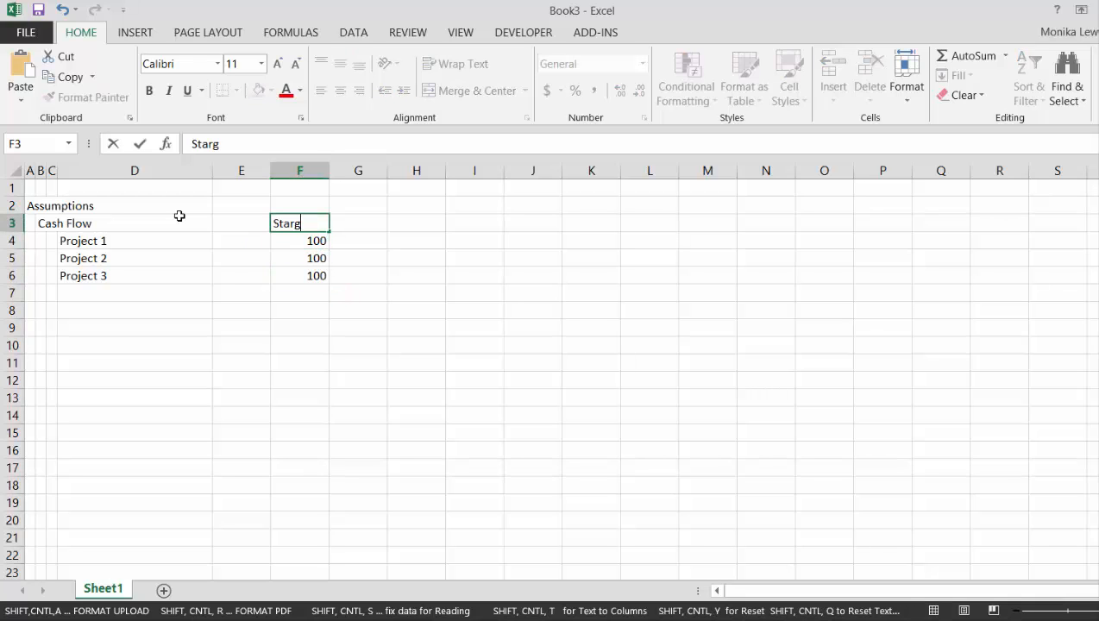
key("BackSpace")
type("ting")
key("Return")
key("Up")
key("Right")
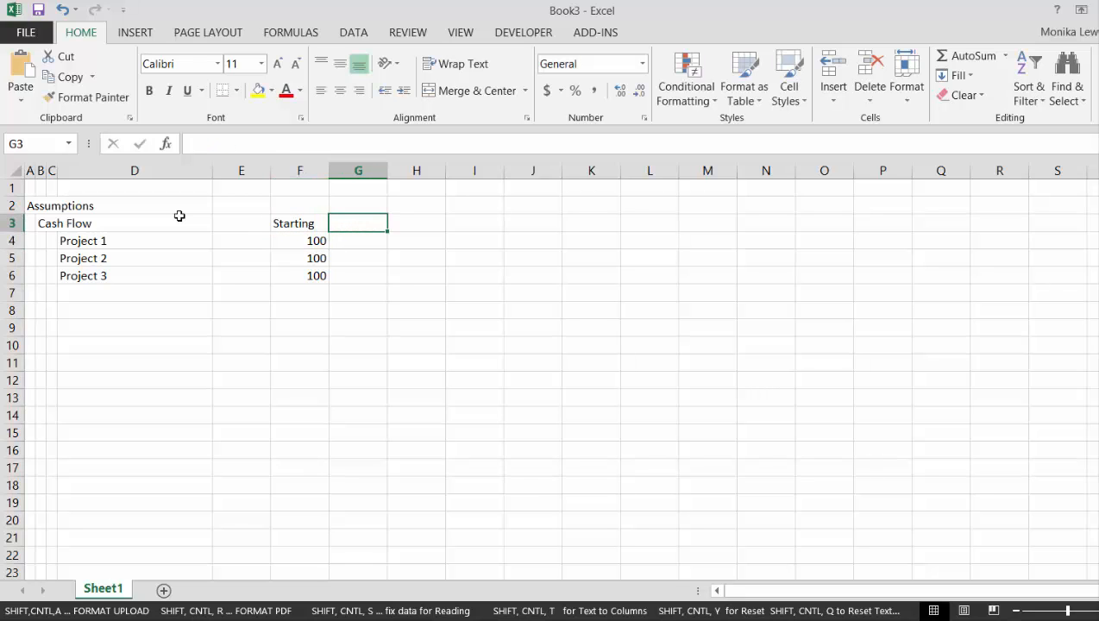
type("Growth")
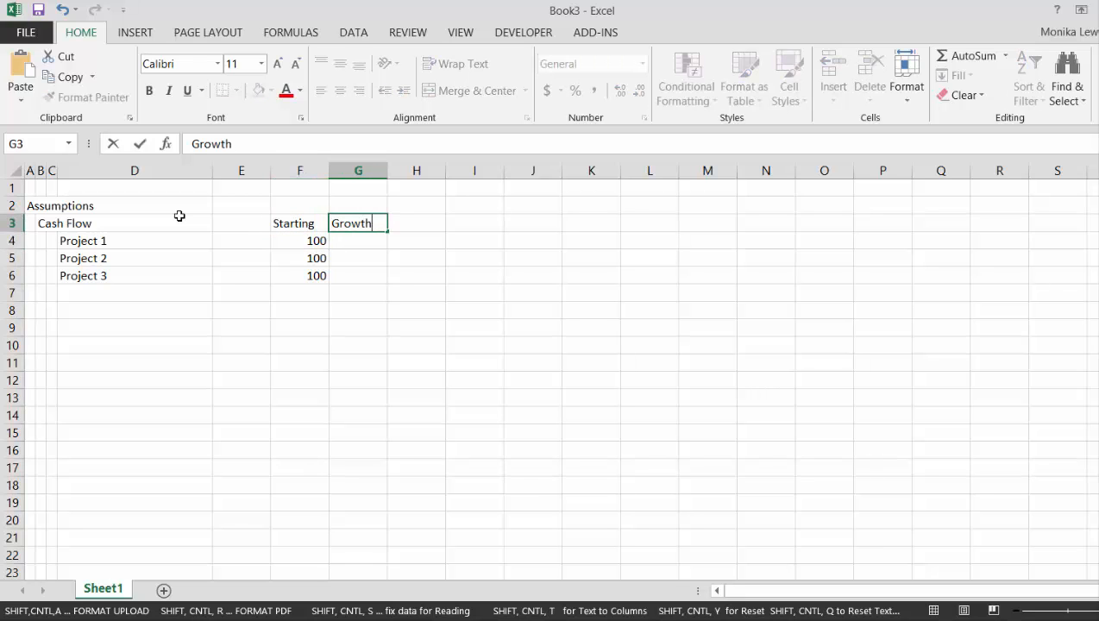
key("Return")
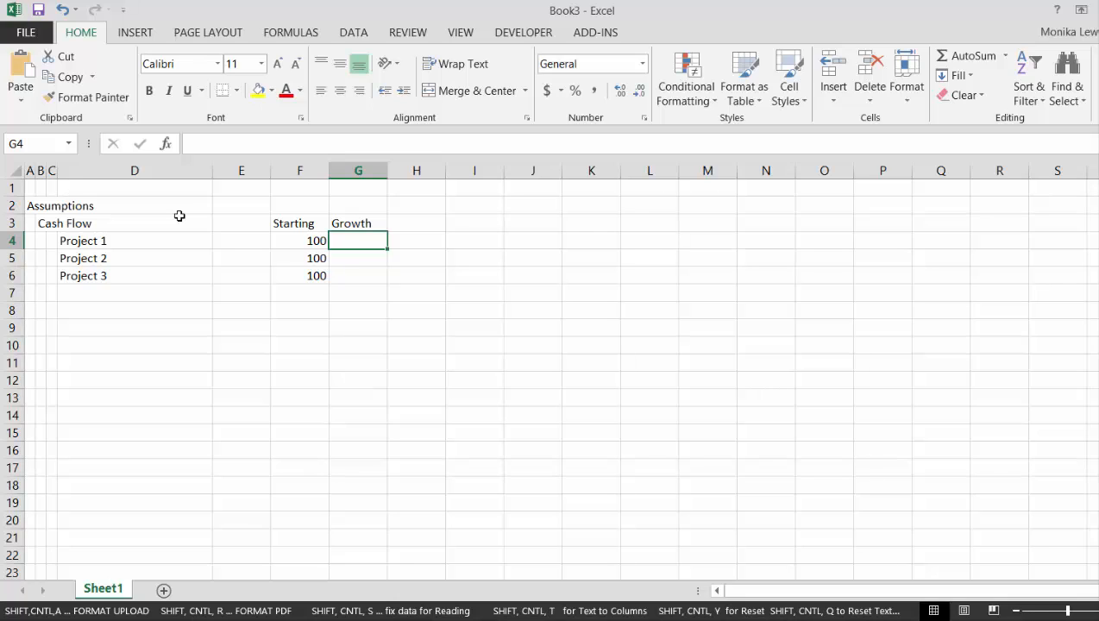
Enter growth rates of 2%, 4% and 1% for Projects 1 to 3 in cells G4 to G6
type("2%")
key("Return")
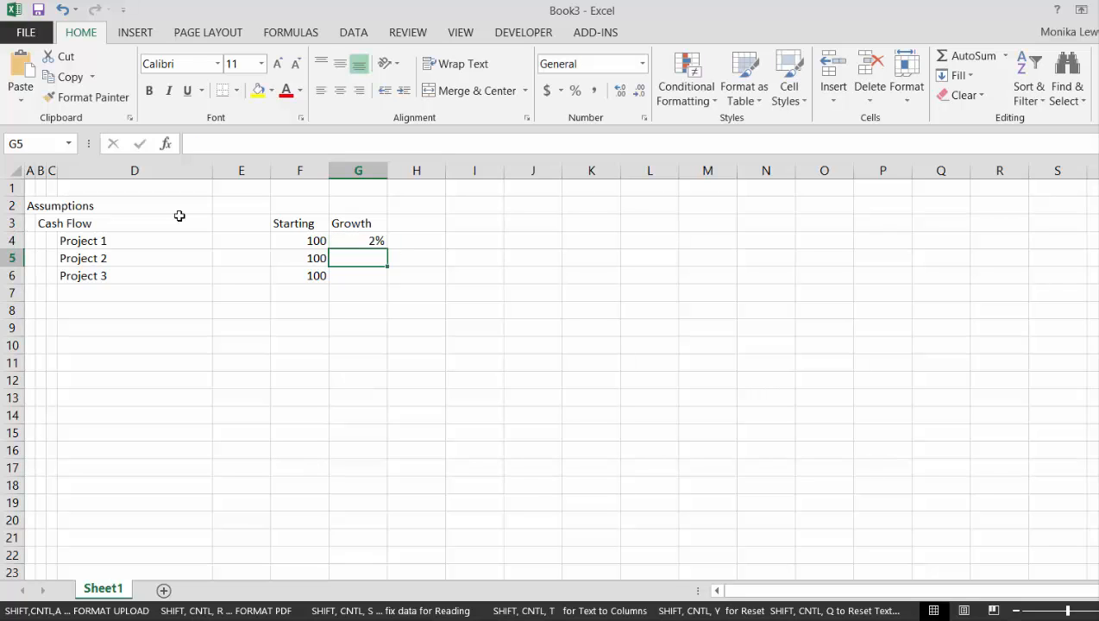
type("4%")
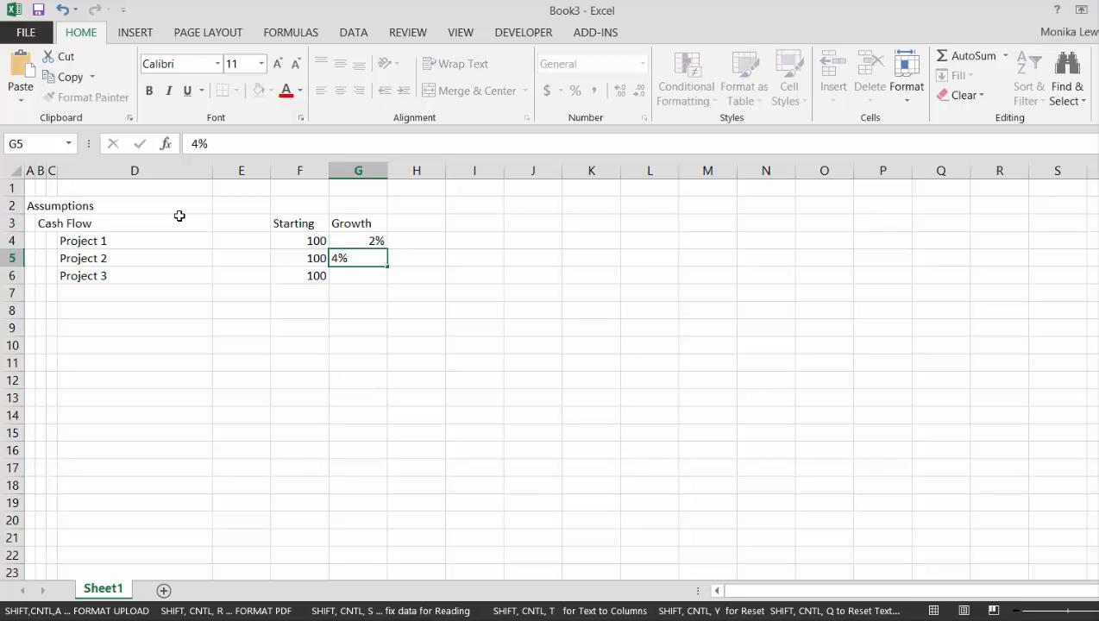
key("Return")
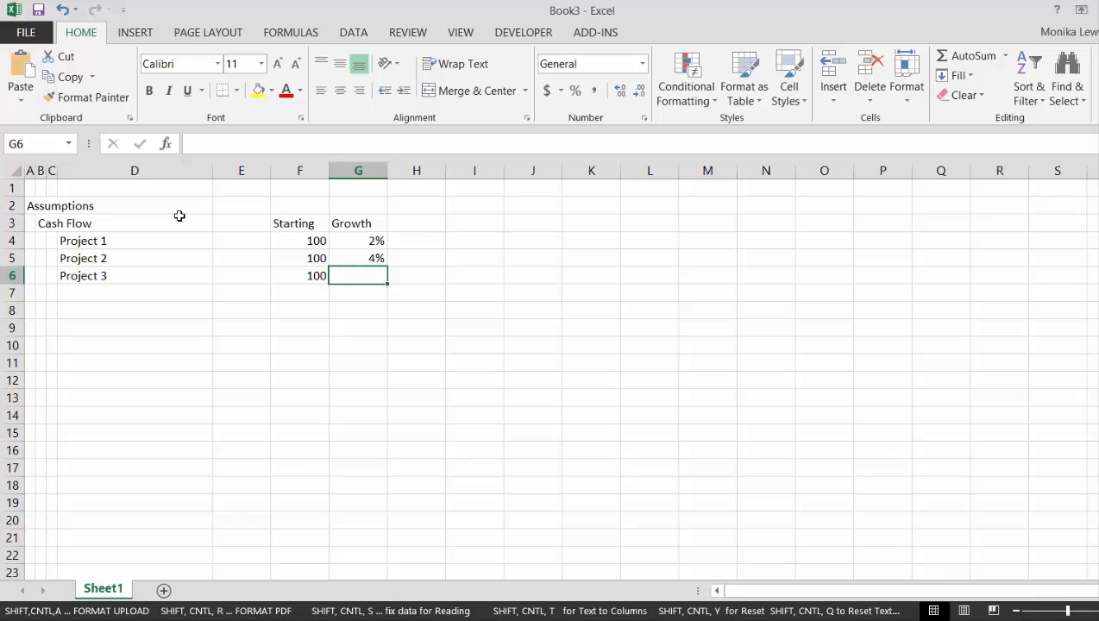
type("1%")
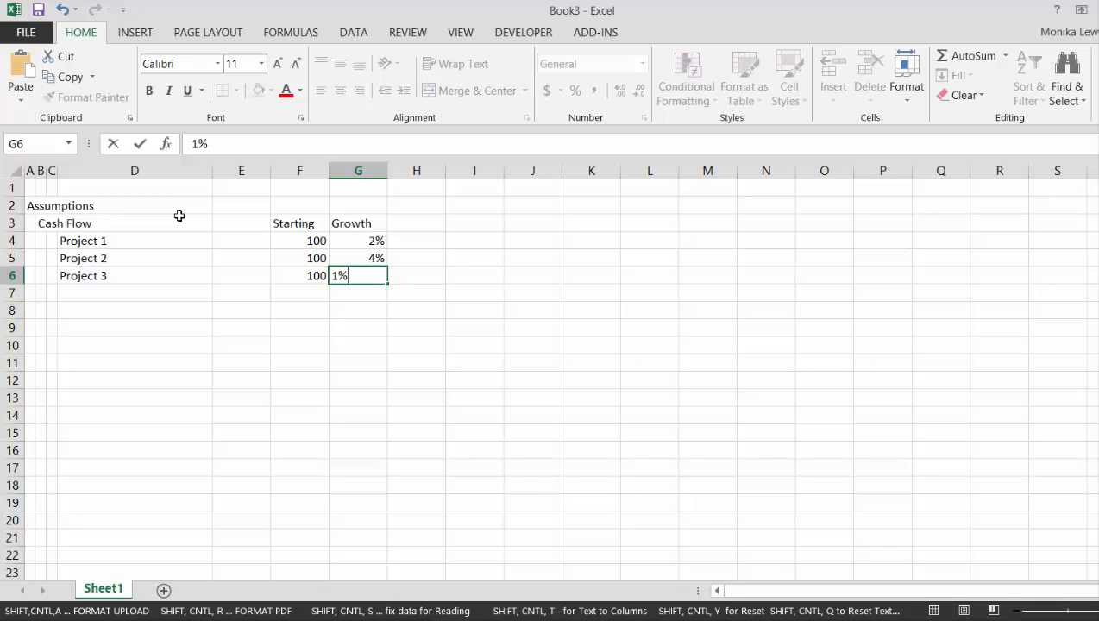
key("Return")
Add the column heading "Date" in cell E3, beside the Starting heading
key("Up")
key("Up")
key("Up")
key("Up")
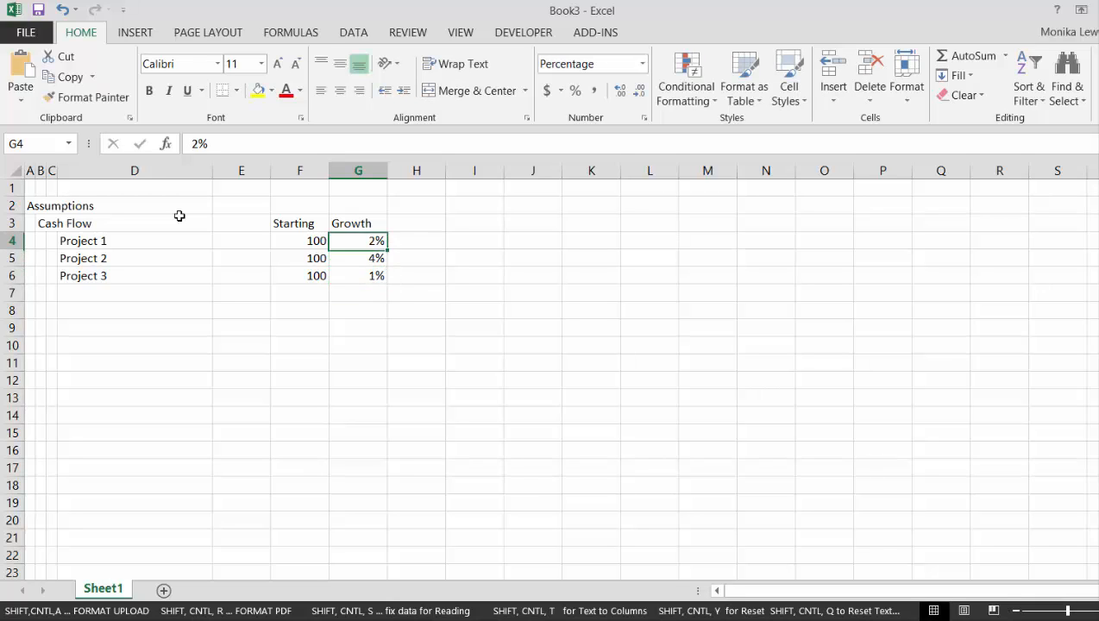
key("Left")
key("Left")
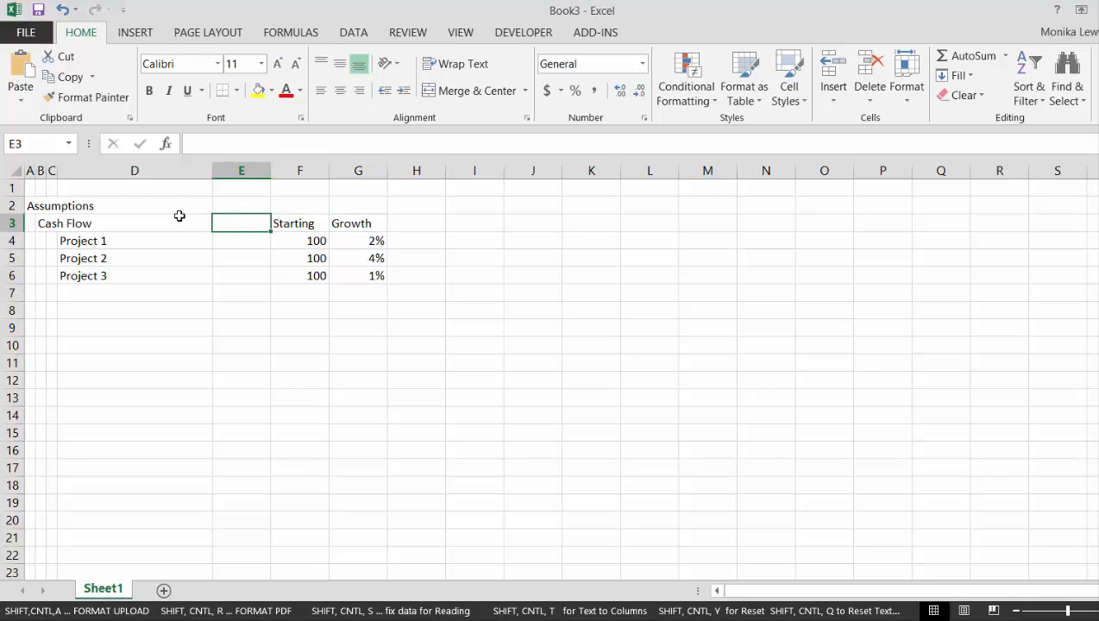
type("Date")
key("Return")
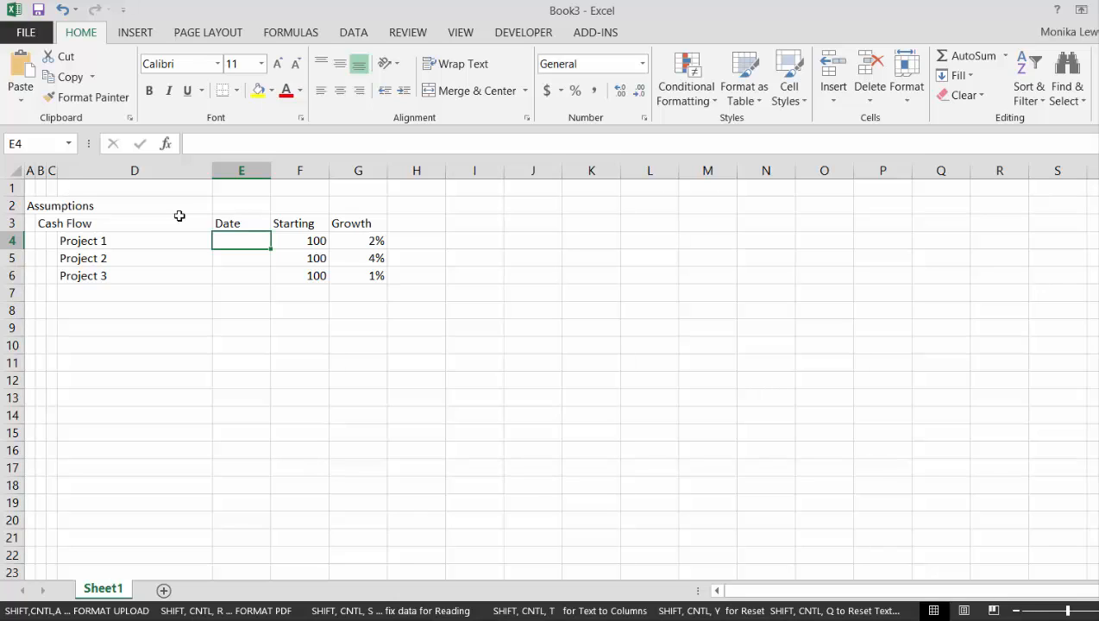
Enter the dates 5/5/2017, 7/8/2018 and 8/4/2020 for Projects 1 to 3 in cells E4 to E6
type("5/5/")
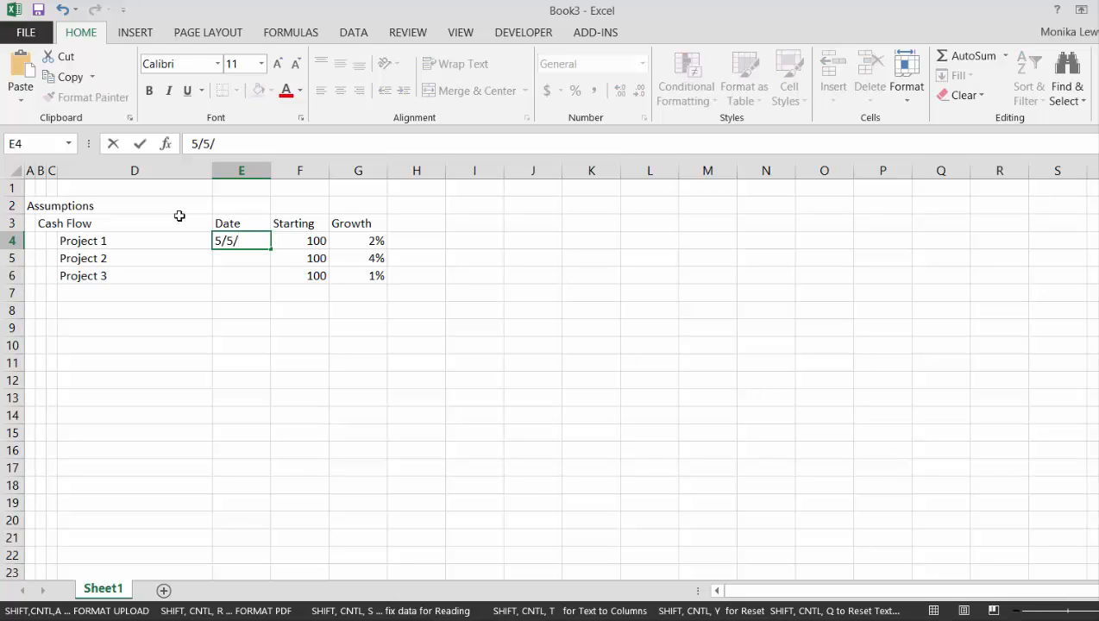
type("2017")
key("Return")
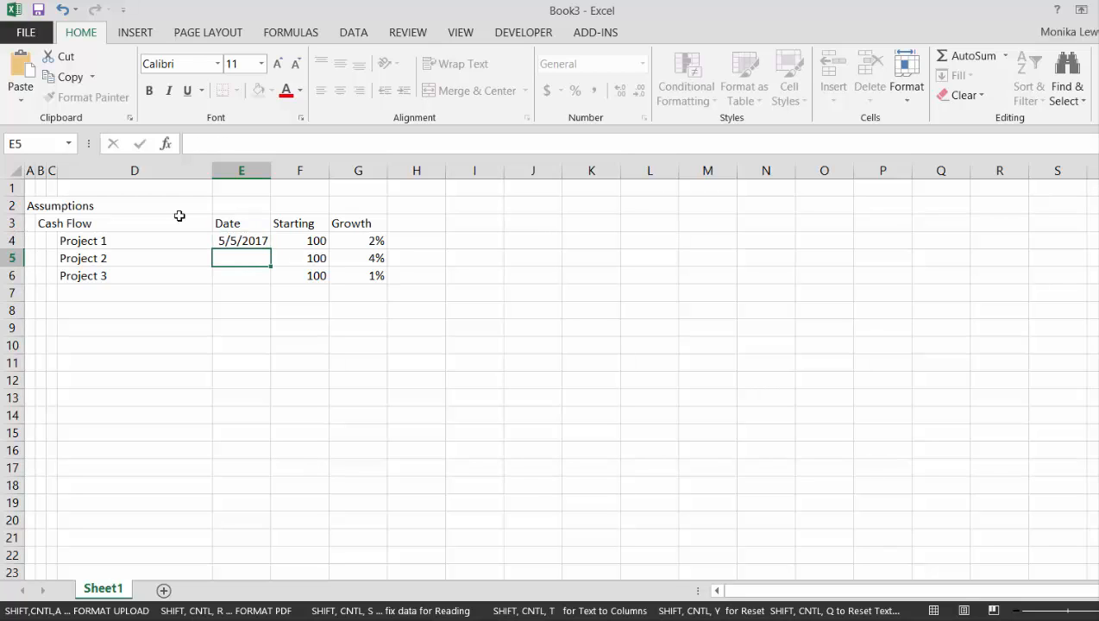
type("7")
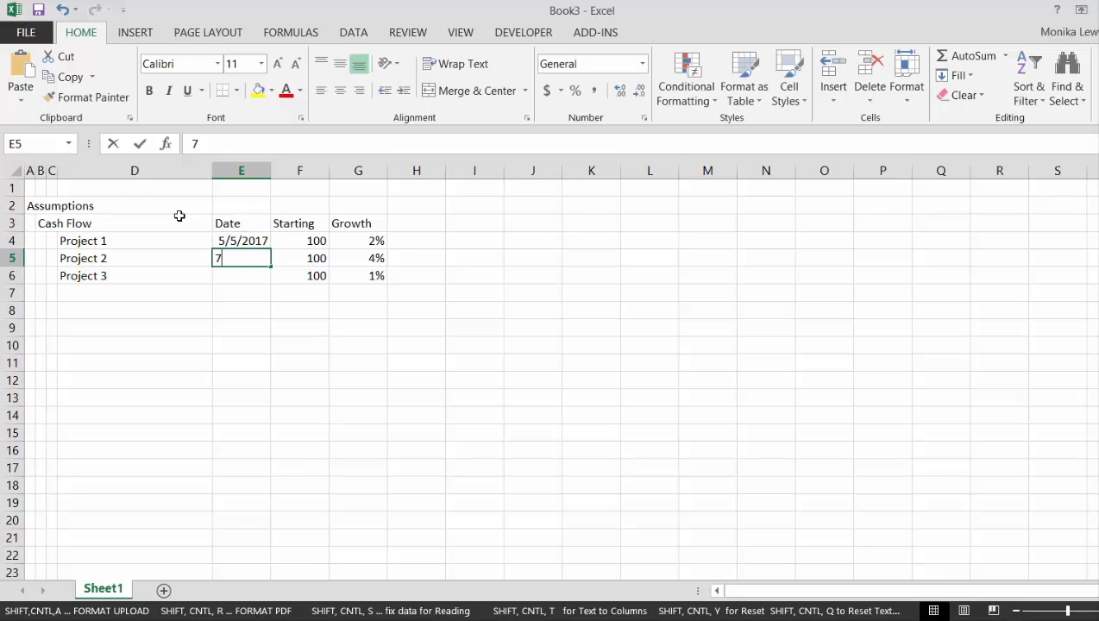
type("/8/")
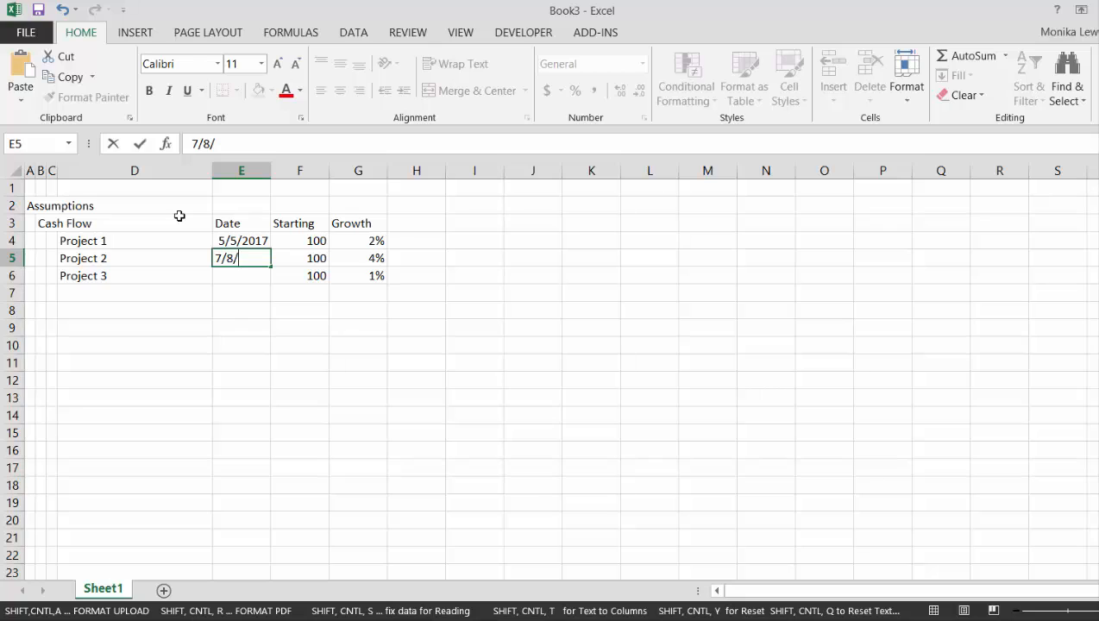
type("2018")
key("Return")
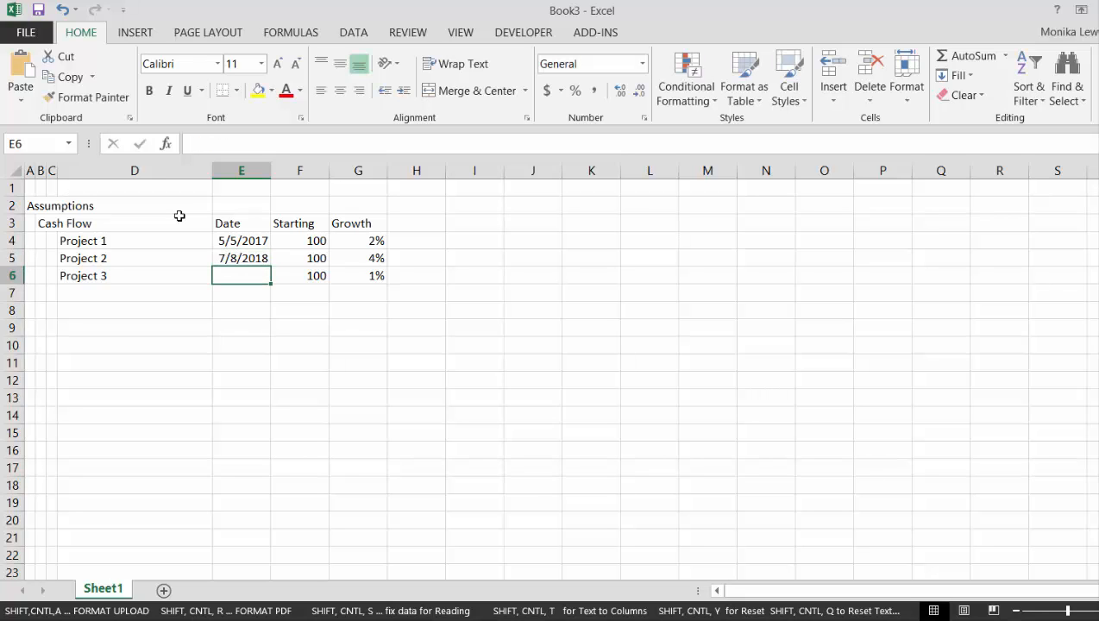
type("8/")
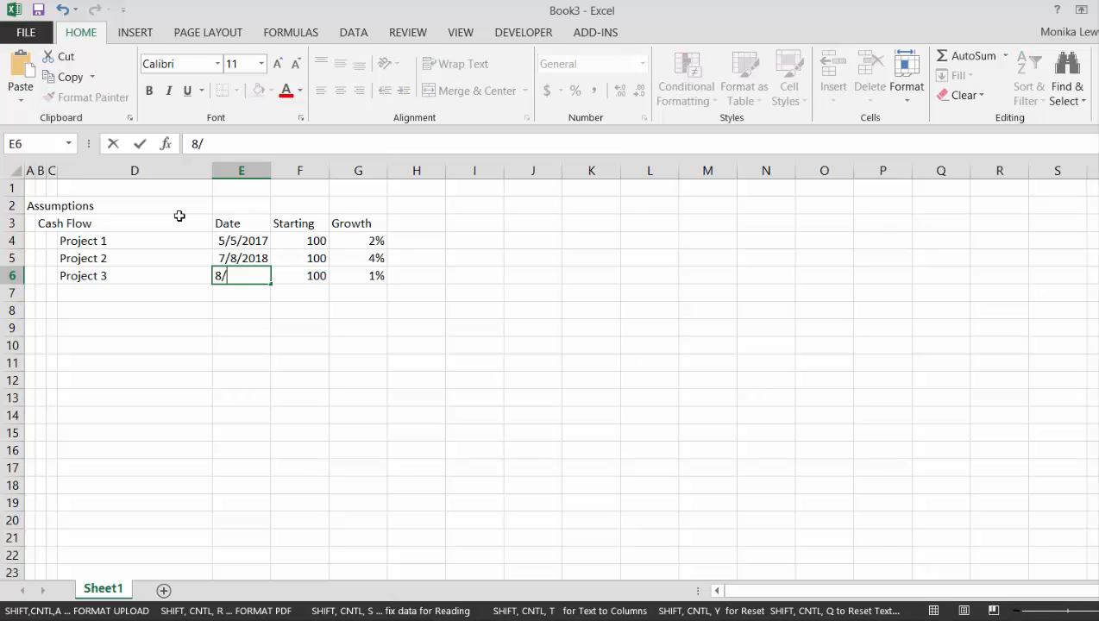
type("4/2020")
key("Return")
Format the project dates in E4:E6 in the day-month-year style, like 5-May-17, and widen column E slightly
key("Up")
key("Up")
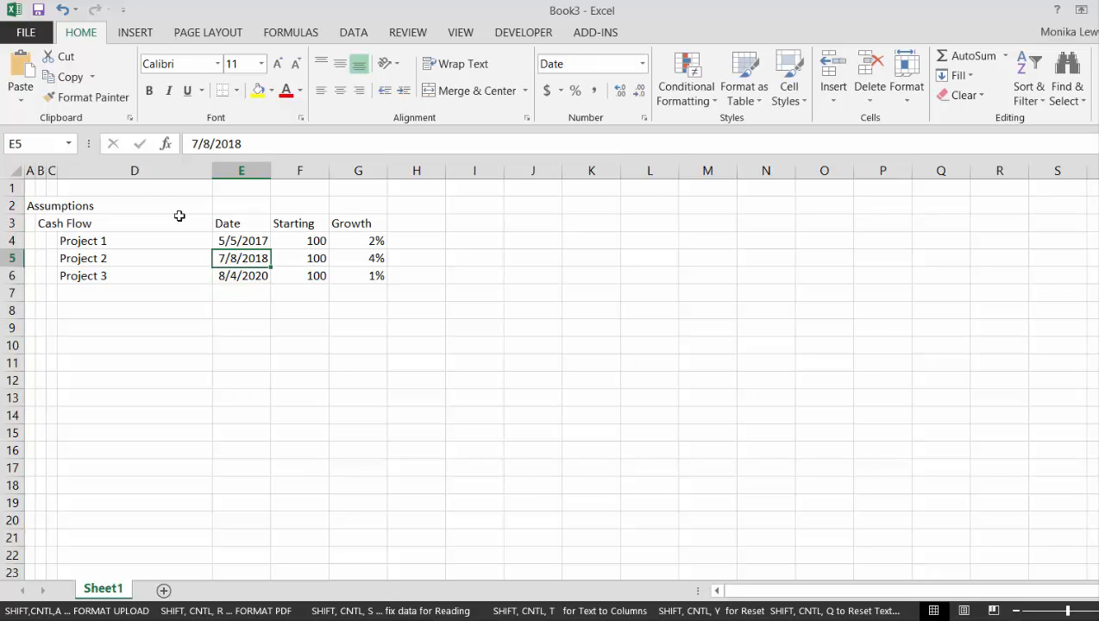
key("Up")
key("shift+Down")
key("shift+Down")
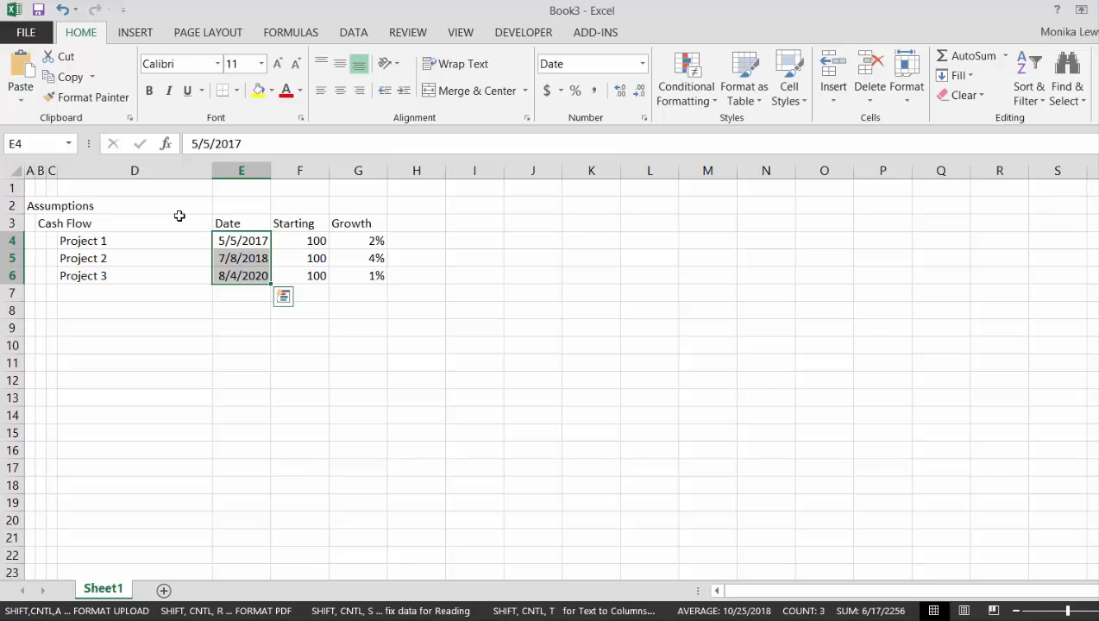
key("ctrl+shift+3")
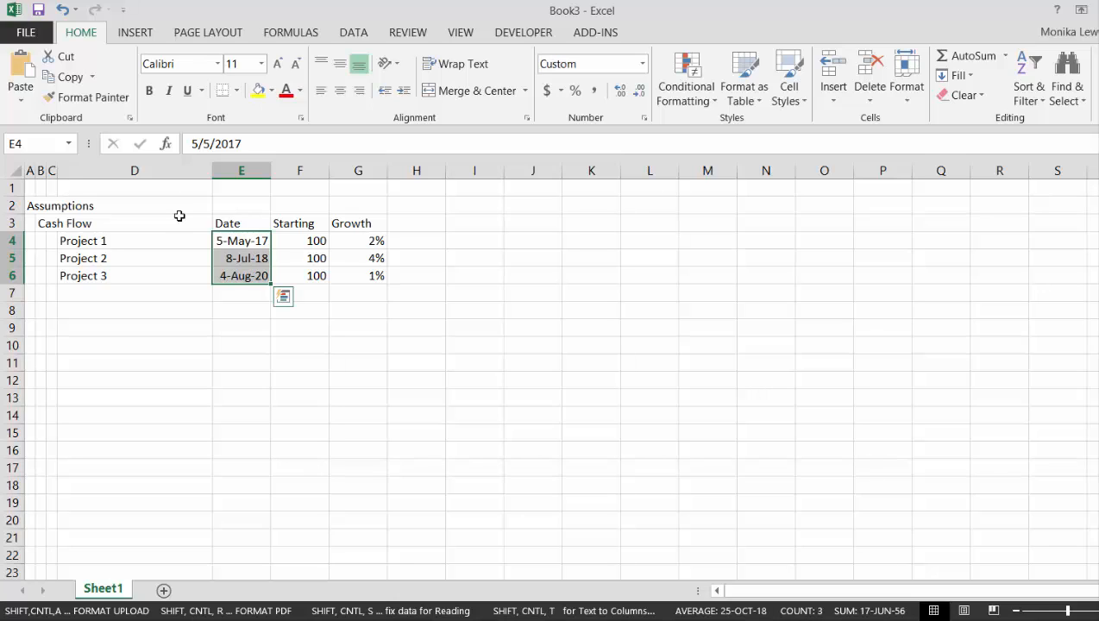
left_click_drag(270, 172, 283, 172)
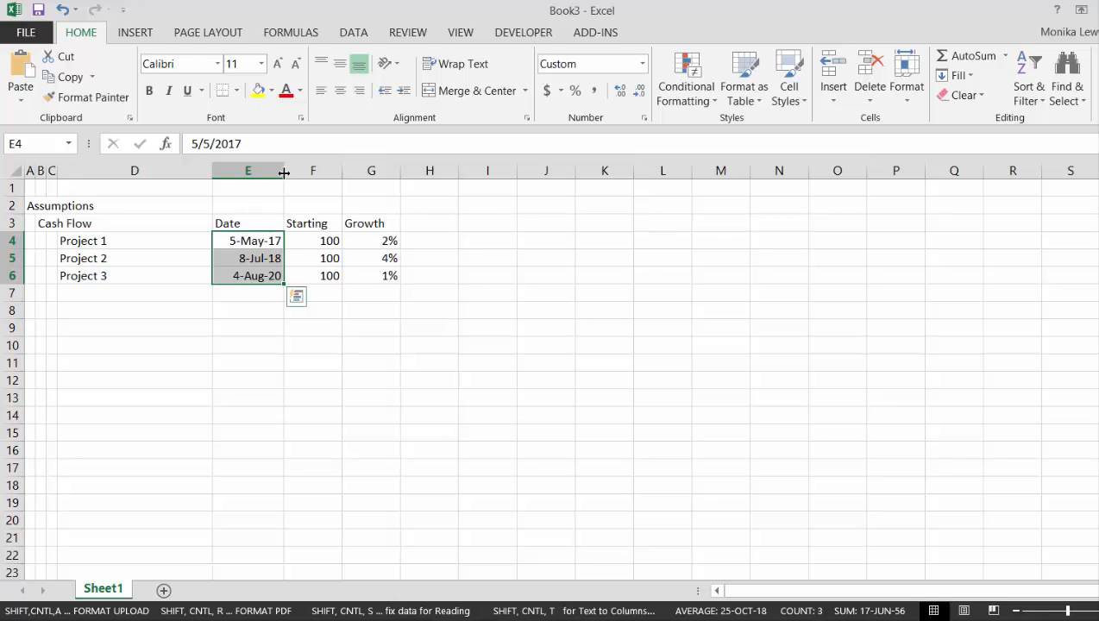
Add the section label "Construction Amount" in cell B8, below the project list
key("Return")
key("Down")
key("Down")
key("Down")
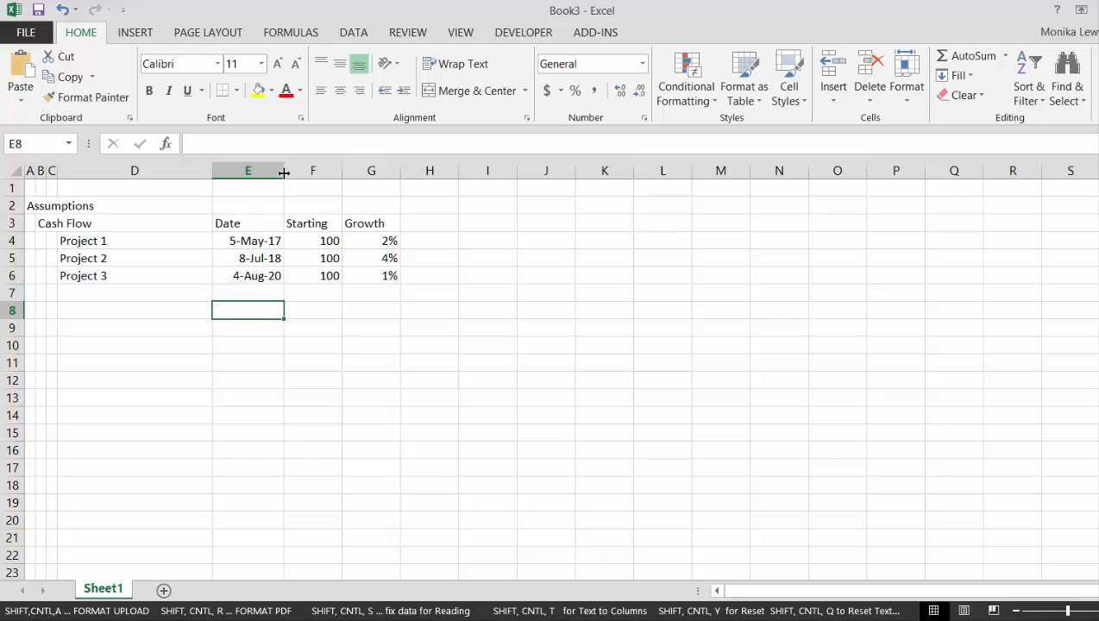
key("Left")
key("Left")
key("Left")
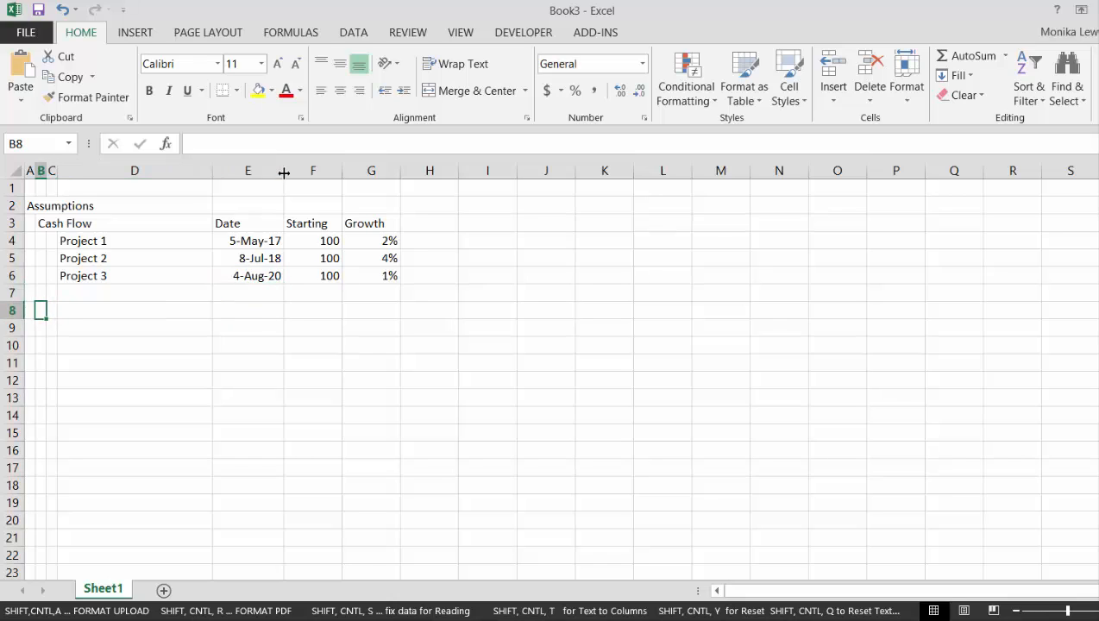
type("Construction")
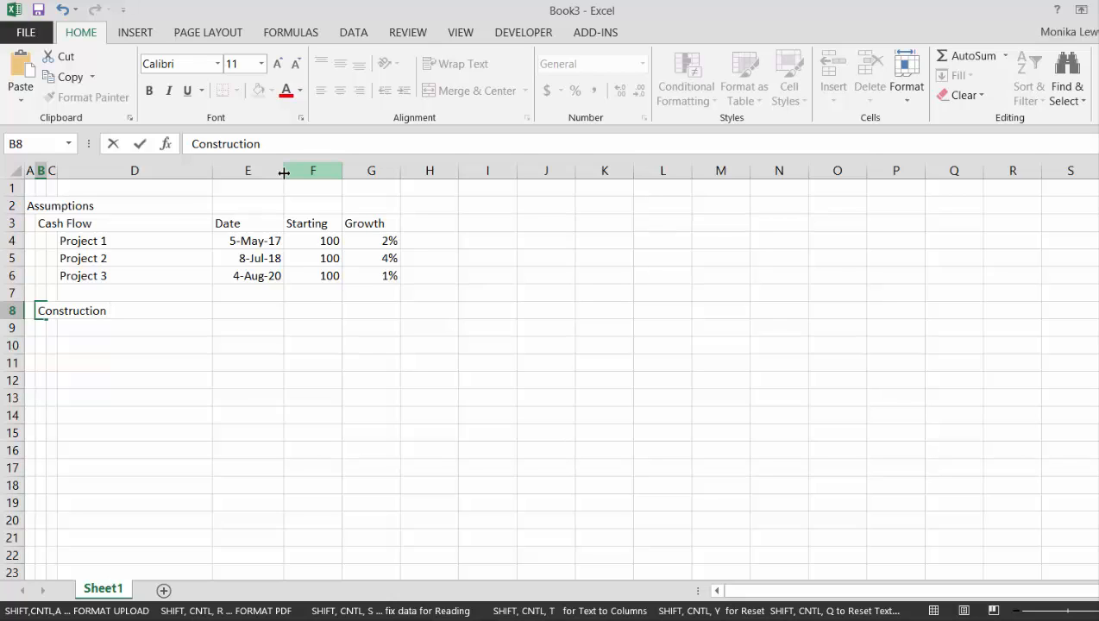
type(" Amount")
key("Return")
Add the headings "From" in E8 and "To" in F8 on the Construction Amount row
key("Up")
key("Right")
key("Right")
key("Right")
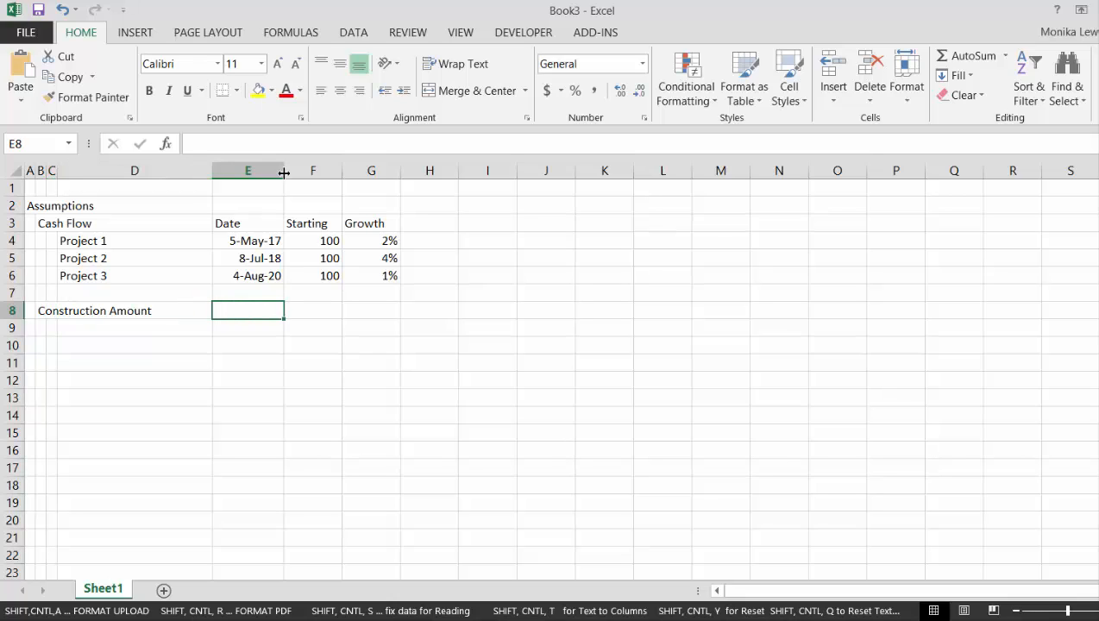
type("Date")
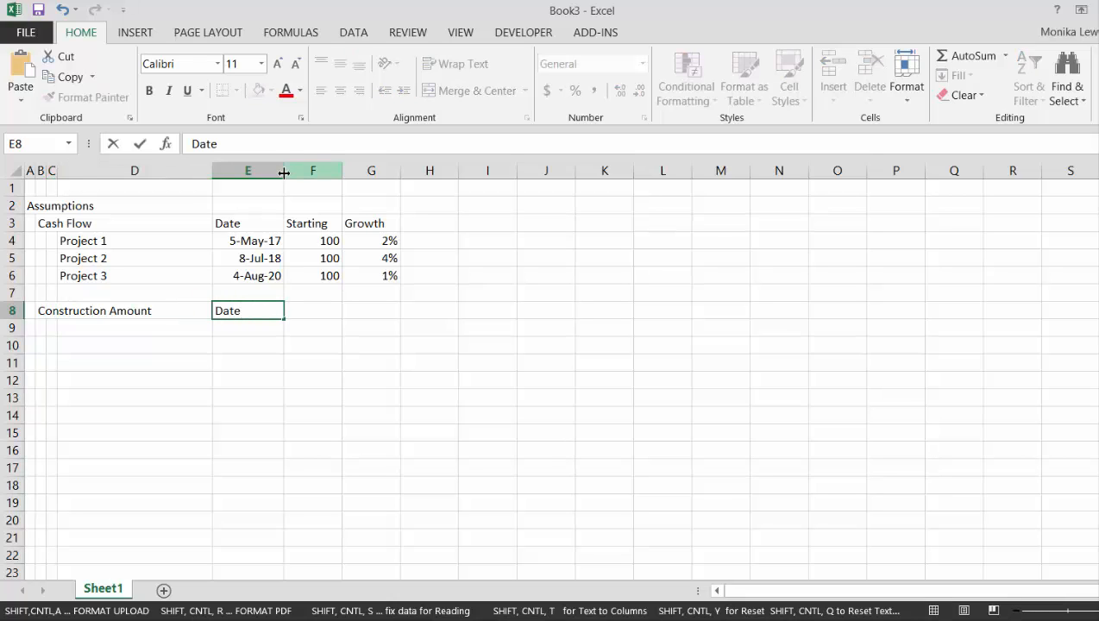
key("BackSpace")
key("BackSpace")
key("BackSpace")
key("BackSpace")
type("From")
key("Return")
key("Up")
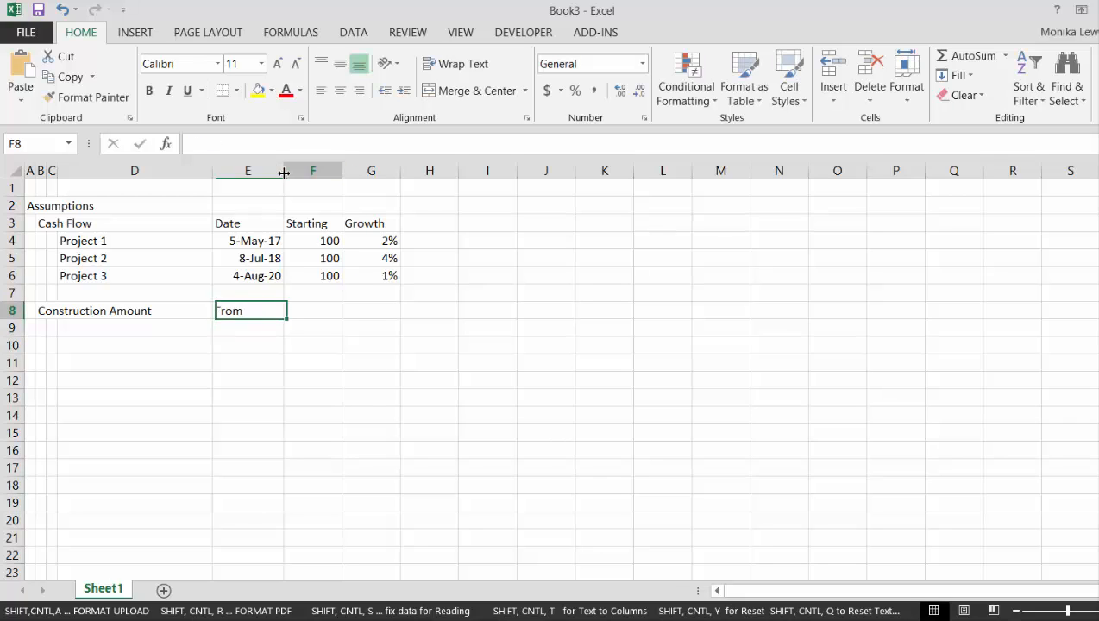
key("Right")
type("To")
key("Return")
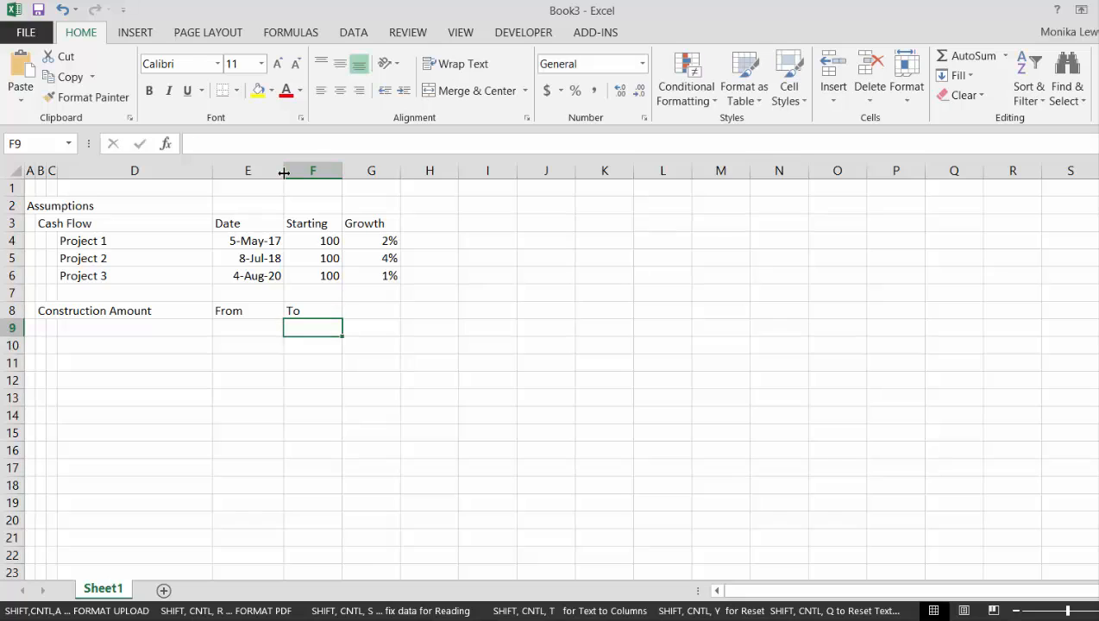
Center the From and To headings in cells E8:F8
key("Up")
key("Left")
key("shift+Right")
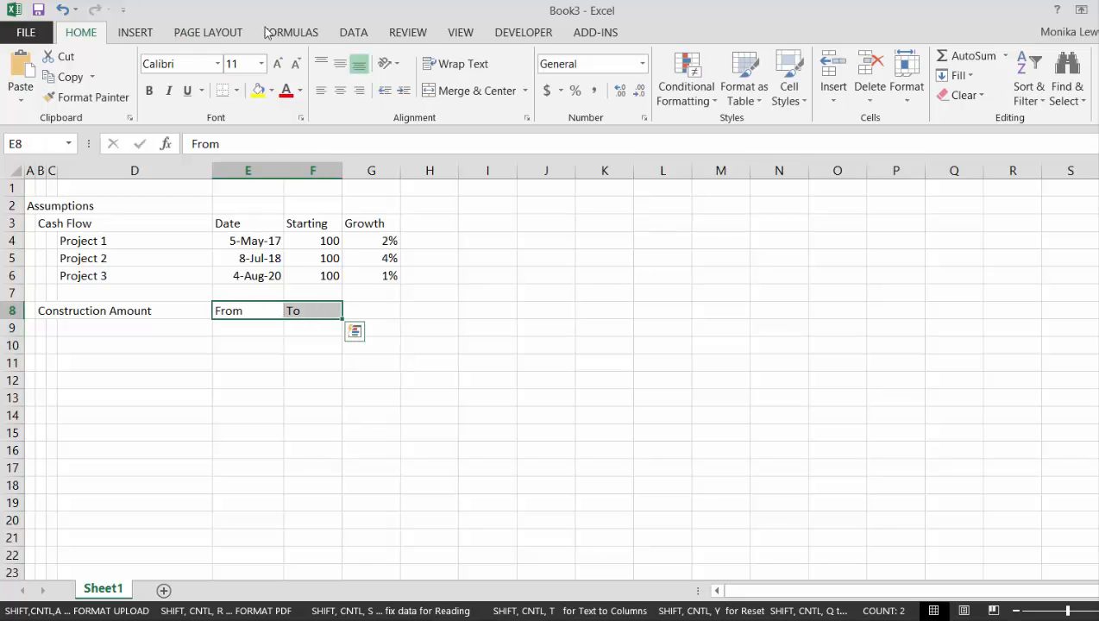
left_click(339, 92)
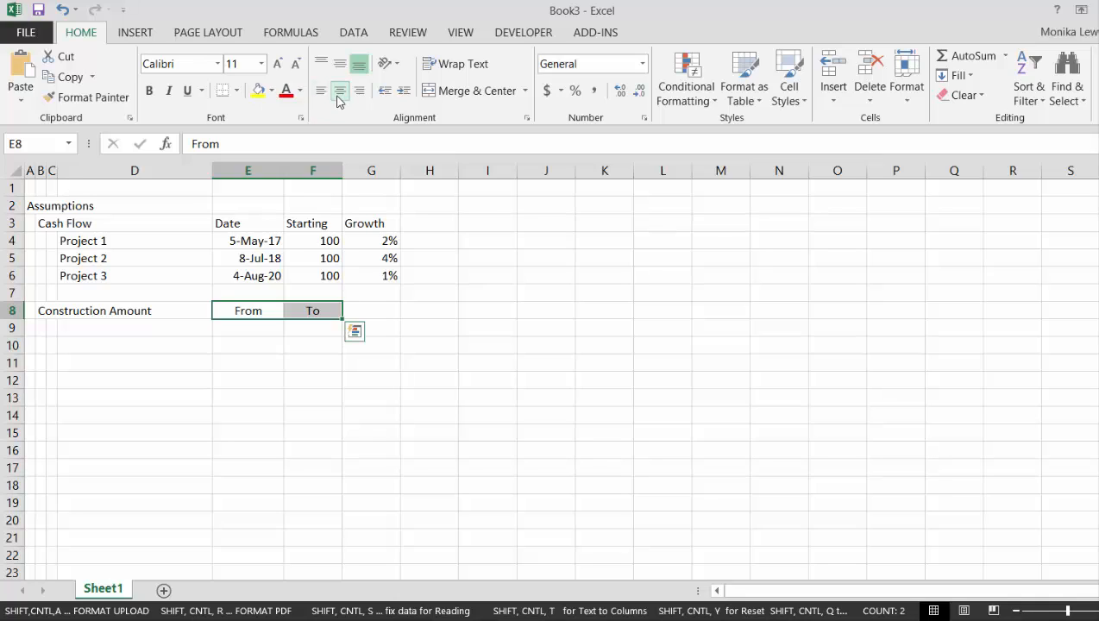
Add the heading "Amount" in cell G8, beside the To heading
key("Down")
key("Left")
key("Left")
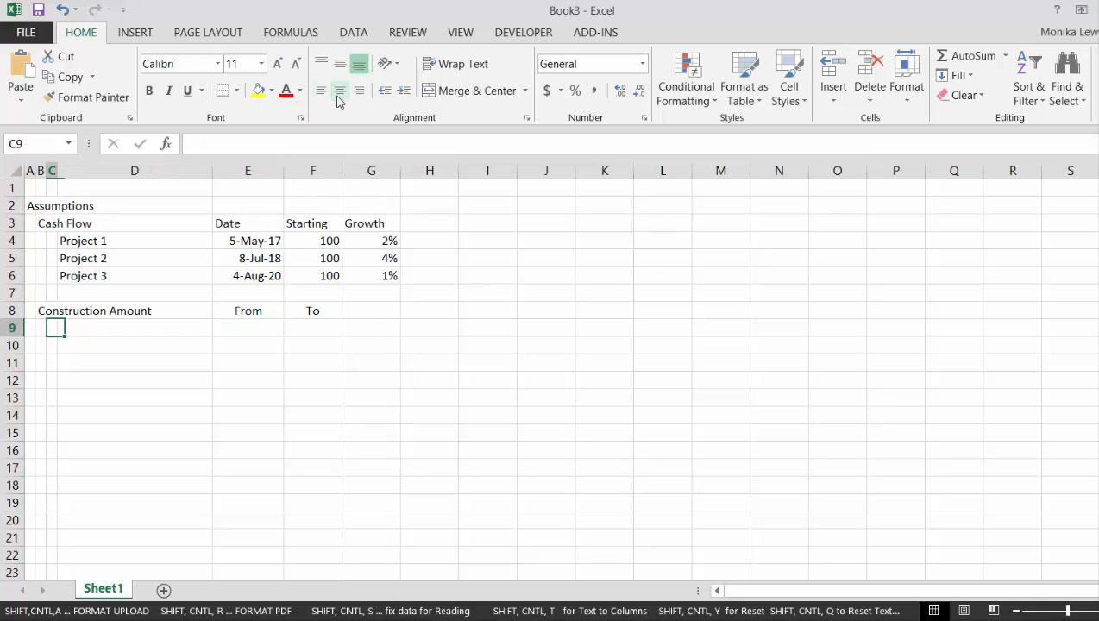
key("Right")
key("Right")
key("Right")
key("Right")
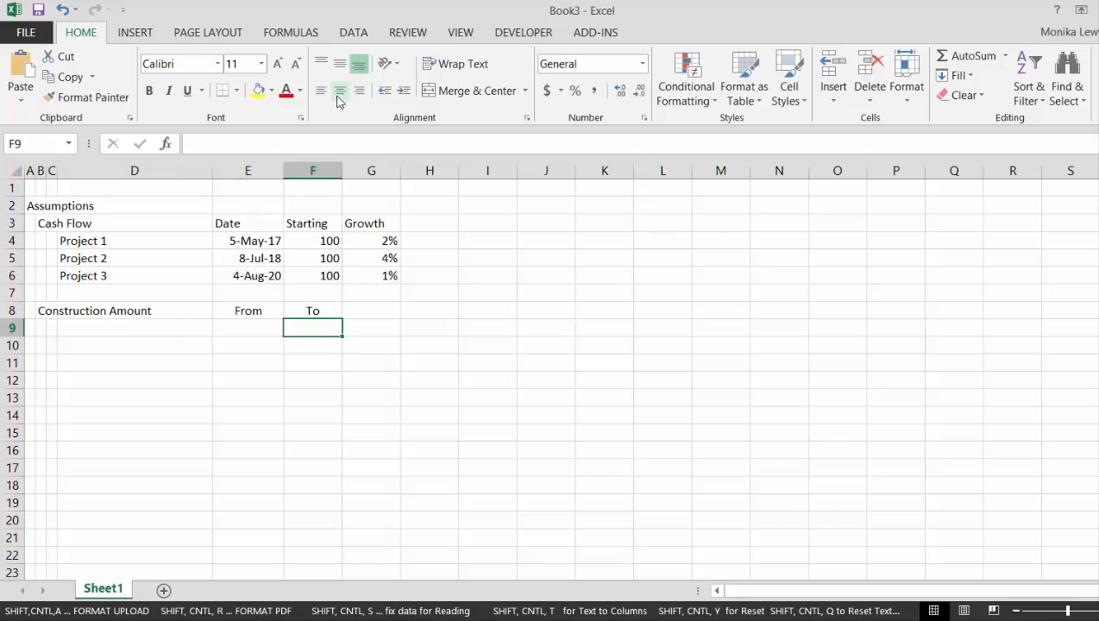
key("Up")
type("Amount")
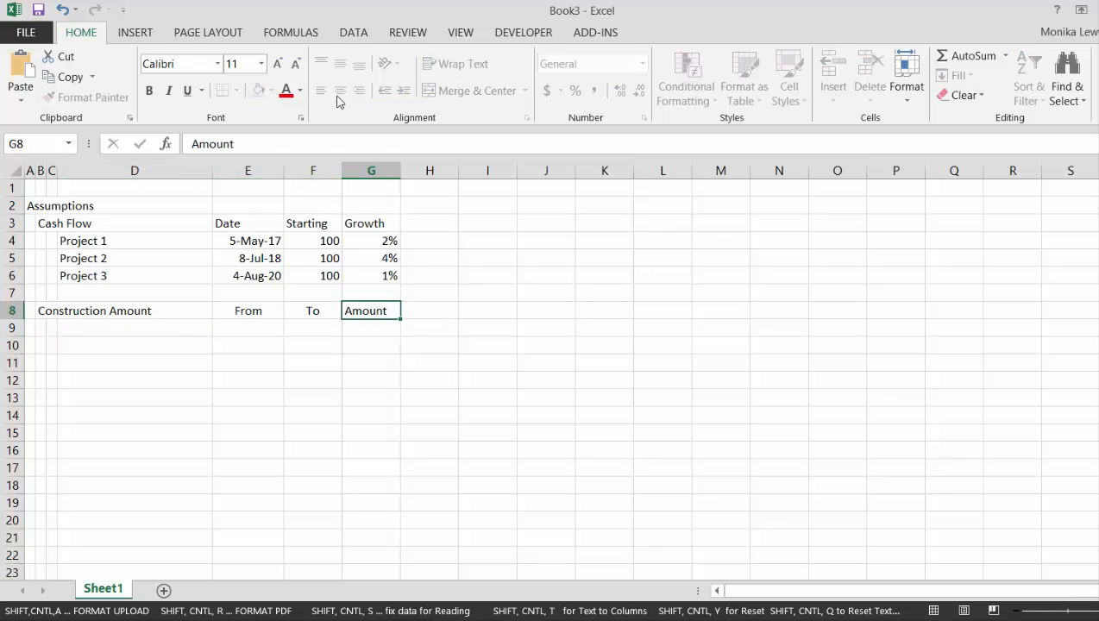
key("Return")
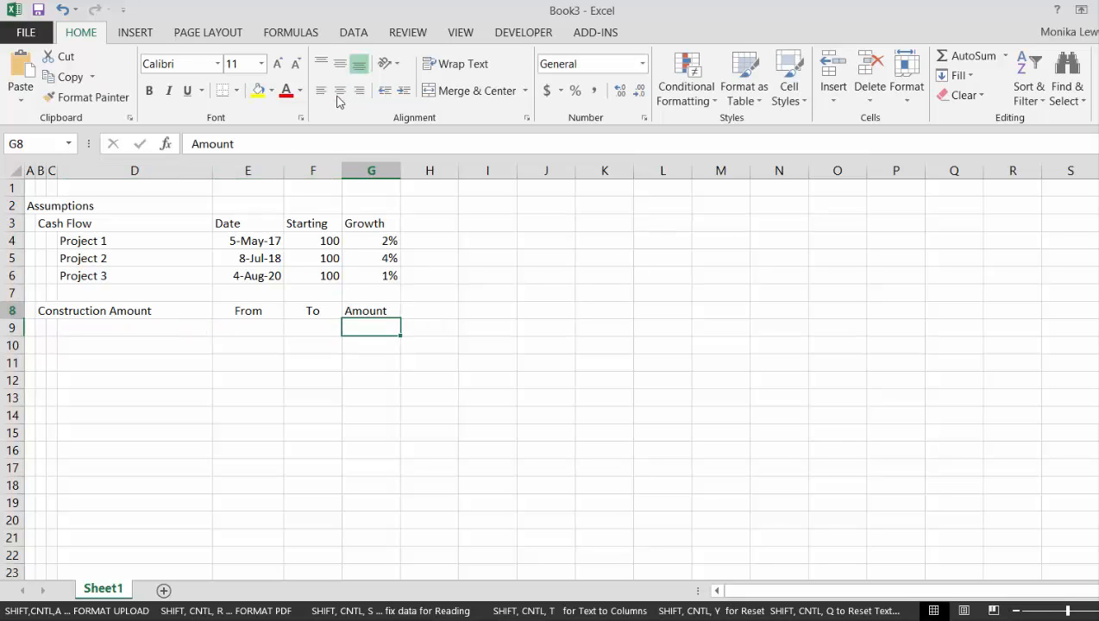
key("Up")
key("Up")
key("Up")
key("Up")
key("Up")
key("Up")
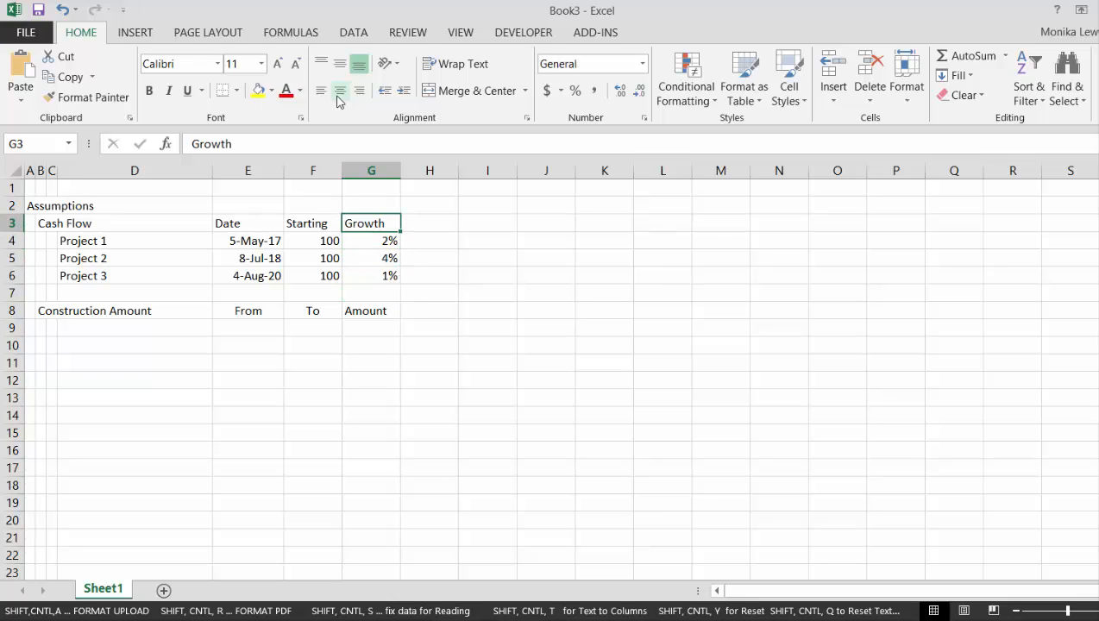
key("Down")
key("Down")
key("Down")
key("Down")
key("Down")
key("Down")
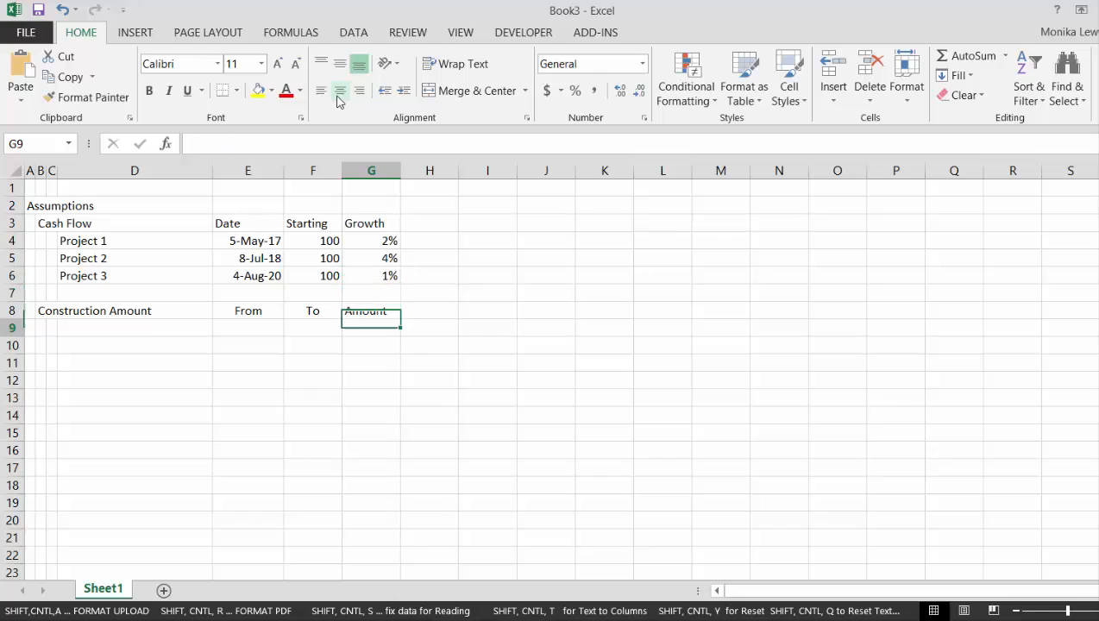
Try entering 4/2015 as the construction From date in cell E9
key("Left")
key("Left")
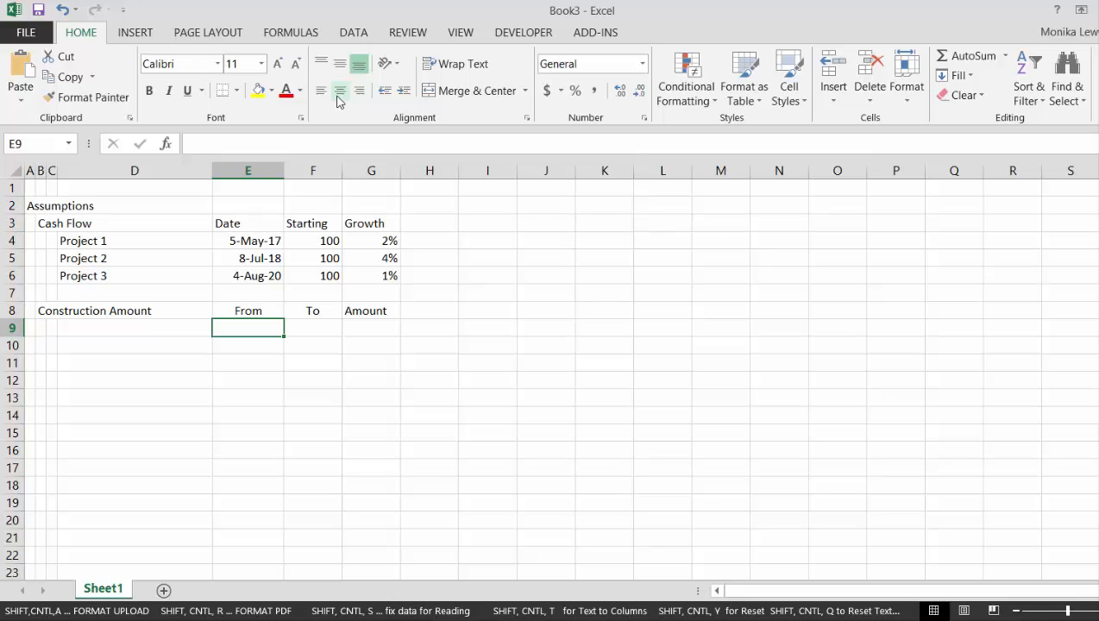
type("4")
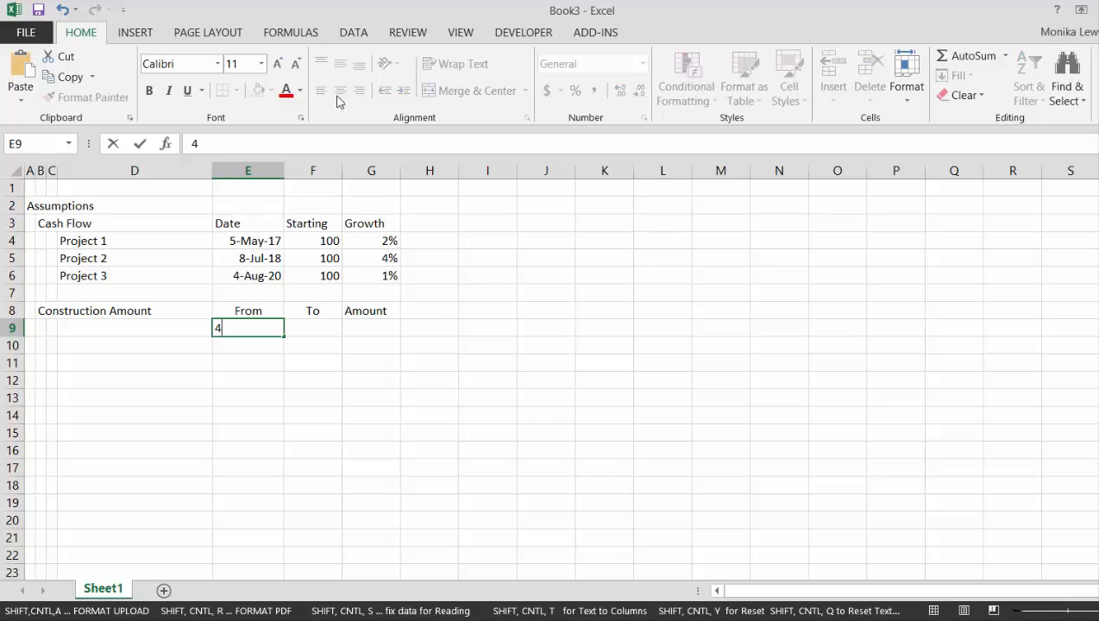
type("/2015")
key("Return")
key("Up")
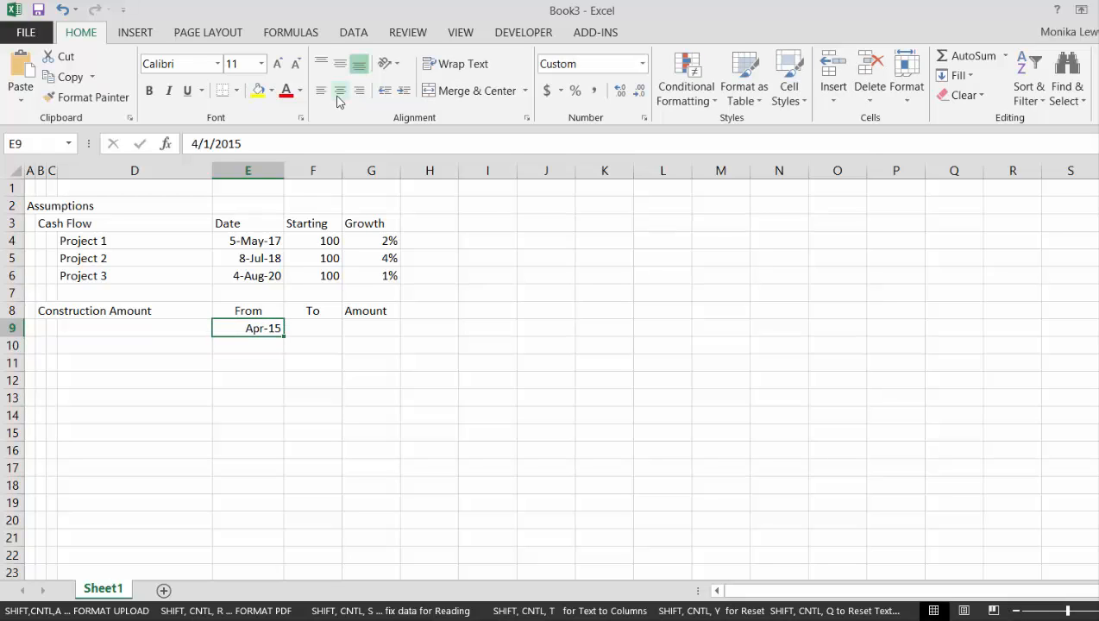
Set the construction From date in E9 to 4/4/2015 and format it in the day-month-year style
type("4/4/")
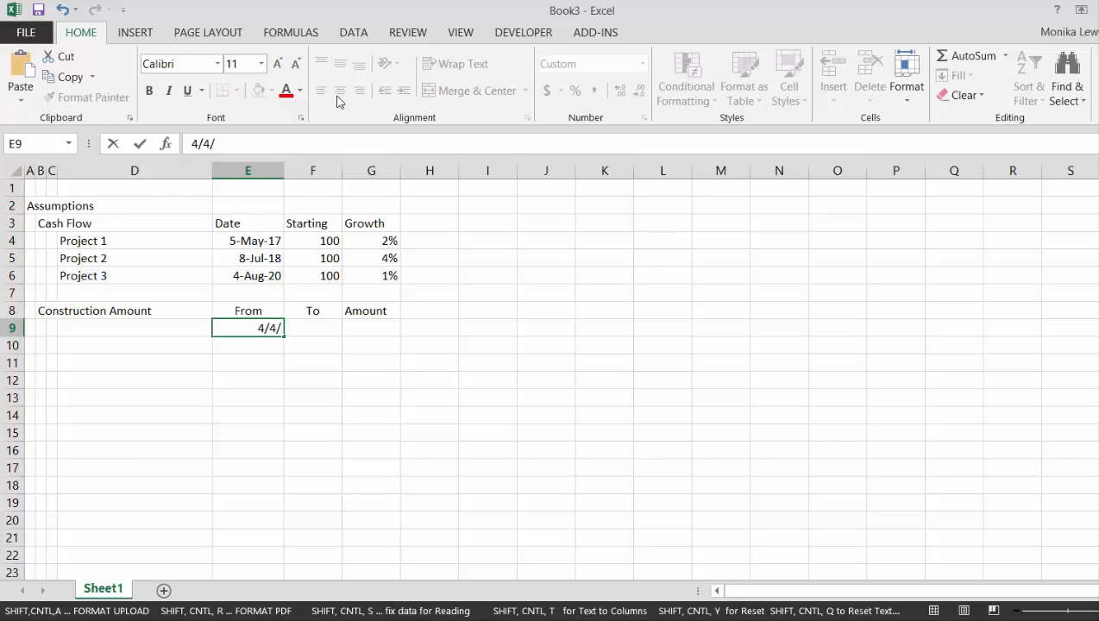
type("2015")
key("Return")
key("Up")
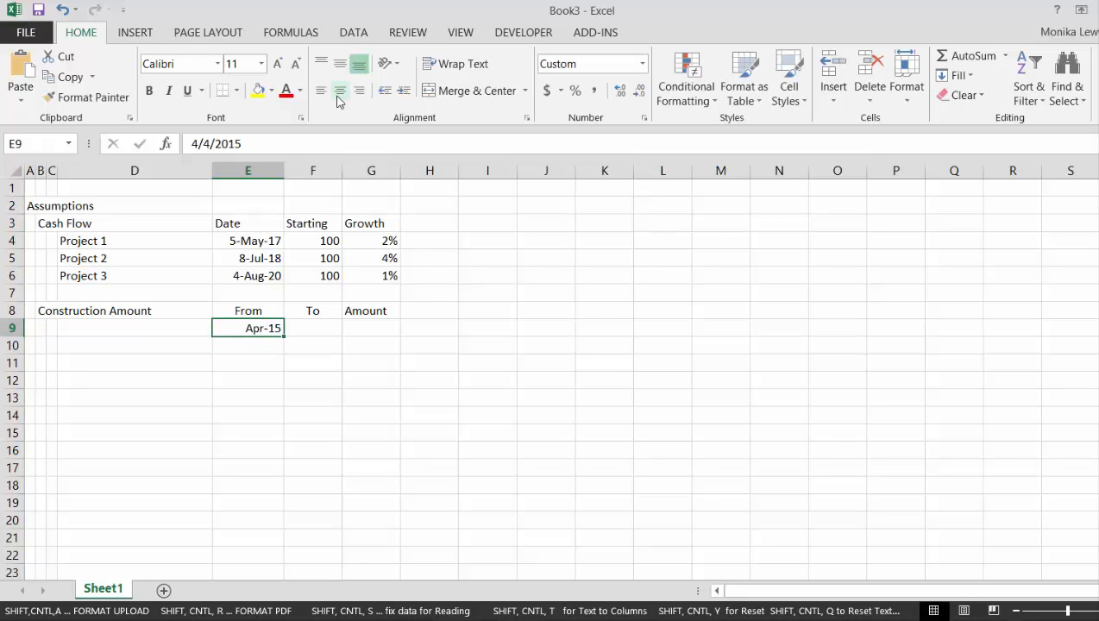
key("ctrl+shift+3")
Enter 6/5/2017 as the construction To date in F9 and format it in the day-month-year style
key("Right")
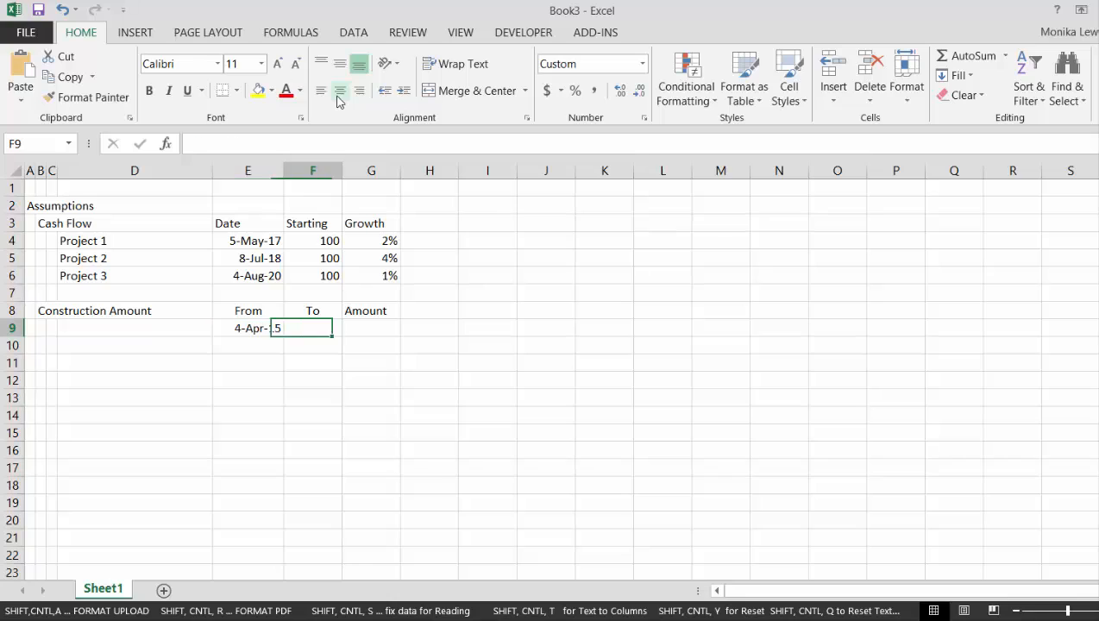
key("Right")
key("Left")
type("6/")
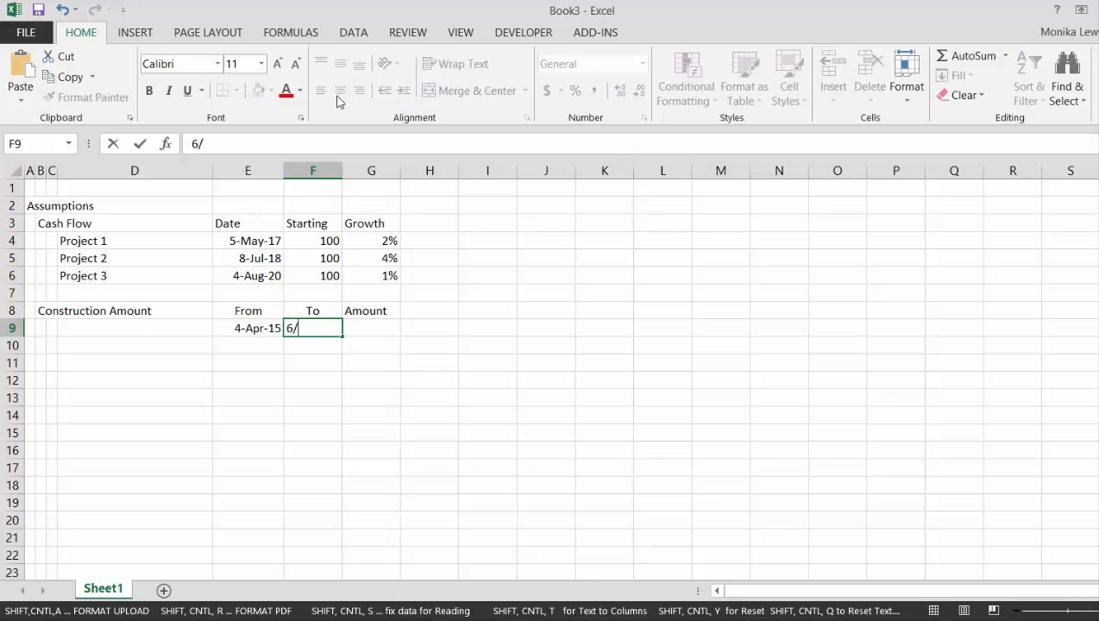
type("5/2017")
key("Return")
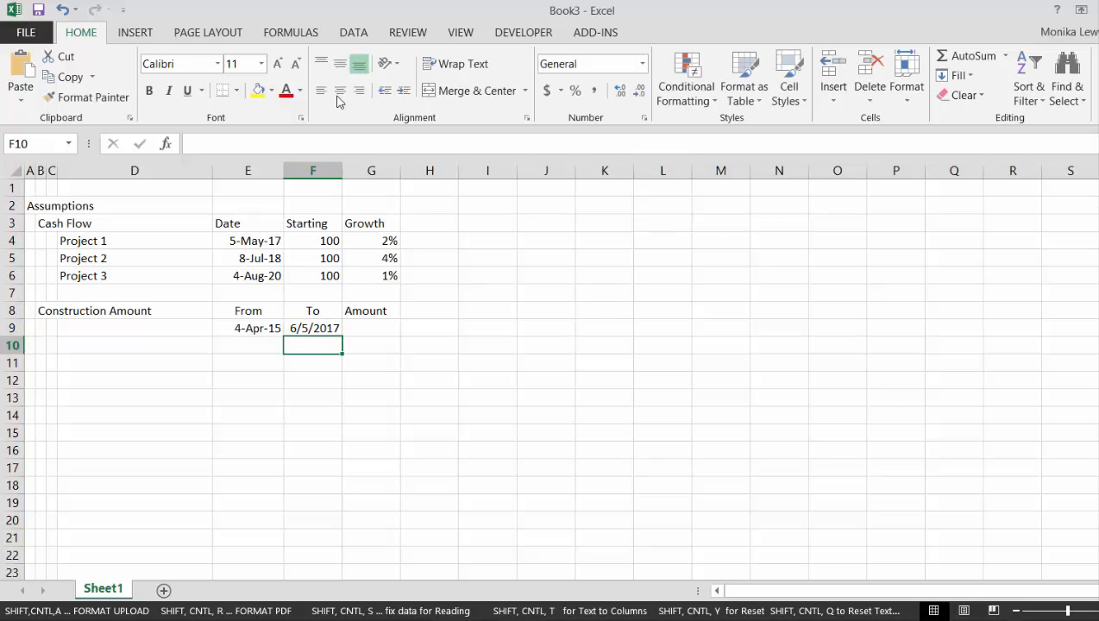
key("Up")
key("ctrl+shift+3")
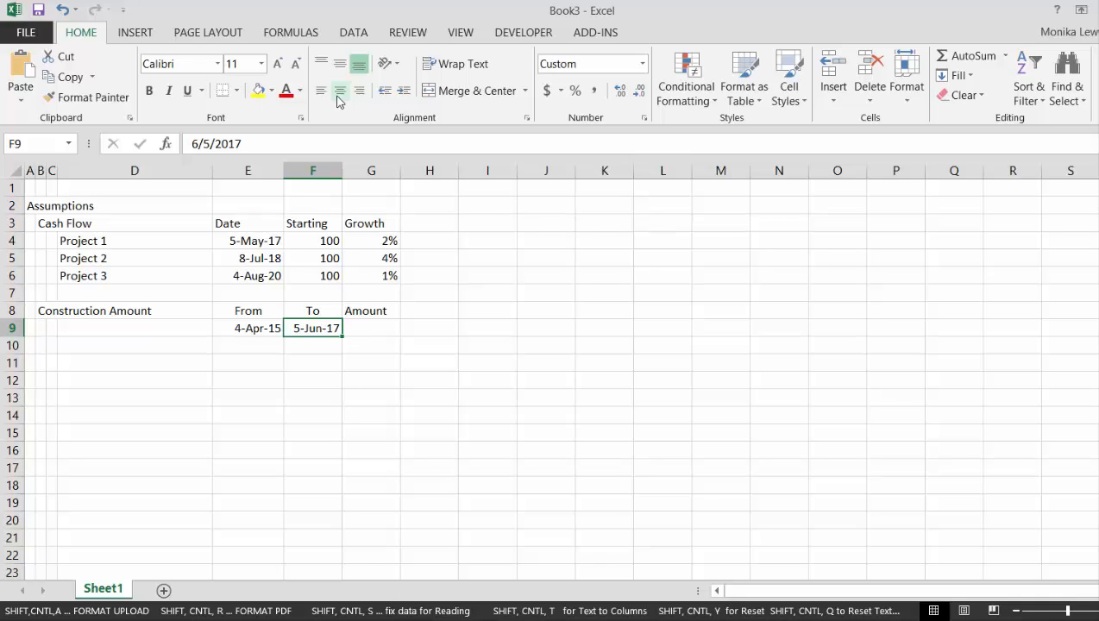
Change the construction To date in F9 to 5/6/2017
key("F2")
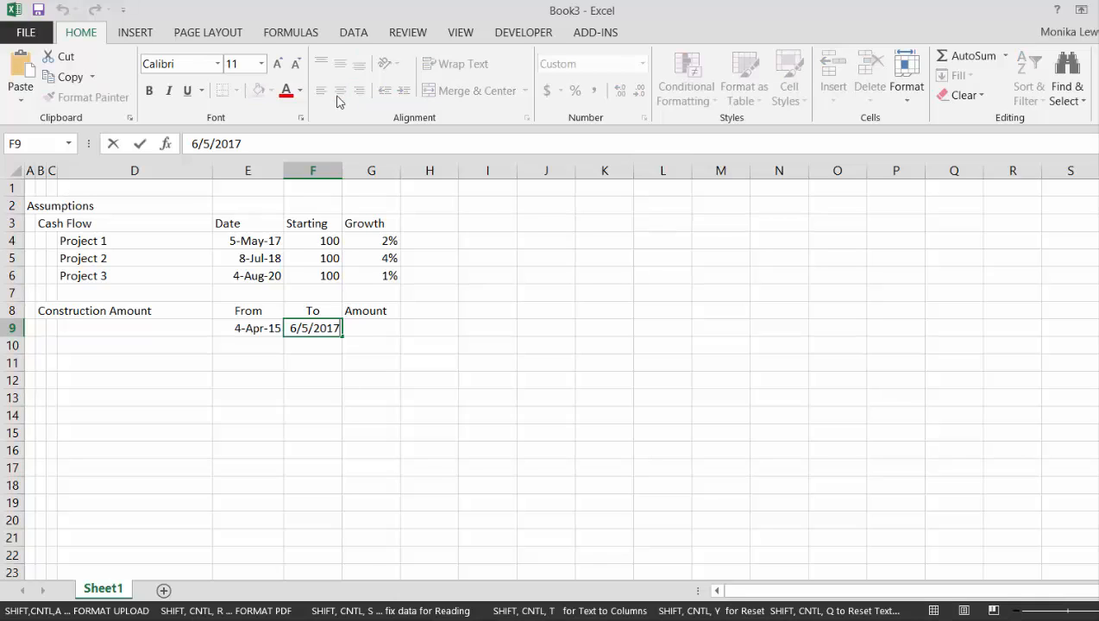
key("Left")
key("Left")
key("BackSpace")
key("BackSpace")
key("BackSpace")
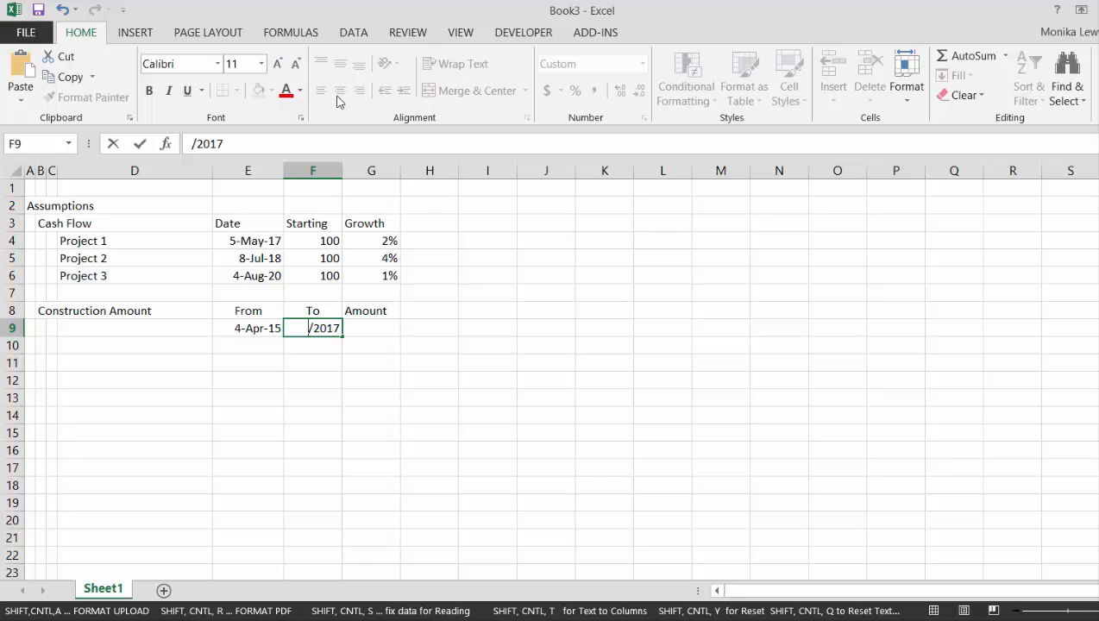
type("5/6")
key("Return")
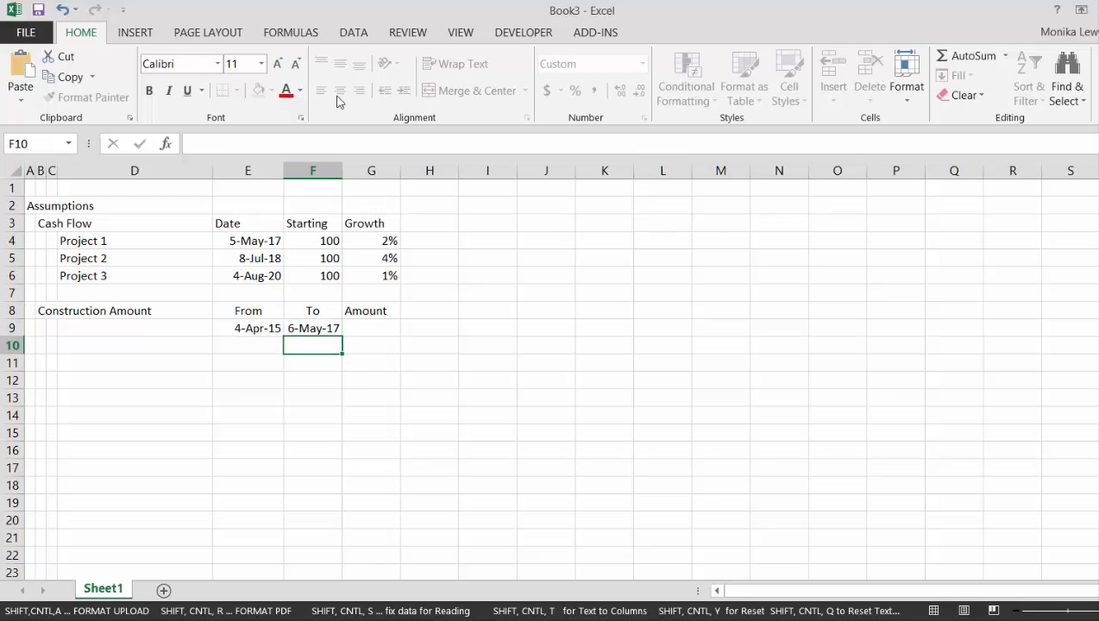
Change the Project 1 cash flow date in E4 to 5/8/2017
key("Left")
key("Up")
key("Up")
key("Up")
key("Up")
key("Up")
key("Up")
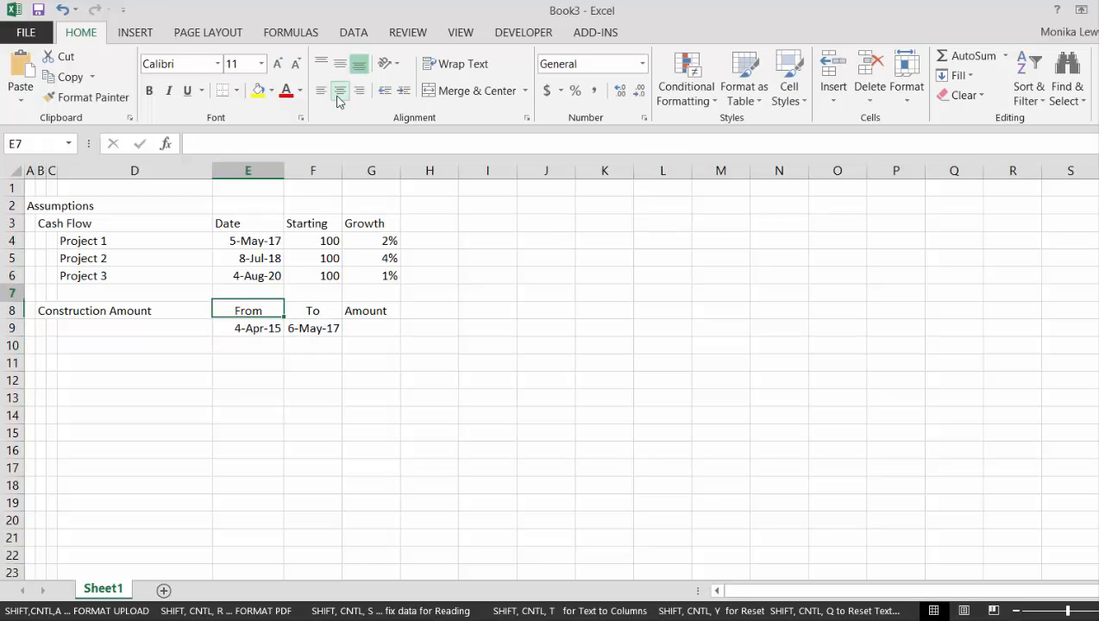
key("F2")
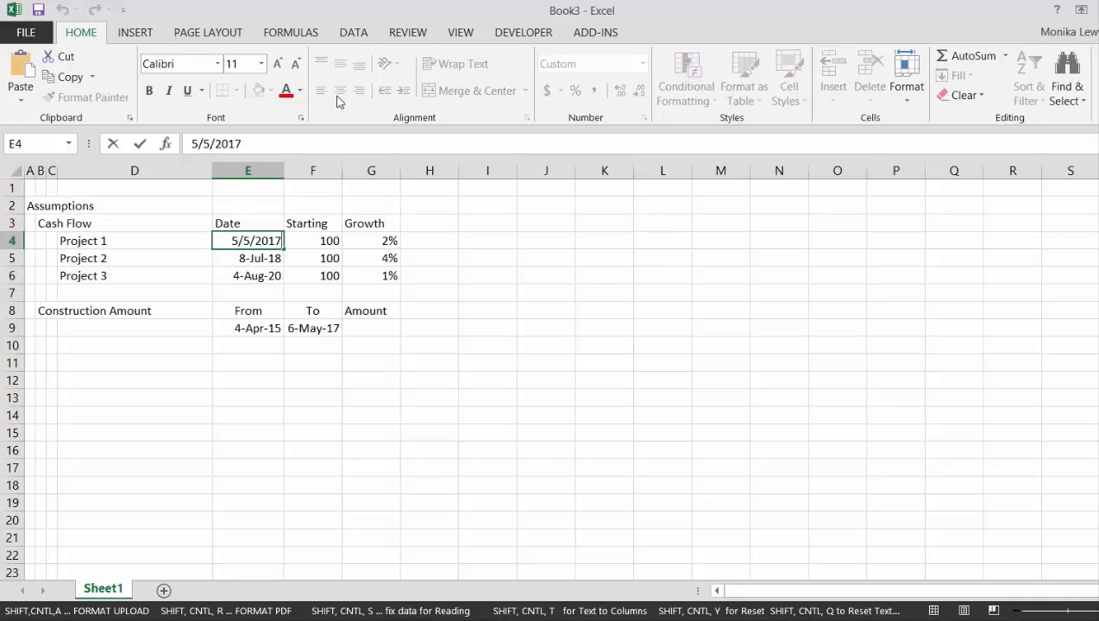
key("Left")
key("Left")
key("Left")
key("Left")
key("Left")
key("Left")
key("Left")
key("Right")
key("Delete")
type("8")
key("Return")
Enter 800 as the construction amount in G9 and format it as a number with two decimals
key("Down")
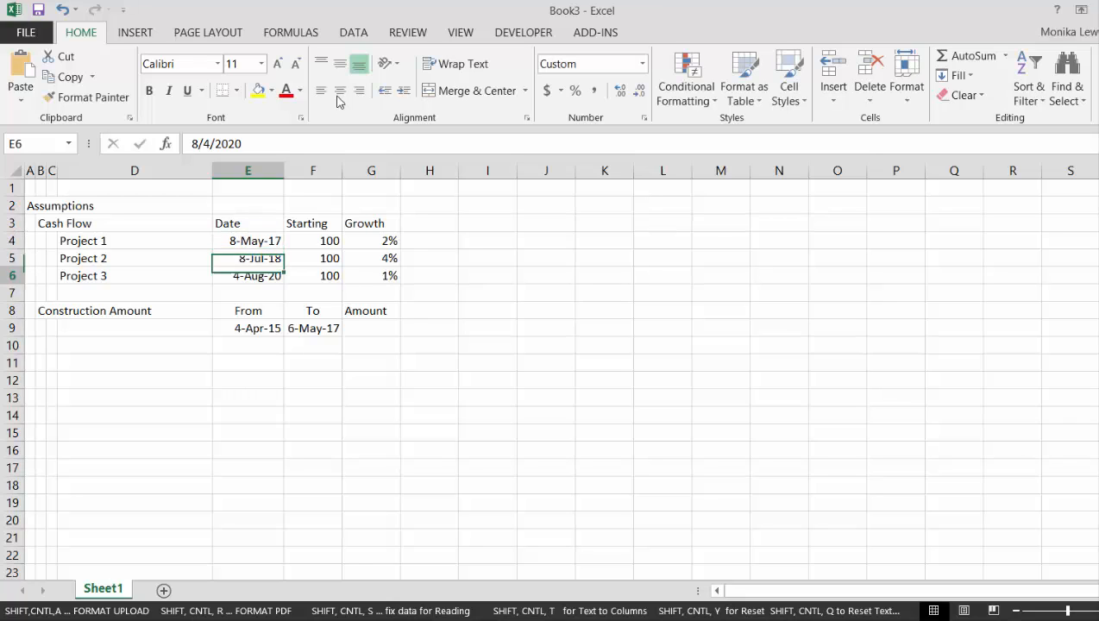
key("Down")
key("Down")
key("Down")
key("Right")
key("Right")
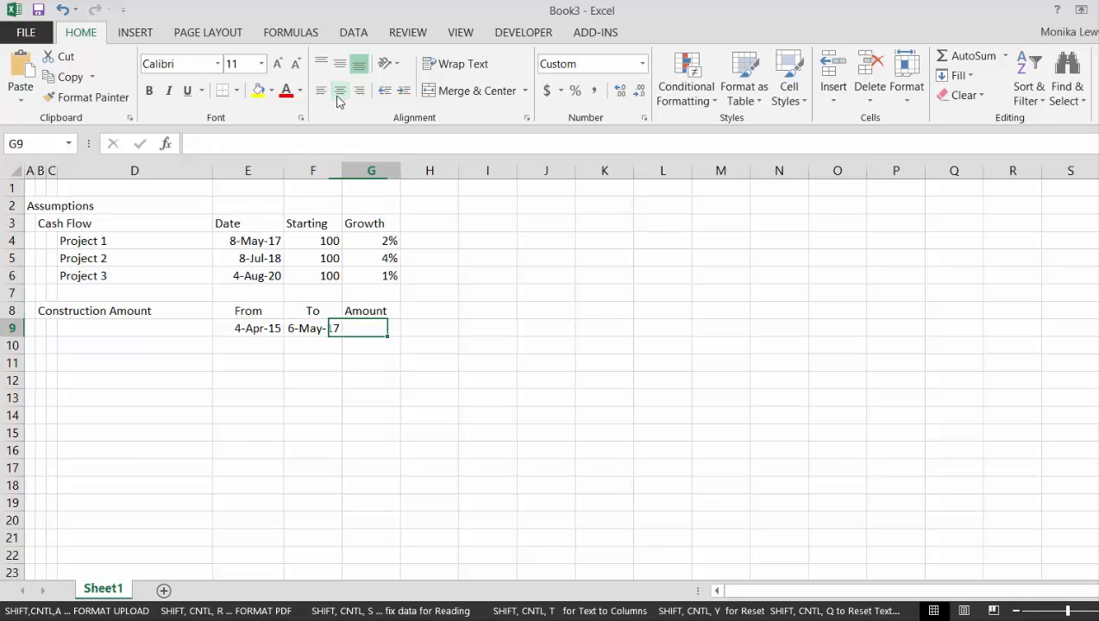
type("800")
key("Return")
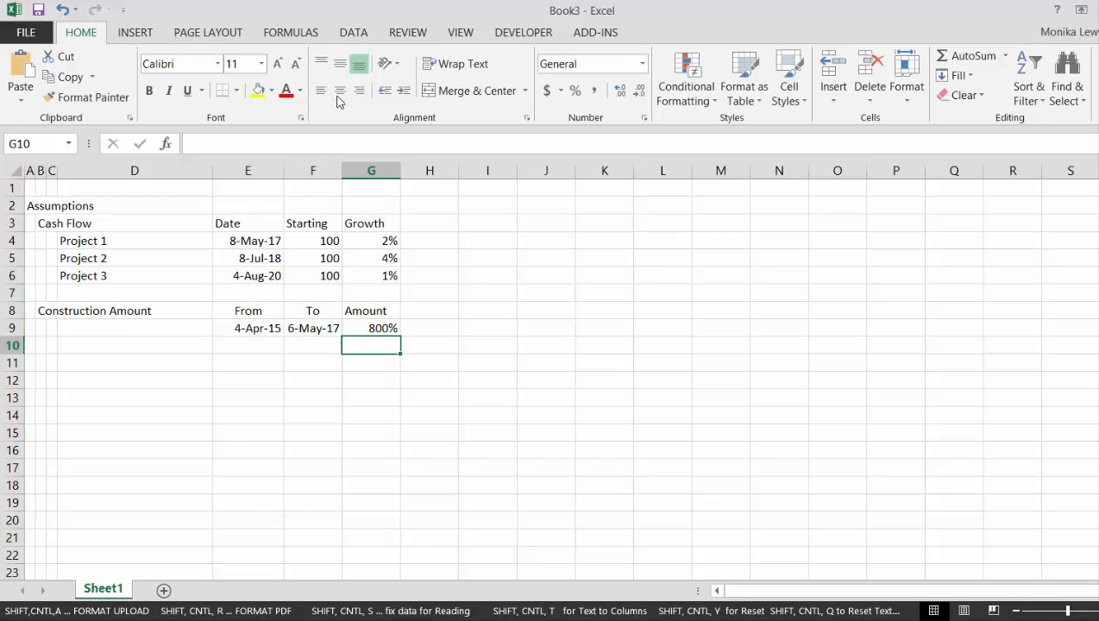
key("Up")
key("ctrl+shift+1")
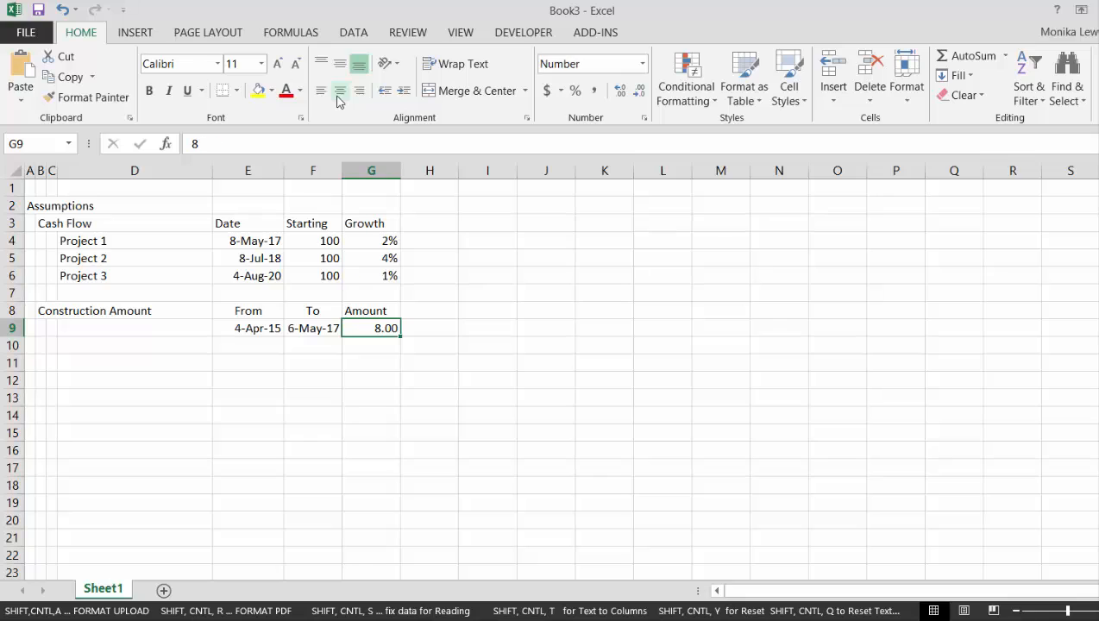
type("800")
key("Return")
Fill the construction dates and amount in E9:G9 down through row 11
key("Up")
key("Left")
key("Left")
key("shift+Right")
key("shift+Right")
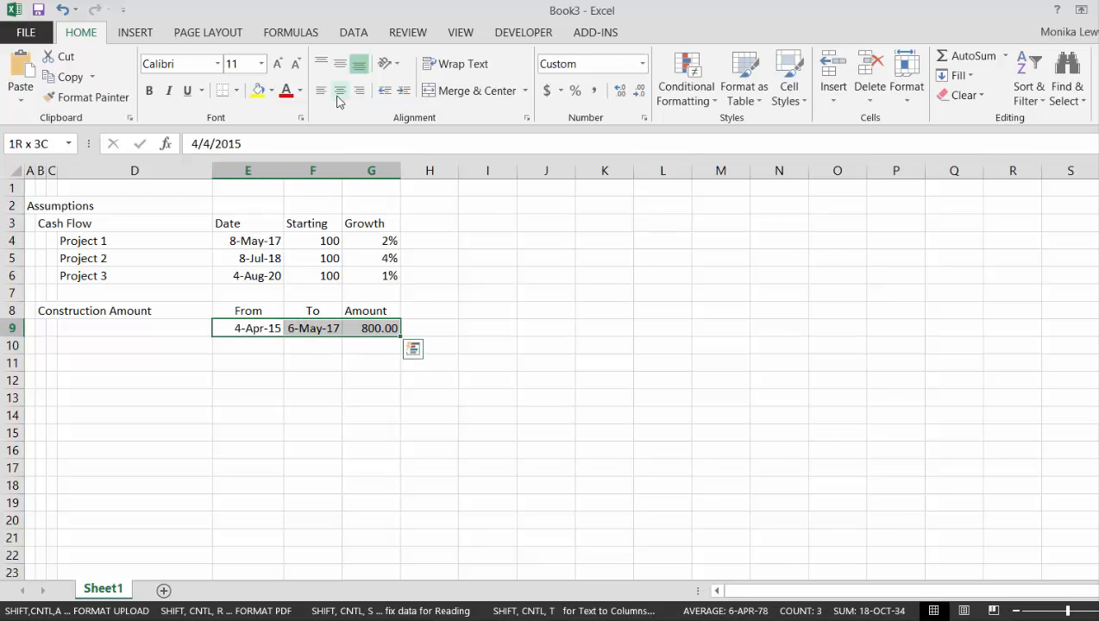
key("shift+Down")
key("shift+Down")
key("ctrl+d")
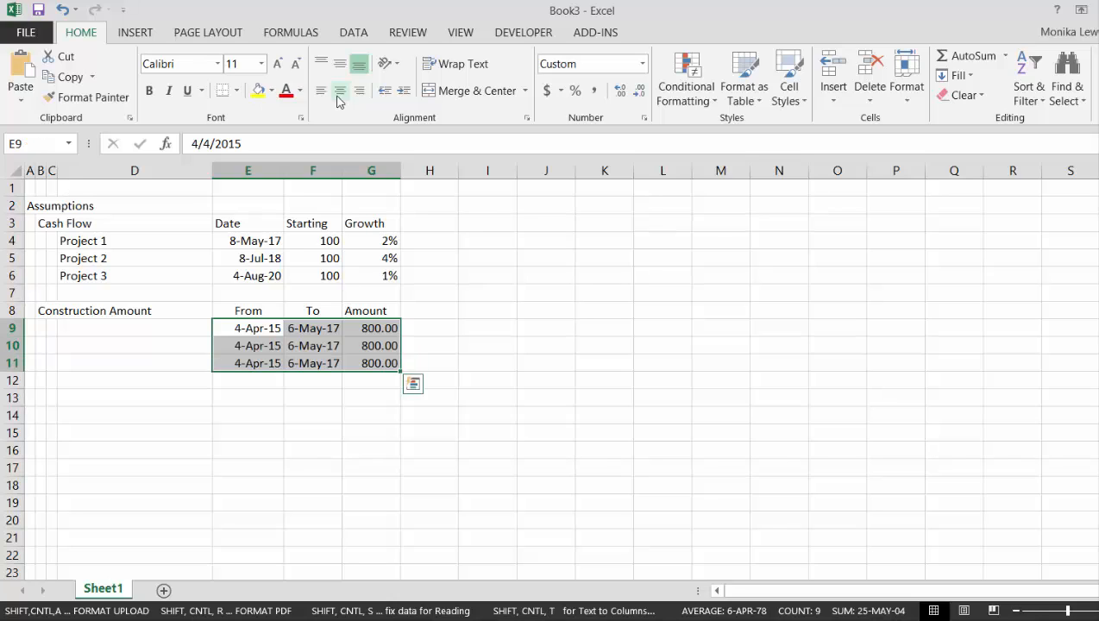
Change the second construction From date in E10 to 4/4/2016
key("Down")
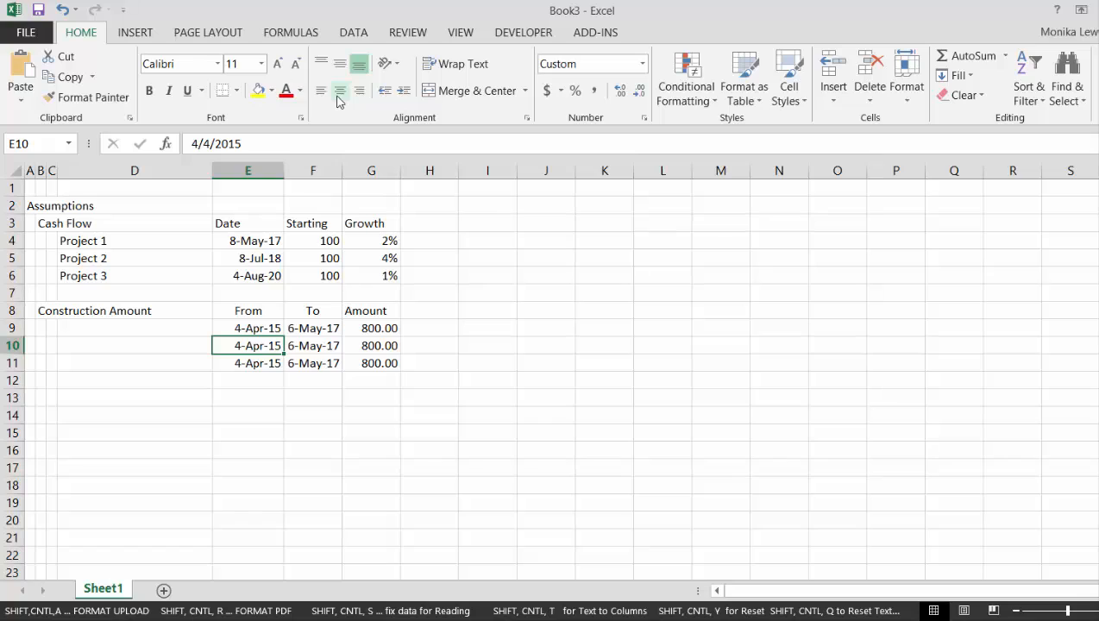
key("F2")
key("BackSpace")
key("BackSpace")
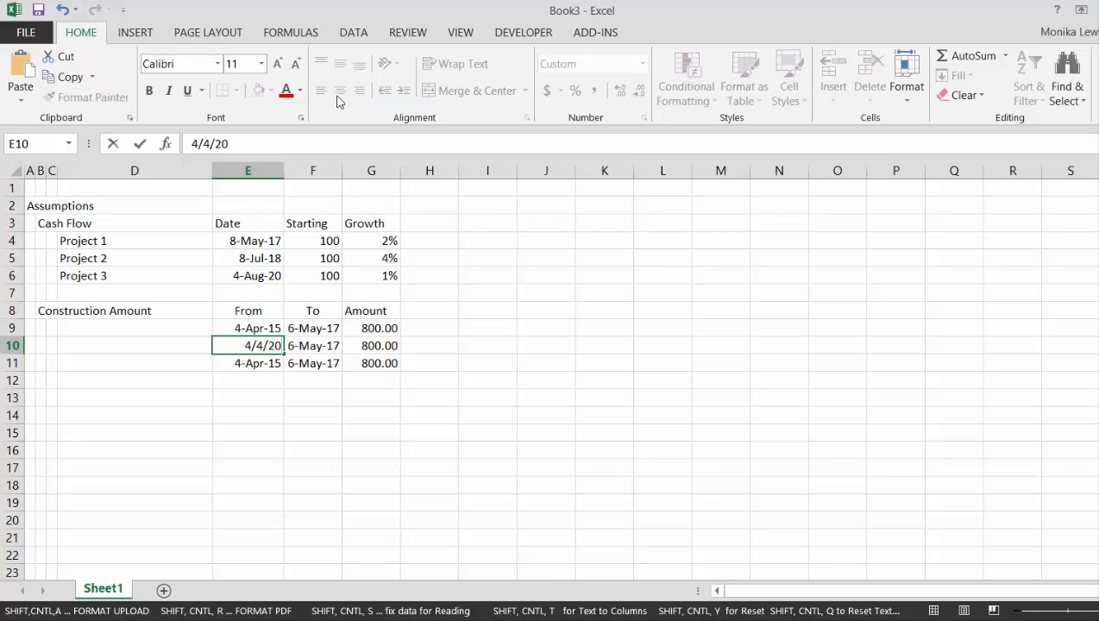
type("16")
key("Return")
key("Up")
key("Up")
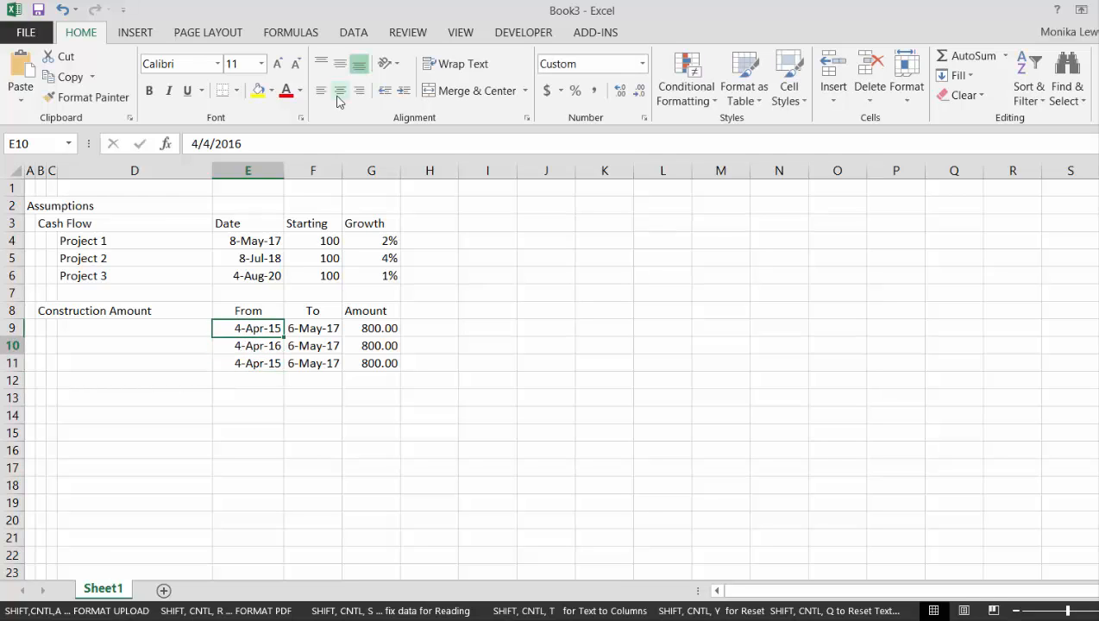
Change the second construction To date in F10 to 6/9/2018
key("Down")
key("Right")
key("F2")
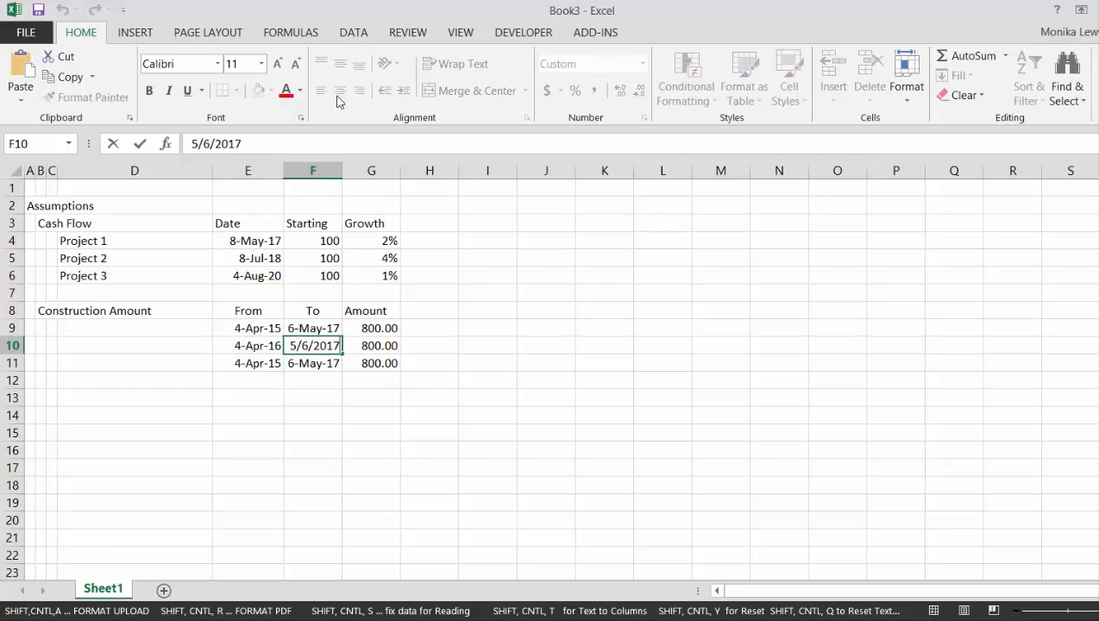
key("BackSpace")
type("8")
left_click(295, 346)
type("9")
key("Delete")
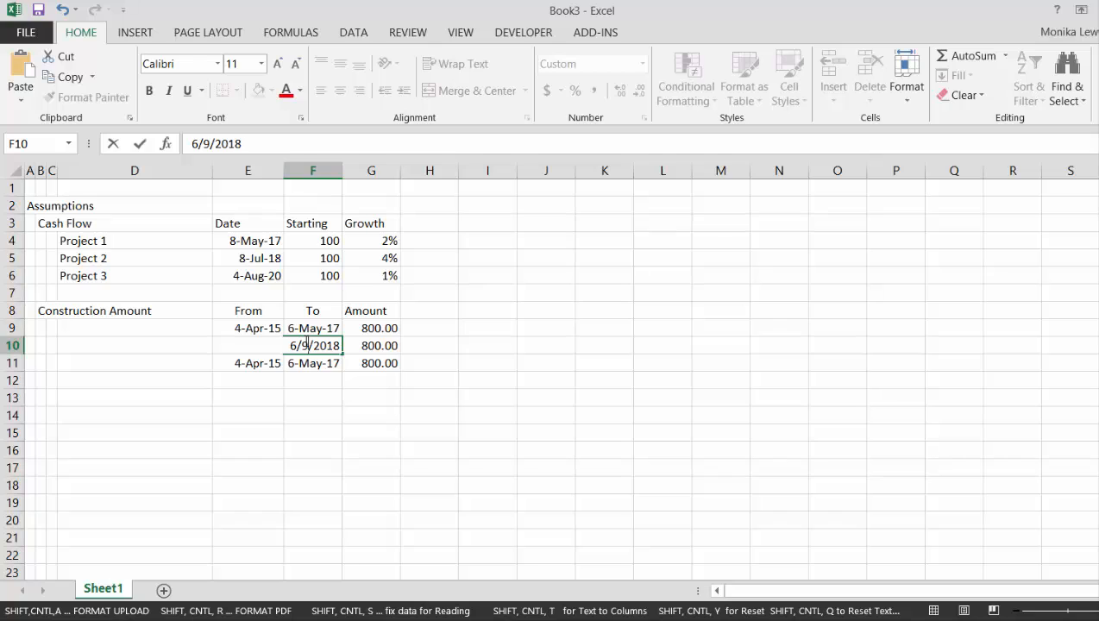
key("Return")
key("Up")
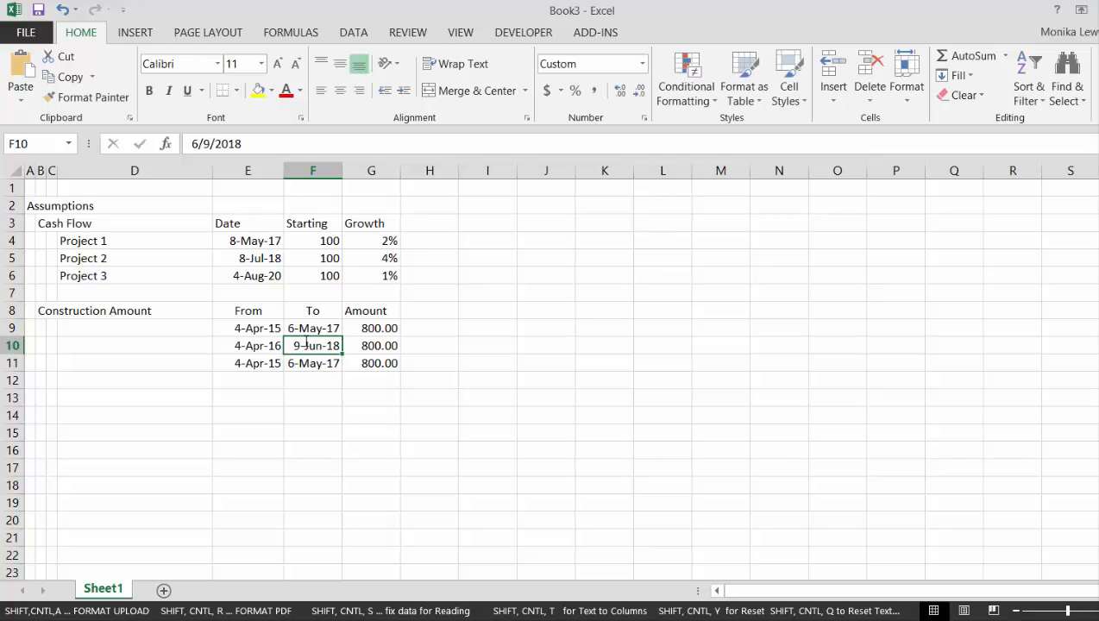
Fill the second construction row's From and To dates, E10:F10, down into row 11
key("Left")
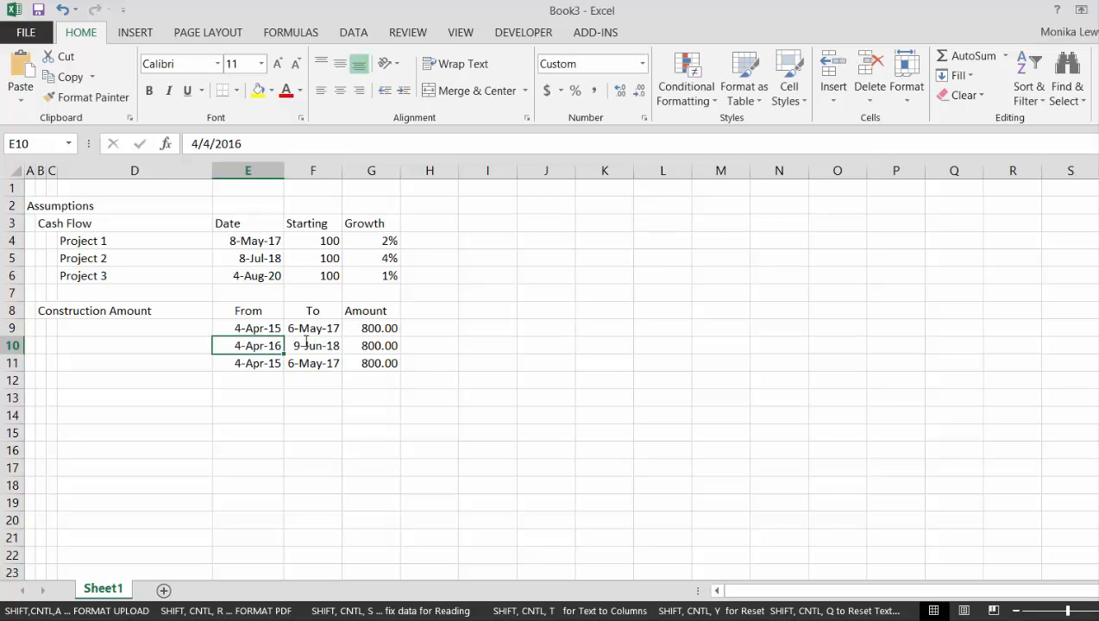
key("shift+Right")
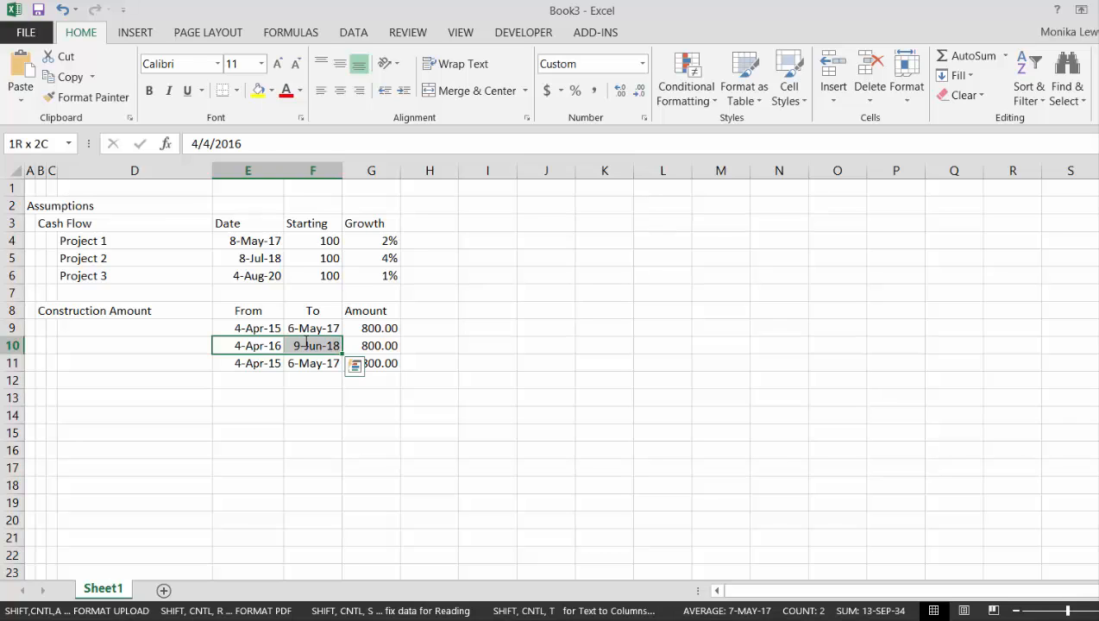
key("shift+Down")
key("ctrl+d")
Change the third construction From date in E11 to 4/4/2018
key("Down")
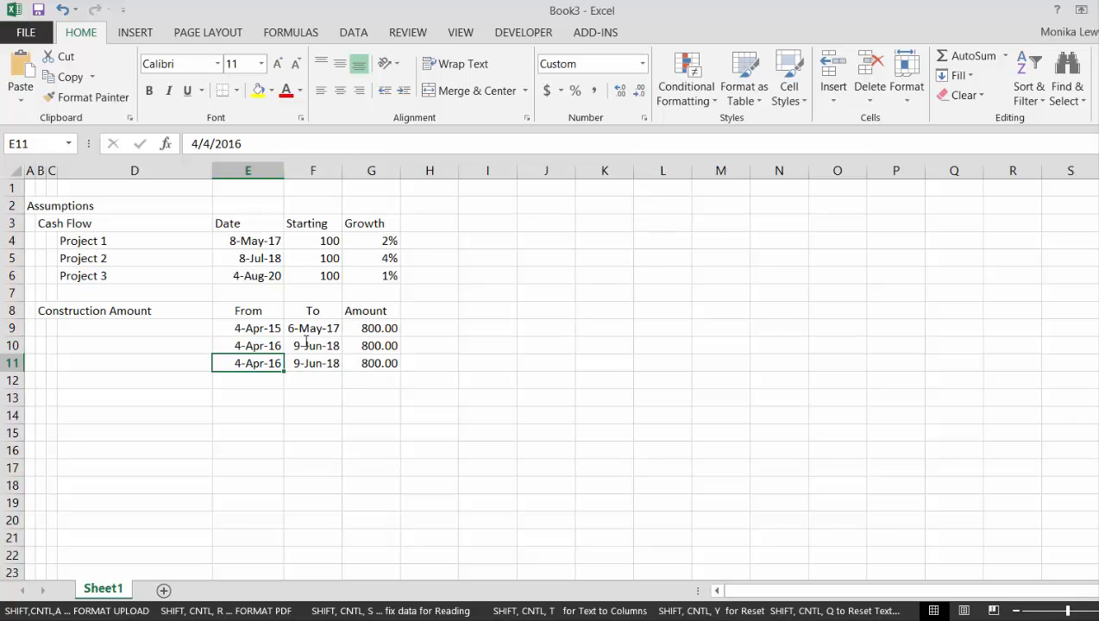
key("F2")
key("BackSpace")
type("8")
key("ctrl+Return")
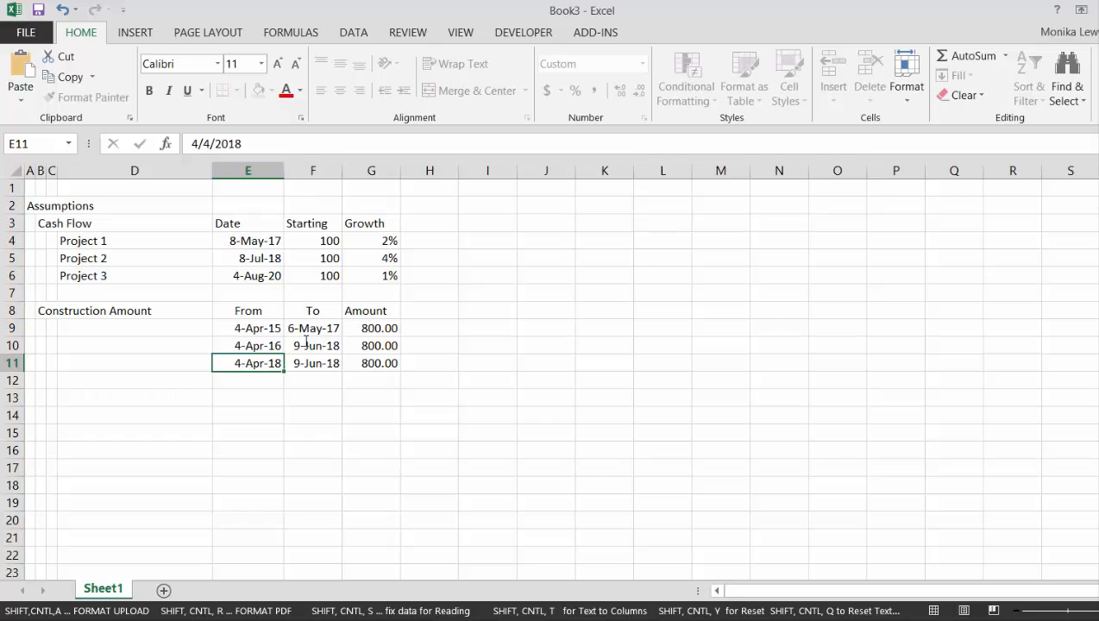
Change the third construction To date in F11 to 6/9/2019
key("Right")
key("F2")
key("BackSpace")
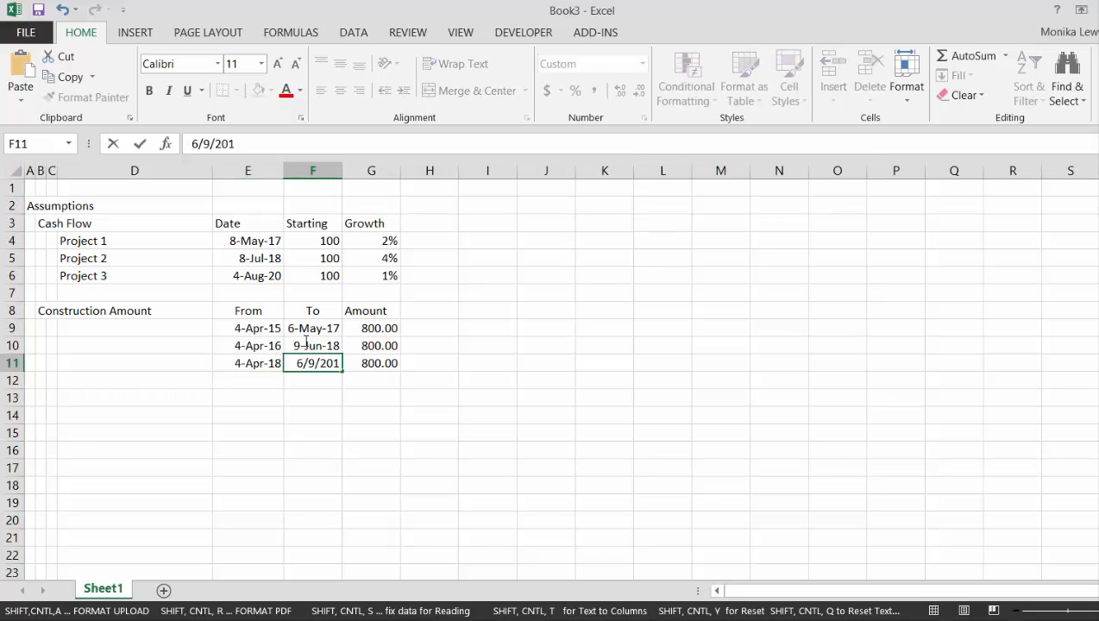
type("9")
key("ctrl+Return")
Set the Project 1 starting amount in F4 to 80
key("Down")
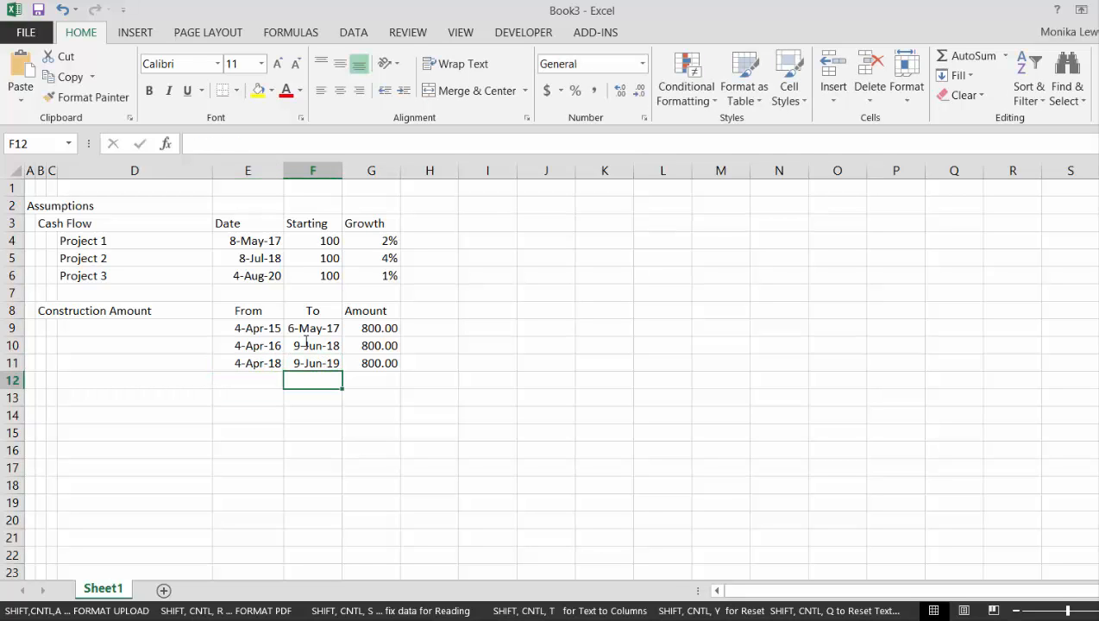
key("Up")
key("Up")
key("Up")
key("Up")
key("Up")
key("Up")
key("Up")
key("Up")
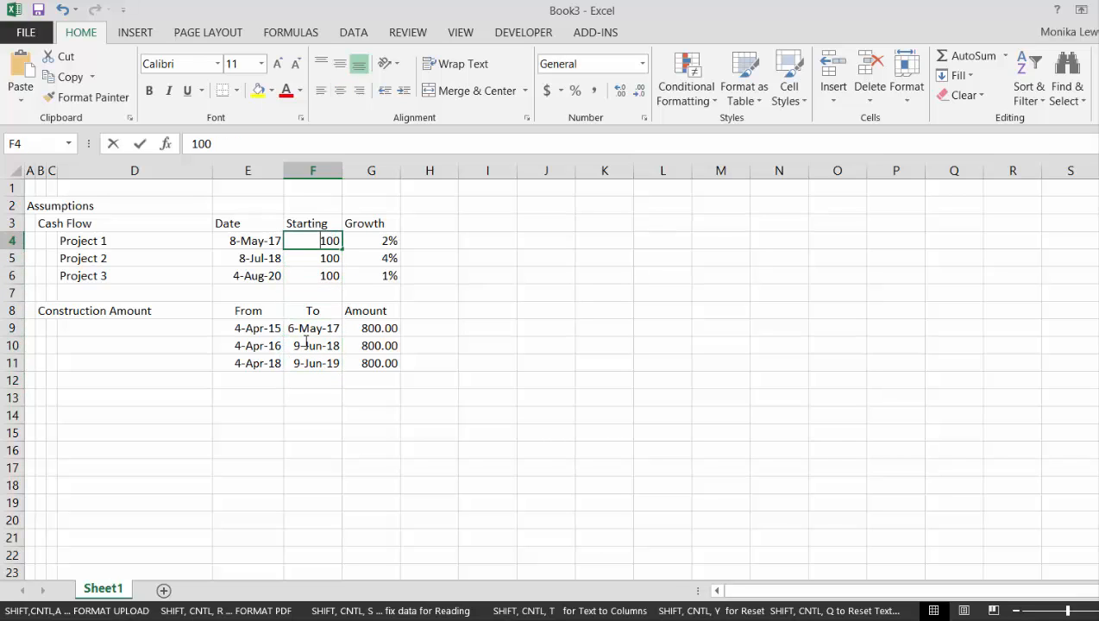
type("80")
key("Return")
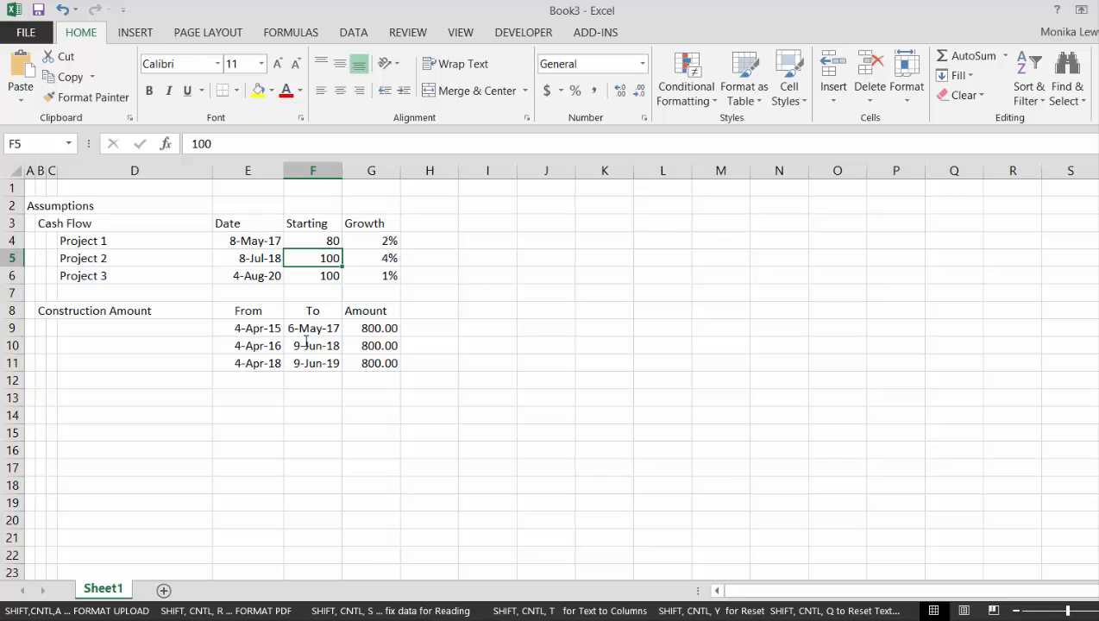
Set the second construction amount in G10 to 700 and the third in G11 to 400
key("Down")
key("Down")
key("Down")
key("Down")
key("Down")
key("Right")
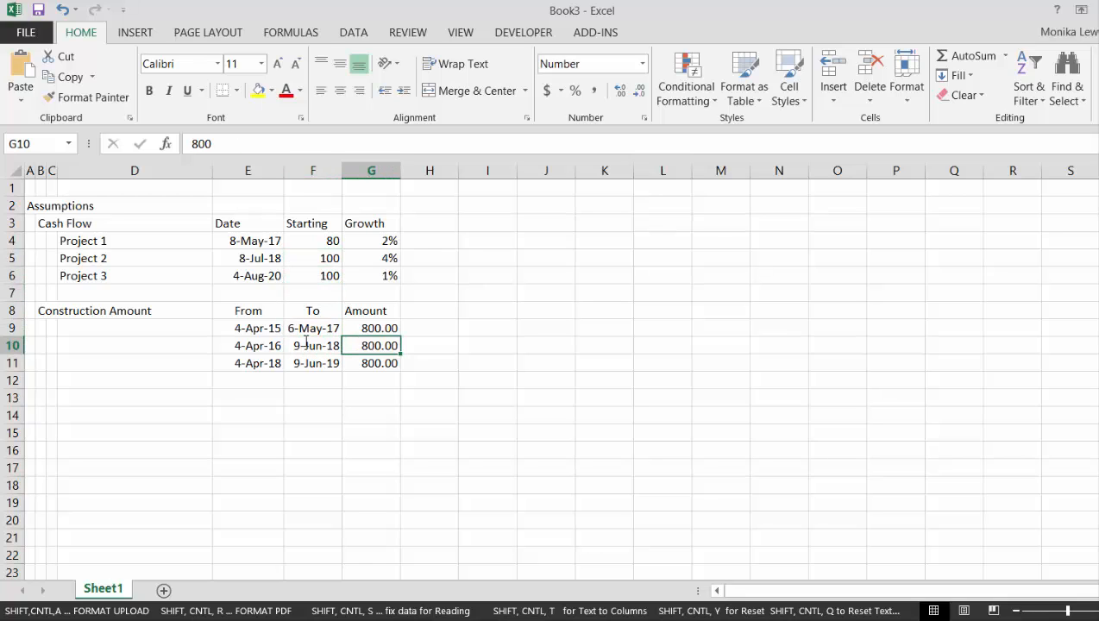
type("700")
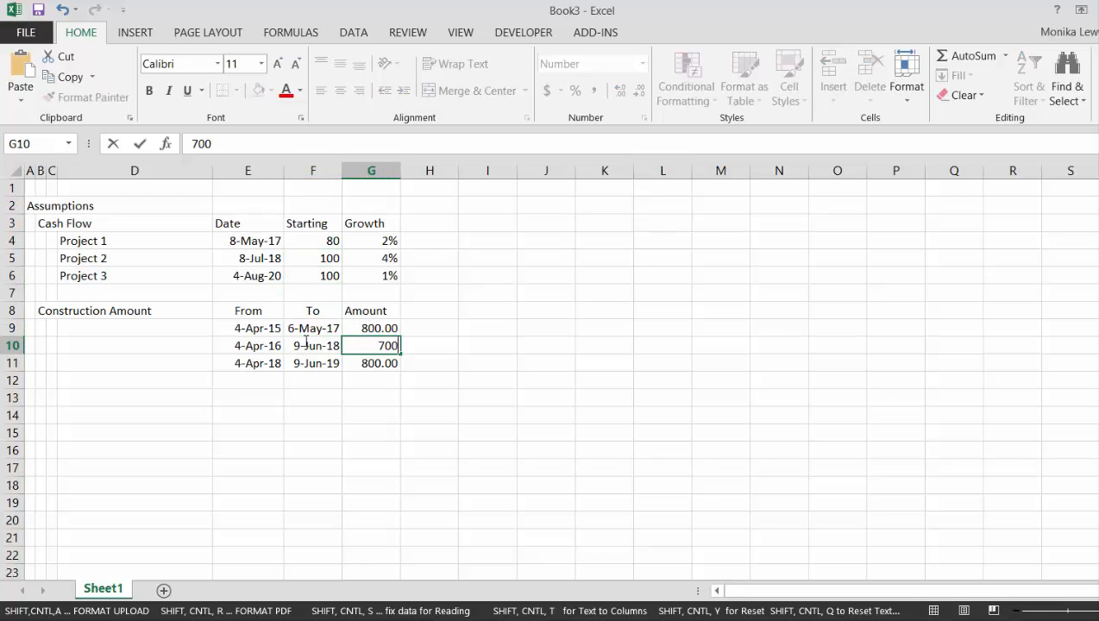
key("Return")
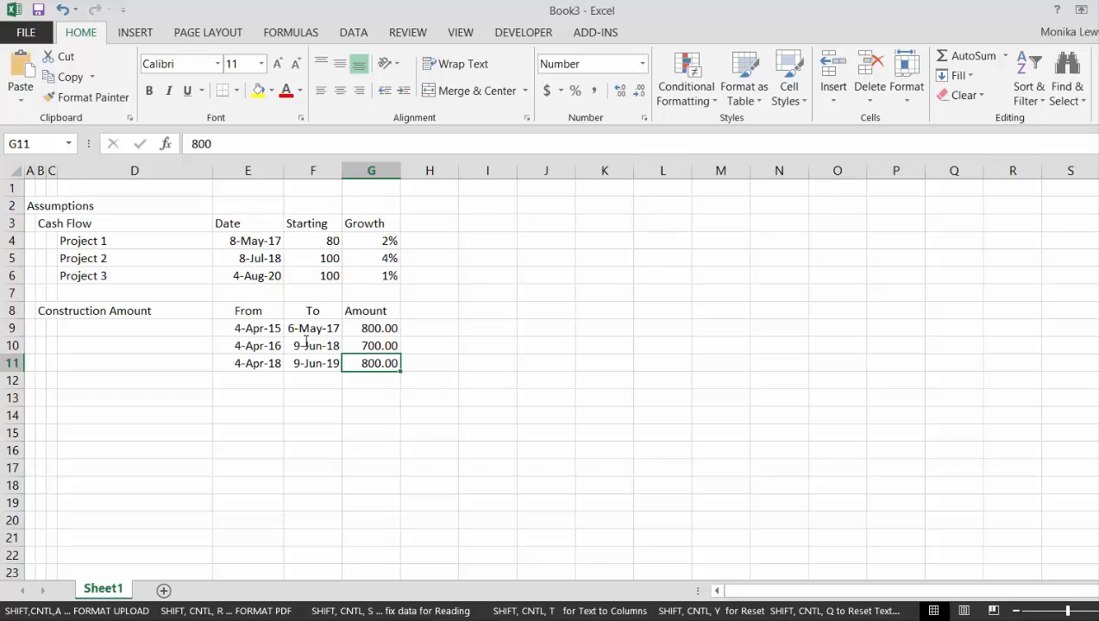
type("400")
key("Return")
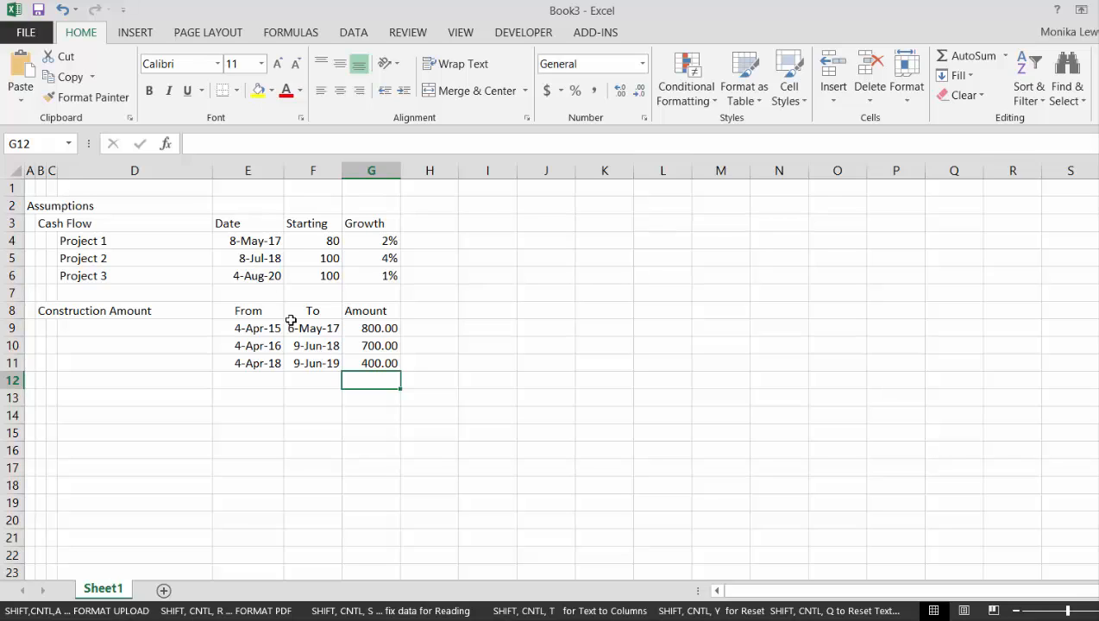
left_click(397, 398)
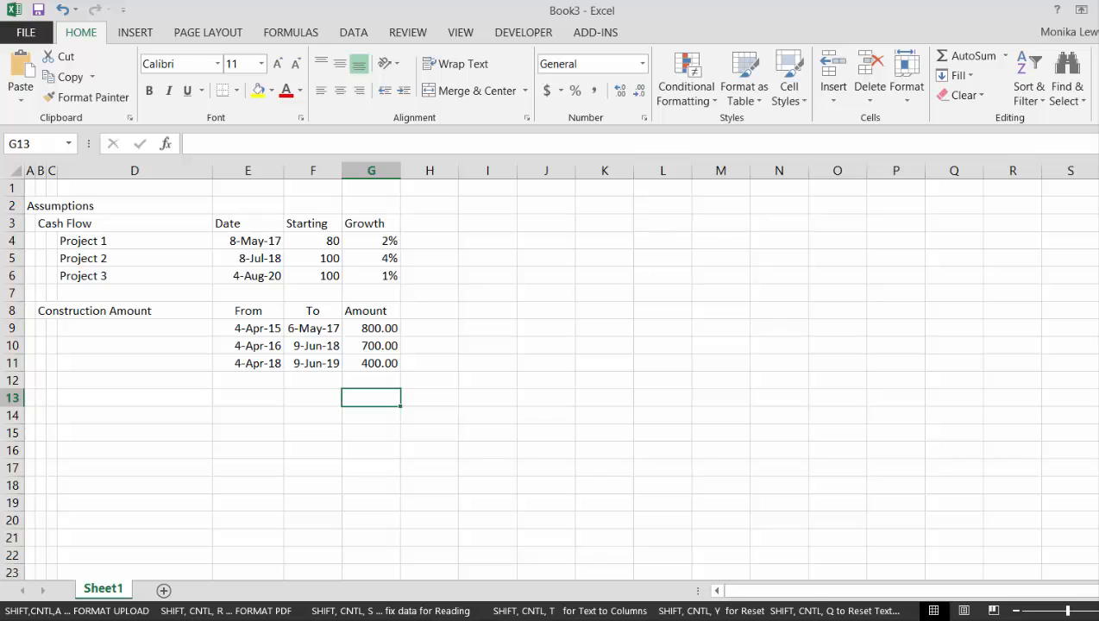
left_click(688, 619)
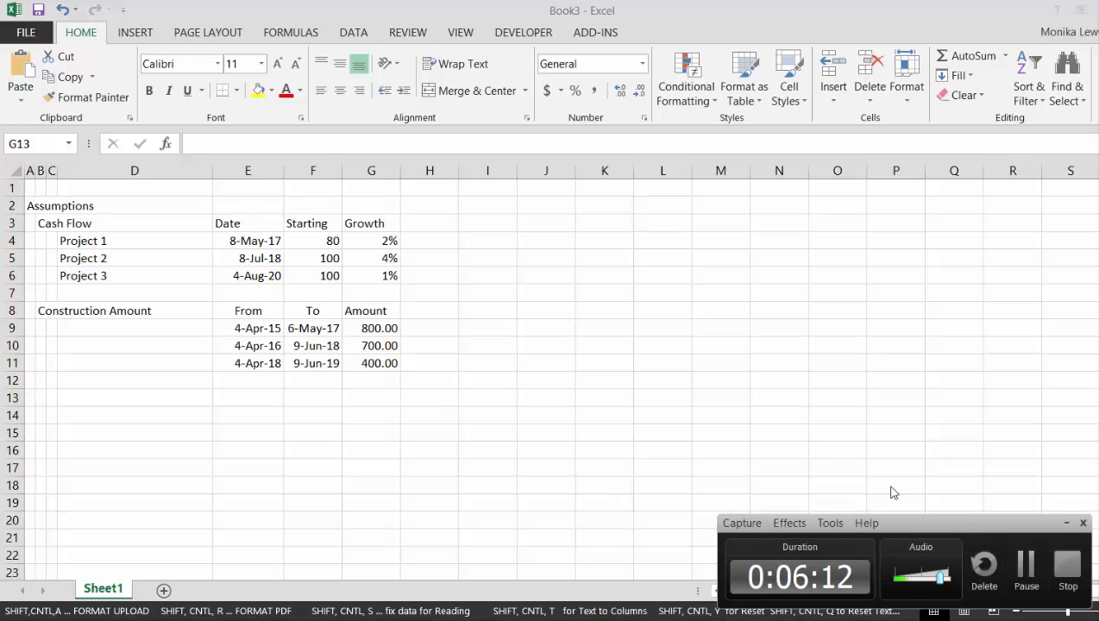
left_click(1026, 565)
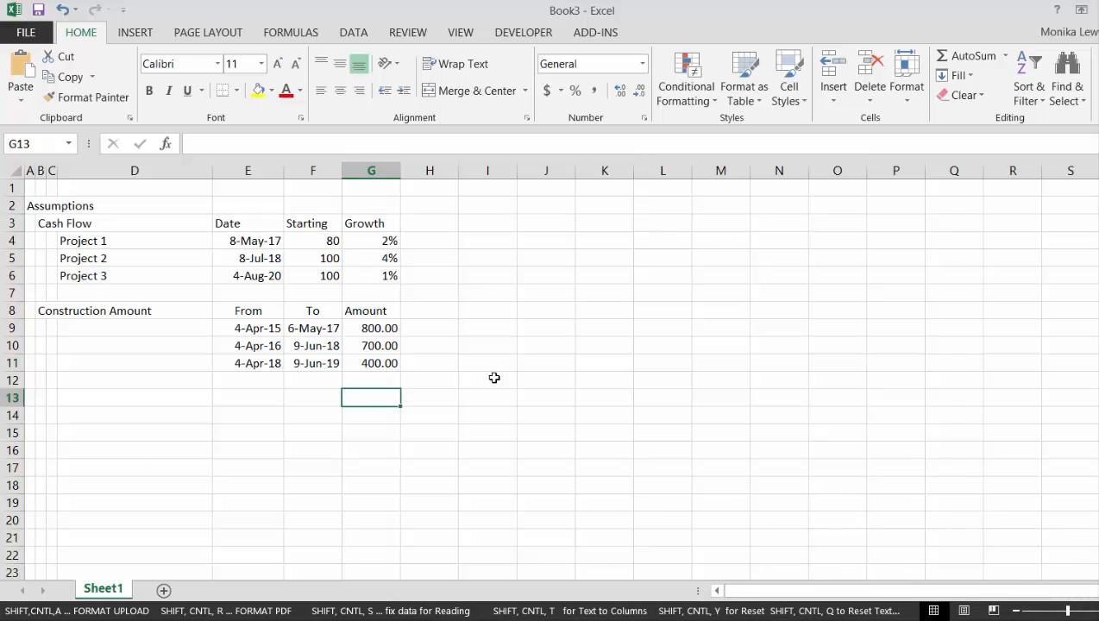
key("Left")
key("Left")
key("Left")
key("Left")
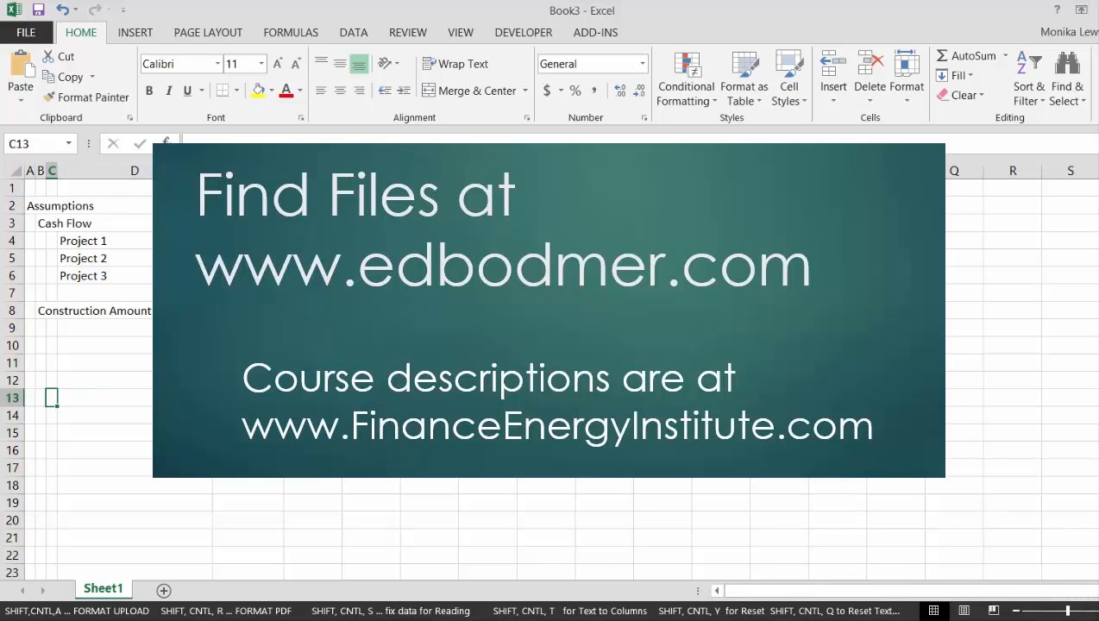
key("Right")
key("Right")
key("Right")
key("Left")
key("Left")
key("Left")
key("Left")
key("Left")
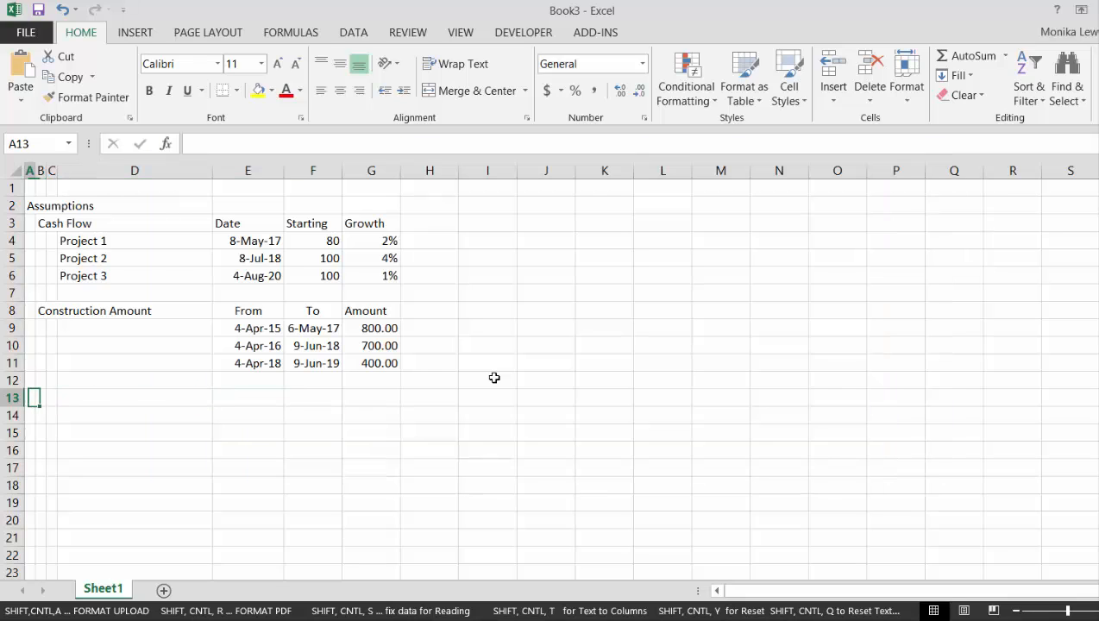
type("Time Period")
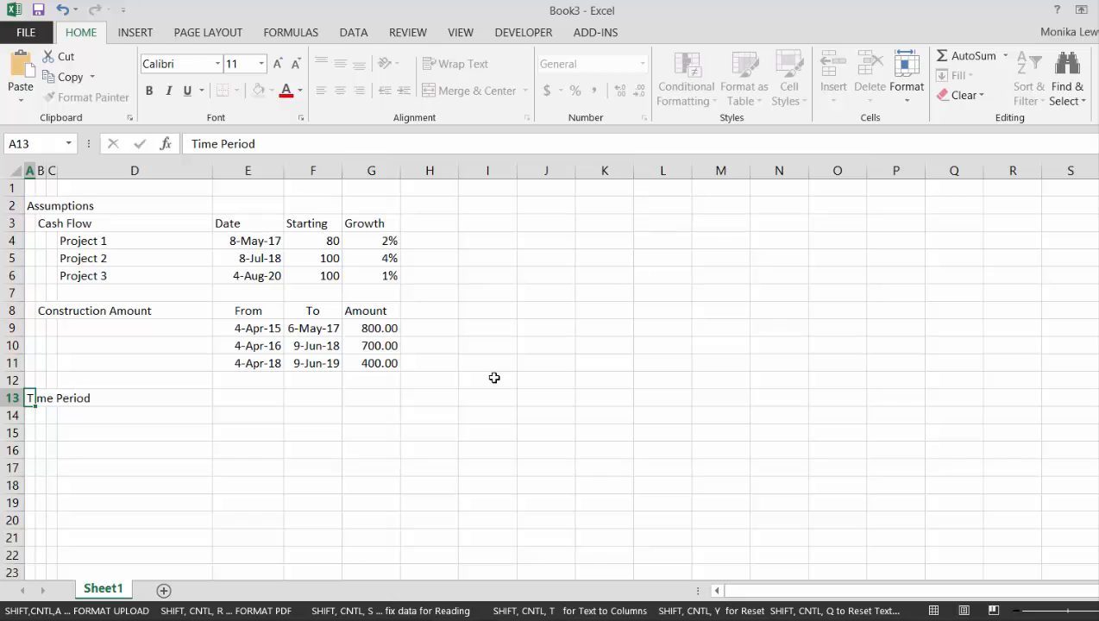
key("Return")
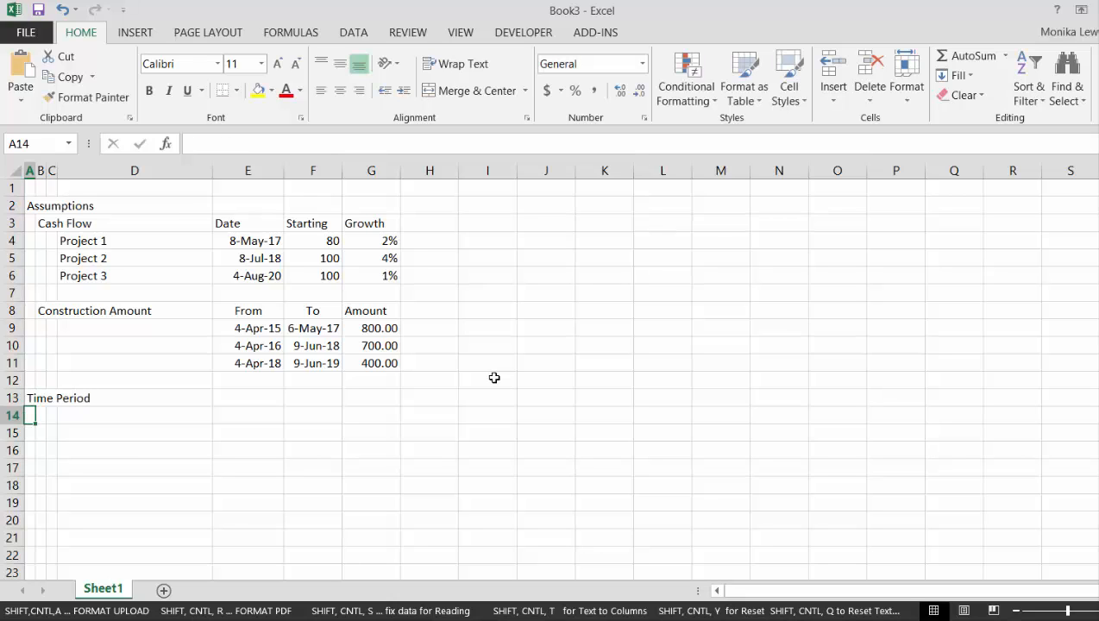
key("Up")
key("Delete")
Insert six blank rows above the Assumptions heading in row 2
key("Up")
key("Up")
key("Up")
key("Up")
key("Up")
key("Up")
key("Up")
key("Up")
key("Up")
key("Up")
key("Up")
key("Up")
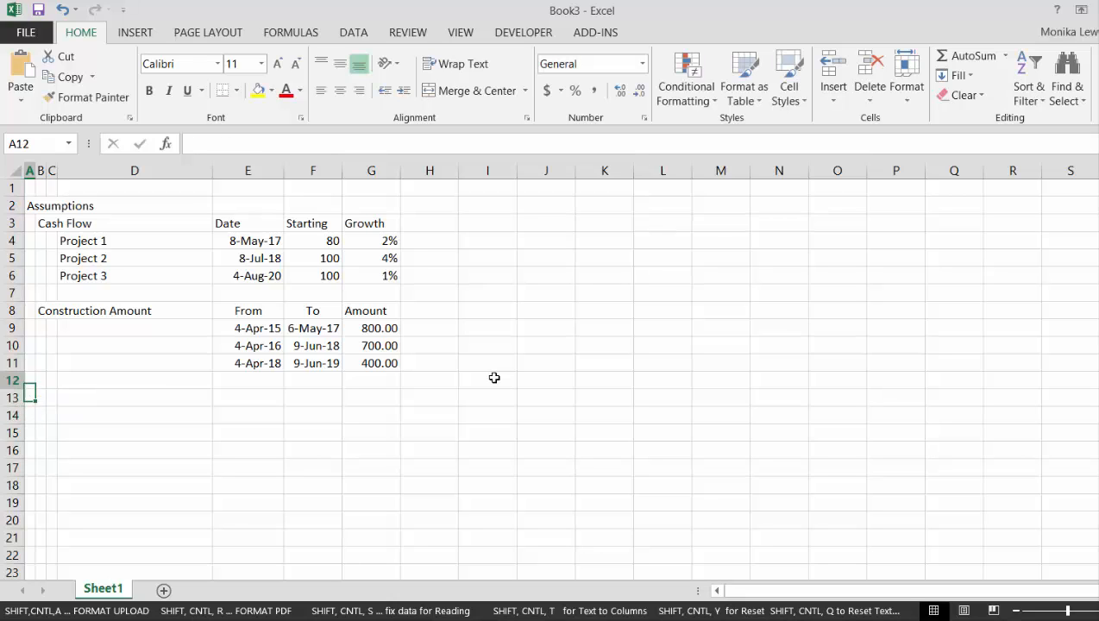
key("Down")
key("shift+space")
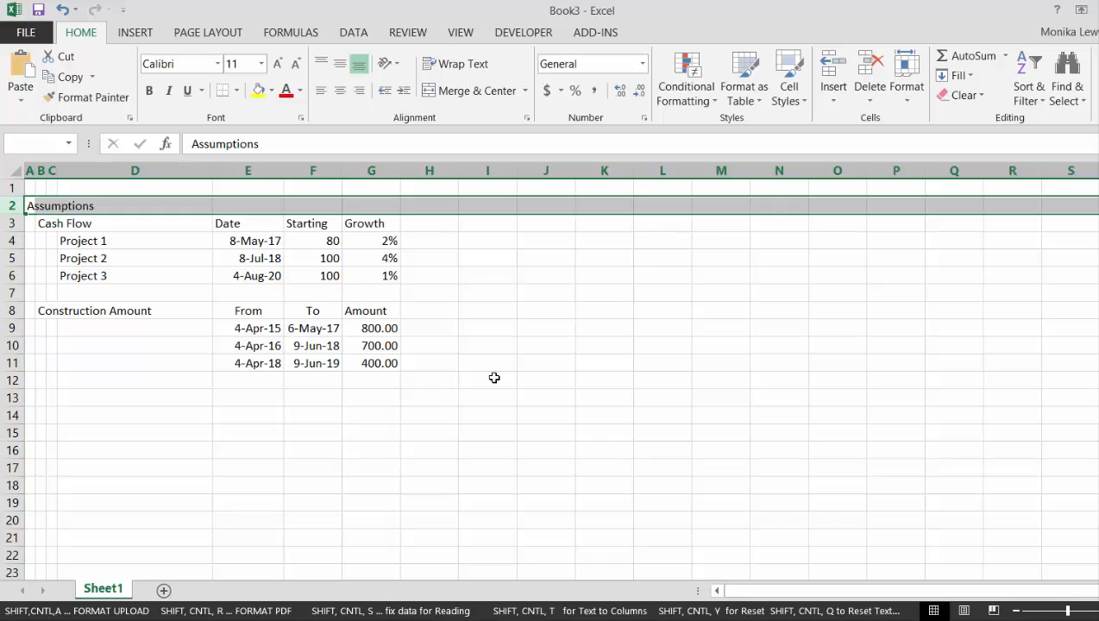
key("shift+Down")
key("shift+Down")
key("shift+Down")
key("shift+Down")
key("shift+Down")
key("ctrl+shift+plus")
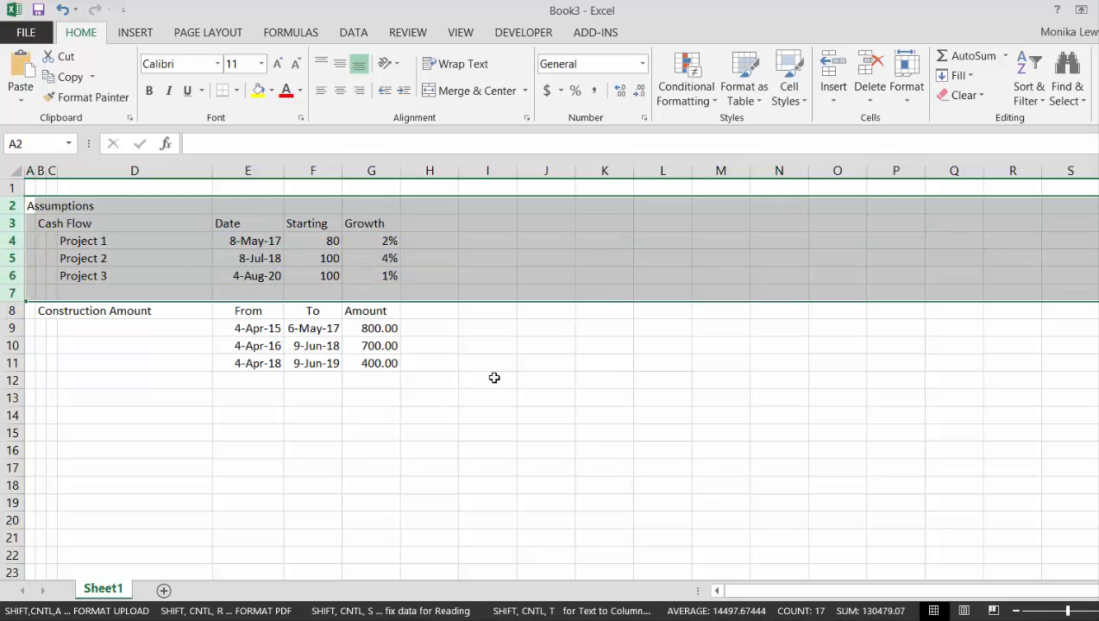
Enter the heading "Time Period" in A1
key("Up")
type("Time")
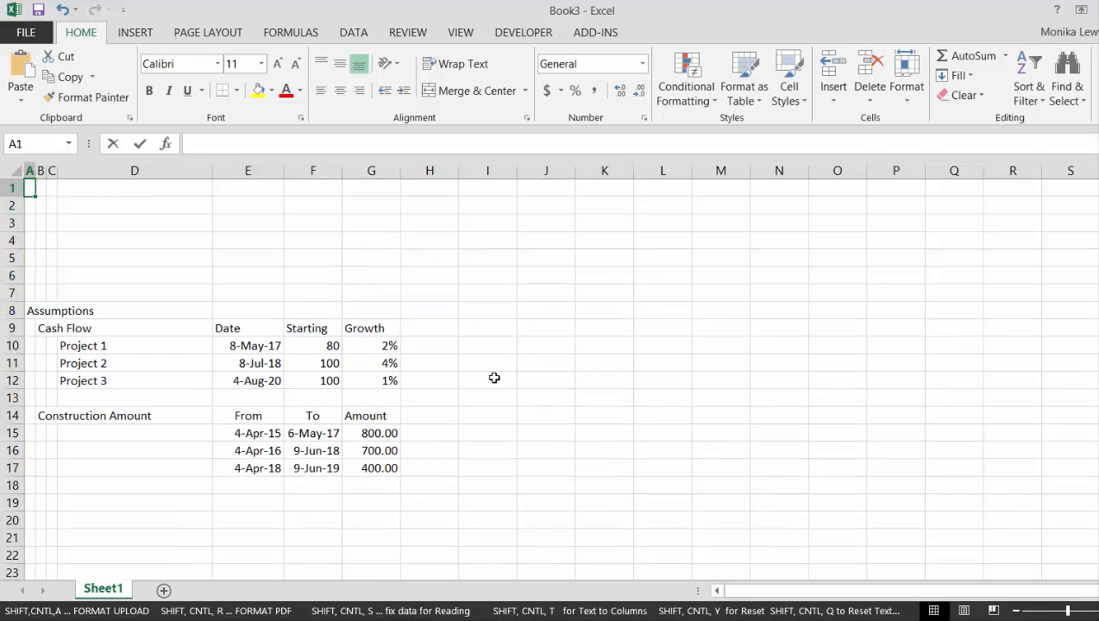
type(" Period")
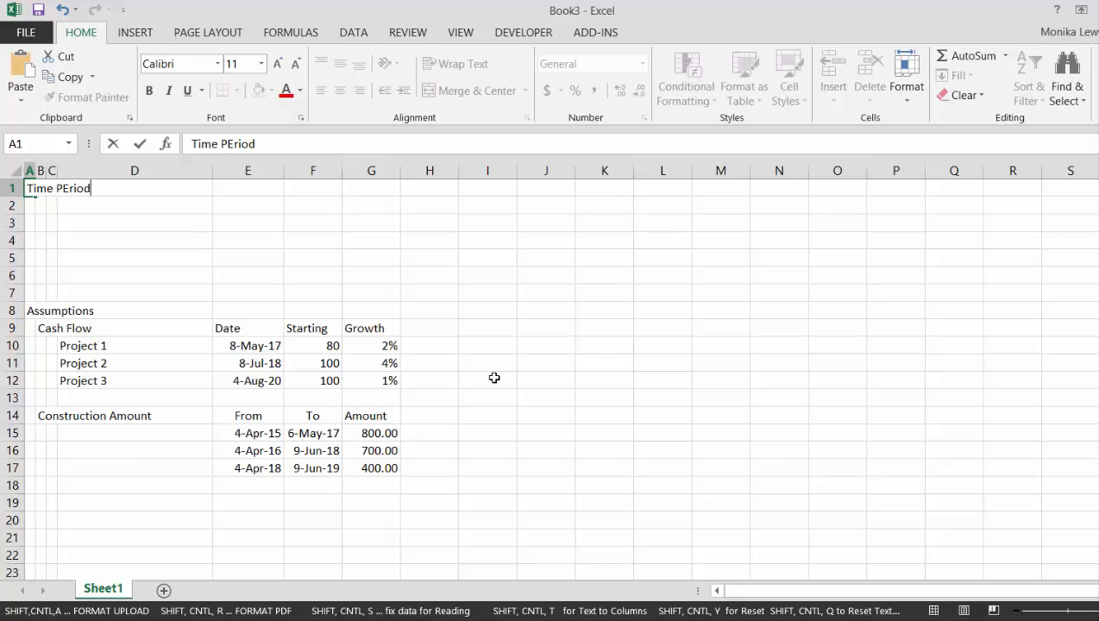
key("Return")
Label the time period rows "Start" in E1 and "End" in E2
key("Up")
key("Right")
key("Right")
key("Right")
key("Right")
key("Right")
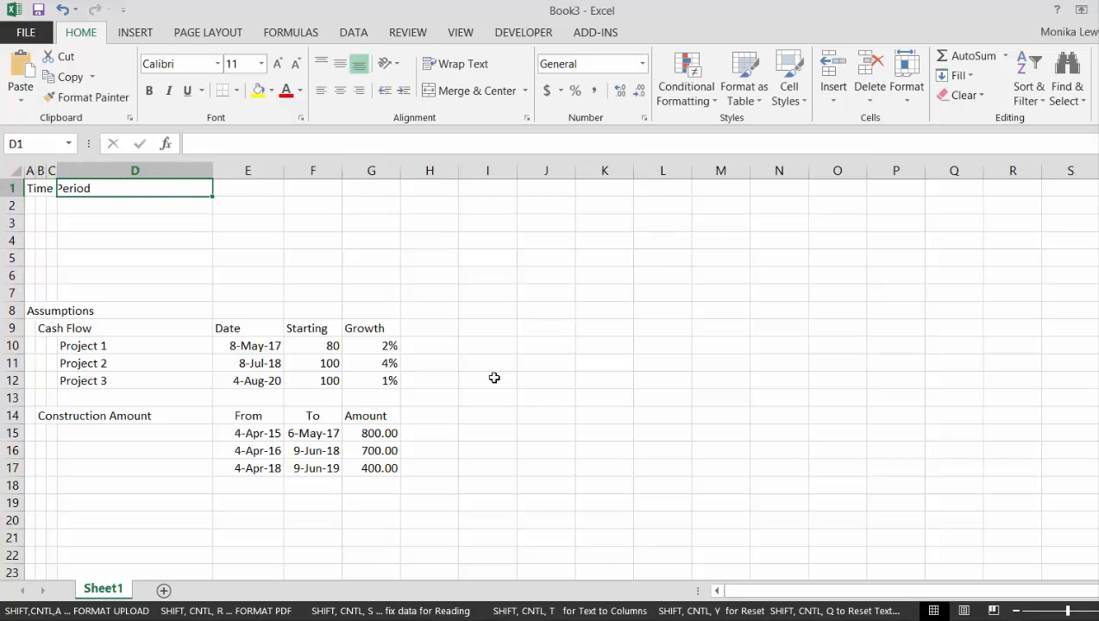
key("Left")
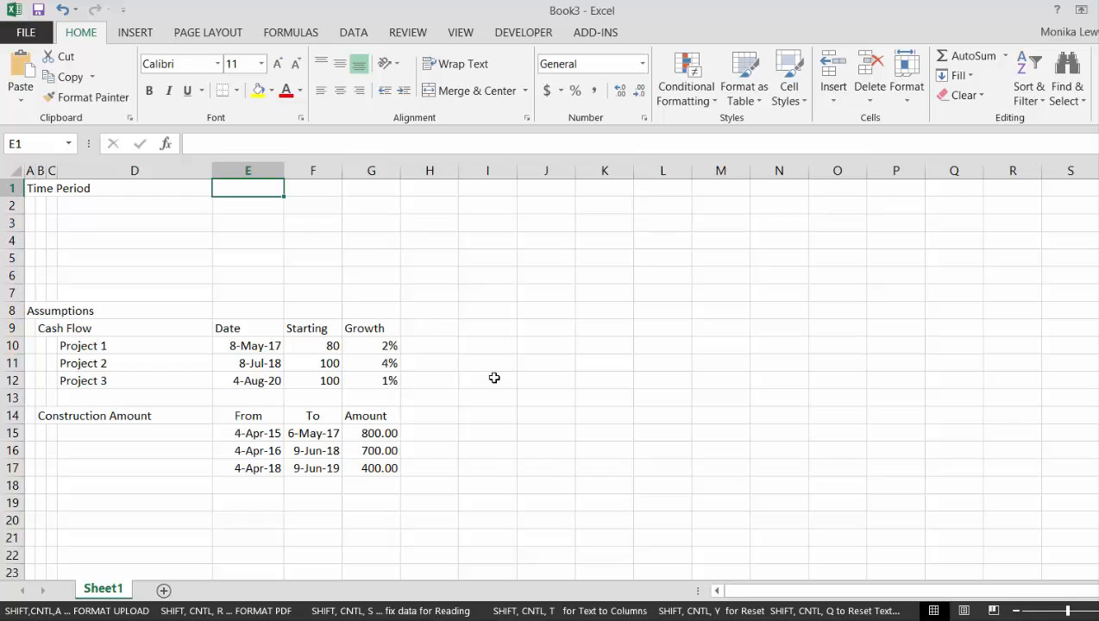
type("Start")
key("Return")
type("W")
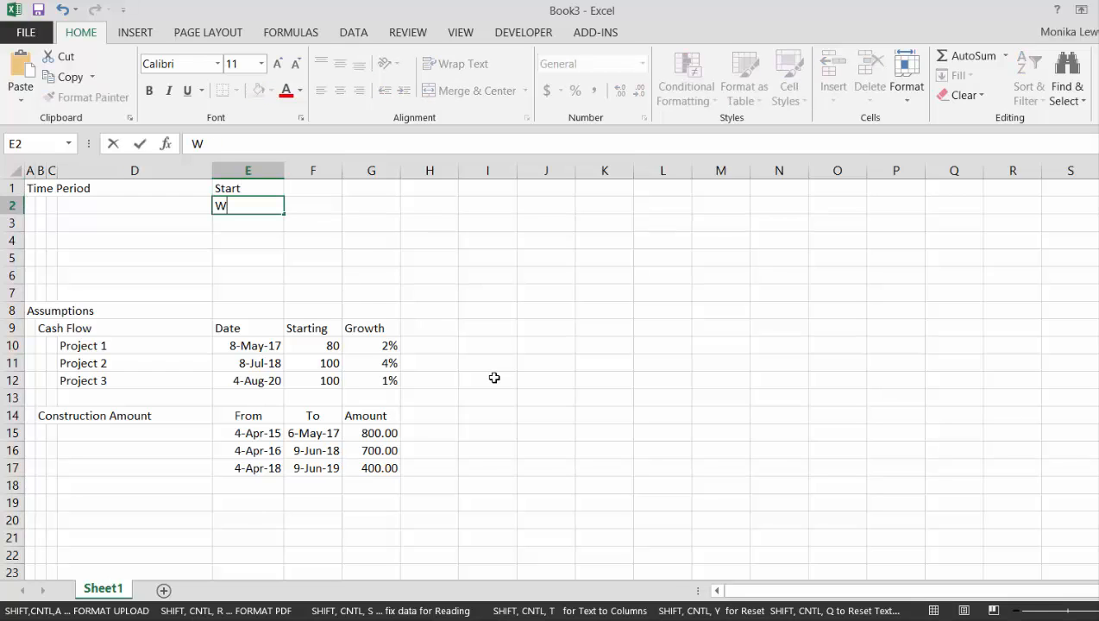
key("BackSpace")
type("End")
key("Return")
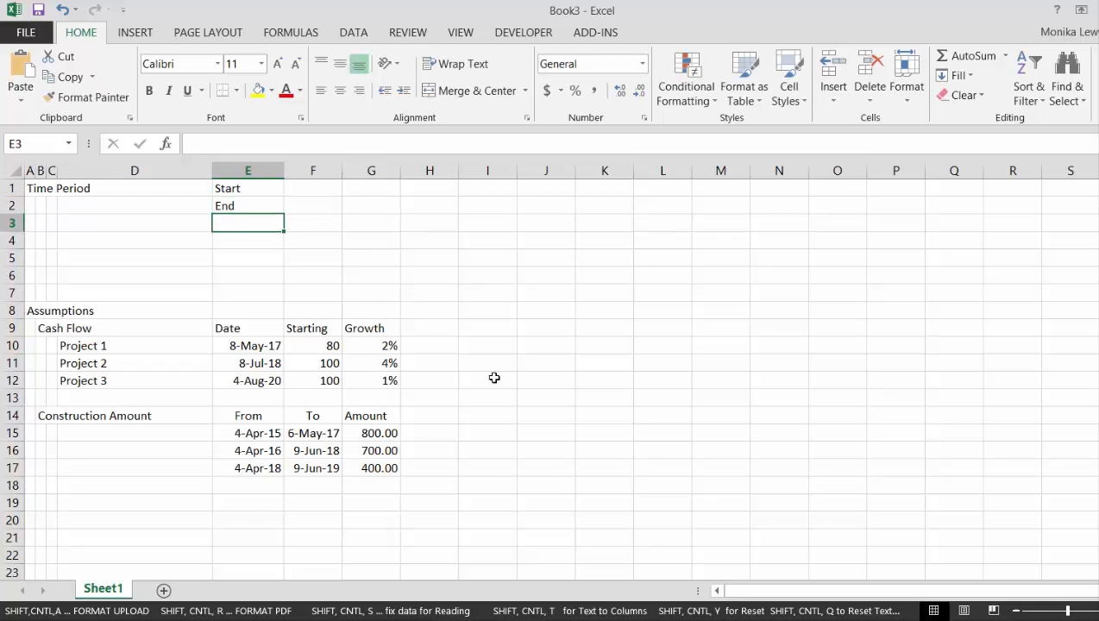
Enter 12/31/2014 as the opening end date in I2 and format it as day-month-year with an abbreviated month
key("Up")
key("Up")
key("Right")
key("Right")
key("Right")
key("Right")
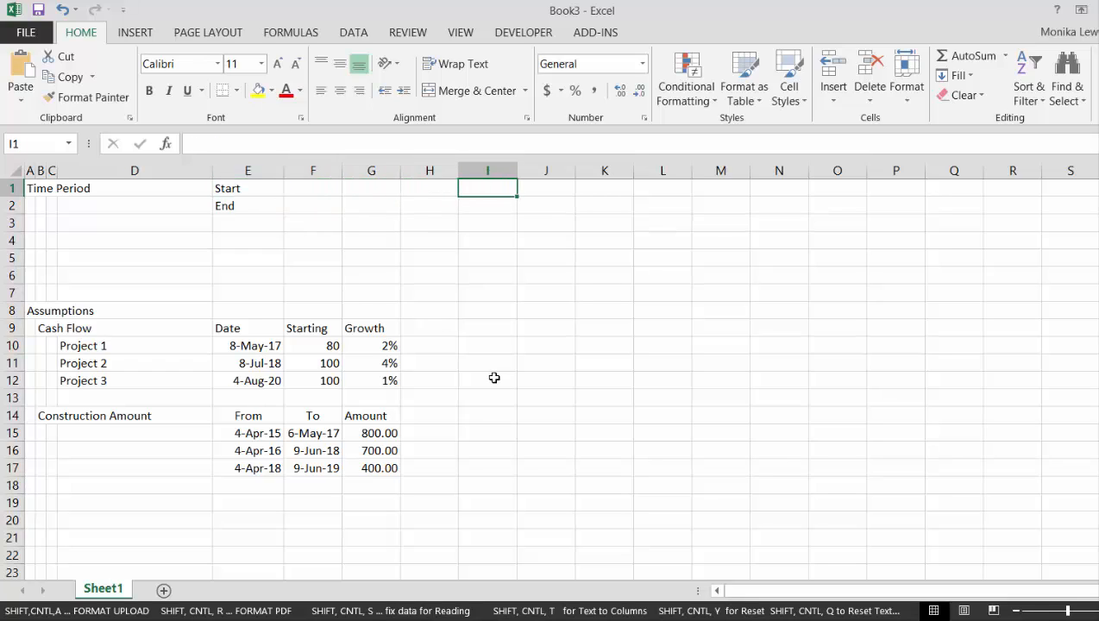
key("Down")
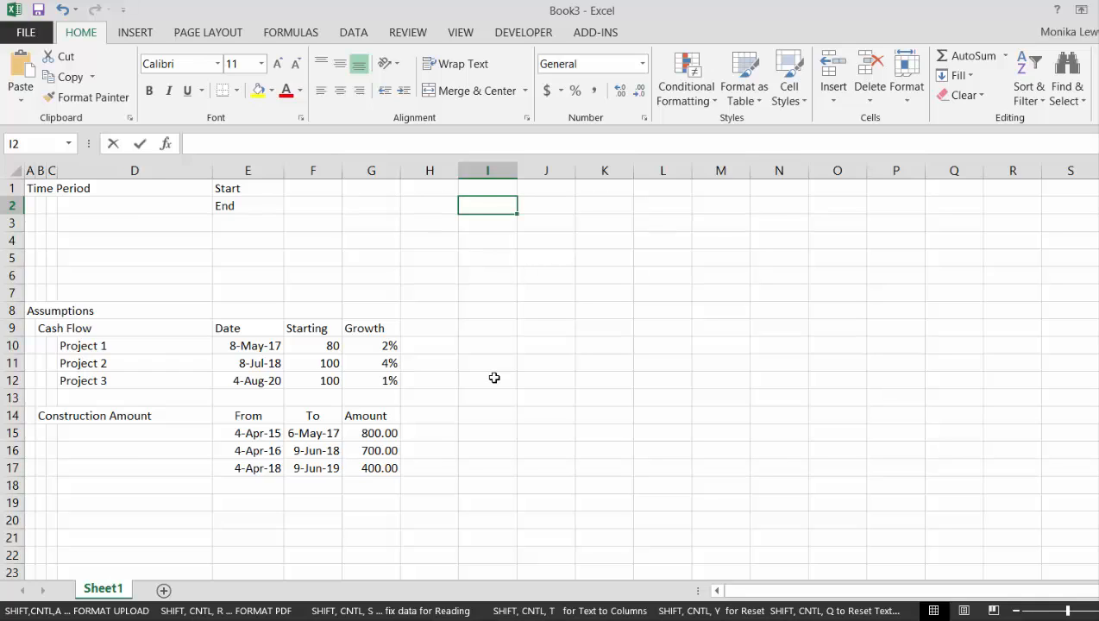
type("12/31/")
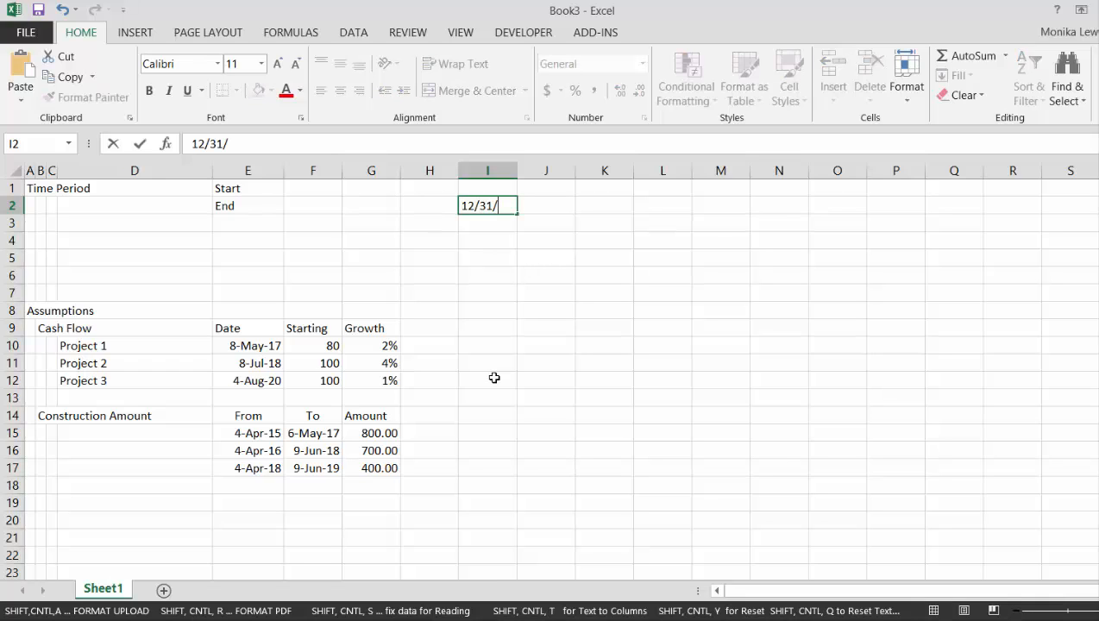
type("2014")
key("Return")
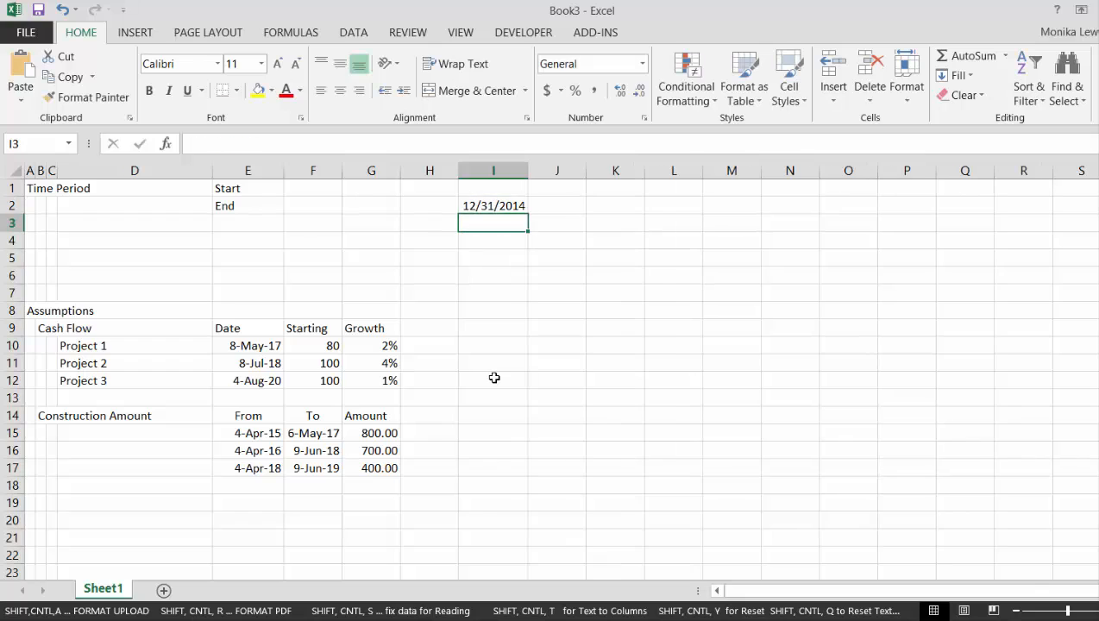
key("Up")
key("ctrl+shift+3")
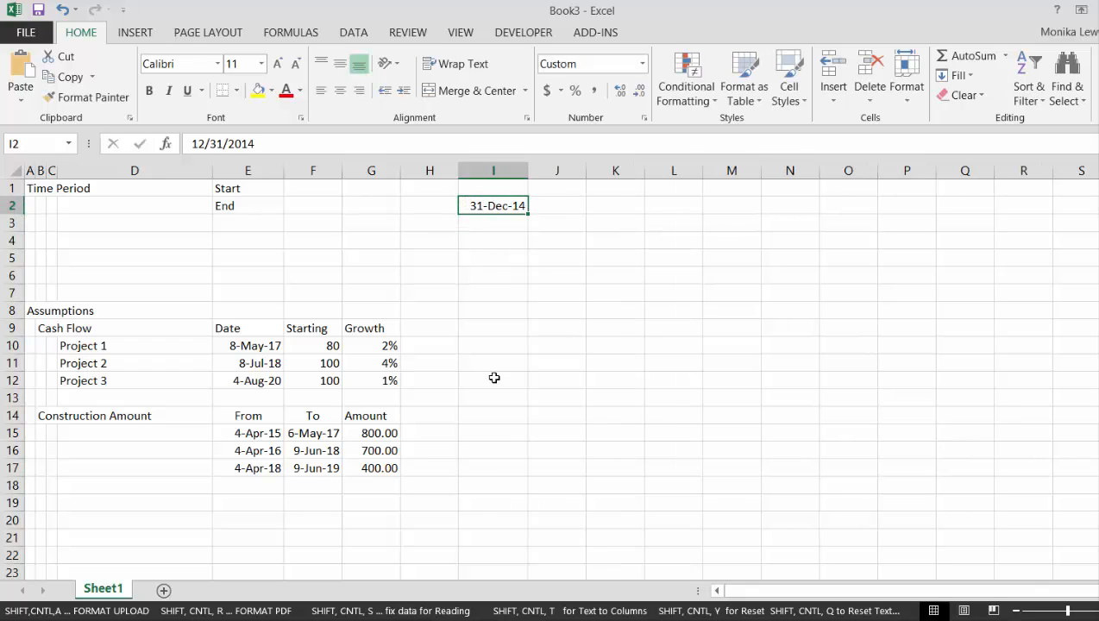
Calculate the first period's start date in J1 with the formula =I2+1
key("Up")
key("Right")
type("=")
key("Left")
key("Down")
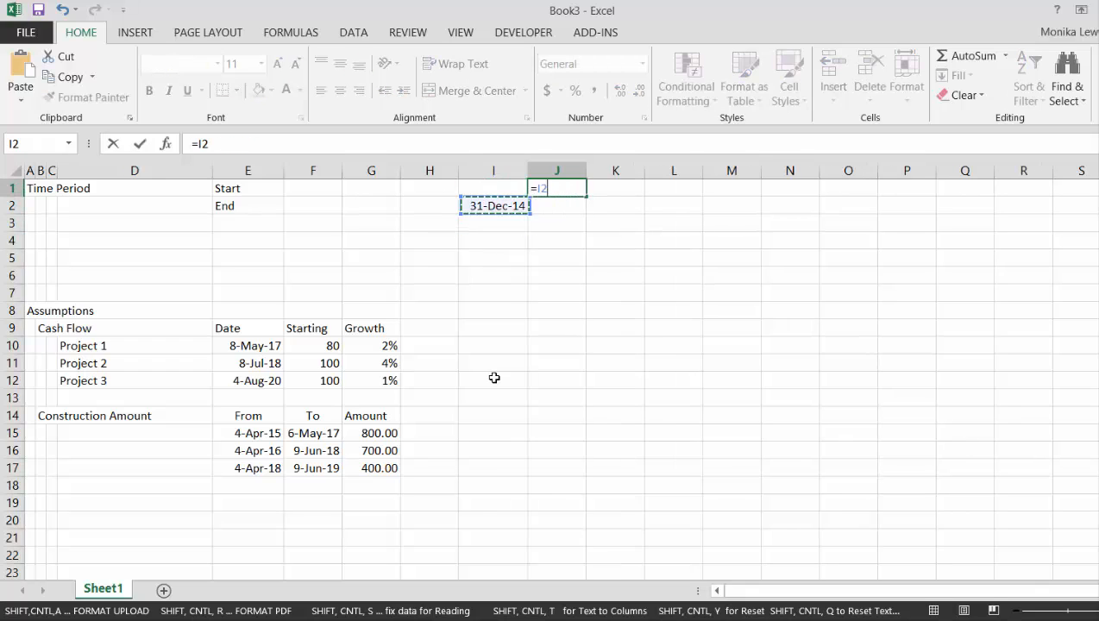
type("+1")
key("Return")
key("Up")
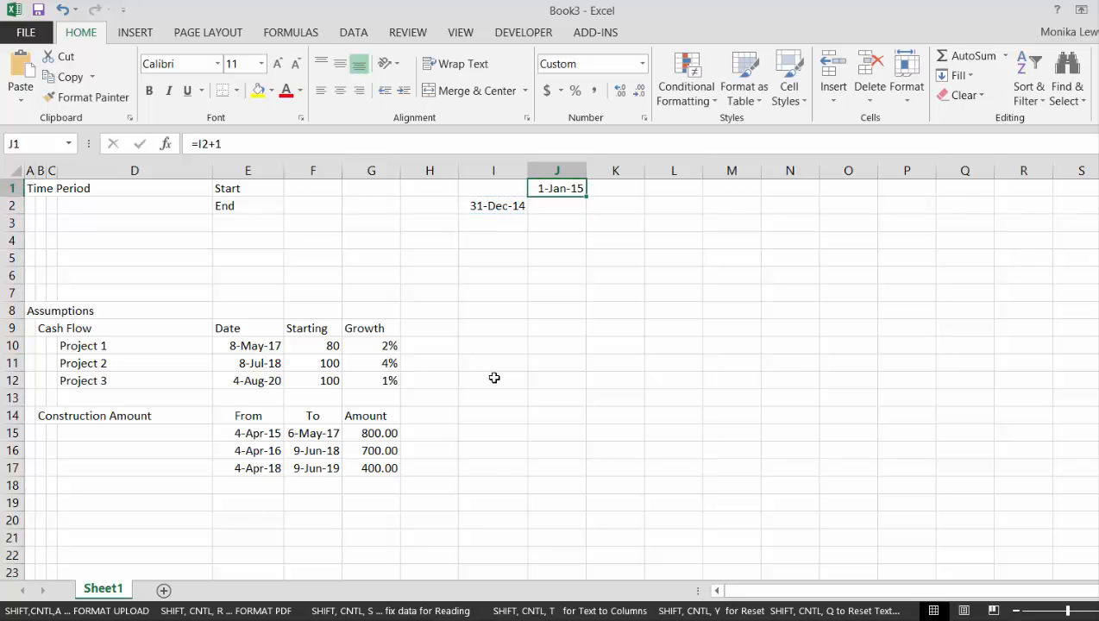
Calculate the first period's end date in J2 with =EOMONTH(J1,0) and apply the same date format as the other dates
key("Down")
type("=")
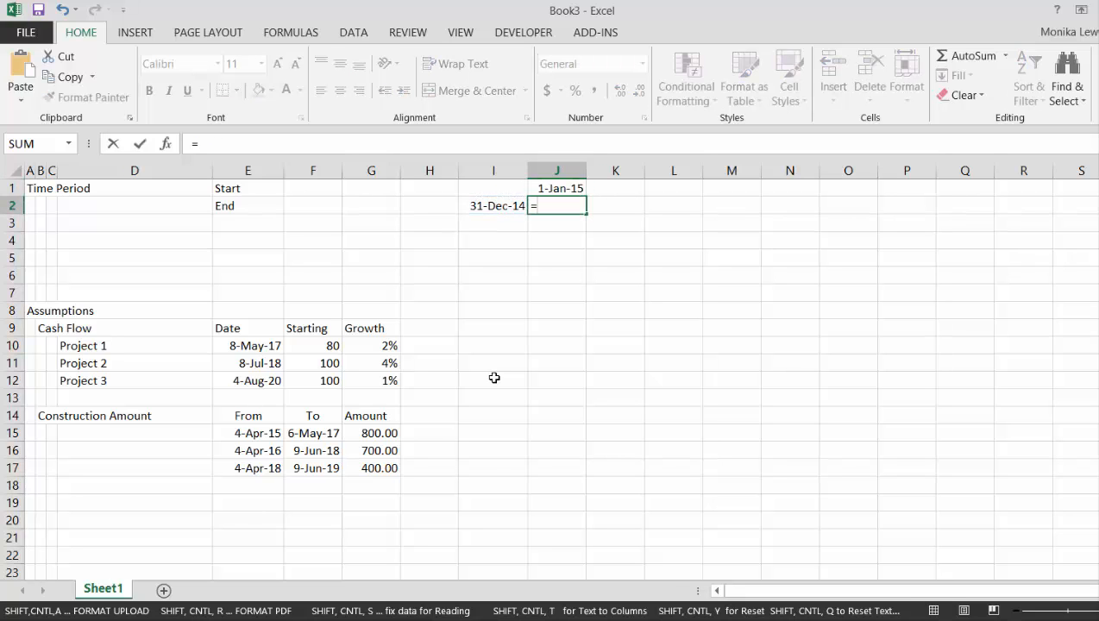
type("eo")
key("Tab")
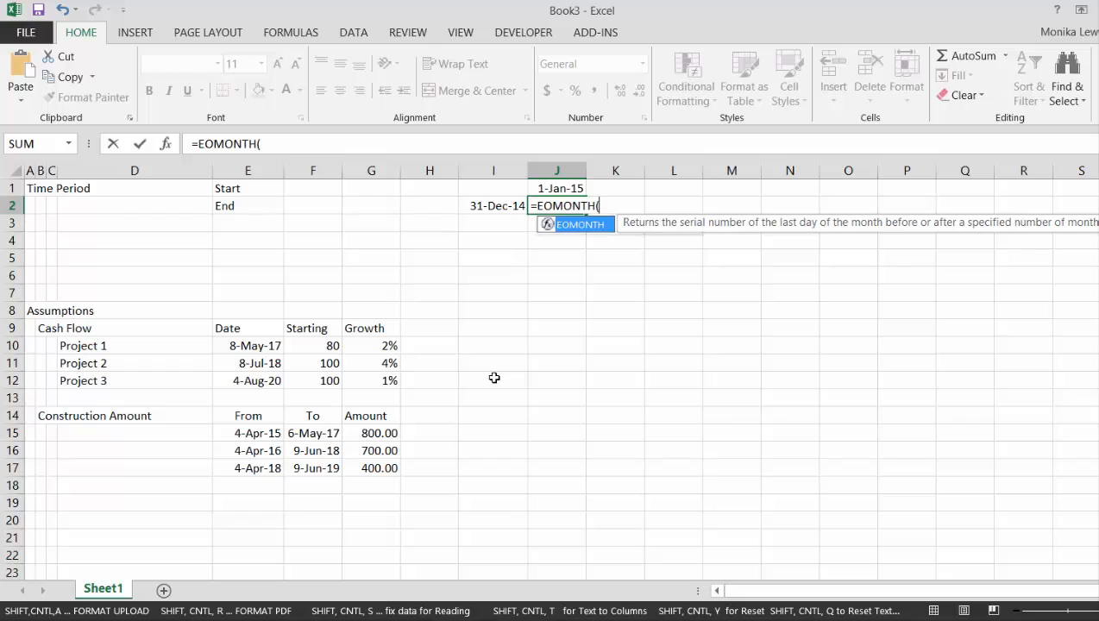
key("Up")
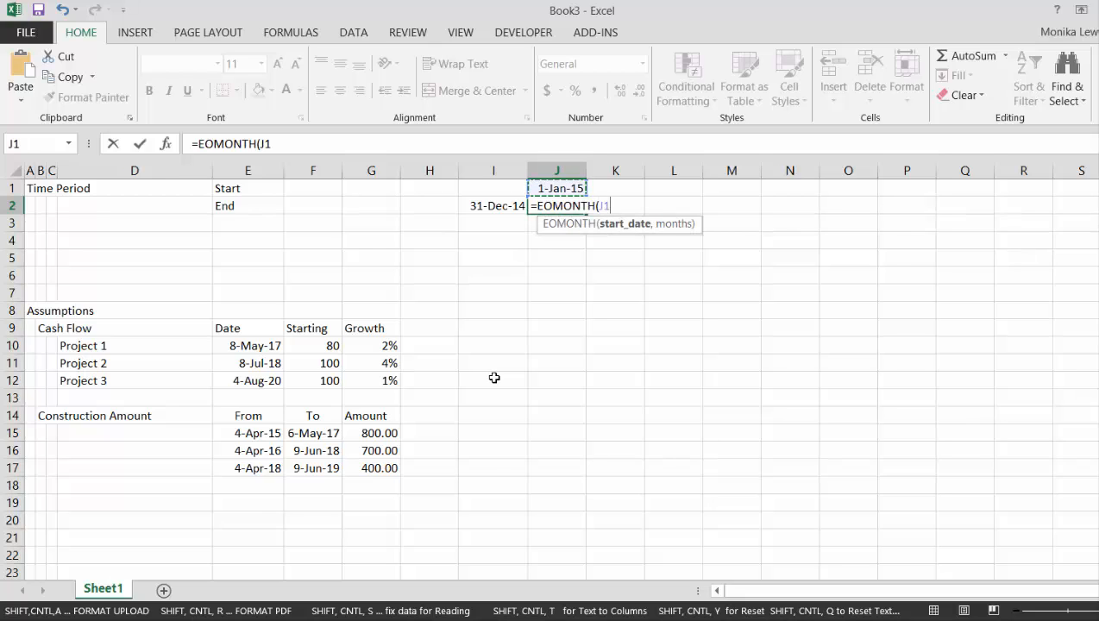
type(",0")
key("Return")
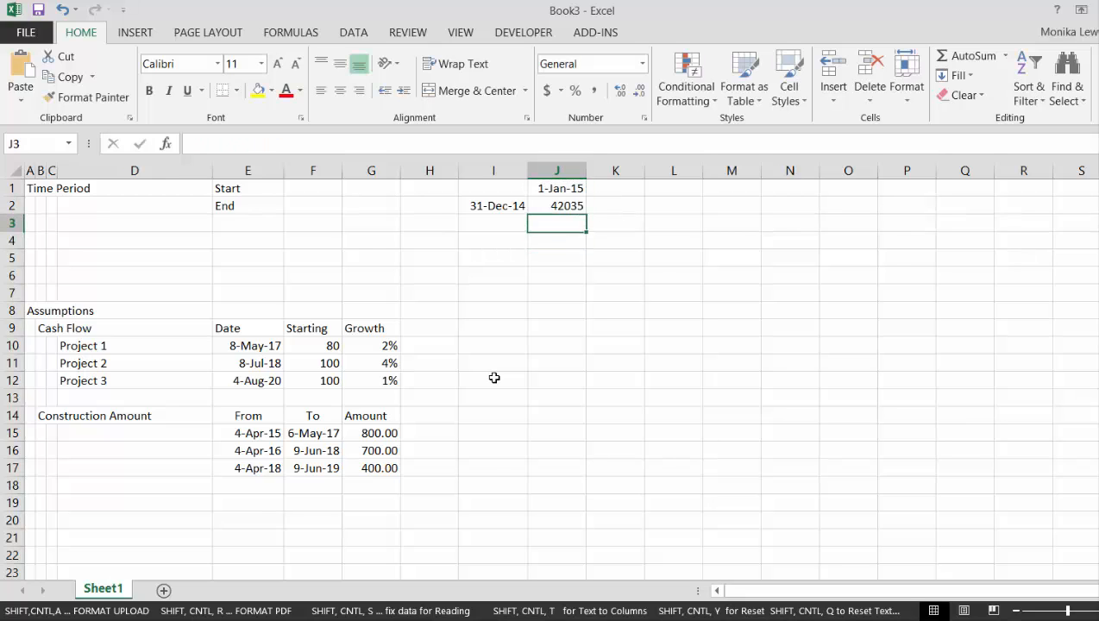
key("Up")
key("ctrl+shift+3")
Fill the start and end date formulas from J1:J2 across rows 1 and 2 to beyond column GY
key("Up")
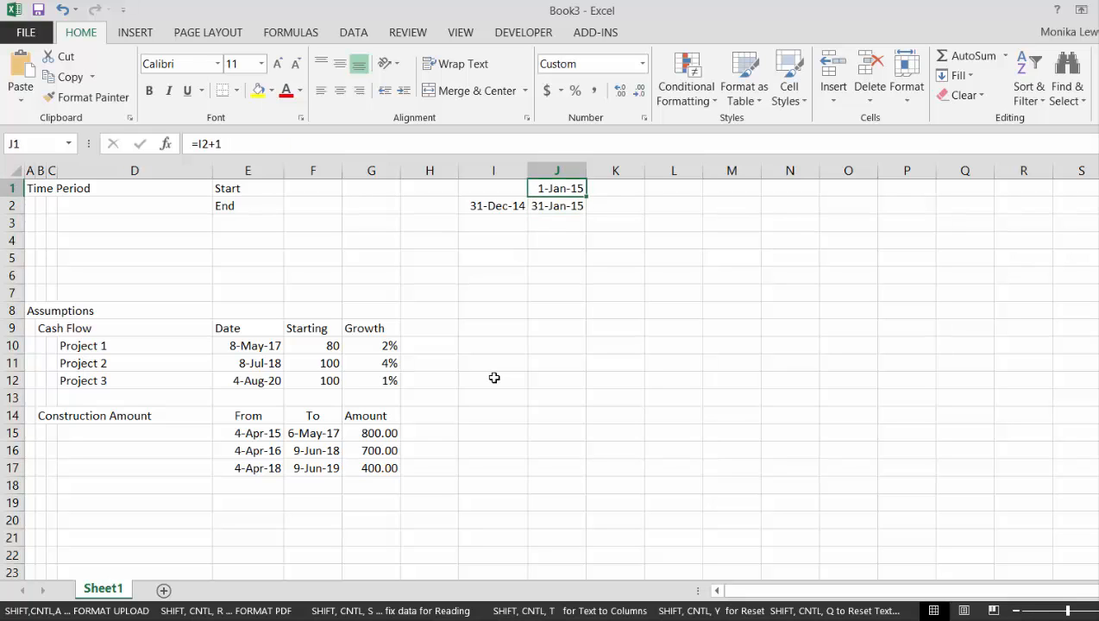
key("shift+Down")
key("shift+Right")
key("shift+Right")
key("shift+Right")
key("shift+Right")
key("shift+Right")
key("shift+Right")
key("shift+Right")
key("shift+Right")
key("shift+Right")
key("shift+Right")
key("shift+Right")
key("shift+Right")
key("shift+Right")
key("shift+Right")
key("shift+Right")
key("shift+Right")
key("shift+Right")
key("shift+Right")
key("shift+Right")
key("shift+Right")
key("shift+Right")
key("shift+Right")
key("shift+Right")
key("shift+Right")
key("shift+Right")
key("shift+Right")
key("shift+Right")
key("shift+Right")
key("shift+Right")
key("shift+Right")
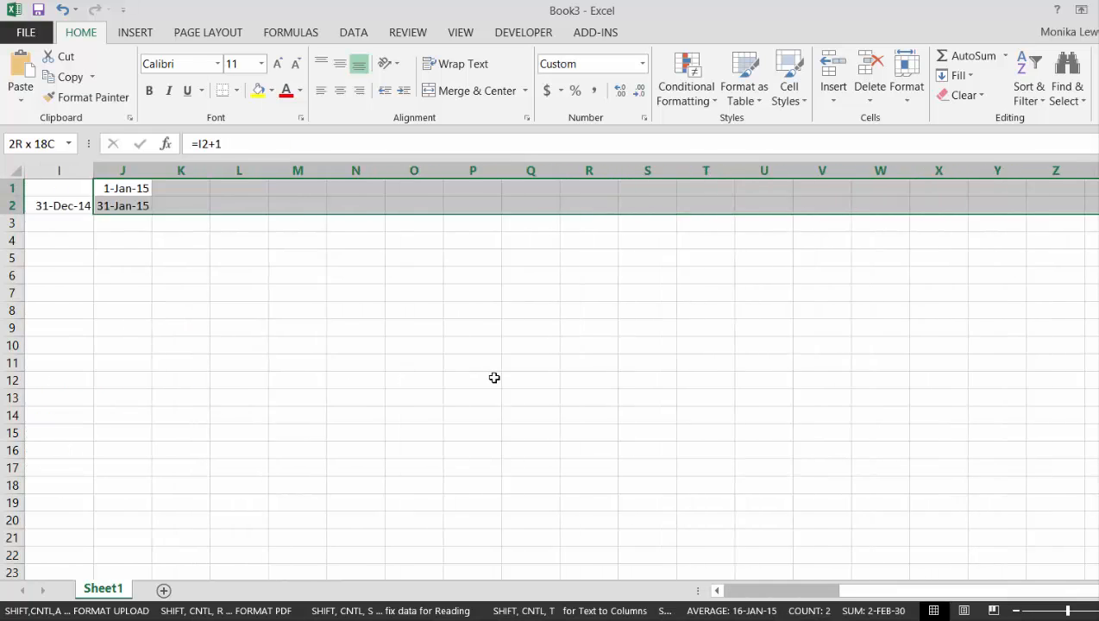
key("shift+Right")
key("shift+Right")
key("shift+Right")
key("shift+Right")
key("shift+Right")
key("shift+Right")
key("shift+Right")
key("shift+Right")
key("shift+Right")
key("shift+Right")
key("shift+Right")
key("shift+Right")
key("shift+Right")
key("shift+Right")
key("shift+Right")
key("shift+Right")
key("shift+Right")
key("shift+Right")
key("shift+Right")
key("shift+Right")
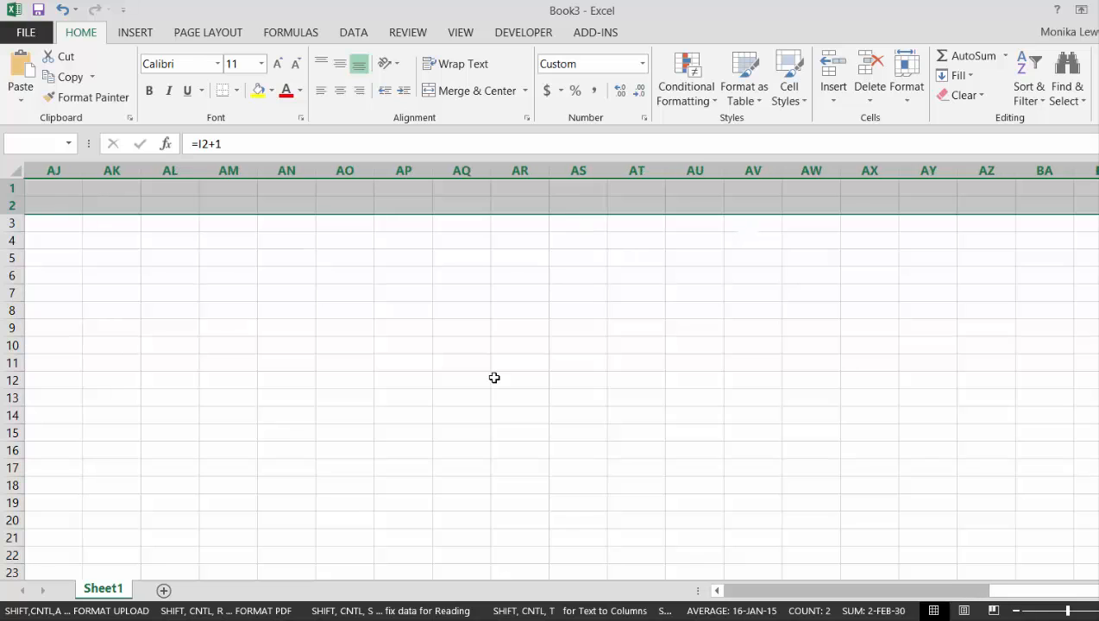
key("shift+Right")
key("shift+Right")
key("shift+Right")
key("shift+Right")
key("shift+Right")
key("shift+Right")
key("shift+Right")
key("shift+Right")
key("shift+Right")
key("shift+Right")
key("shift+Right")
key("shift+Right")
key("shift+Right")
key("shift+Right")
key("shift+Right")
key("shift+Right")
key("shift+Right")
key("shift+Right")
key("shift+Right")
key("shift+Right")
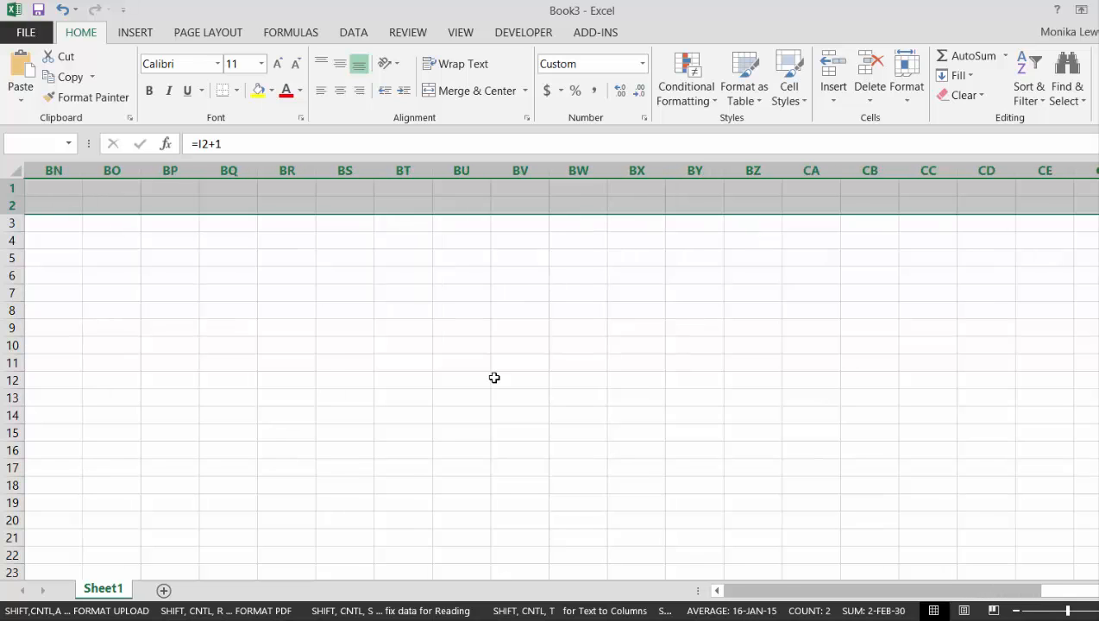
key("shift+Right")
key("shift+Right")
key("shift+Right")
key("shift+Right")
key("shift+Right")
key("shift+Right")
key("shift+Right")
key("shift+Right")
key("shift+Right")
key("shift+Right")
key("shift+Right")
key("shift+Right")
key("shift+Right")
key("shift+Right")
key("shift+Right")
key("shift+Right")
key("shift+Right")
key("shift+Right")
key("shift+Right")
key("shift+Right")
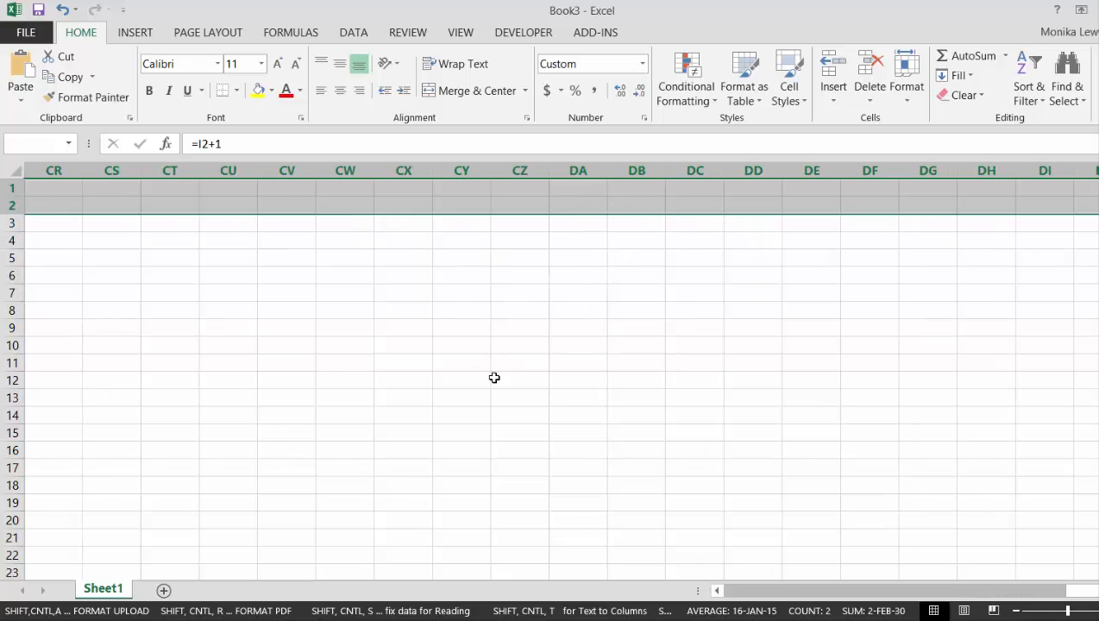
key("shift+Right")
key("shift+Right")
key("shift+Right")
key("shift+Right")
key("shift+Right")
key("shift+Right")
key("shift+Right")
key("shift+Right")
key("shift+Right")
key("shift+Right")
key("shift+Right")
key("shift+Right")
key("shift+Right")
key("shift+Right")
key("shift+Right")
key("shift+Right")
key("shift+Right")
key("shift+Right")
key("shift+Right")
key("shift+Right")
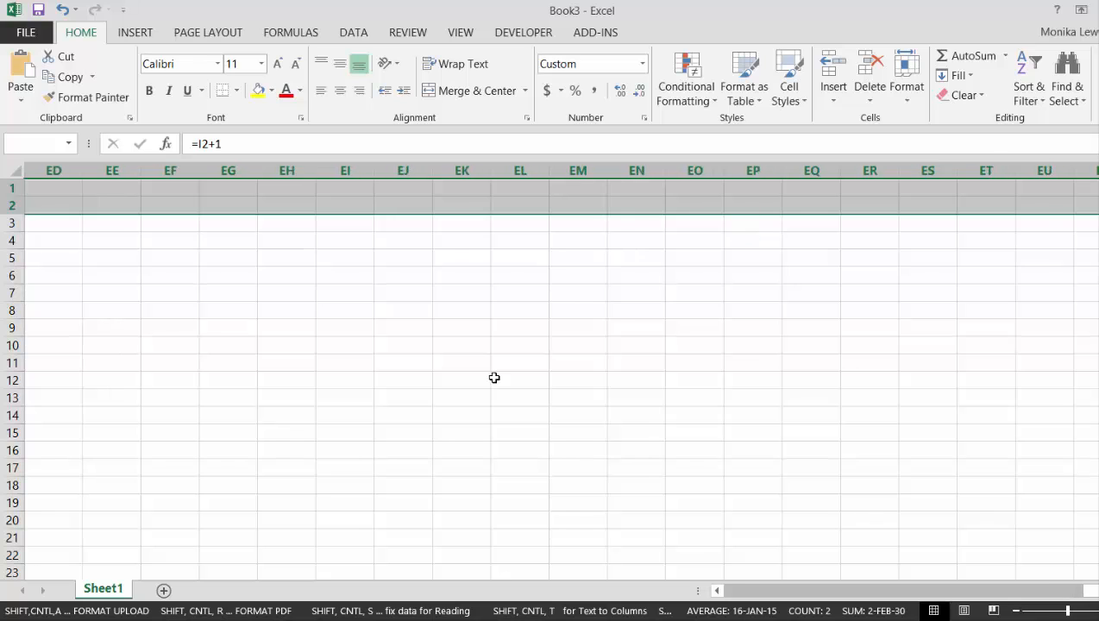
key("shift+Right")
key("shift+Right")
key("shift+Right")
key("shift+Right")
key("shift+Right")
key("shift+Right")
key("shift+Right")
key("shift+Right")
key("shift+Right")
key("shift+Right")
key("shift+Right")
key("shift+Right")
key("shift+Right")
key("shift+Right")
key("shift+Right")
key("shift+Right")
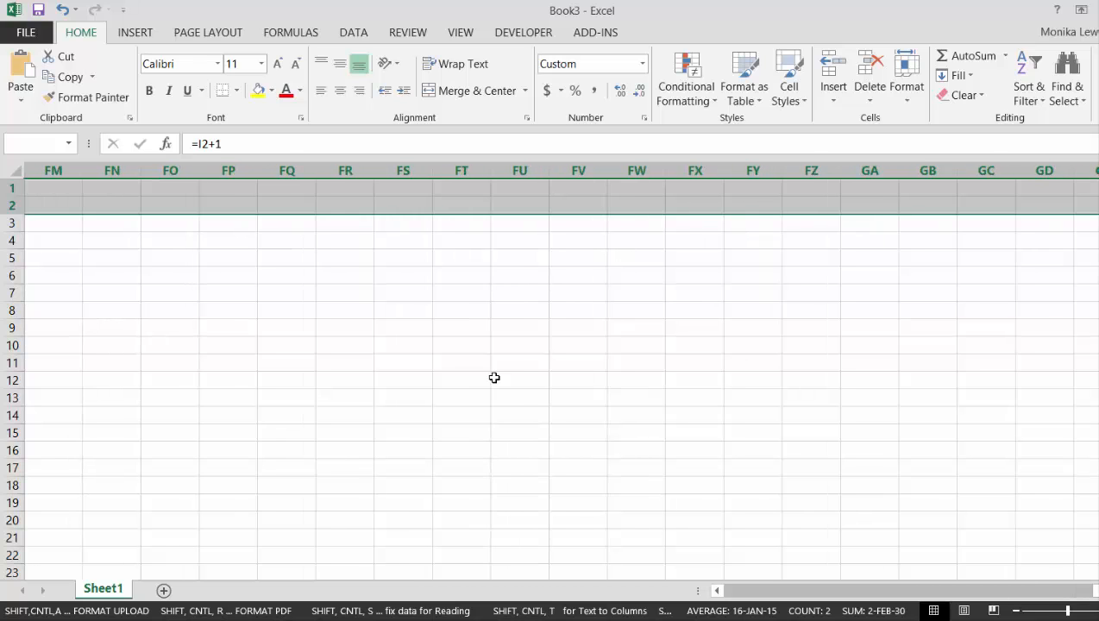
key("shift+Right")
key("shift+Right")
key("shift+Right")
key("shift+Right")
key("shift+Right")
key("shift+Right")
key("shift+Right")
key("shift+Right")
key("shift+Right")
key("shift+Right")
key("shift+Right")
key("shift+Right")
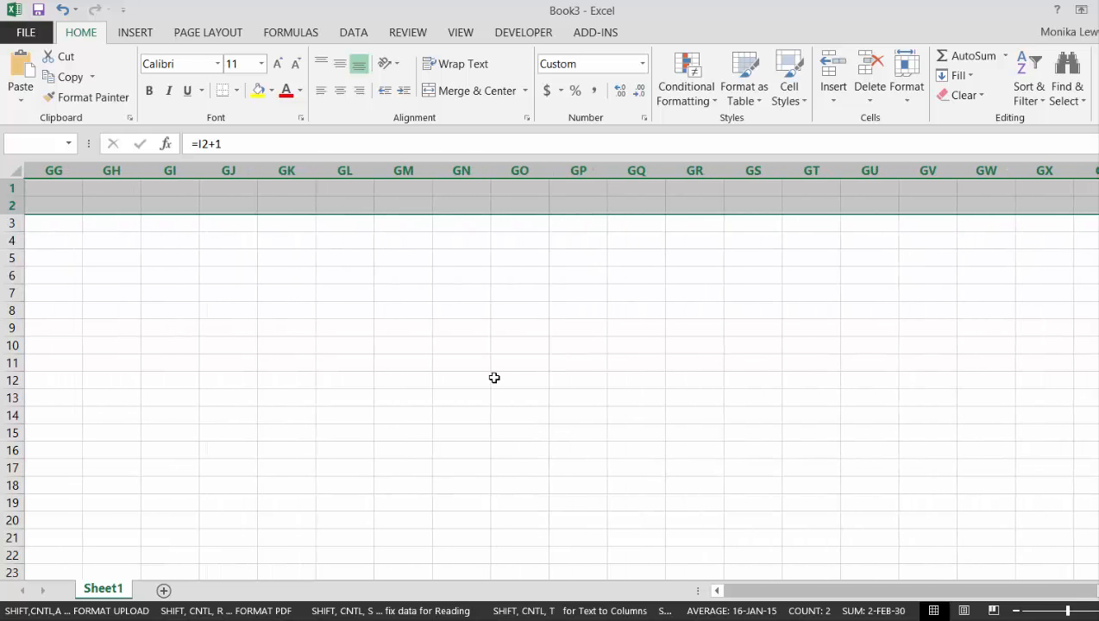
key("shift+Right")
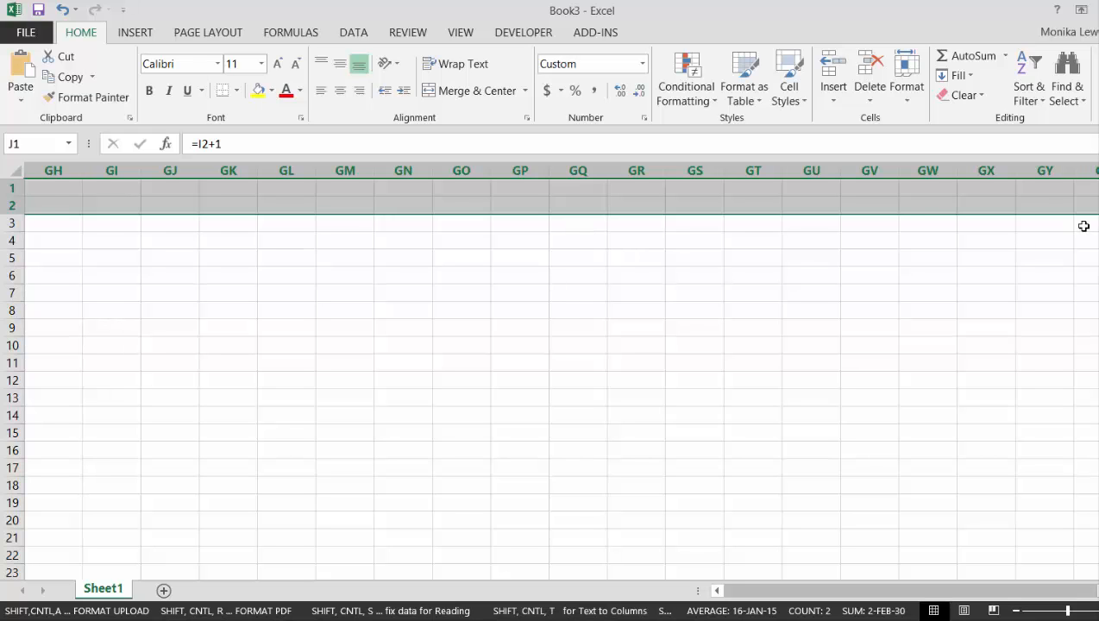
key("ctrl+r")
Widen all monthly columns from J onward enough to show the full end dates in row 2
key("Left")
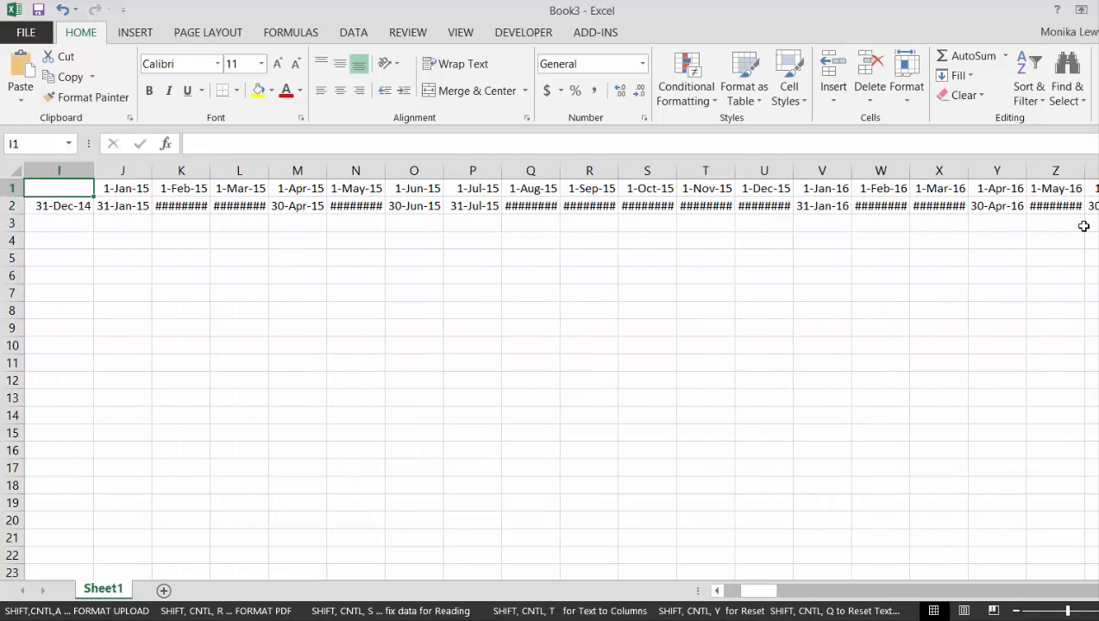
key("Right")
key("ctrl+space")
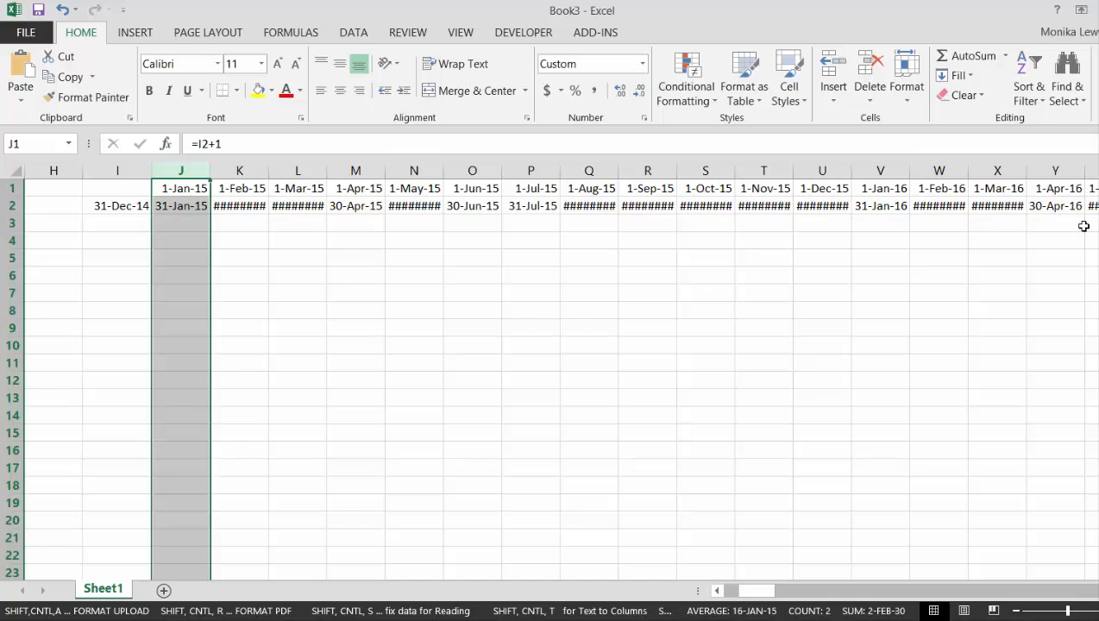
key("ctrl+shift+Right")
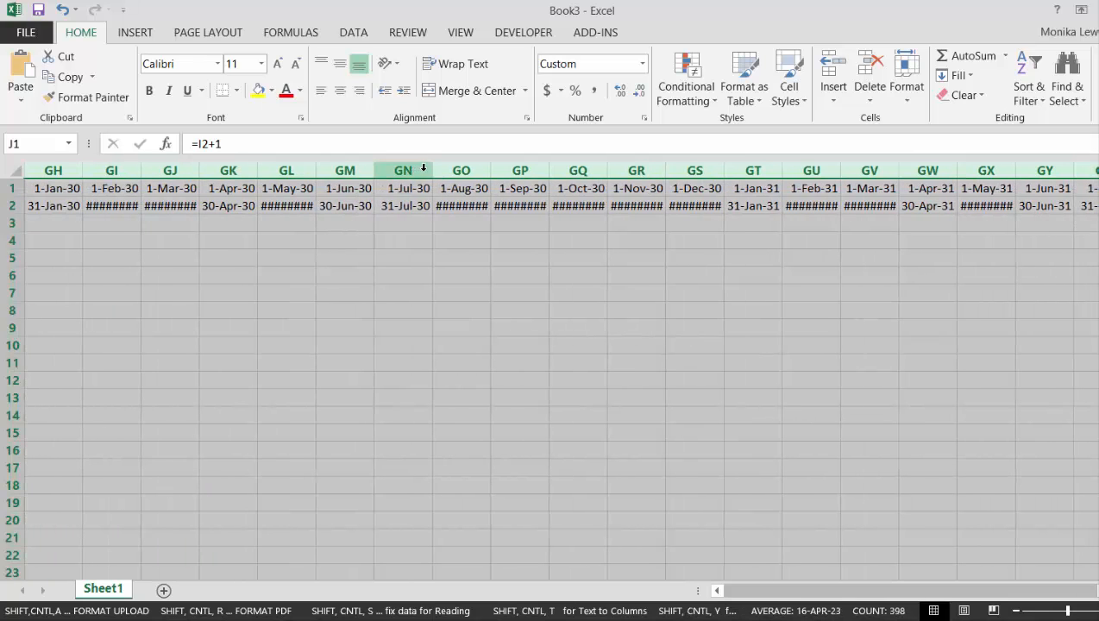
left_click_drag(430, 173, 452, 173)
key("ctrl+Home")
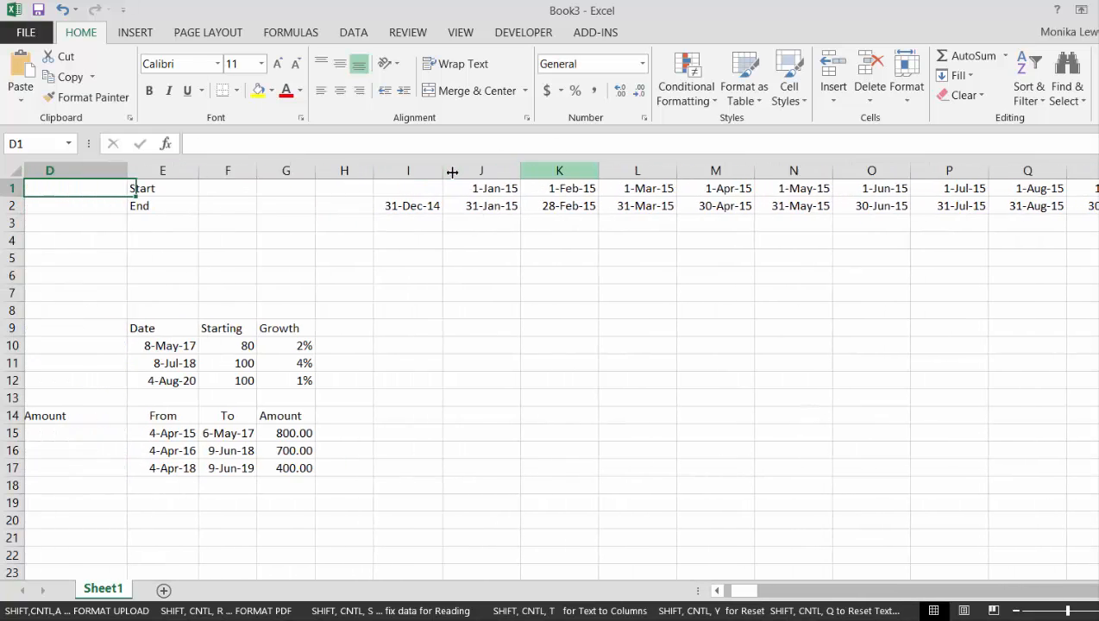
key("Down")
key("Down")
key("Down")
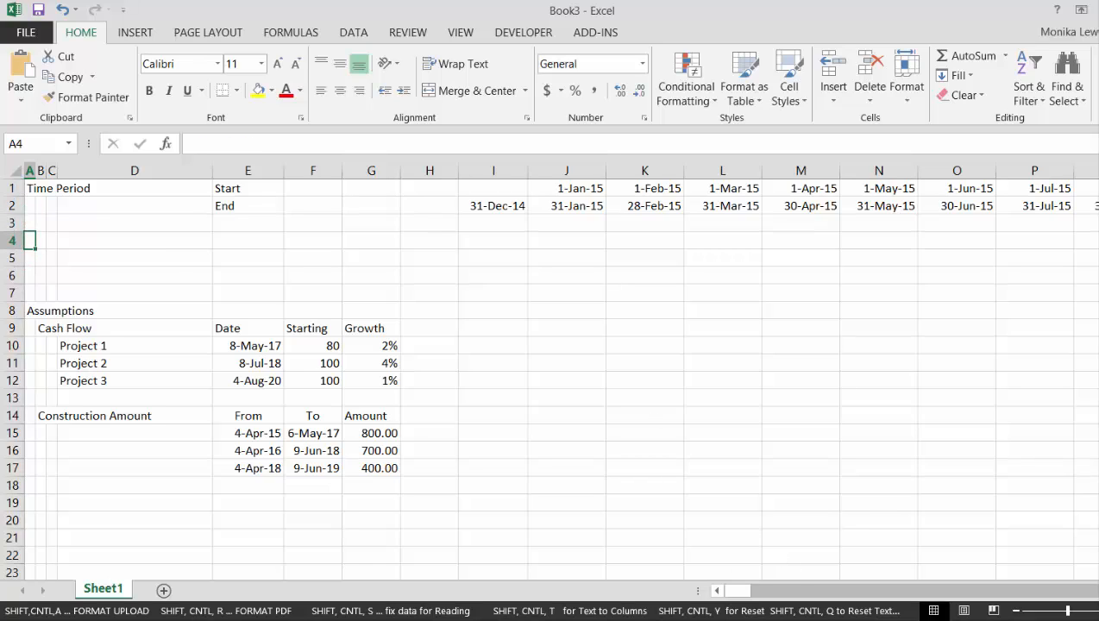
left_click(965, 619)
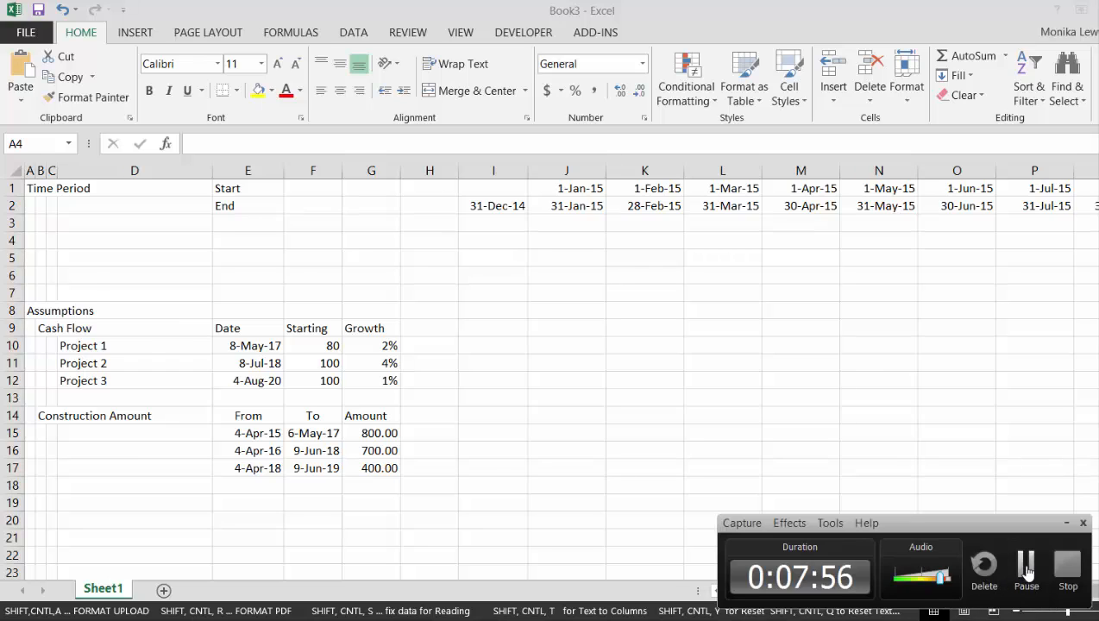
left_click(1026, 565)
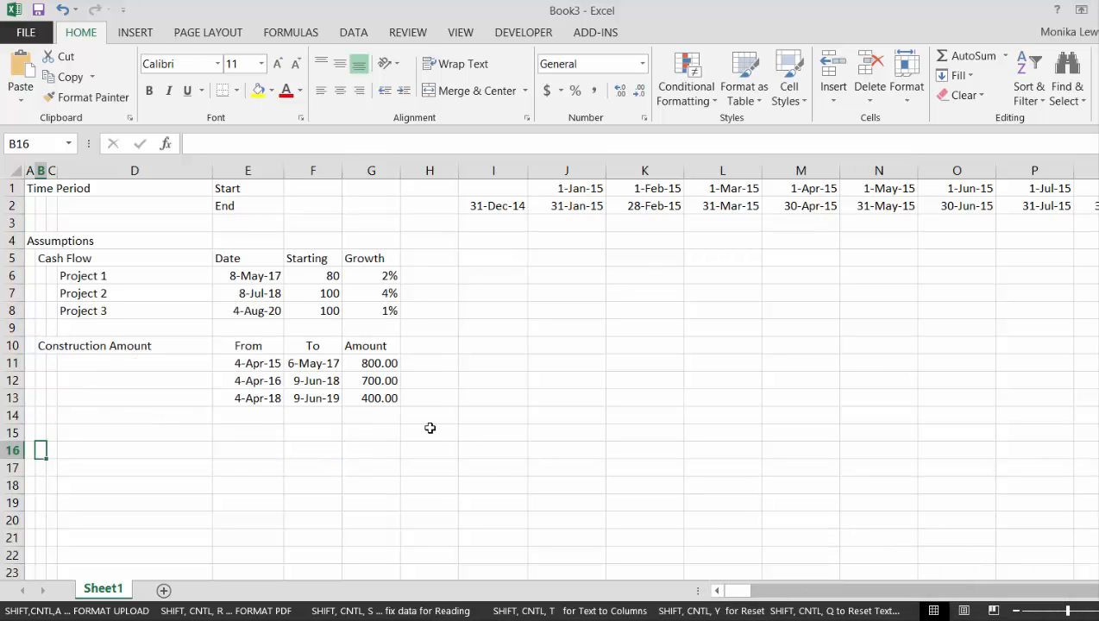
Enter the section heading Construction in A16 below the assumptions
key("Left")
type("Constructi")
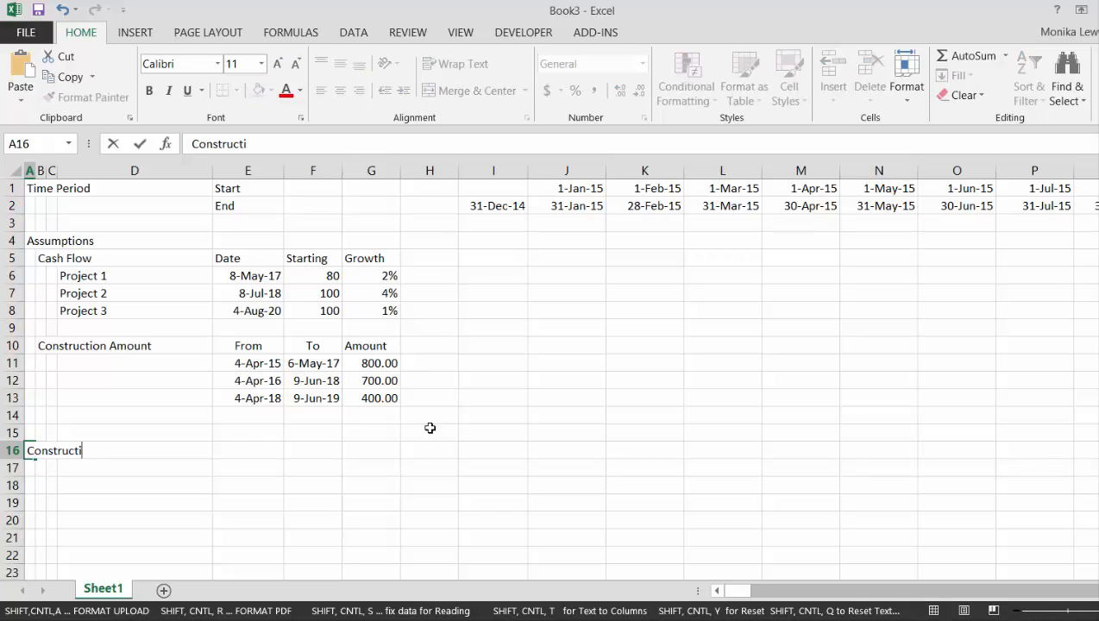
type("on")
key("Return")
Enter the label Project 1 in B17 under the Construction heading
key("Right")
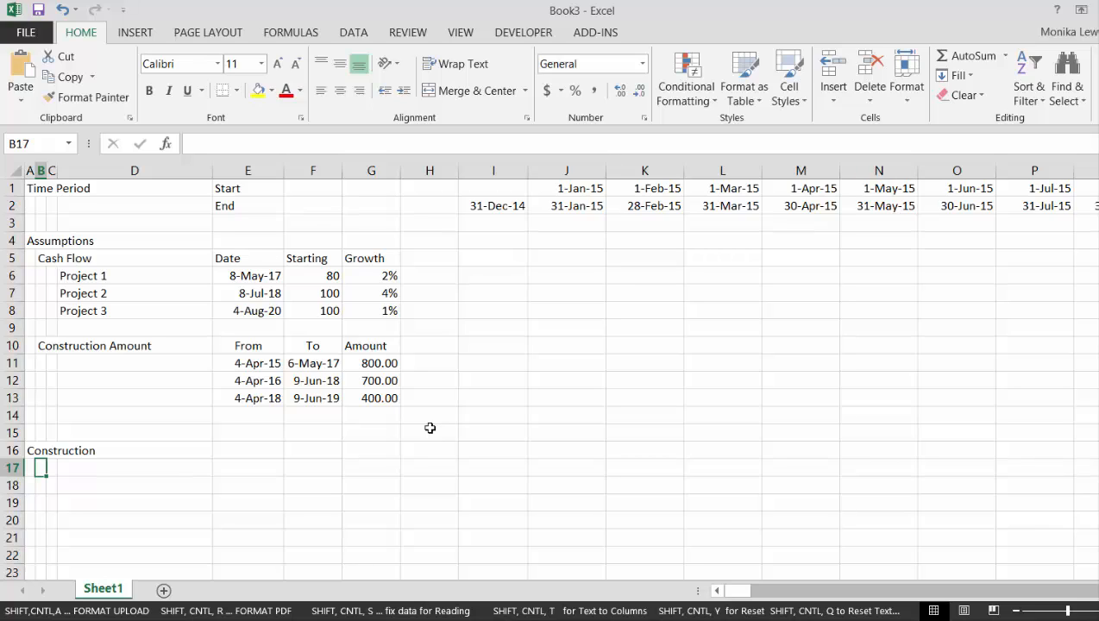
type("Project")
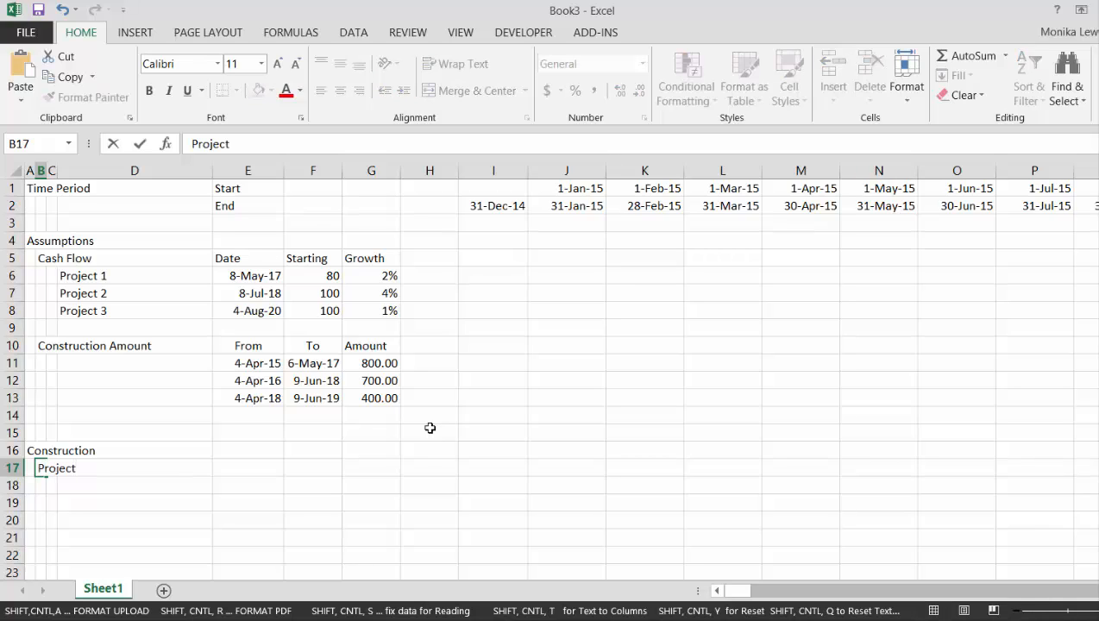
type(" 1")
key("Return")
Copy the three project names from D6:D8 into B17:B19 under the Construction heading
key("Up")
key("Up")
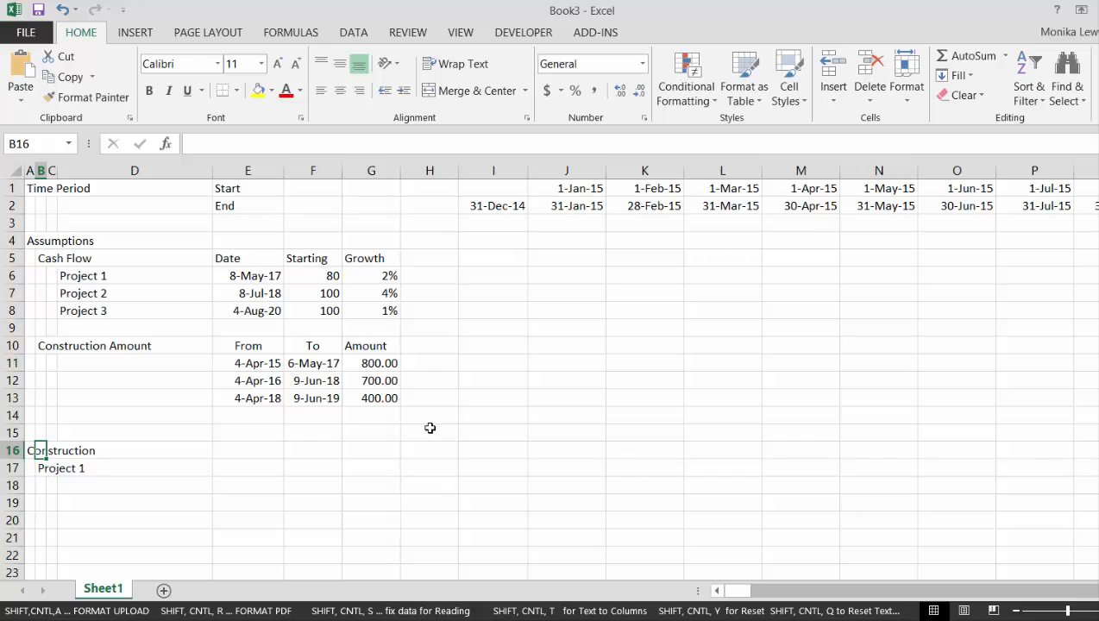
key("Up")
key("Up")
key("Up")
key("Up")
key("Up")
key("Up")
key("Up")
key("Up")
key("Up")
key("Right")
key("Up")
key("Right")
key("shift+Down")
key("shift+Down")
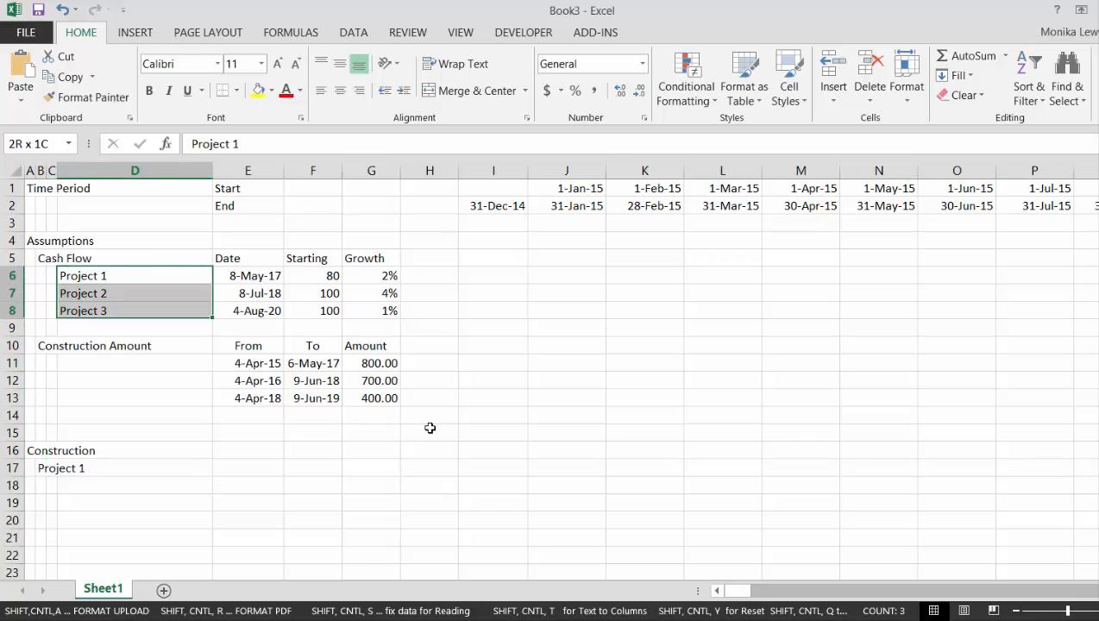
key("ctrl+c")
key("Down")
key("Down")
key("Down")
key("Down")
key("Down")
key("Down")
key("Down")
key("Down")
key("Down")
key("Down")
key("Down")
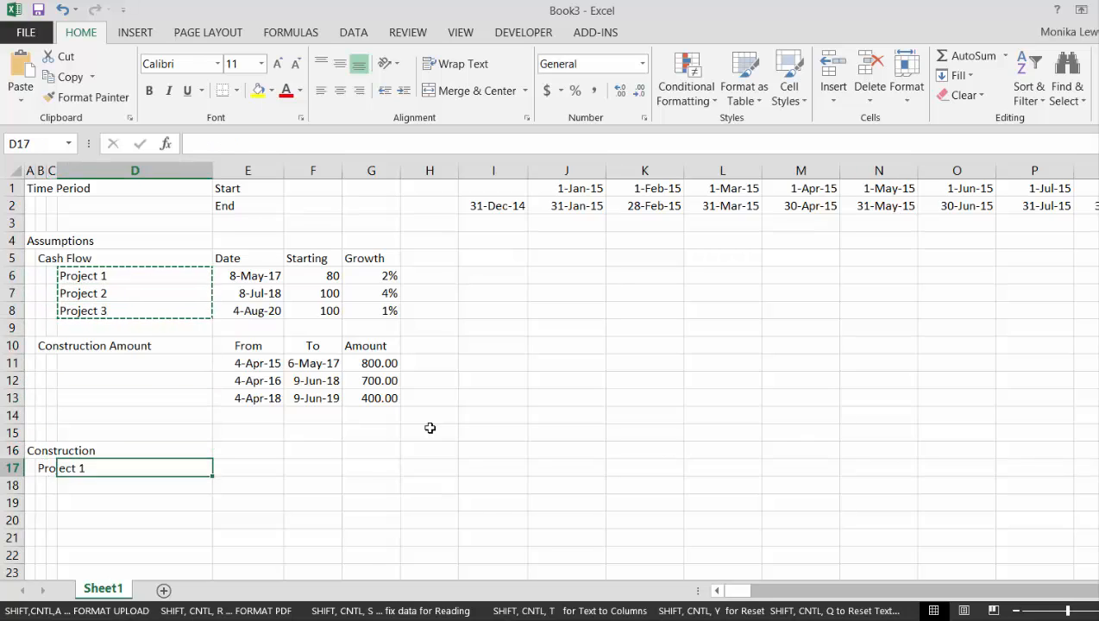
key("Left")
key("Left")
key("ctrl+v")
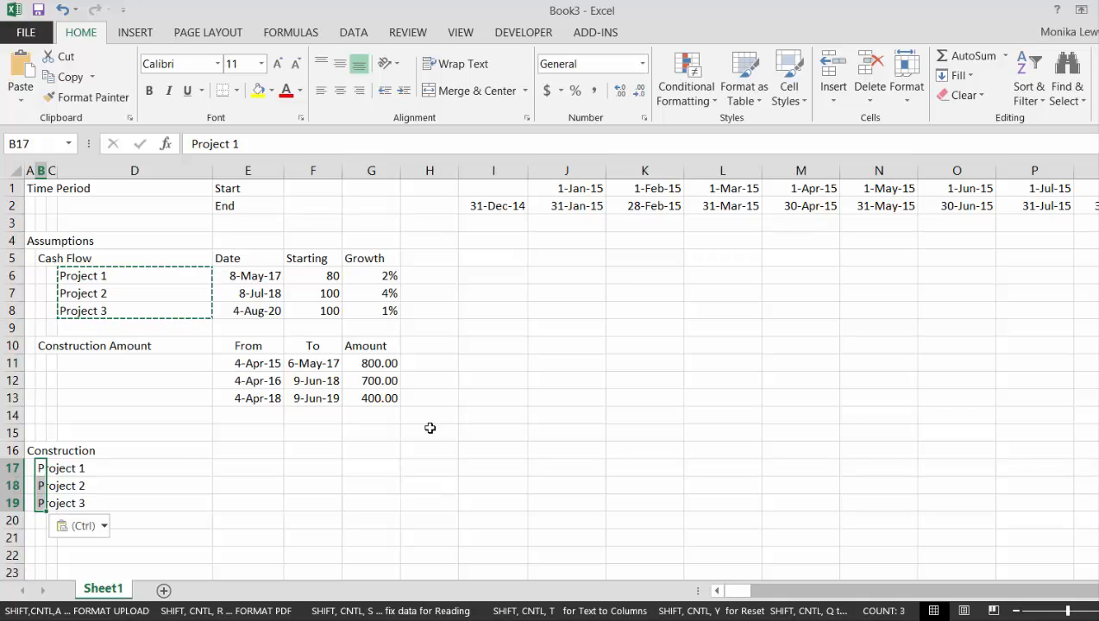
Move the project names from B17:B19 to C18:C20, leaving row 17 free for a subheading
key("ctrl+x")
key("Down")
key("Right")
key("ctrl+v")
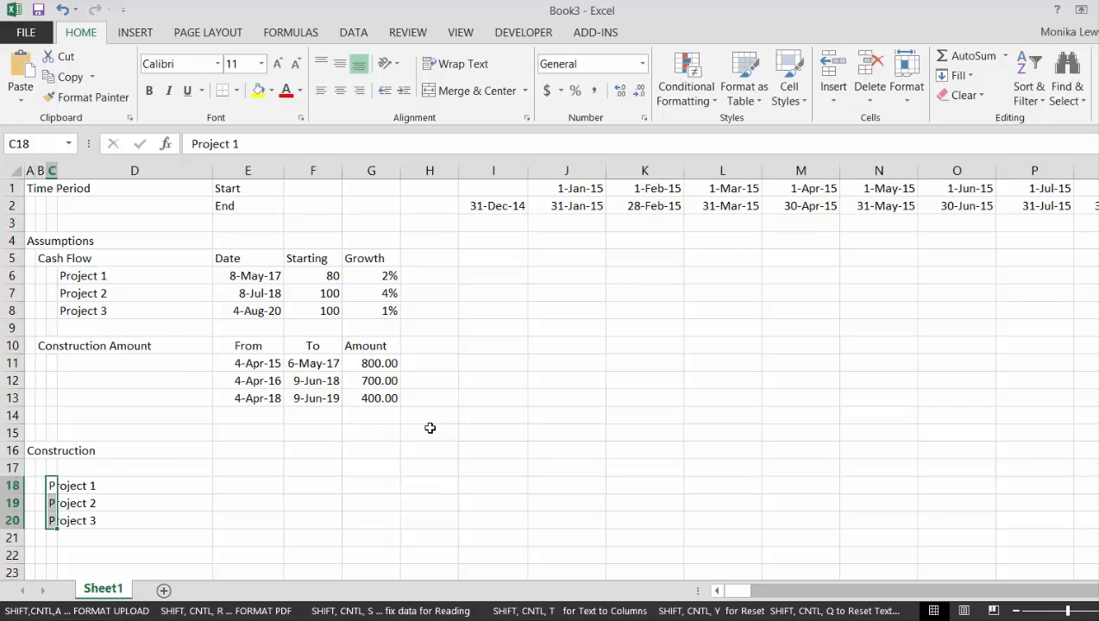
Enter the subheading Dates in B17 above the construction project names
key("Up")
key("Left")
type("Dates")
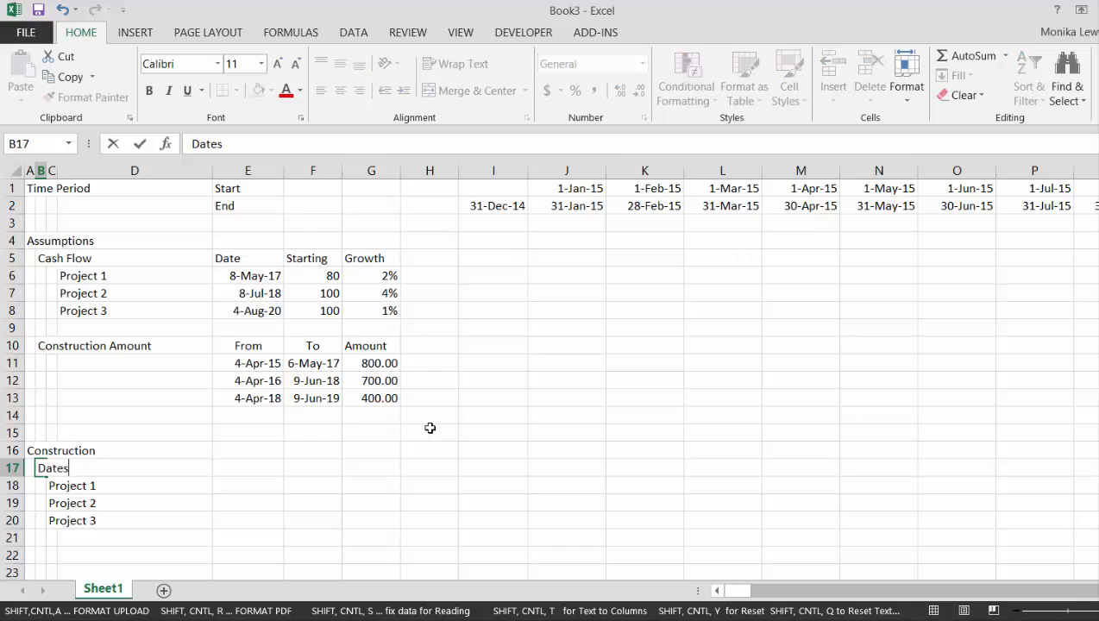
key("Return")
Enter Percent of Period as the subheading in B17 above the construction project names
key("Up")
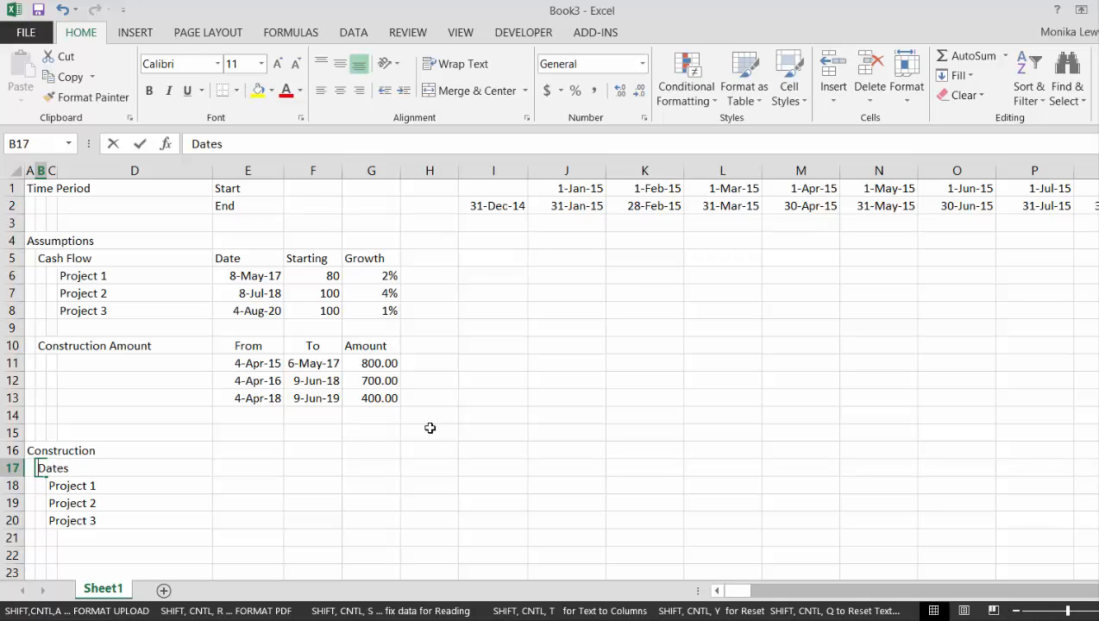
type("Percen o")
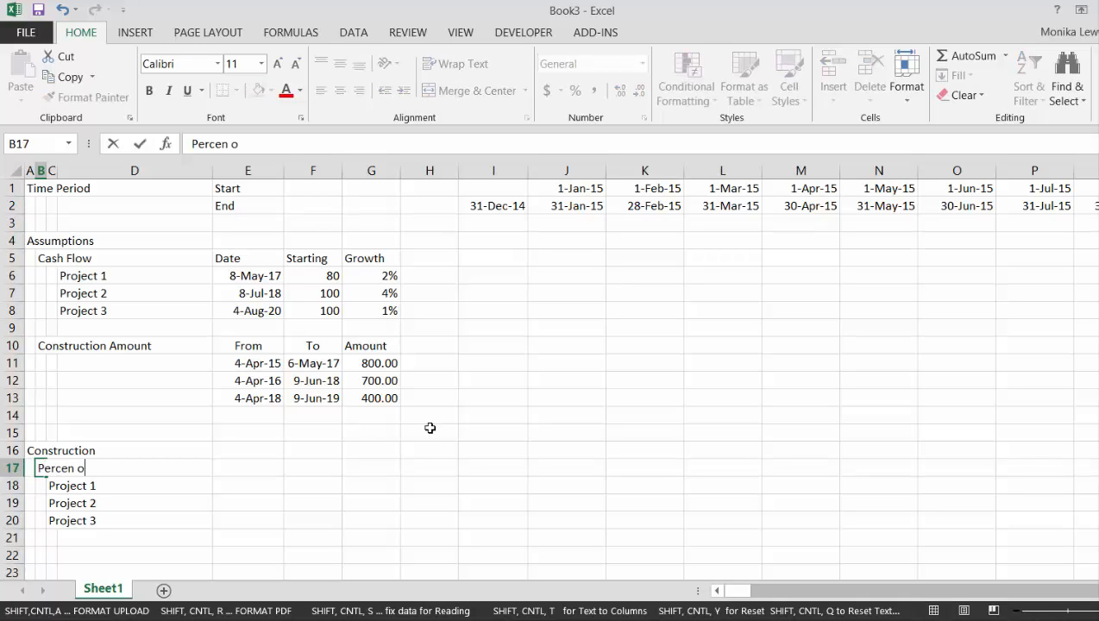
key("BackSpace")
key("BackSpace")
type("t o")
key("BackSpace")
key("BackSpace")
type("of Period")
key("Return")
Enter the subheading Construction Amount in B22, leaving row 21 blank
key("Down")
key("Down")
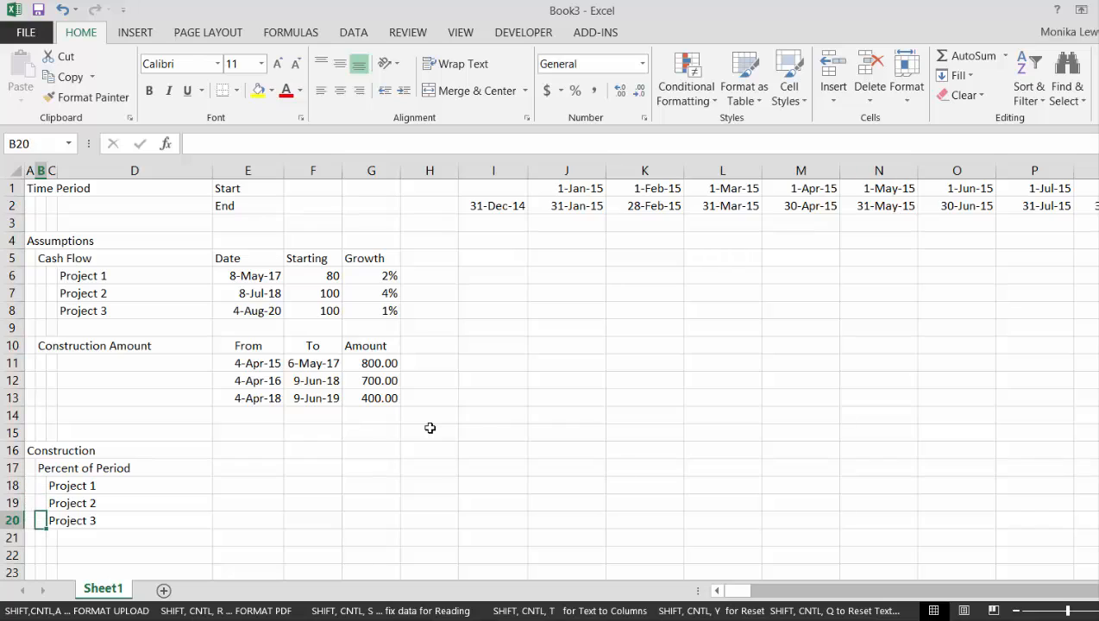
type("\\")
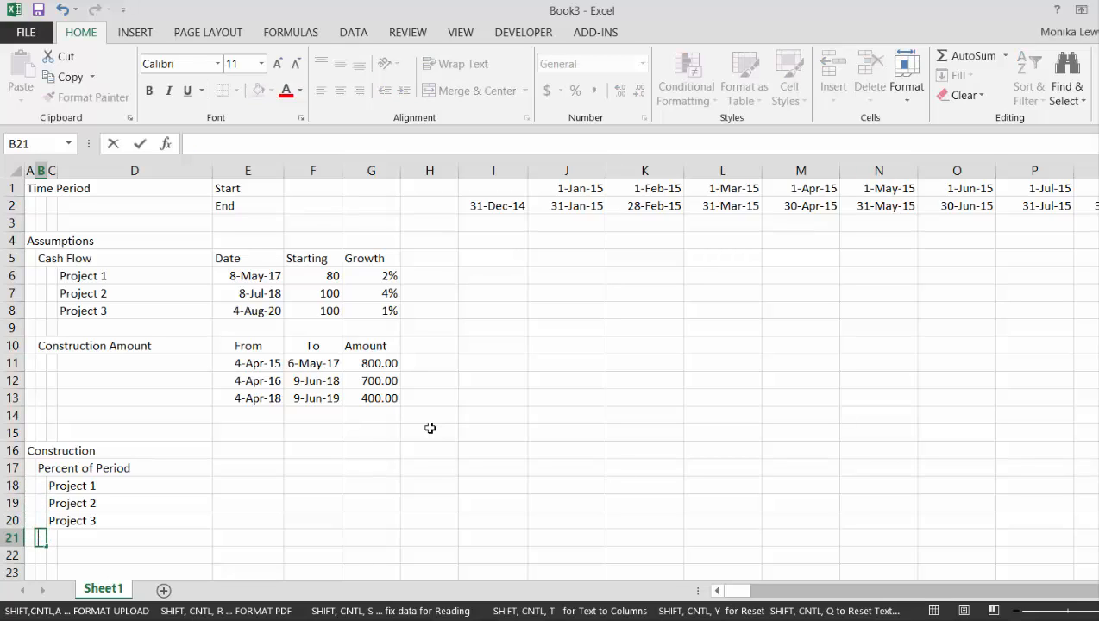
key("Return")
type("Cons")
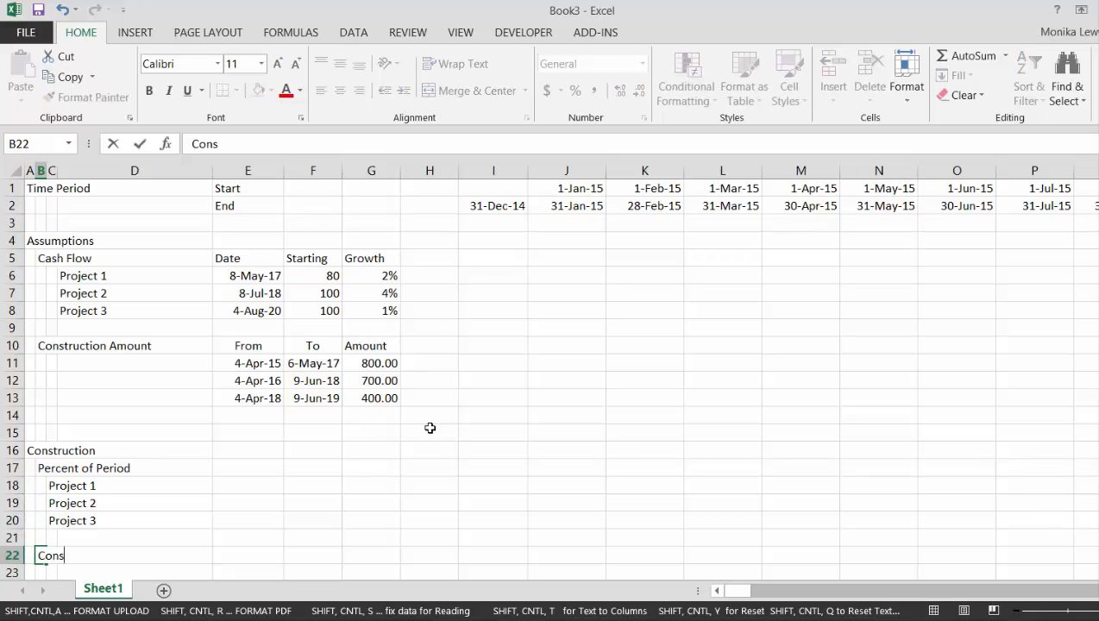
type("truction Am")
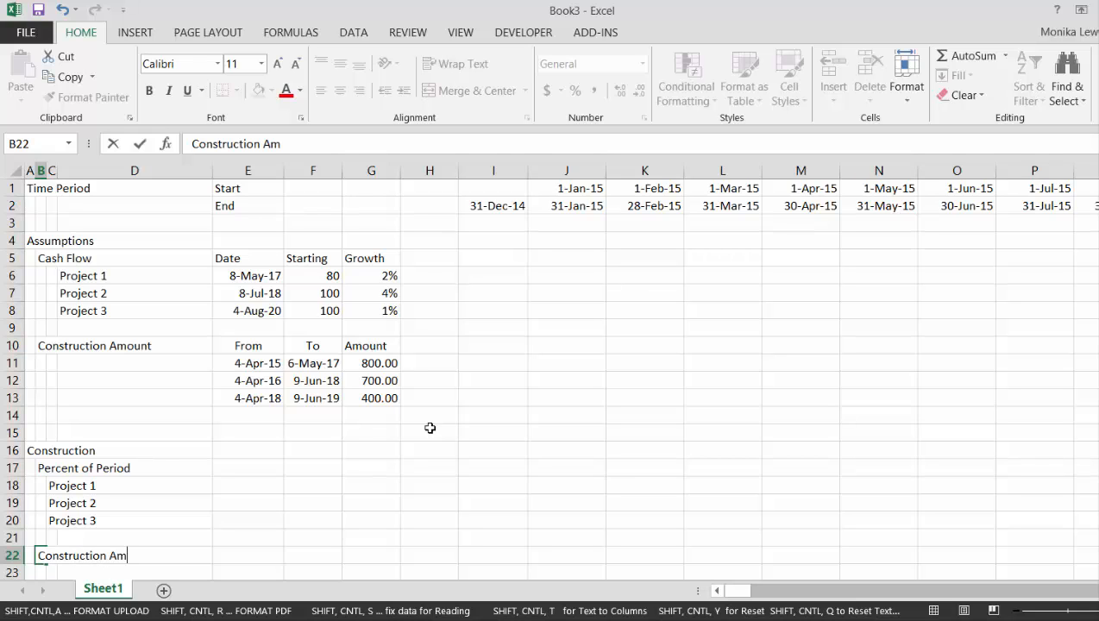
type("ount")
key("Return")
key("Return")
key("Return")
key("Return")
key("Return")
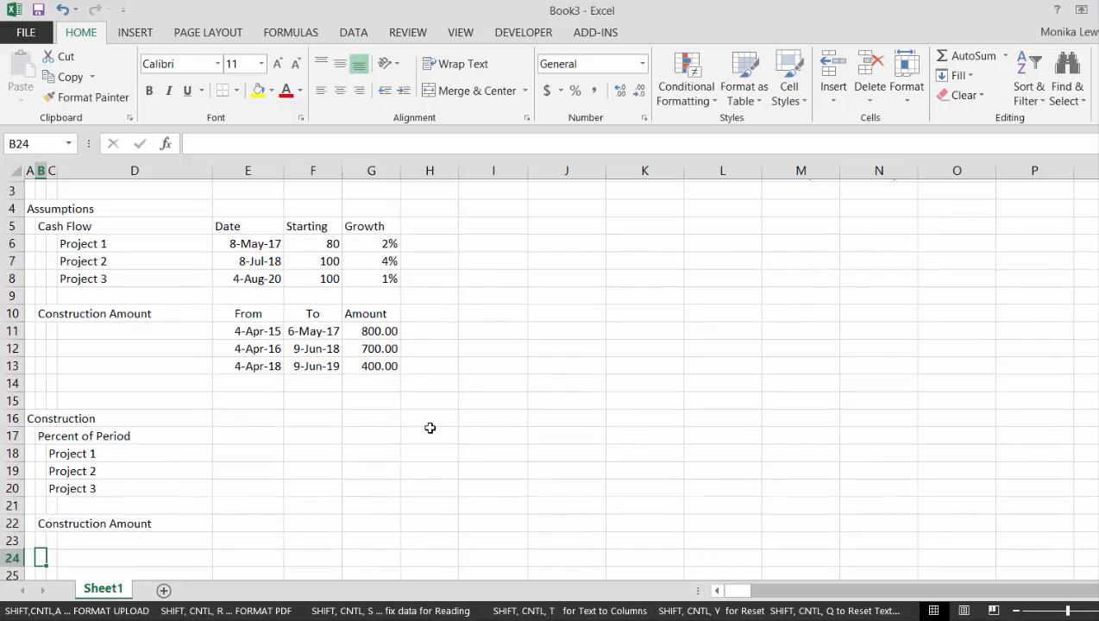
Copy the project names from C18:C20 to C23:C25 under the Construction Amount subheading
key("Return")
key("Return")
key("Return")
key("Return")
key("Return")
key("Return")
key("Up")
key("Up")
key("Up")
key("Up")
key("Up")
key("Up")
key("Up")
key("Up")
key("Up")
key("Up")
key("Up")
key("Up")
key("Up")
key("Up")
key("Up")
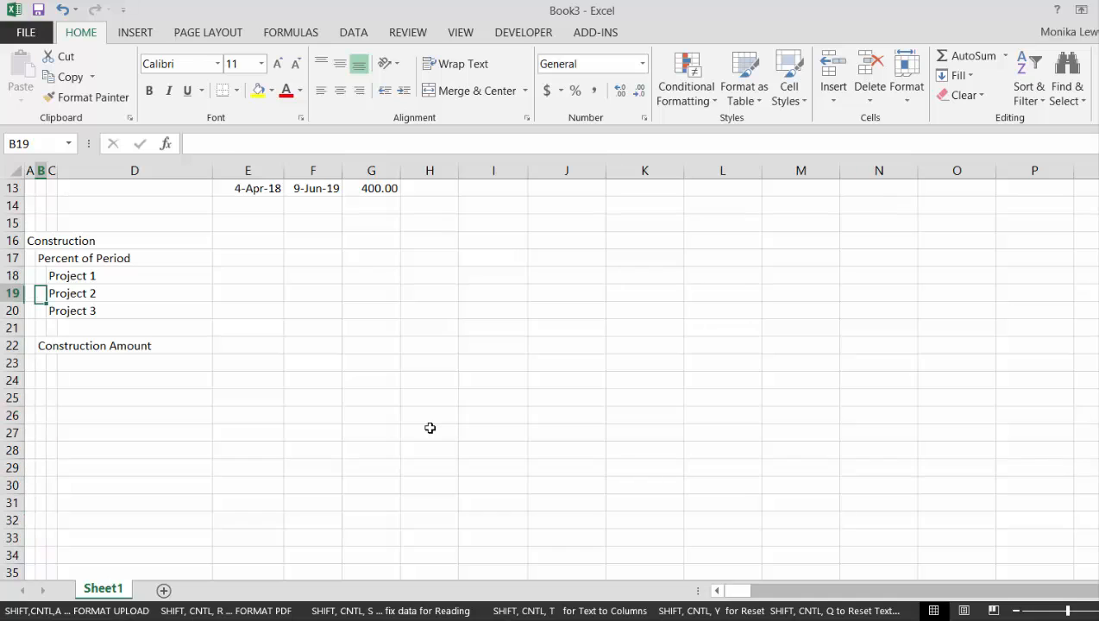
key("Right")
key("shift+Down")
key("shift+Down")
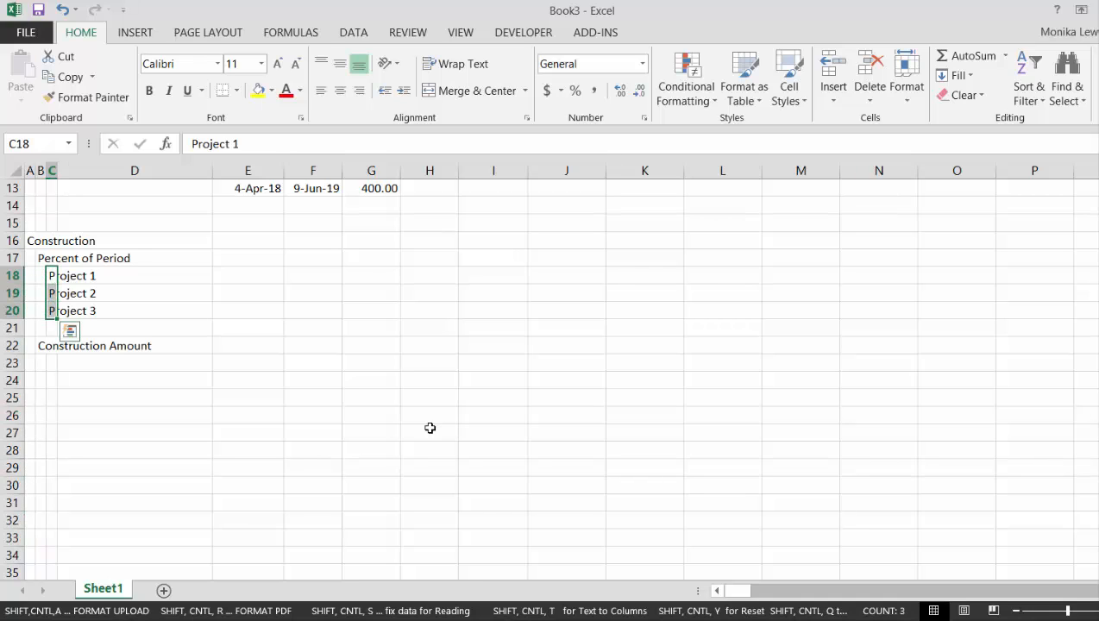
key("ctrl+c")
key("Down")
key("Down")
key("Down")
key("Down")
key("Down")
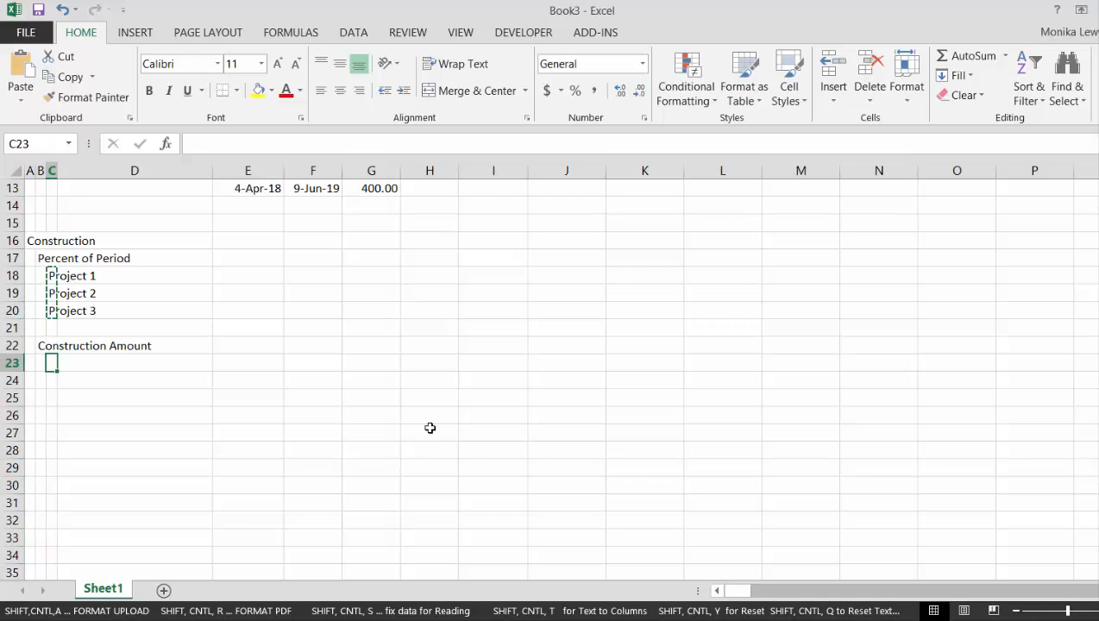
key("ctrl+v")
key("Down")
key("Down")
key("Left")
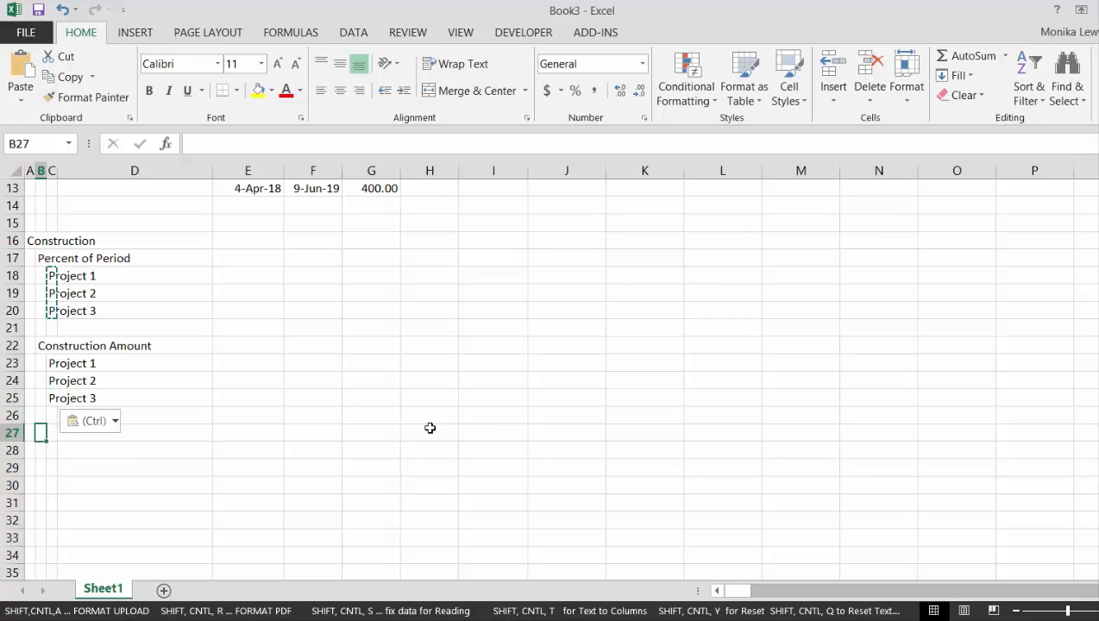
type("Operati")
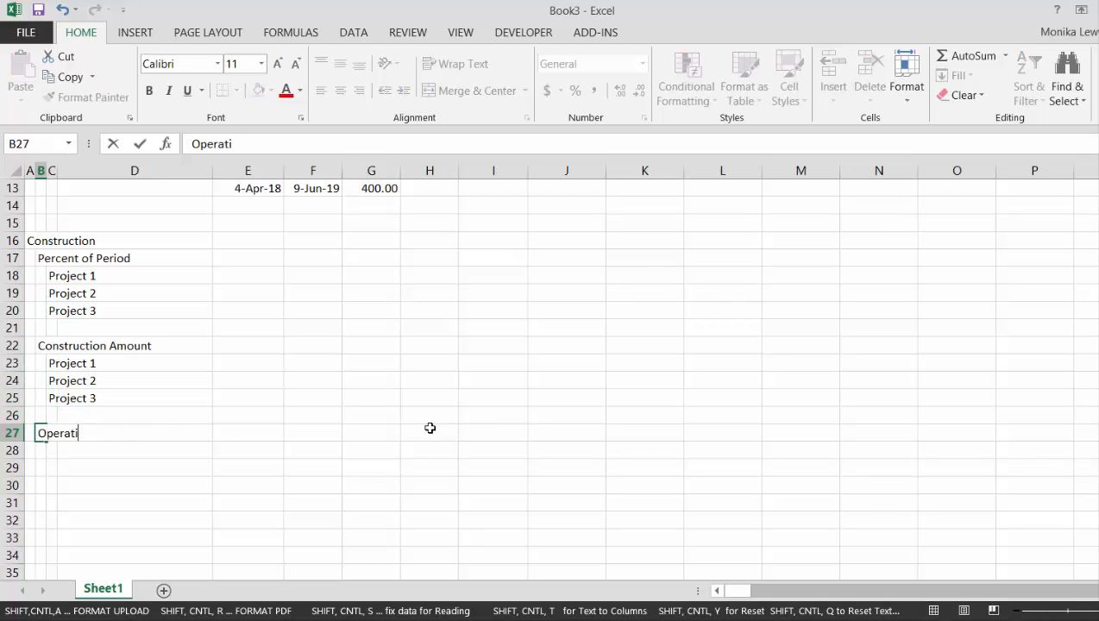
type("ng")
key("Escape")
Enter the section heading Operating in A27 and the subheading Percent of Period in B28
key("Left")
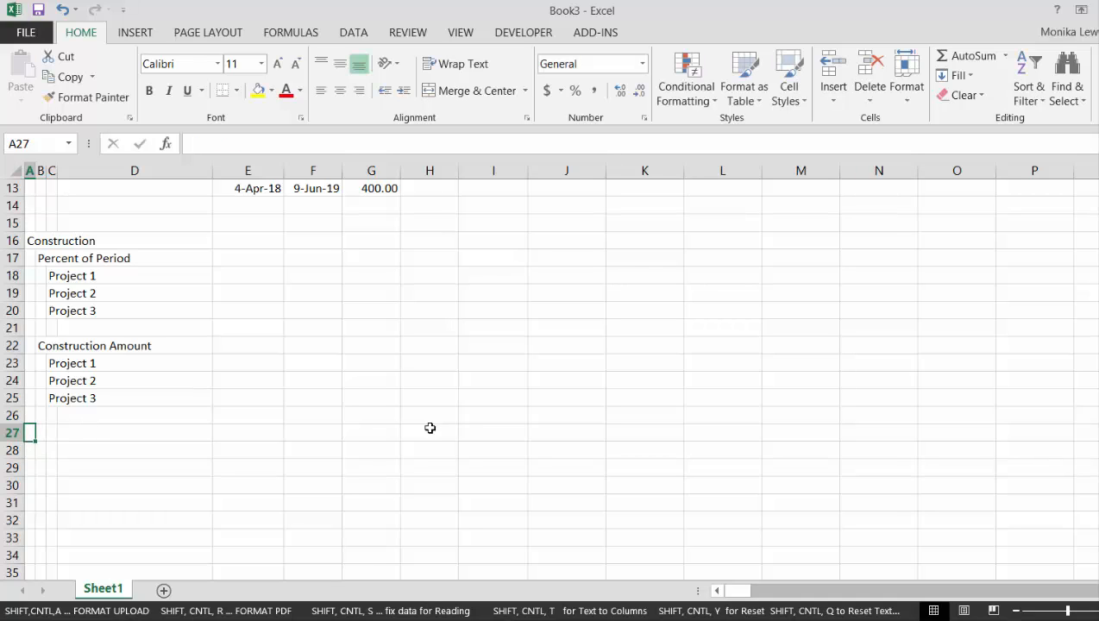
type("Operating")
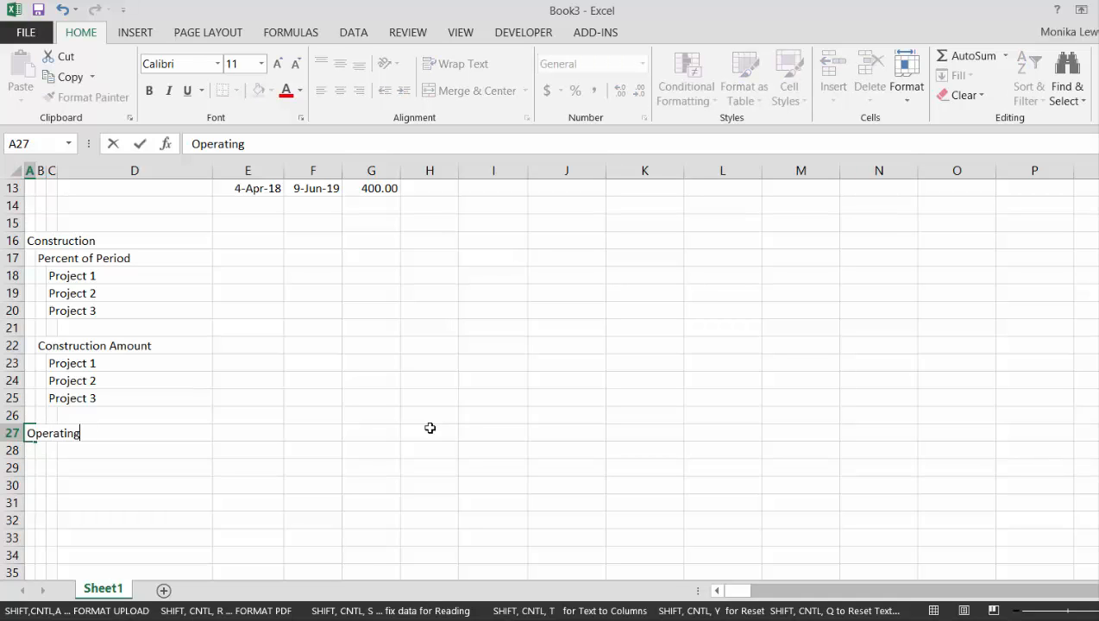
key("Return")
key("Right")
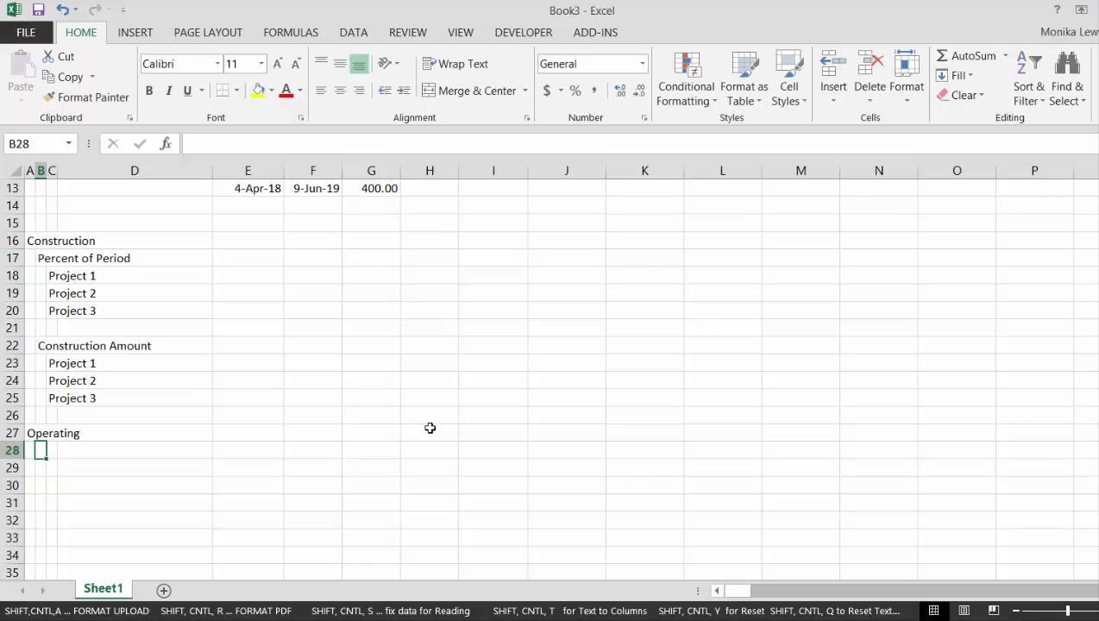
type("Percent ")
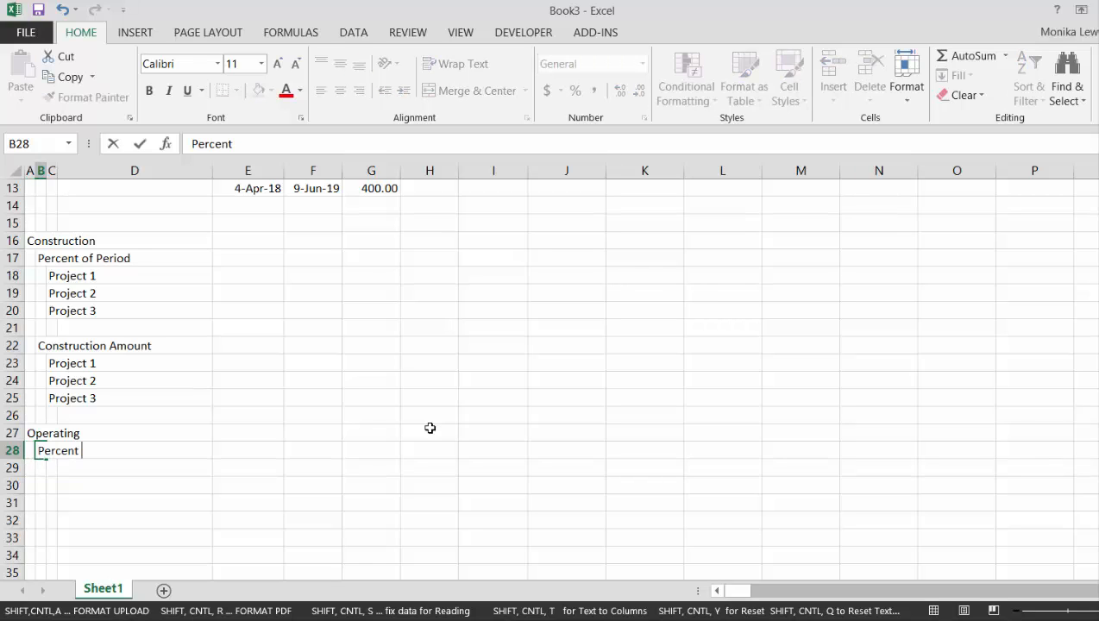
type("of Period")
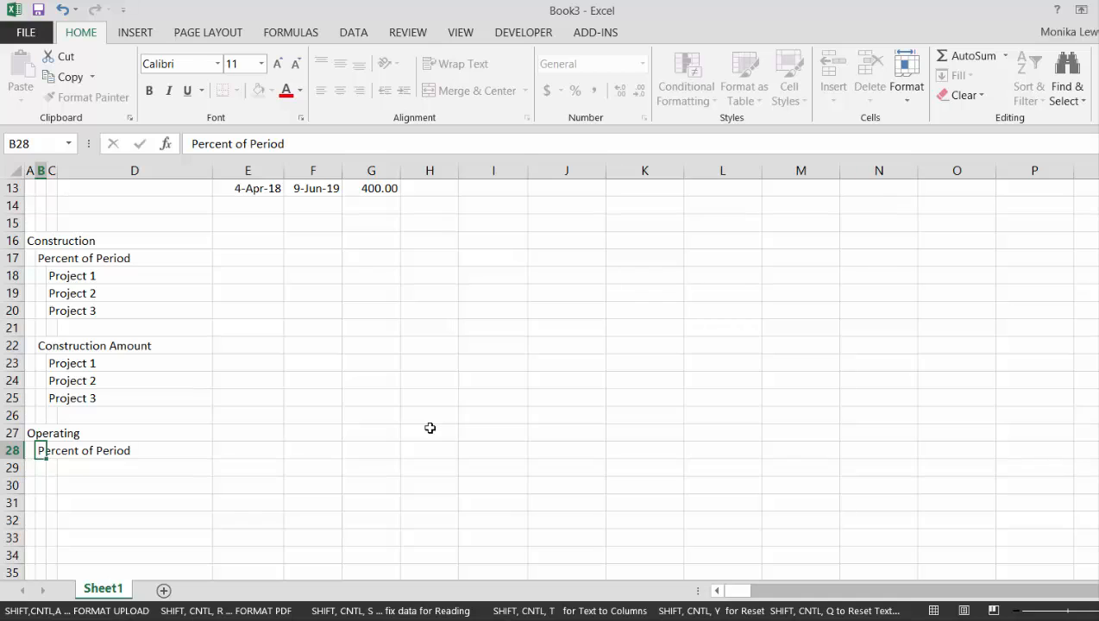
key("Return")
Copy the project names from C18:C20 to C29:C31 under the Operating section's Percent of Period subheading
key("Right")
key("Up")
key("Up")
key("Up")
key("Up")
key("Up")
key("Up")
key("Up")
key("Up")
key("Up")
key("Up")
key("Up")
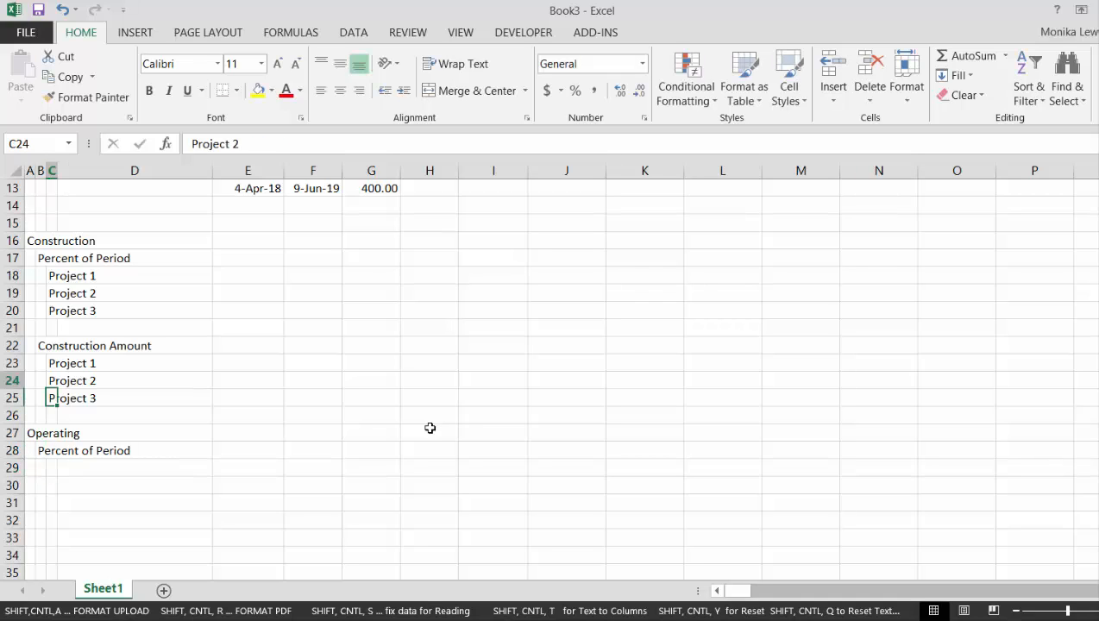
key("shift+Down")
key("shift+Down")
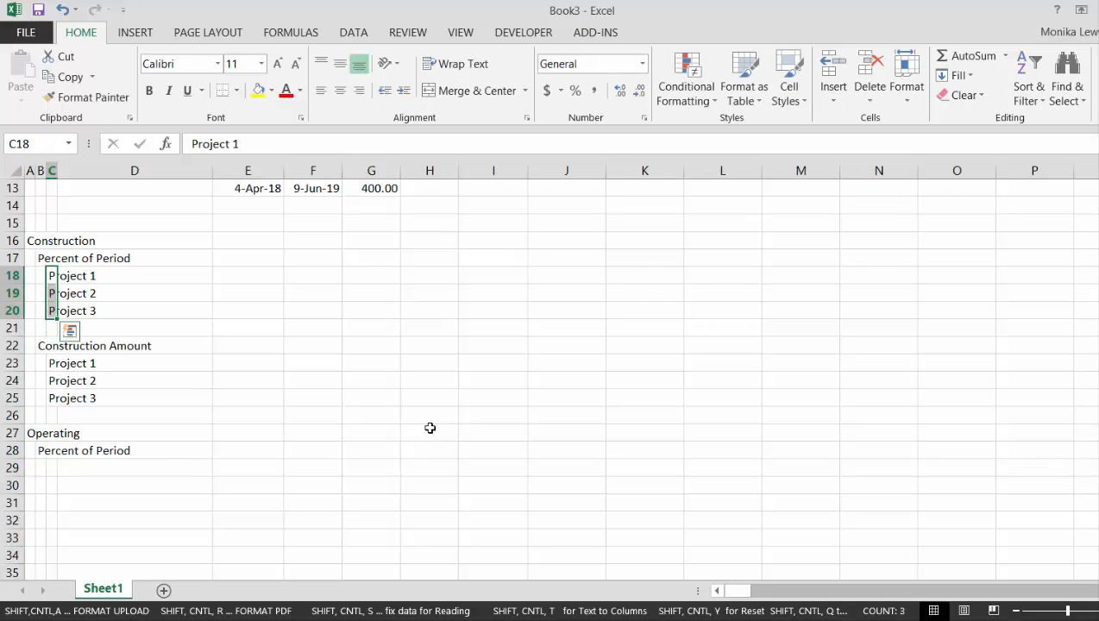
key("ctrl+c")
key("Down")
Enter the subheading Operating Amount in B33, leaving row 32 blank
key("Down")
key("Down")
key("Down")
key("Down")
key("Down")
key("Down")
key("Down")
key("Down")
key("Down")
key("Down")
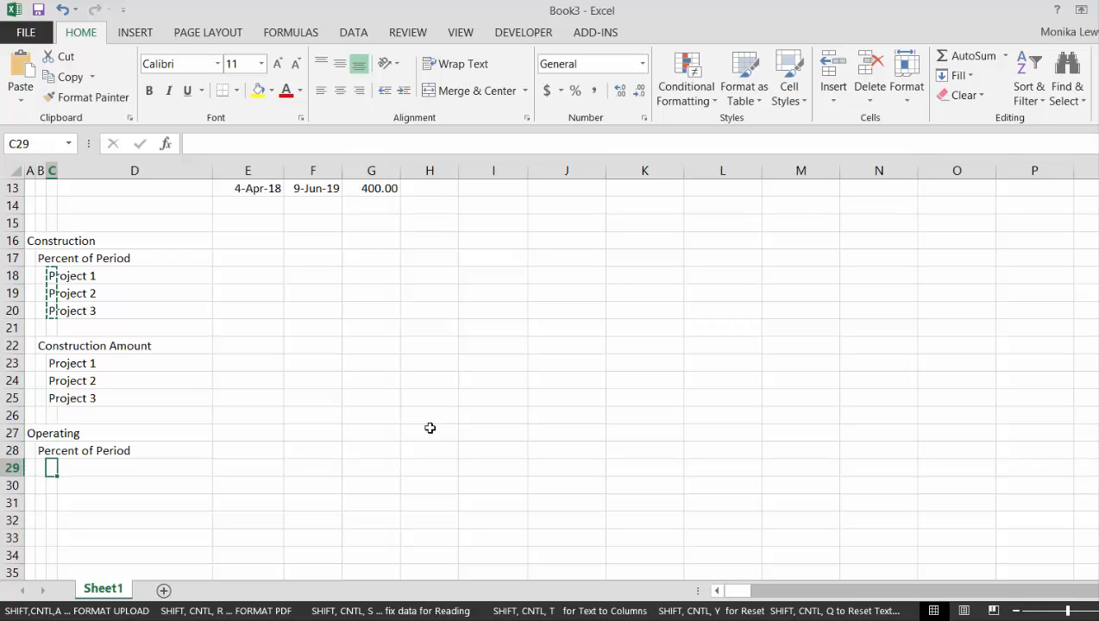
key("ctrl+v")
key("Down")
key("Down")
key("Down")
key("Down")
key("Down")
key("Down")
key("Down")
key("Down")
key("Down")
key("Down")
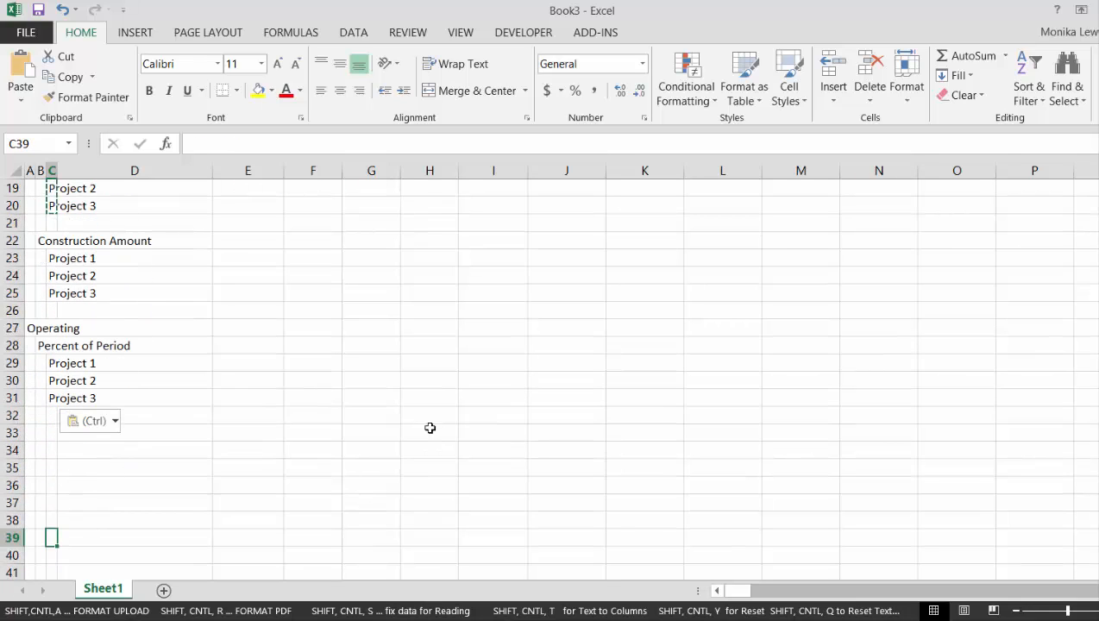
key("Up")
key("Up")
key("Up")
key("Up")
key("Up")
key("Up")
key("Up")
key("Up")
key("Up")
key("Up")
key("Up")
key("Up")
key("Up")
key("Up")
key("Up")
key("Up")
key("Up")
key("Left")
key("Left")
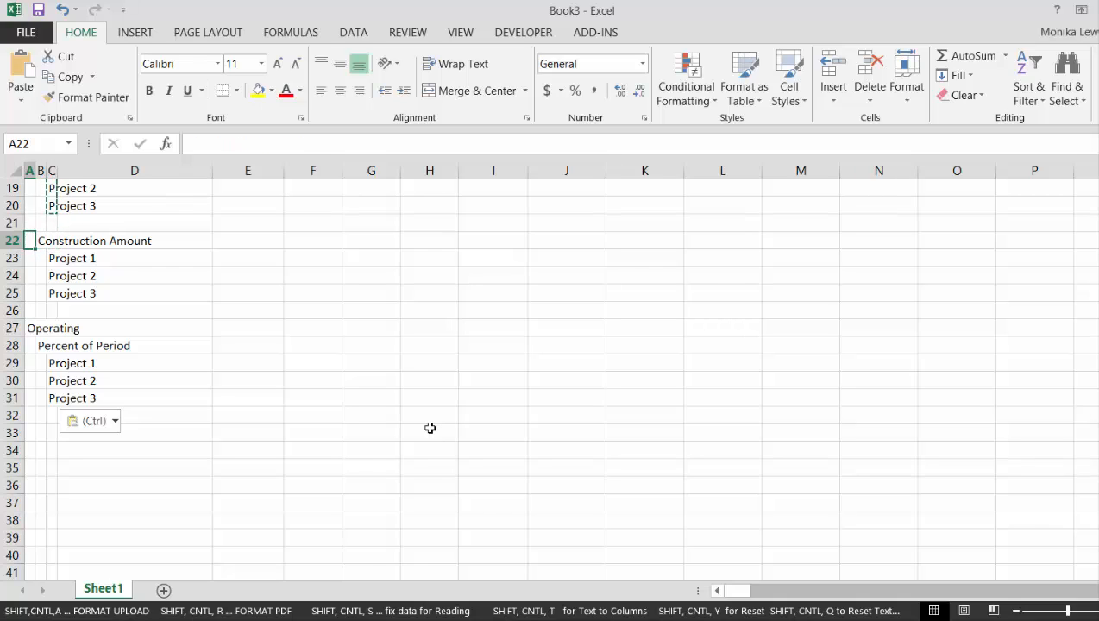
key("Right")
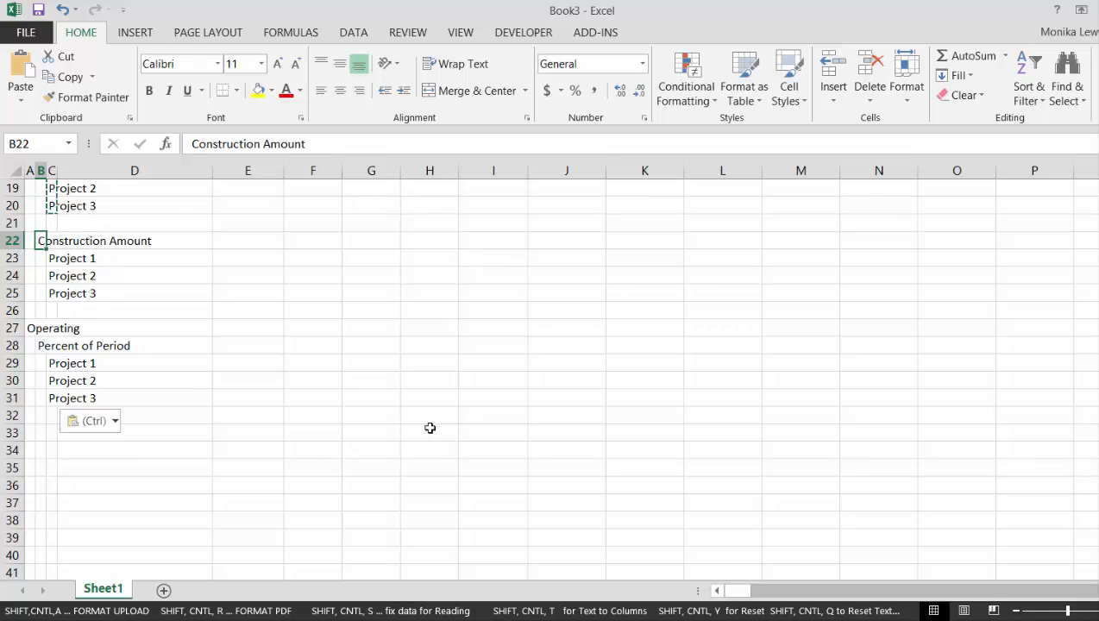
key("Down")
key("Down")
key("Down")
key("Down")
key("Down")
key("Down")
key("Down")
key("Down")
key("Down")
key("Down")
key("Down")
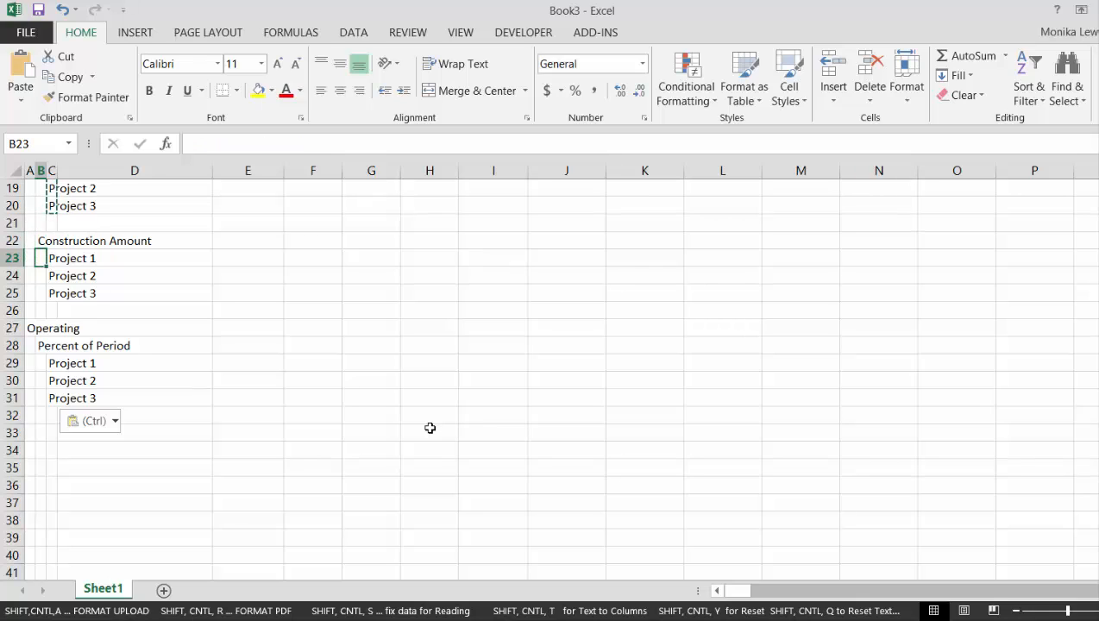
type("Operaging")
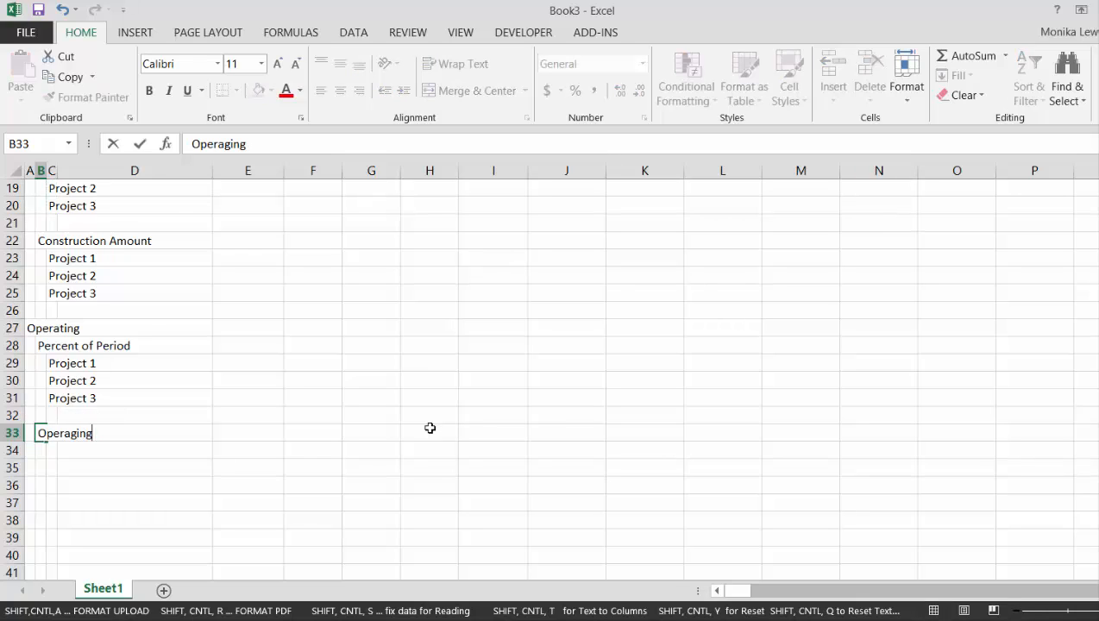
key("BackSpace")
key("BackSpace")
key("BackSpace")
key("BackSpace")
type("tng ng Amount")
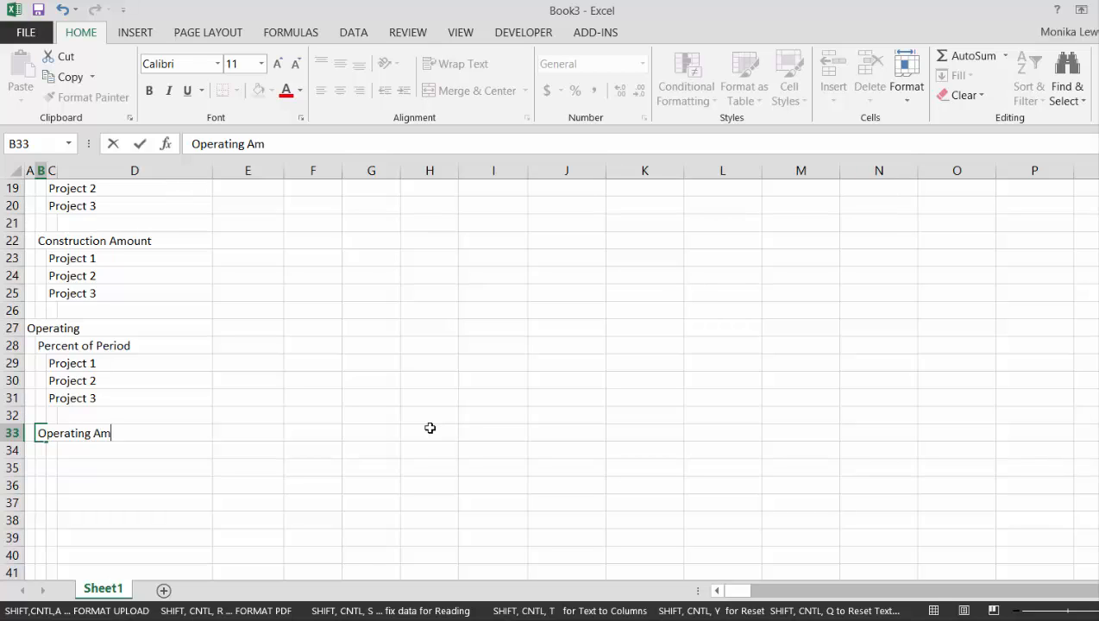
key("ctrl+Return")
Copy the project names from C29:C31 to C34:C36 under the Operating Amount subheading
key("Up")
key("Up")
key("Up")
key("Up")
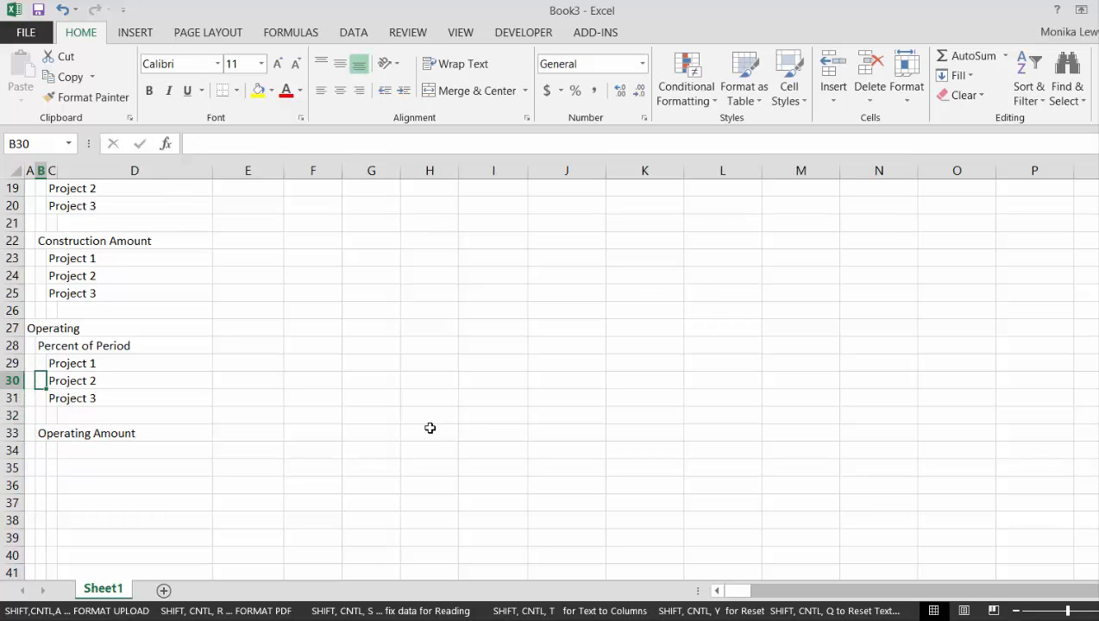
key("Right")
key("shift+Down")
key("shift+Down")
key("ctrl+c")
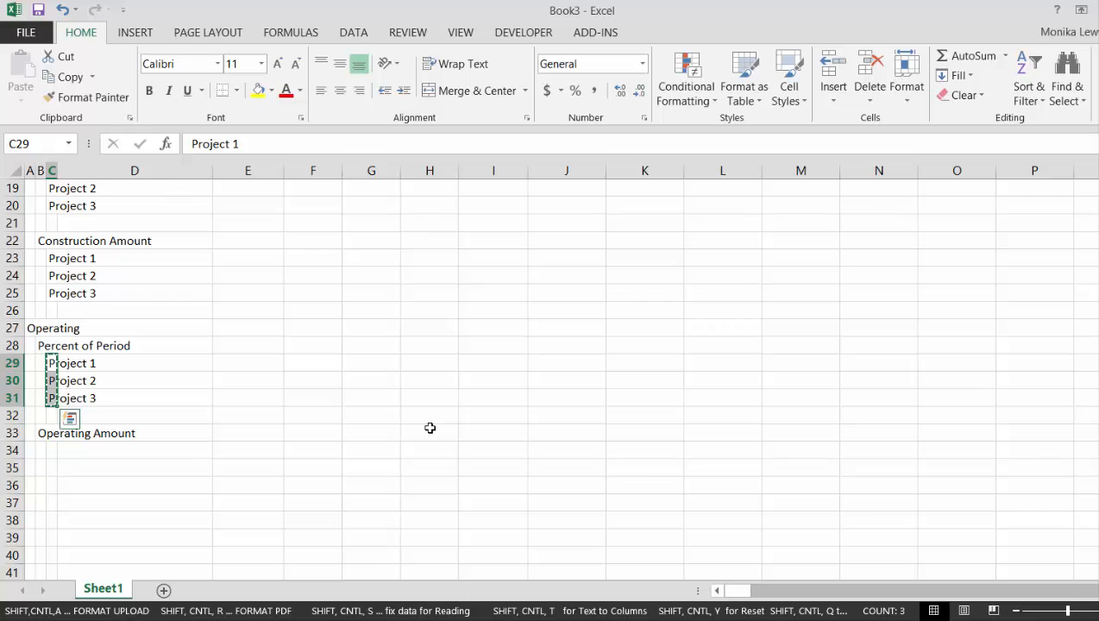
key("Down")
key("Down")
key("Down")
key("Down")
key("Down")
key("ctrl+v")
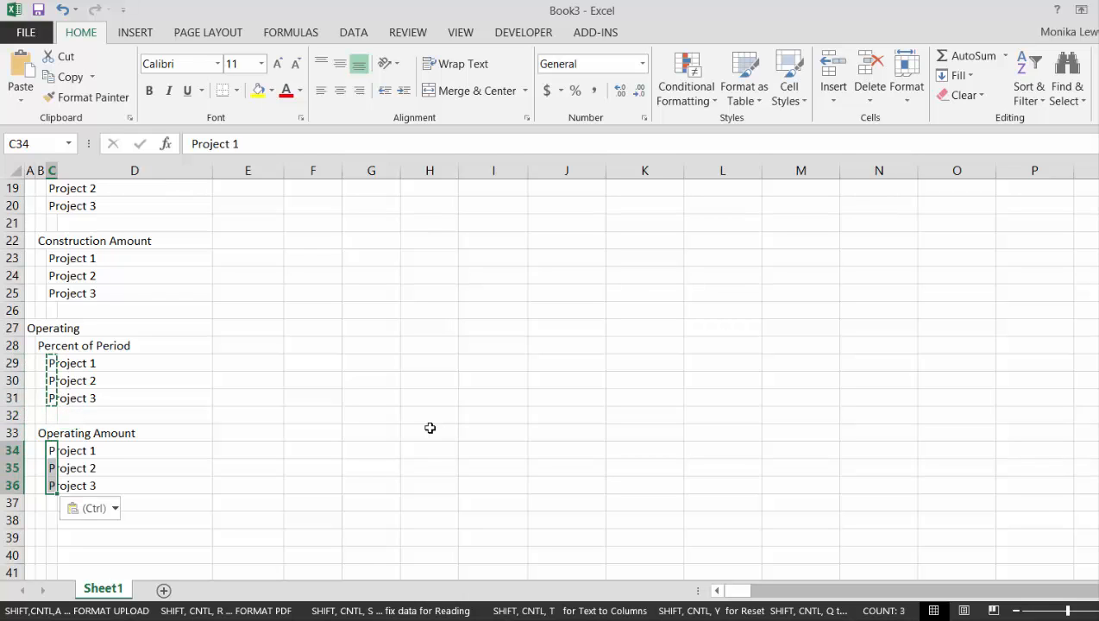
Enter the section heading Project Financing in A38, leaving row 37 blank
key("Down")
key("Down")
key("Down")
key("Down")
key("Down")
key("Down")
key("Down")
key("Down")
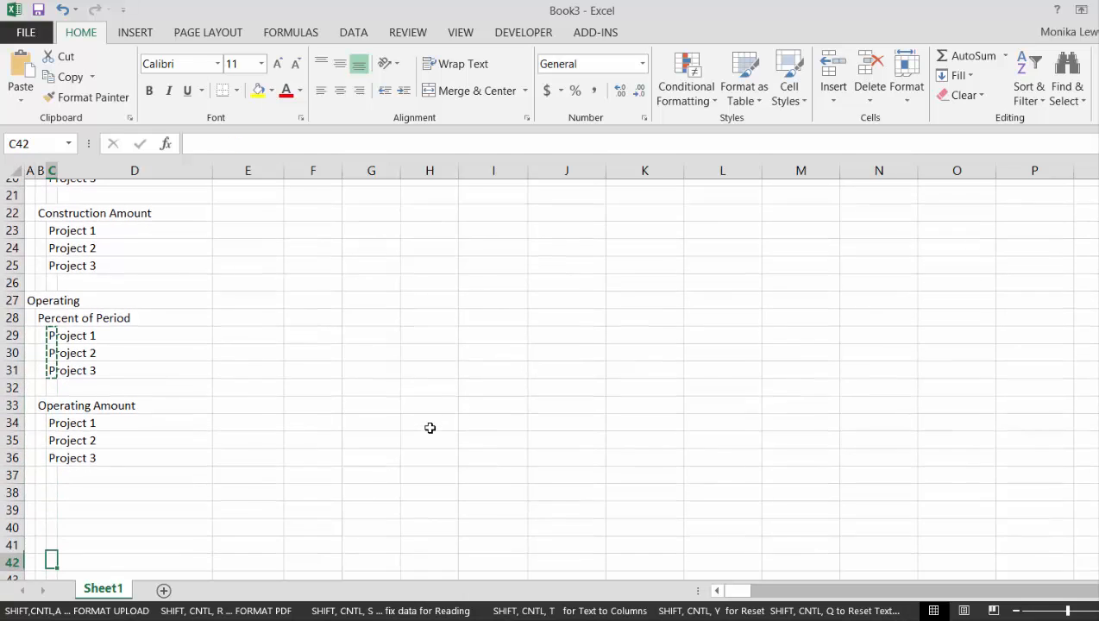
key("Up")
key("Up")
key("Up")
key("Up")
key("Left")
key("Left")
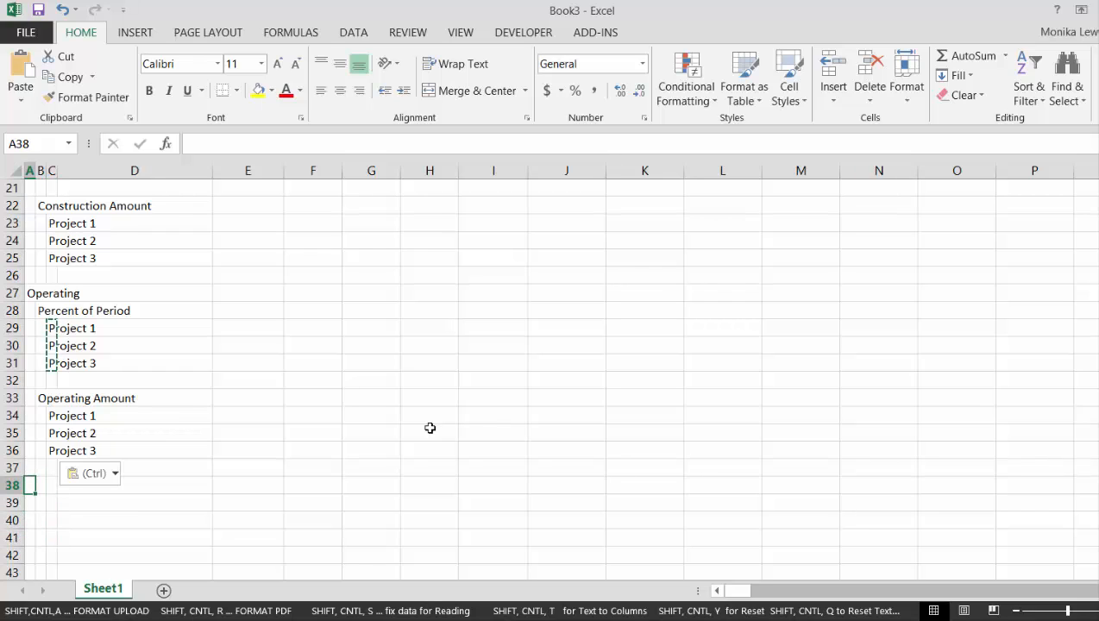
type("Pro")
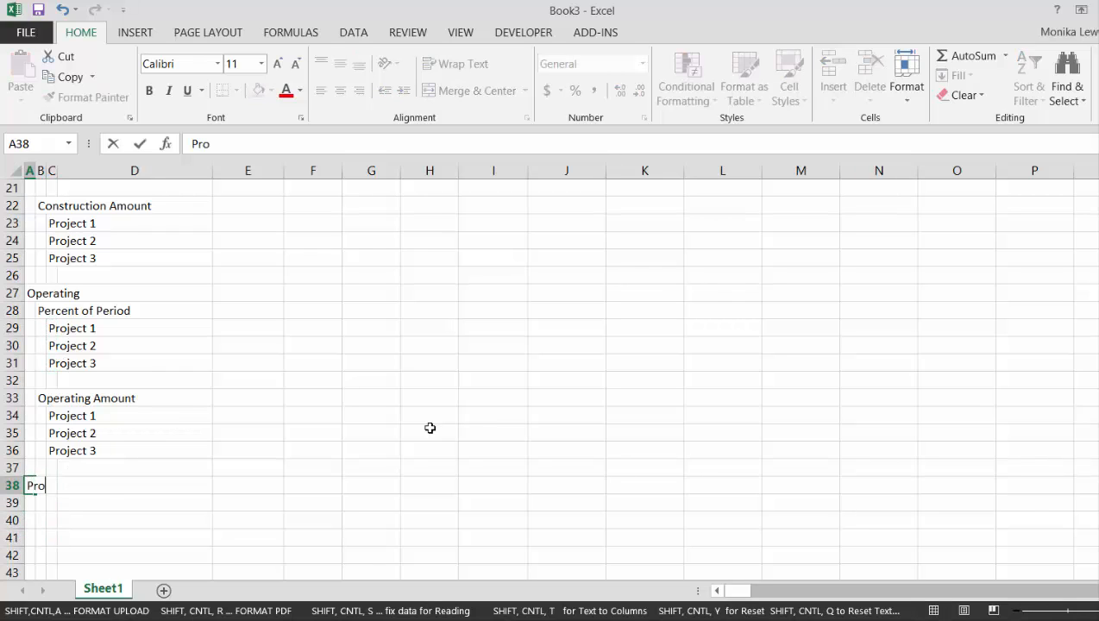
type("ject Financing")
key("Return")
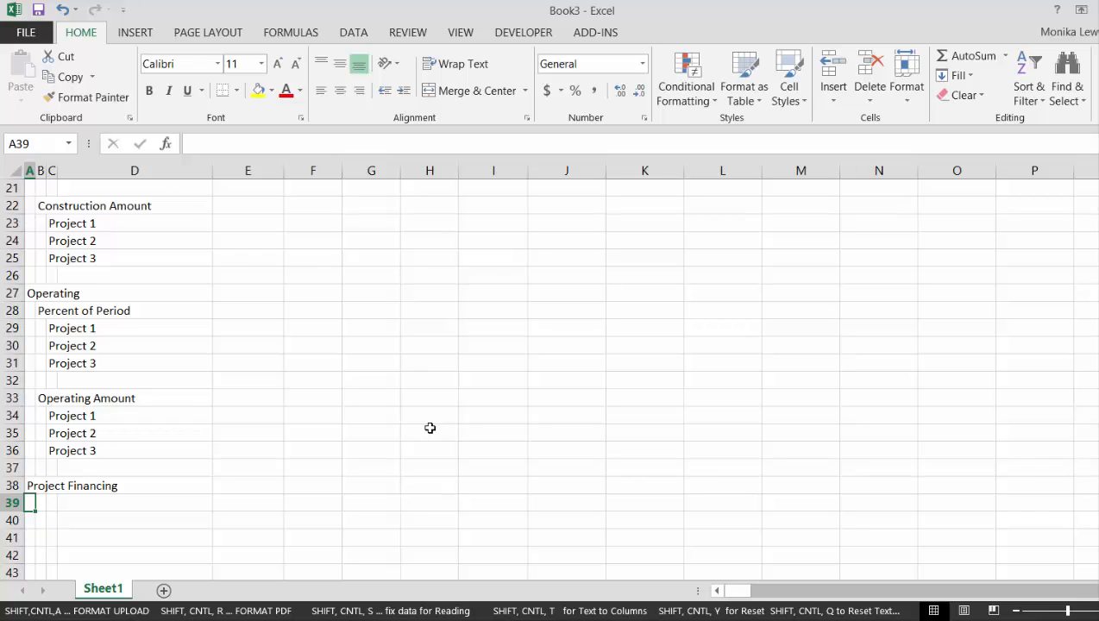
Enter the labels Operating Cash Flow in B39 and Less: Construction Cash Flow in B40
key("Right")
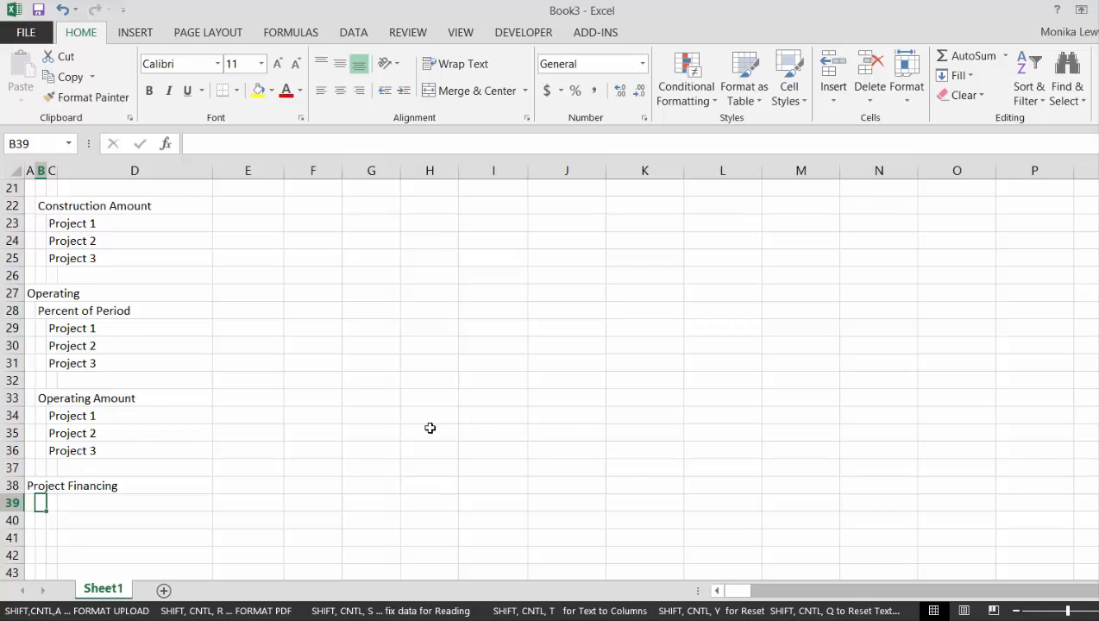
type("Op")
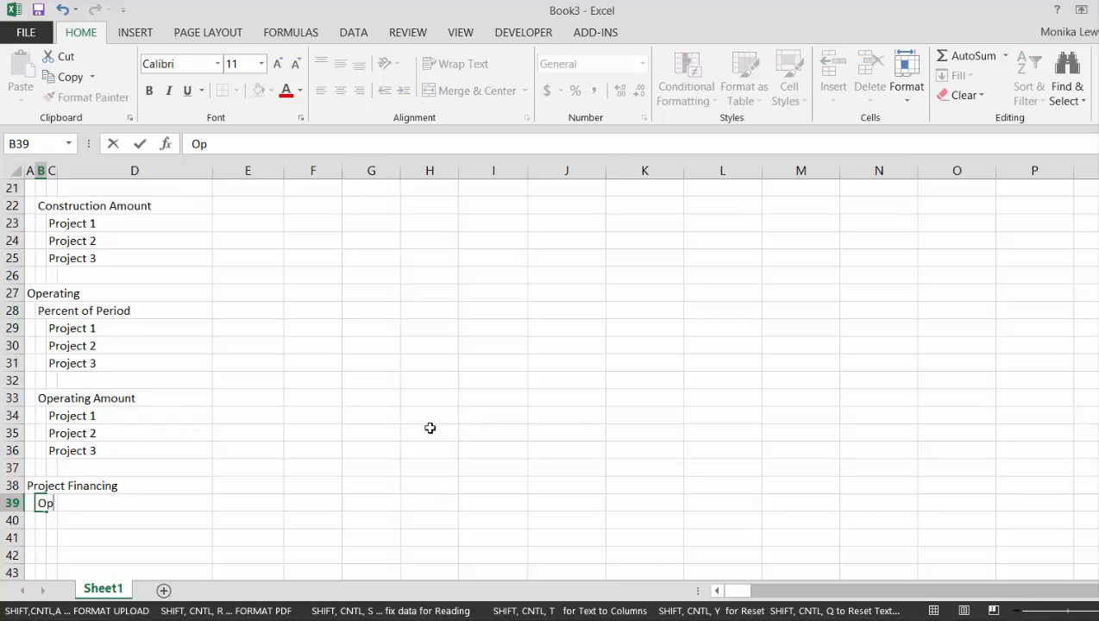
type("erating Cash Flow")
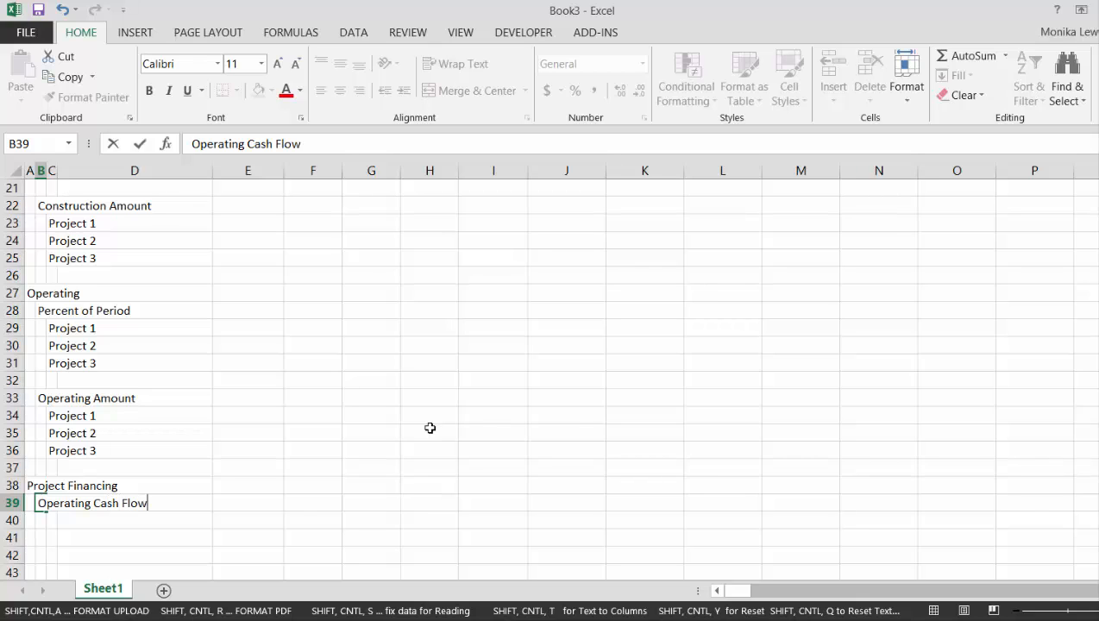
key("Return")
type("Less: ")
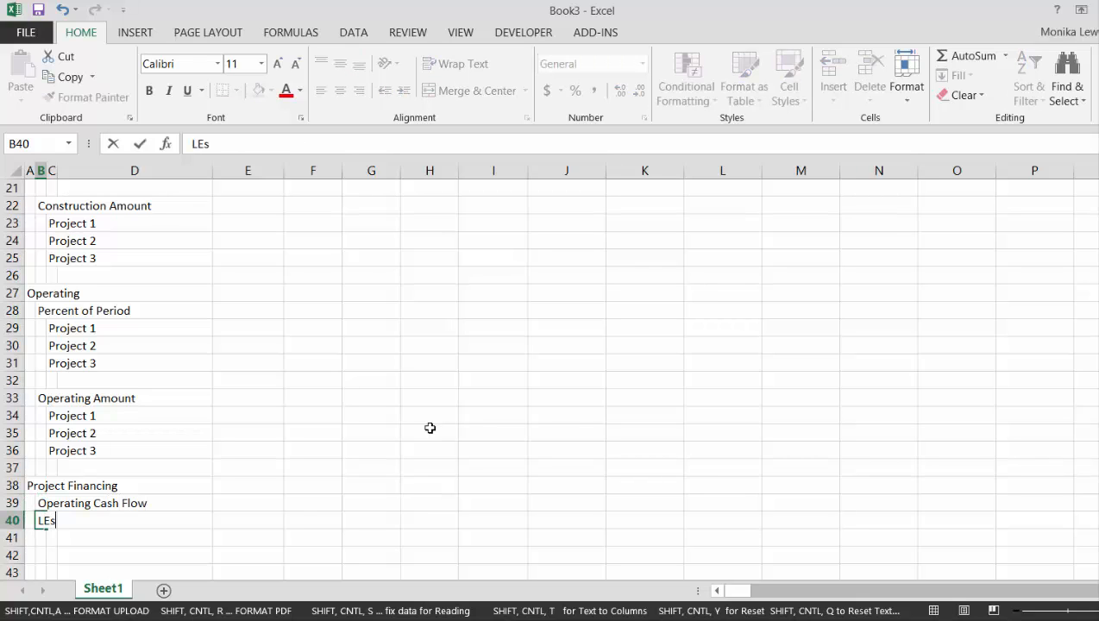
type("Construction Cash Flow")
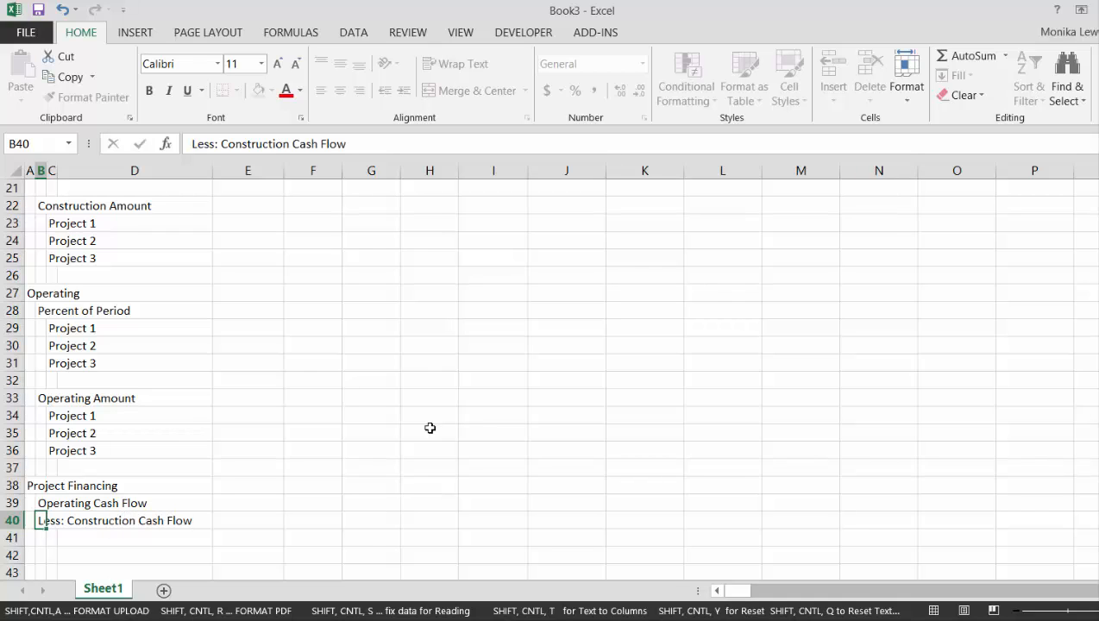
key("Return")
Enter the indented label Net Cash Flow in C41 beneath the construction cash flow line
key("Right")
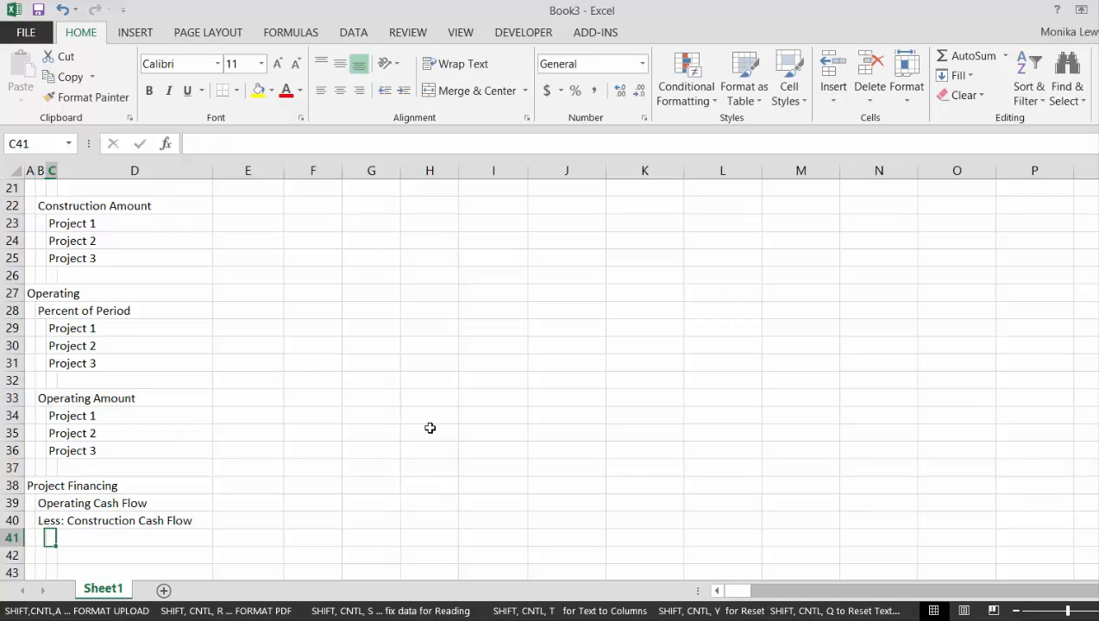
type("Net Cas")
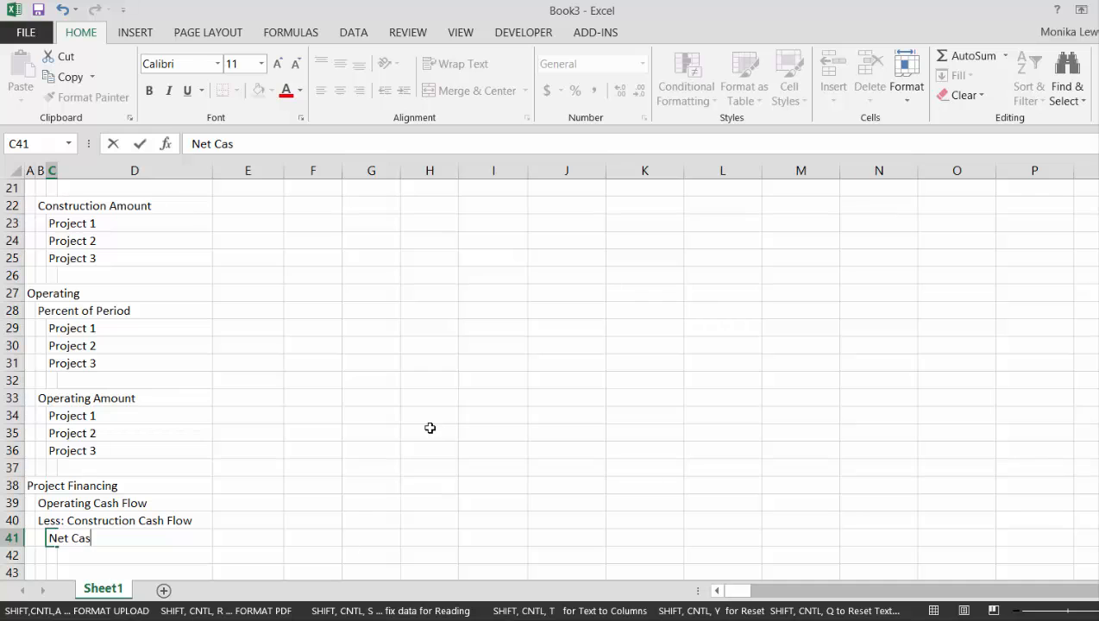
type("h Flow")
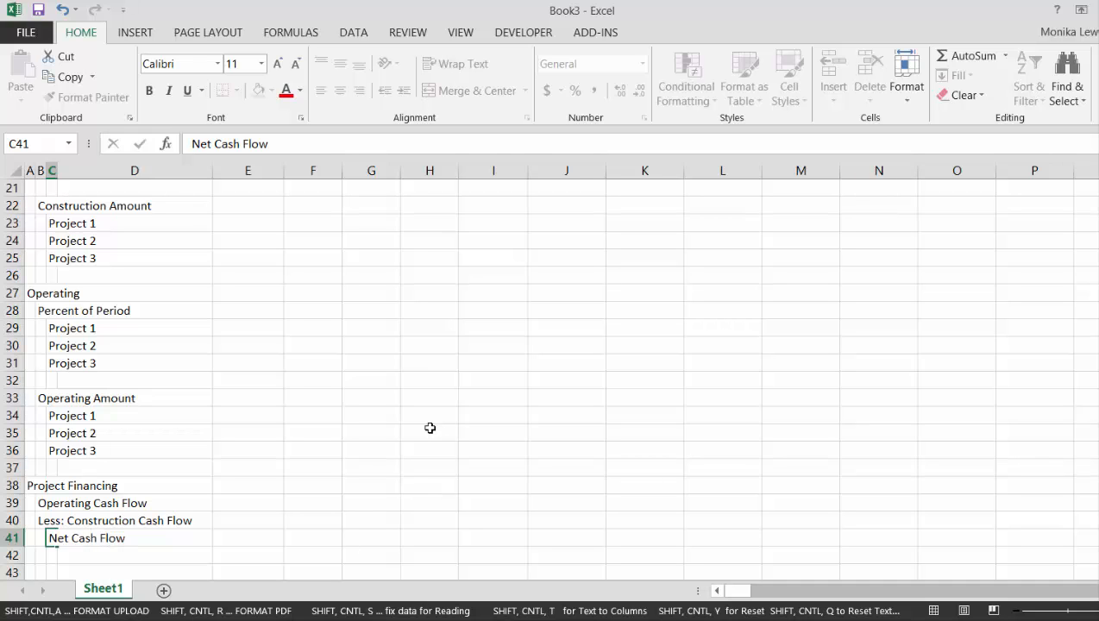
key("Return")
key("Return")
key("Return")
key("Return")
key("Return")
Enter the label Draws when Cash Flow is Negative in B42
key("Up")
key("Up")
key("Up")
key("Up")
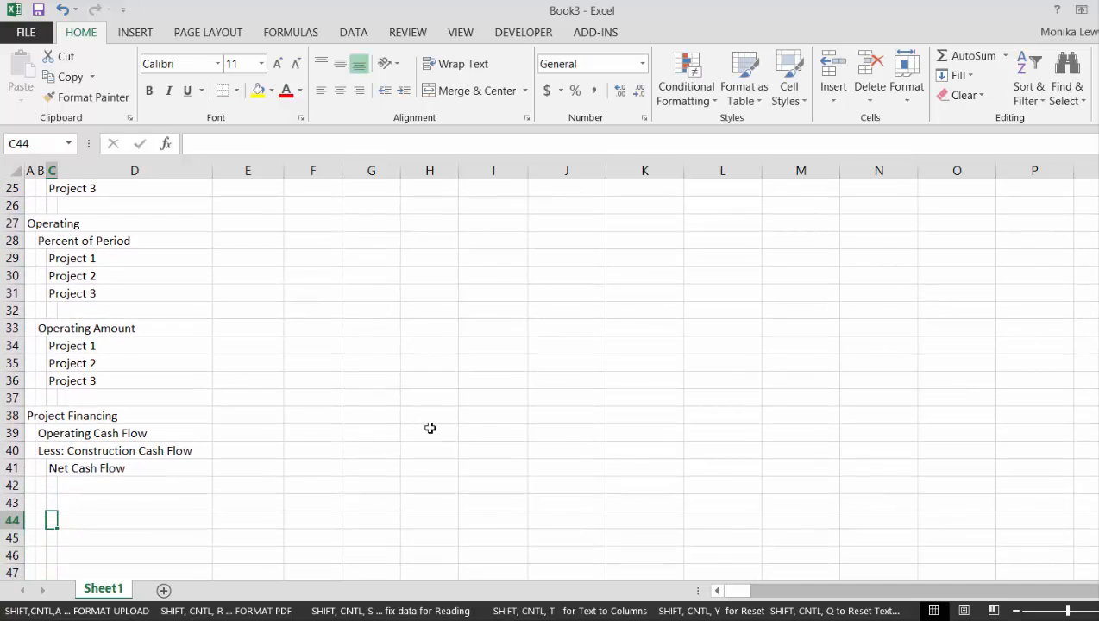
key("Left")
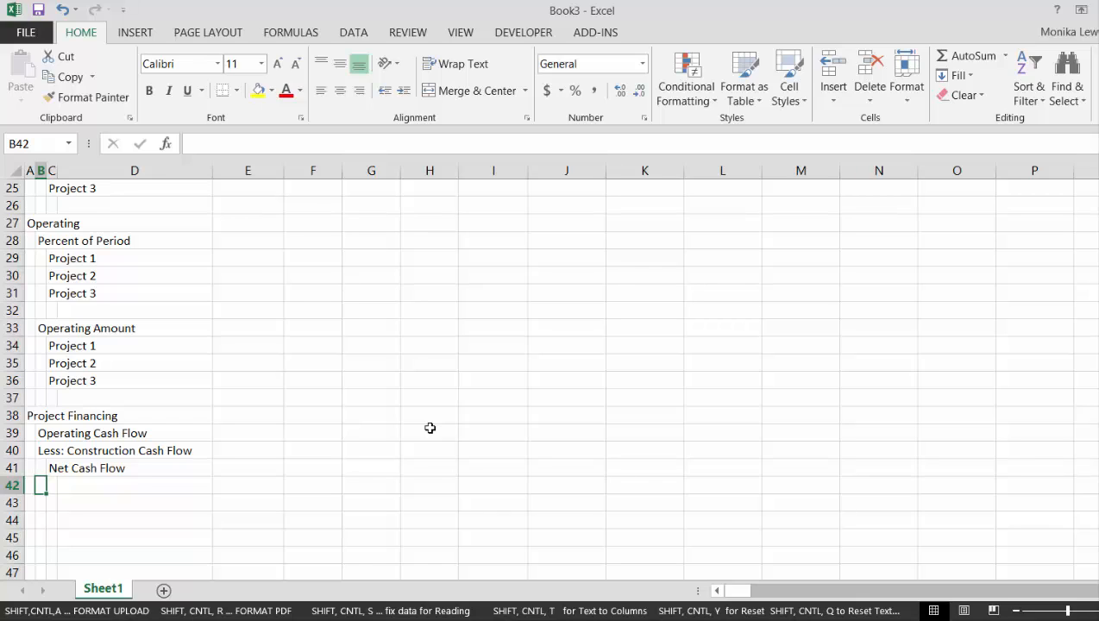
type("Draws ")
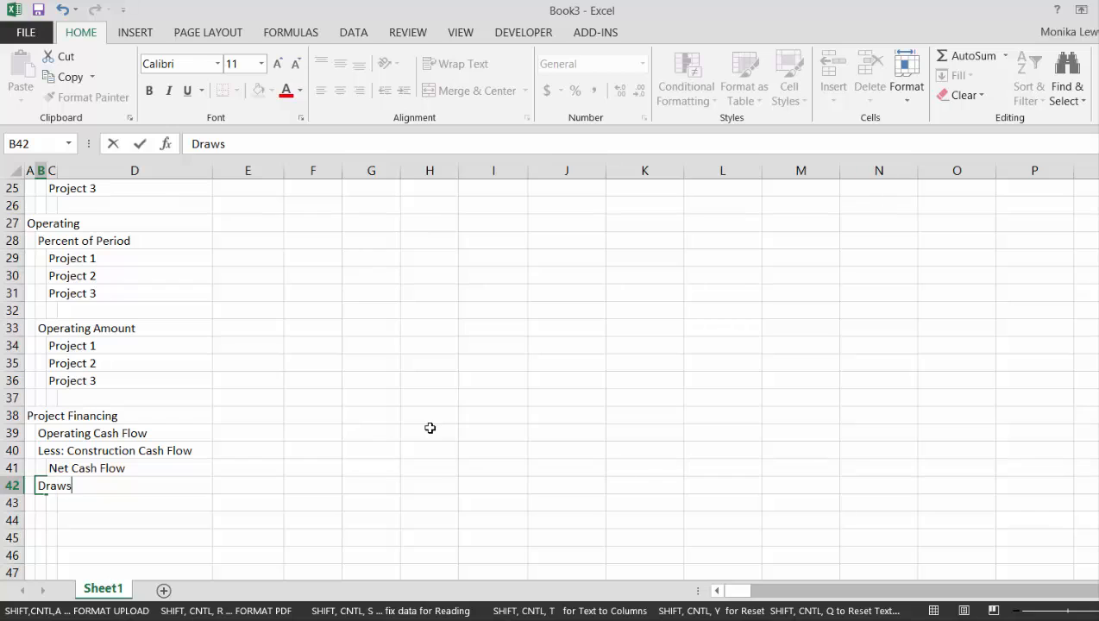
type("when Cah")
key("BackSpace")
type("sh")
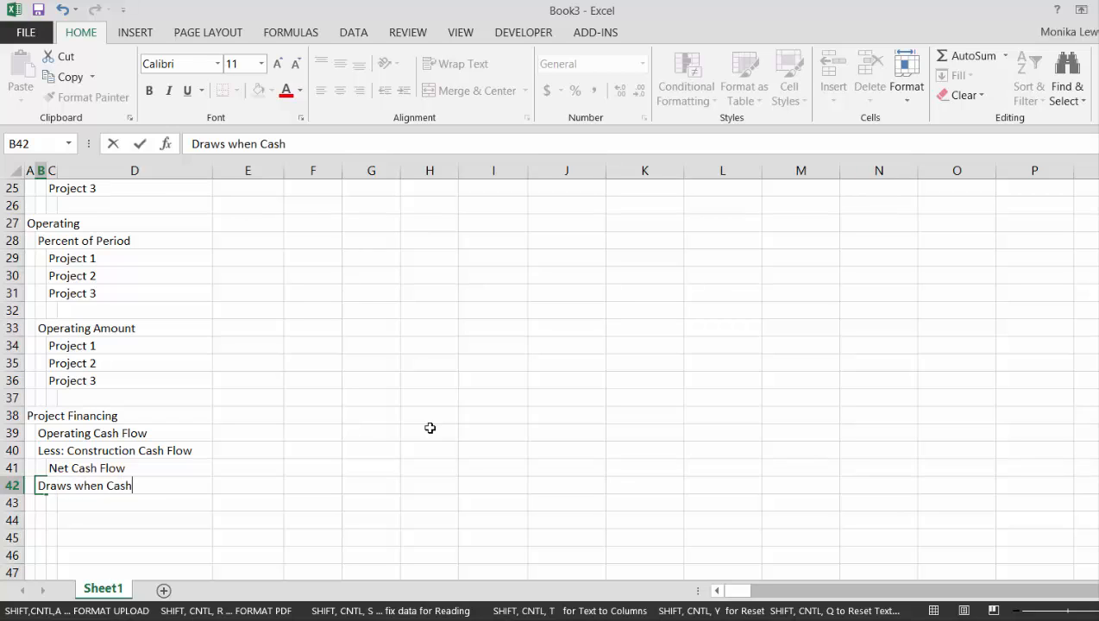
type(" Flow is Ng")
key("BackSpace")
type("egative")
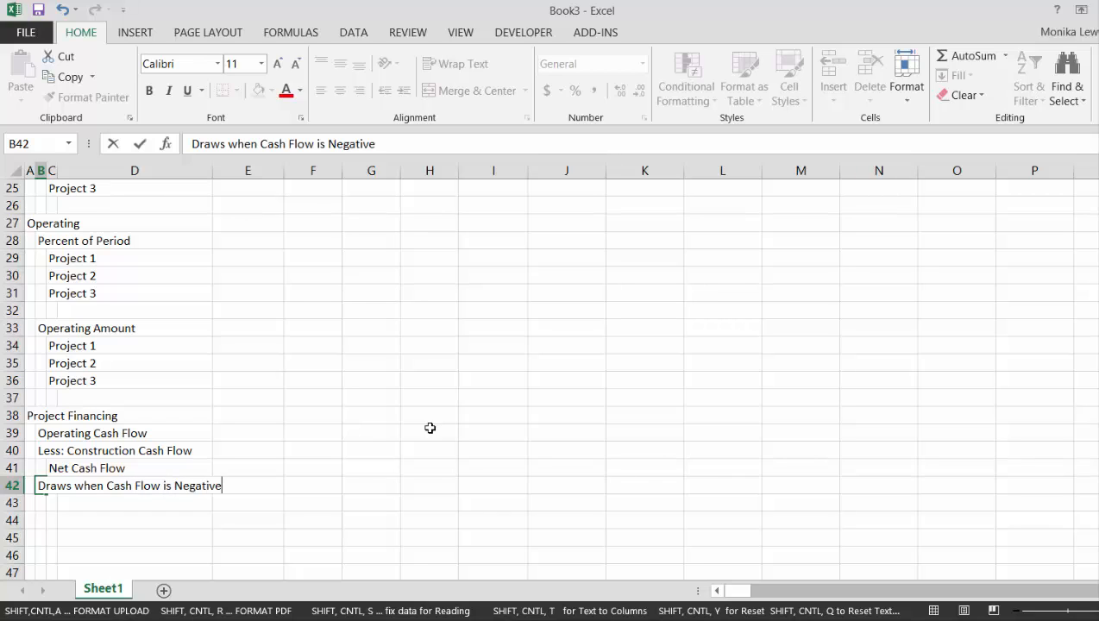
key("Return")
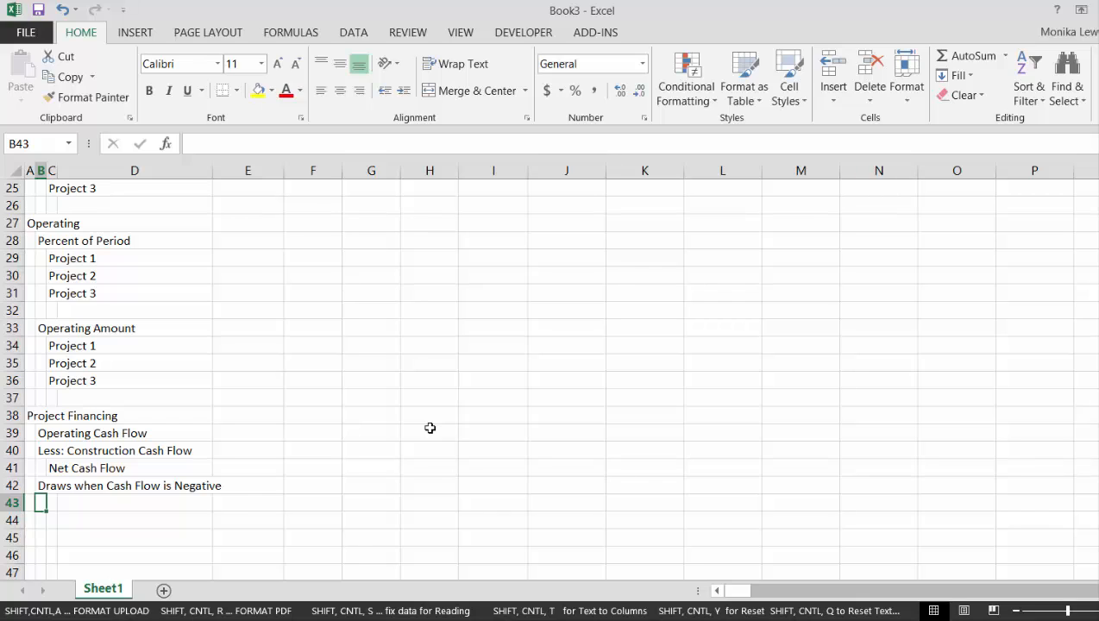
Enter the indented label Repayment in C43 below the draws line
key("Right")
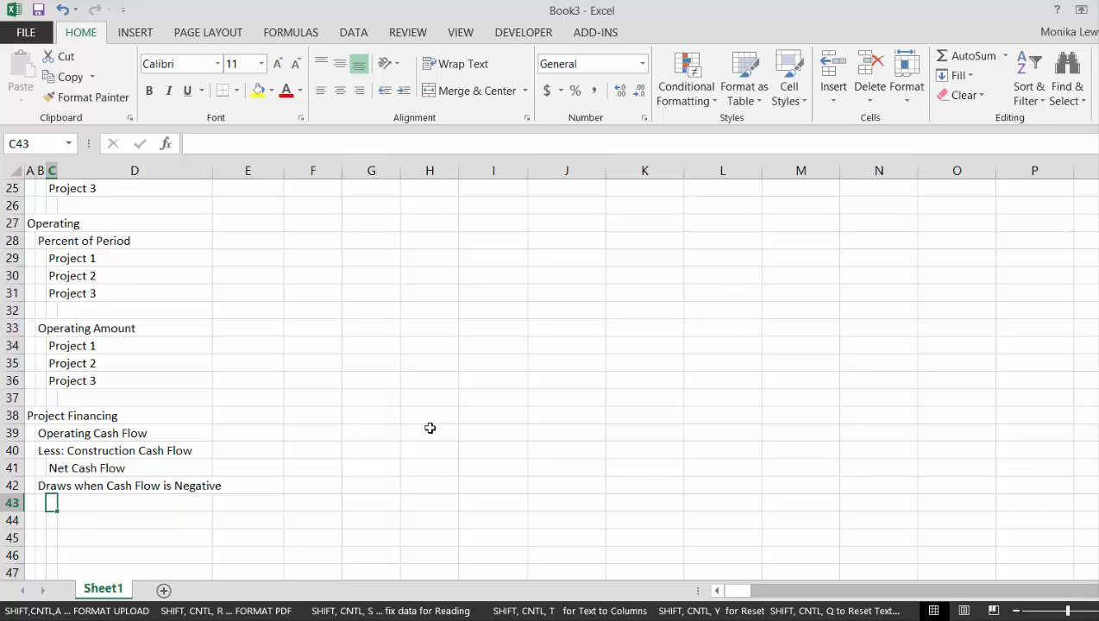
type("Repayment")
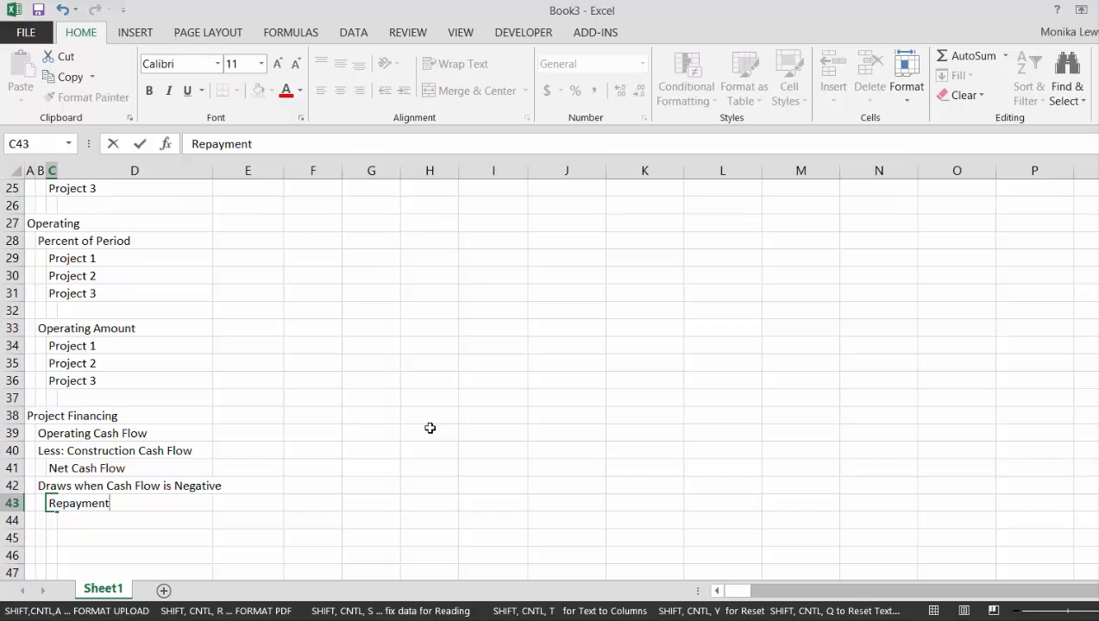
key("Return")
key("Up")
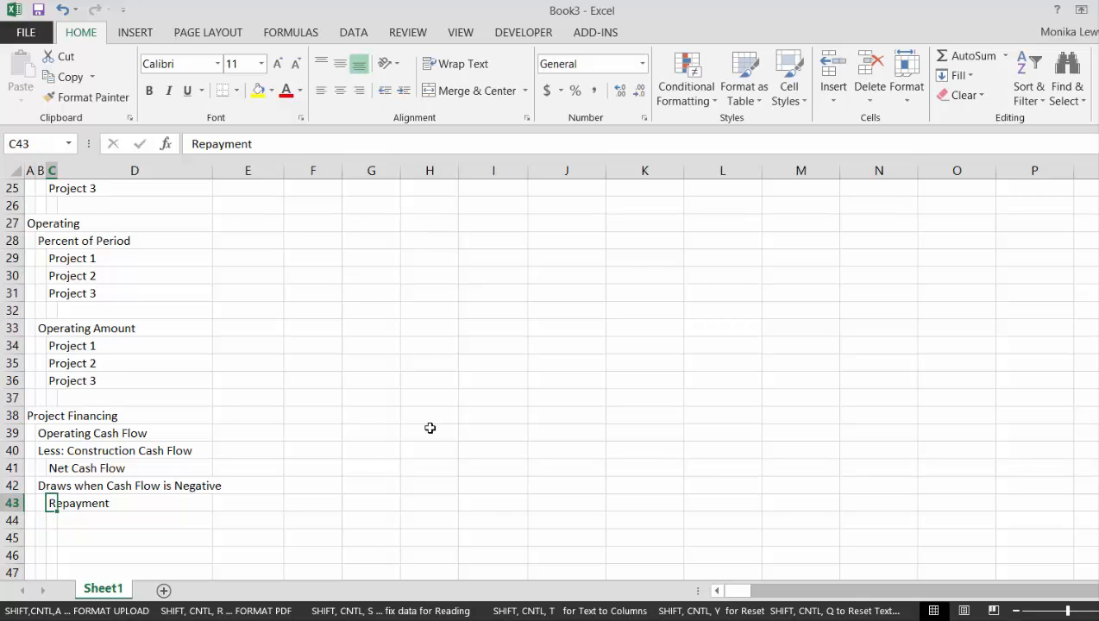
Enter the label Sculpted Repayment in B44 beneath the repayment line
key("Down")
key("Left")
type("S")
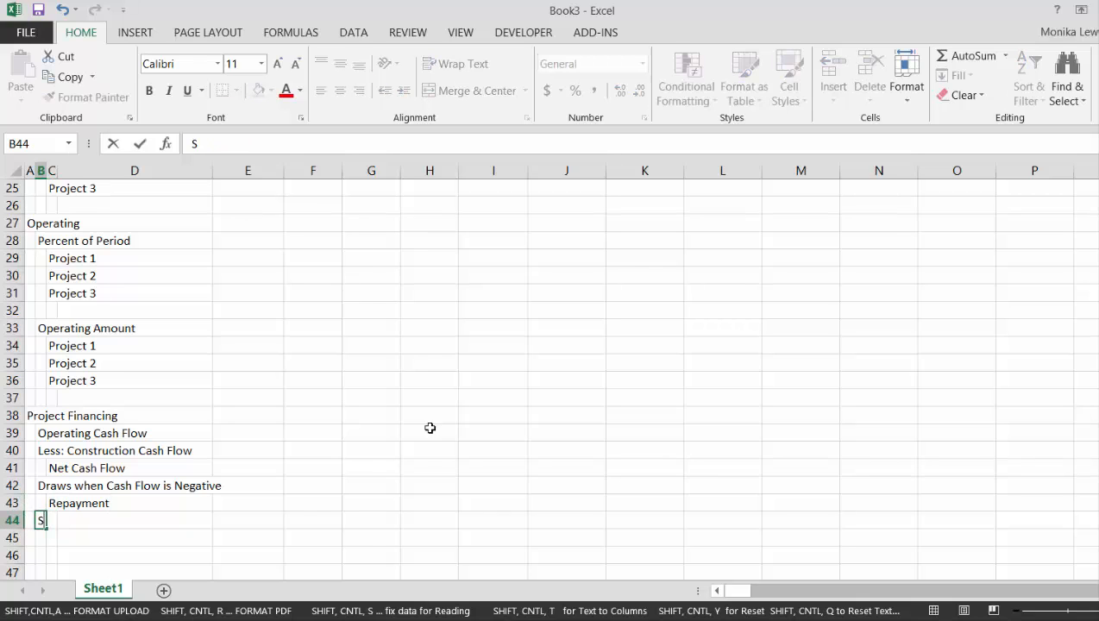
type("culpted")
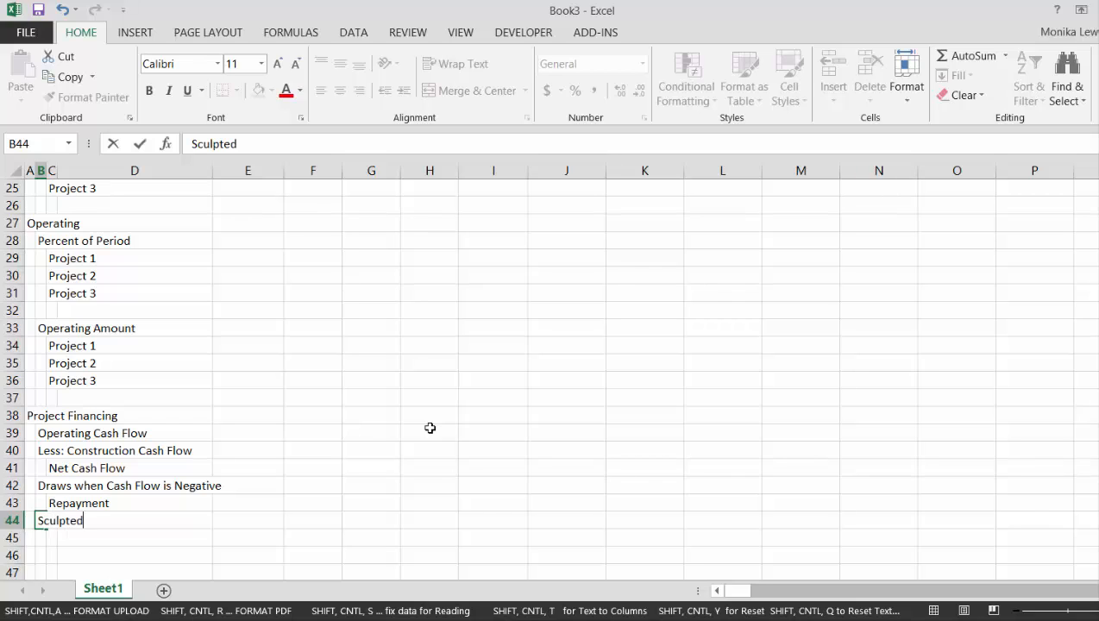
type(" Repayment")
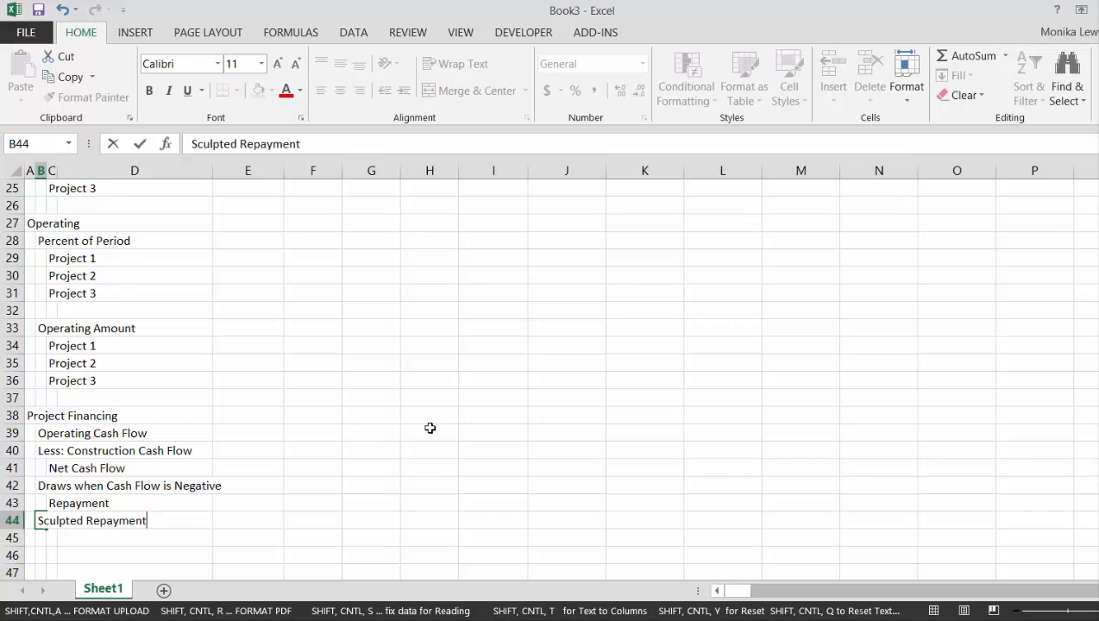
key("Return")
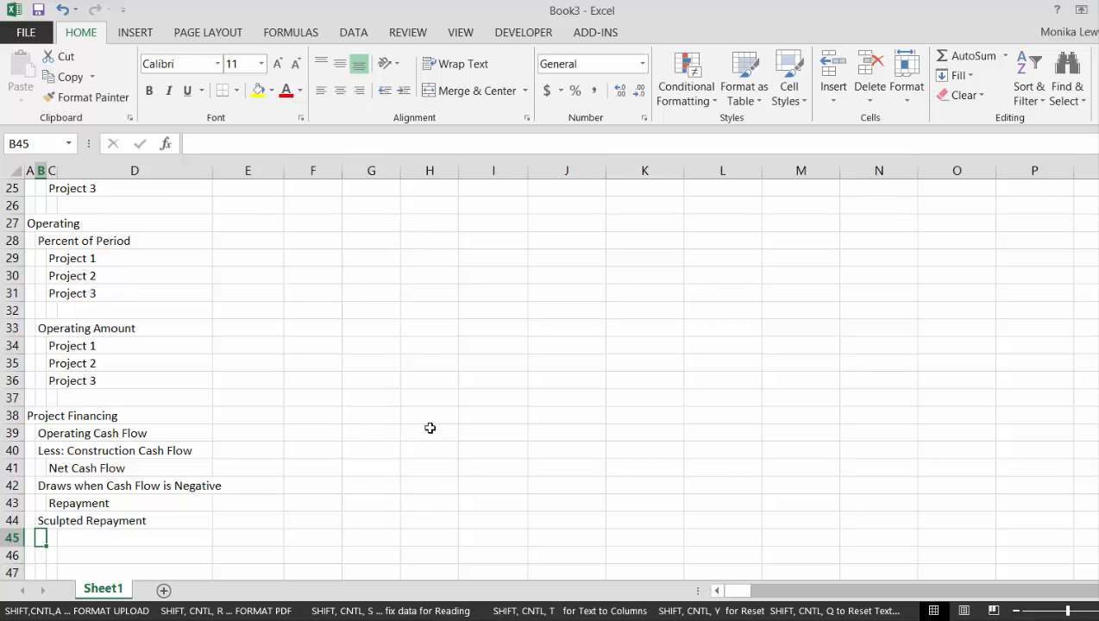
Insert a blank row above the Net Cash Flow line in row 41
key("Up")
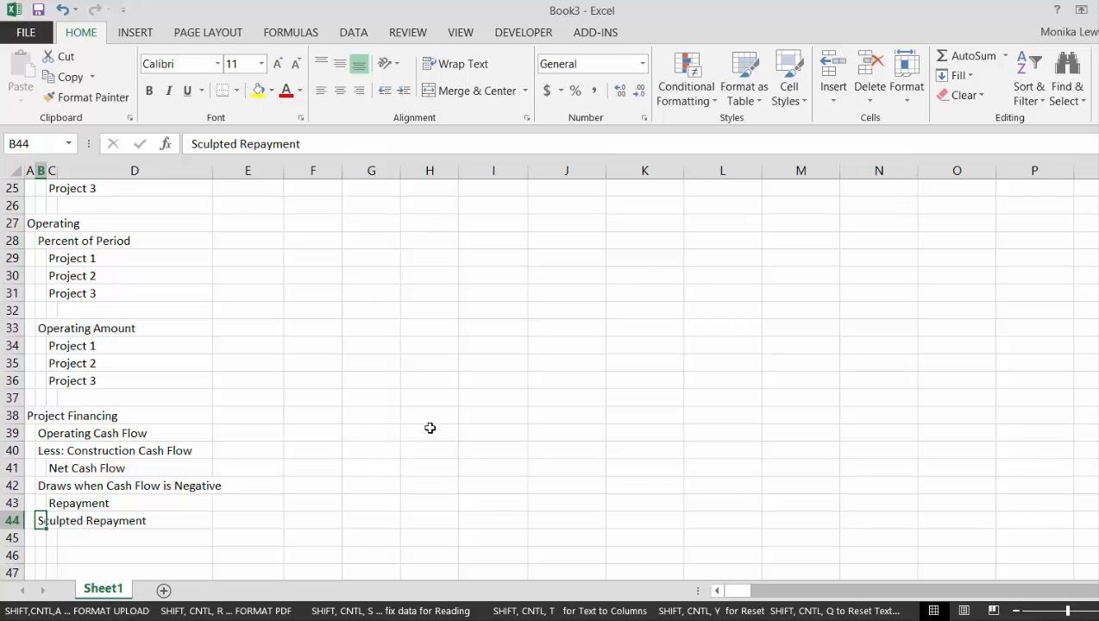
key("shift+space")
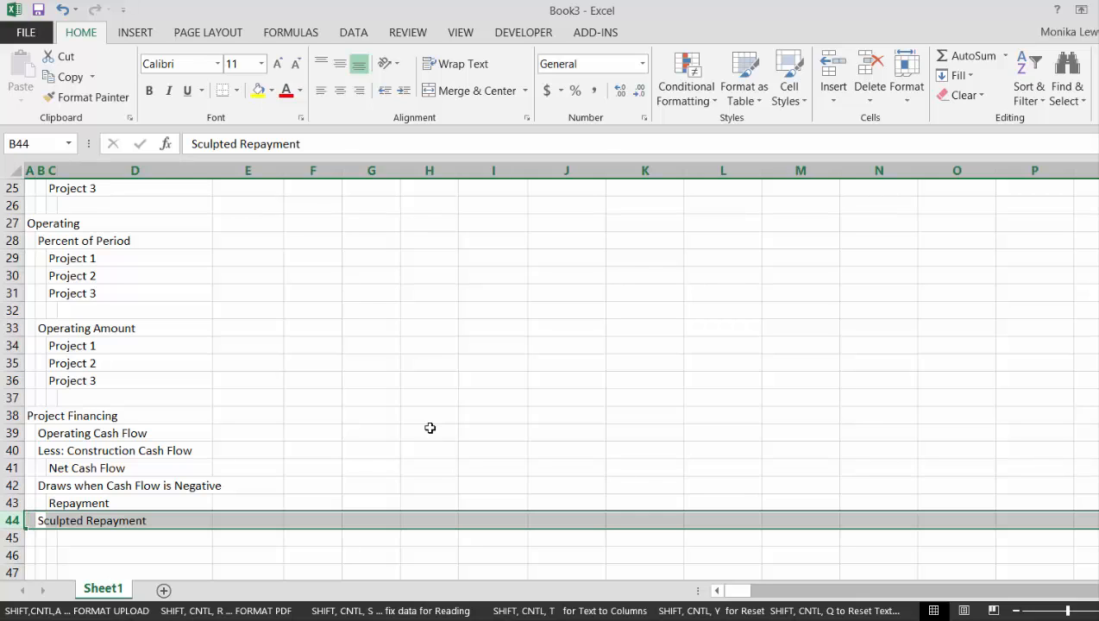
key("Up")
key("Up")
key("Up")
key("shift+space")
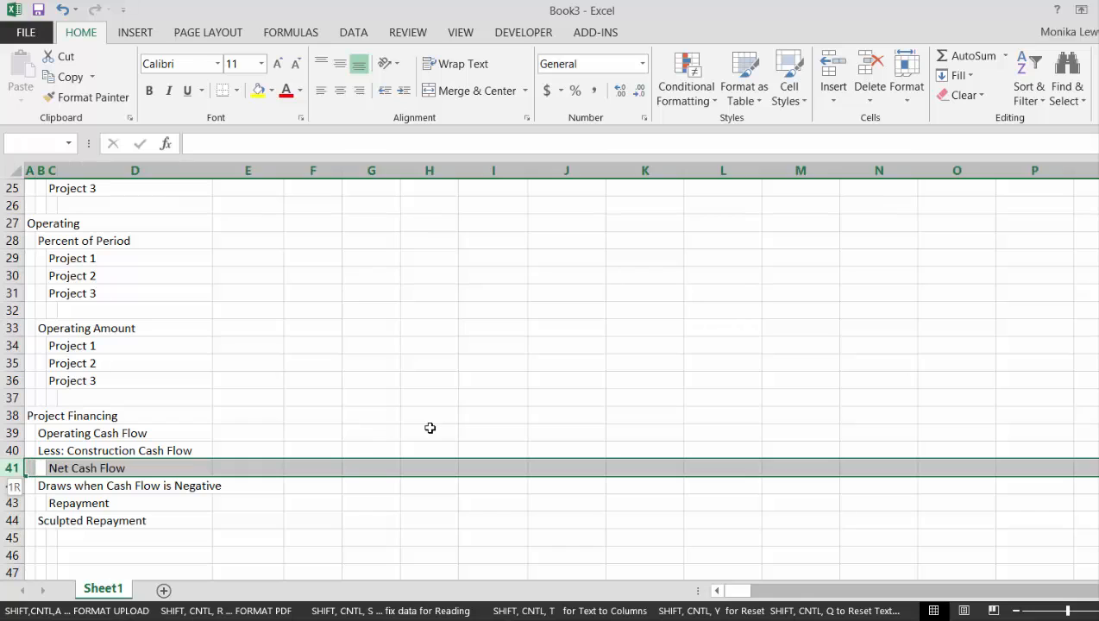
key("ctrl+shift+plus")
Enter the label Less: Interest Paid in B41 beneath the construction cash flow line
key("Left")
key("Right")
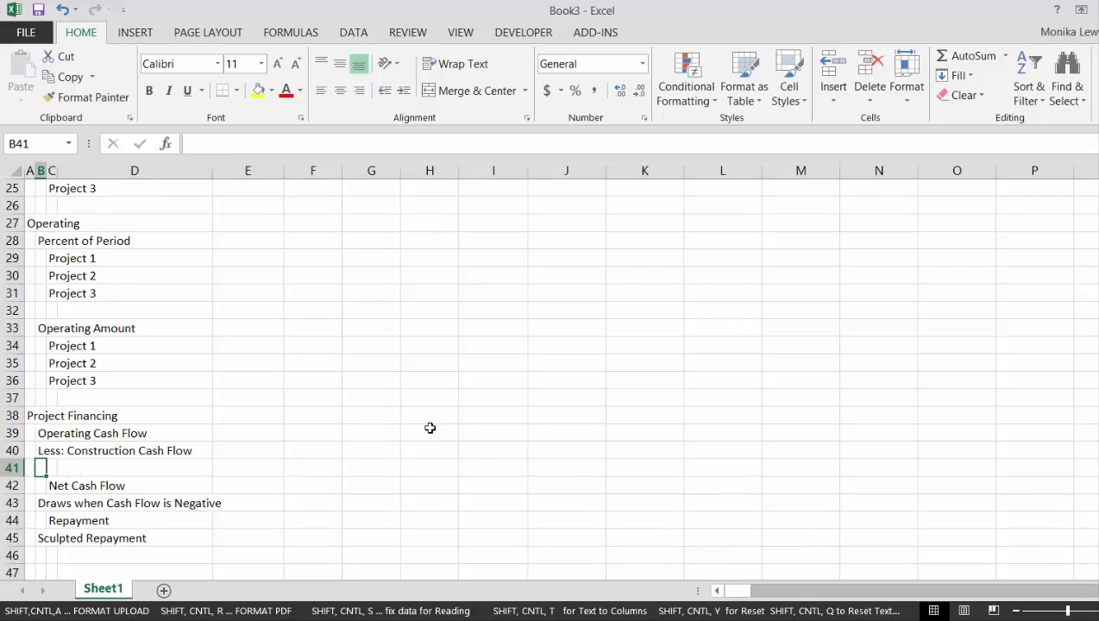
type("Less: In")
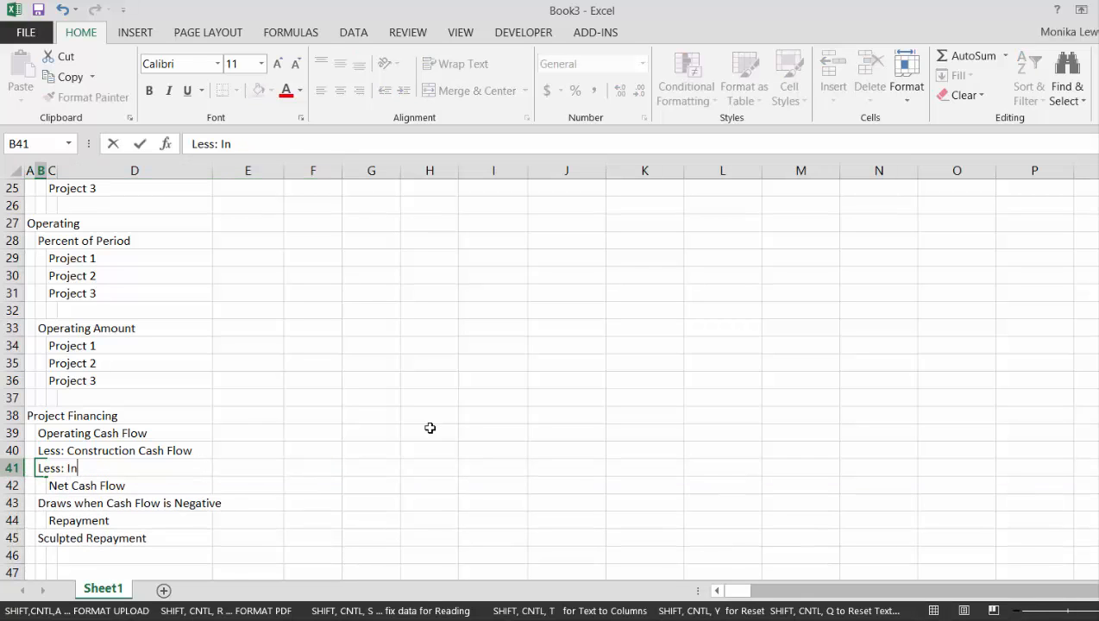
type("terest Paid")
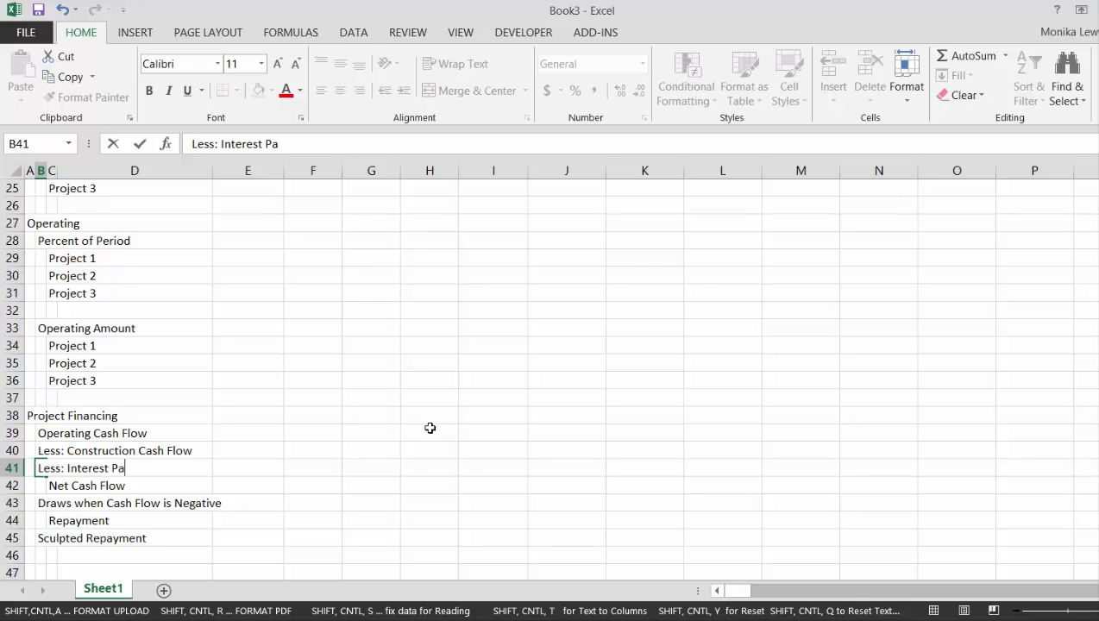
key("Return")
Move the Project Financing labels in B39:B45 one column over into column C
key("Up")
key("Up")
key("Up")
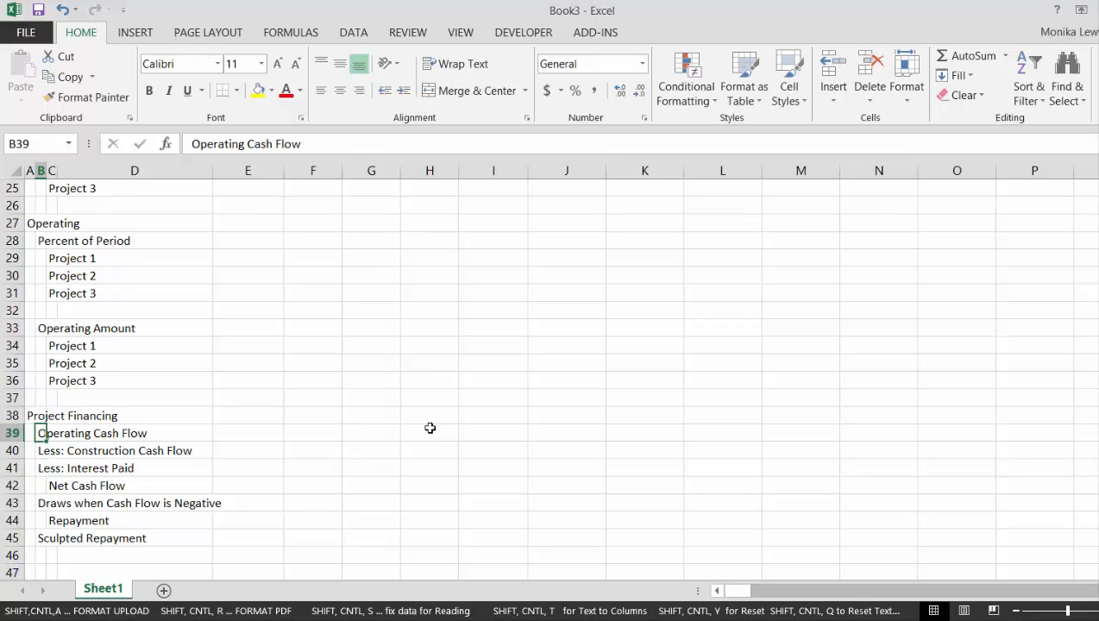
key("Up")
key("Left")
key("Down")
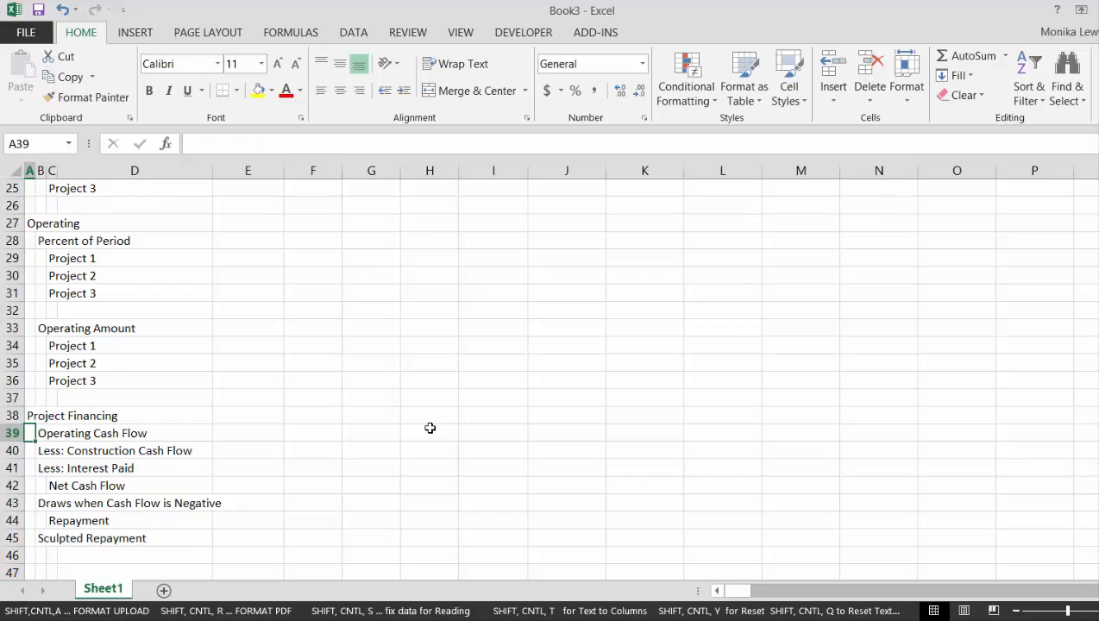
key("Right")
key("shift+Down")
key("shift+Down")
key("shift+Down")
key("shift+Down")
key("shift+Down")
key("shift+Down")
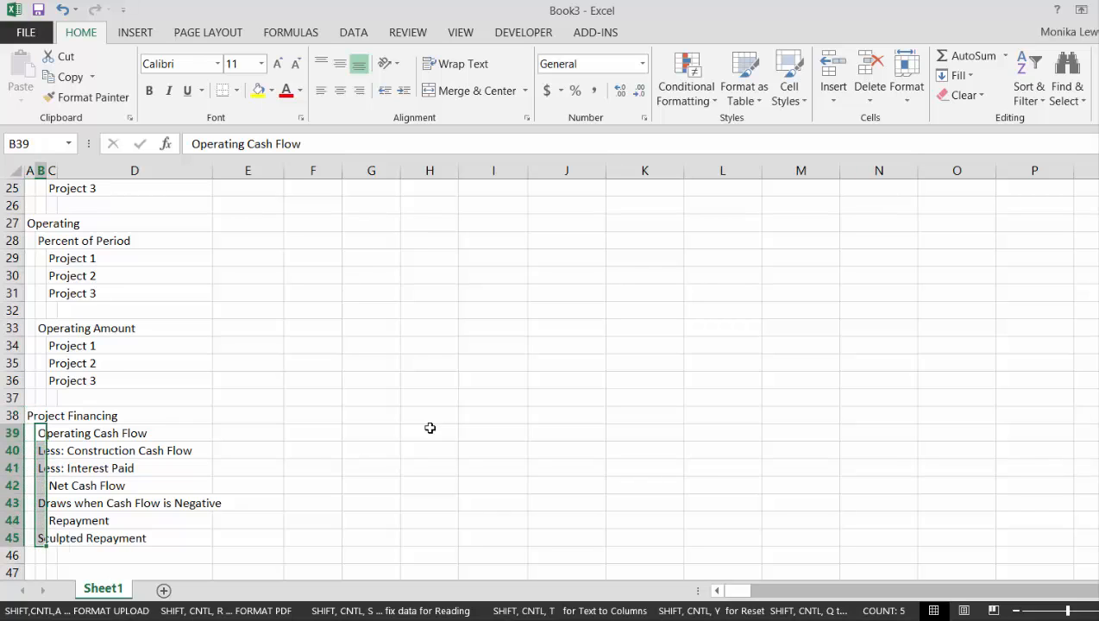
key("ctrl+x")
key("Right")
key("ctrl+v")
Insert five blank rows above the Operating Cash Flow line, starting at row 39
key("Left")
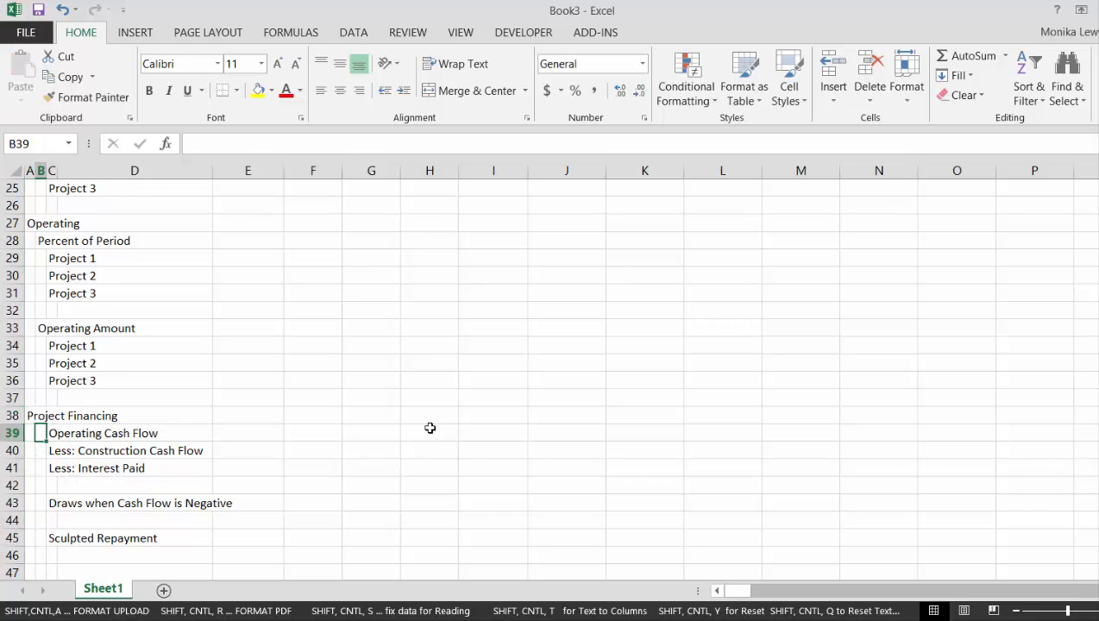
key("shift+space")
key("ctrl+shift+plus")
key("ctrl+shift+plus")
key("ctrl+shift+plus")
key("ctrl+shift+plus")
key("ctrl+shift+plus")
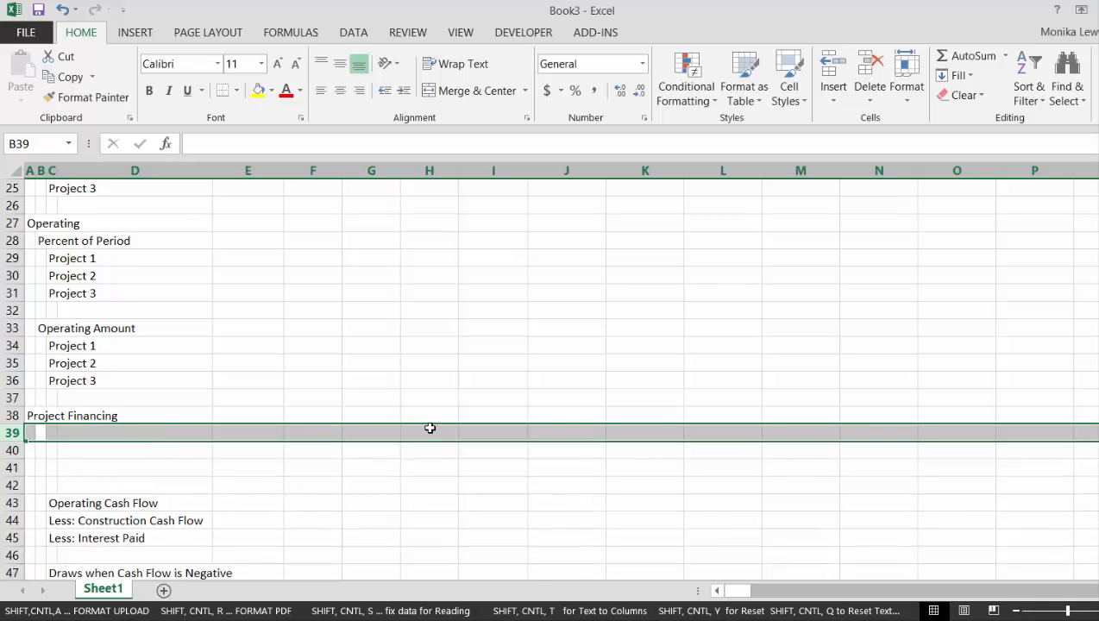
Enter the subheading Debt Balance in B39 under Project Financing
key("Right")
key("Left")
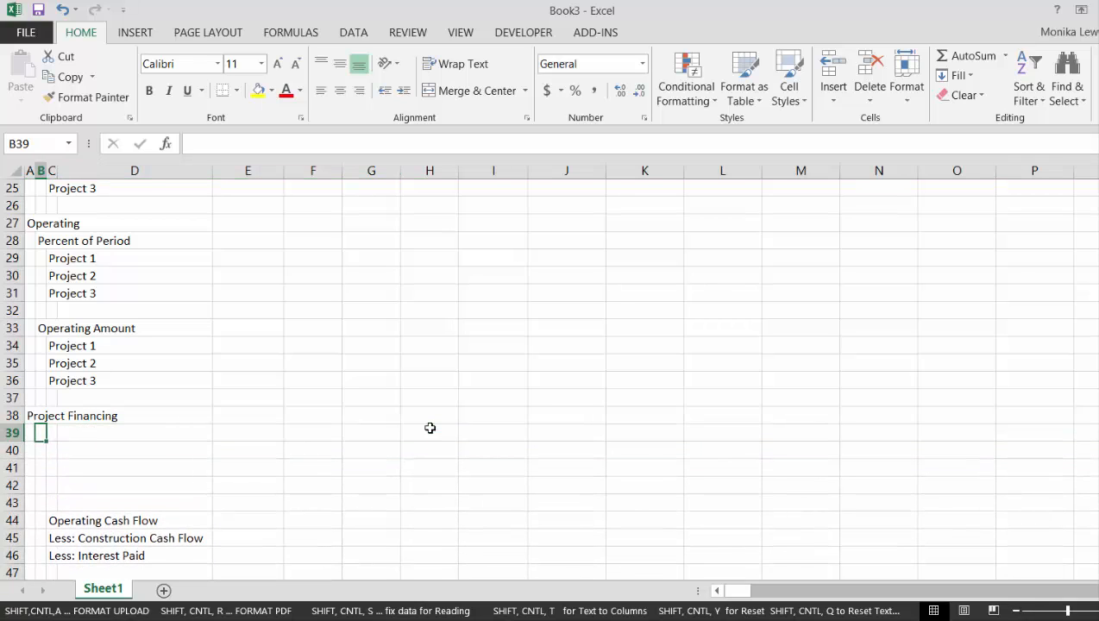
type("Debt Balance")
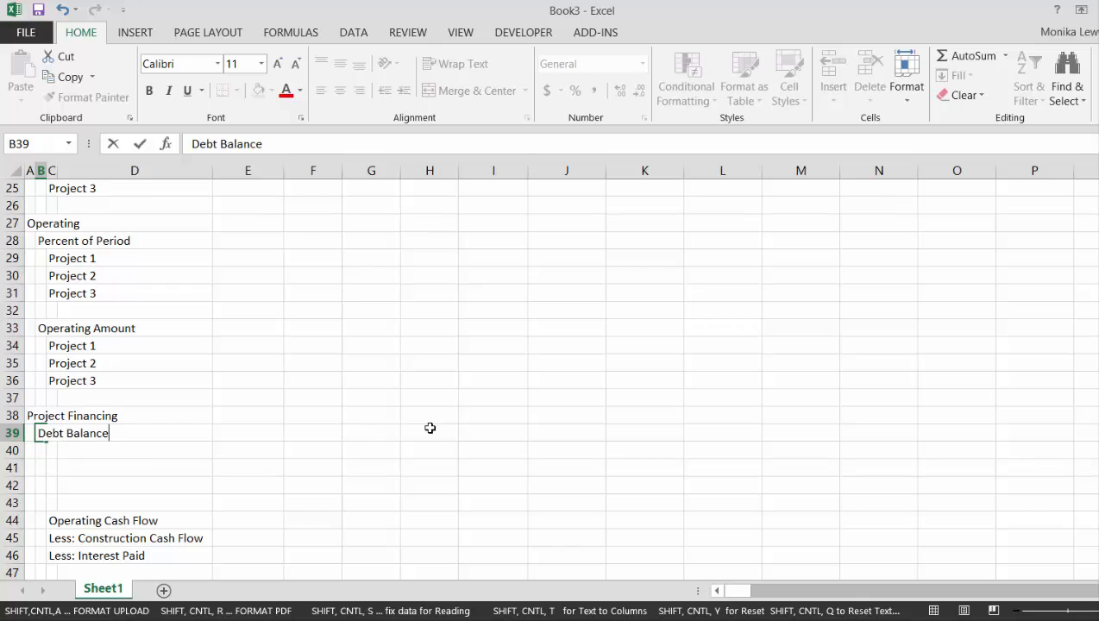
key("Return")
Enter the indented labels Opening Balance in C40 and Add: Draws in C41 under Debt Balance
key("Right")
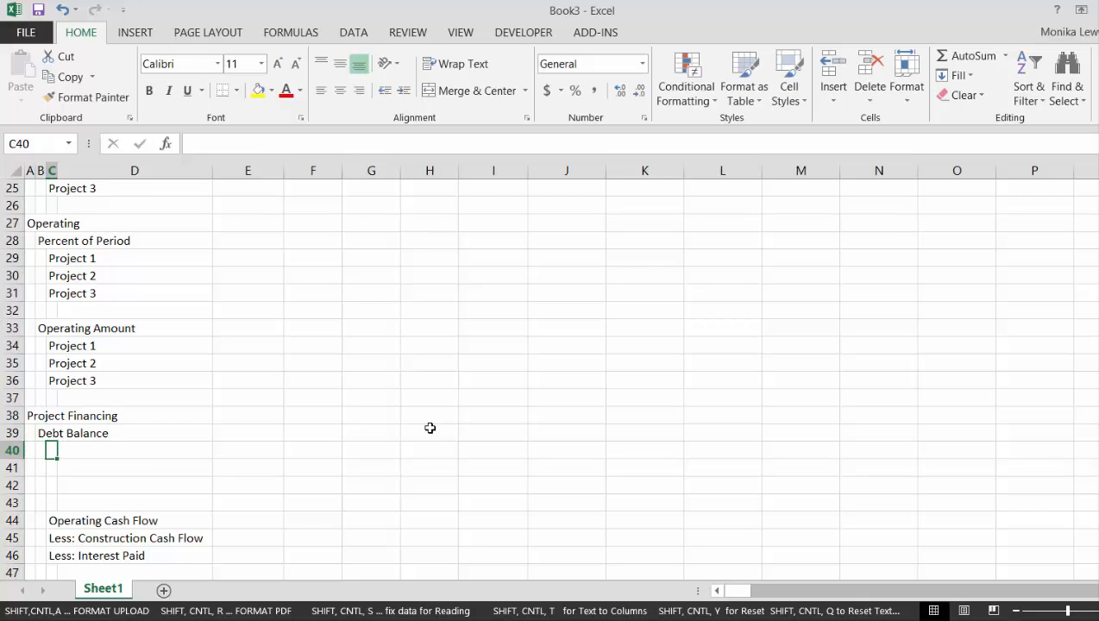
type("Opening ")
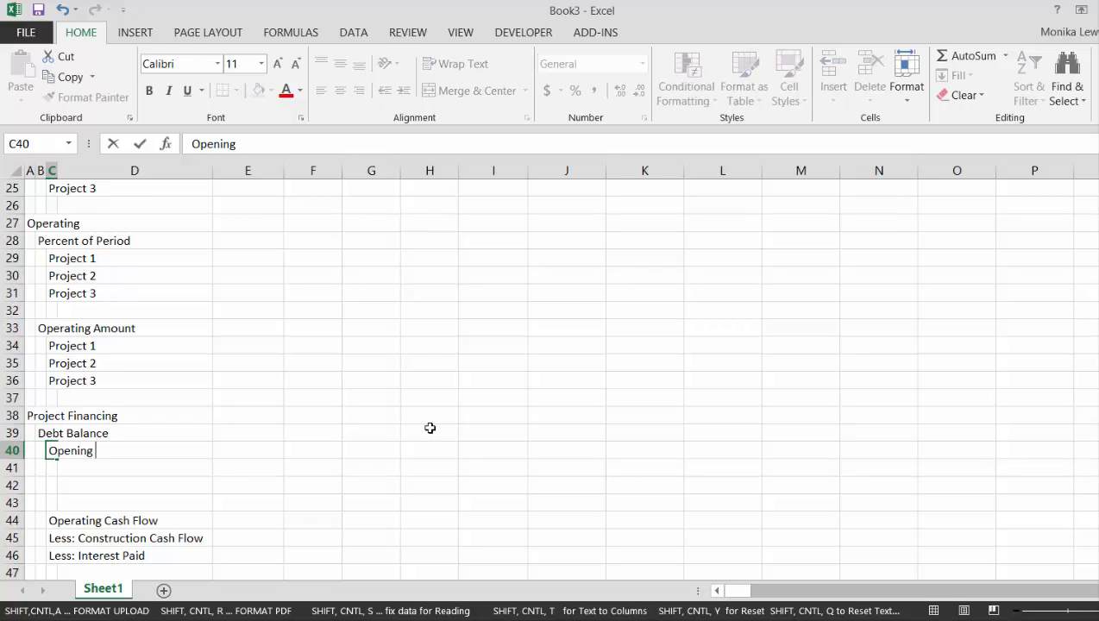
type("Balance")
key("Return")
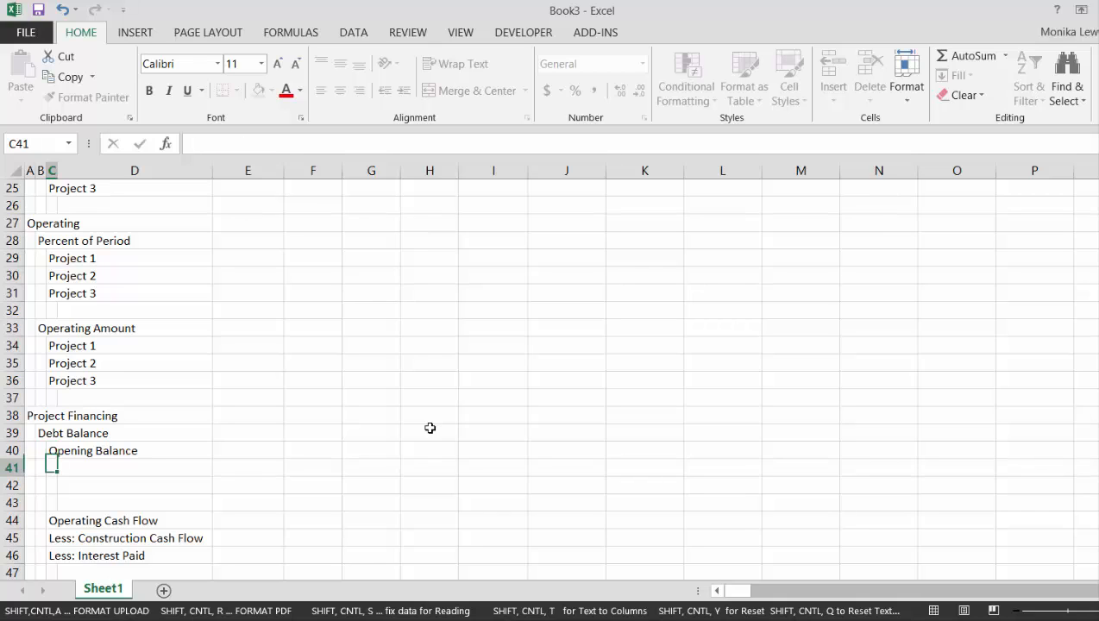
type("Add: Draw")
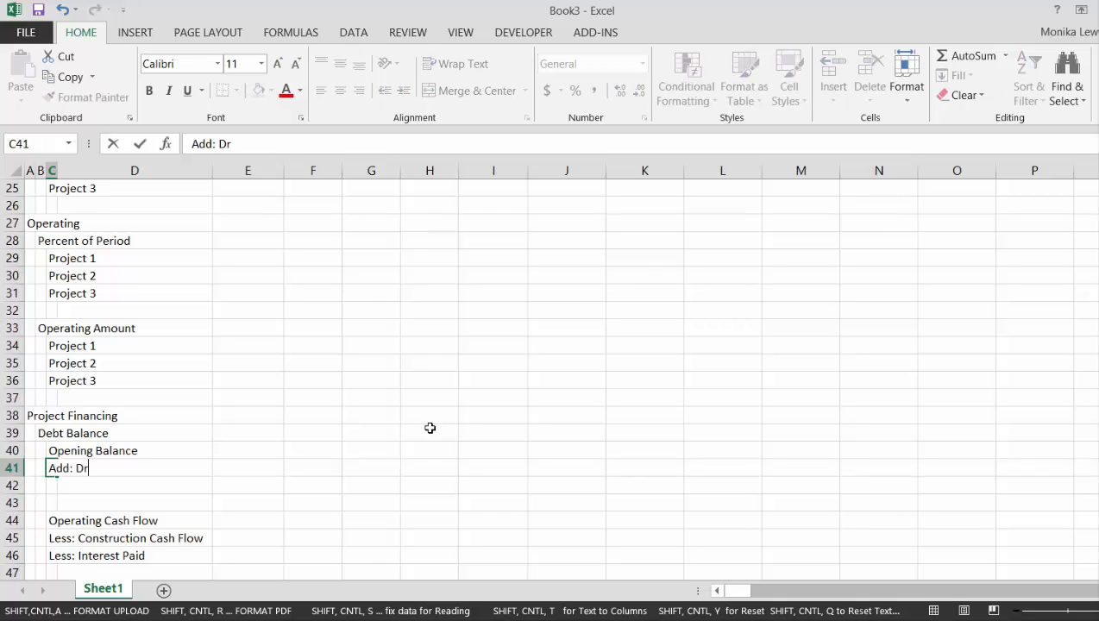
key("BackSpace")
type("aws")
key("Return")
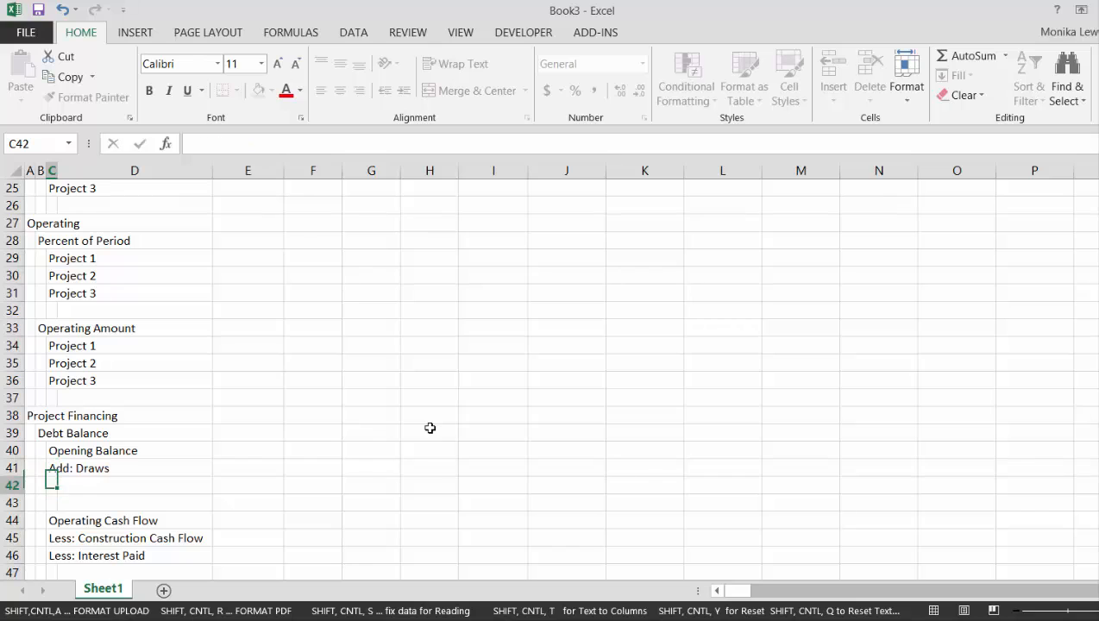
Enter the label Less: Repayments in C42 beneath the draws line
type("Less: Repayments")
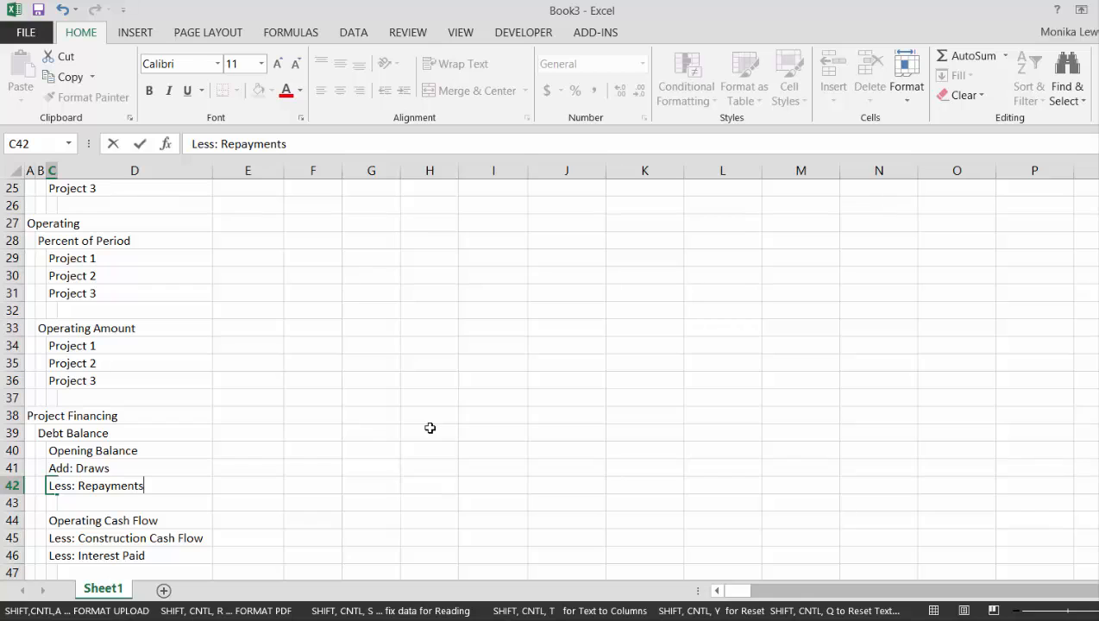
key("Return")
Insert two more blank rows at row 43, below the repayments line
key("shift+space")
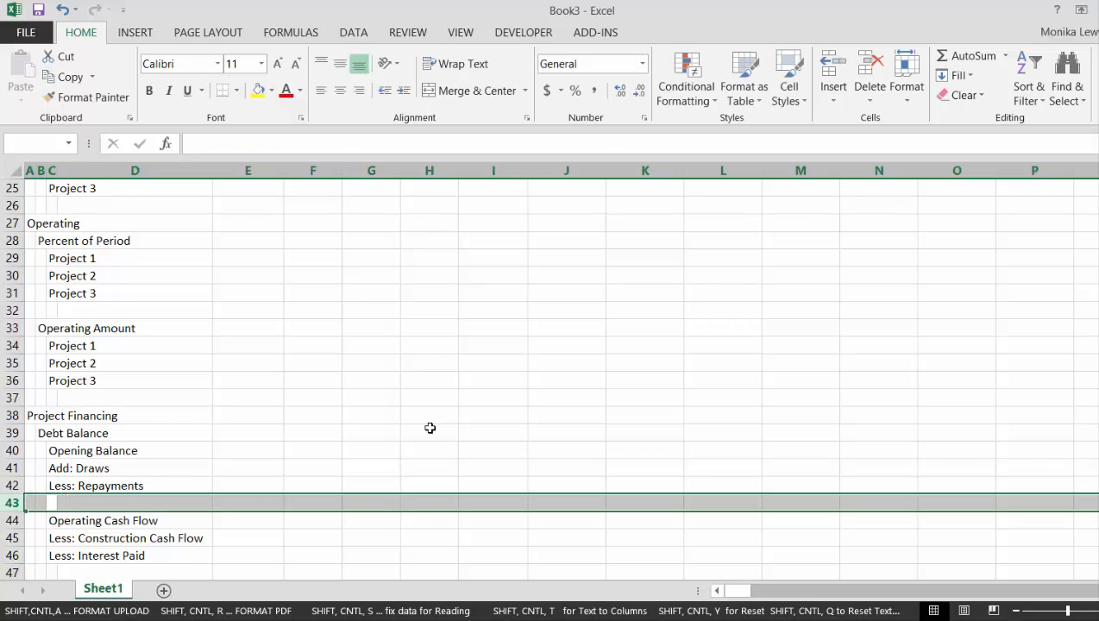
key("ctrl+shift+plus")
key("ctrl+shift+plus")
Enter the labels Closing Balance in C43 and Interest in C44 to finish the debt balance block
key("Right")
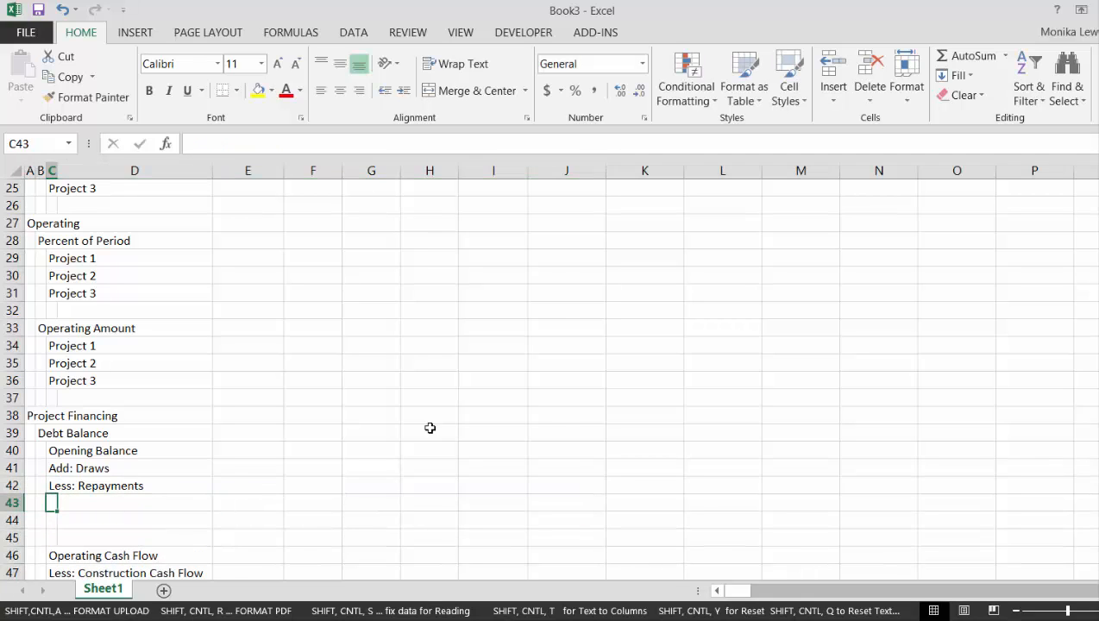
type("Cl")
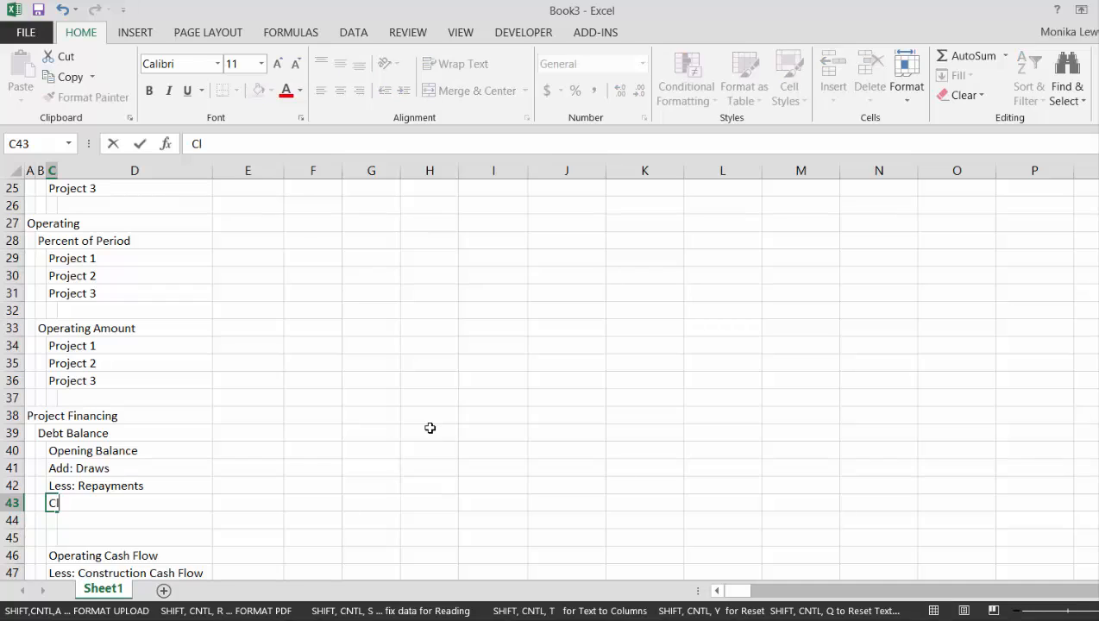
type("osing Balance")
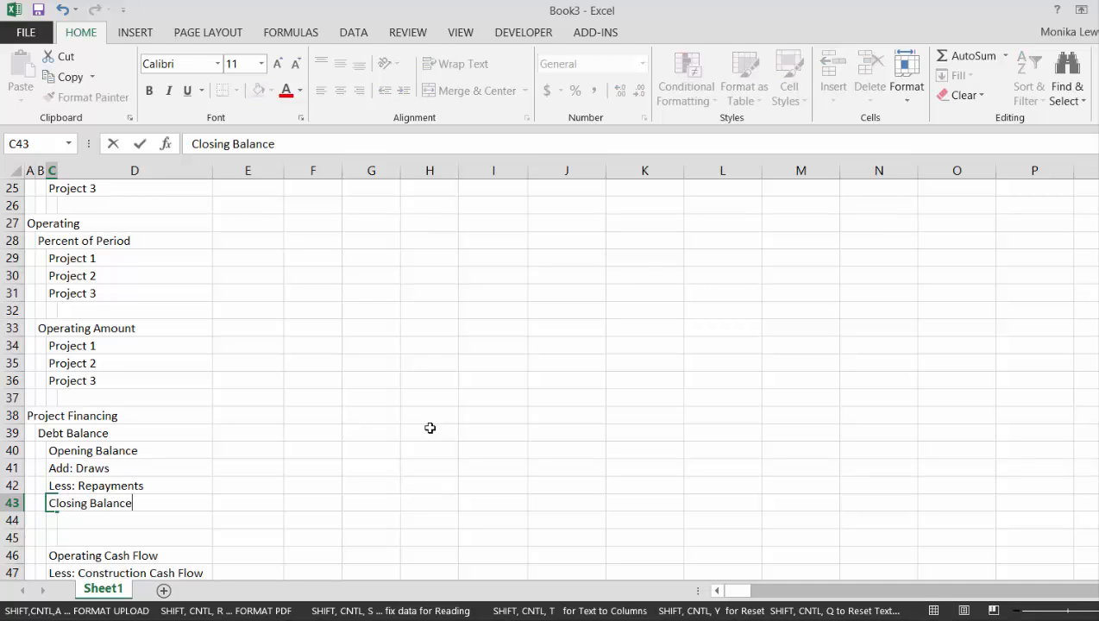
key("Return")
type("Interest")
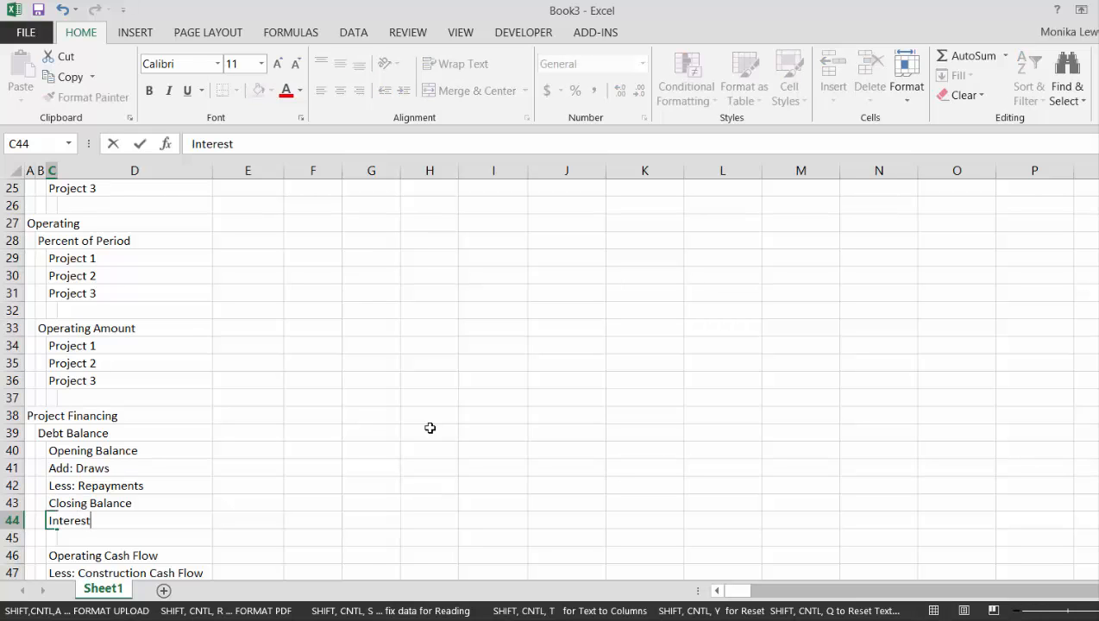
key("Return")
Enter the indented label Net Cash Flow in D49 beneath the interest paid line
key("Down")
key("Down")
key("Down")
key("Down")
key("Down")
key("Down")
key("Down")
key("Down")
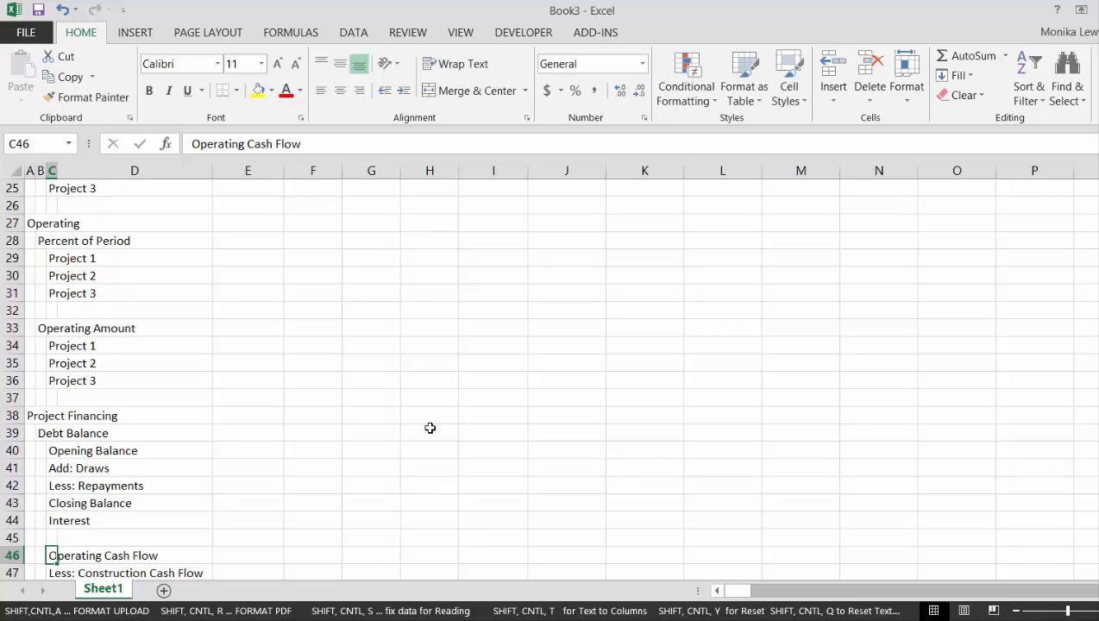
key("Down")
key("Down")
key("Down")
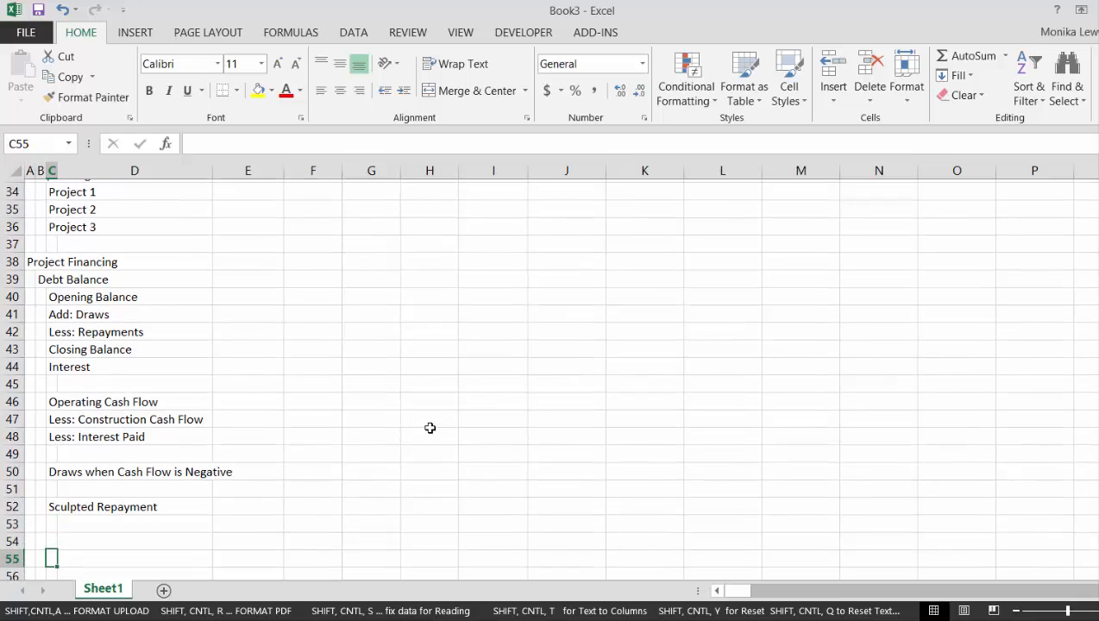
key("Up")
key("Up")
key("Up")
key("Up")
key("Up")
key("Up")
key("Up")
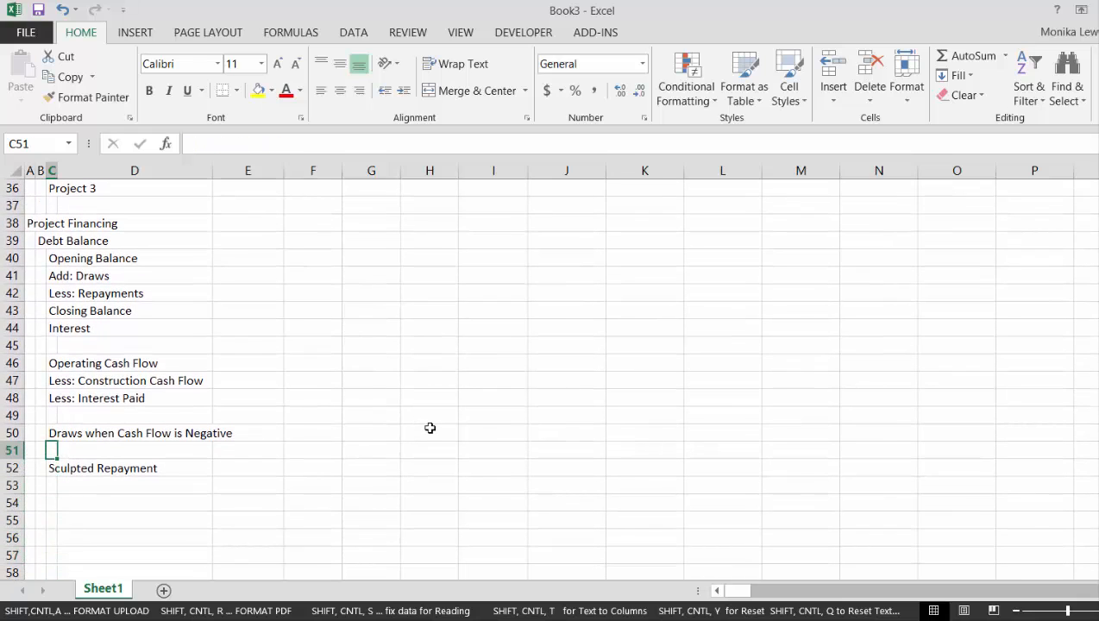
key("Right")
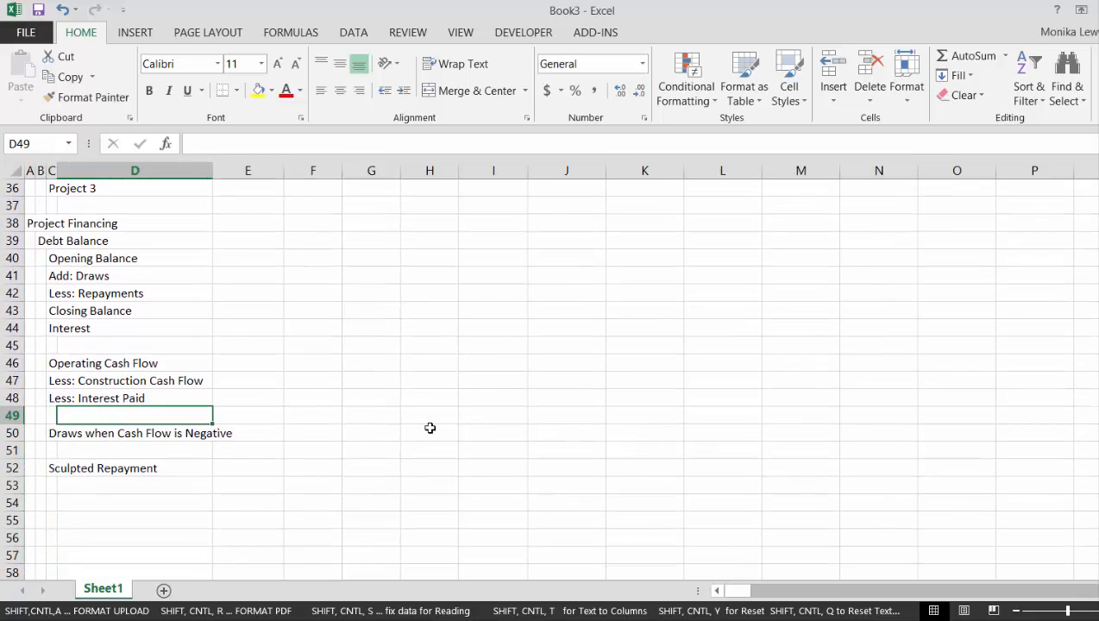
type("Net")
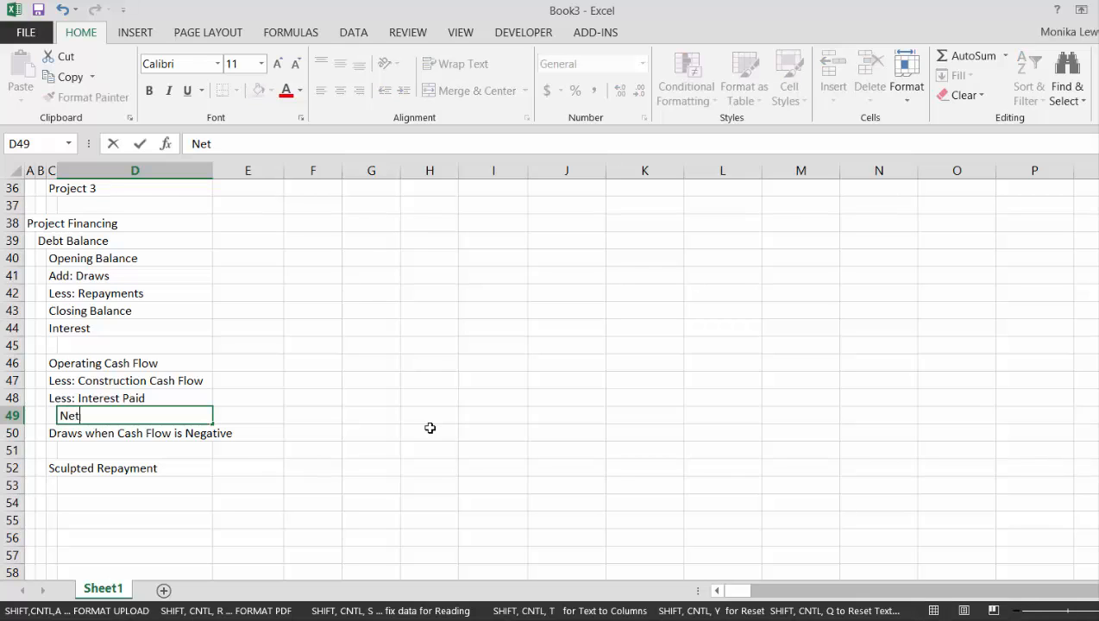
type(" Cash Flow")
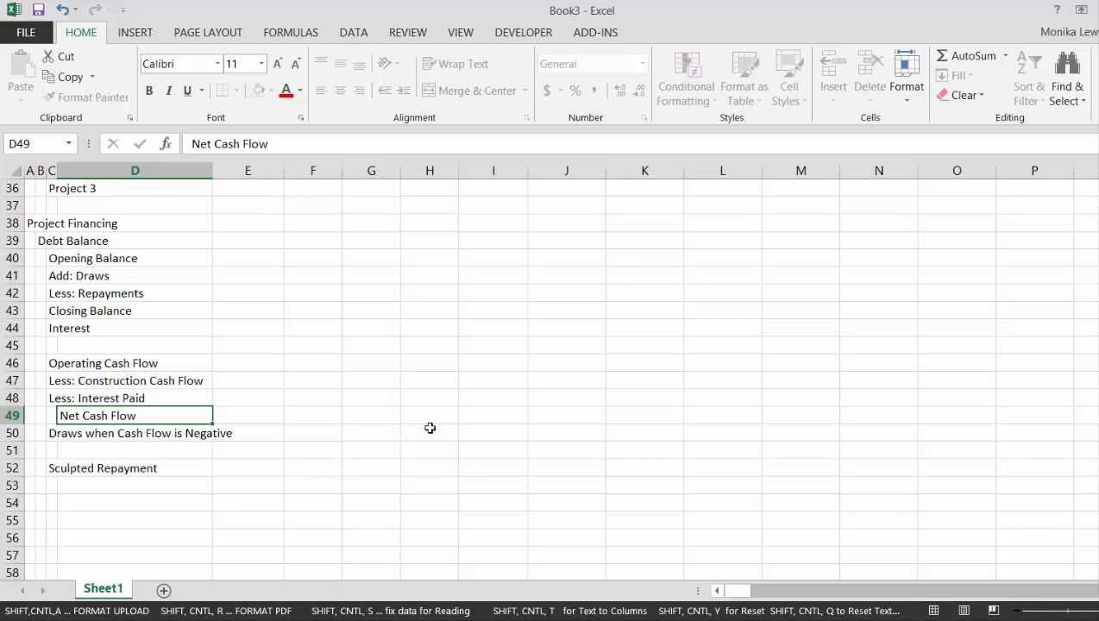
key("Return")
key("Down")
key("Left")
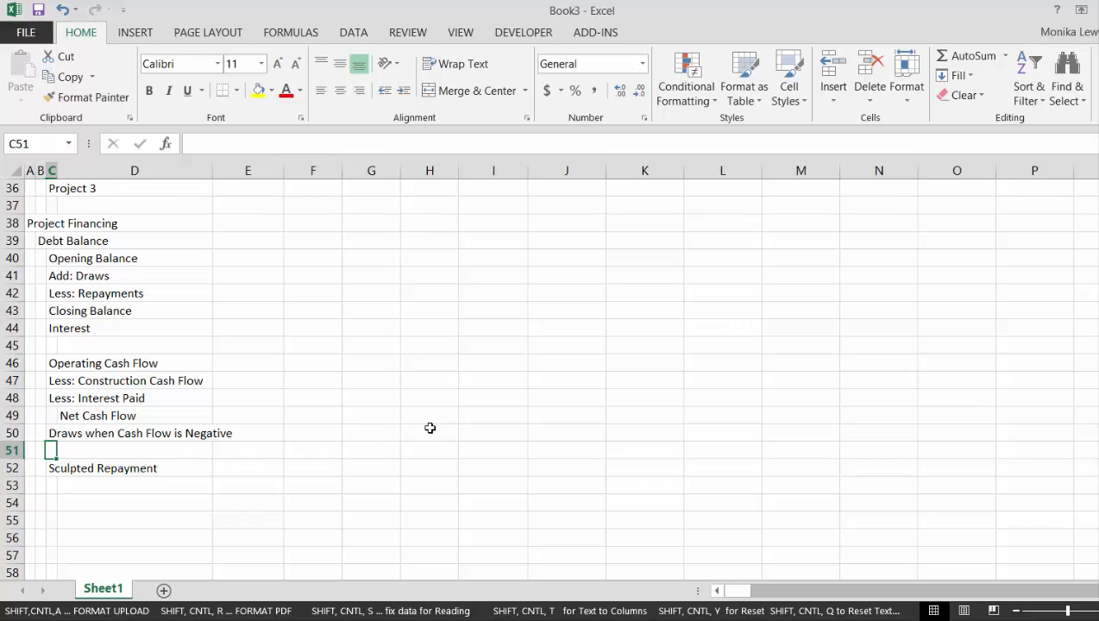
Enter the indented label Cash Flow for Repayment in D51 beneath the draws line
key("Right")
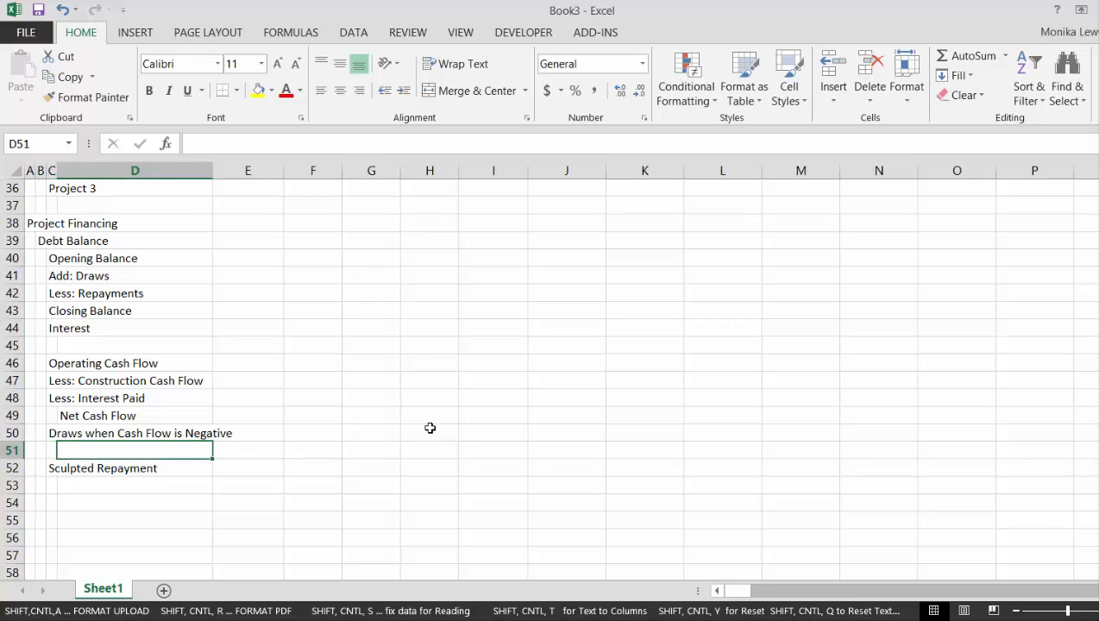
type("Cash Flow f")
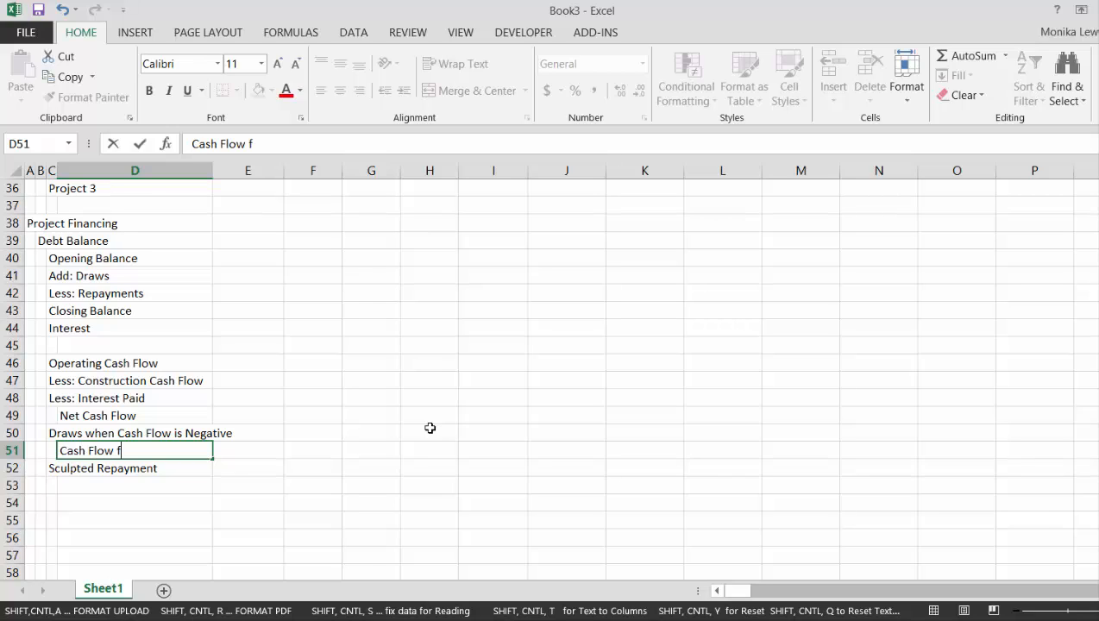
type("or Repayment")
key("ctrl+Return")
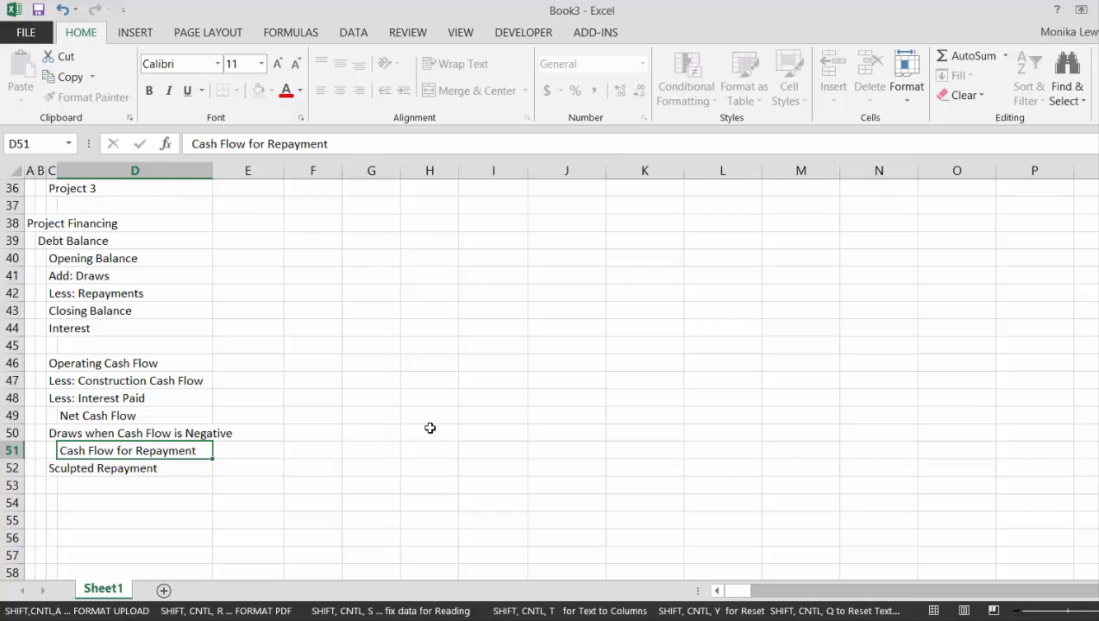
Enter the indented label Cash Flow After Repayment in D53 beneath the Sculpted Repayment line
key("Down")
key("Left")
key("Down")
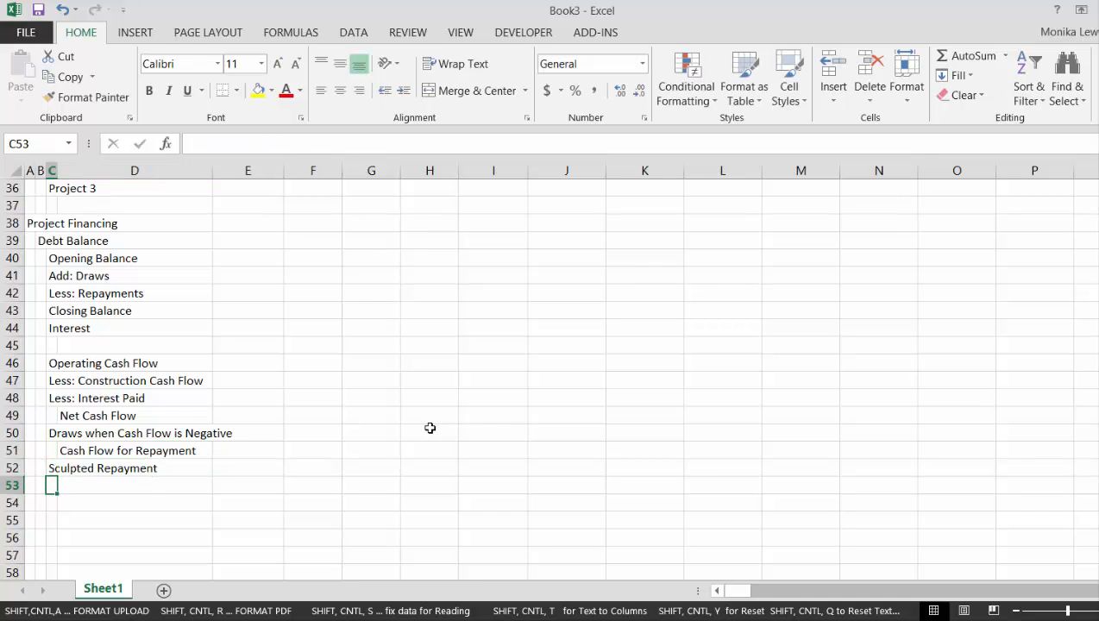
key("Right")
key("Left")
key("Right")
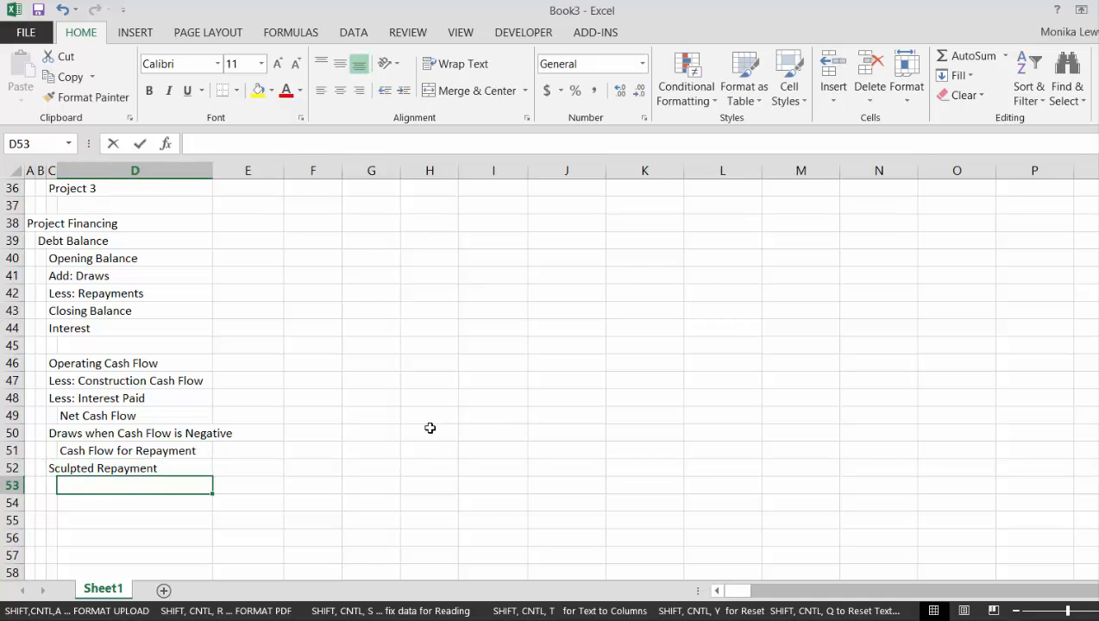
type("Casg")
key("BackSpace")
type("h Flow ")
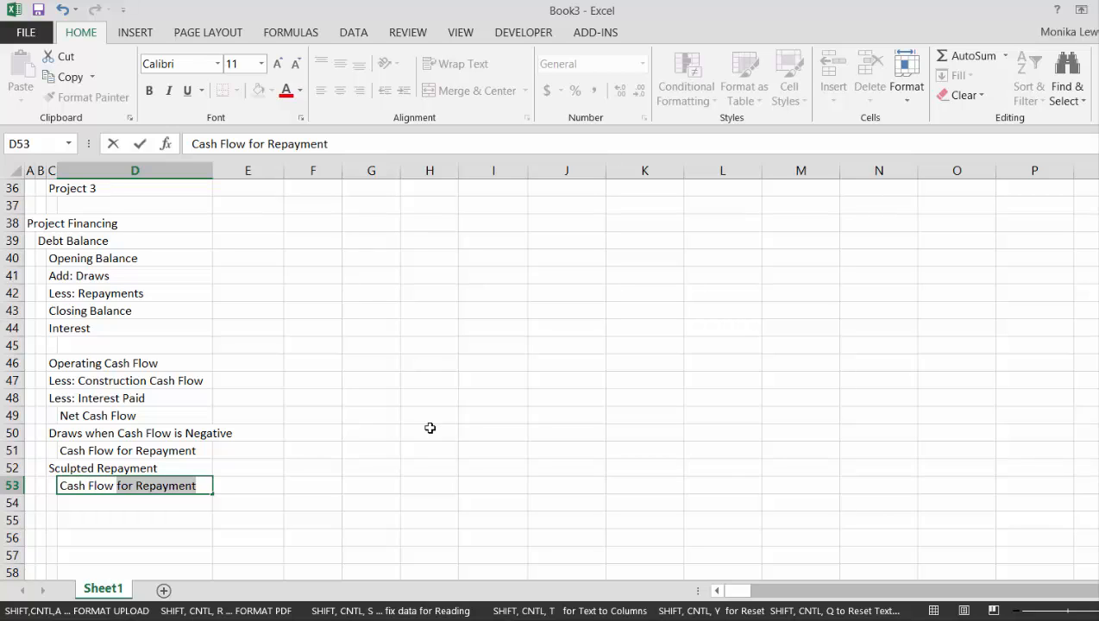
type("After")
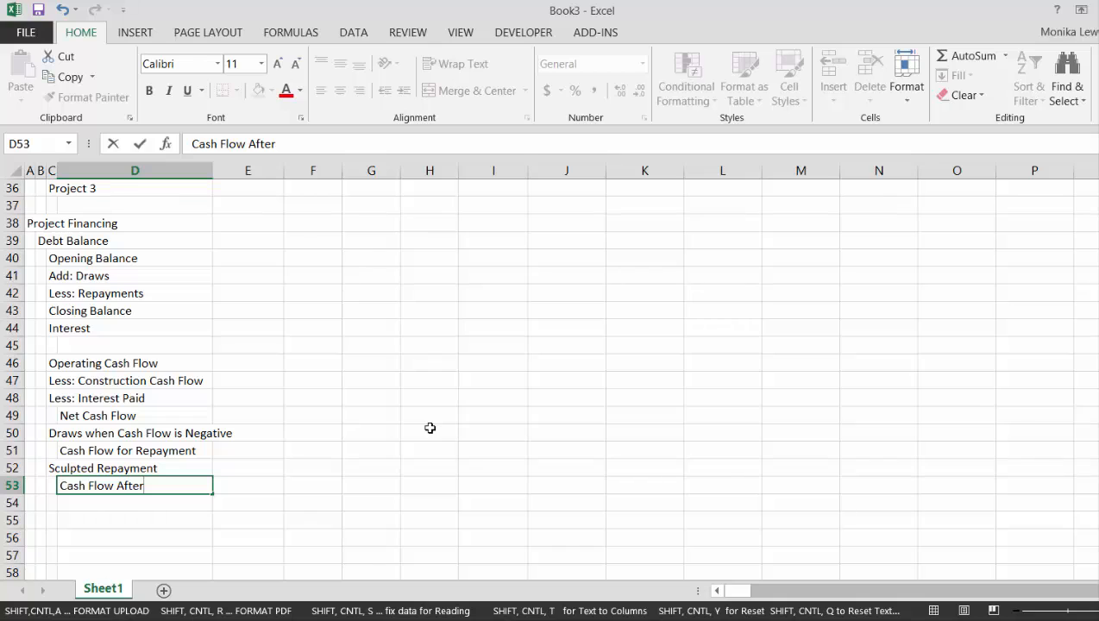
type(" Repayment")
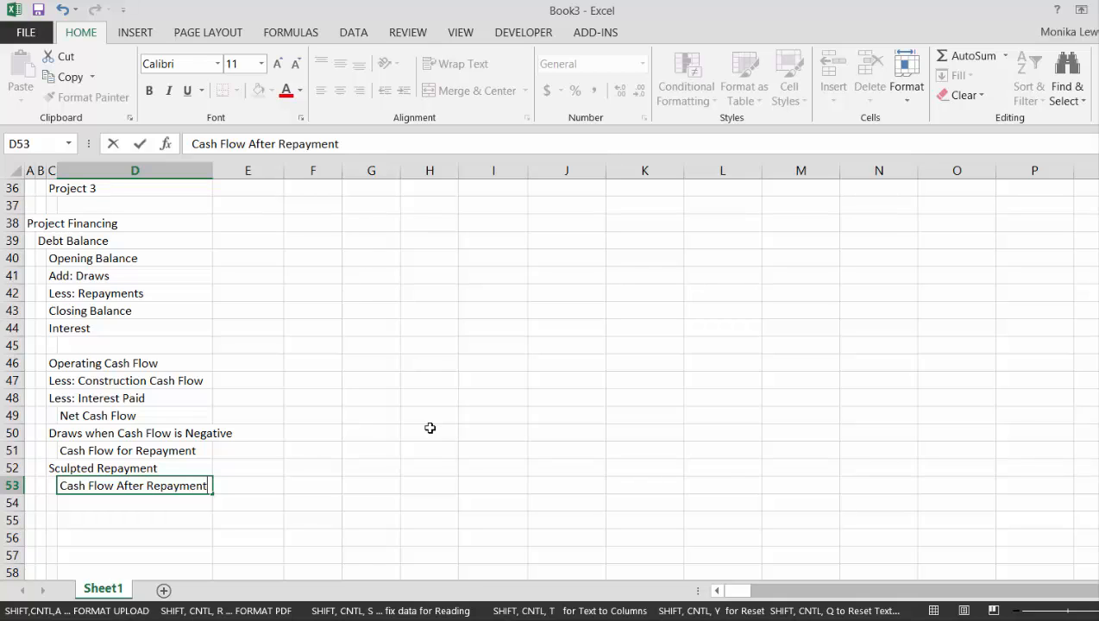
key("Return")
Enter the label Dividends in C54 as the last line of the cash flow block
key("Left")
type("Dividends")
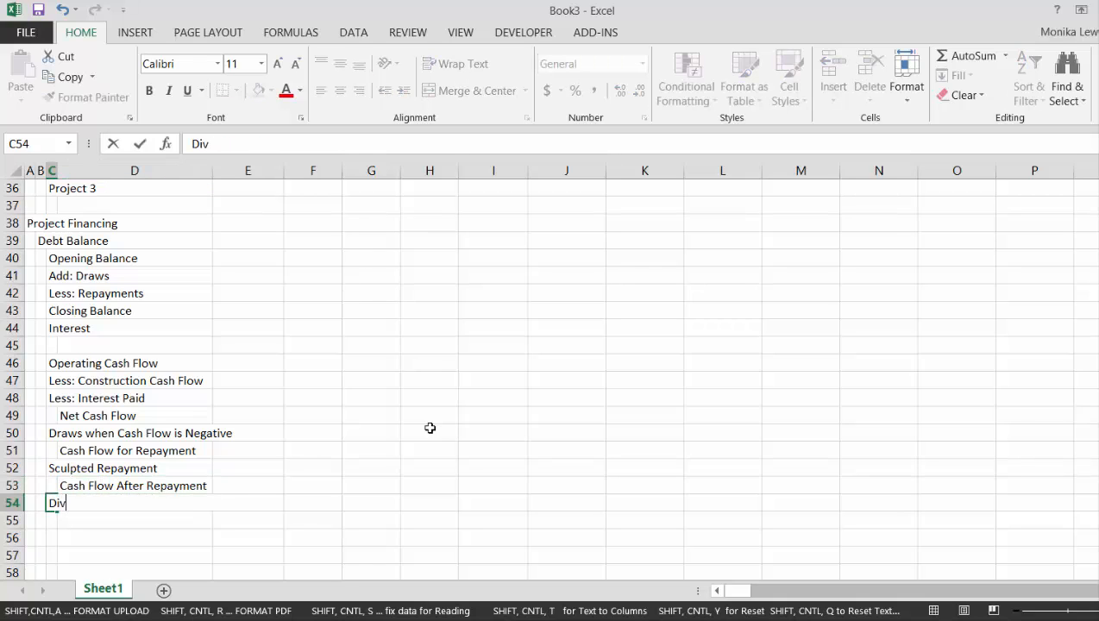
key("Return")
key("Up")
key("Up")
key("Up")
key("Up")
key("Up")
key("Up")
key("Up")
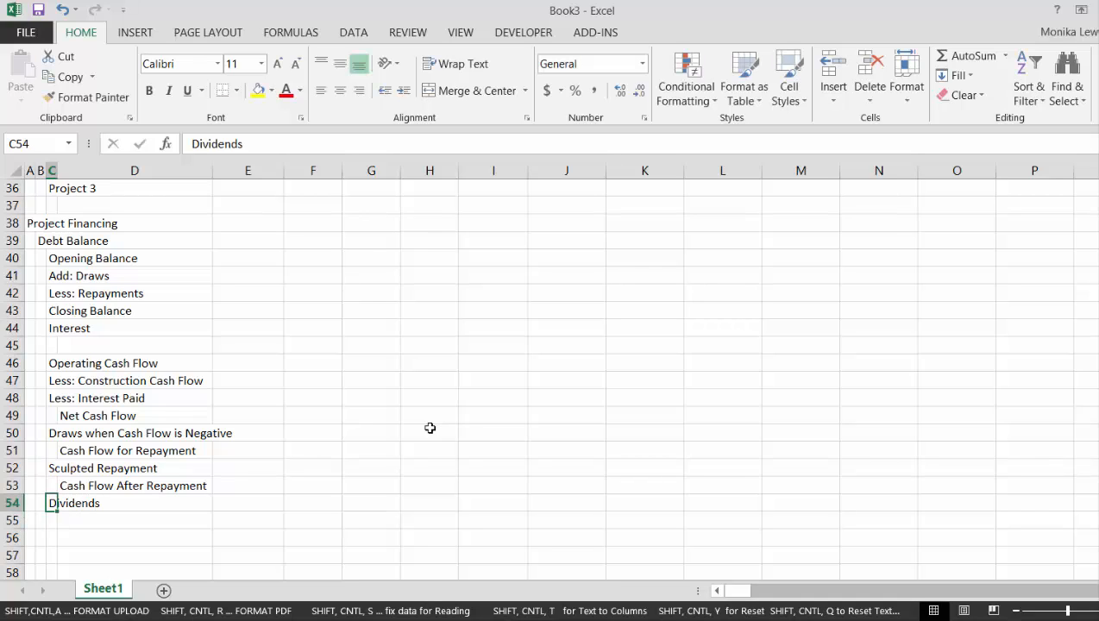
key("Down")
key("Down")
key("Down")
key("Down")
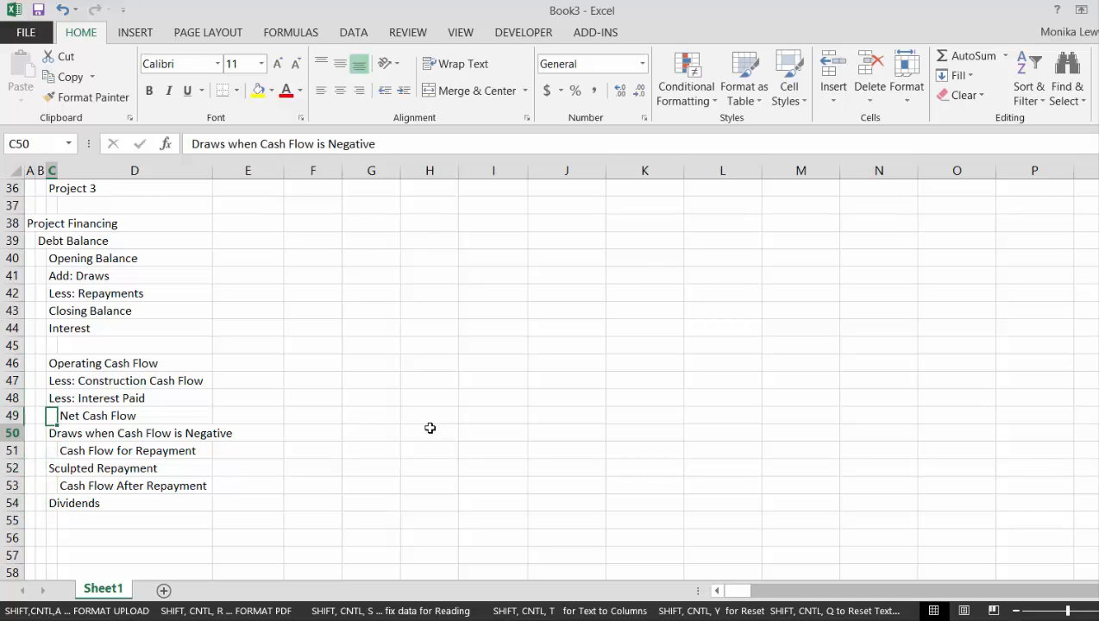
key("Right")
key("Right")
key("Left")
key("Left")
key("Left")
key("Left")
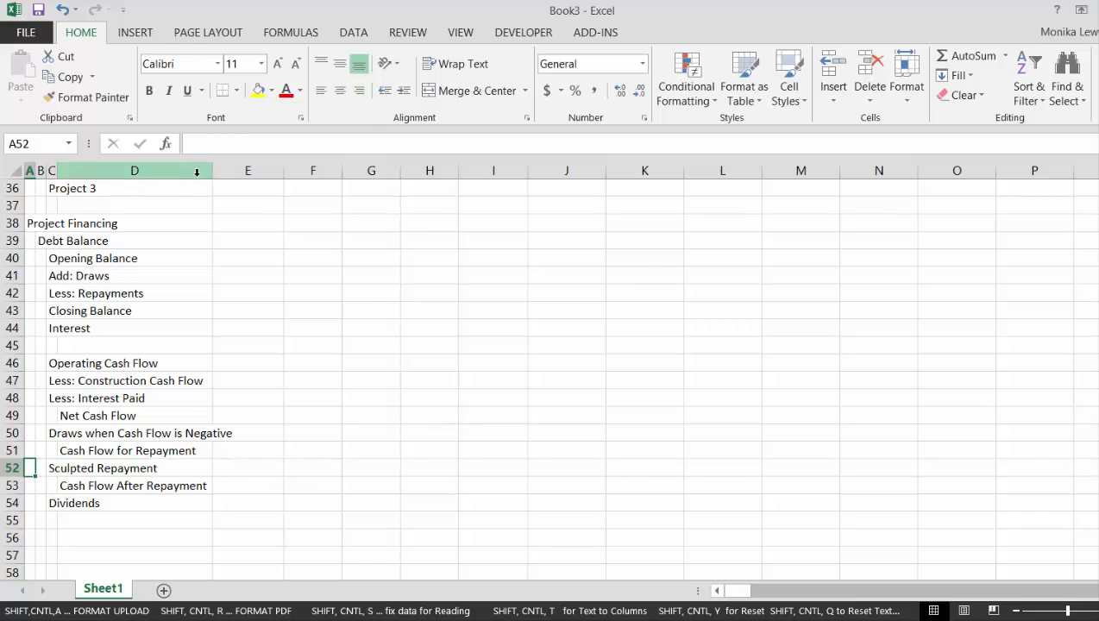
Widen column D so that the label Draws when Cash Flow is Negative fits inside it
left_click_drag(212, 170, 254, 169)
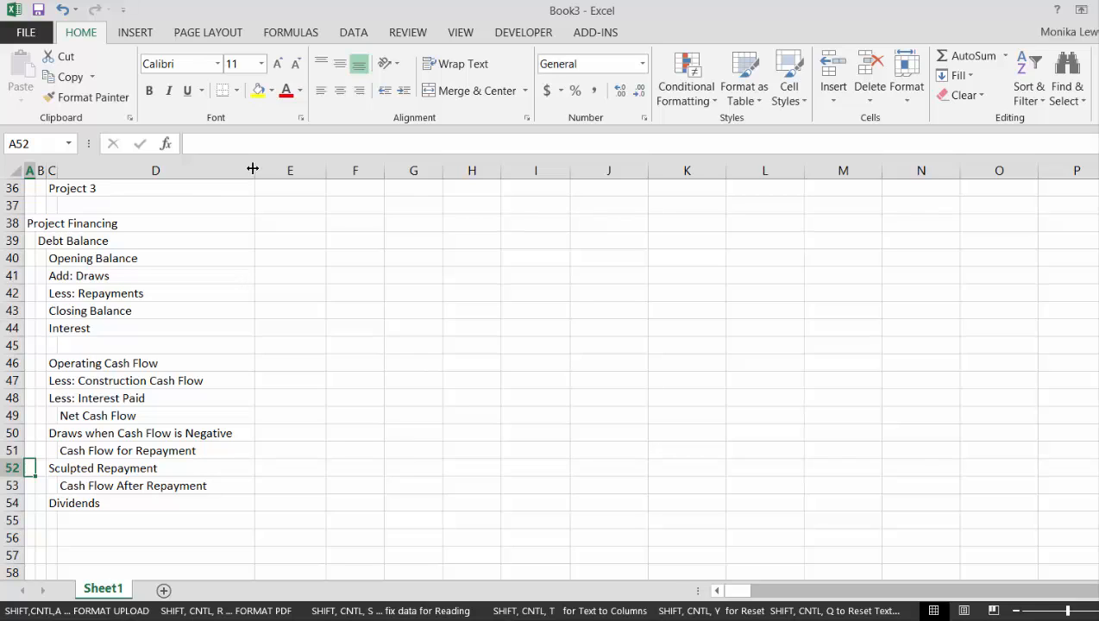
Review the cash flow labels in the Project Financing section and return to the first row of the sheet
key("Up")
key("Up")
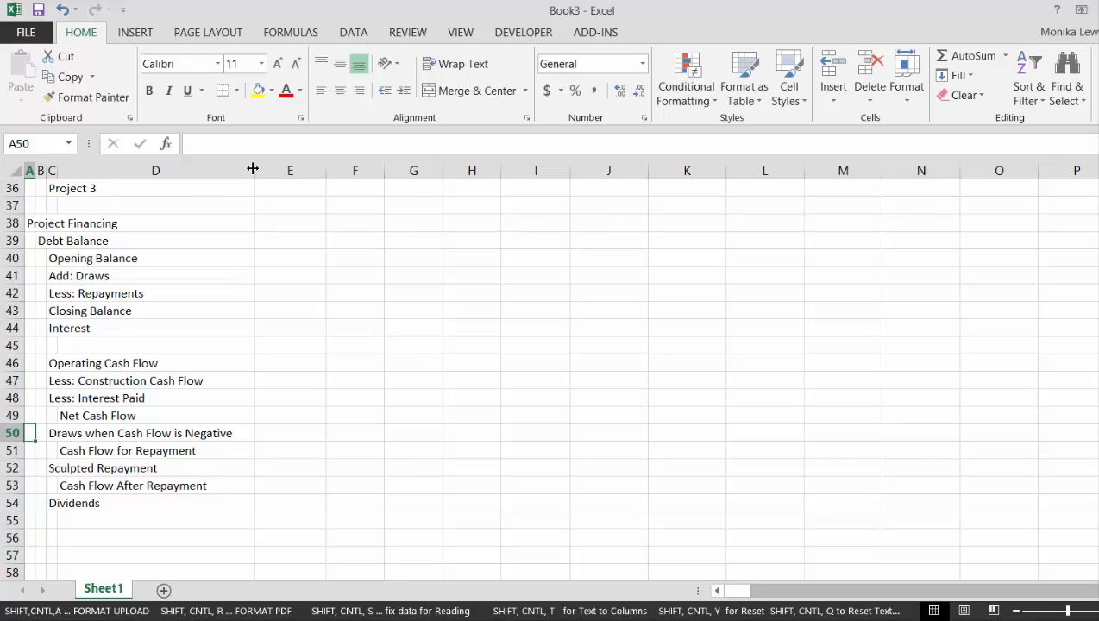
key("Right")
key("Right")
key("Down")
key("Down")
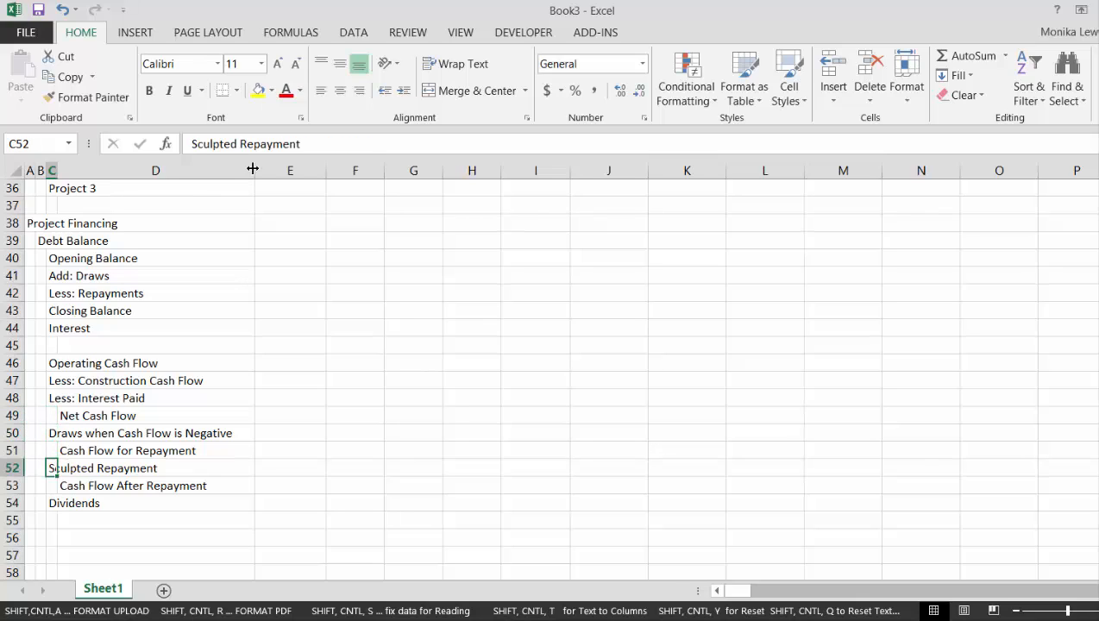
key("Down")
key("Down")
key("Down")
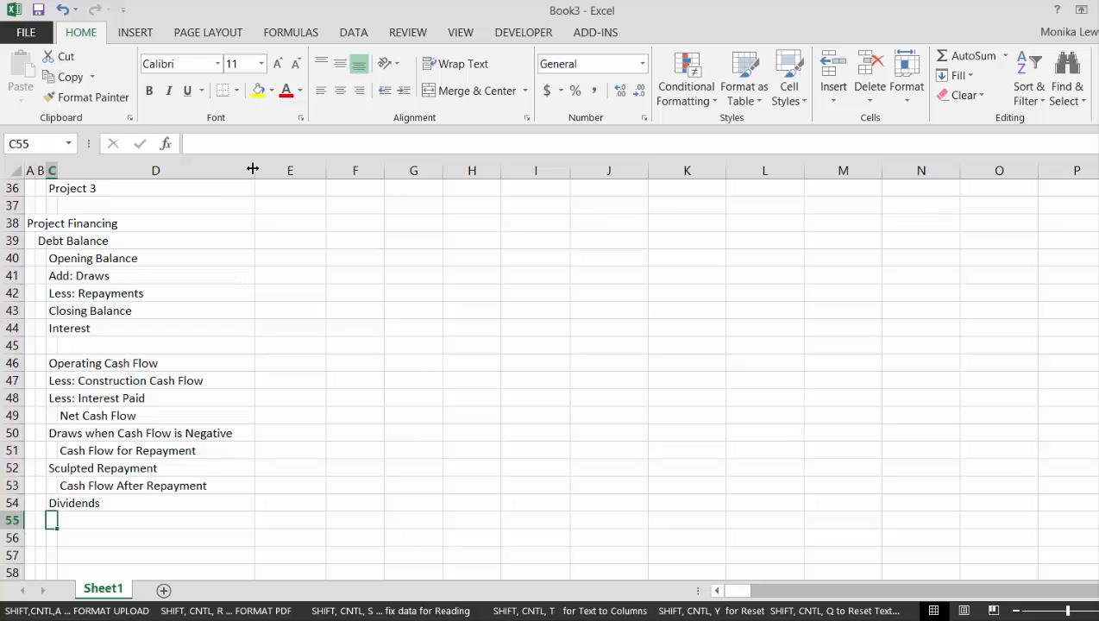
key("Up")
key("Up")
key("Up")
key("Up")
key("Up")
key("Up")
key("Up")
key("Up")
key("Up")
key("Up")
key("Up")
key("Up")
key("Up")
key("Up")
key("Up")
key("Up")
key("Up")
key("Up")
key("Up")
key("Up")
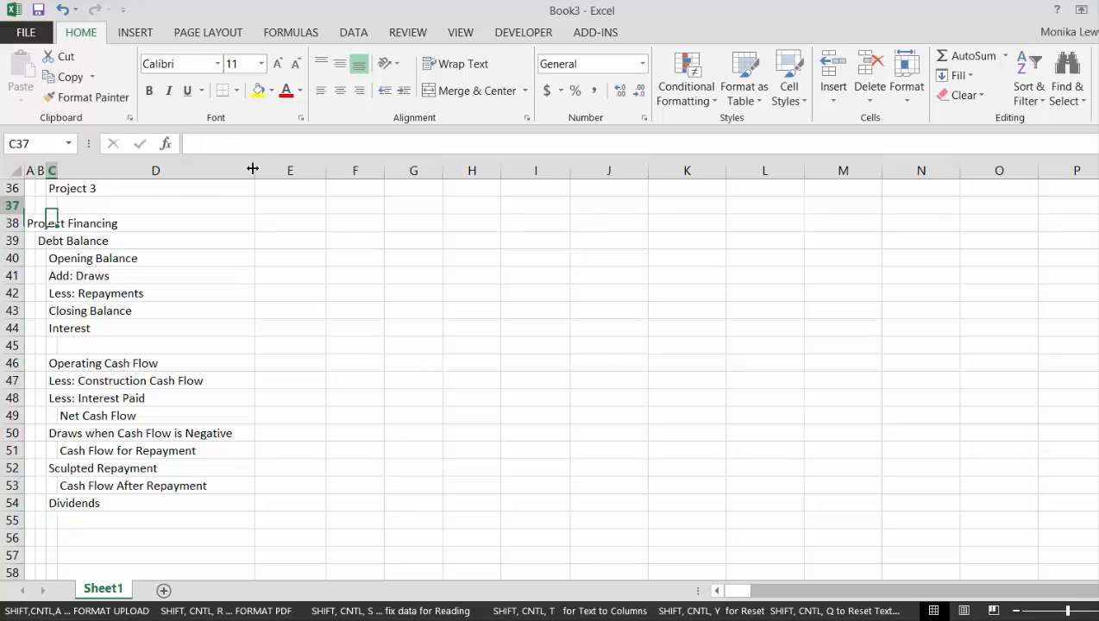
key("Up")
key("Up")
key("Up")
key("Up")
key("Up")
key("Up")
key("Up")
key("Up")
key("Up")
key("Up")
key("Up")
key("Up")
key("Up")
key("Up")
key("Up")
key("Up")
key("Up")
key("Up")
key("Up")
key("Up")
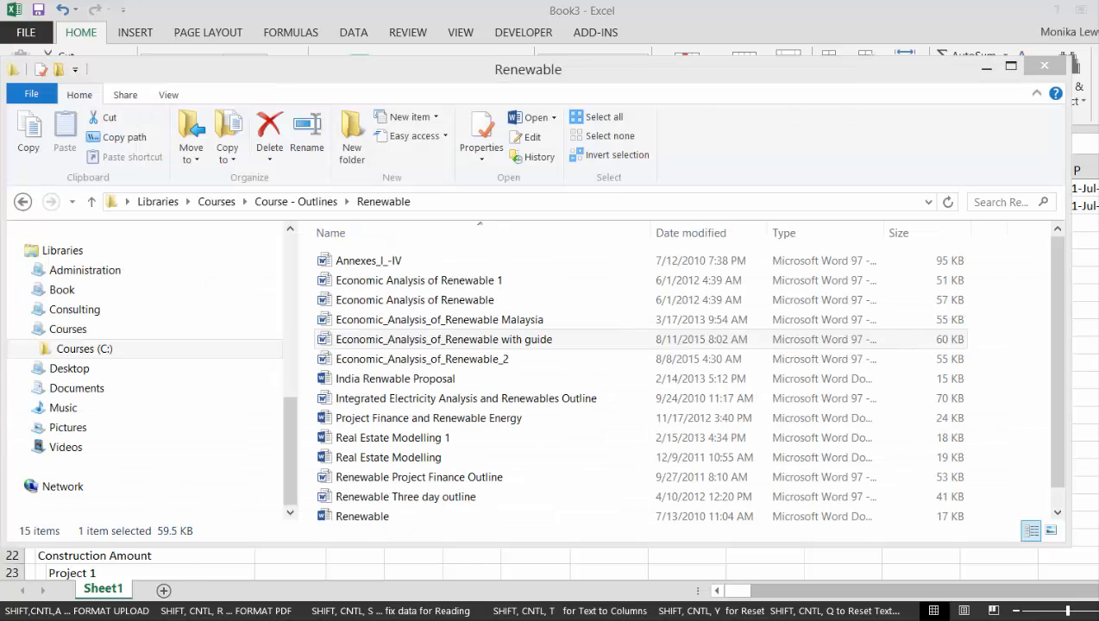
Switch to File Explorer and open the Percent of Time text file in Courses, Chapter 1. Models and Analysis, 12. Excel Utilities (fm)
left_click(148, 617)
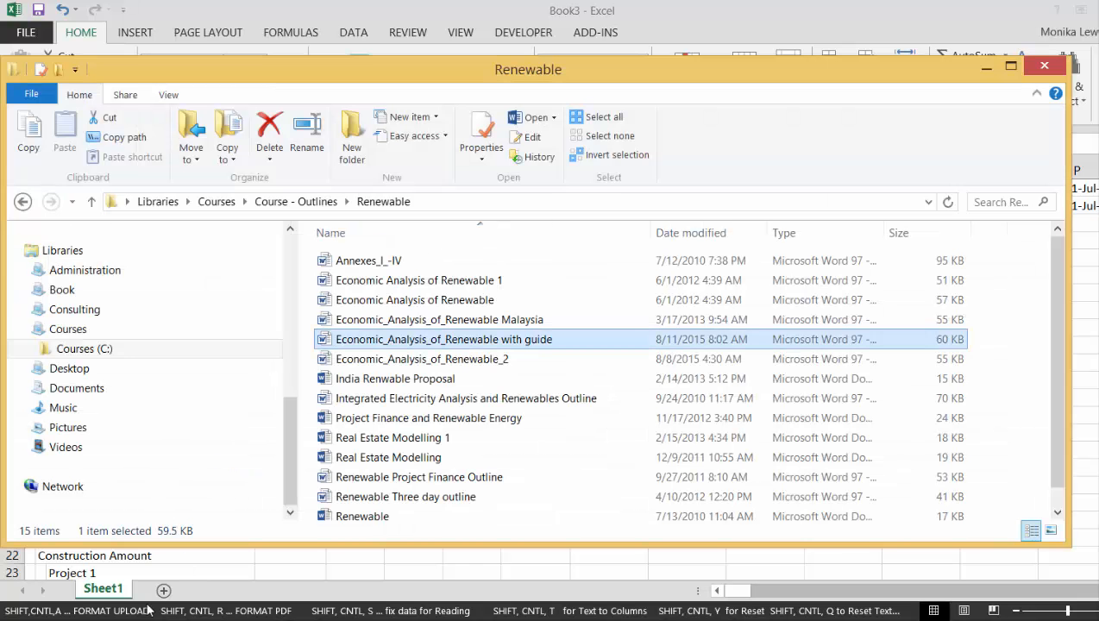
left_click(77, 351)
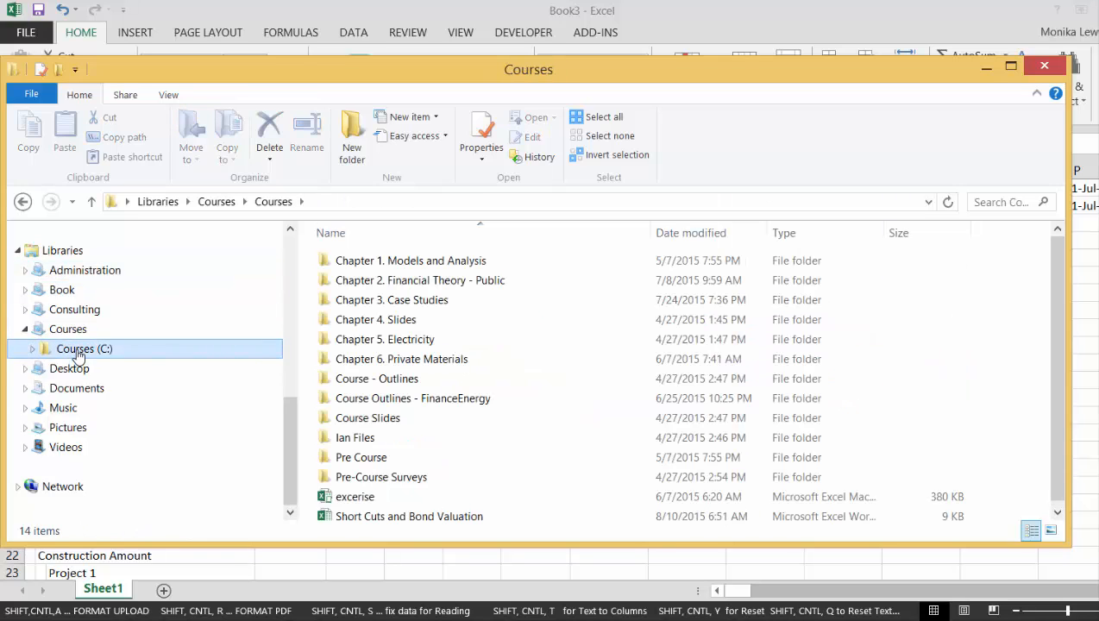
double_click(438, 258)
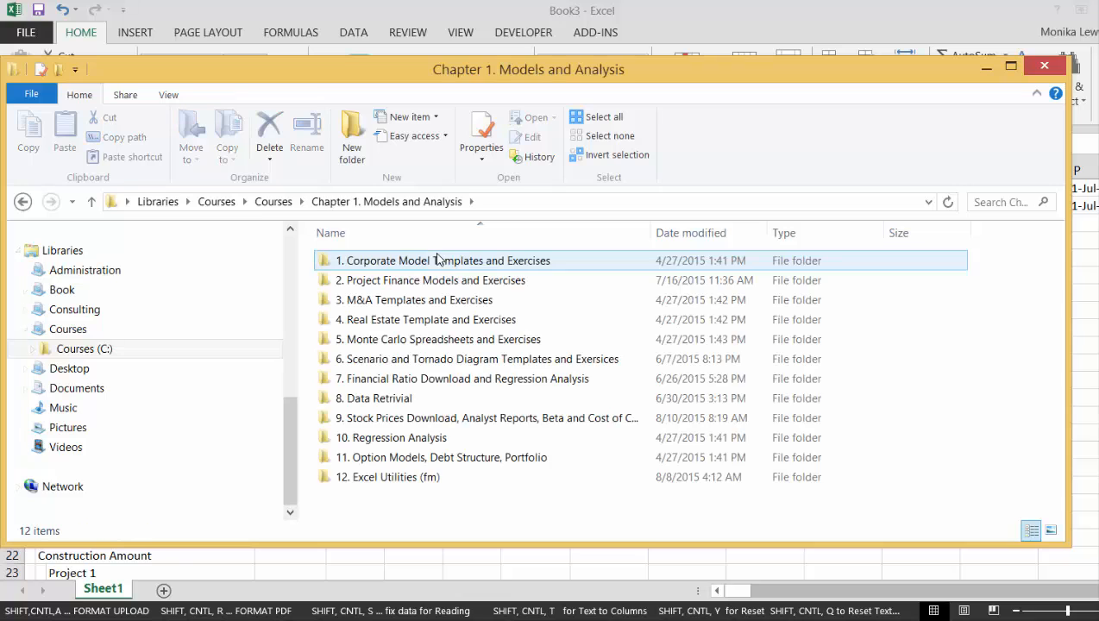
left_click(404, 480)
double_click(404, 480)
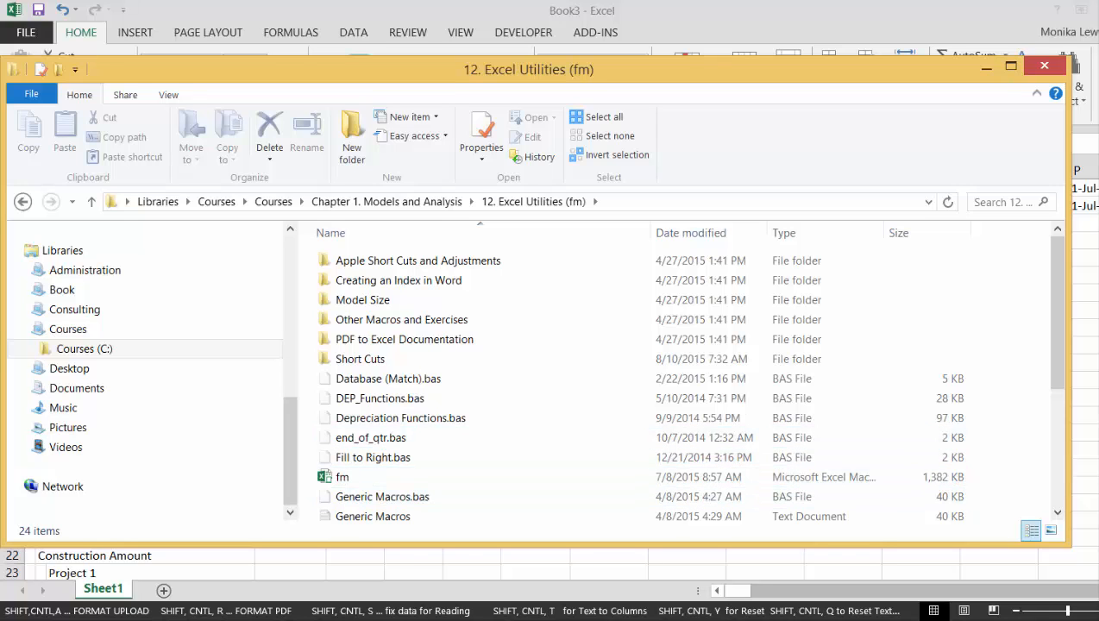
left_click(1057, 499)
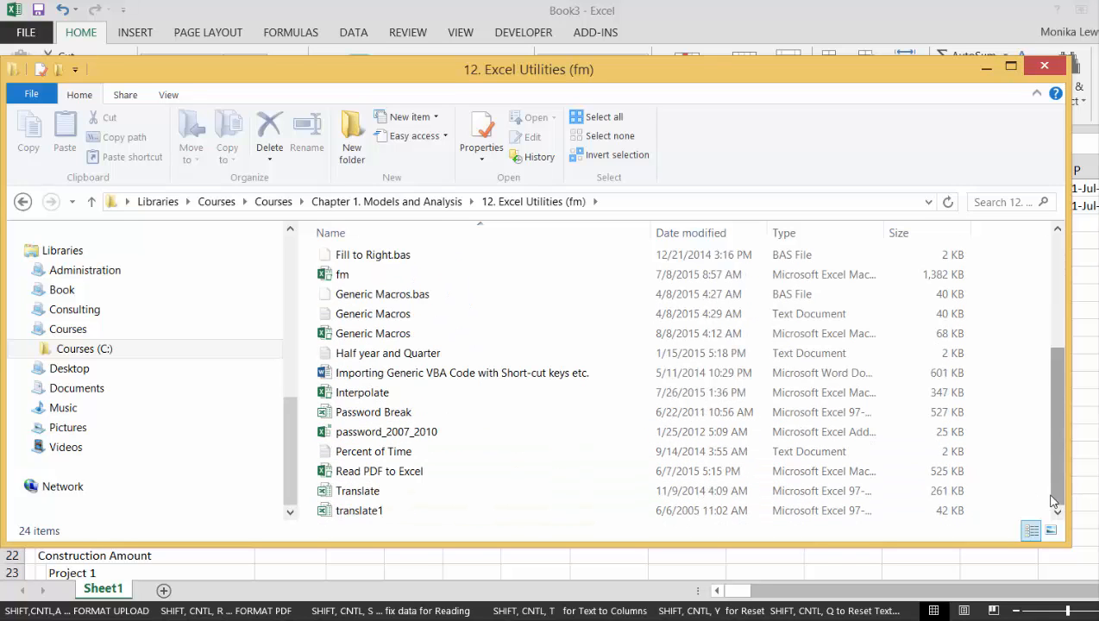
double_click(483, 451)
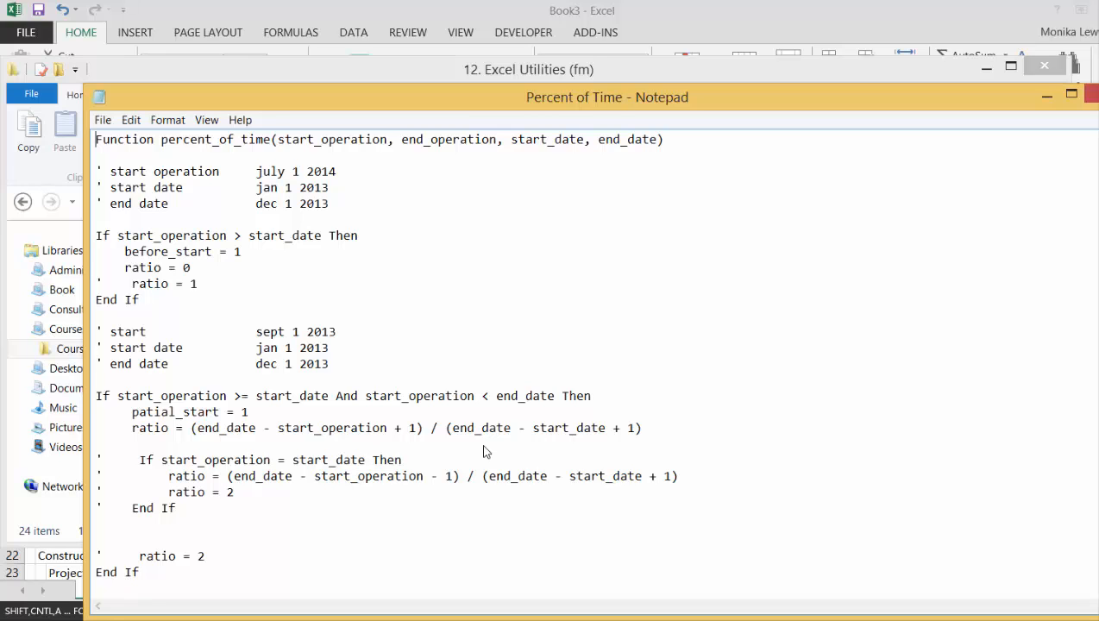
Copy the entire percent_of_time function code, from the Function line through End Function
key("shift+Down")
key("shift+Down")
key("shift+Down")
key("shift+Down")
key("shift+Down")
key("shift+Down")
key("shift+Down")
key("shift+Down")
key("shift+Down")
key("shift+Down")
key("shift+Down")
key("shift+Down")
key("shift+Down")
key("shift+Down")
key("shift+Down")
key("shift+Down")
key("shift+Down")
key("shift+Down")
key("shift+Down")
key("shift+Down")
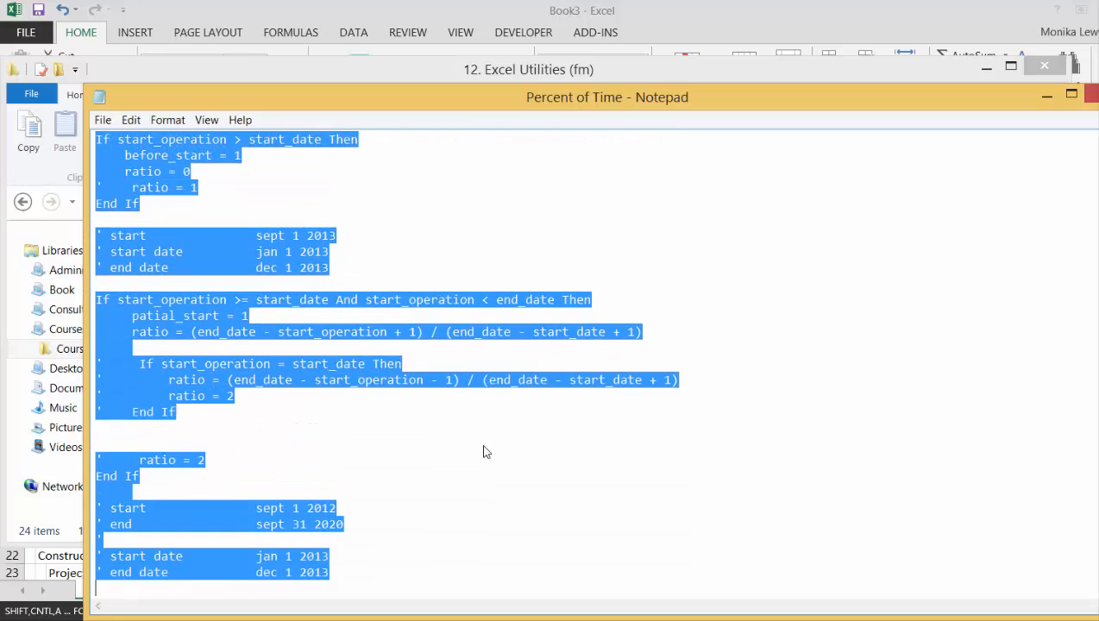
key("shift+Down")
key("shift+Down")
key("shift+Down")
key("shift+Down")
key("shift+Down")
key("shift+Down")
key("shift+Down")
key("shift+Down")
key("shift+Down")
key("shift+Down")
key("shift+Down")
key("shift+Down")
key("shift+Down")
key("shift+Down")
key("shift+Down")
key("shift+Down")
key("shift+Down")
key("shift+Down")
key("shift+Down")
key("shift+Down")
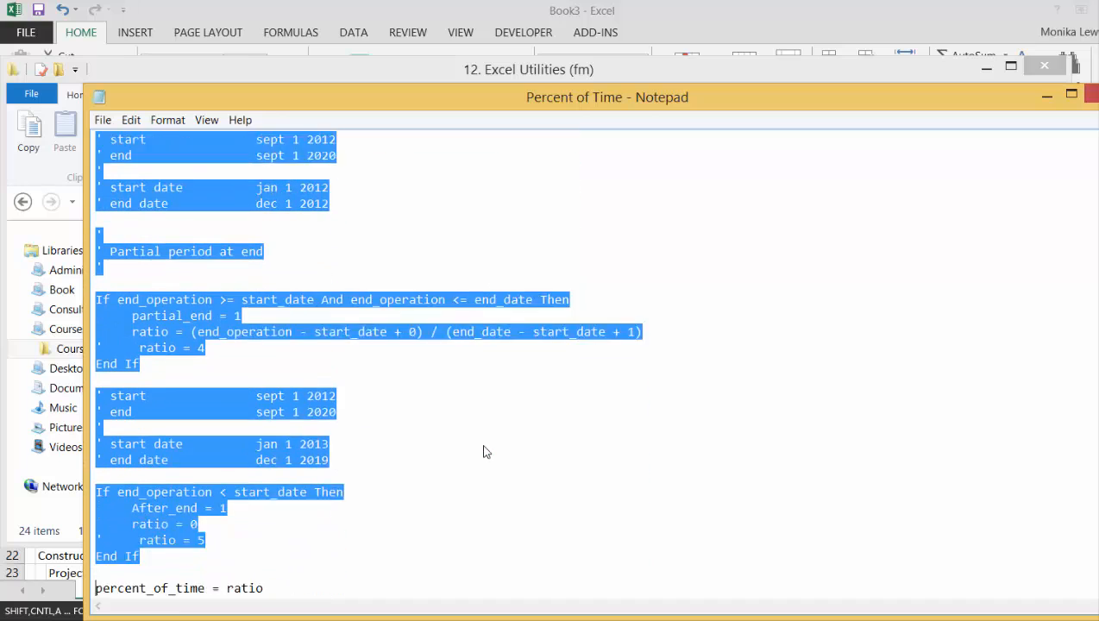
key("shift+Down")
key("shift+Down")
key("shift+Down")
key("shift+Up")
key("shift+Down")
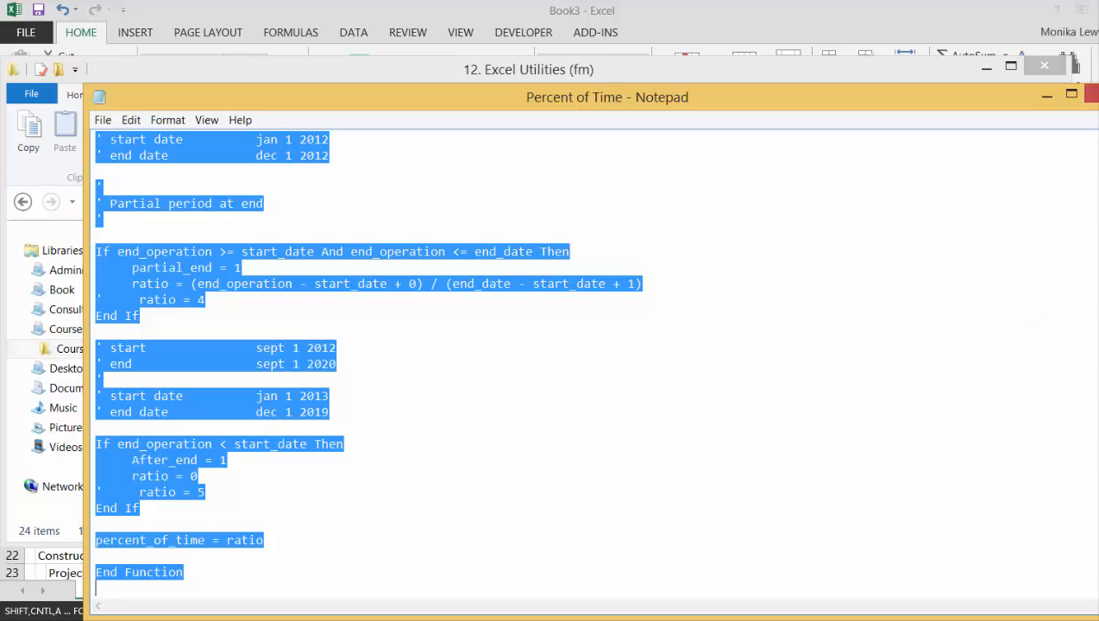
Switch back to Excel, create a macro named functions in this workbook and paste the percent_of_time code below its empty Sub
key("alt+Tab")
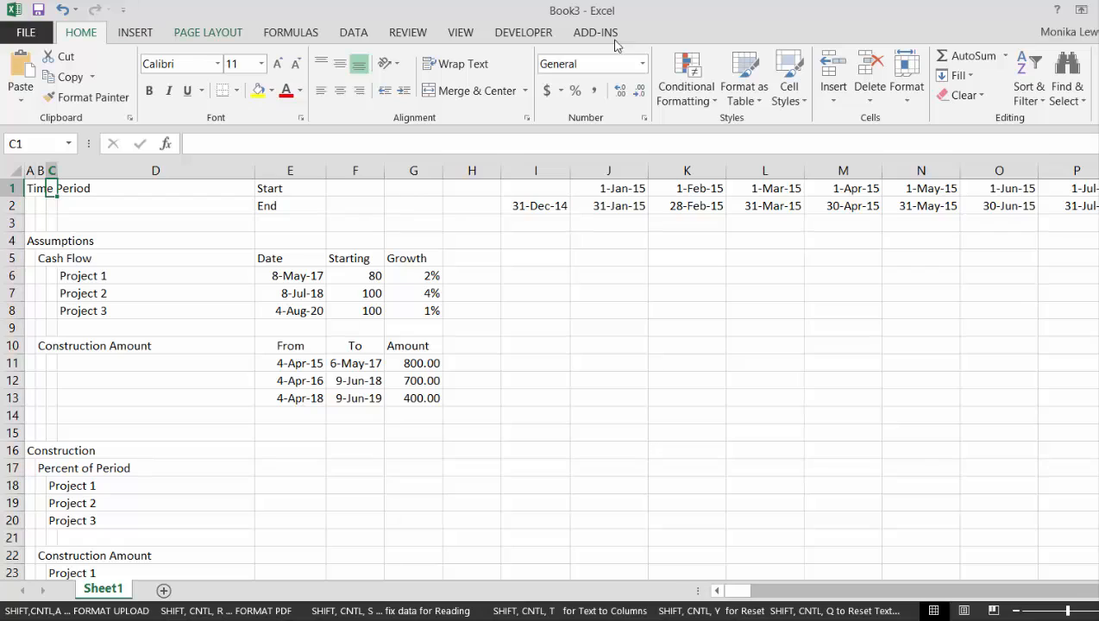
left_click(523, 33)
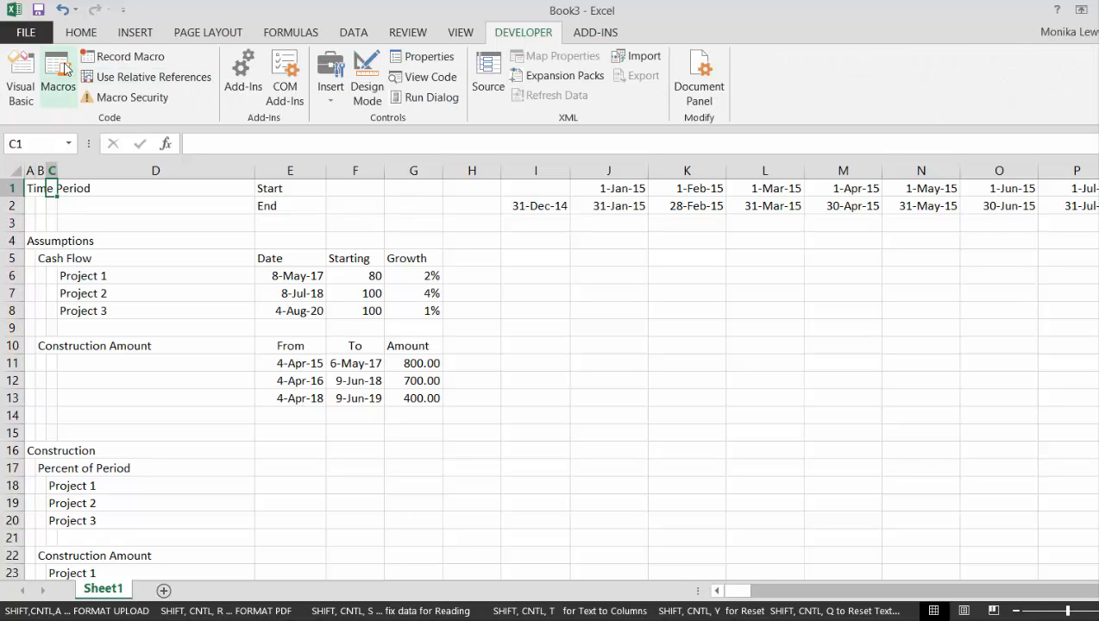
left_click(59, 73)
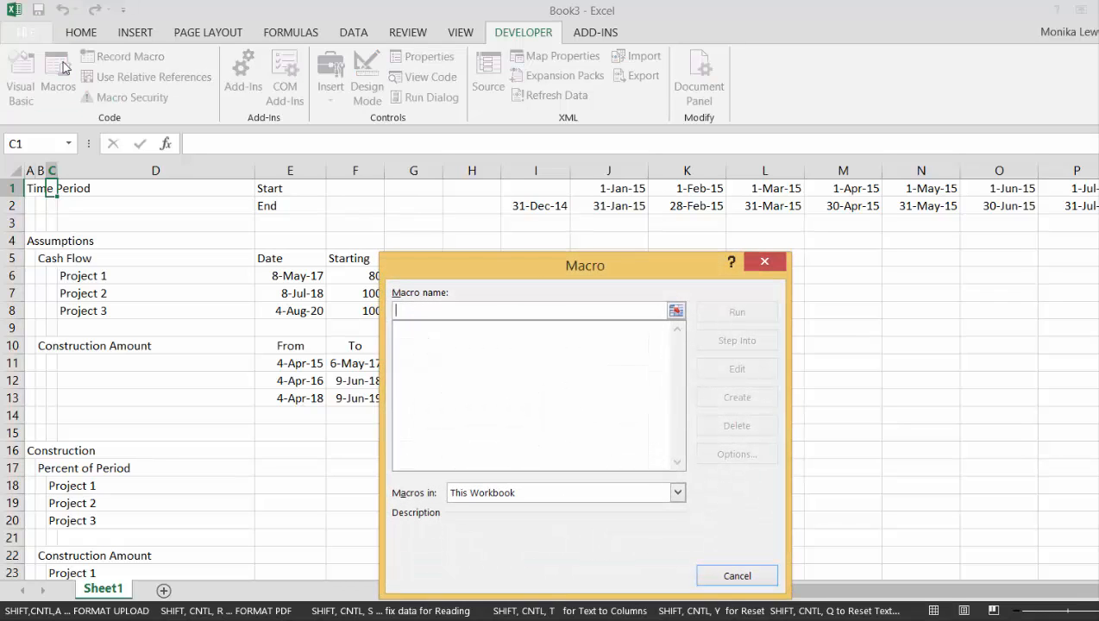
type("functions")
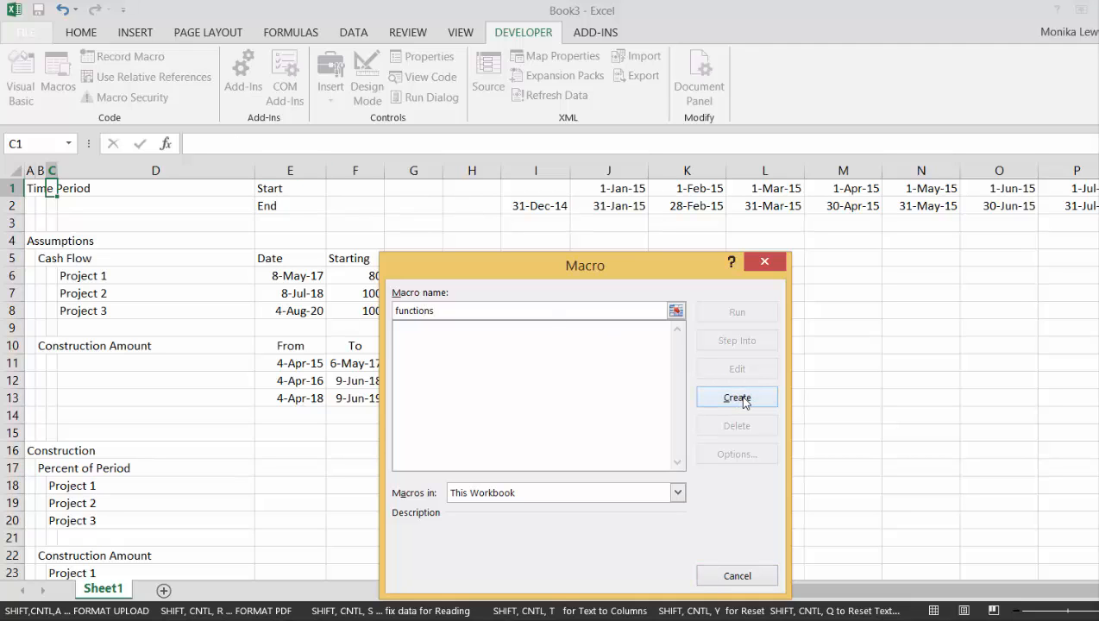
left_click(738, 398)
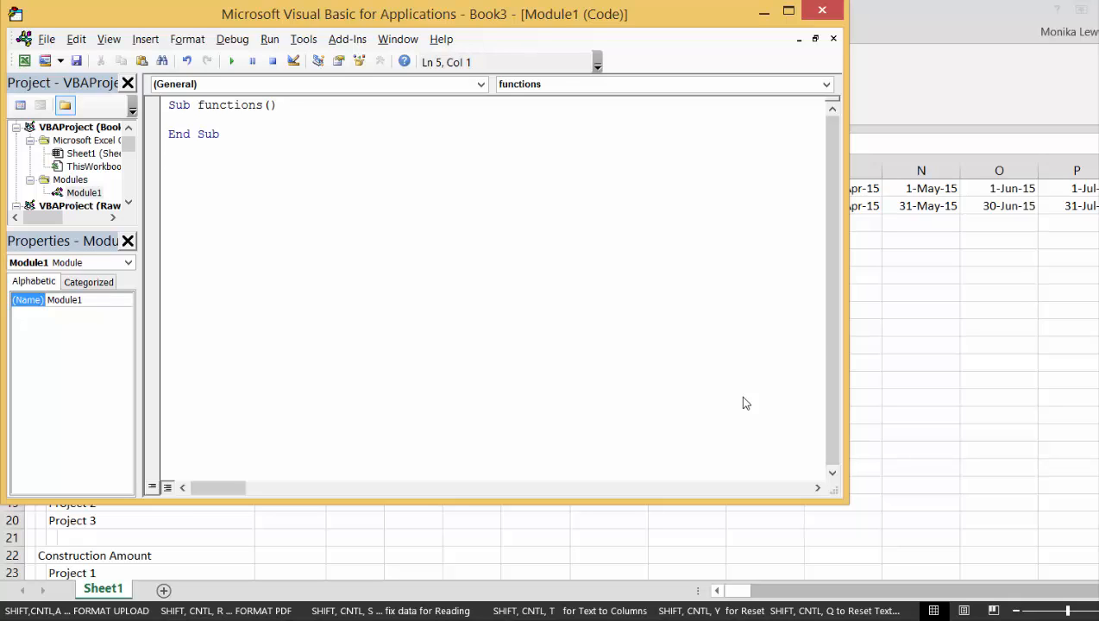
key("ctrl+v")
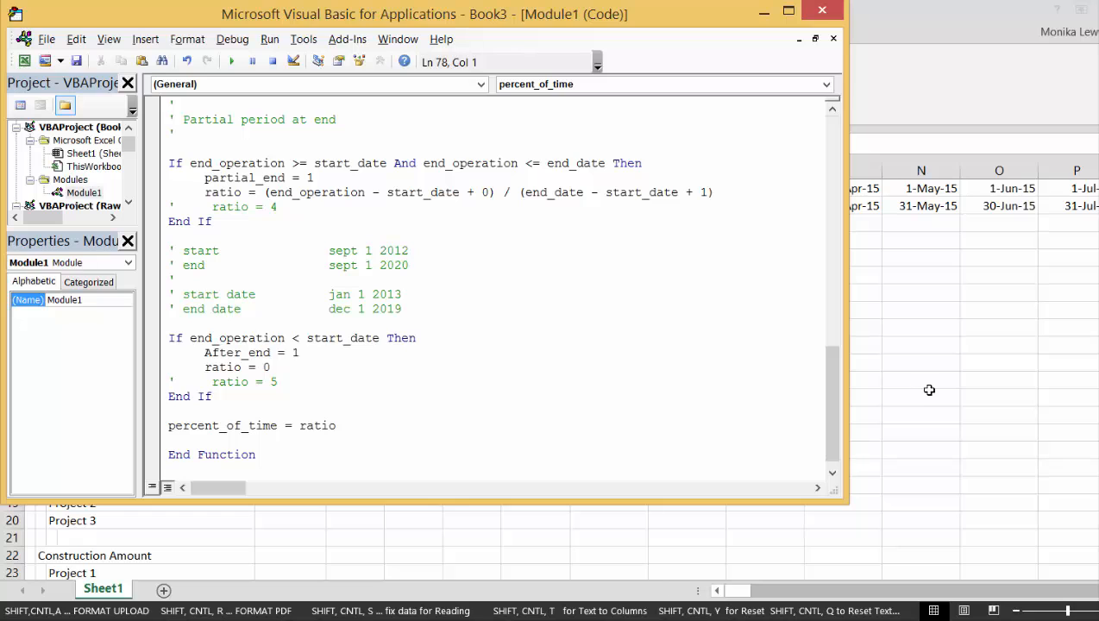
left_click(929, 390)
Enter the header Start in E17 on the Percent of Period row of the Construction section
key("Left")
key("Left")
key("Left")
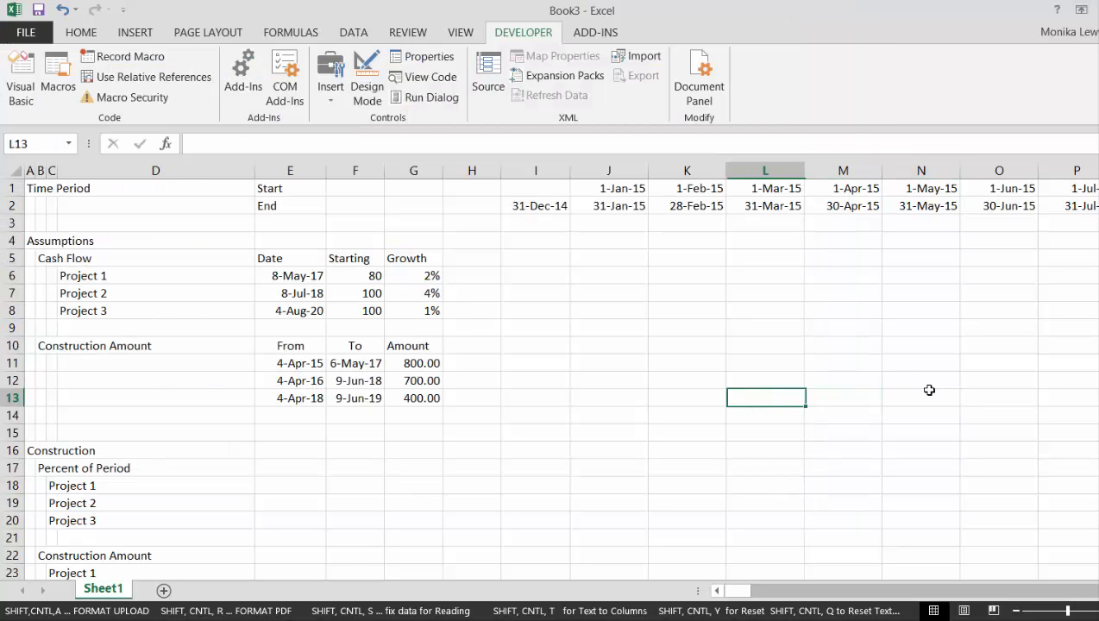
key("Home")
key("Down")
key("Down")
key("Down")
key("Down")
key("Down")
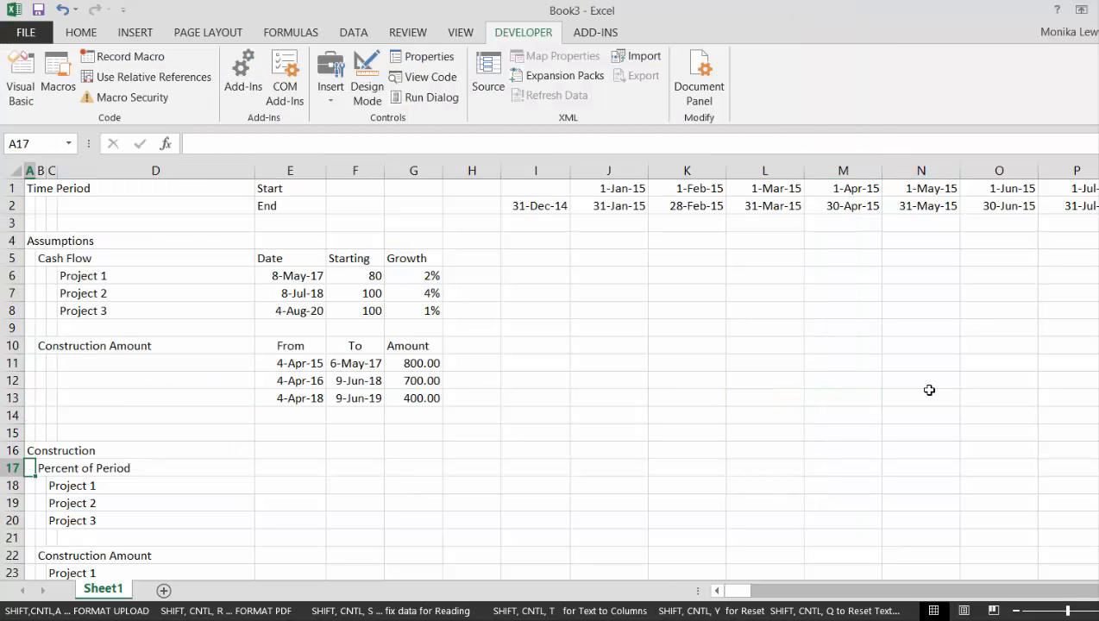
key("Right")
key("Right")
key("Right")
key("Right")
key("Right")
key("Right")
key("Left")
key("Left")
key("Left")
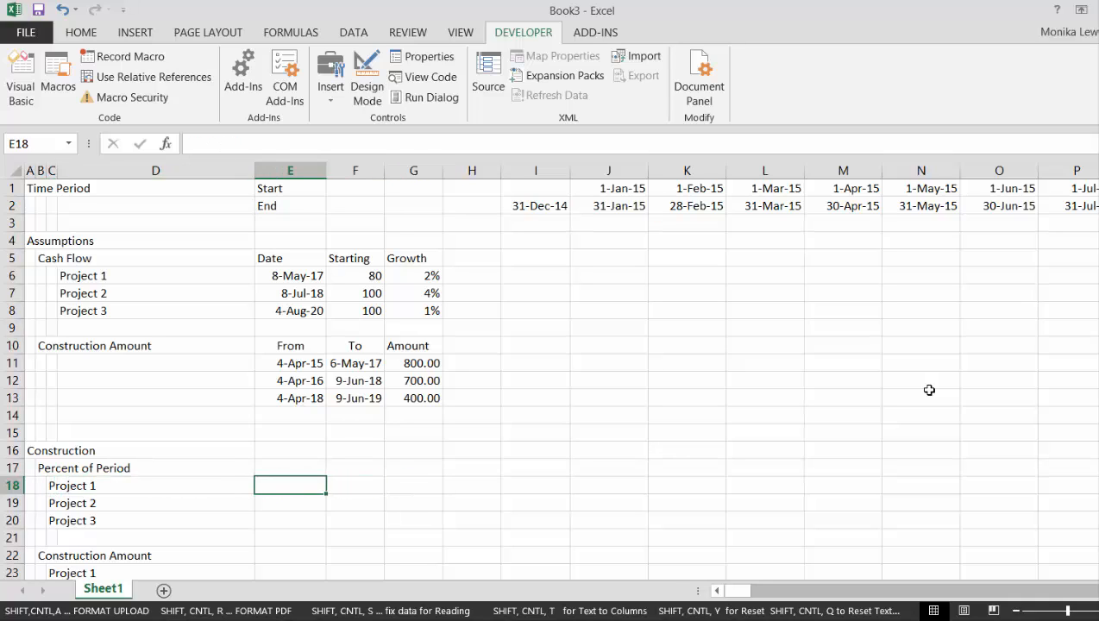
key("Right")
key("Right")
key("Up")
key("Left")
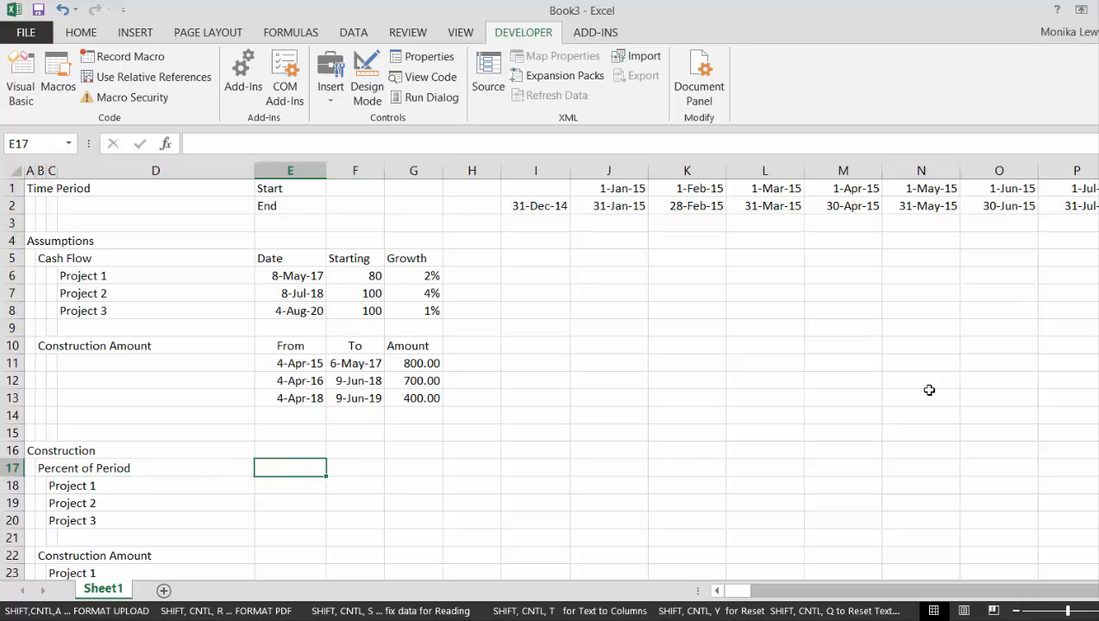
type("Stat")
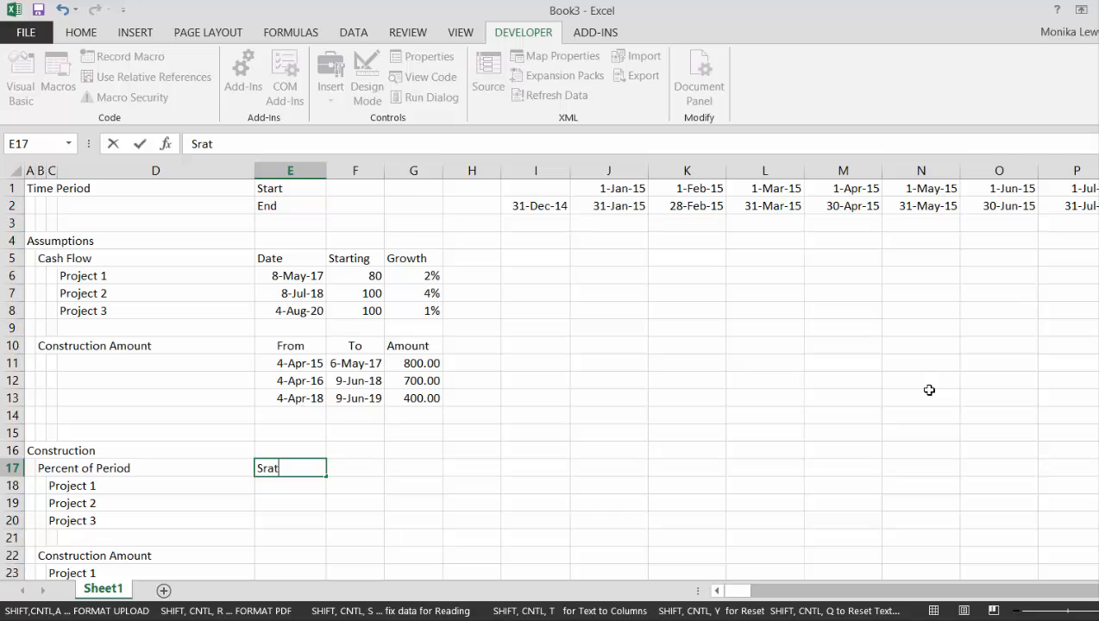
key("BackSpace")
key("BackSpace")
key("BackSpace")
type("tar")
key("Return")
Enter the header End in F17, beside the Start header
key("Up")
key("Right")
type("E")
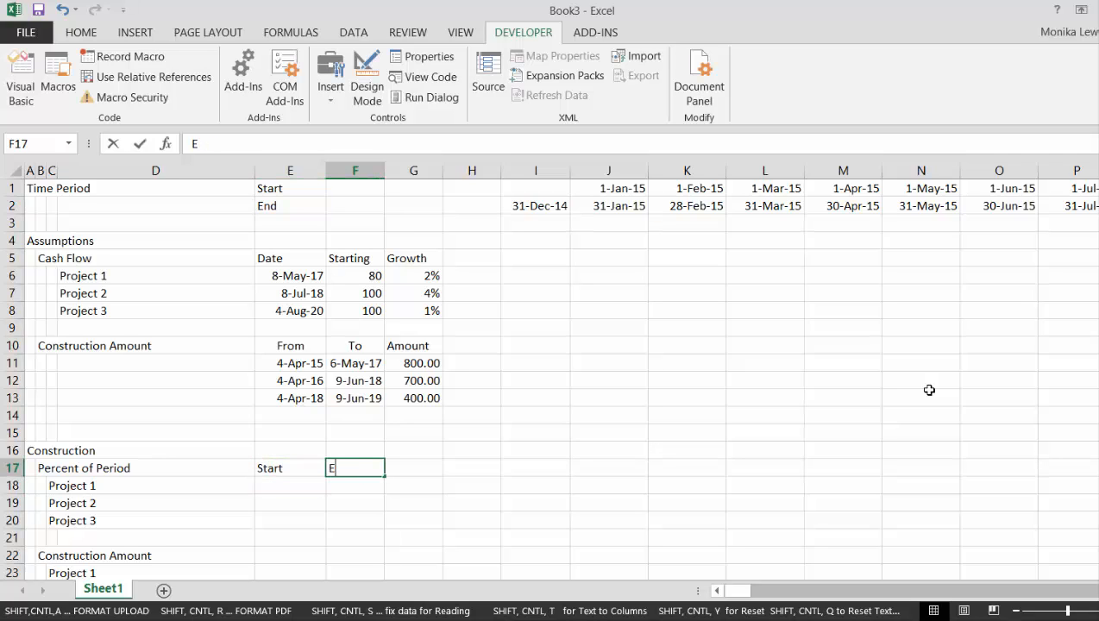
type("nd")
key("Return")
Link Project 1's construction start in E18 to the first From date with the formula =E11
key("Left")
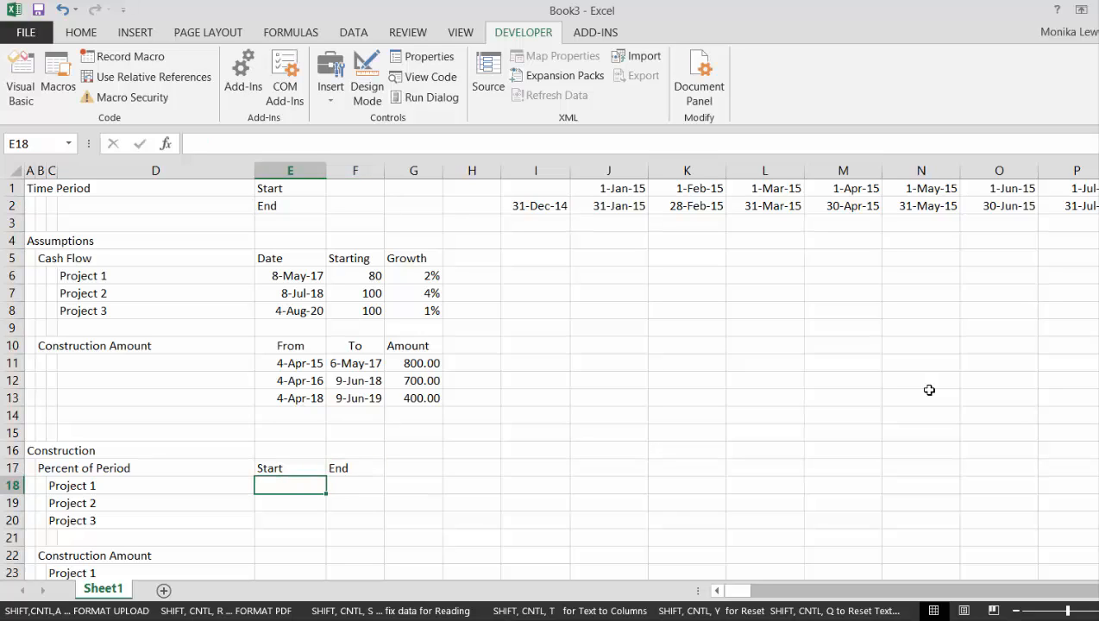
type("=")
key("Up")
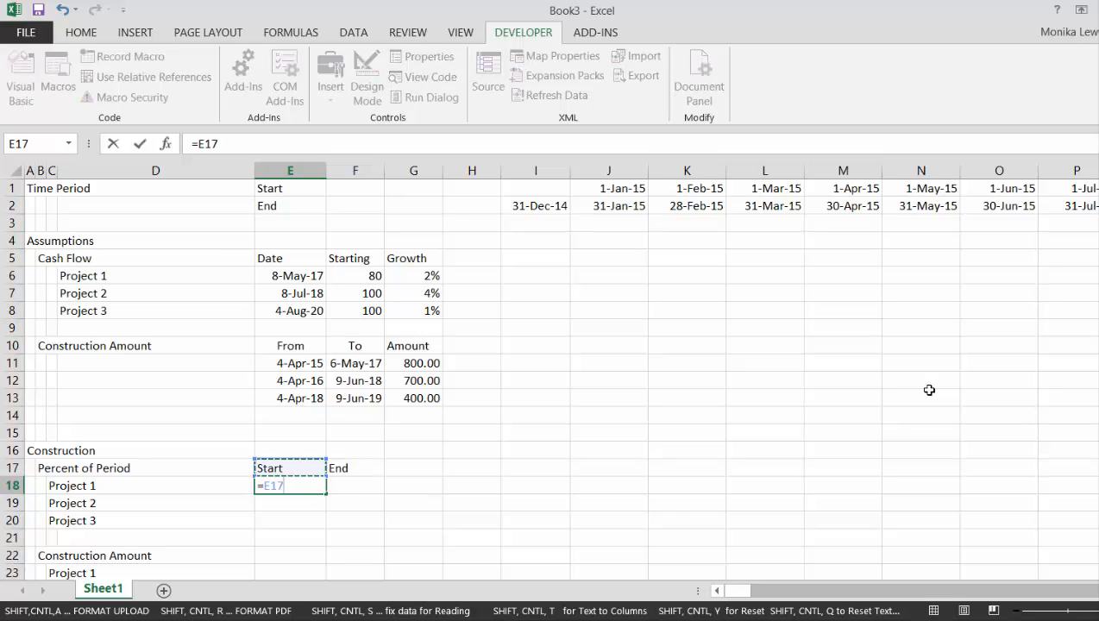
key("Up")
key("Up")
key("Up")
key("Up")
key("Up")
key("Up")
key("Up")
key("Up")
key("Left")
key("Left")
key("Right")
key("Right")
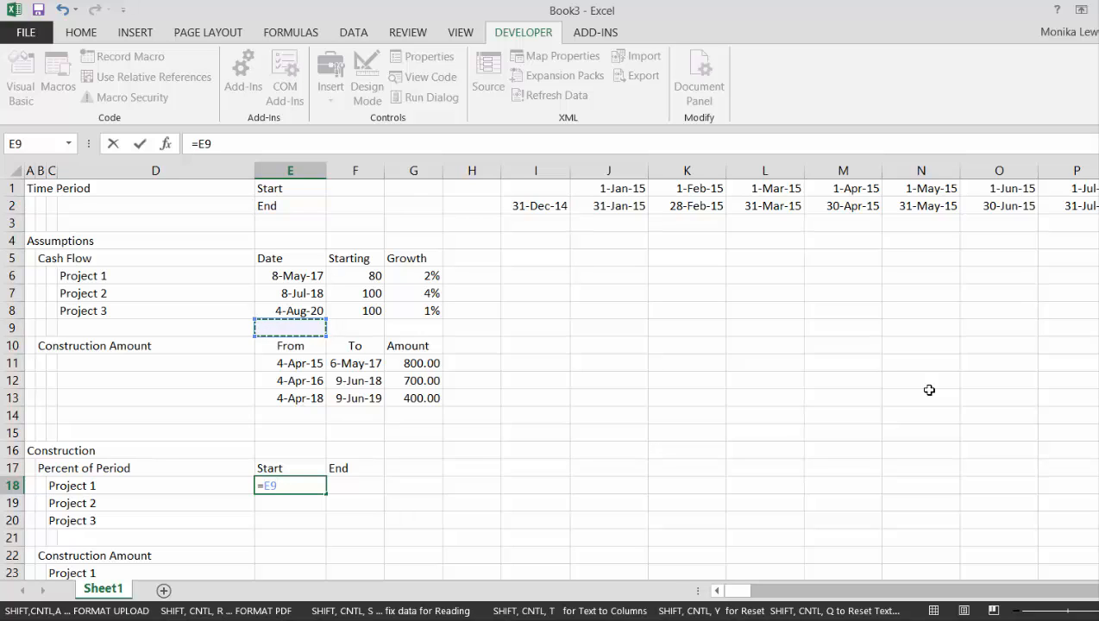
key("Up")
key("Down")
key("Down")
key("Down")
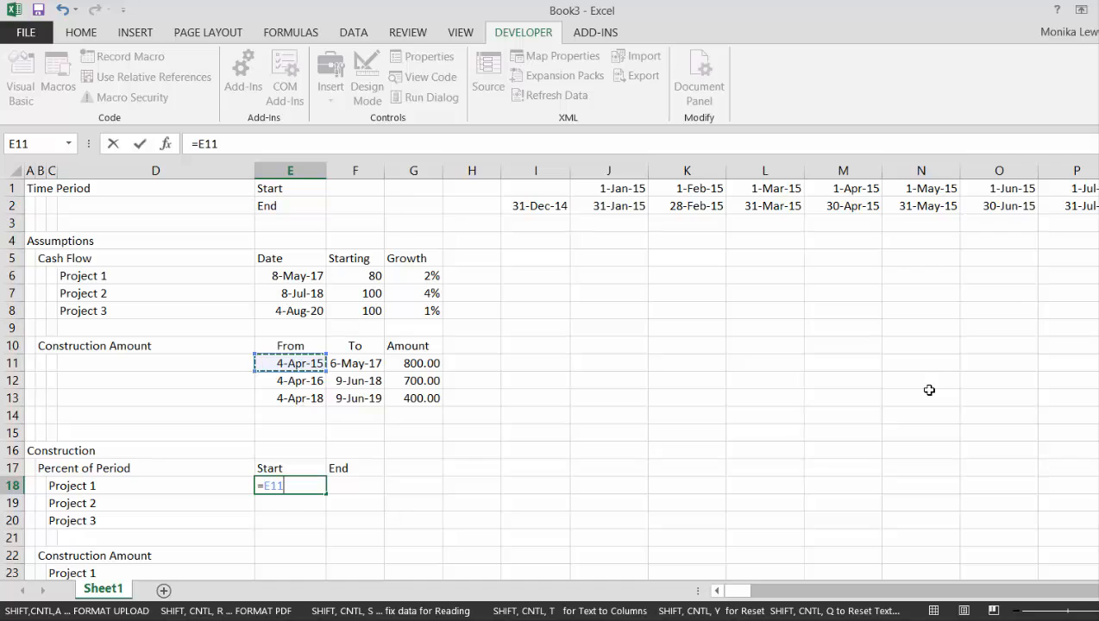
key("Return")
key("Up")
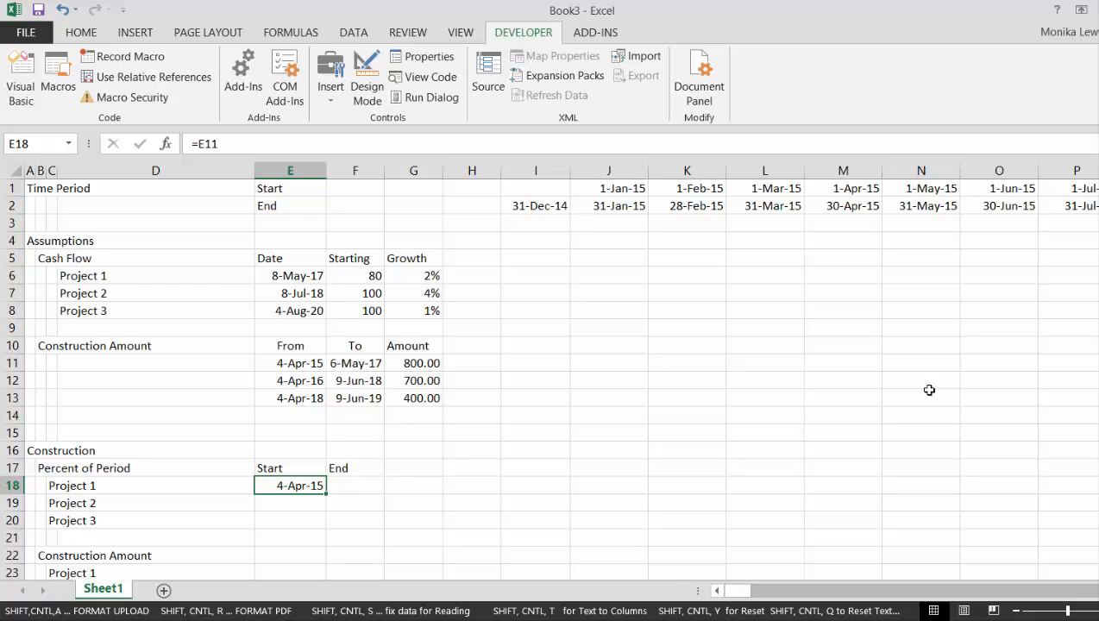
Fill the start date formula from E18 down through E20 for Projects 2 and 3
key("shift+Down")
key("shift+Down")
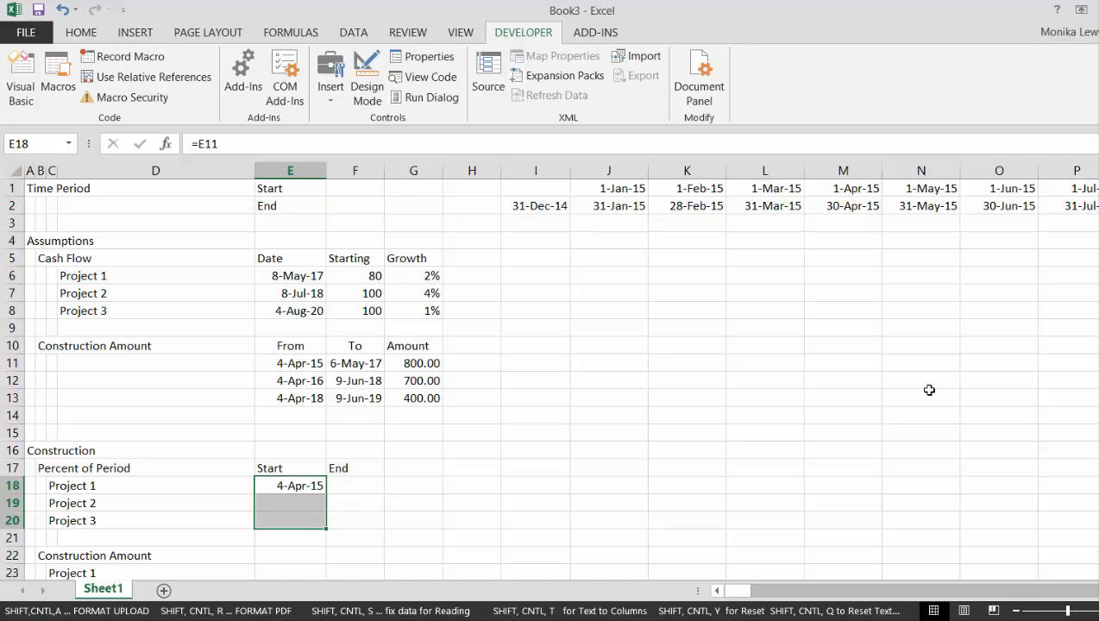
key("ctrl+d")
Link Project 1's construction end in F18 to the first To date with the formula =F11
key("Right")
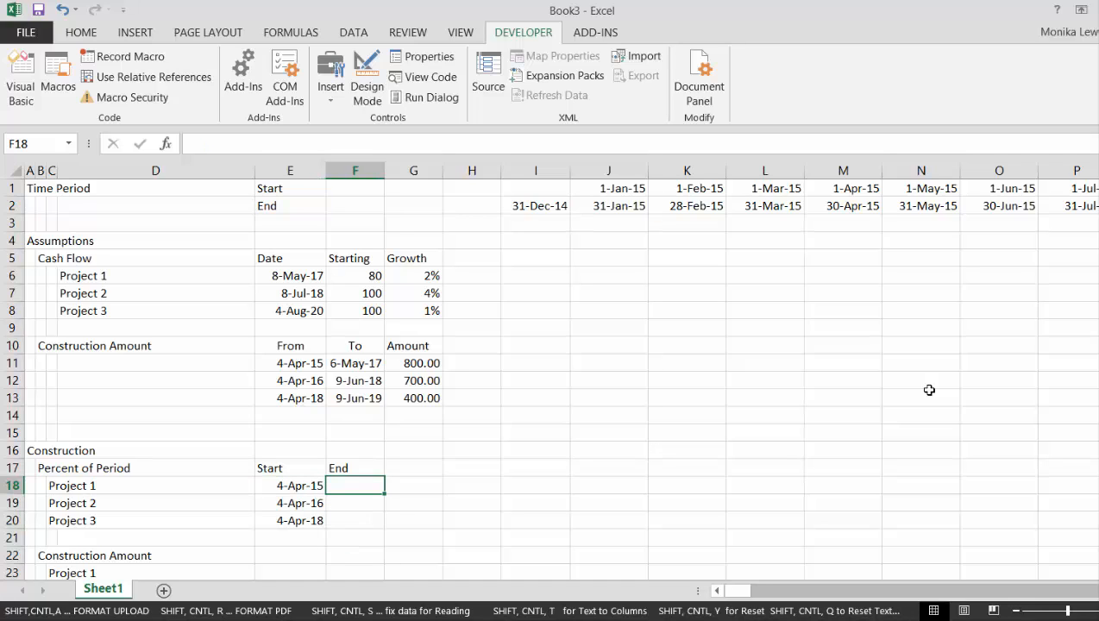
type("=")
key("Up")
key("Up")
key("Up")
key("Up")
key("Up")
key("Up")
key("Up")
key("Up")
key("Up")
key("Up")
key("Down")
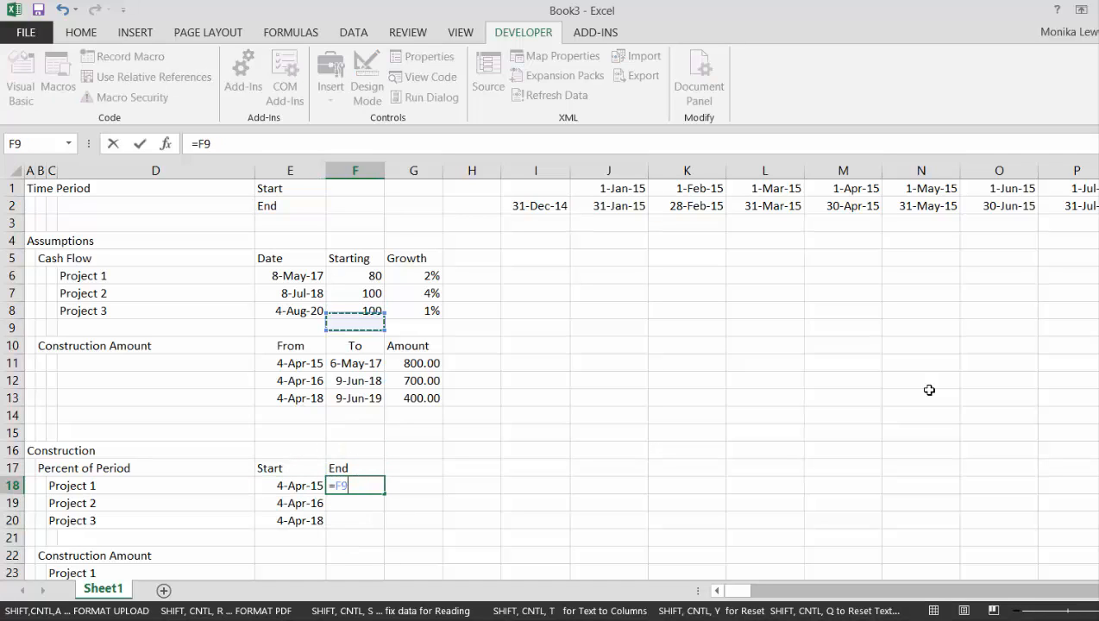
key("Down")
key("Down")
key("Return")
Fill the end date formula from F18 down past Projects 2 and 3 to F21
key("Up")
key("shift+Down")
key("shift+Down")
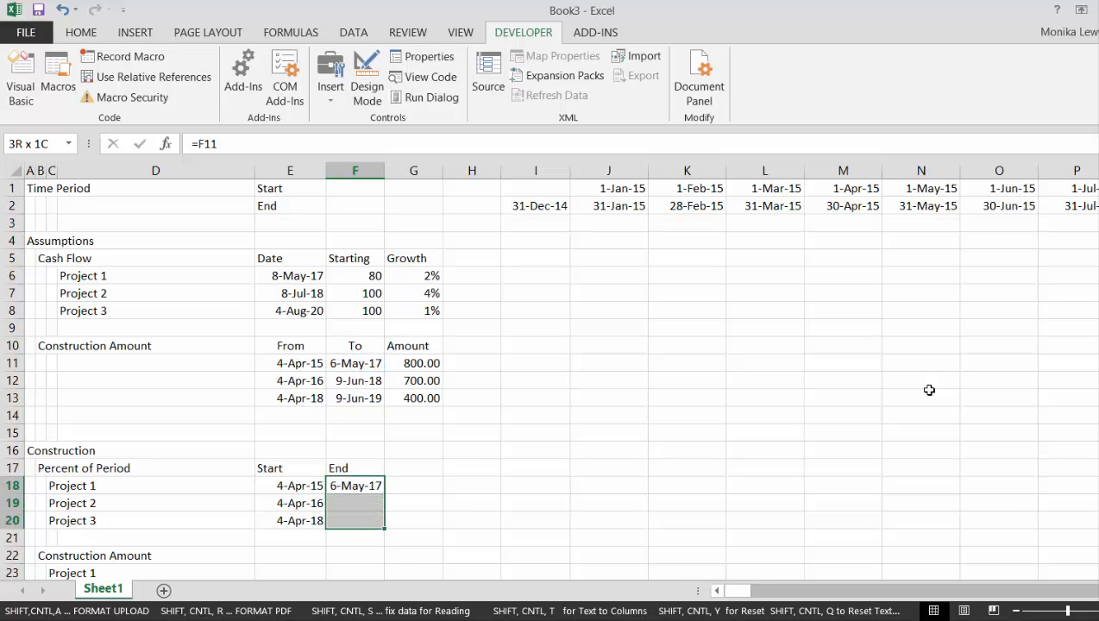
key("ctrl+d")
key("shift+Down")
key("ctrl+d")
Clear the surplus end date formula in F21, below Project 3
key("Left")
key("Down")
key("Down")
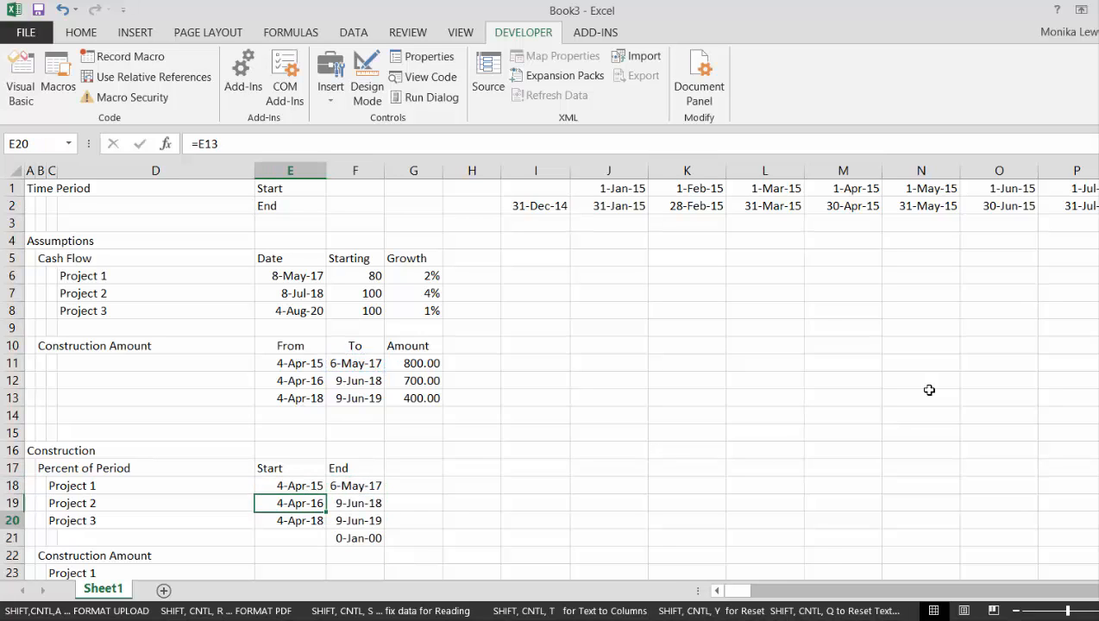
key("Down")
key("Right")
key("Delete")
key("Up")
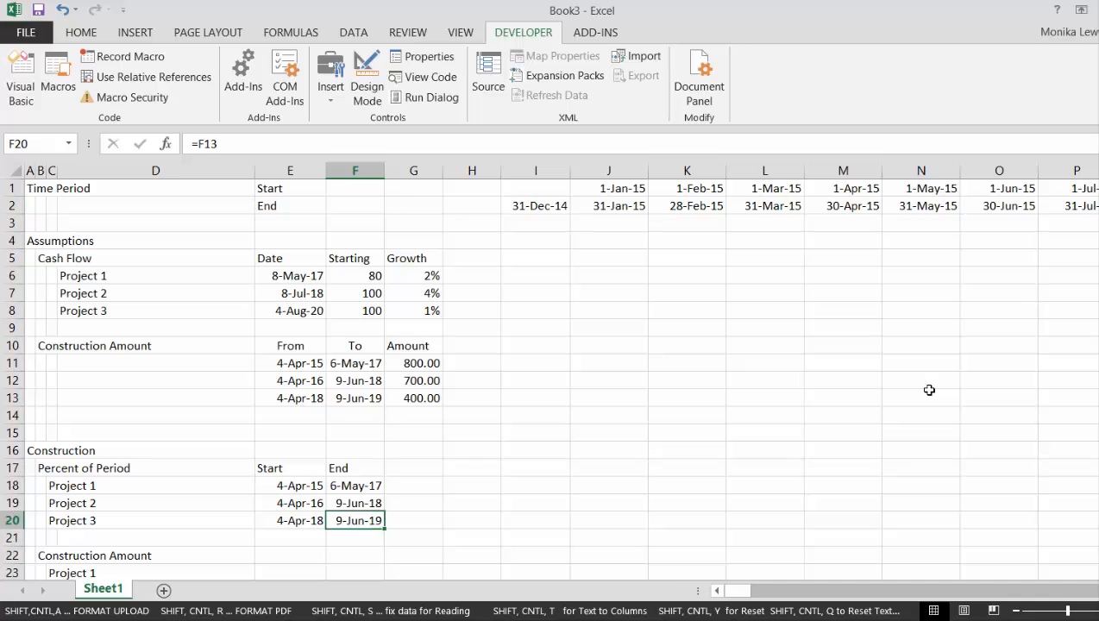
Start a percent_of_time formula in J18 and open its function arguments, keeping the project dates and first period uncovered
key("Up")
key("Up")
key("Right")
key("Right")
key("Right")
key("Right")
type("=")
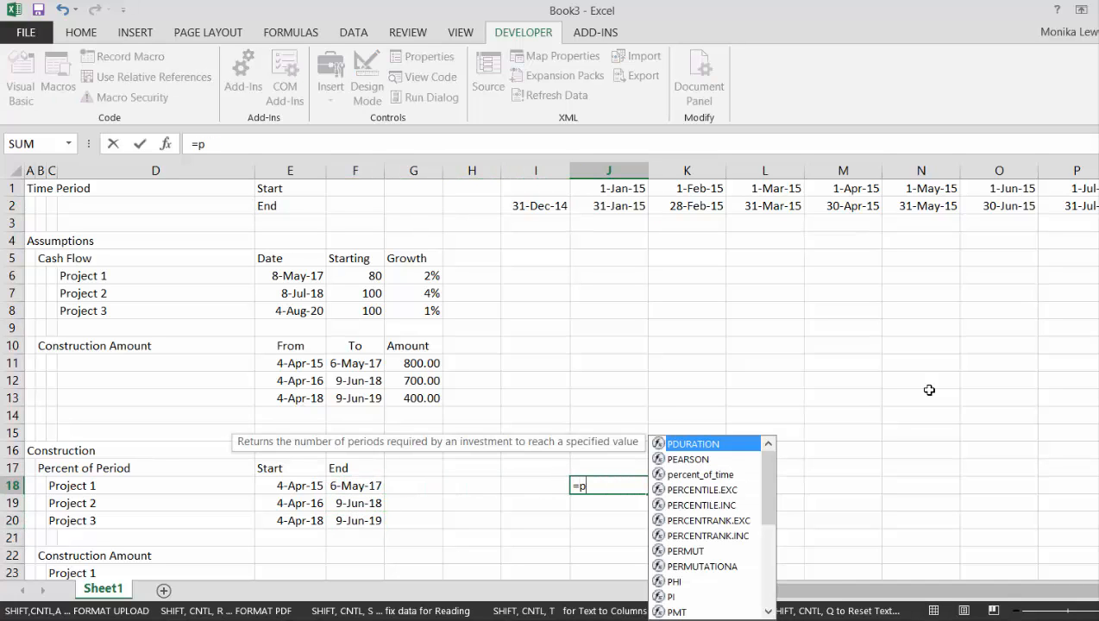
type("p")
key("Down")
key("Down")
key("Tab")
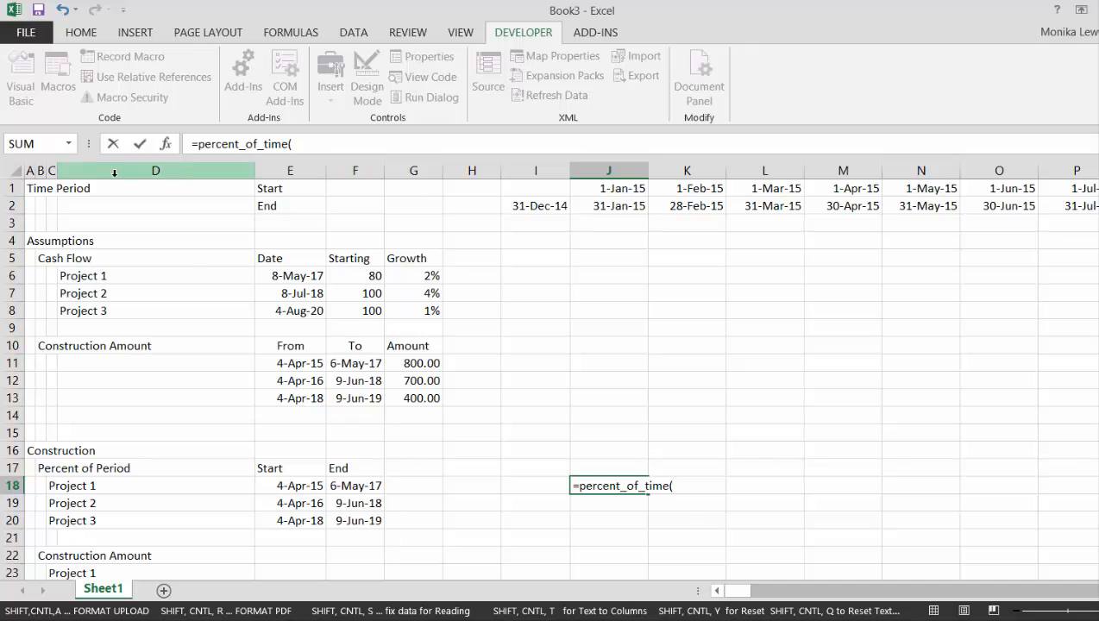
key("ctrl+a")
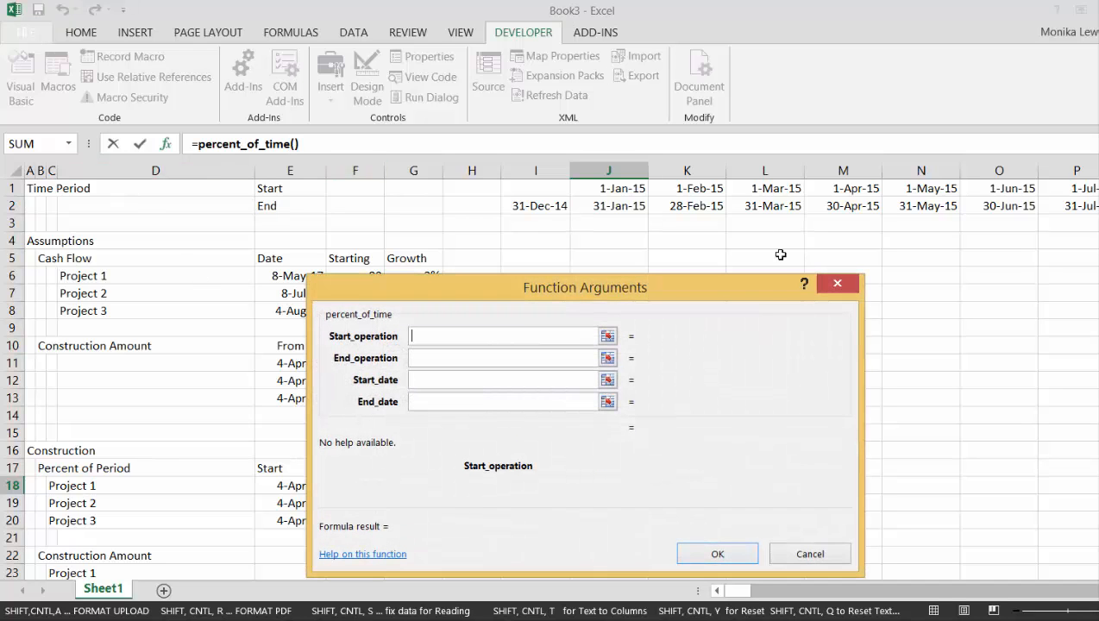
left_click_drag(757, 279, 1098, 174)
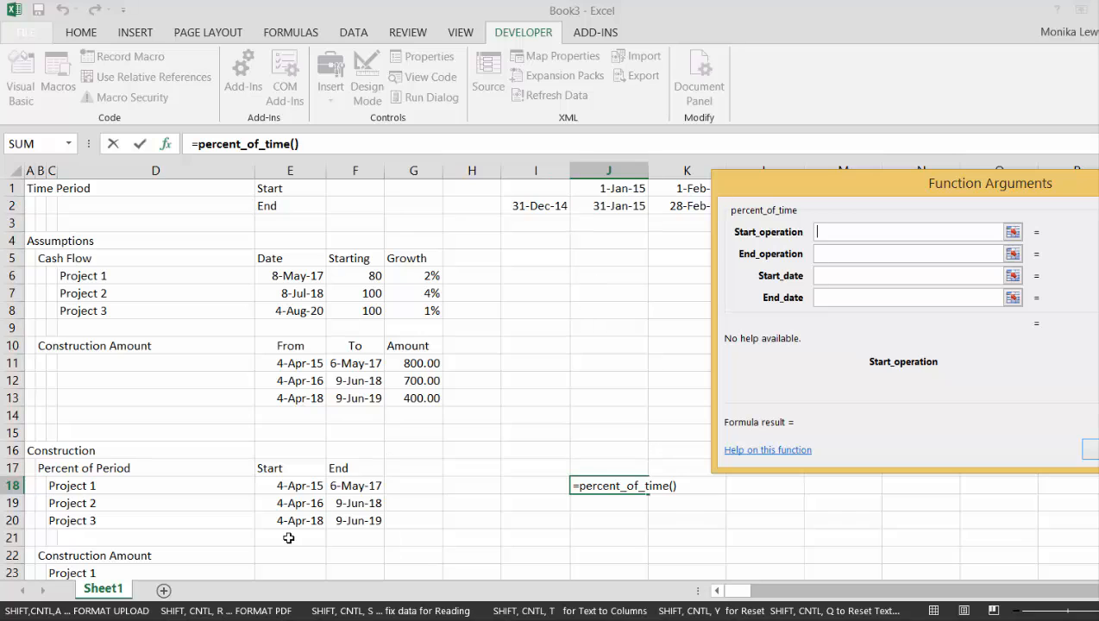
Set Start_operation to $E18 and End_operation to $F18, locking only the columns of Project 1's construction dates
left_click(280, 488)
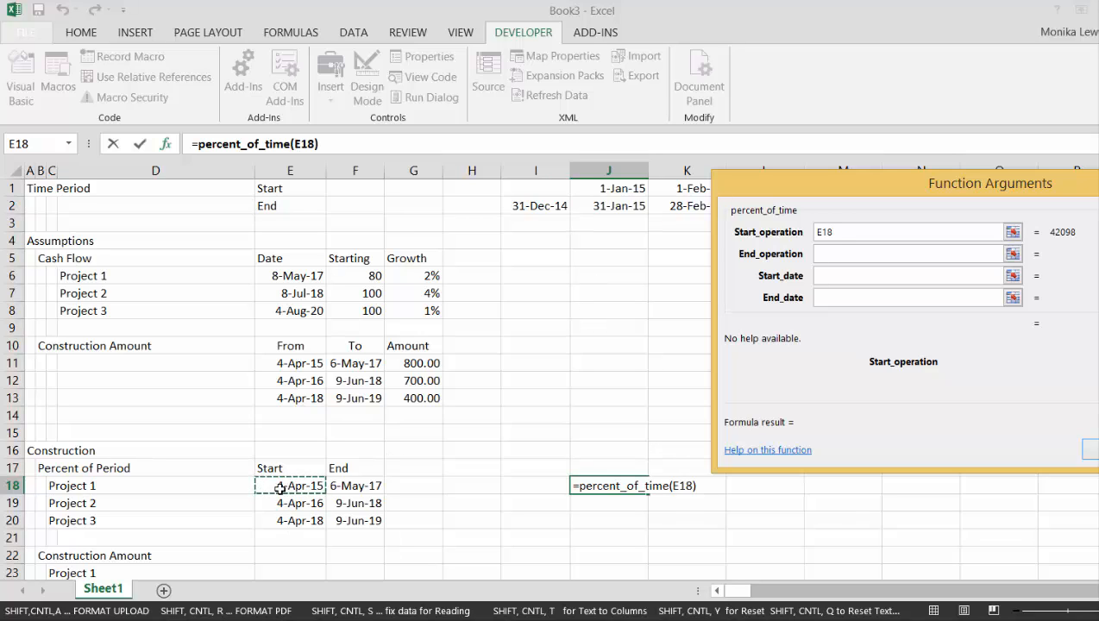
key("F4")
key("F4")
key("F4")
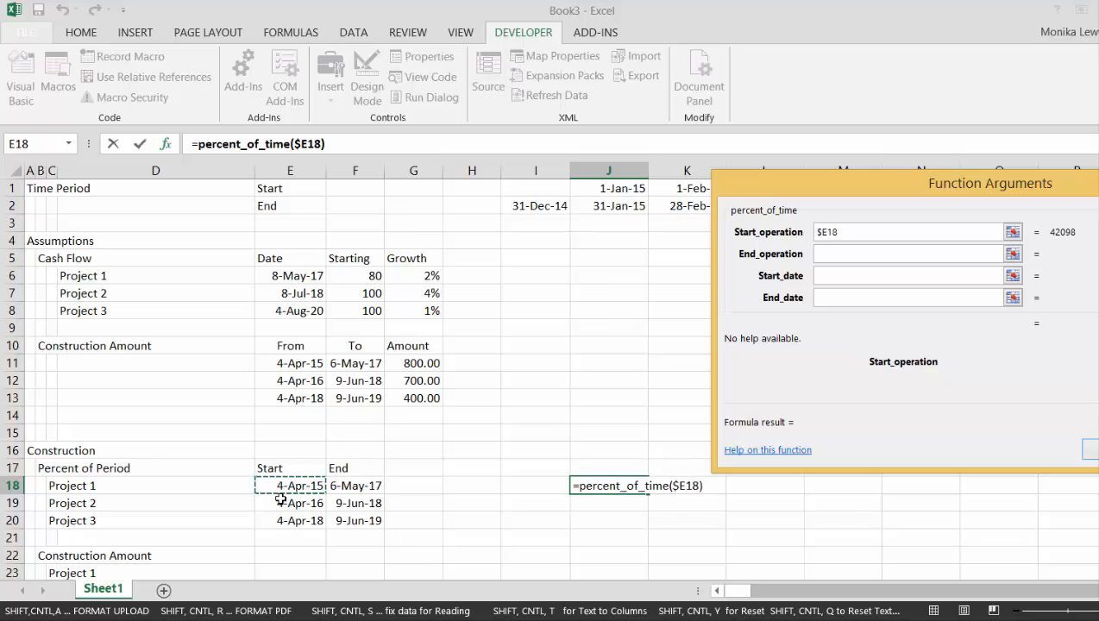
left_click(834, 252)
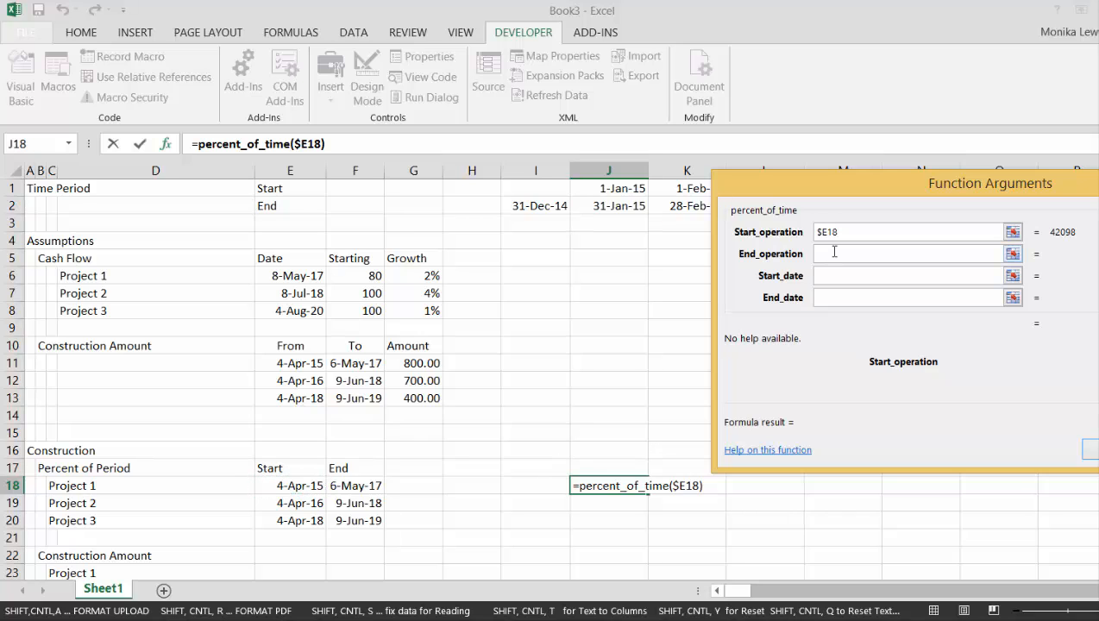
left_click(824, 254)
left_click(357, 486)
key("F4")
key("F4")
key("F4")
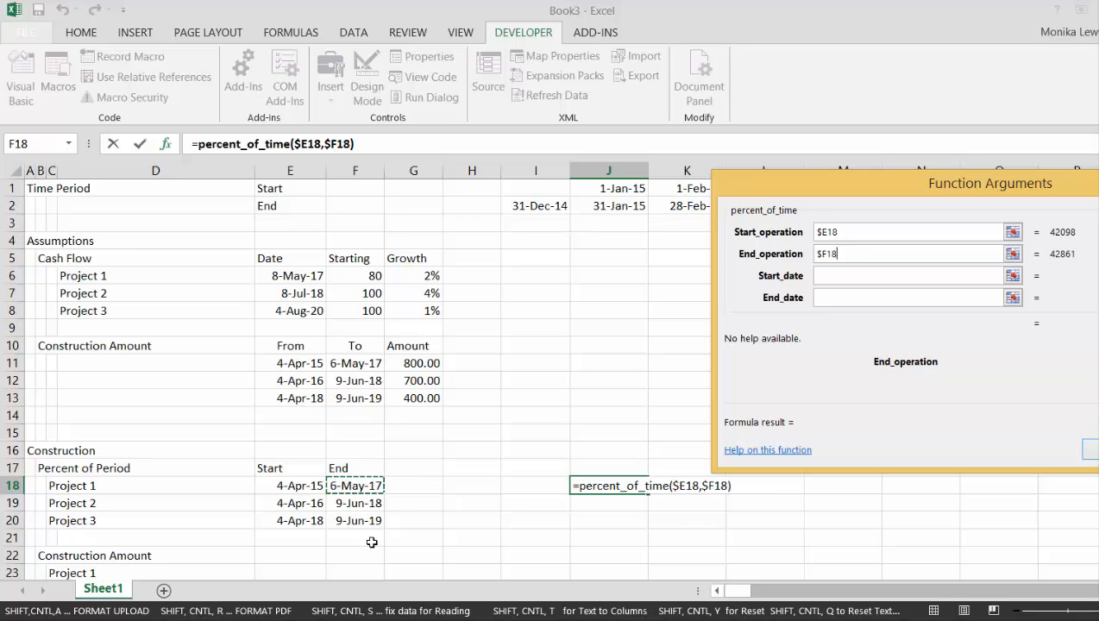
Set Start_date to J$1 and End_date to J$2 with only the rows locked, completing the percent_of_time formula in J18
left_click(825, 276)
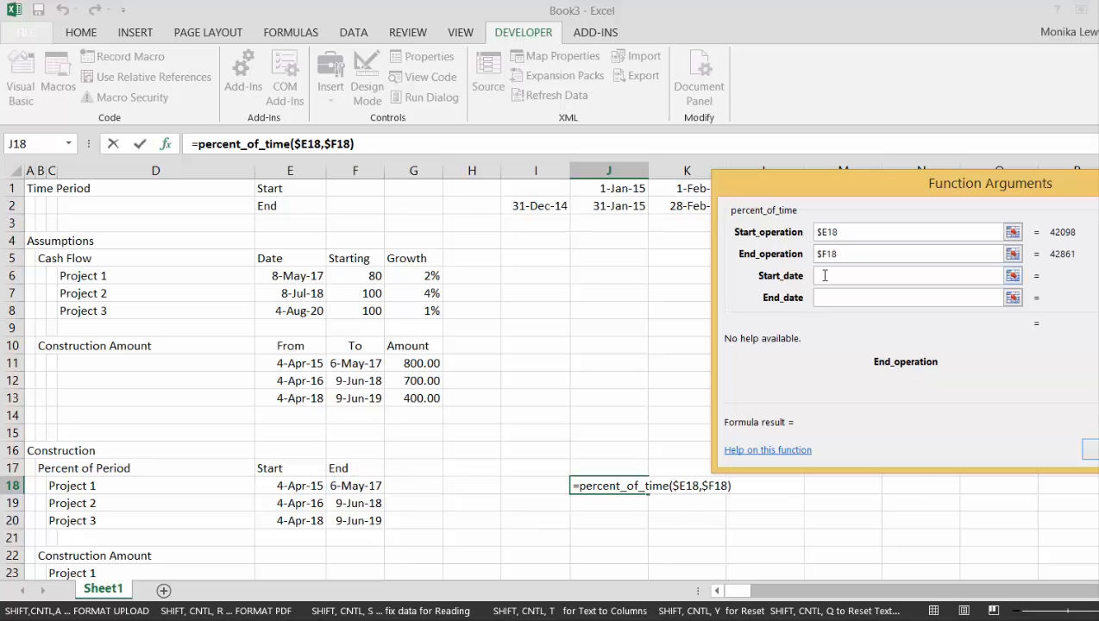
left_click(609, 187)
key("F4")
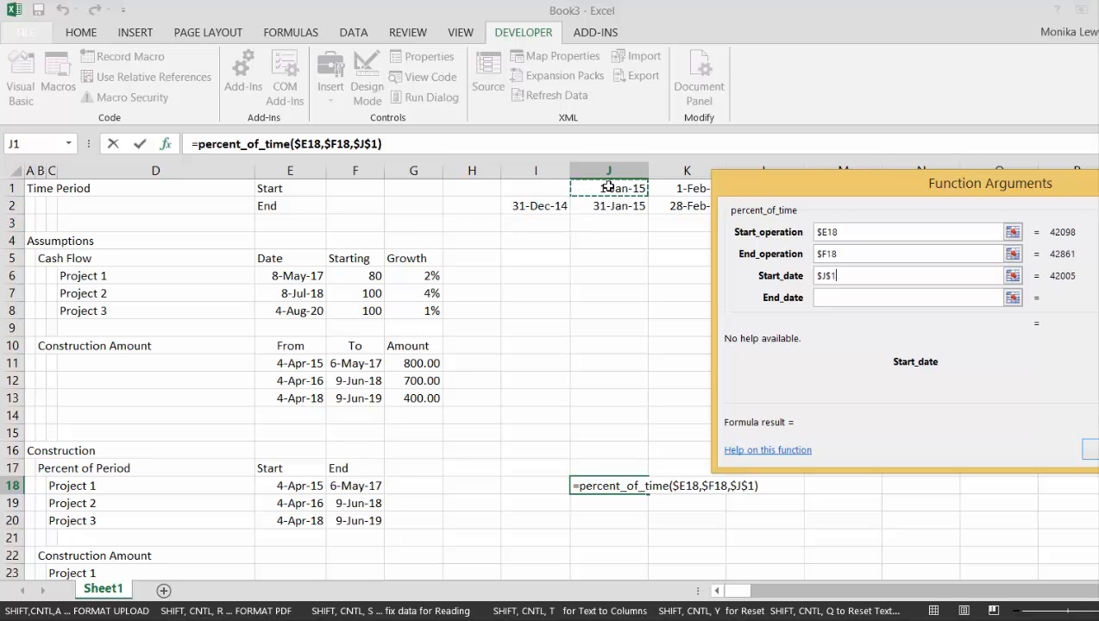
key("F4")
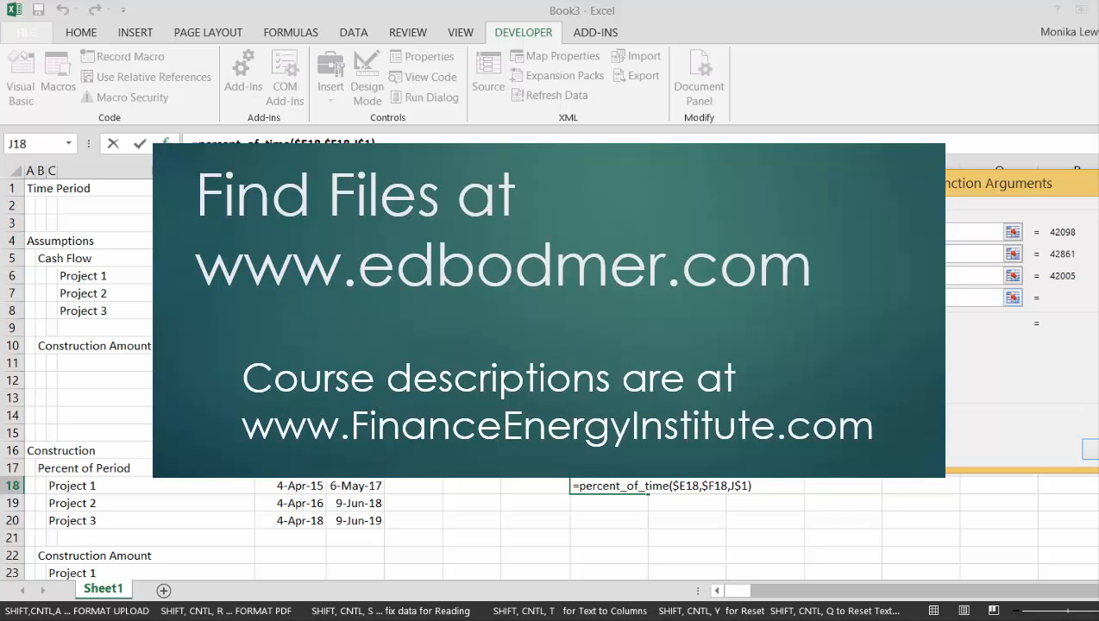
left_click(622, 206)
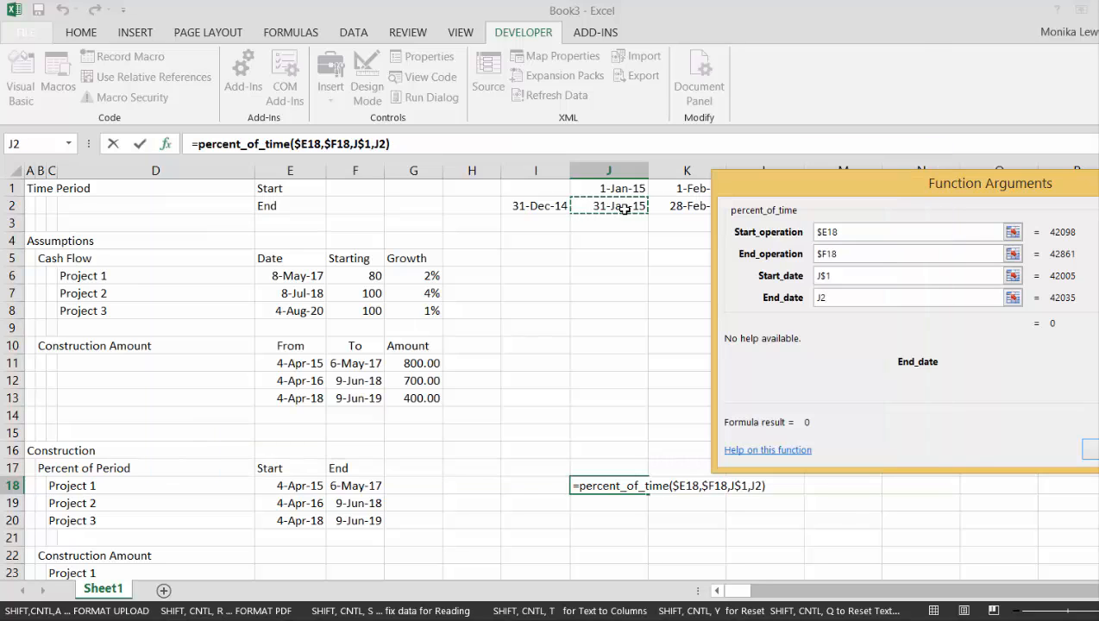
key("F4")
key("F4")
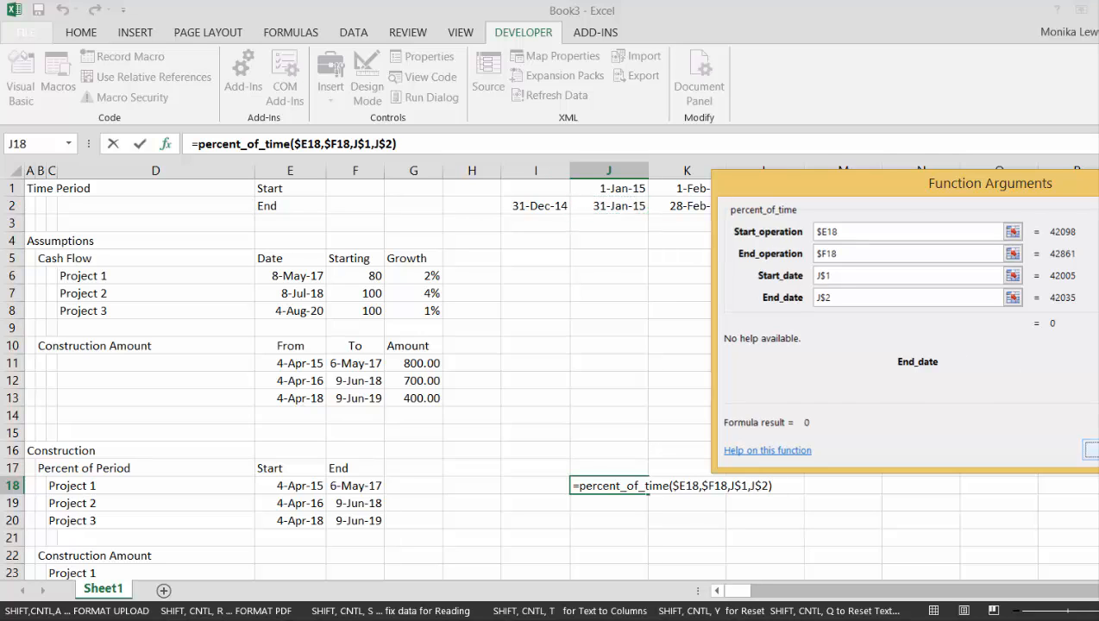
left_click(1089, 449)
key("Down")
key("Up")
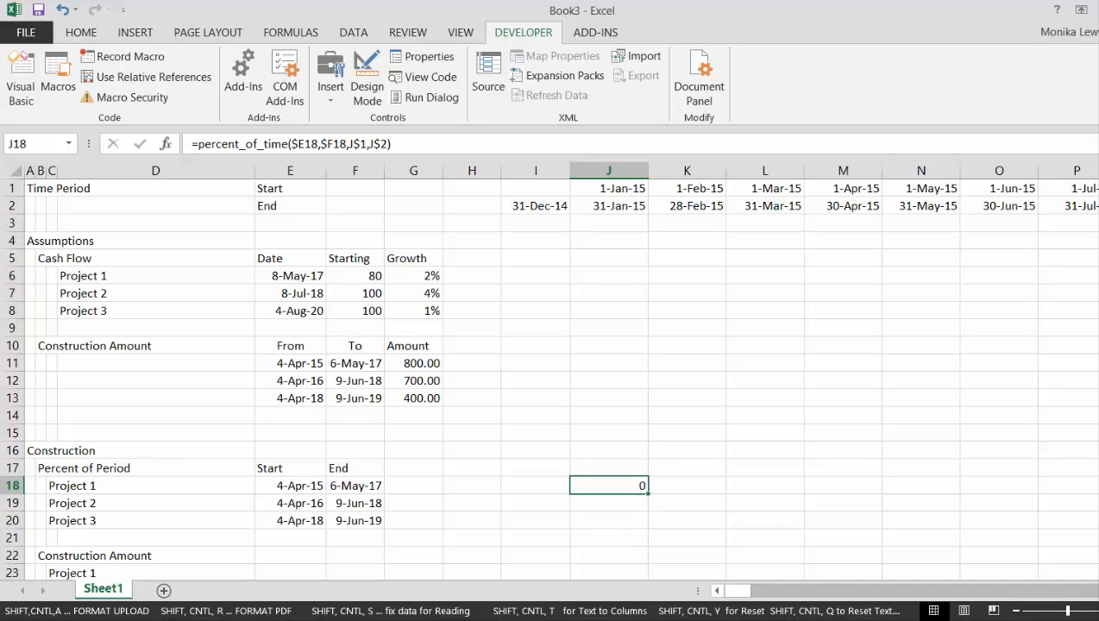
Switch to the Read PDF to Excel workbook and close it without saving its changes
mouse_move(173, 619)
left_click(617, 620)
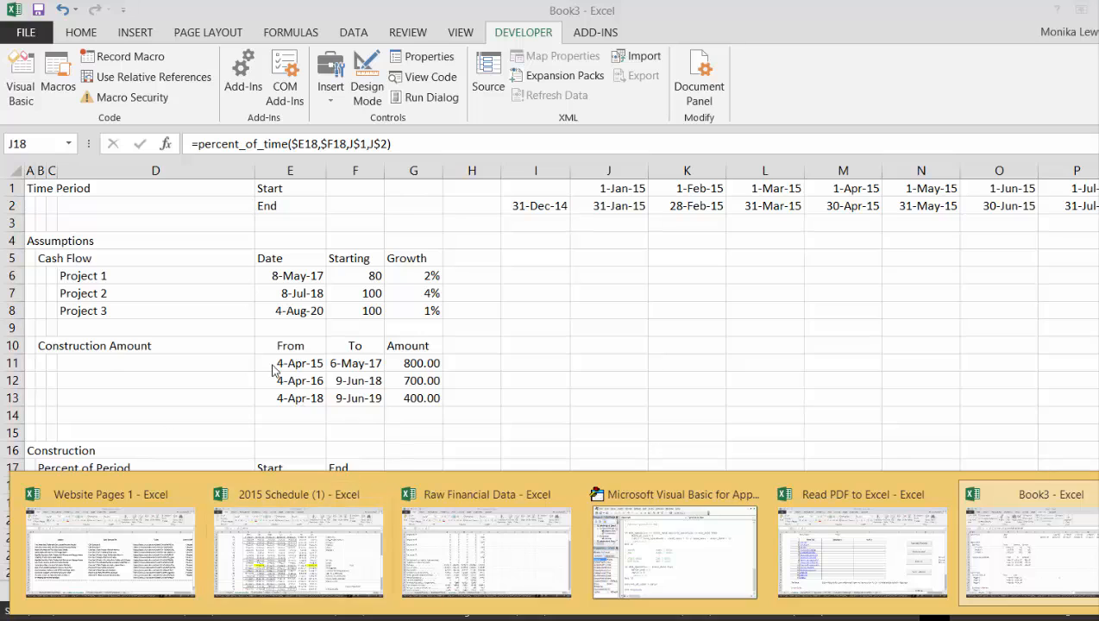
left_click(896, 592)
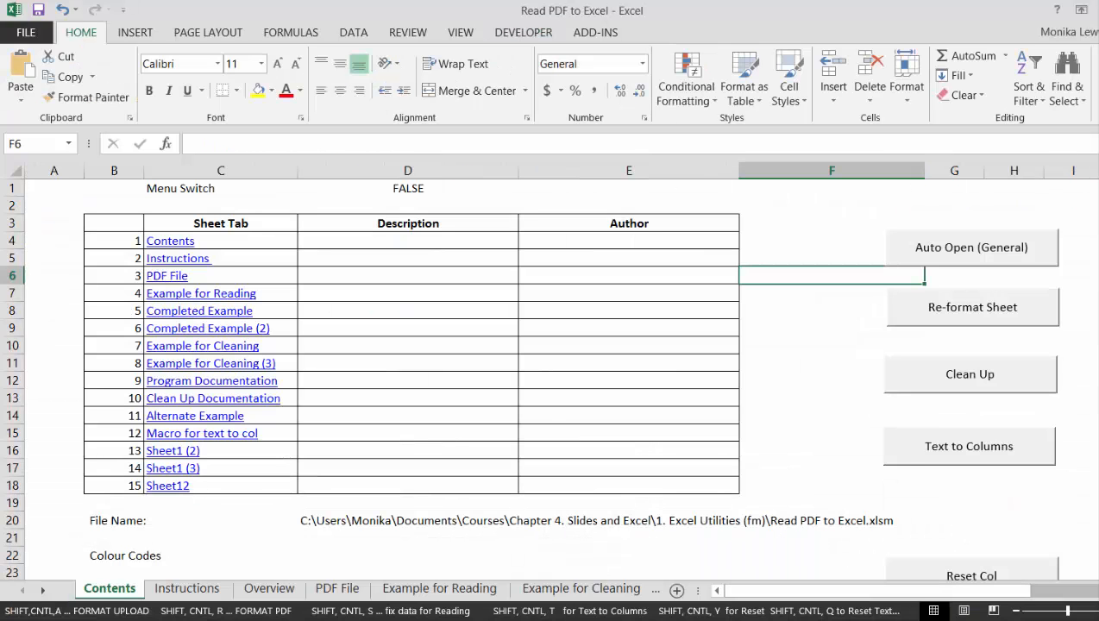
key("alt+F4")
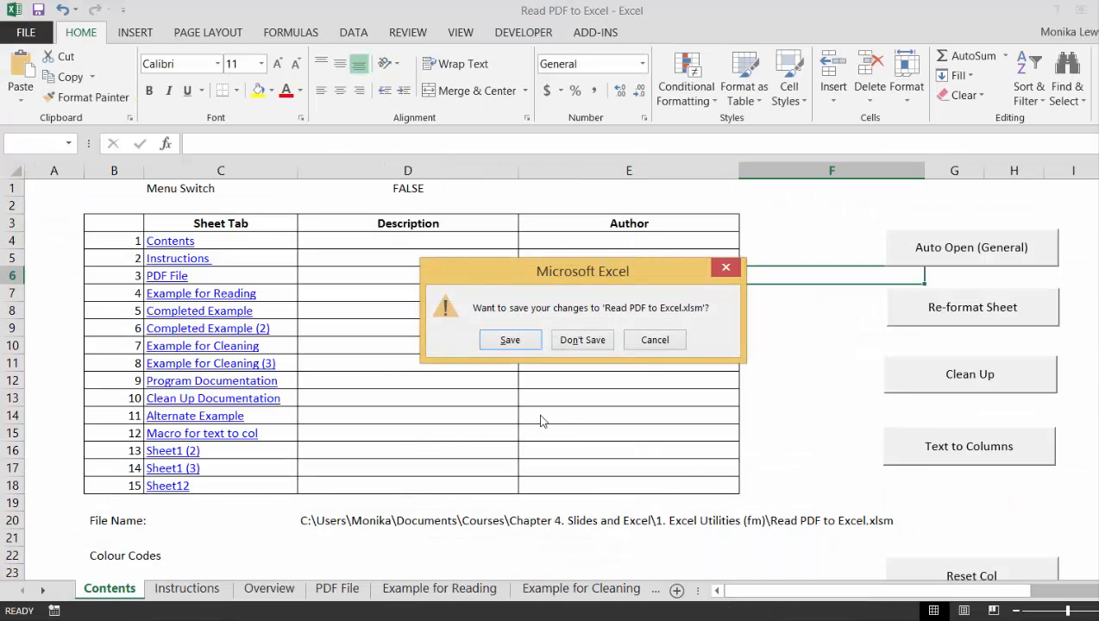
left_click(579, 341)
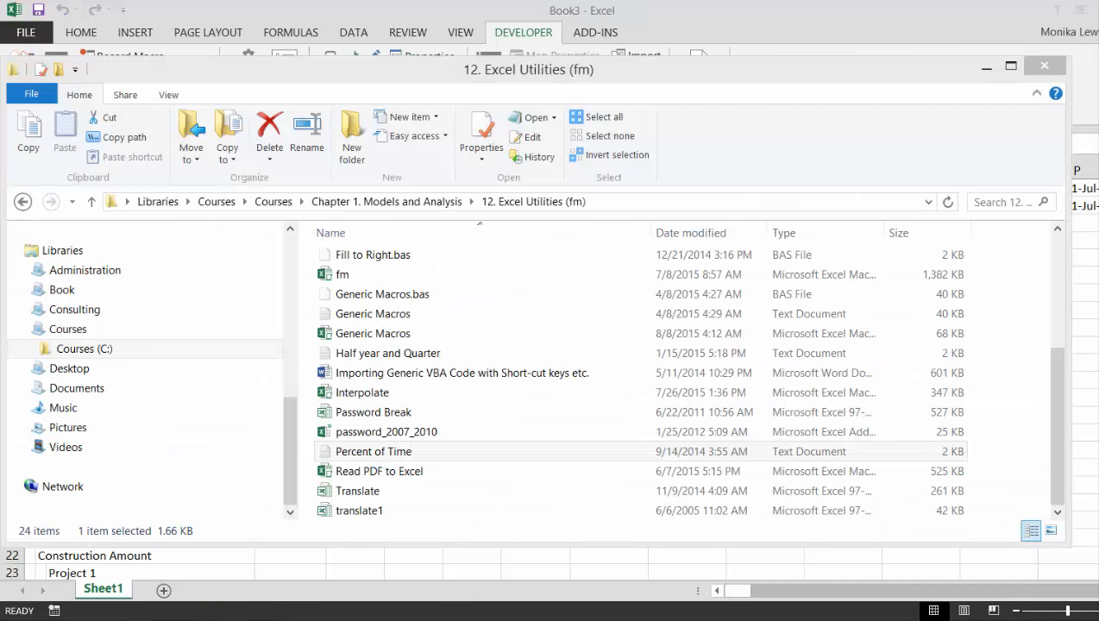
Try to open the Generic Macros workbook from the 12. Excel Utilities (fm) folder, and cancel the crash information collection
left_click(166, 619)
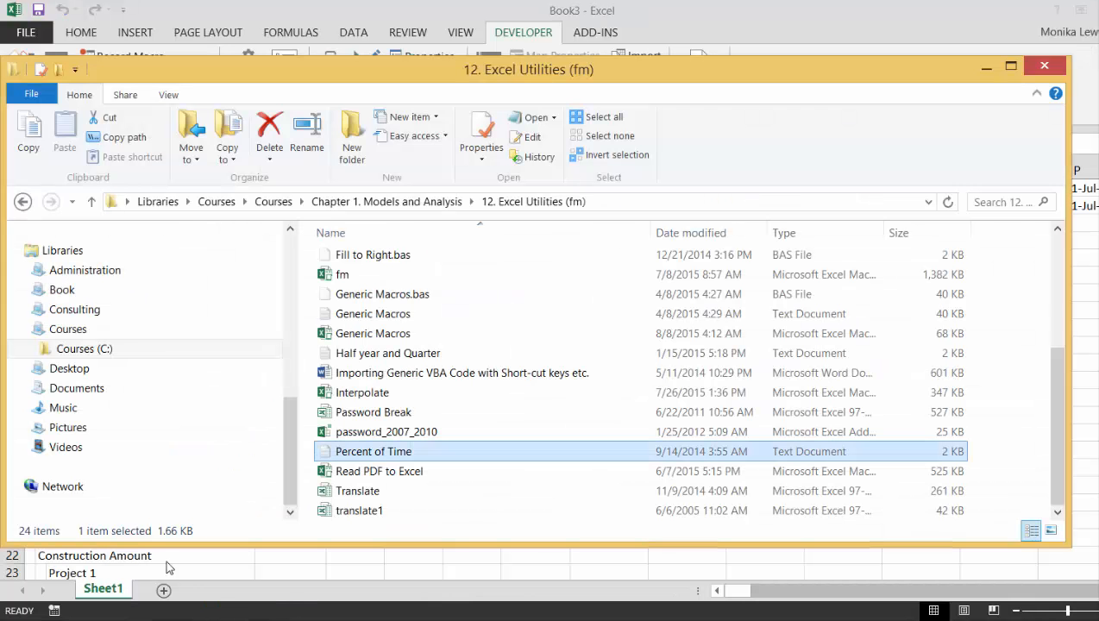
double_click(394, 338)
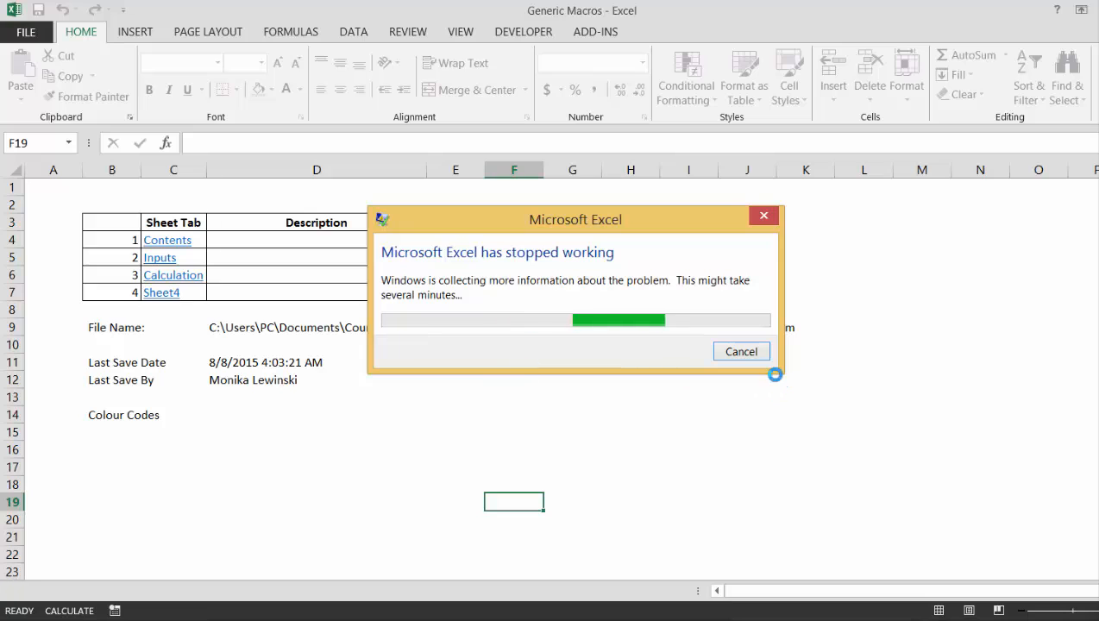
left_click(742, 354)
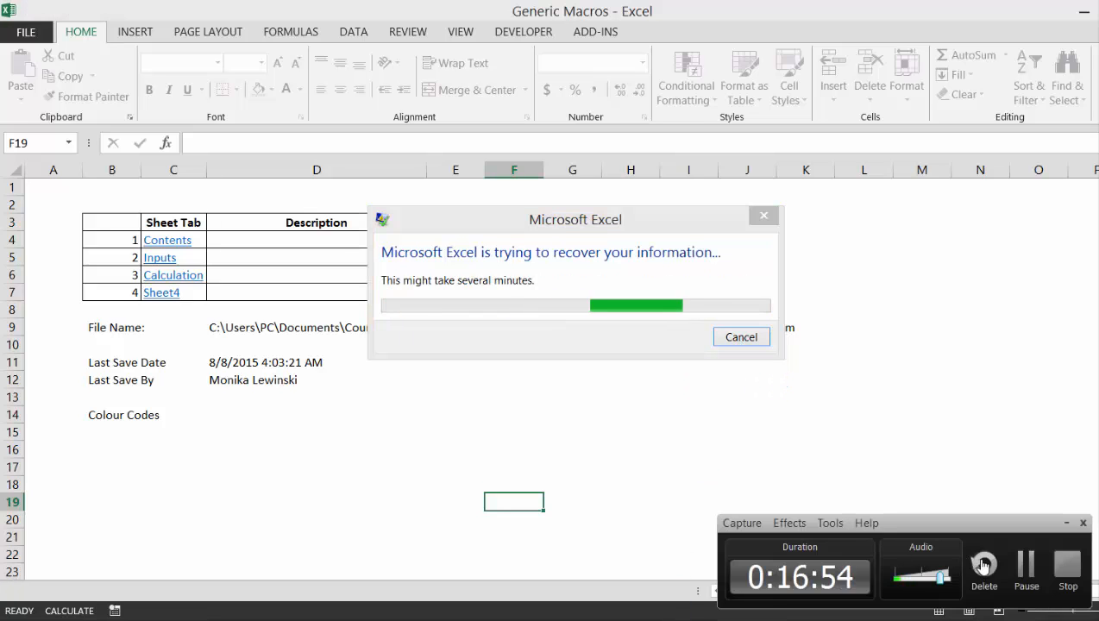
left_click(1023, 565)
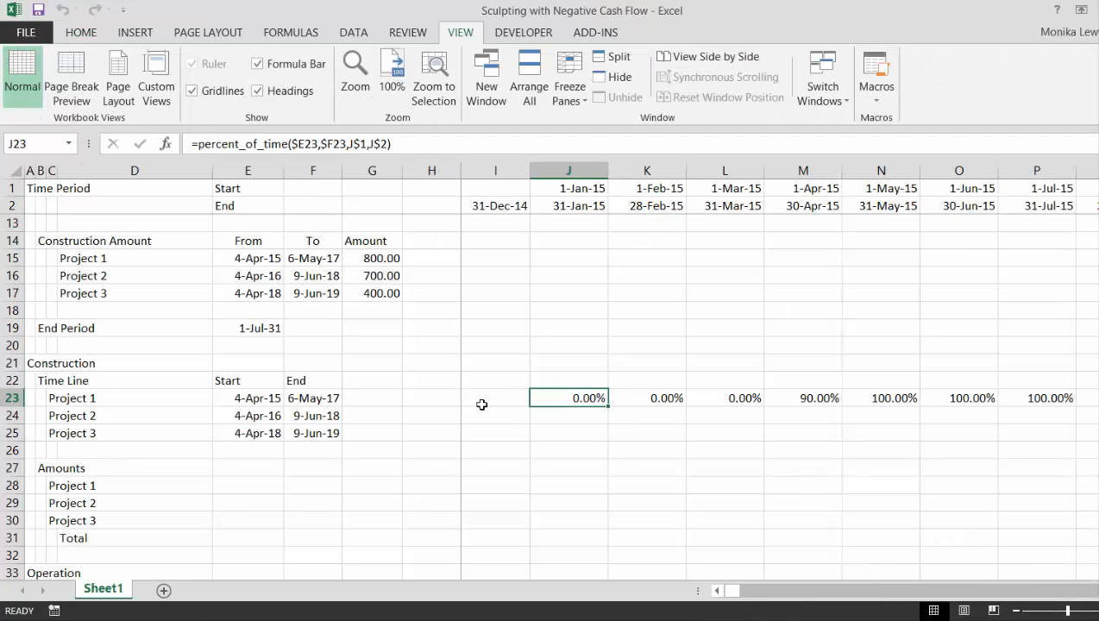
Clear Project 1's percent_of_time formulas in row 23 from K23 through GZ23, keeping the one in J23
key("Right")
key("Right")
key("Left")
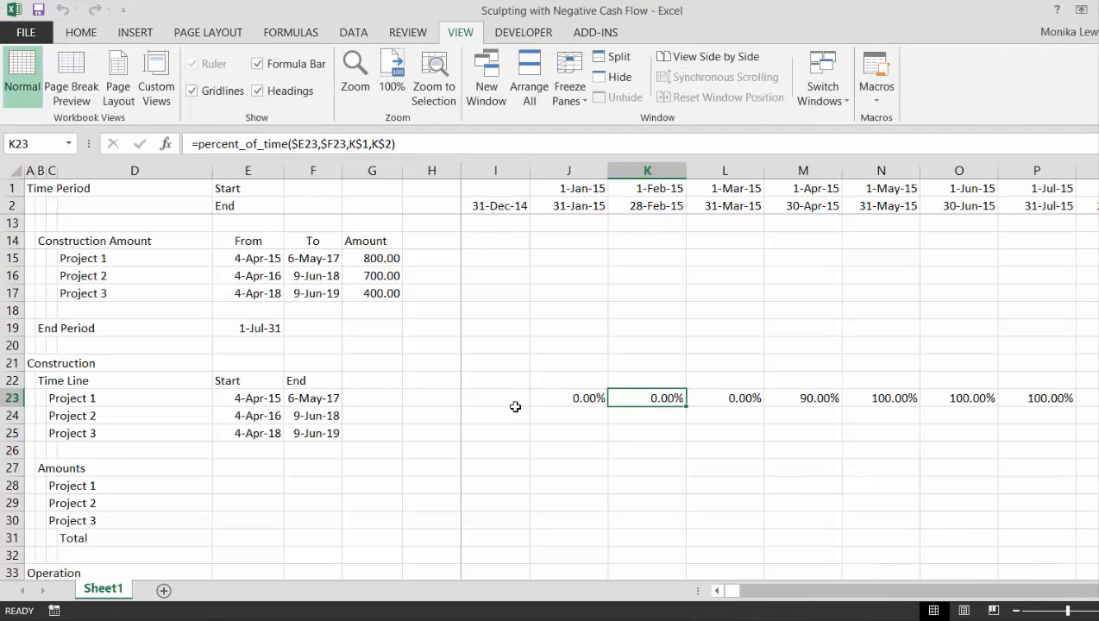
key("ctrl+shift+Right")
key("Delete")
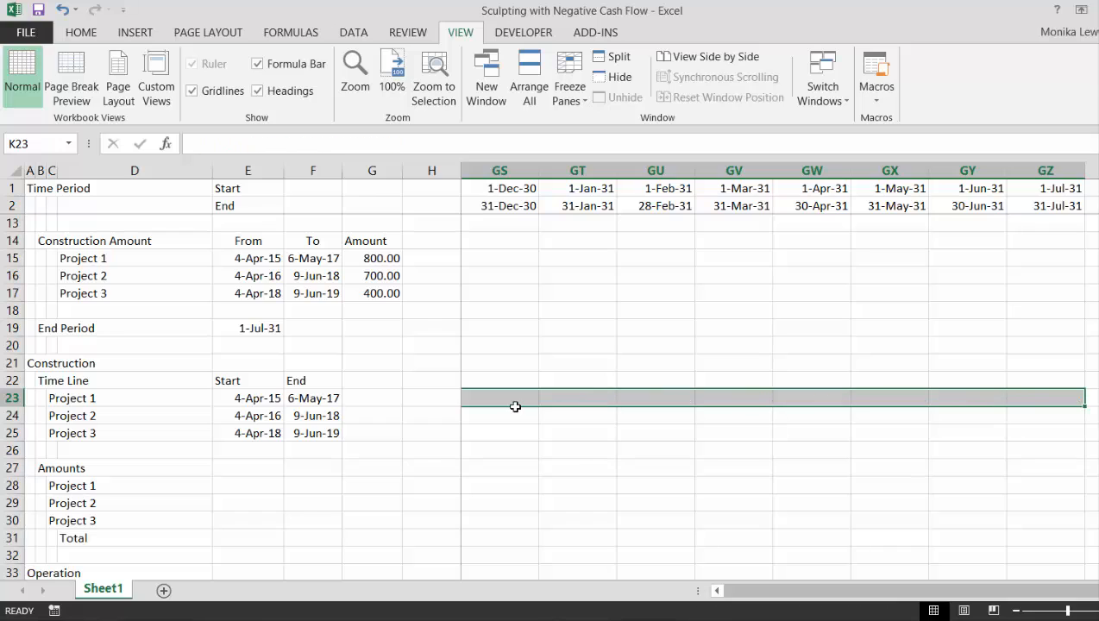
Examine the cell references in Project 1's percent_of_time formula in J23 without changing it
key("Left")
key("Left")
key("Left")
key("Left")
key("Left")
key("Right")
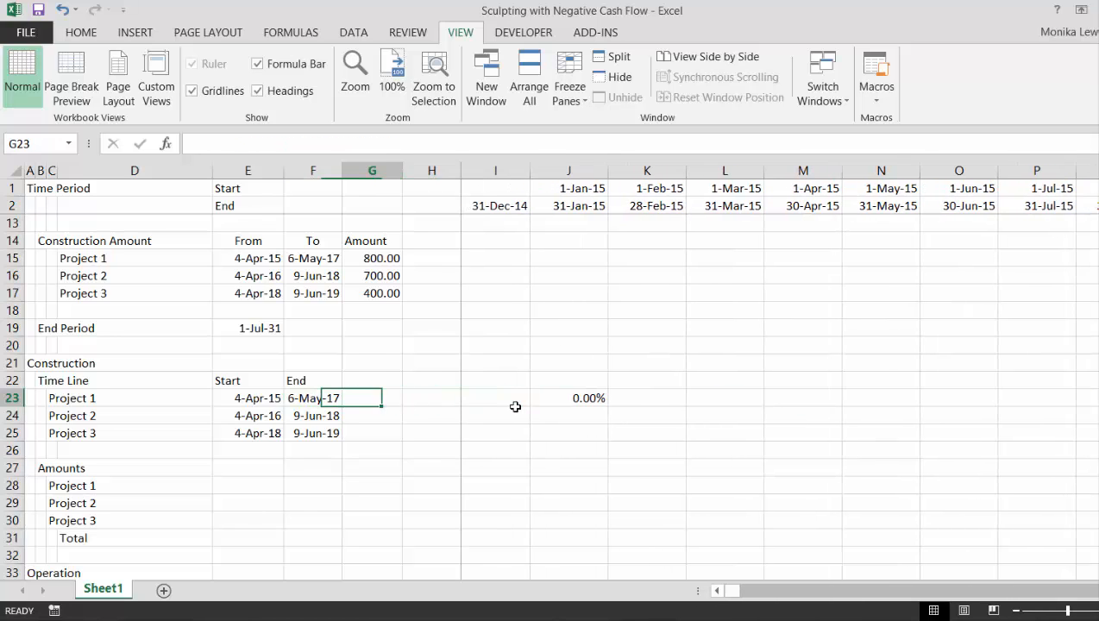
key("Right")
key("Right")
key("Right")
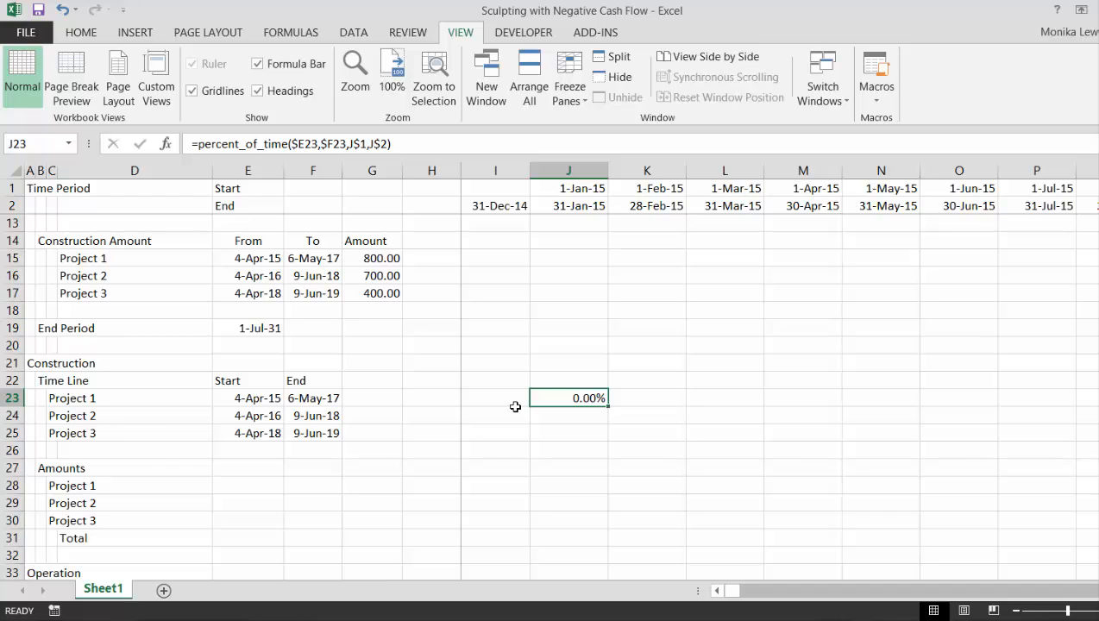
key("F2")
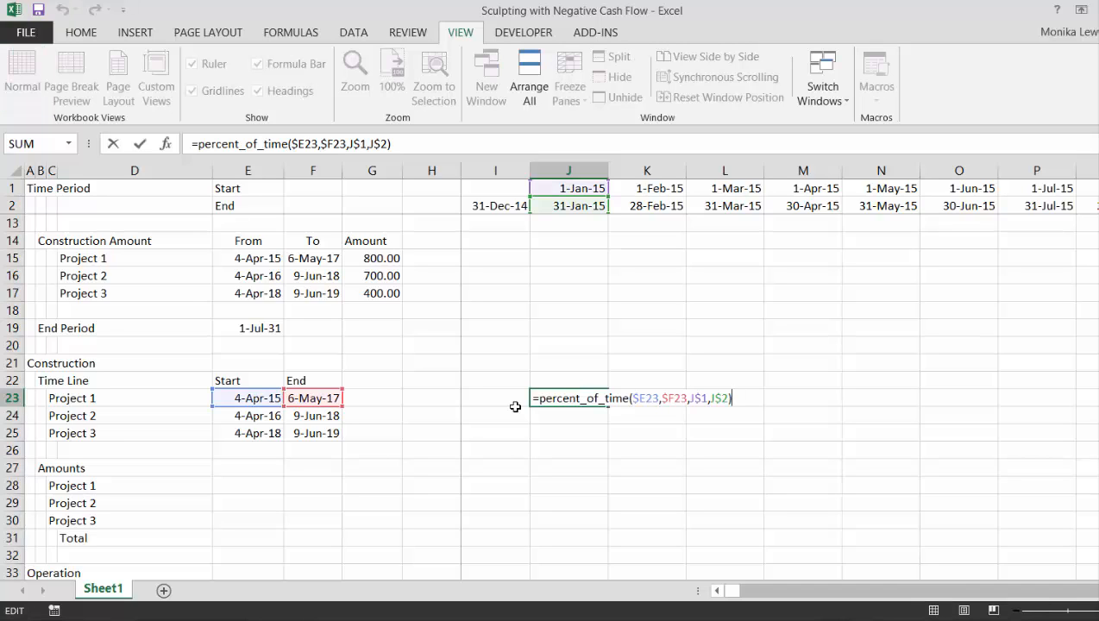
key("Escape")
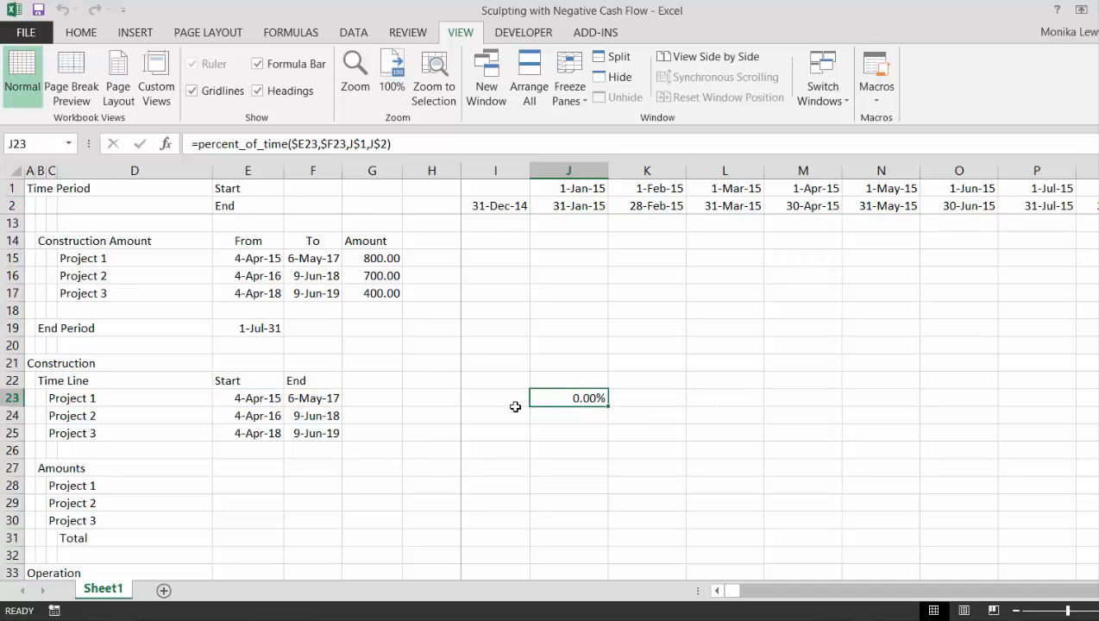
Fill the percent_of_time formula from J23 across the timeline to column GZ and down to row 25 for Projects 2 and 3
key("ctrl+shift+Right")
key("ctrl+r")
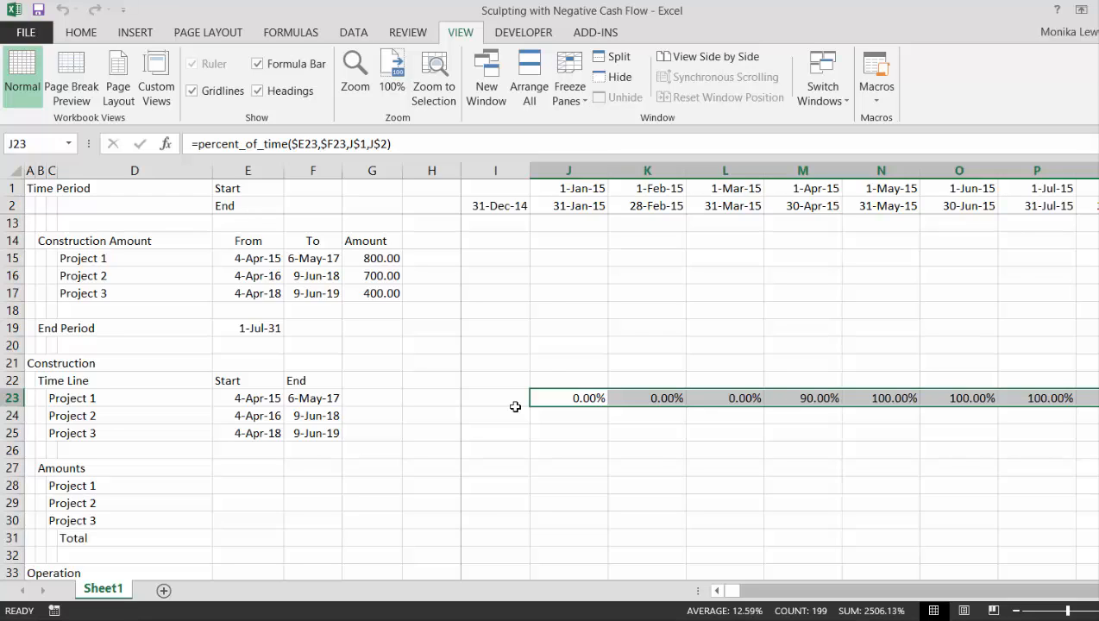
key("shift+Down")
key("shift+Down")
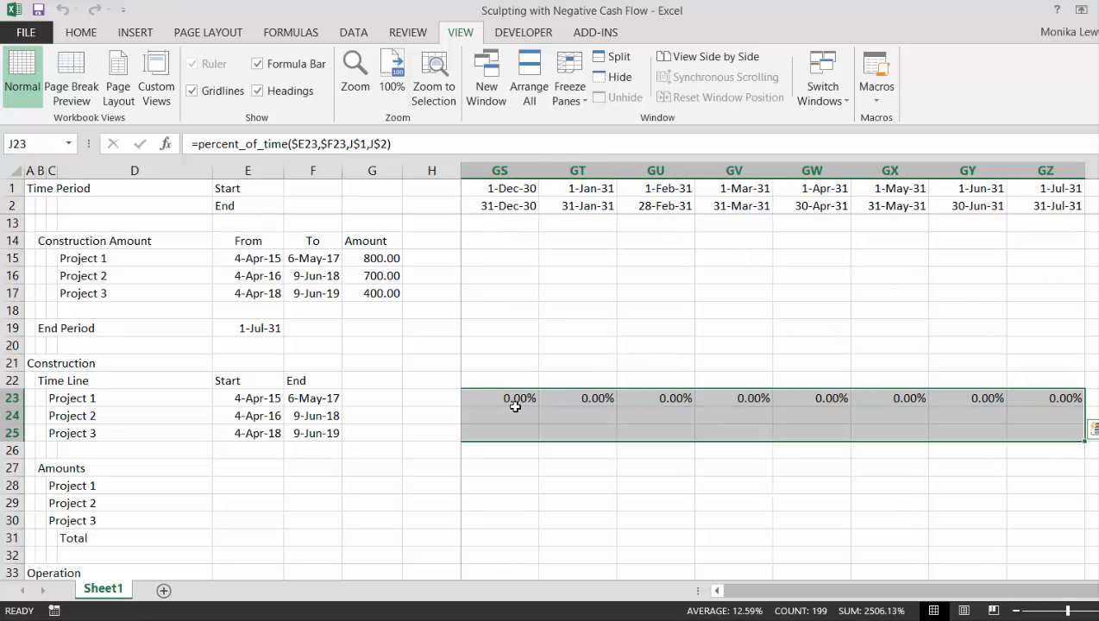
key("ctrl+d")
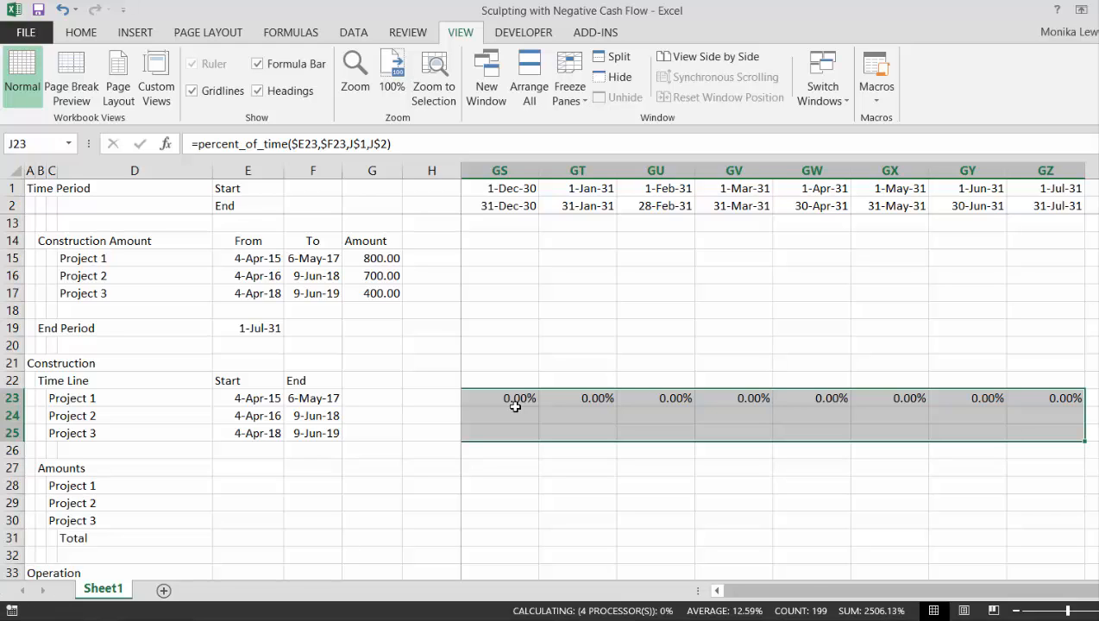
key("Down")
key("Left")
key("Left")
key("Left")
key("Right")
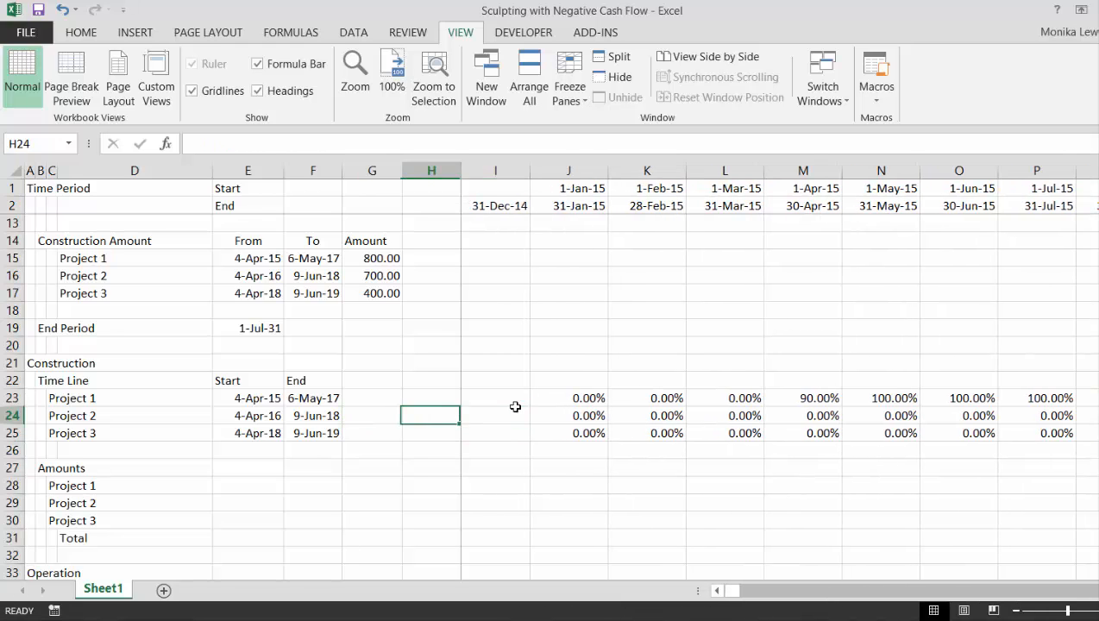
Examine the monthly construction percentages of the three projects in rows 23 to 25 along the whole timeline to column GZ
key("Right")
key("Right")
key("Right")
key("Right")
key("Right")
key("Right")
key("Right")
key("Right")
key("Right")
key("Right")
key("Right")
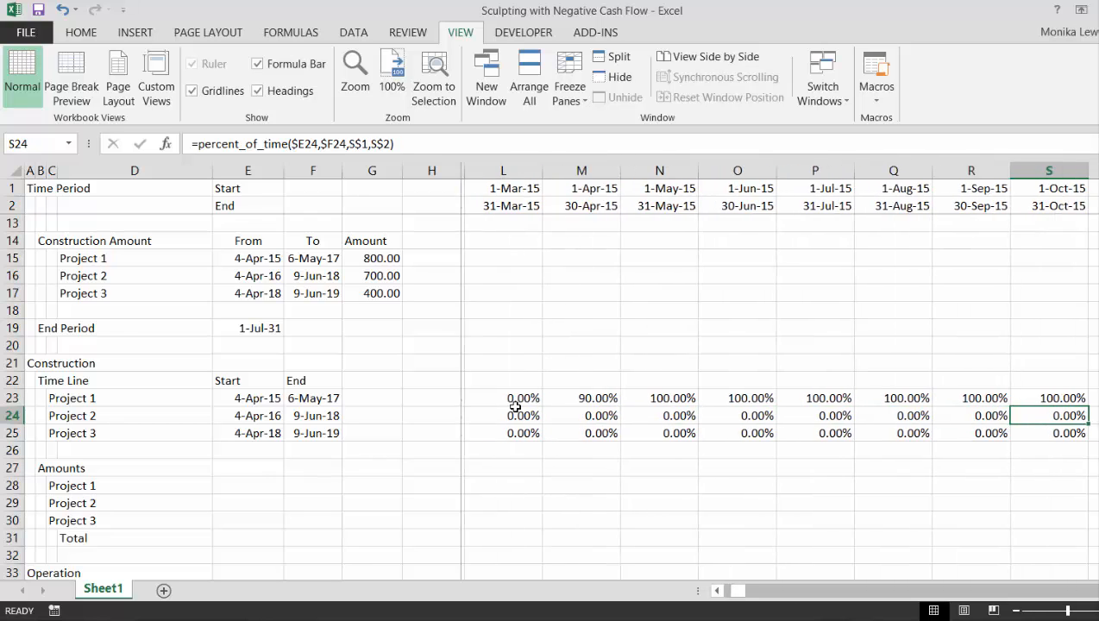
key("Right")
key("Right")
key("Right")
key("Right")
key("Right")
key("Right")
key("Right")
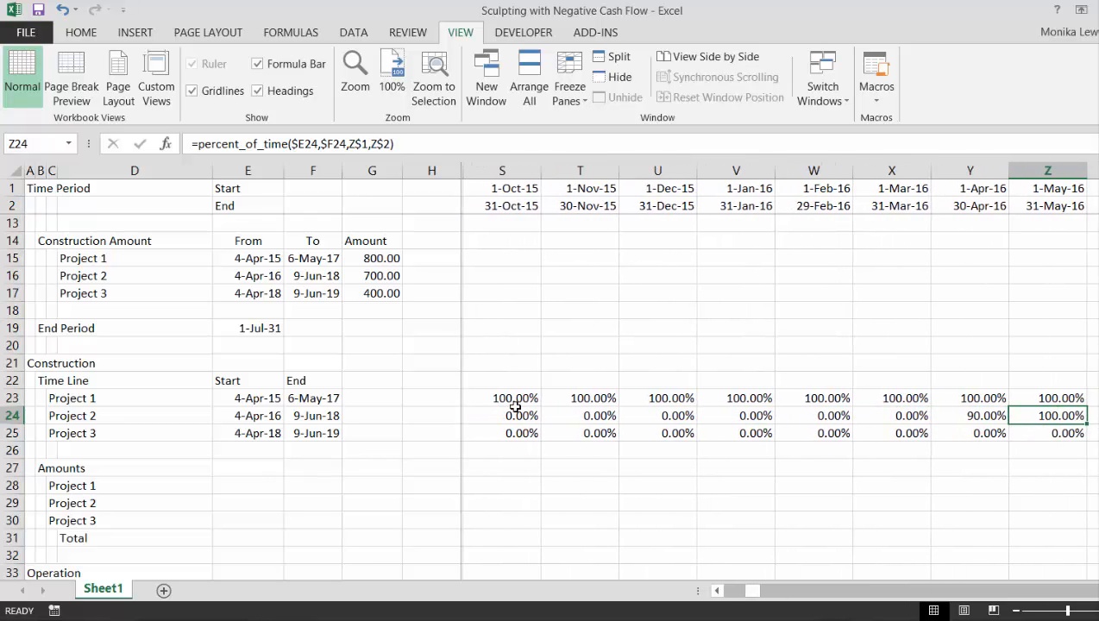
key("Right")
key("Right")
key("Right")
key("Right")
key("Right")
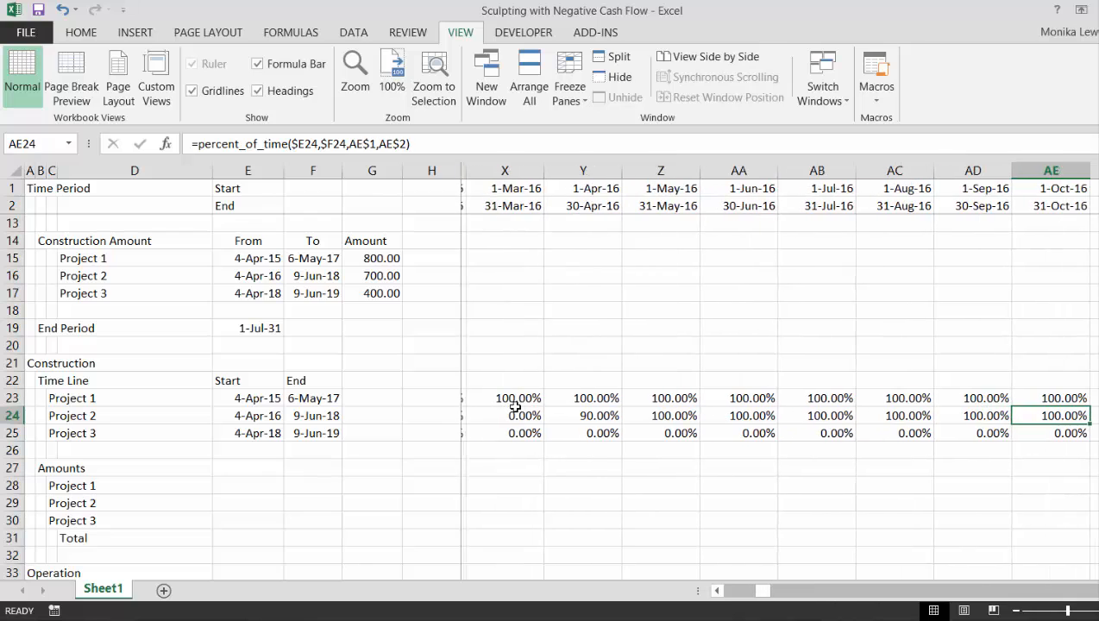
key("Right")
key("Right")
key("Right")
key("Right")
key("Right")
key("Right")
key("Right")
key("Right")
key("Right")
key("Right")
key("Right")
key("Right")
key("Right")
key("Right")
key("Right")
key("Right")
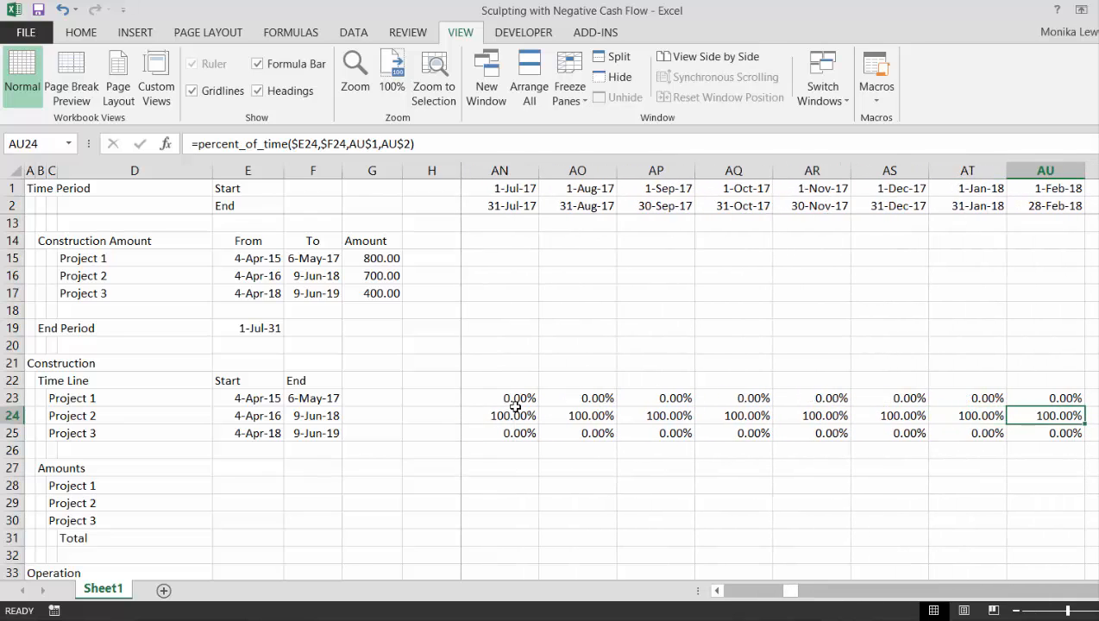
key("Right")
key("Right")
key("Right")
key("Right")
key("Right")
key("Right")
key("Right")
key("Right")
key("Right")
key("Right")
key("Right")
key("Right")
key("Right")
key("Right")
key("Right")
key("Right")
key("Right")
key("Right")
key("Right")
key("Right")
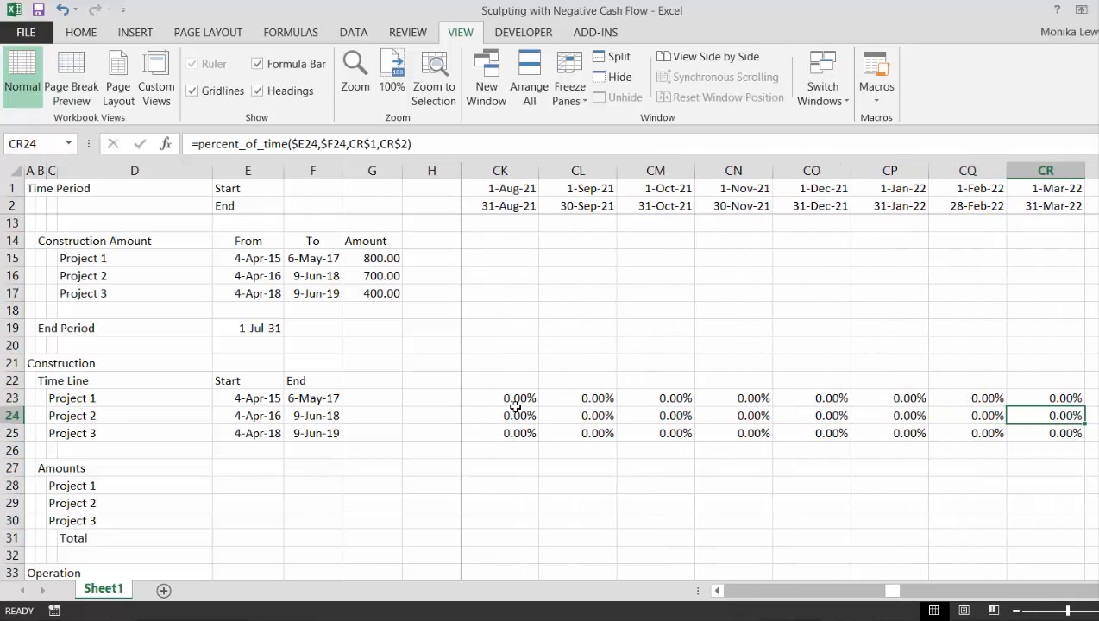
key("Right")
key("Right")
key("Right")
key("Right")
key("Right")
key("Right")
key("Right")
key("Right")
key("Right")
key("Right")
key("Right")
key("Right")
key("Right")
key("Right")
key("Right")
key("Right")
key("Right")
key("Right")
key("Right")
key("Right")
key("ctrl+Right")
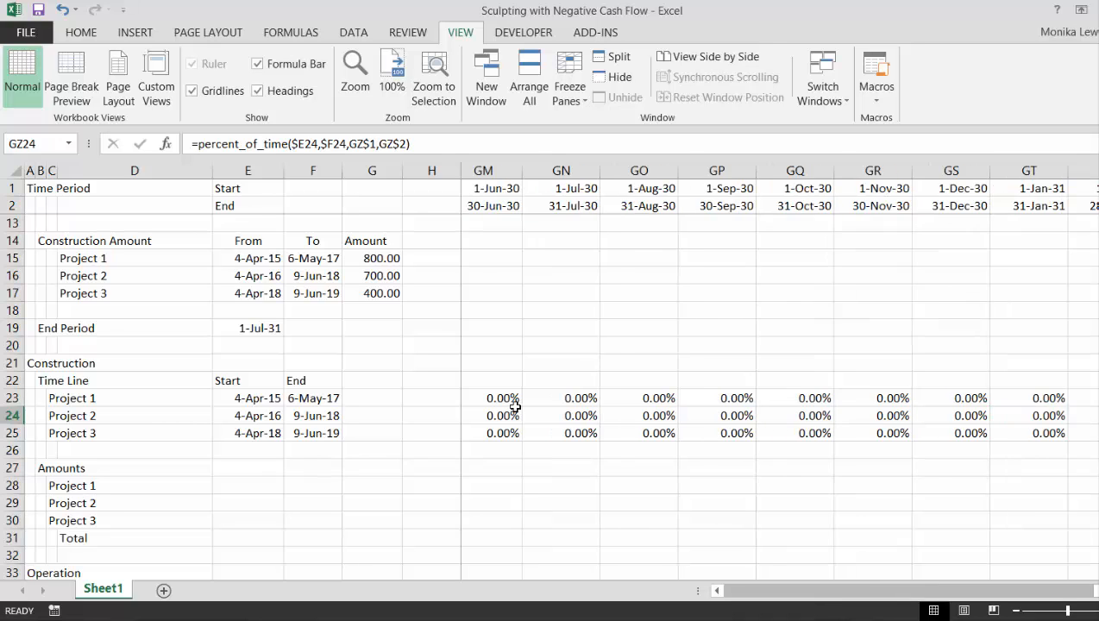
key("Left")
key("ctrl+Left")
key("Left")
key("Left")
key("Left")
key("Left")
key("Left")
key("Left")
key("Left")
key("Left")
key("Left")
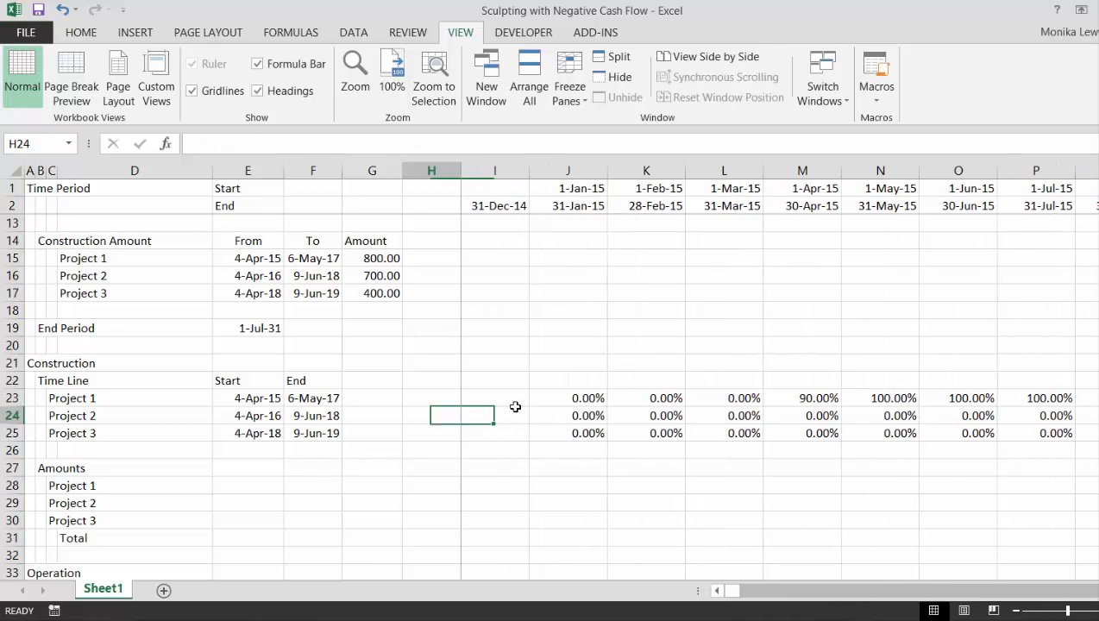
Review the operating and construction assumptions and the empty Amounts block of the Construction section
key("Up")
key("Up")
key("Up")
key("Up")
key("Up")
key("Up")
key("Up")
key("Up")
key("Up")
key("Up")
key("Up")
key("Up")
key("Up")
key("Up")
key("Up")
key("Up")
key("Up")
key("Up")
key("Up")
key("Up")
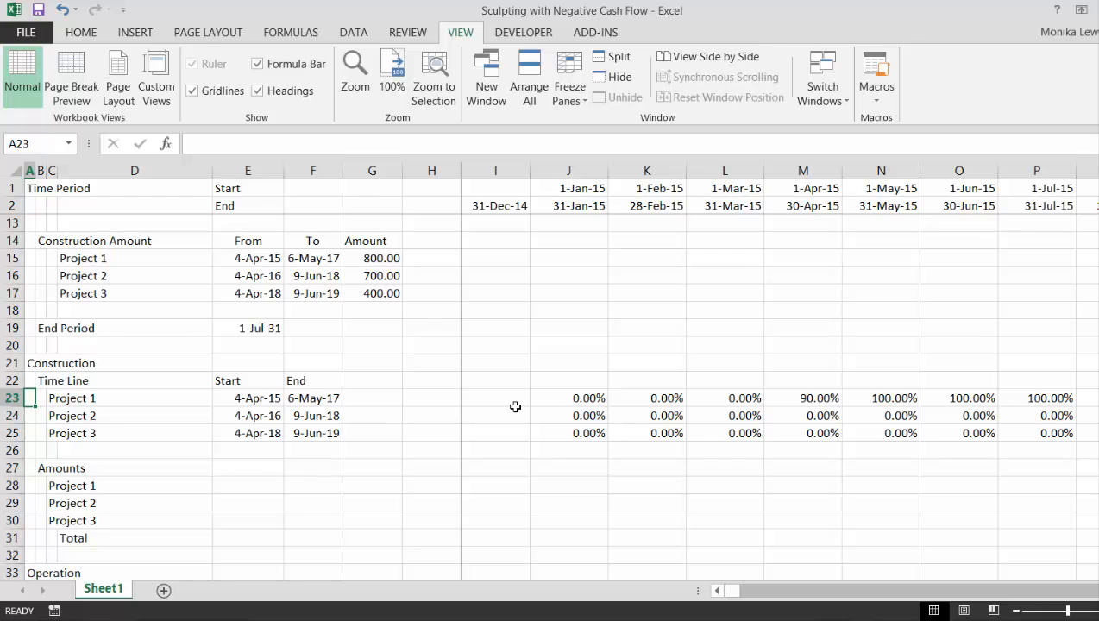
key("Down")
key("Down")
key("Down")
key("Down")
key("Down")
key("Down")
key("Down")
key("Down")
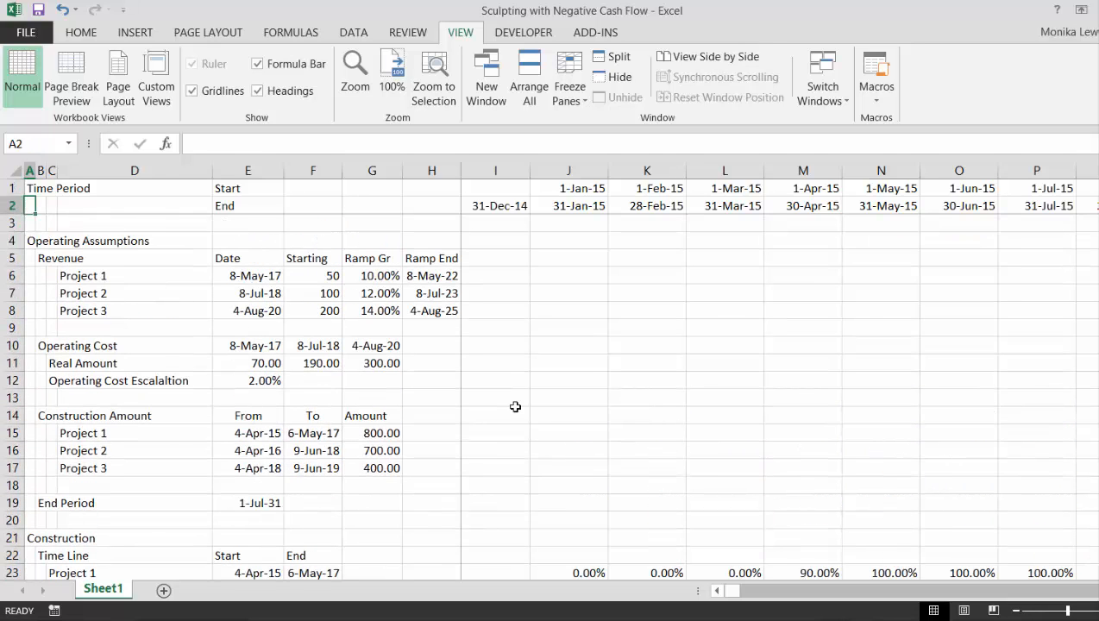
key("Down")
key("Down")
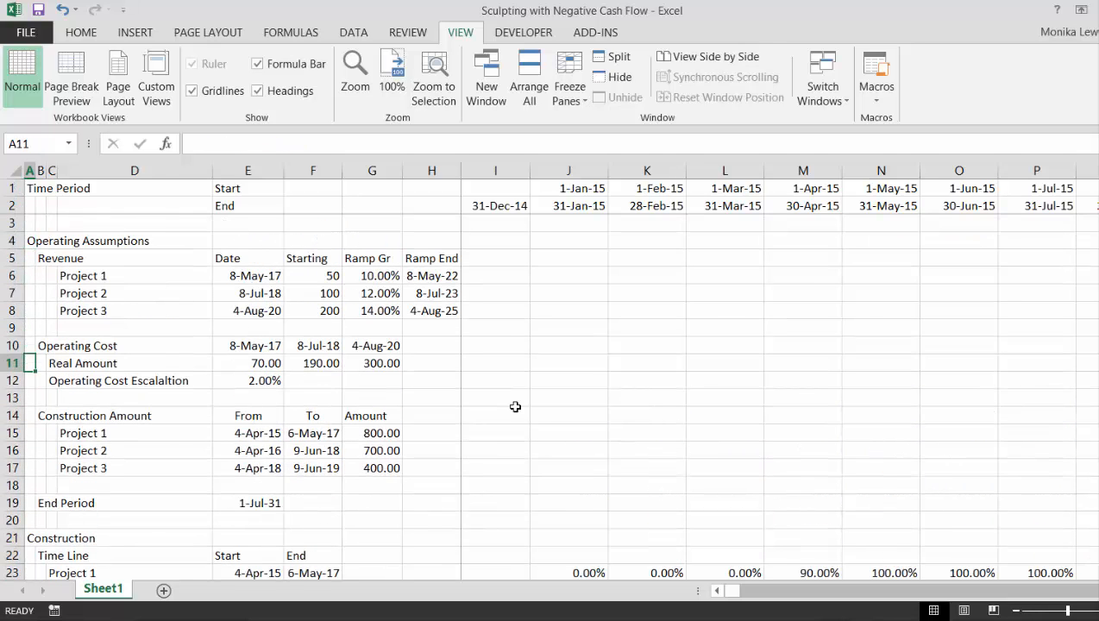
key("Right")
key("Right")
key("Right")
key("Right")
key("Right")
key("Right")
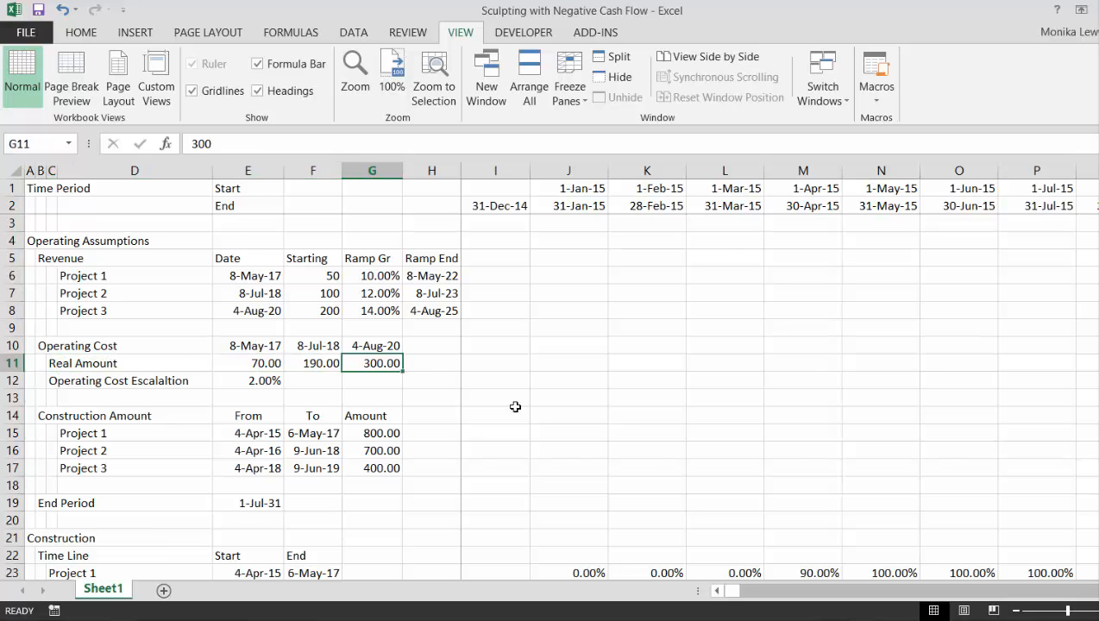
key("Down")
key("Down")
key("Down")
key("Down")
key("Down")
key("Down")
key("Down")
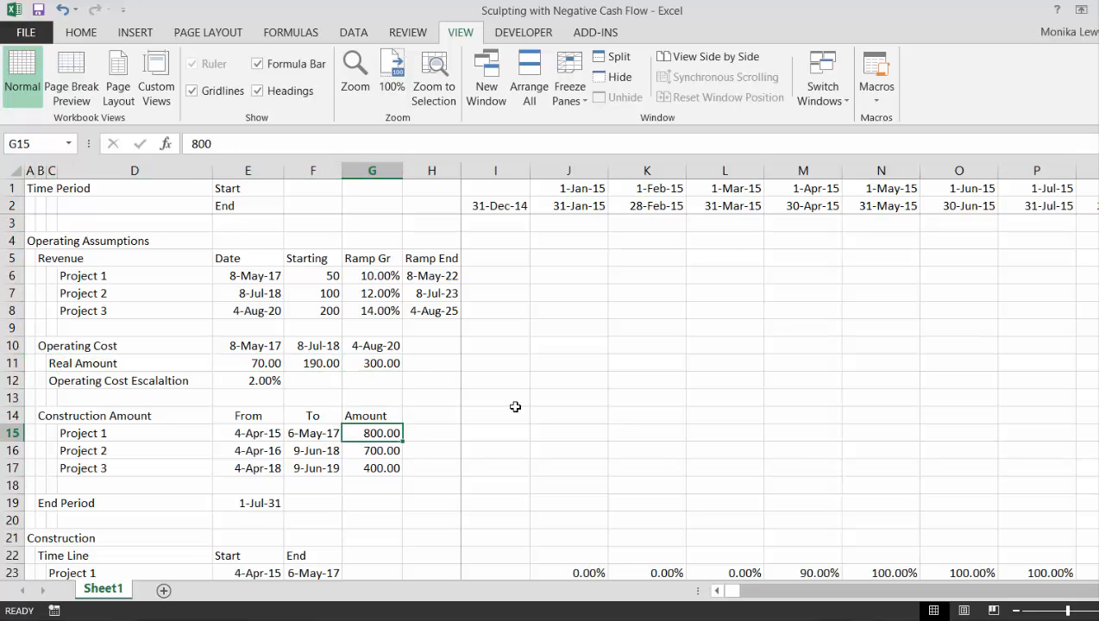
key("Down")
key("Down")
key("Down")
key("Down")
key("Down")
key("Down")
key("Down")
key("Down")
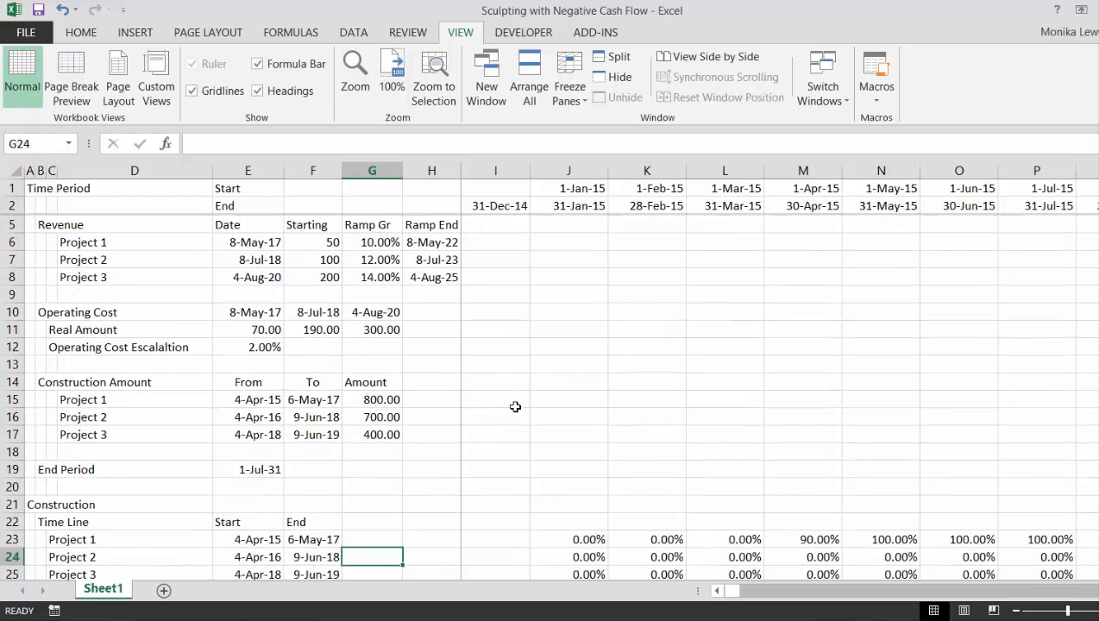
key("Down")
key("Down")
key("Down")
key("Down")
key("Down")
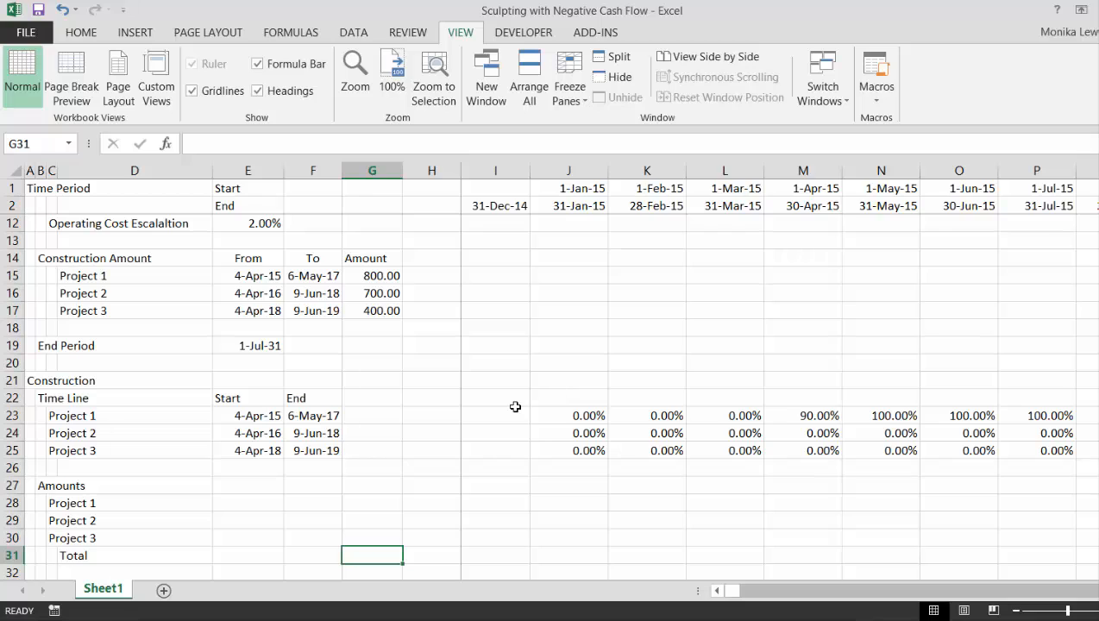
Link Project 1's amount in E28 to the construction amount with =G15 and fill it down to E30 for Projects 2 and 3
key("Up")
key("Up")
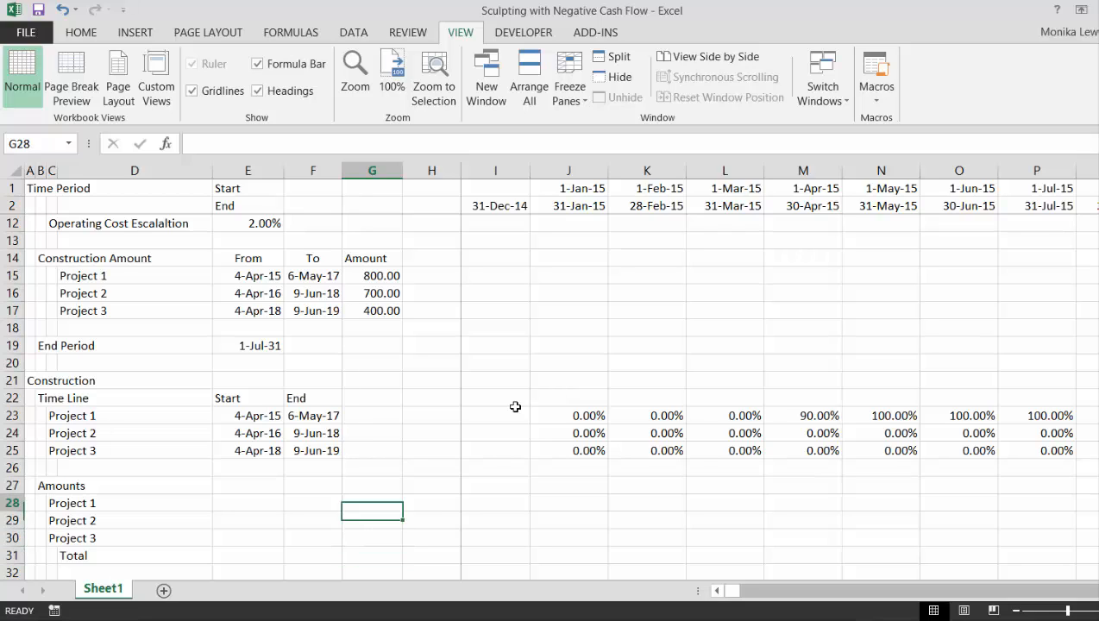
key("Up")
key("Left")
key("Up")
key("Left")
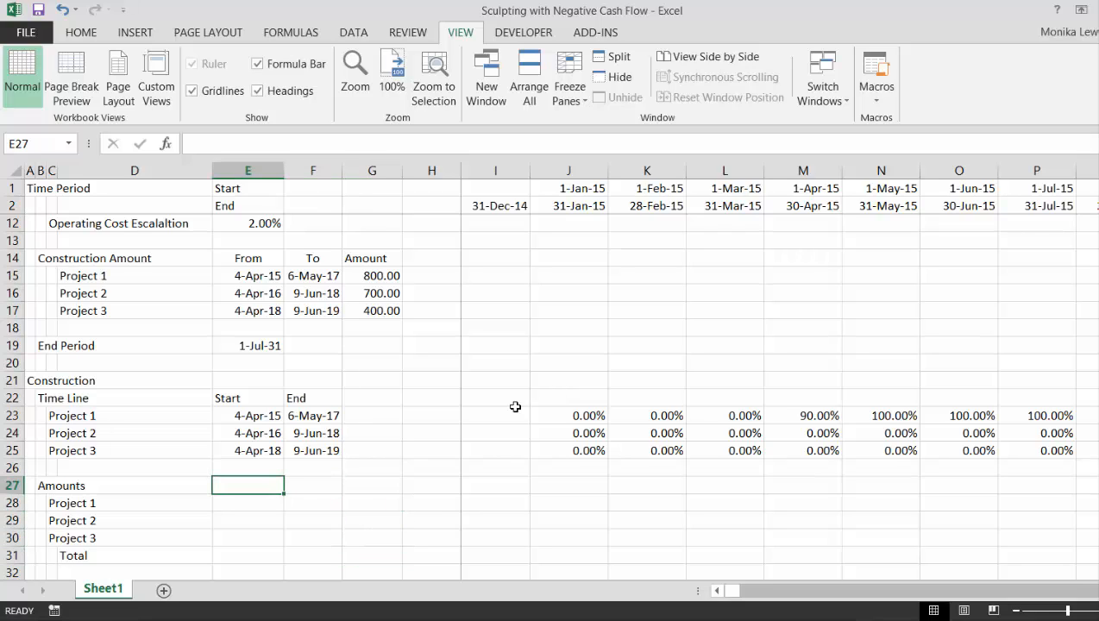
key("Down")
type("=")
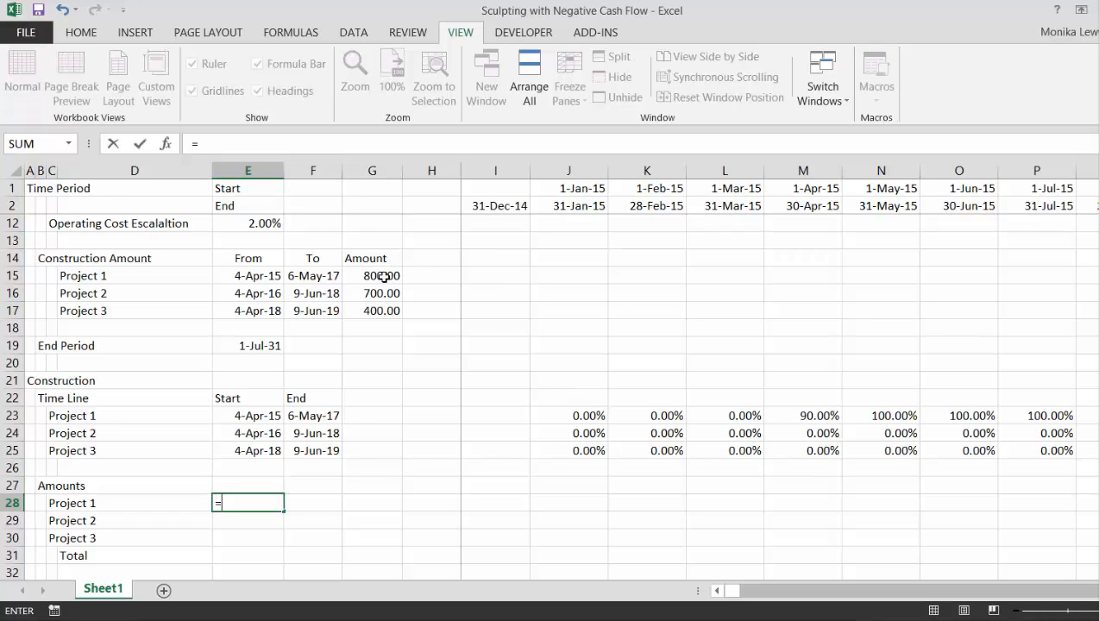
left_click(384, 276)
key("ctrl+Return")
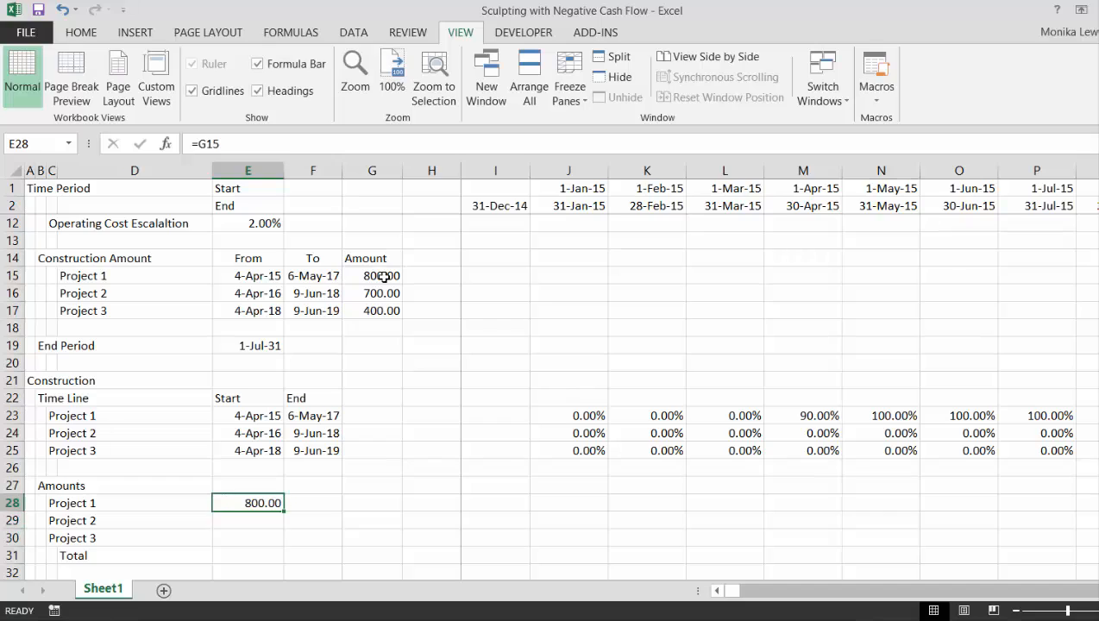
key("shift+Down")
key("shift+Down")
key("ctrl+d")
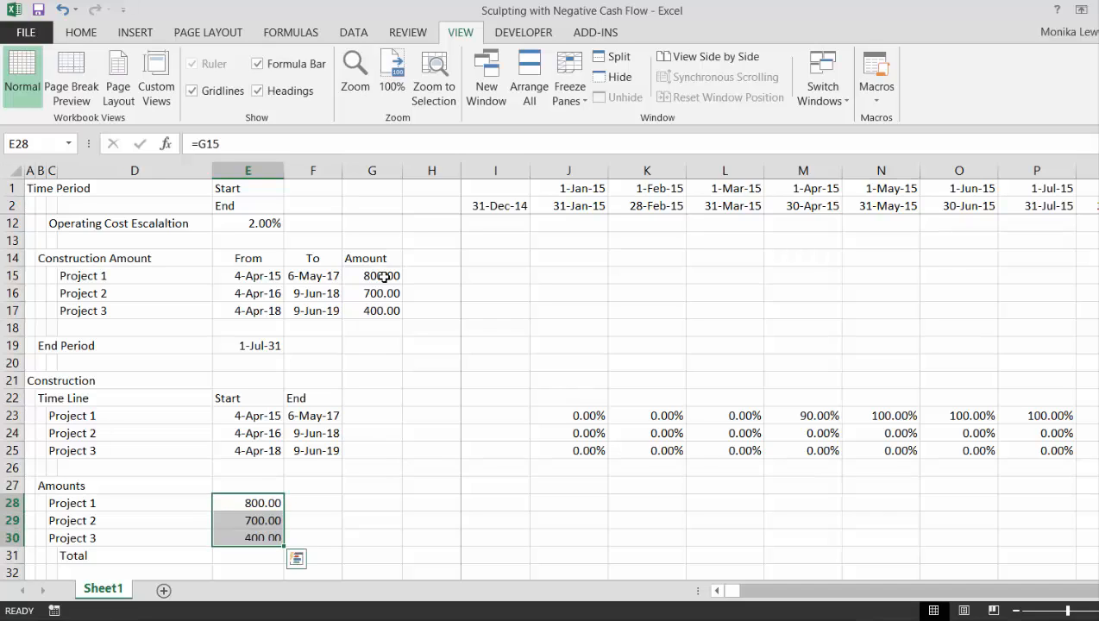
Enter =SUM($J$23:$GZ$23) in J28 to total Project 1's timeline percentages
key("Right")
key("Right")
key("Right")
key("Right")
key("Right")
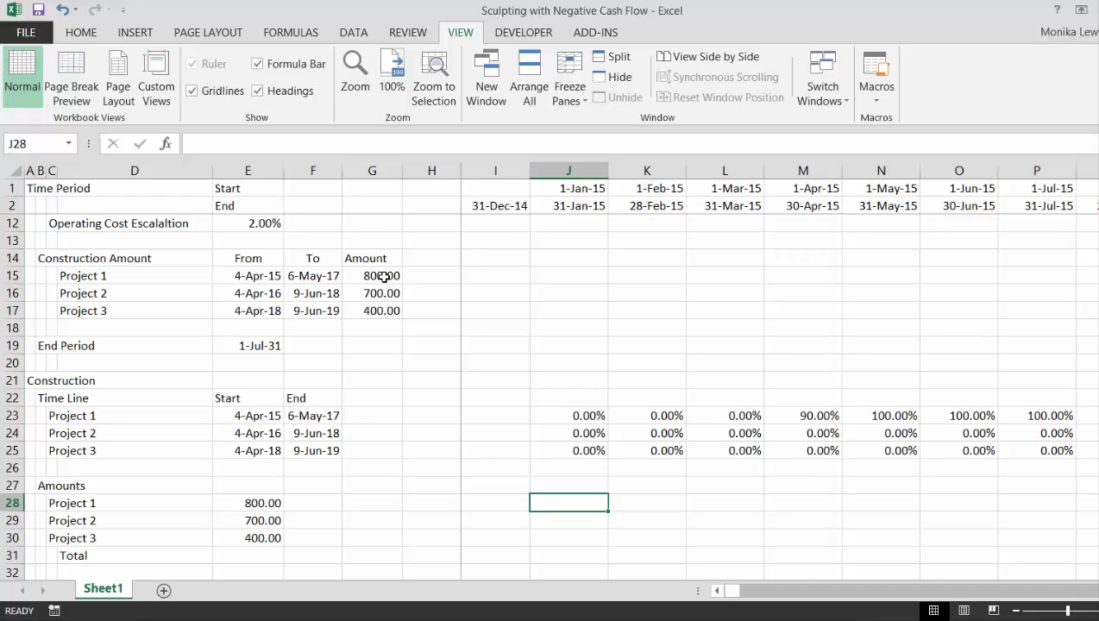
type("=sum(")
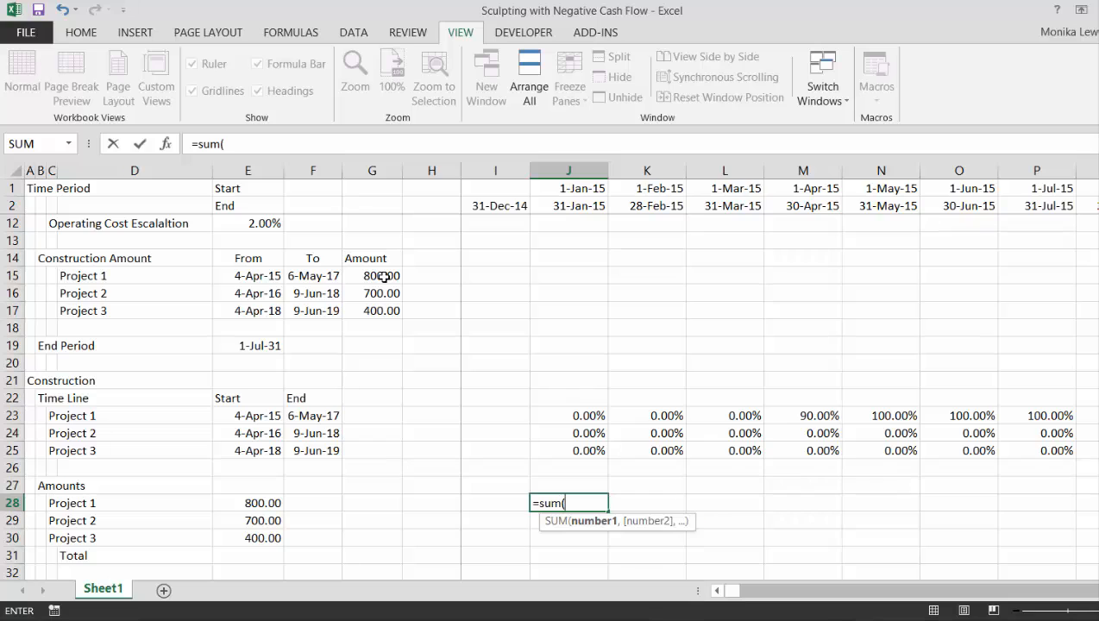
key("Up")
key("Up")
key("Up")
key("Up")
key("Up")
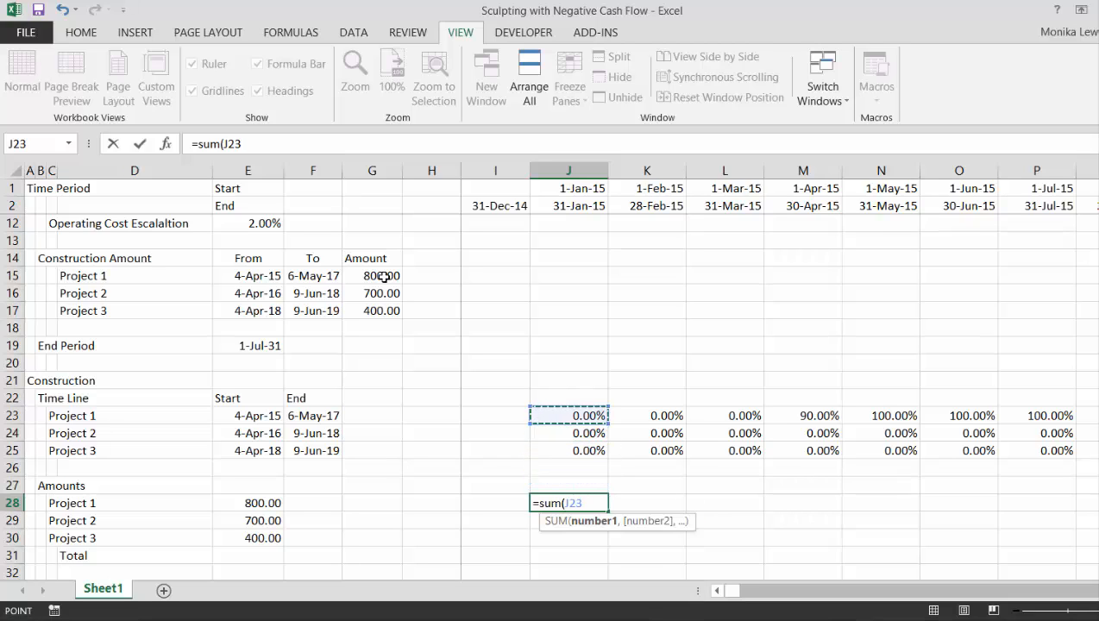
key("ctrl+shift+Right")
key("F4")
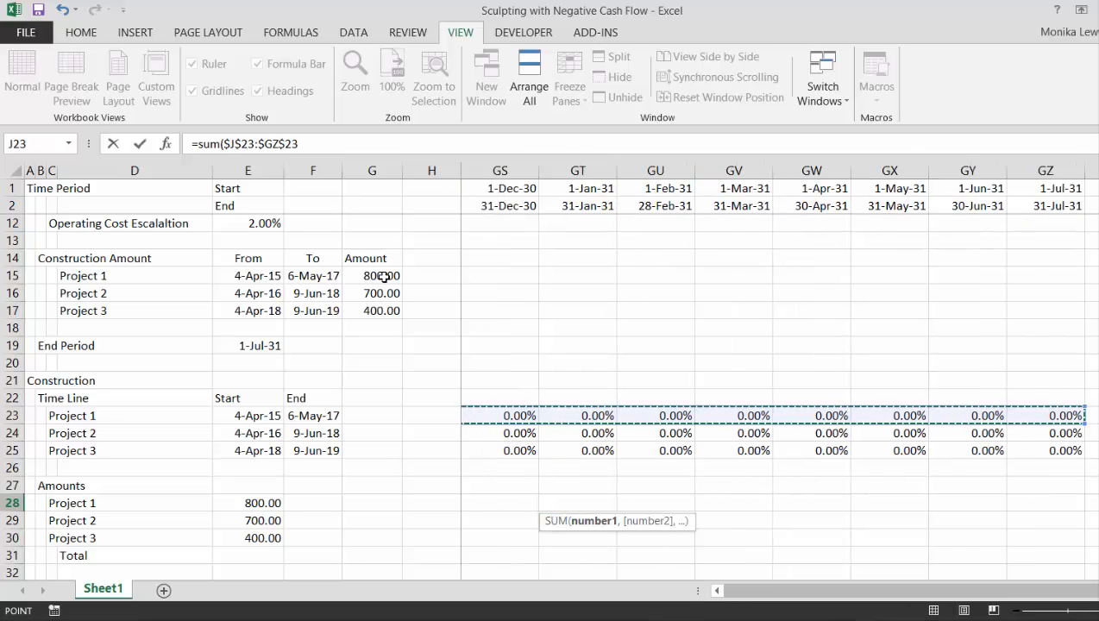
key("Return")
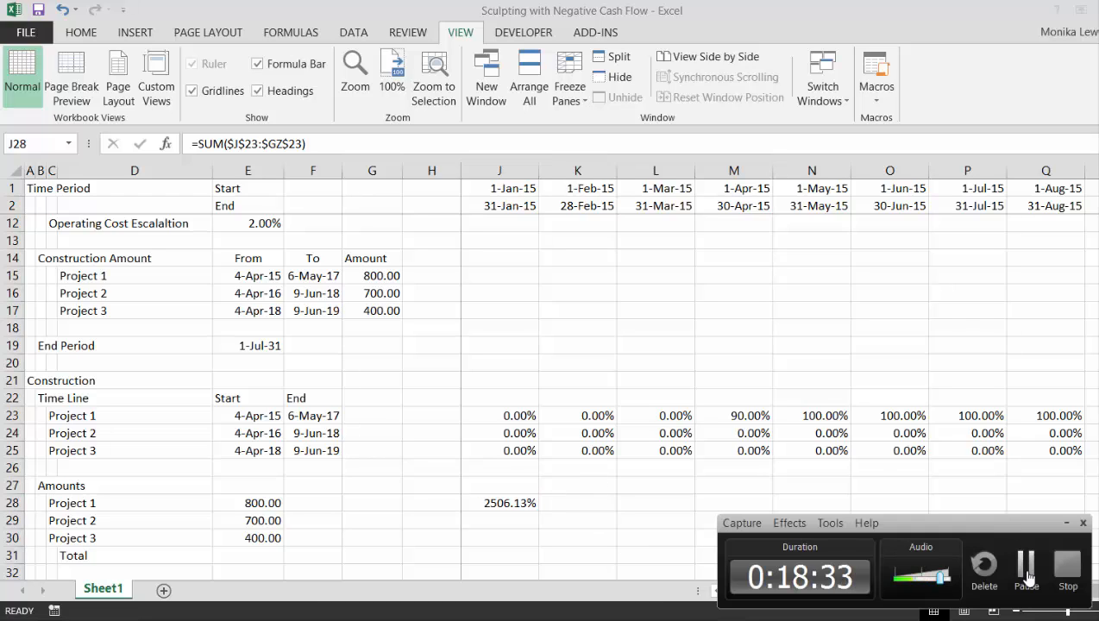
left_click(1027, 572)
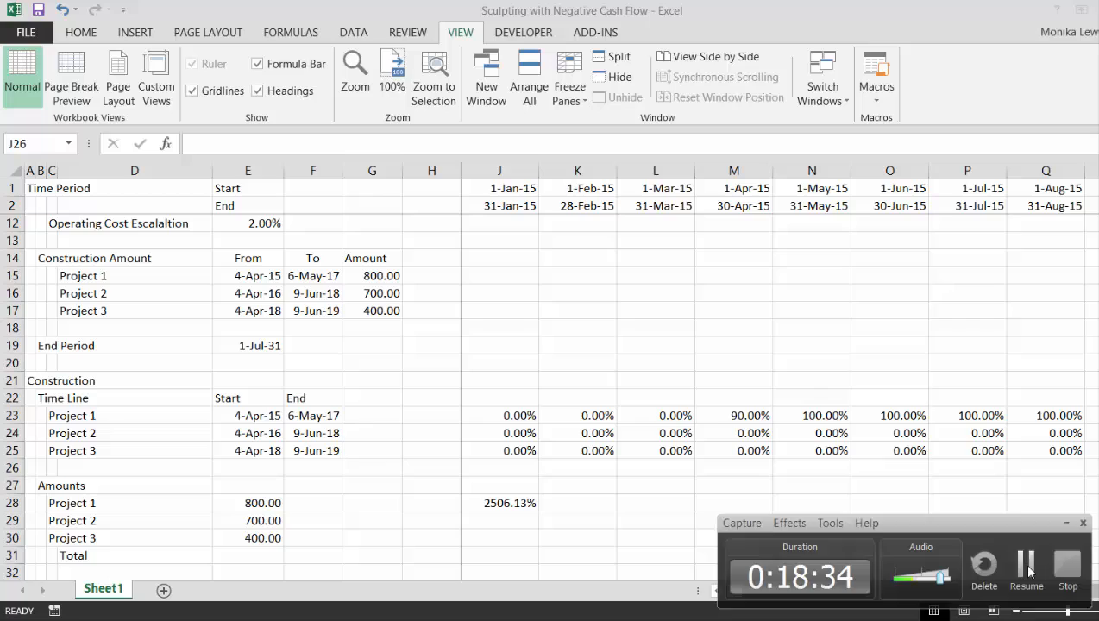
left_click(1027, 572)
key("Down")
key("Down")
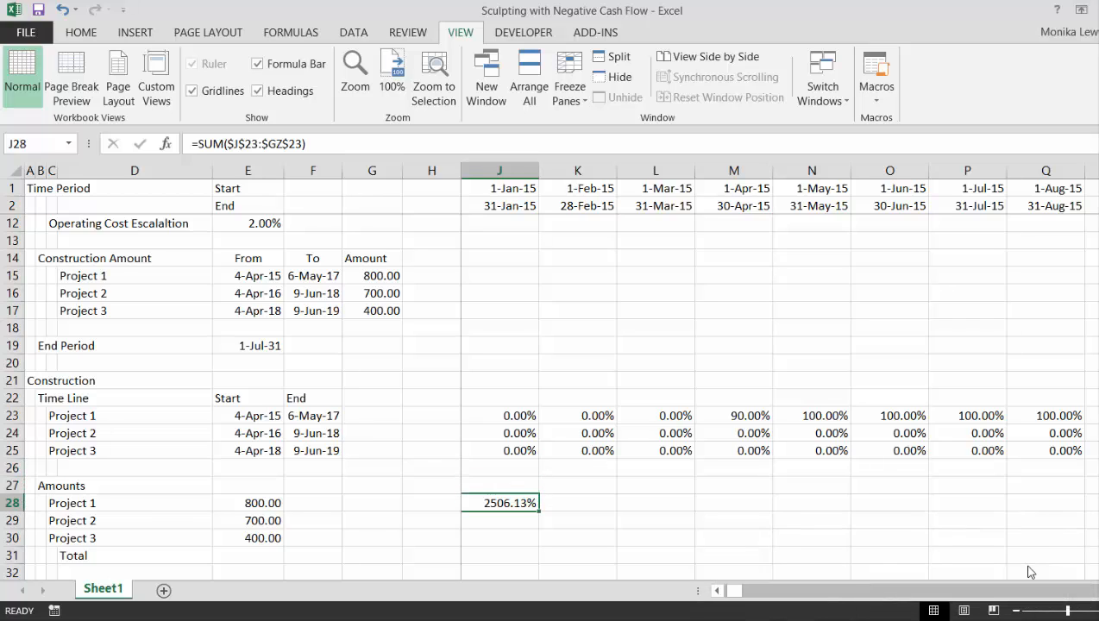
Enter =J23/SUM($J23:$GZ23) in J28 to calculate Project 1's share of total construction time for the period
key("F2")
type("=")
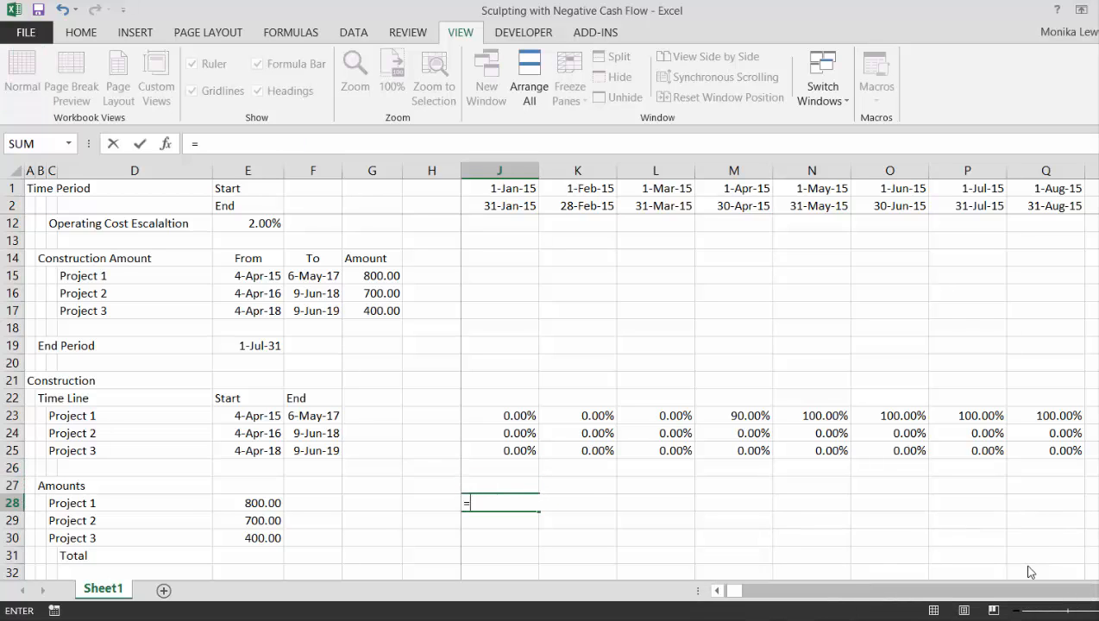
key("Up")
key("Up")
key("Up")
key("Up")
key("Up")
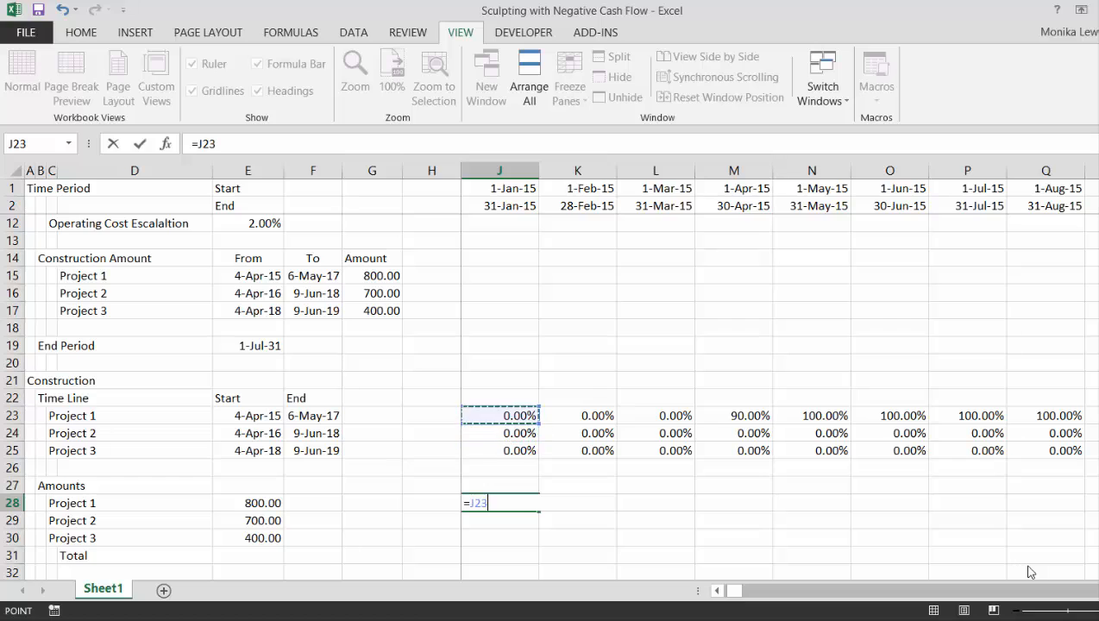
type("/")
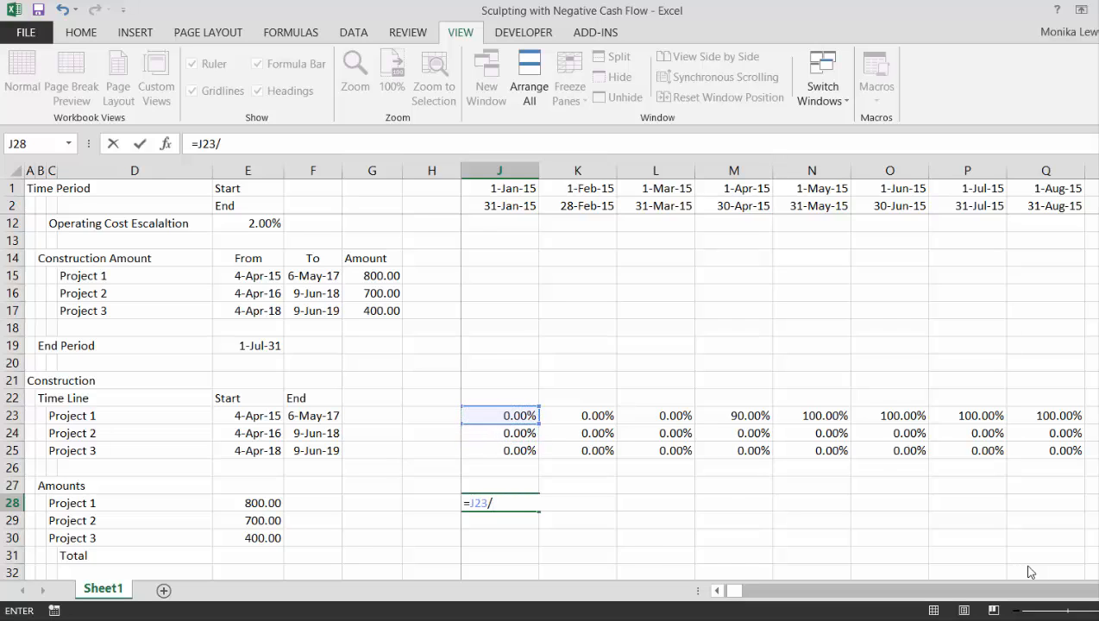
type("sum(")
key("Up")
key("Up")
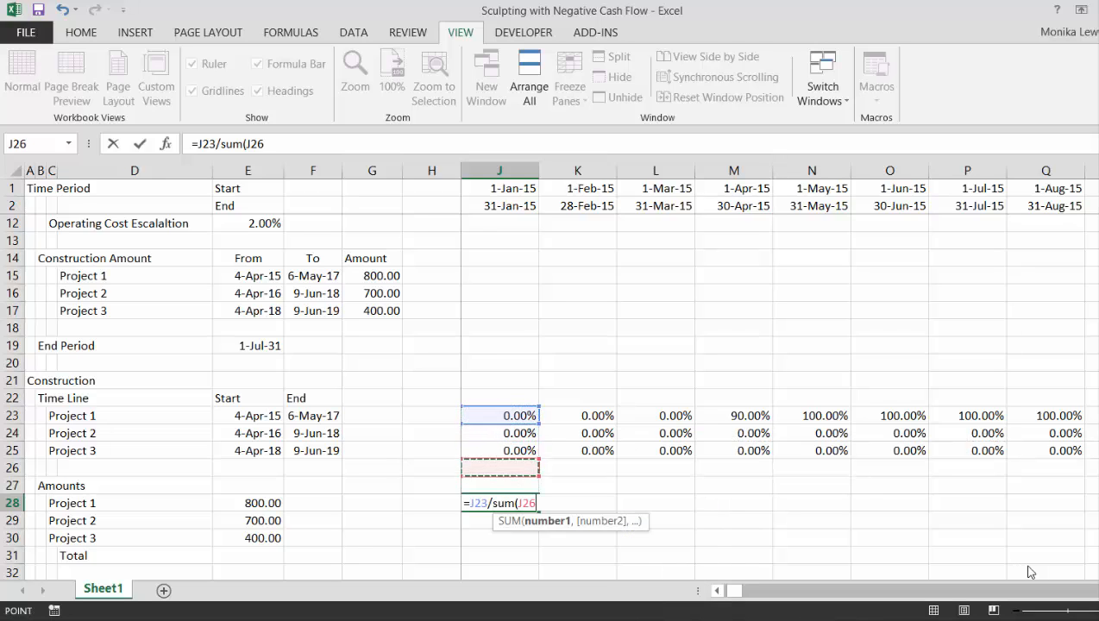
key("Up")
key("Up")
key("Up")
key("ctrl+shift+Right")
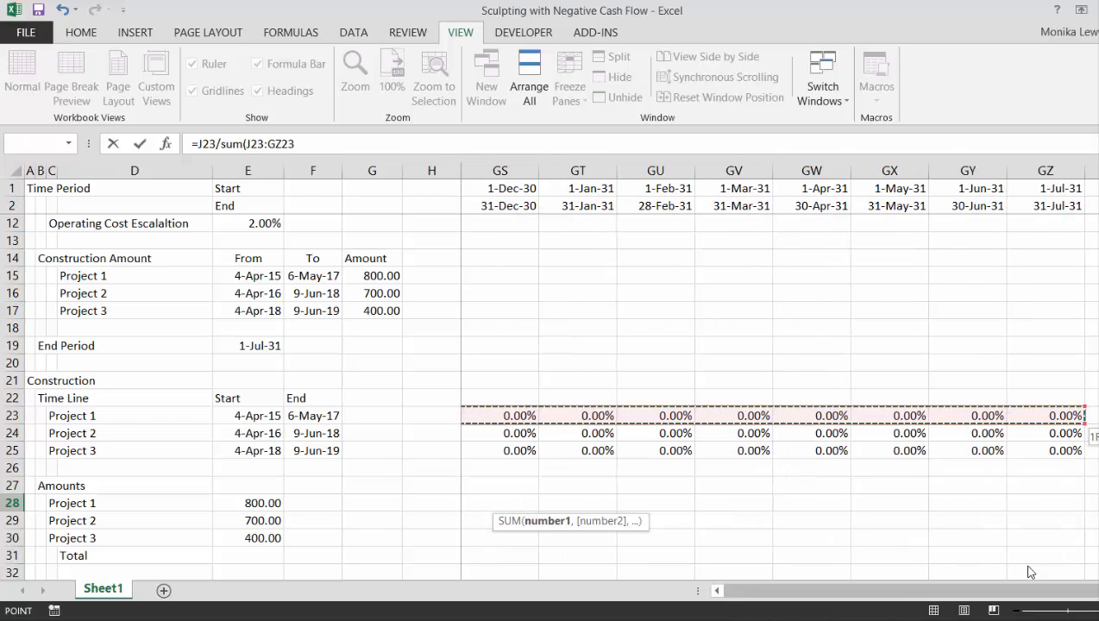
key("F4")
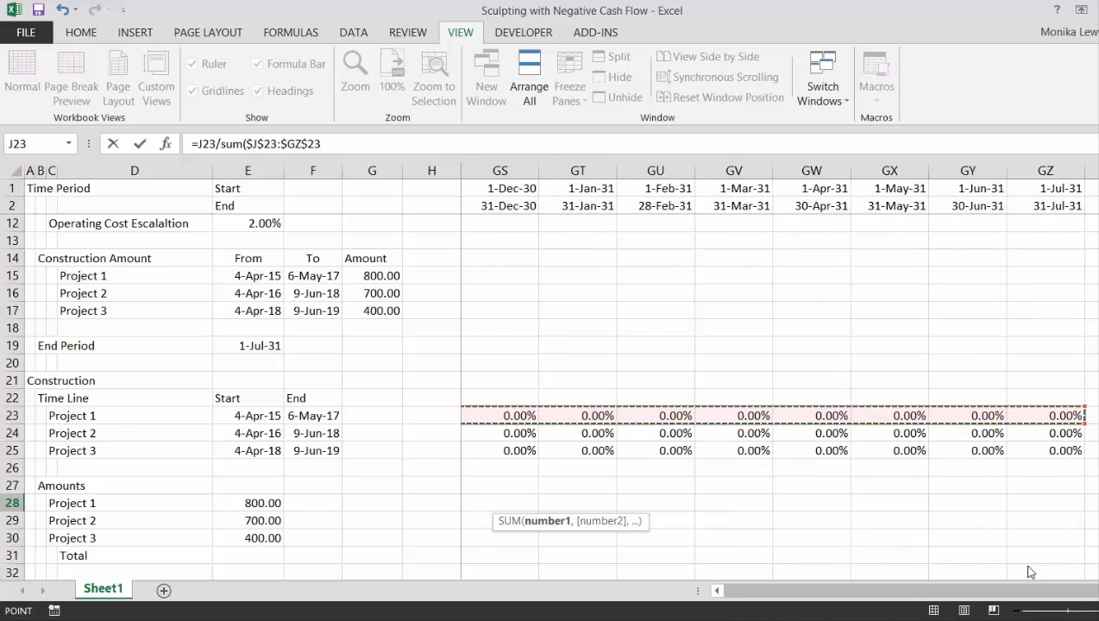
key("F4")
key("F4")
type(")")
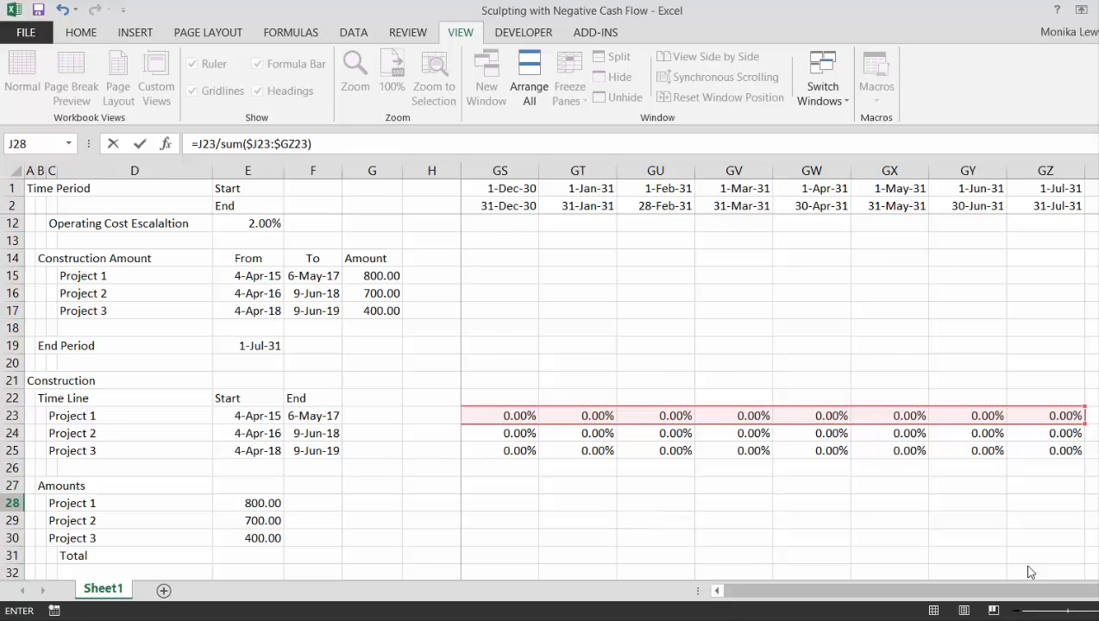
key("Return")
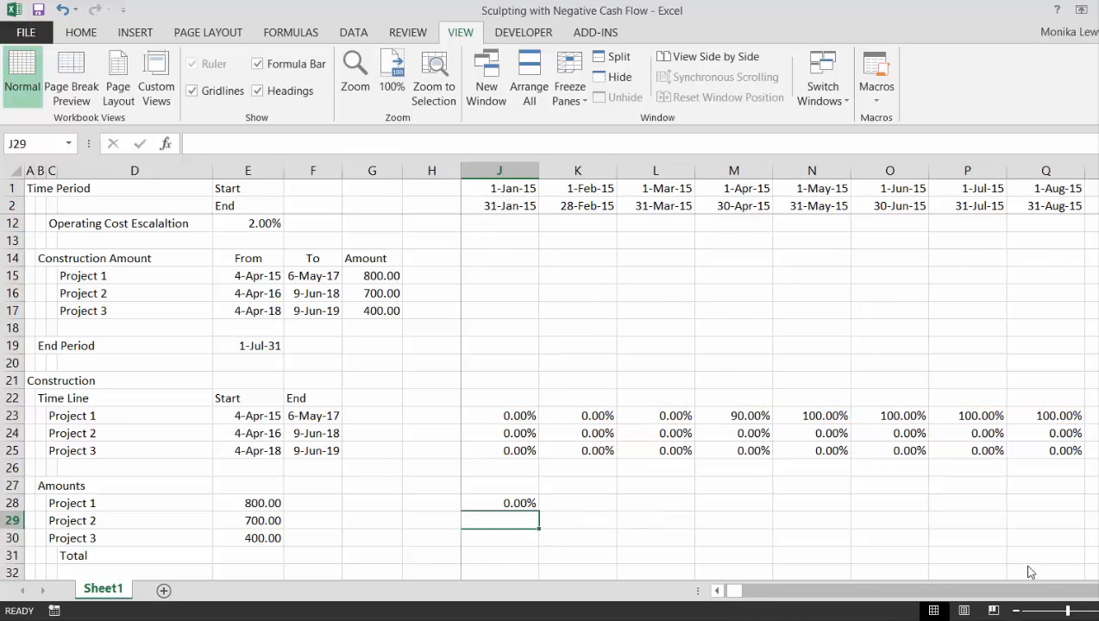
Fill Project 1's share formula from J28 across the monthly timeline in row 28 and check the copied formulas
key("Up")
key("ctrl+shift+Right")
key("ctrl+r")
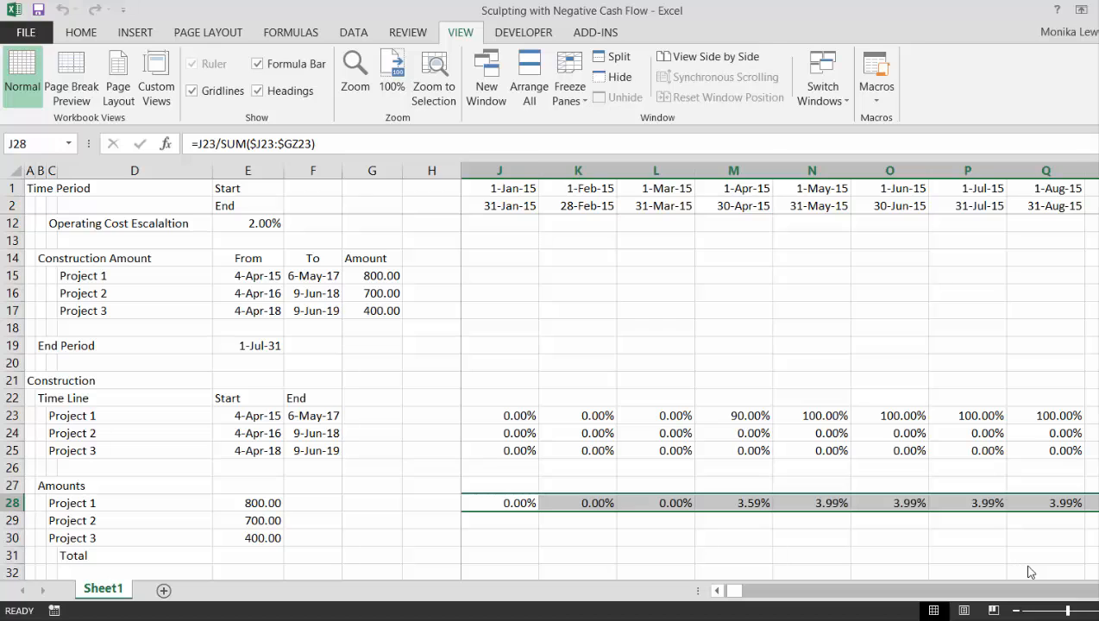
key("Right")
key("Right")
key("Right")
key("Right")
key("Right")
key("Right")
key("Right")
key("Right")
key("Right")
key("Right")
key("Right")
key("Right")
key("Right")
key("Right")
key("Right")
key("Right")
key("Right")
key("Right")
key("Right")
key("Right")
key("Right")
key("Right")
key("Right")
key("Right")
key("Right")
key("Right")
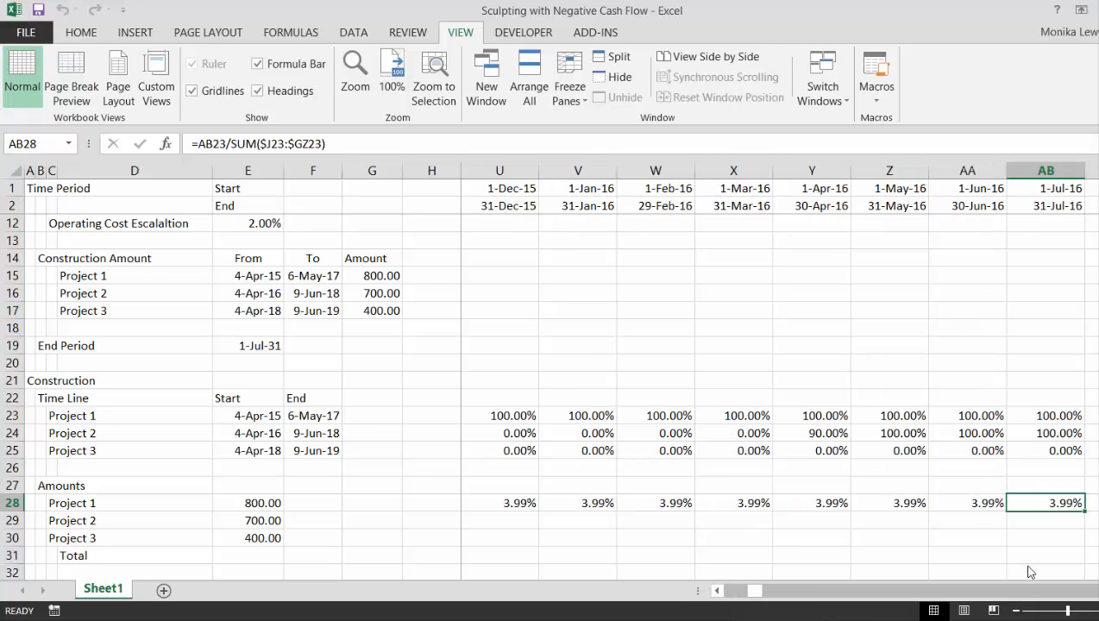
Fill Project 1's share formula down to Projects 2 and 3 across the monthly timeline, J28 to GZ30
key("ctrl+Left")
key("Left")
key("Left")
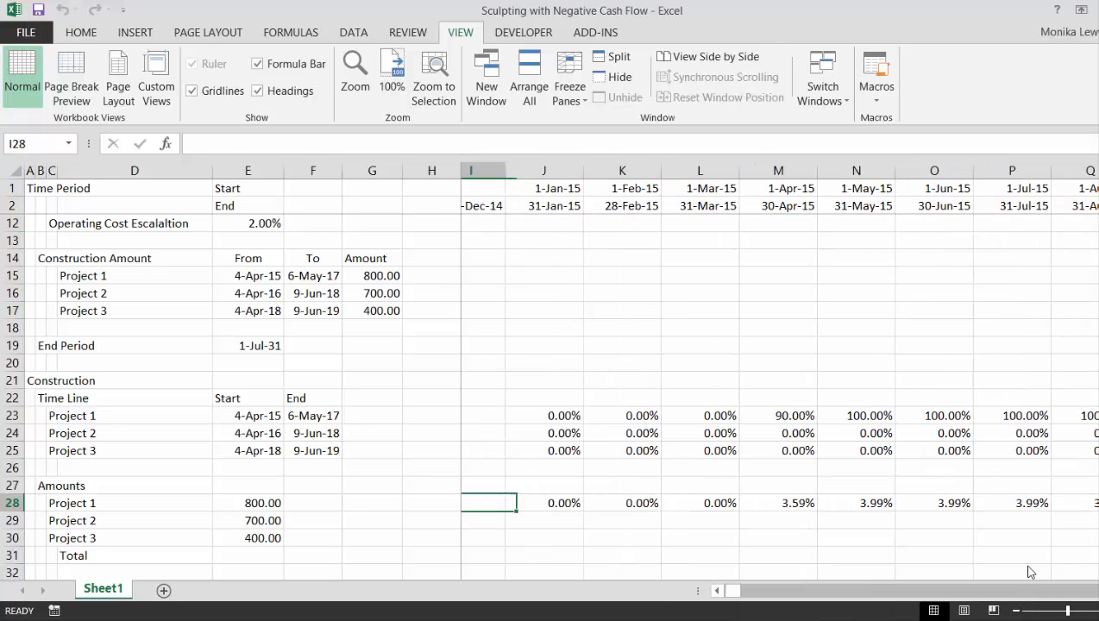
key("Right")
key("Right")
key("Right")
key("Left")
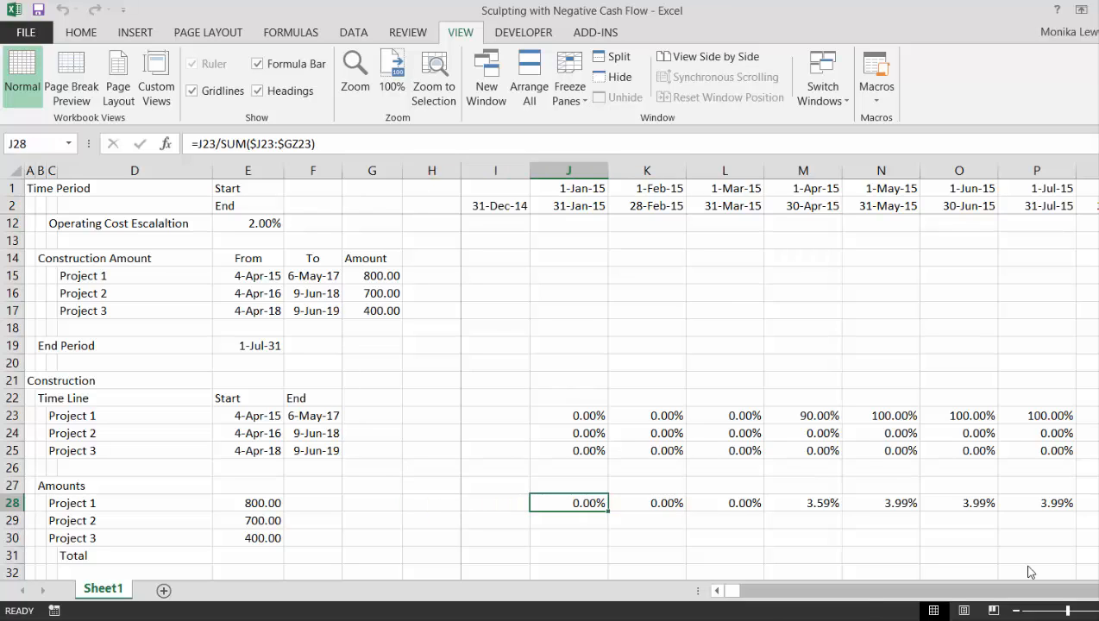
key("ctrl+shift+Right")
key("shift+Down")
key("shift+Down")
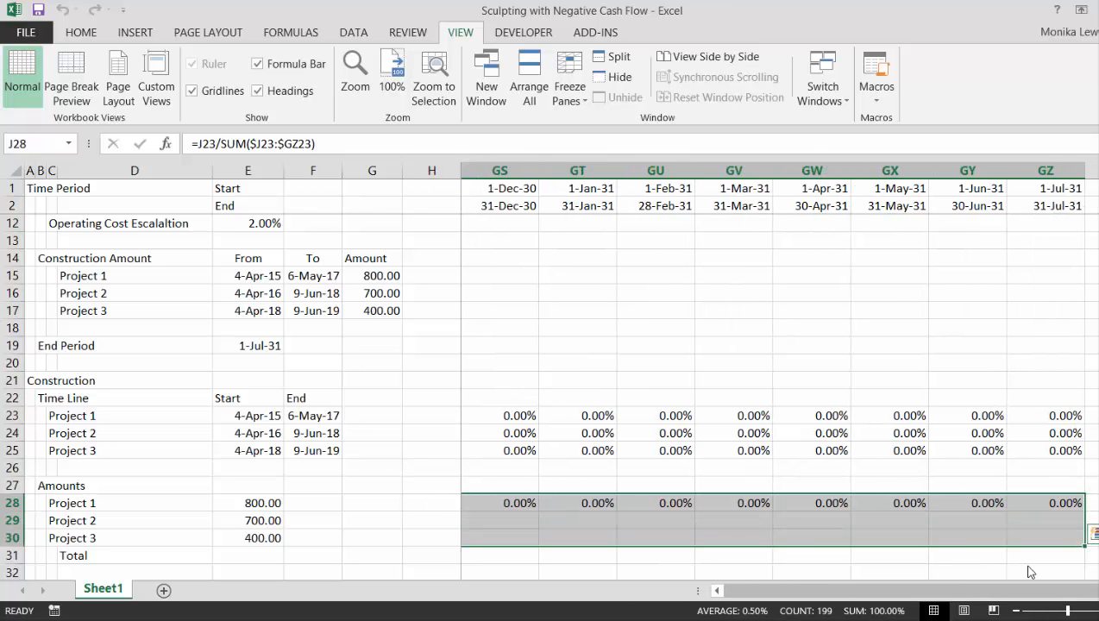
key("ctrl+d")
key("Left")
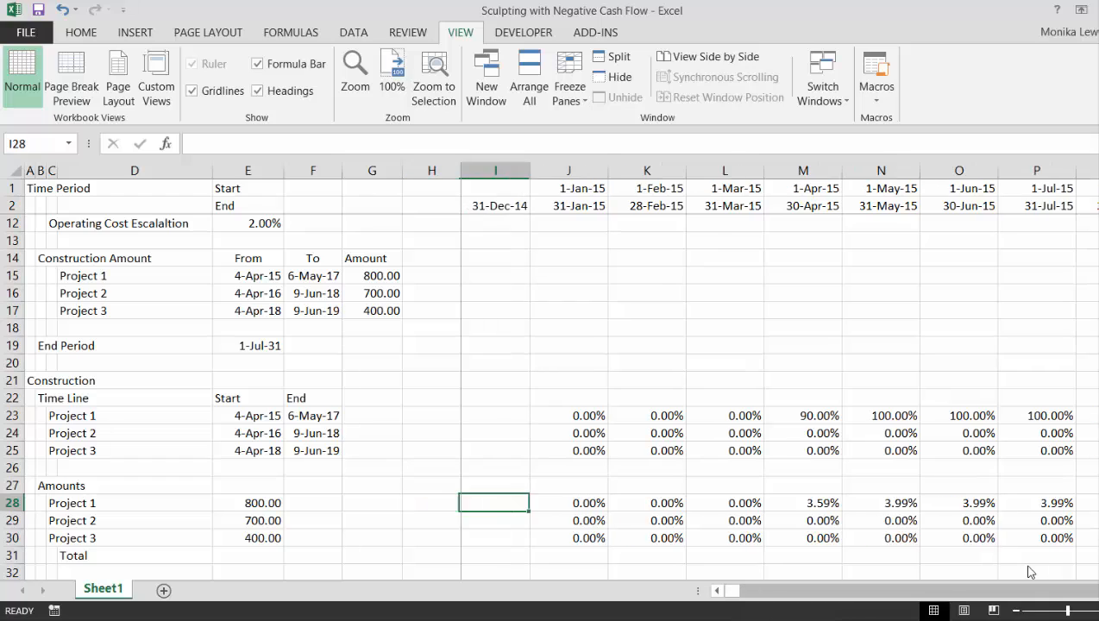
Extend the formula in J28 to =J23/SUM($J23:$GZ23)*$E28 so the monthly share is multiplied by Project 1's amount
key("Right")
key("F2")
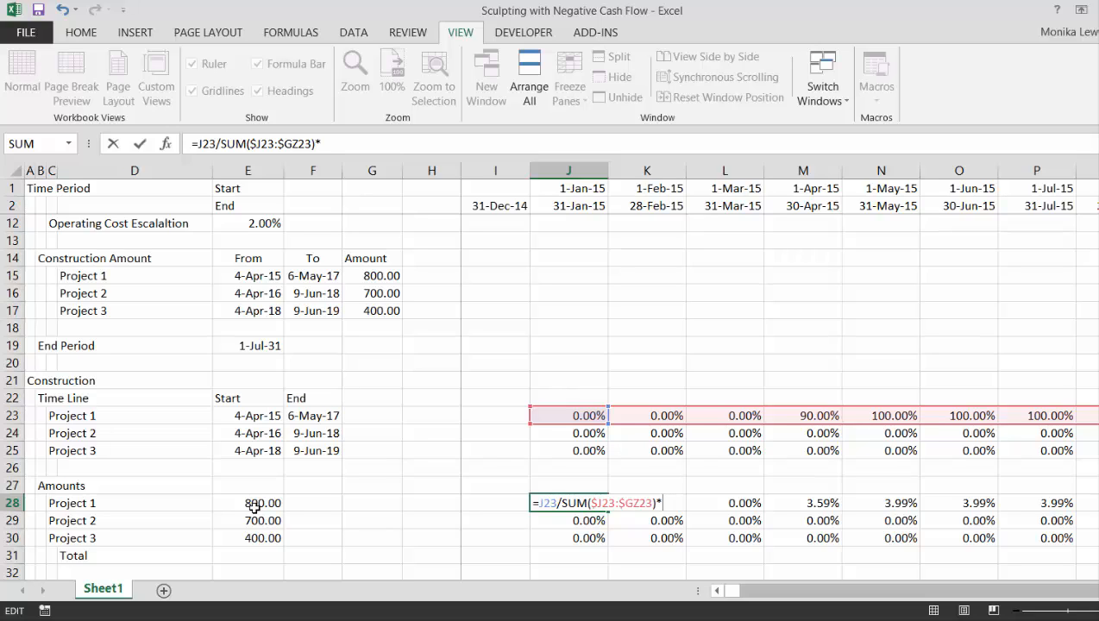
type("*")
left_click(252, 505)
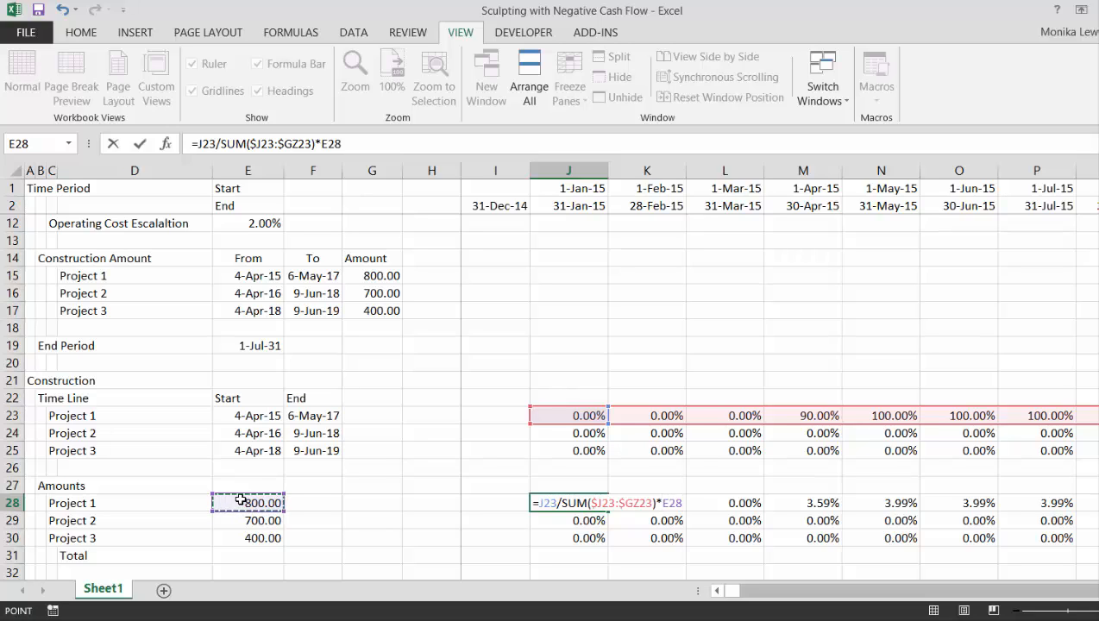
key("F4")
key("F4")
key("F4")
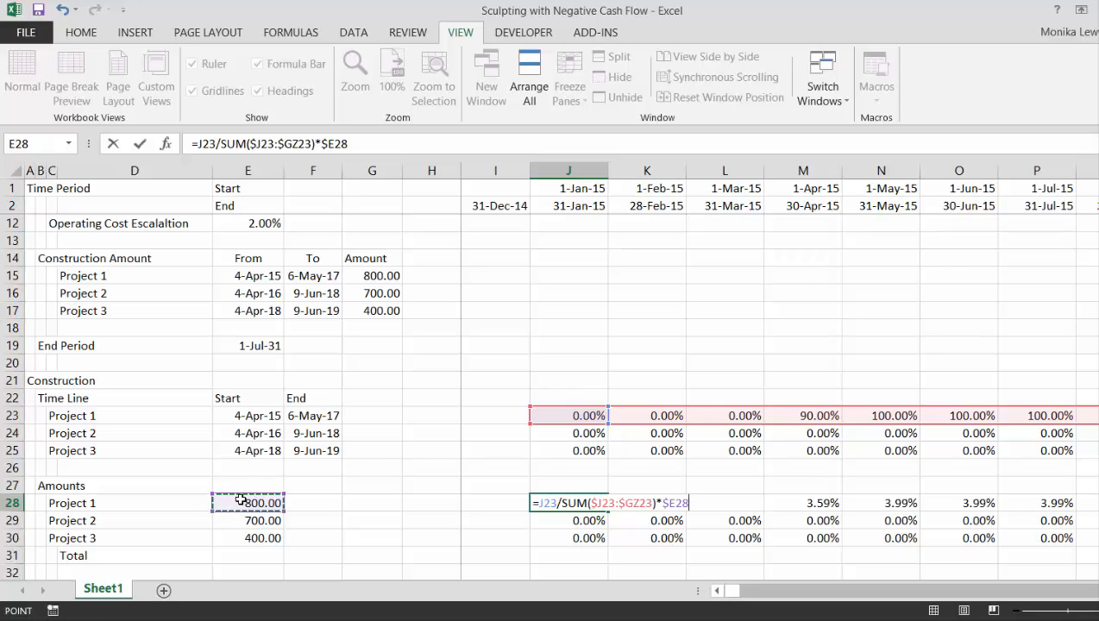
key("Return")
key("Up")
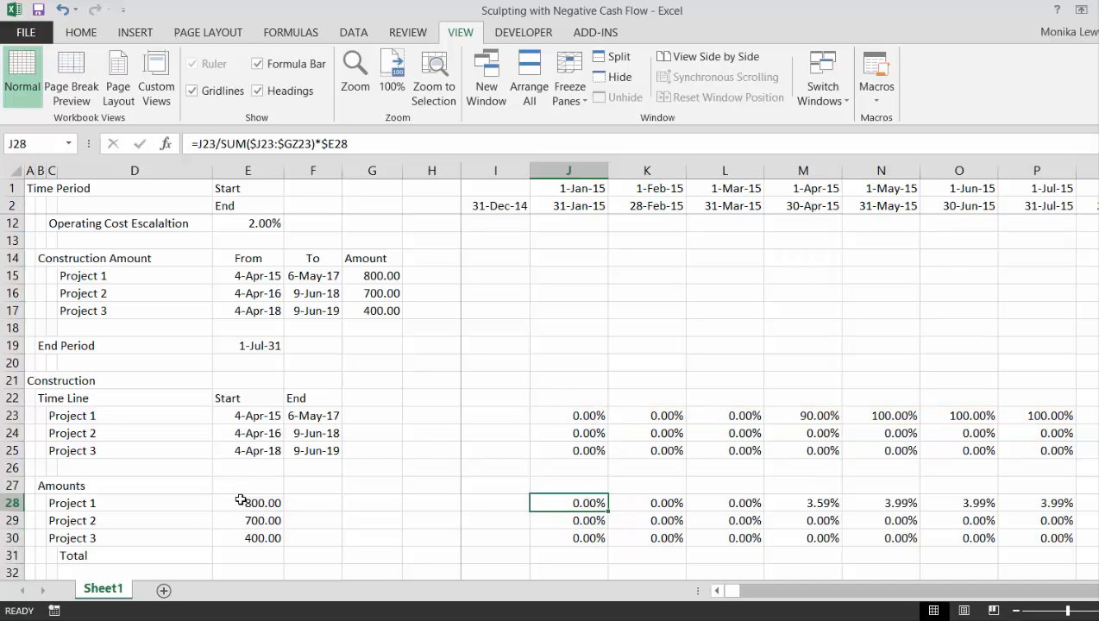
Fill the amount formula from J28 through Projects 2 and 3 and across the whole monthly timeline
key("shift+Down")
key("shift+Down")
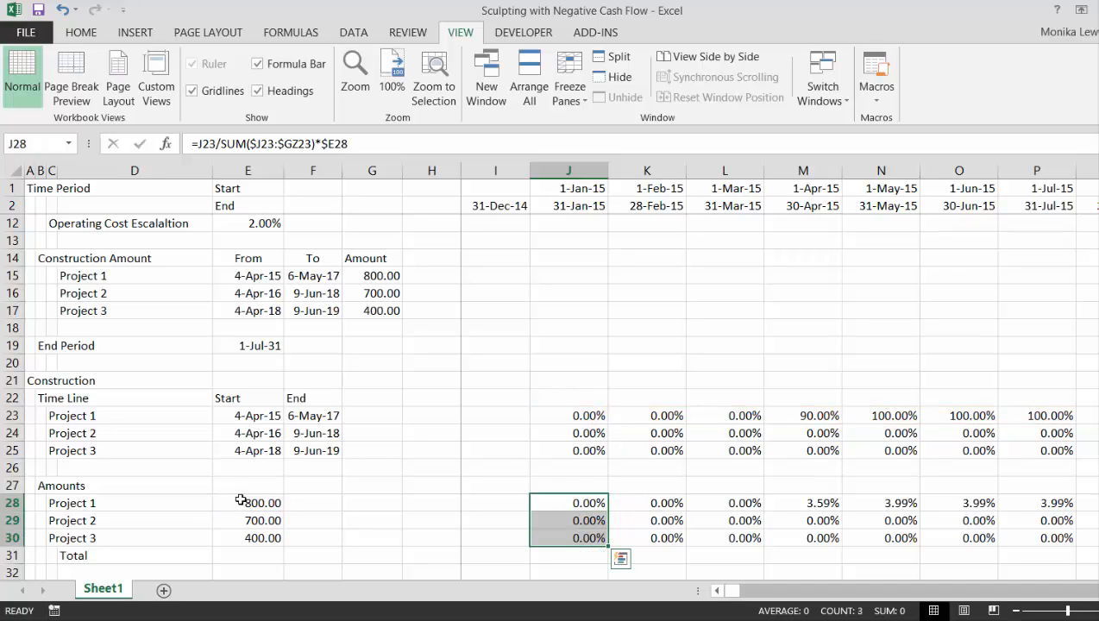
key("ctrl+shift+r")
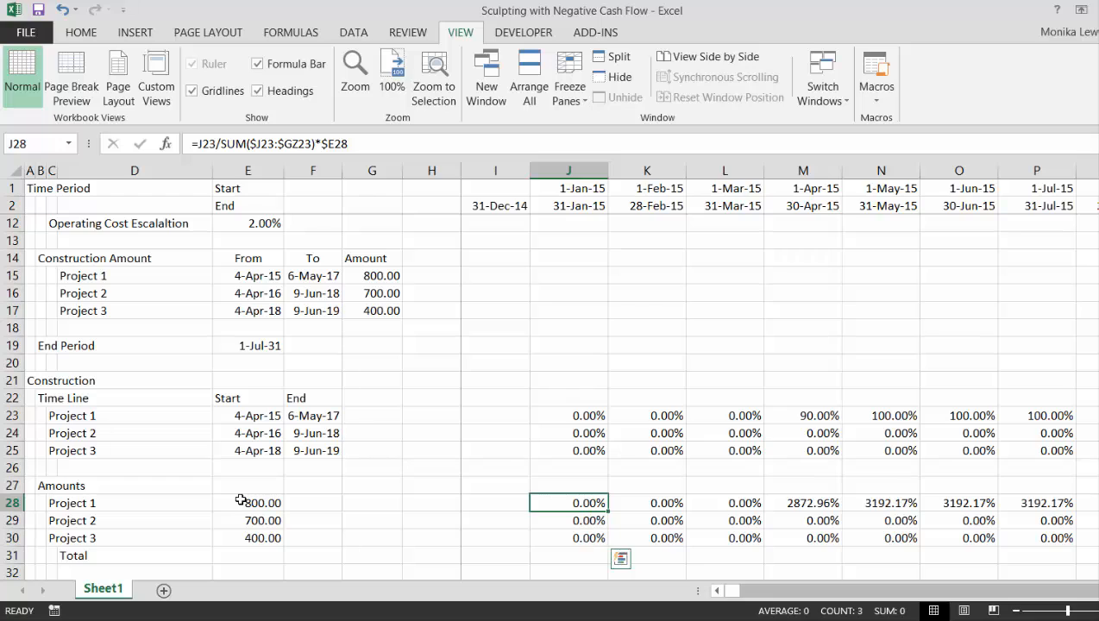
Format the monthly amounts of all three projects in J28:GZ30 as numbers with two decimals
key("ctrl+shift+1")
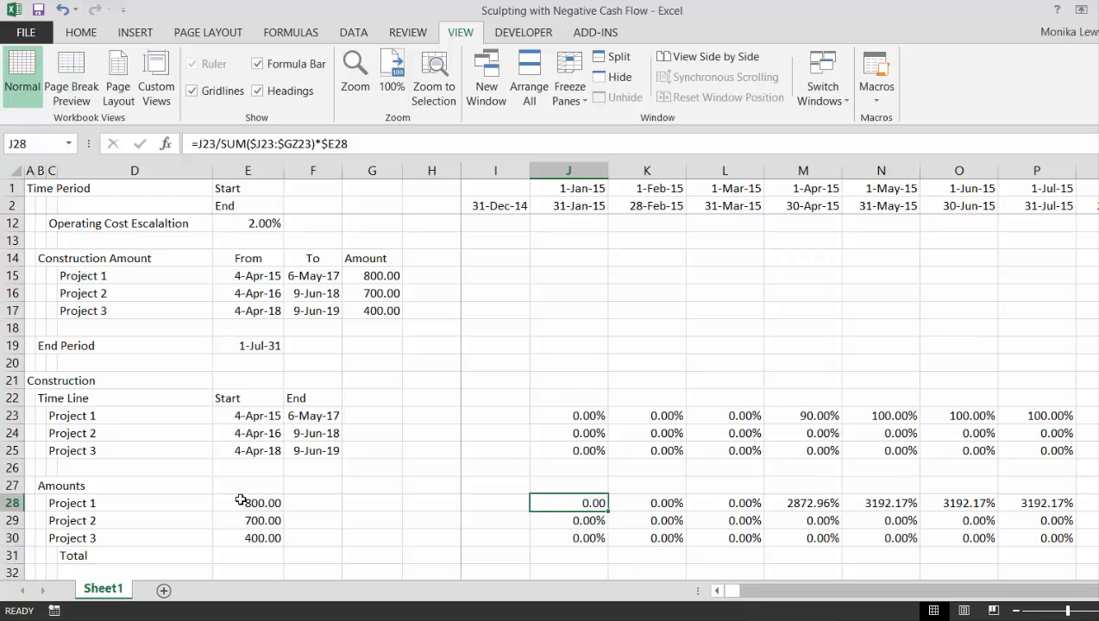
key("shift+Down")
key("shift+Down")
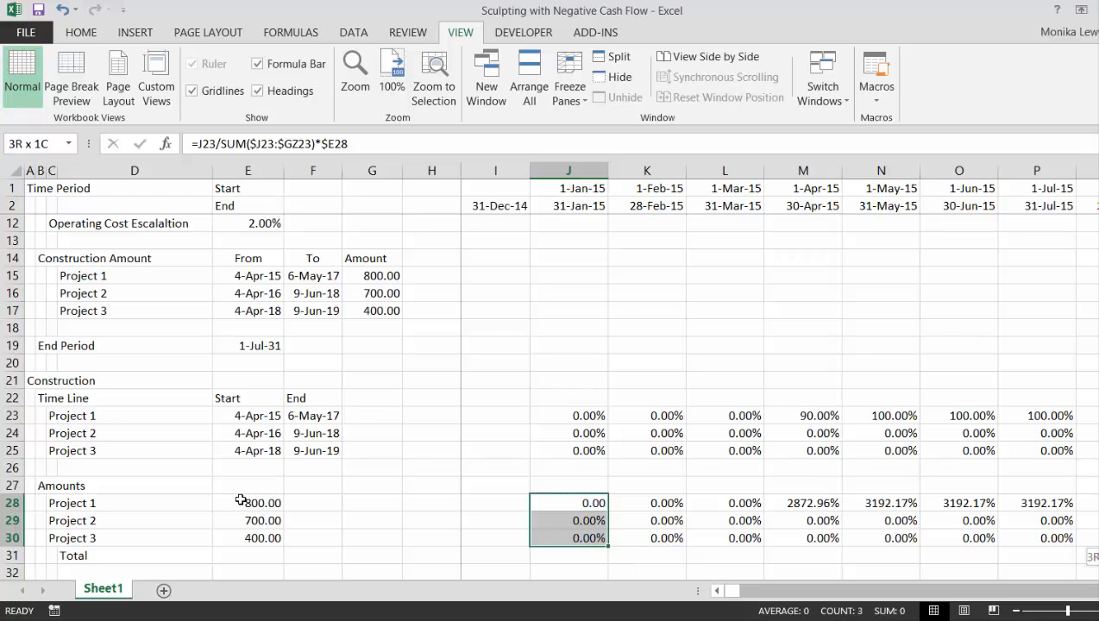
key("ctrl+shift+Right")
key("ctrl+shift+1")
Examine the three projects' monthly construction amounts along the timeline in rows 28 to 30
key("Right")
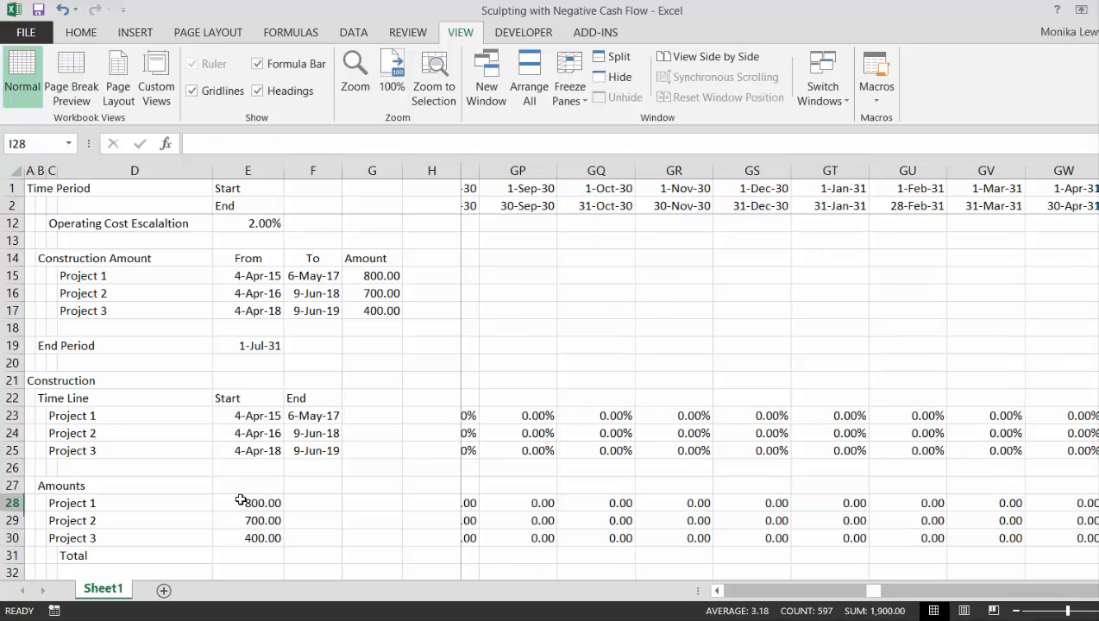
key("Right")
key("Right")
key("Right")
key("Right")
key("Right")
key("Right")
key("Right")
key("Right")
key("Right")
key("Right")
key("Right")
key("Right")
key("Right")
key("Right")
key("Right")
key("Right")
key("Right")
key("Right")
key("Right")
key("Right")
key("Right")
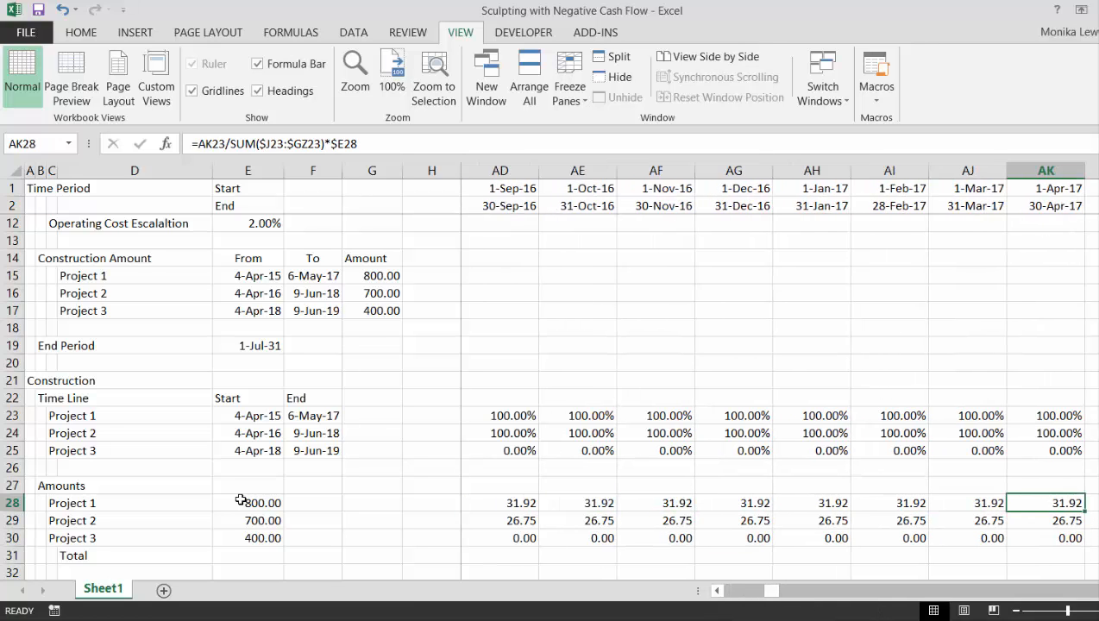
key("Right")
key("Right")
key("Right")
key("Right")
key("Right")
key("Right")
key("Right")
key("Right")
key("Right")
key("Right")
key("Right")
key("Right")
key("Down")
key("Down")
key("Down")
key("Down")
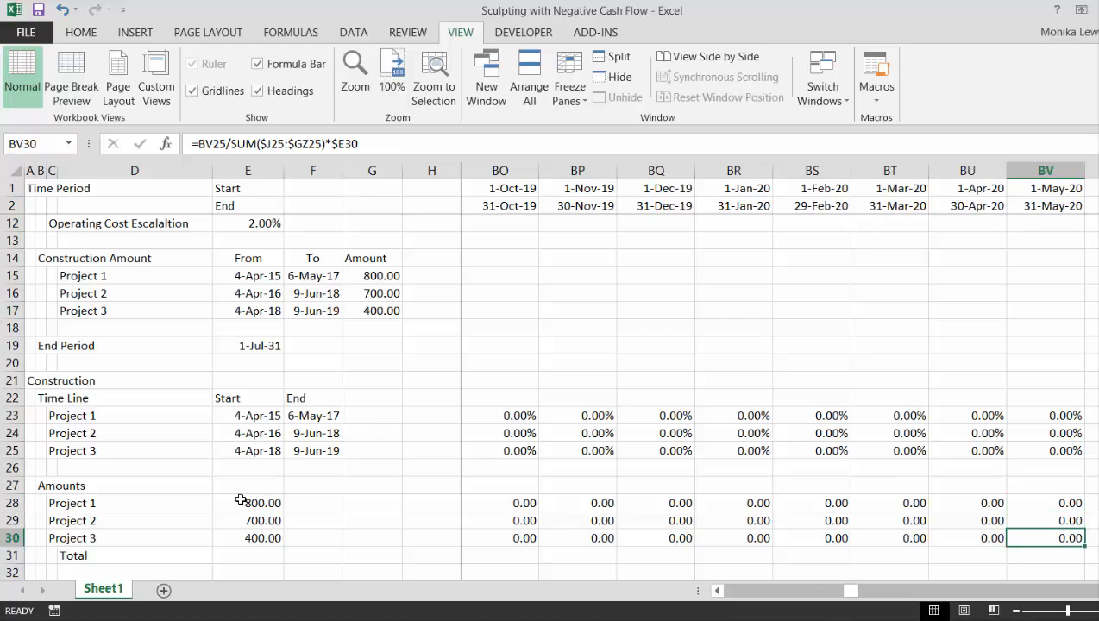
Enter =SUM(J28:J30) in J31 to total the three projects' construction amounts for the first month
key("Up")
key("ctrl+Left")
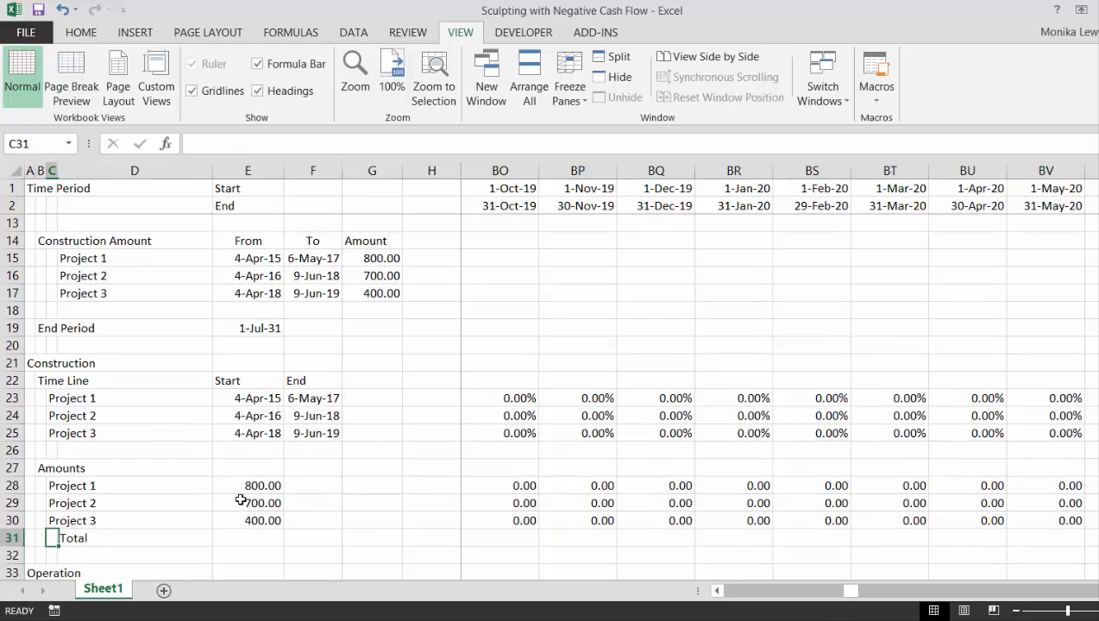
key("Right")
key("Right")
key("Right")
key("Right")
key("Right")
key("Right")
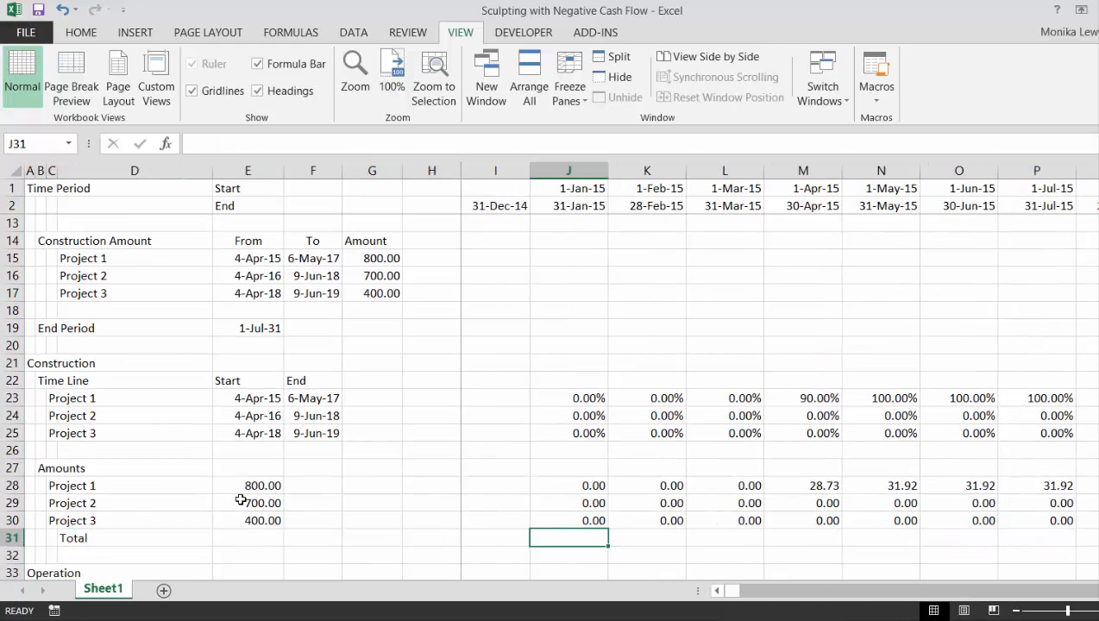
key("alt+equal")
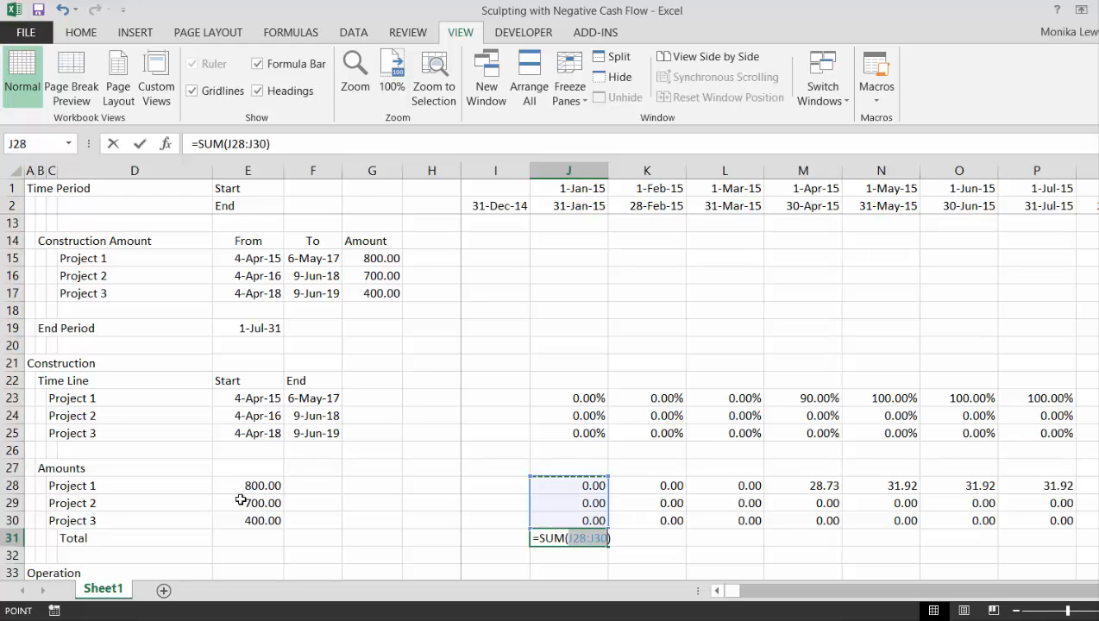
key("Return")
key("Up")
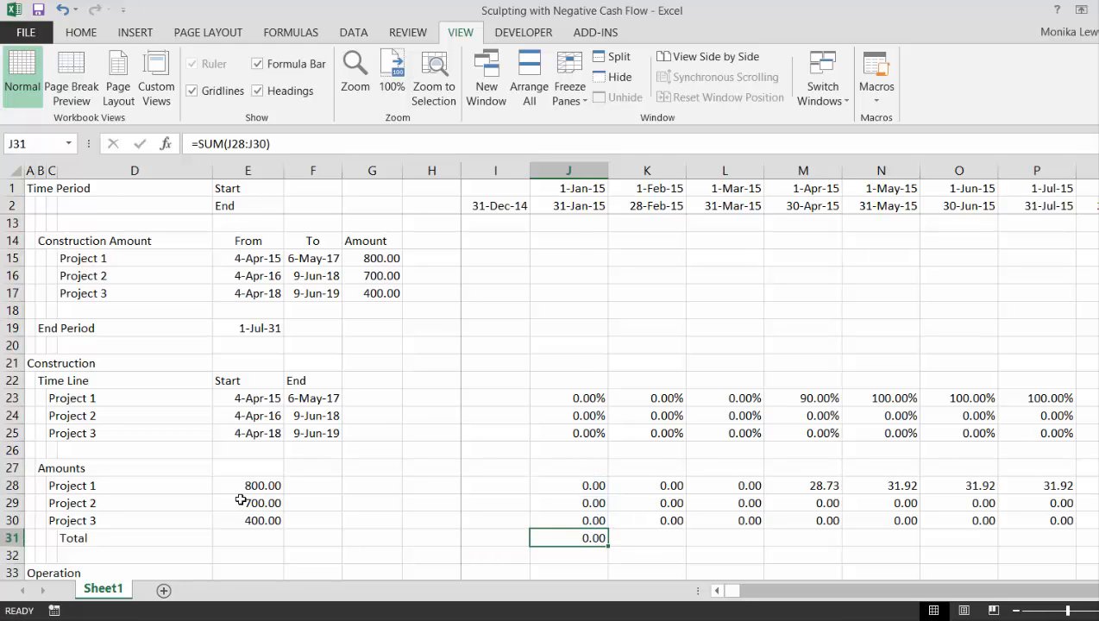
Fill the construction total formula from J31 across the monthly timeline
key("ctrl+shift+Right")
key("Left")
key("Right")
key("ctrl+shift+Right")
key("ctrl+r")
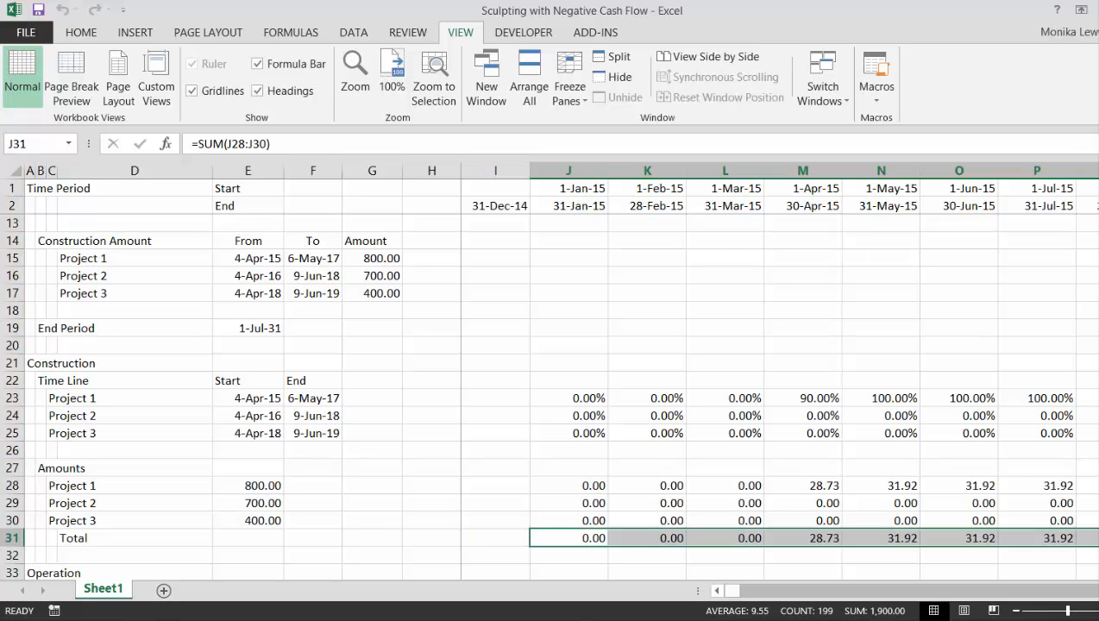
key("alt+Tab")
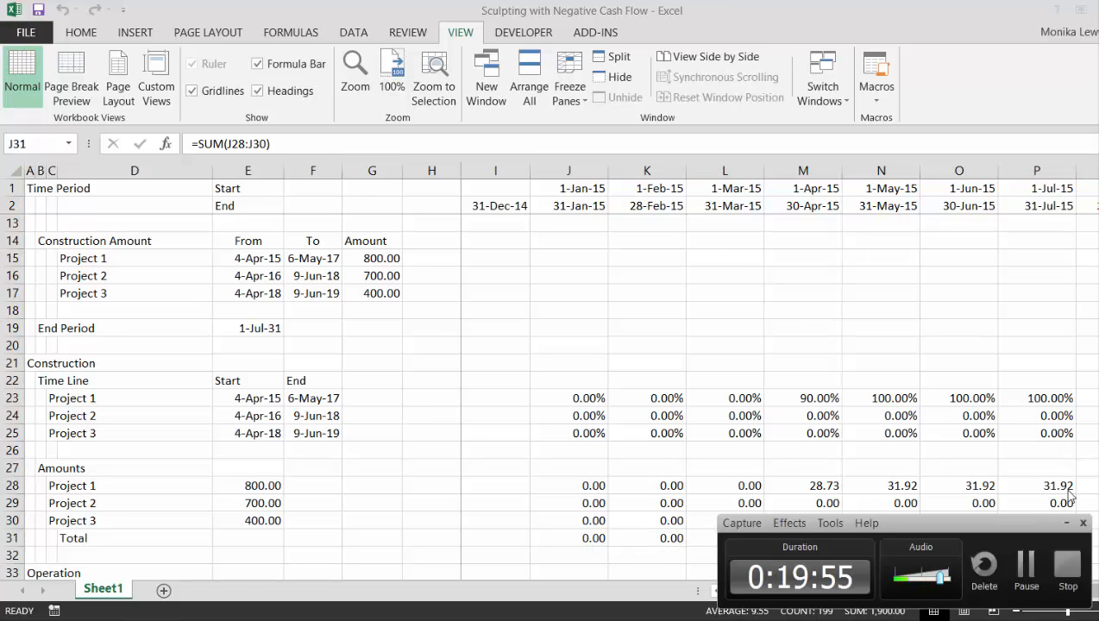
left_click(1026, 565)
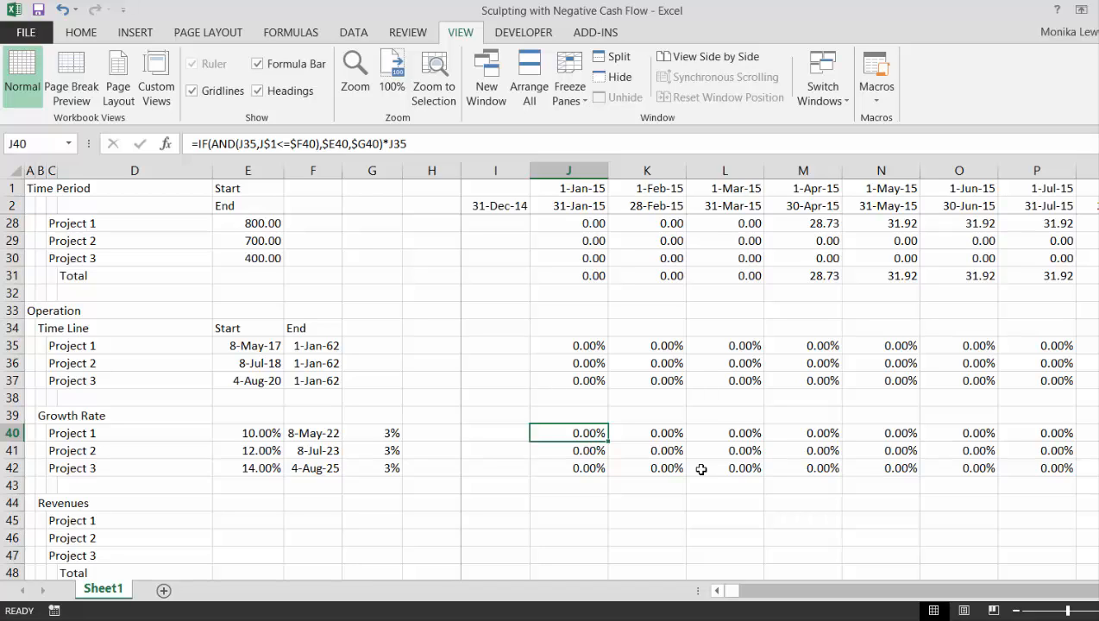
Review the growth rate formula =IF(AND(J35,J$1<=$F40),$E40,$G40)*J35 in J40 and fill it through Projects 2 and 3 across the timeline
key("F2")
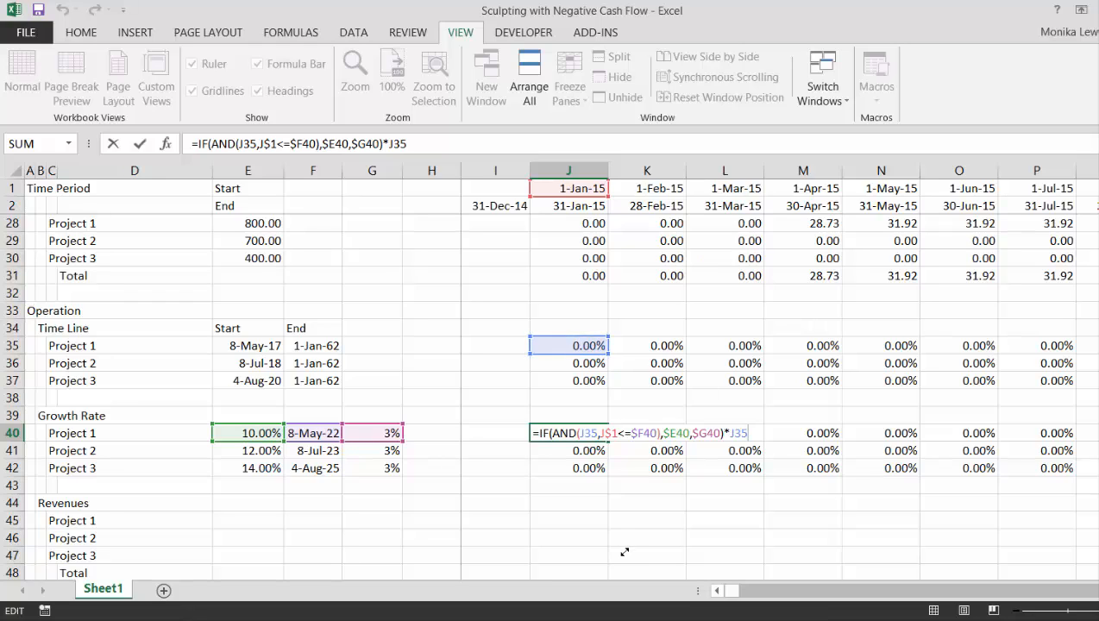
key("Return")
key("Up")
key("shift+Down")
key("shift+Down")
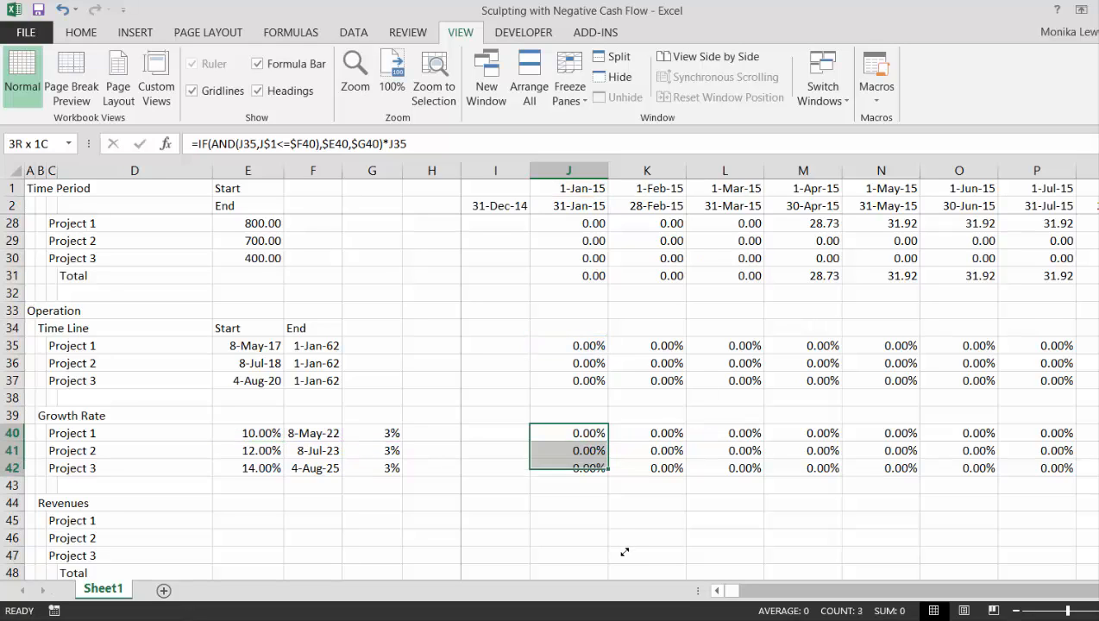
key("ctrl+shift+r")
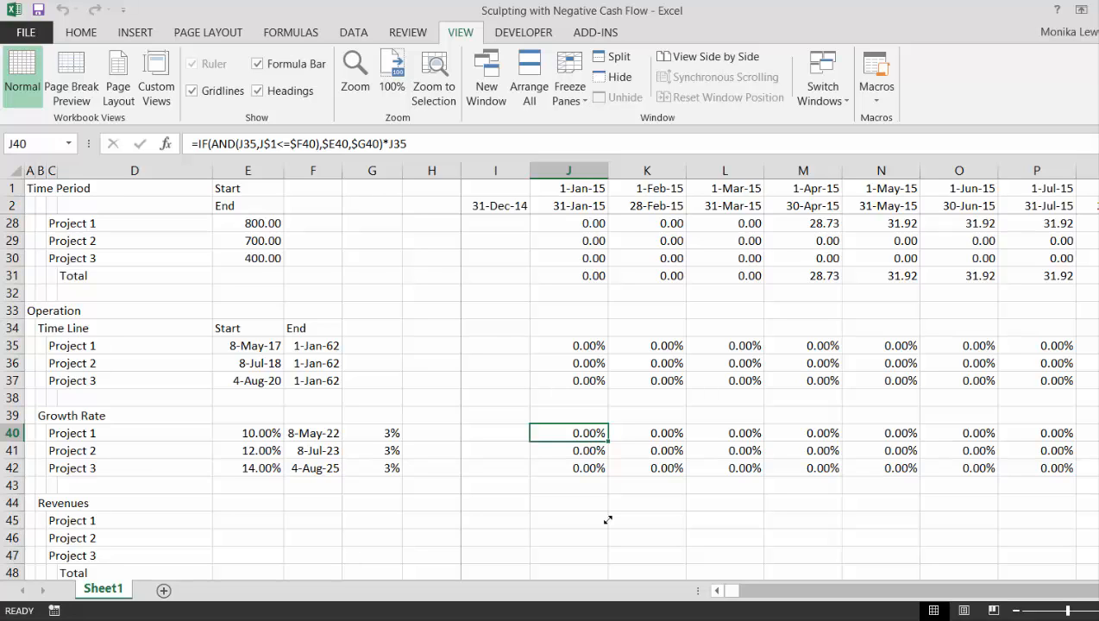
Add the label Net Cash Flow in B52 below the Operating Cost section
key("Down")
key("Down")
key("Down")
key("Down")
key("Down")
key("Down")
key("Down")
key("Down")
key("Down")
key("Down")
key("Down")
key("Down")
key("Down")
key("Down")
key("Down")
key("Down")
key("Down")
key("Down")
key("Down")
key("Down")
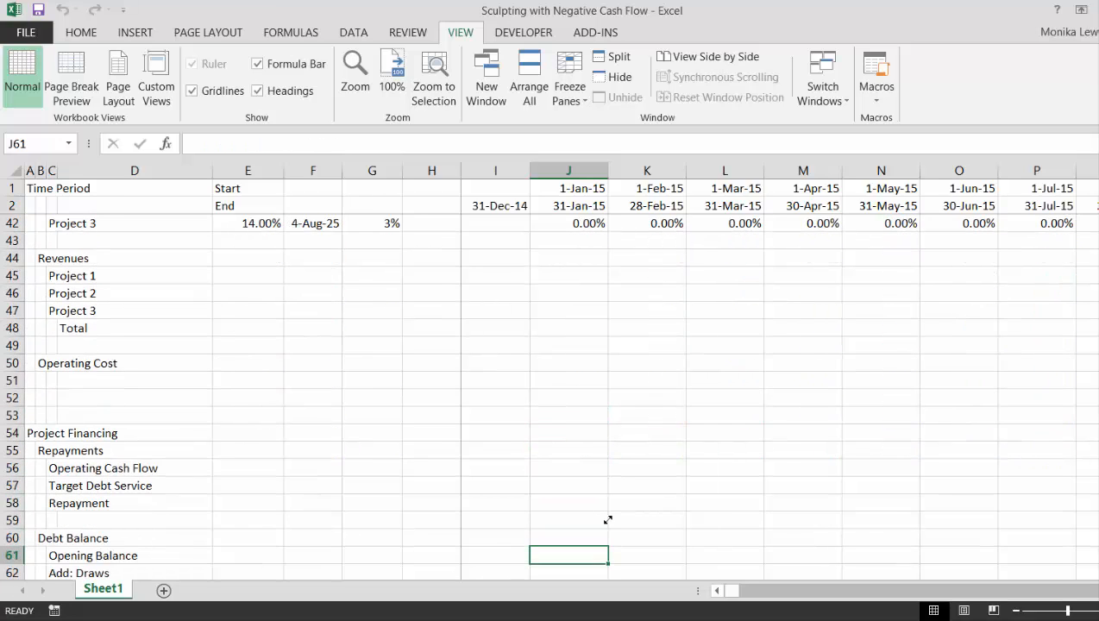
key("Up")
key("Up")
key("Up")
key("Up")
key("Up")
key("Up")
key("Up")
key("Up")
key("Up")
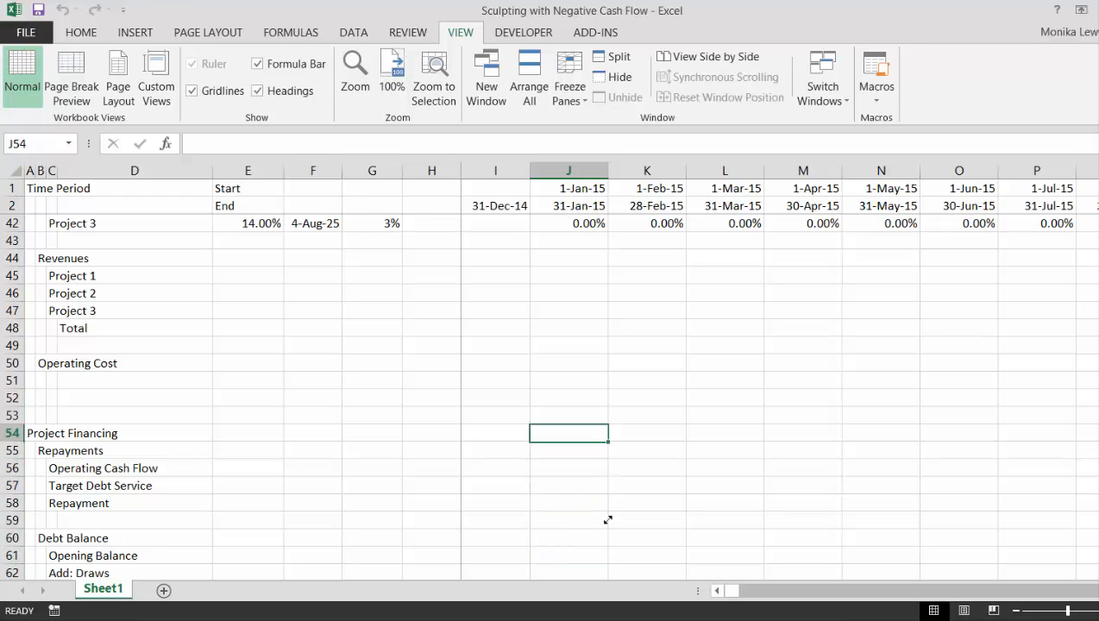
key("Up")
key("Left")
key("Left")
key("Left")
key("Left")
key("Left")
key("Left")
key("Left")
key("Left")
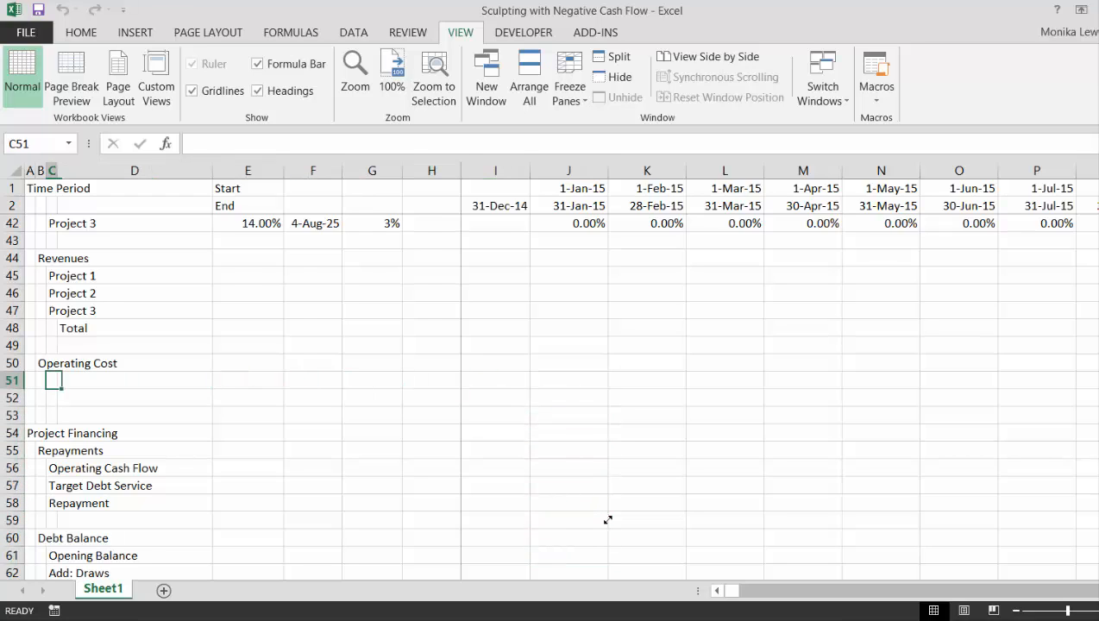
key("Down")
type("Ne")
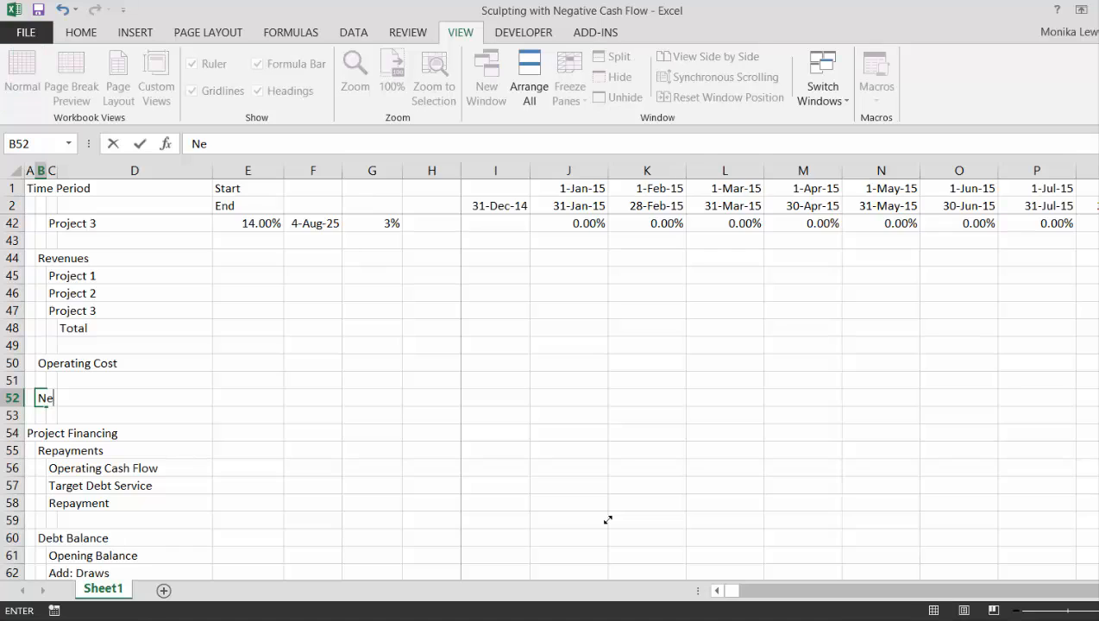
type("t Cash Flow")
key("Return")
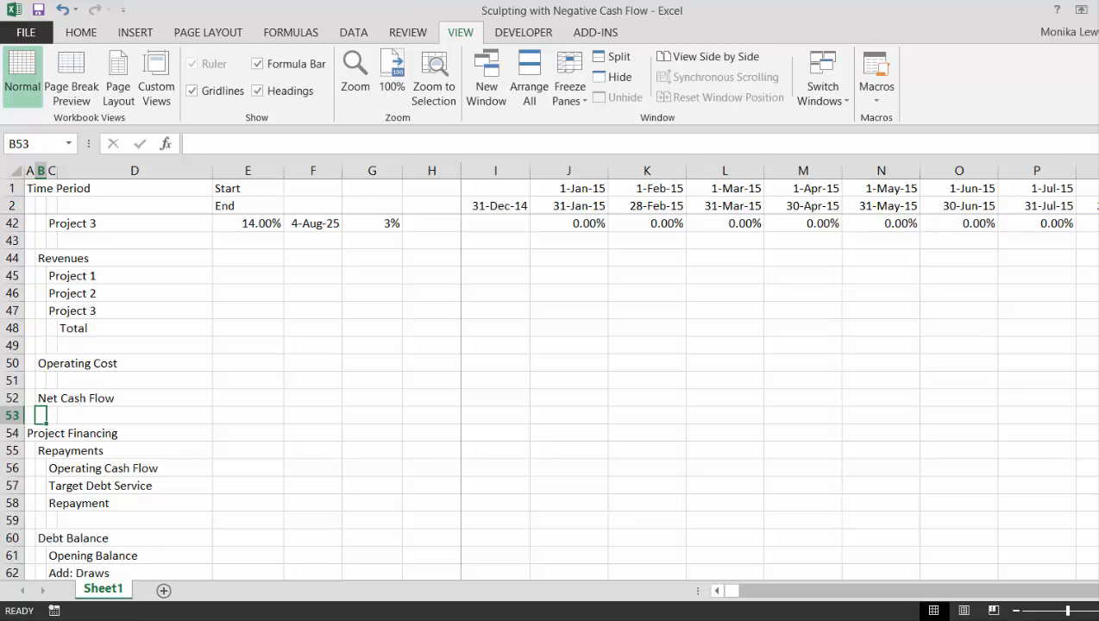
key("F9")
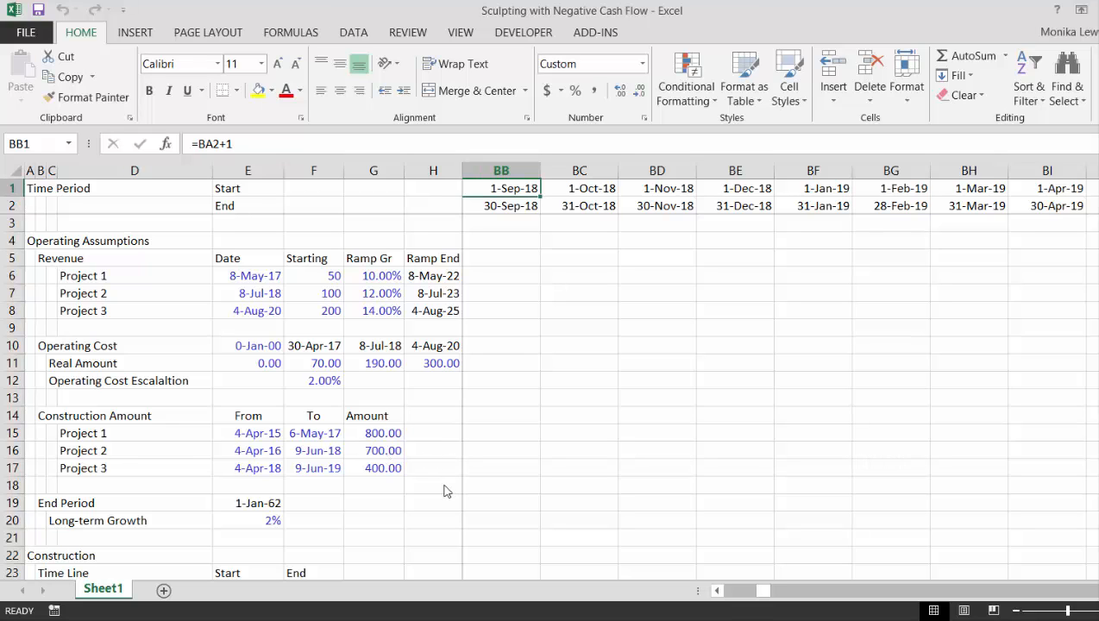
Examine the September 2018 column through the construction, growth index, revenue, operating cost and net cash flow sections
key("Down")
key("Down")
key("Down")
key("Down")
key("Down")
key("Down")
key("Down")
key("Down")
key("Down")
key("Down")
key("Down")
key("Down")
key("Down")
key("Down")
key("Down")
key("Down")
key("Down")
key("Down")
key("Down")
key("Down")
key("Down")
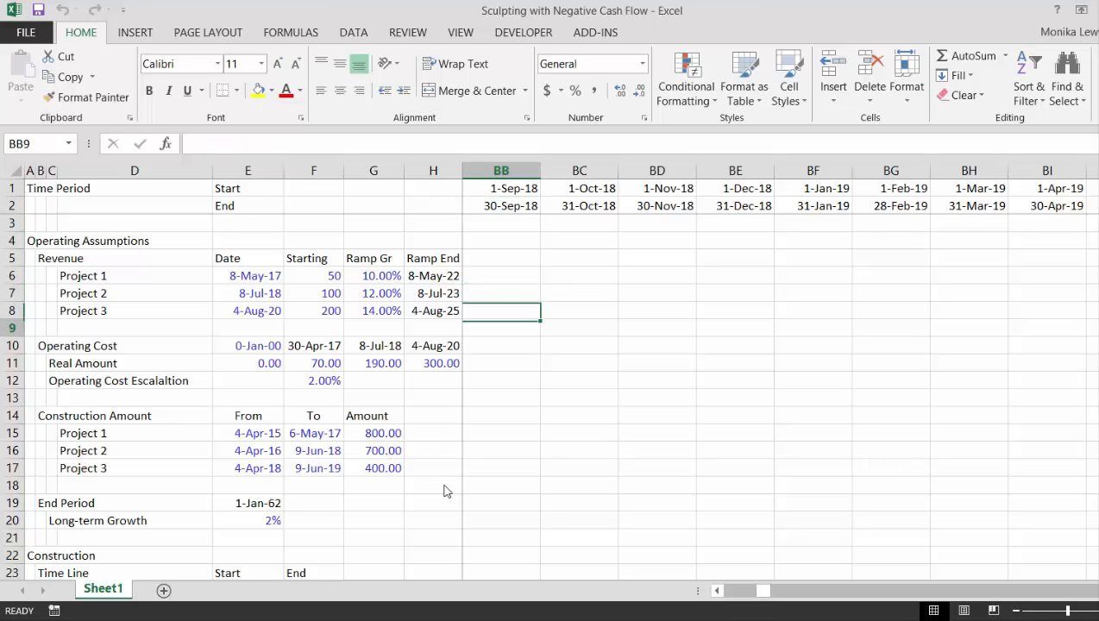
key("Down")
key("Down")
key("Down")
key("Down")
key("Down")
key("Down")
key("Down")
key("Down")
key("Down")
key("Down")
key("Down")
key("Down")
key("Down")
key("Down")
key("Down")
key("Down")
key("Down")
key("Down")
key("Down")
key("Down")
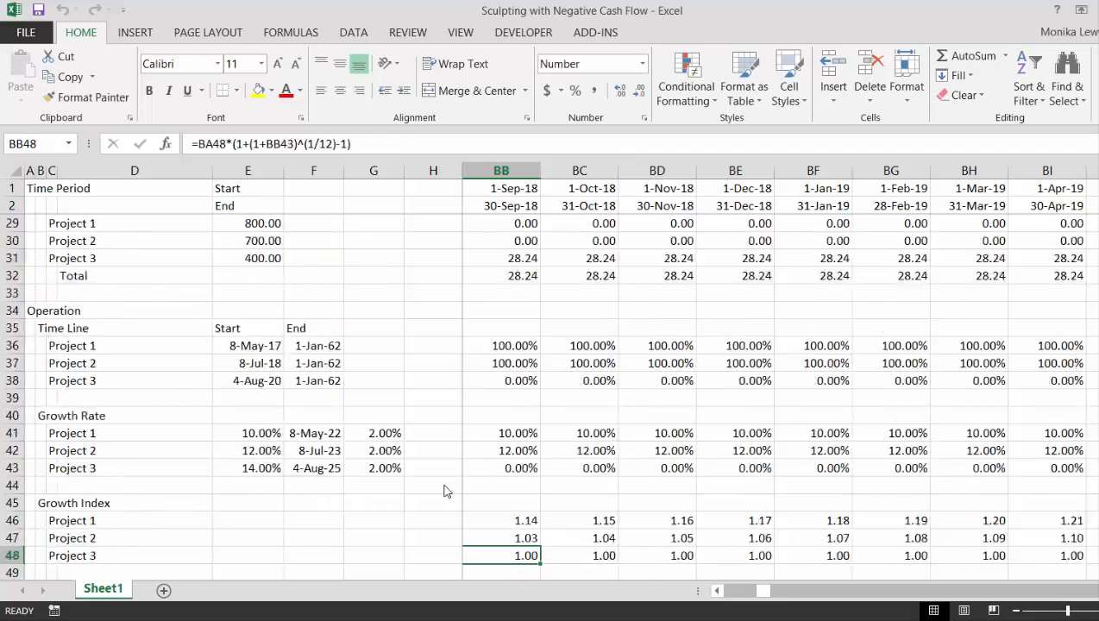
key("Up")
key("Up")
key("Up")
key("Up")
key("Up")
key("Up")
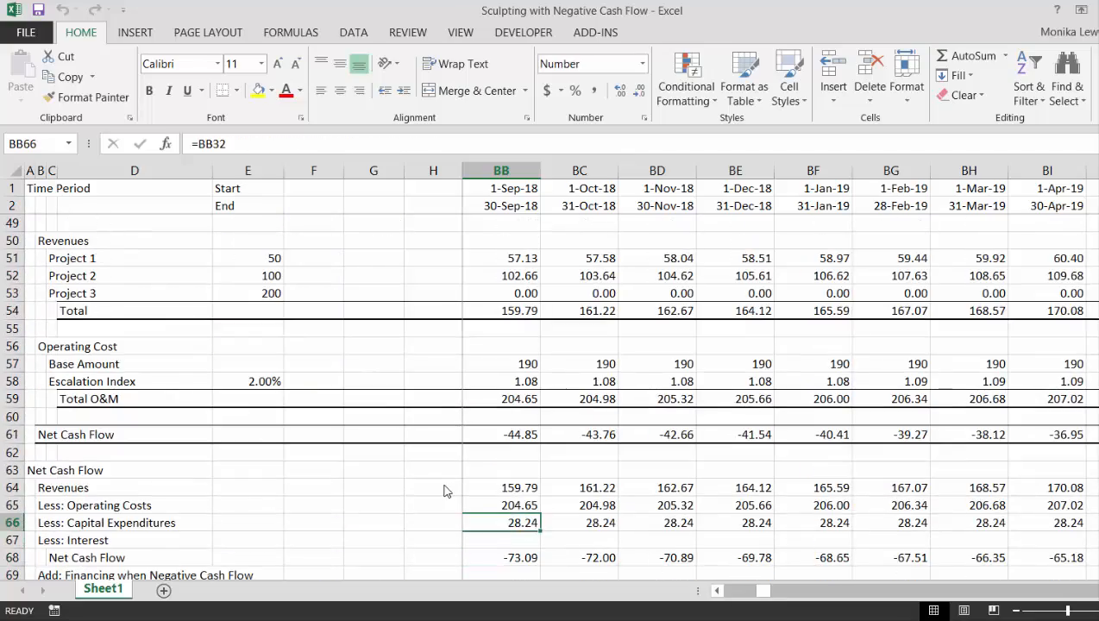
key("Up")
key("Up")
key("Up")
key("Up")
key("Up")
key("Up")
key("Up")
key("Up")
key("Up")
key("Up")
key("Up")
key("Up")
key("Up")
key("Up")
key("Up")
key("Up")
key("Up")
key("Up")
key("Up")
key("Up")
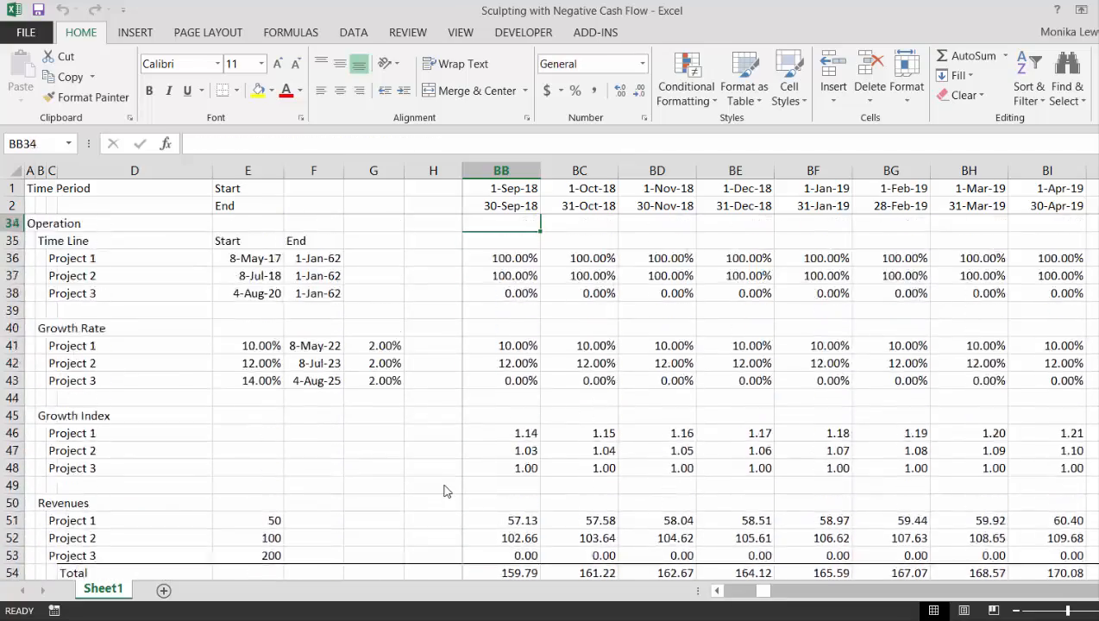
Review the September 2018 column from the operating assumptions through construction, growth rates and operating costs to the Net Cash Flow section
key("Up")
key("Up")
key("Up")
key("Up")
key("Up")
key("Up")
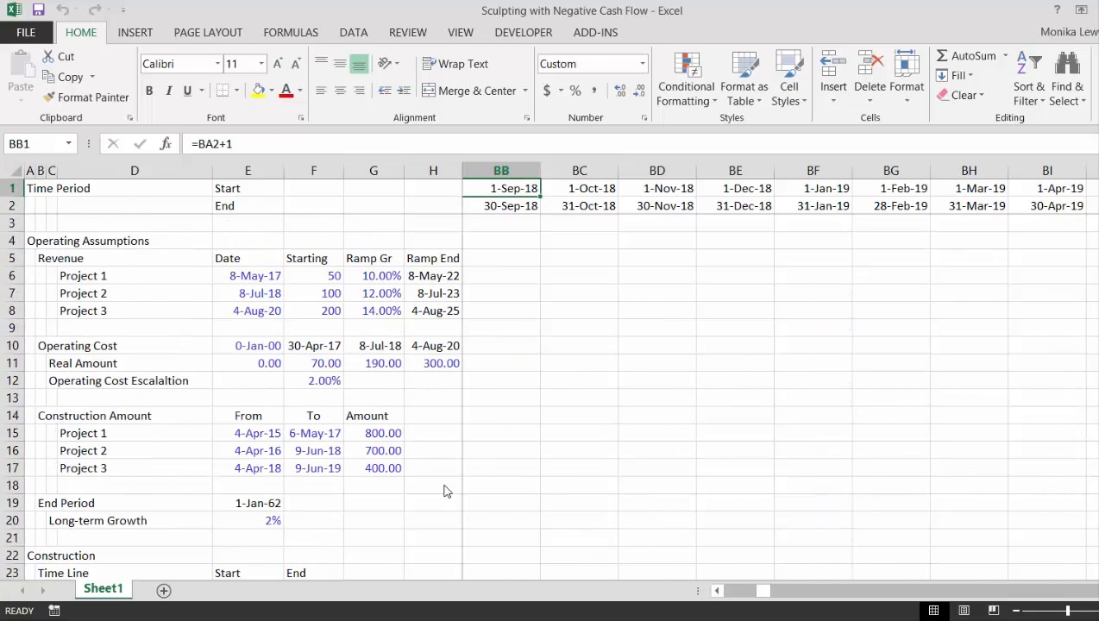
key("Down")
key("Down")
key("Down")
key("Down")
key("Down")
key("Down")
key("Down")
key("Down")
key("Down")
key("Down")
key("Down")
key("Down")
key("Down")
key("Down")
key("Down")
key("Down")
key("Down")
key("Down")
key("Down")
key("Down")
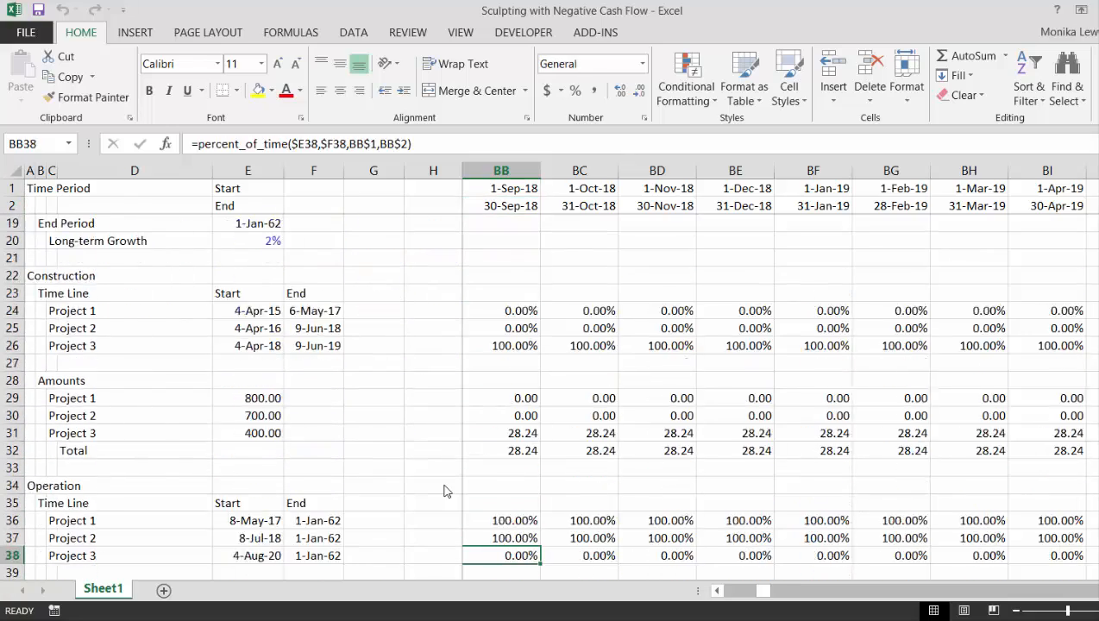
key("Down")
key("Down")
key("Down")
key("Down")
key("Down")
key("Down")
key("Down")
key("Down")
key("Down")
key("Down")
key("Down")
key("Down")
key("Down")
key("Down")
key("Down")
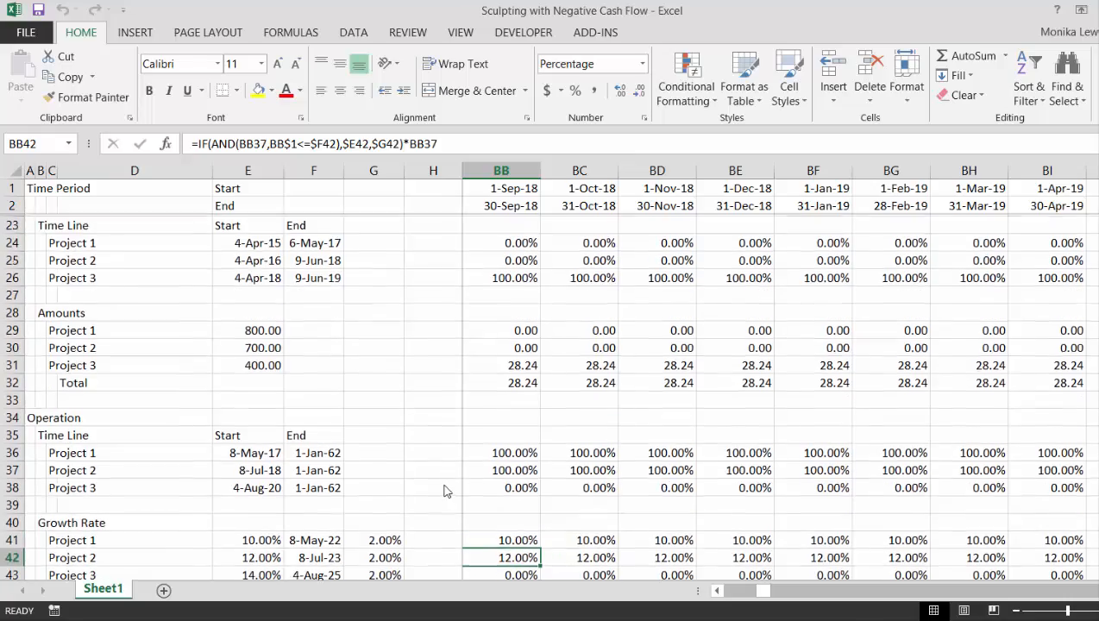
key("Down")
key("Down")
key("Down")
key("Down")
key("Down")
key("Down")
key("Down")
key("Down")
key("Down")
key("Down")
key("Down")
key("Down")
key("Down")
key("Down")
key("Down")
key("Down")
key("Down")
key("Down")
key("Down")
key("Down")
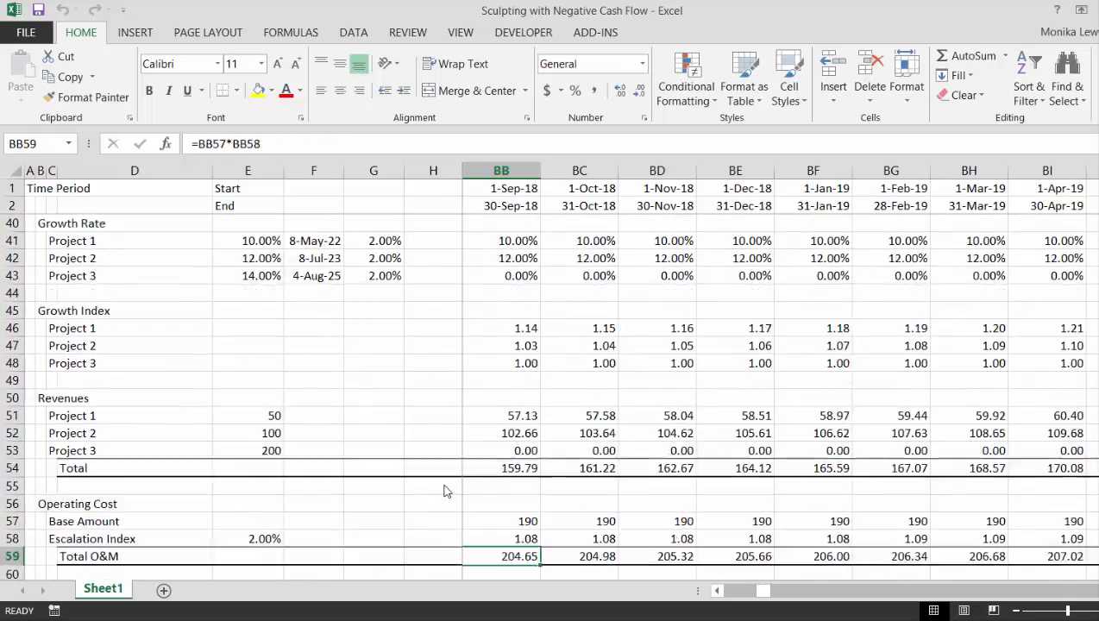
key("Up")
key("Up")
key("Up")
key("Up")
key("Up")
key("Up")
key("Up")
key("Up")
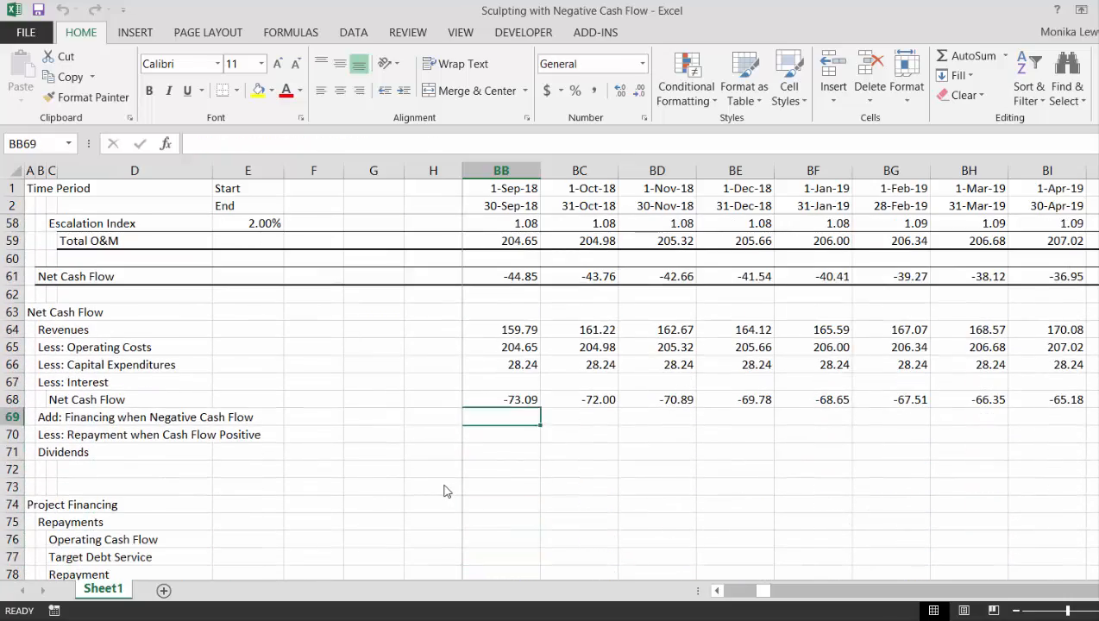
Apply a top and thick bottom border to the Net Cash Flow row from C68 to the end of the timeline
key("ctrl+Left")
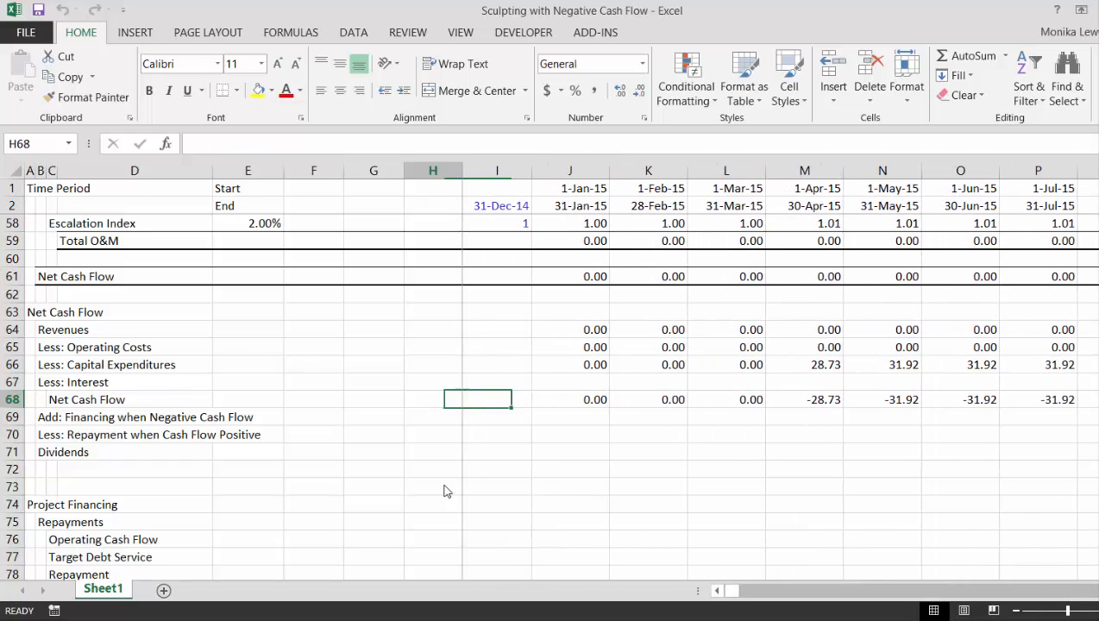
key("ctrl+Left")
key("ctrl+shift+Right")
key("ctrl+shift+Right")
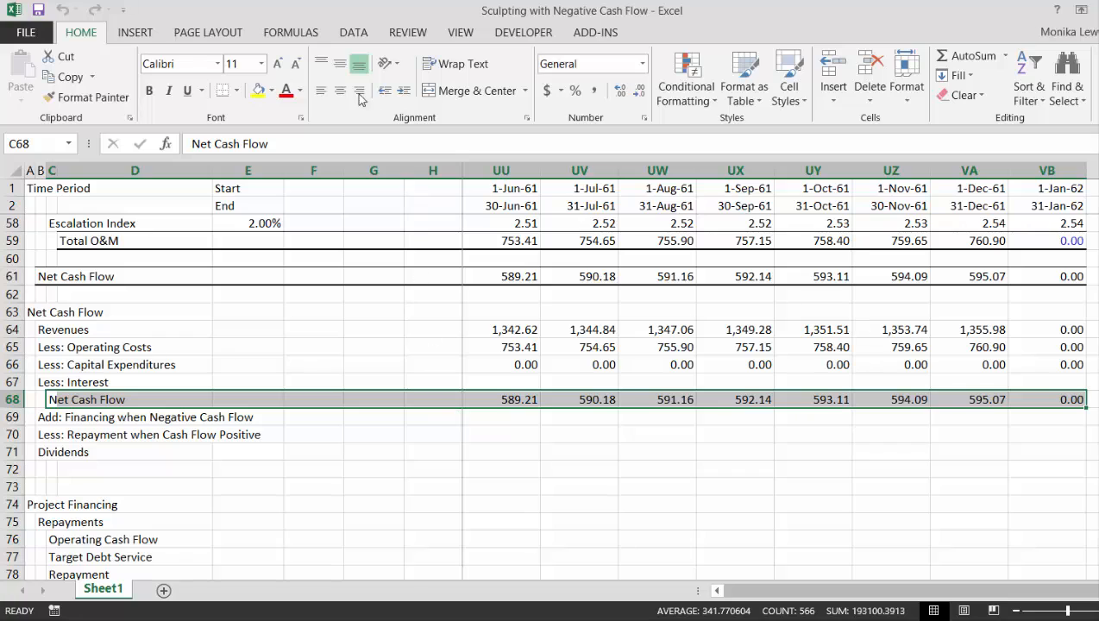
left_click(237, 91)
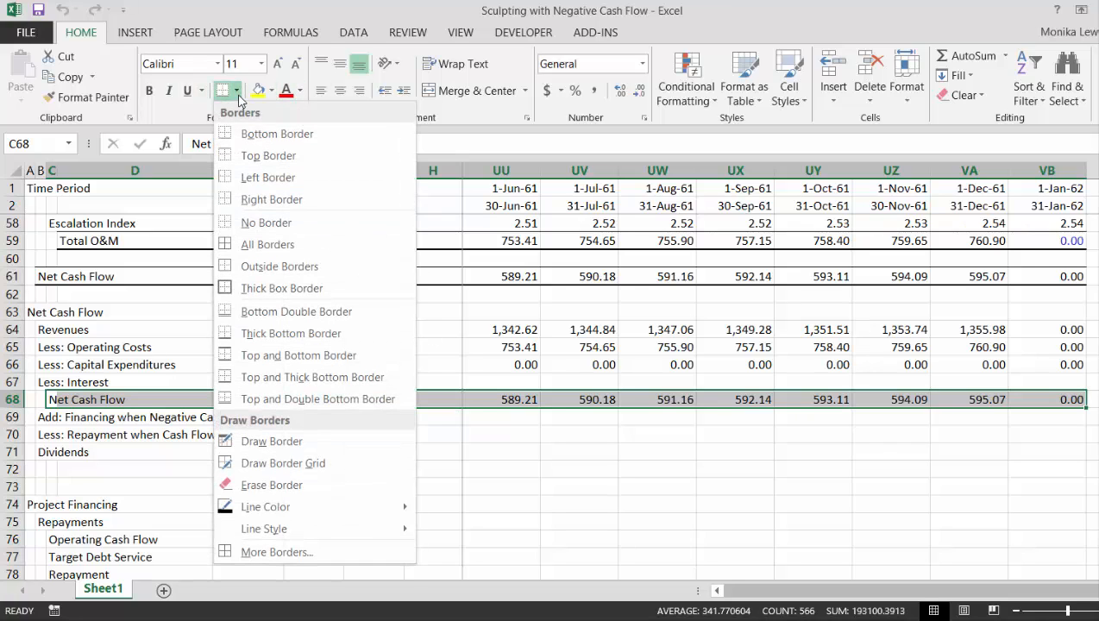
left_click(229, 377)
Examine the Net Cash Flow values in row 68 along the timeline from January 2015 into 2032
key("Right")
key("Right")
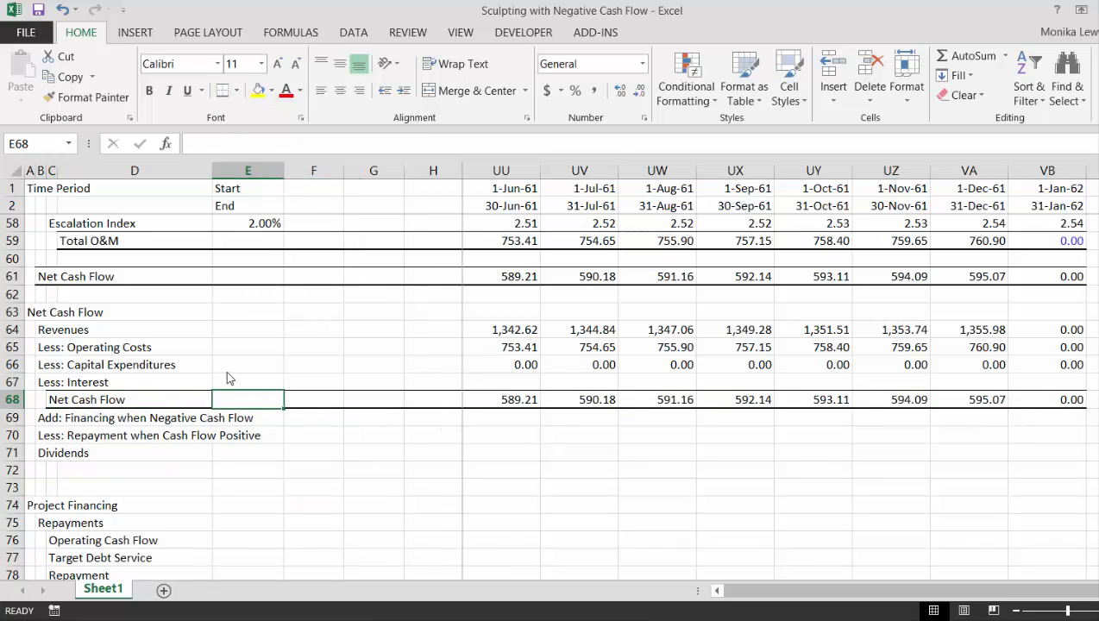
key("Right")
key("Right")
key("Right")
key("Right")
key("Right")
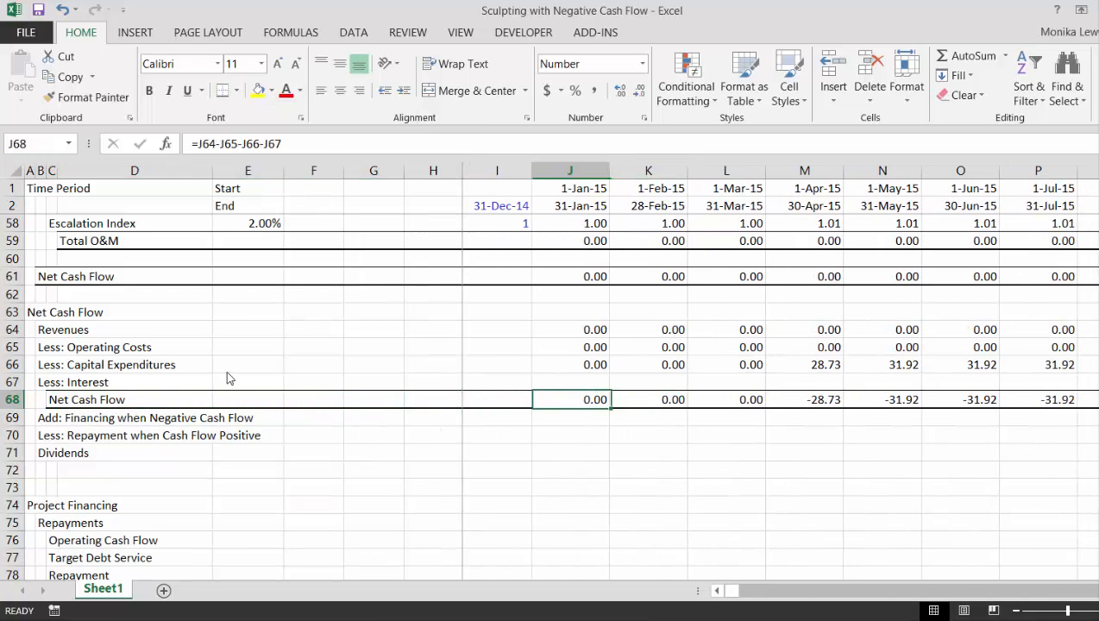
key("Right")
key("Right")
key("Right")
key("Right")
key("Right")
key("Right")
key("Right")
key("Right")
key("Right")
key("Right")
key("Right")
key("Right")
key("Right")
key("Right")
key("Right")
key("Right")
key("Right")
key("Right")
key("Right")
key("Right")
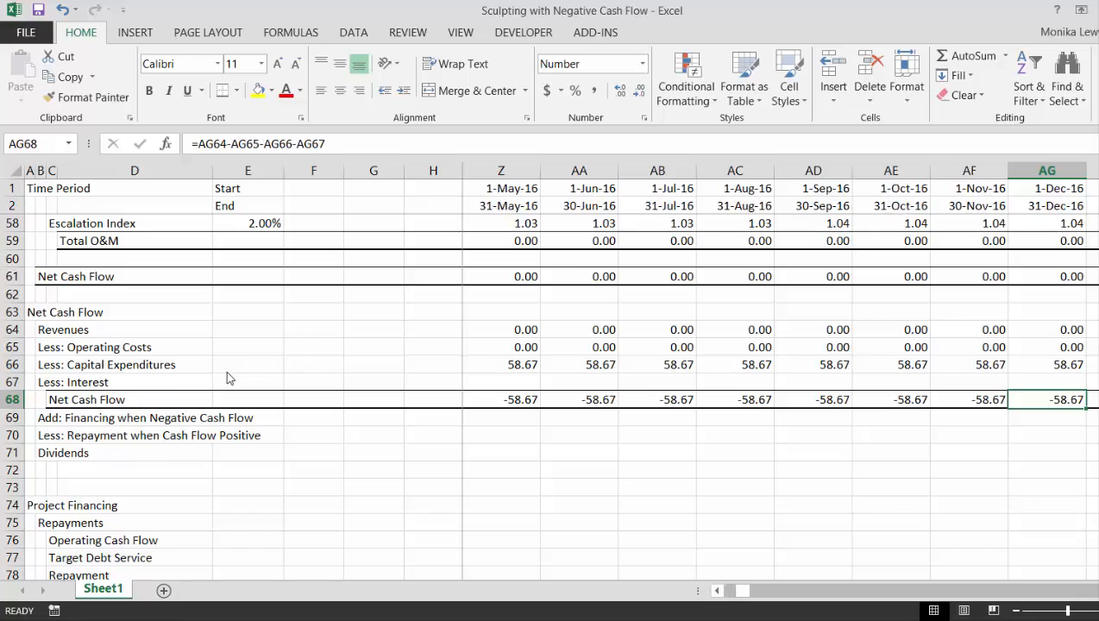
key("Right")
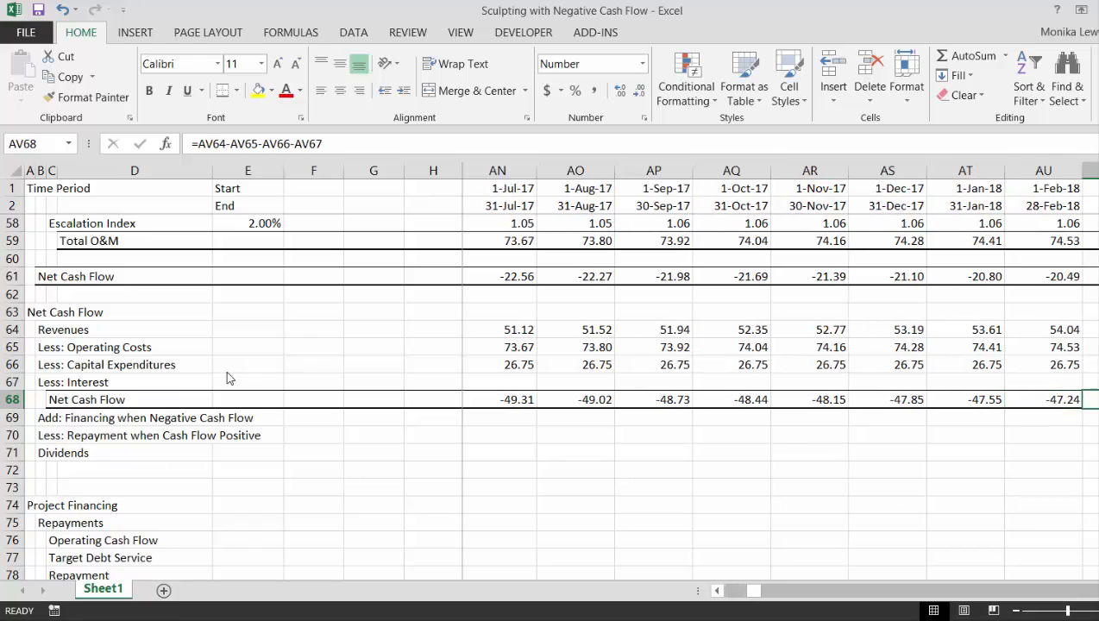
key("Right")
key("Right")
key("Right")
key("Right")
key("Right")
key("Right")
key("Right")
key("Right")
key("Right")
key("Right")
key("Right")
key("Right")
key("Right")
key("Right")
key("Right")
key("Right")
key("Right")
key("Right")
key("Right")
key("Right")
key("Right")
key("Right")
key("Right")
key("Right")
key("Right")
key("Right")
key("Right")
key("Right")
key("Right")
key("Right")
key("Right")
key("Right")
key("Right")
key("Right")
key("Right")
key("Right")
key("Right")
key("Right")
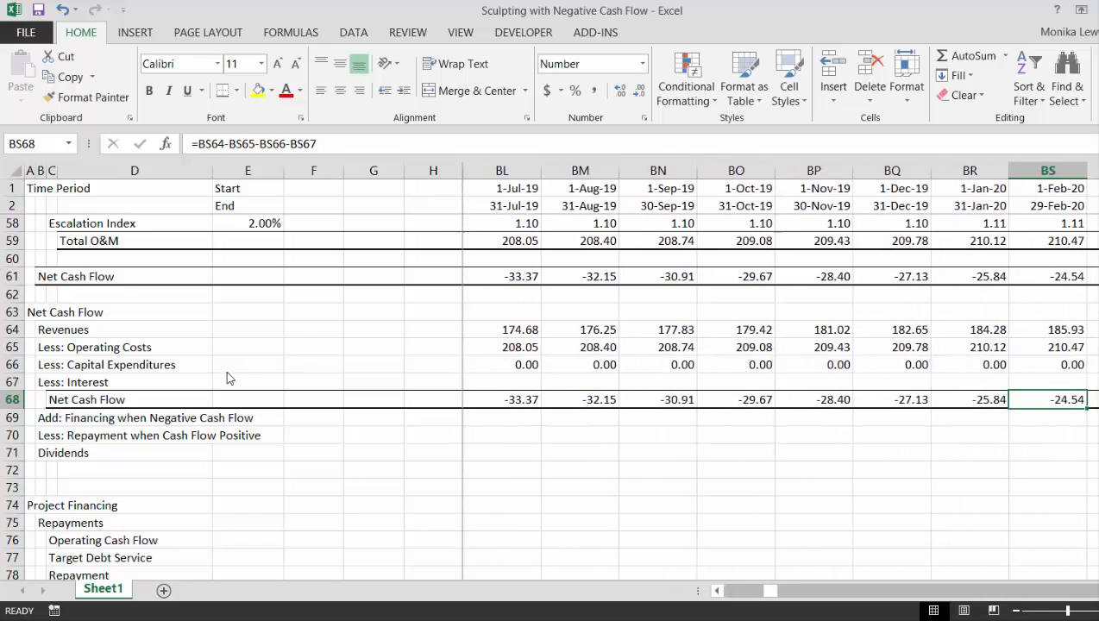
key("Left")
key("Left")
key("Left")
key("Left")
key("Left")
key("Left")
key("Left")
key("Left")
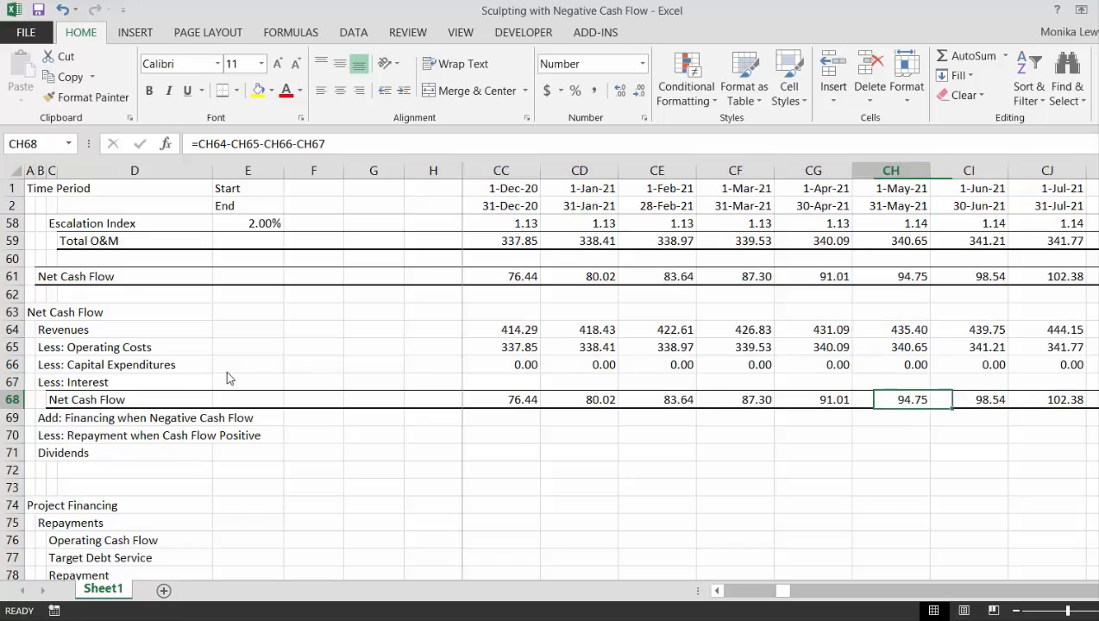
key("Right")
key("Right")
key("Right")
key("Right")
key("Right")
key("Right")
key("Right")
key("Right")
key("Right")
key("Right")
key("Right")
key("Right")
key("Right")
key("Right")
key("Right")
key("Right")
key("Right")
key("Right")
key("Right")
key("Right")
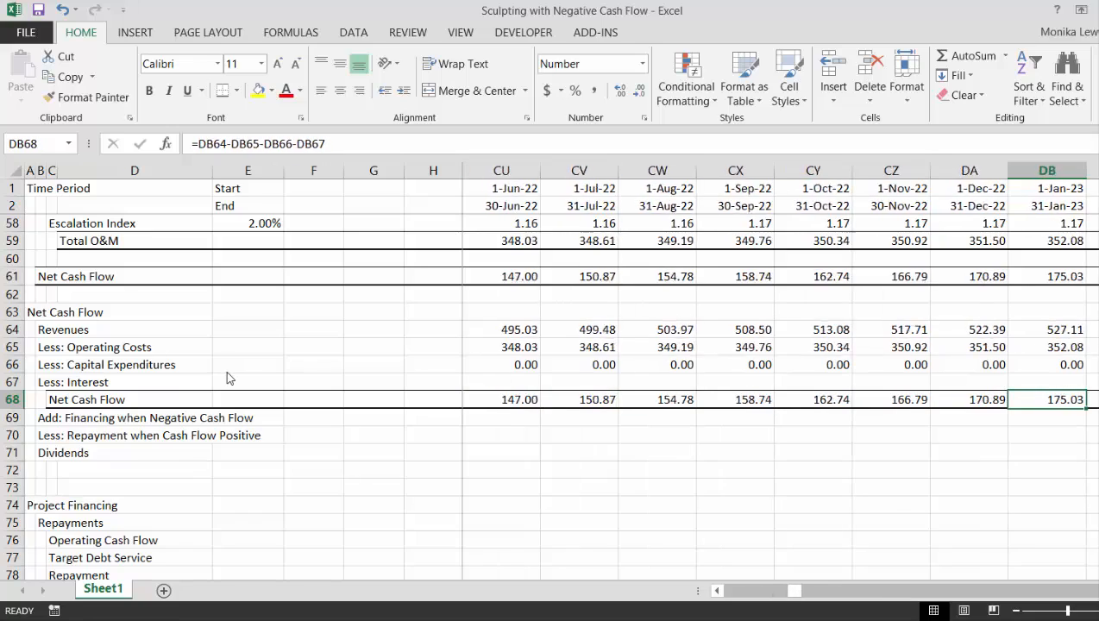
key("Right")
key("Right")
key("Right")
key("Right")
key("Right")
key("Right")
key("Right")
key("Right")
key("Right")
key("Right")
key("Right")
key("Right")
key("Right")
key("Right")
key("Right")
key("Right")
key("Right")
key("Right")
key("Right")
key("Right")
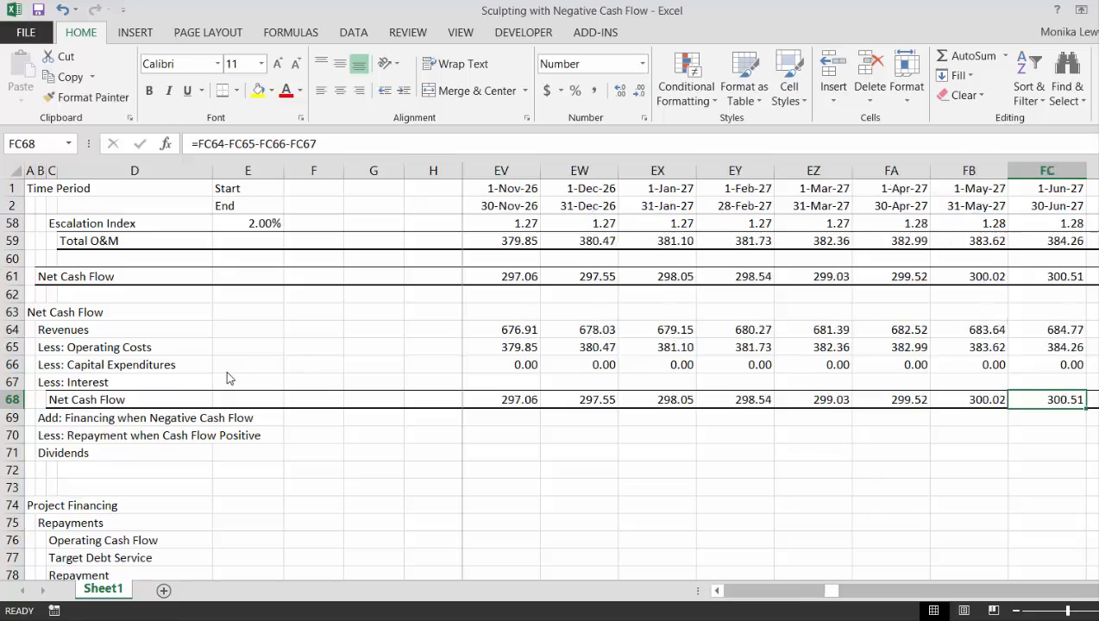
key("Right")
key("Right")
key("Right")
key("Right")
key("Right")
key("Right")
key("Right")
key("Right")
key("Right")
key("Right")
key("Right")
key("Right")
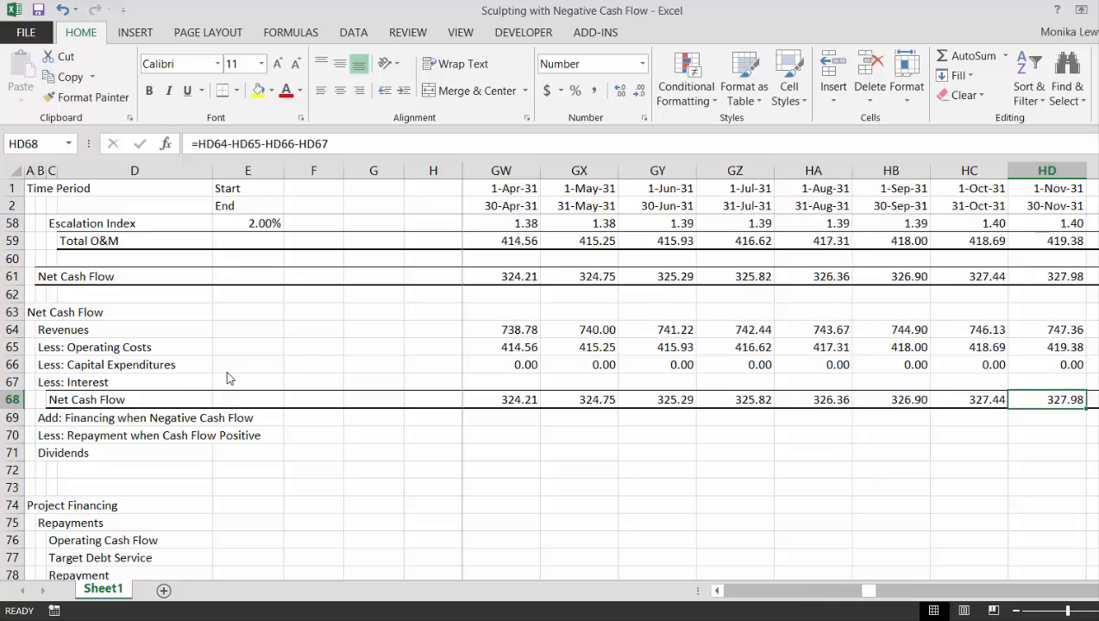
key("Right")
key("Right")
key("Right")
key("Left")
key("Left")
key("Left")
key("Left")
key("ctrl+Left")
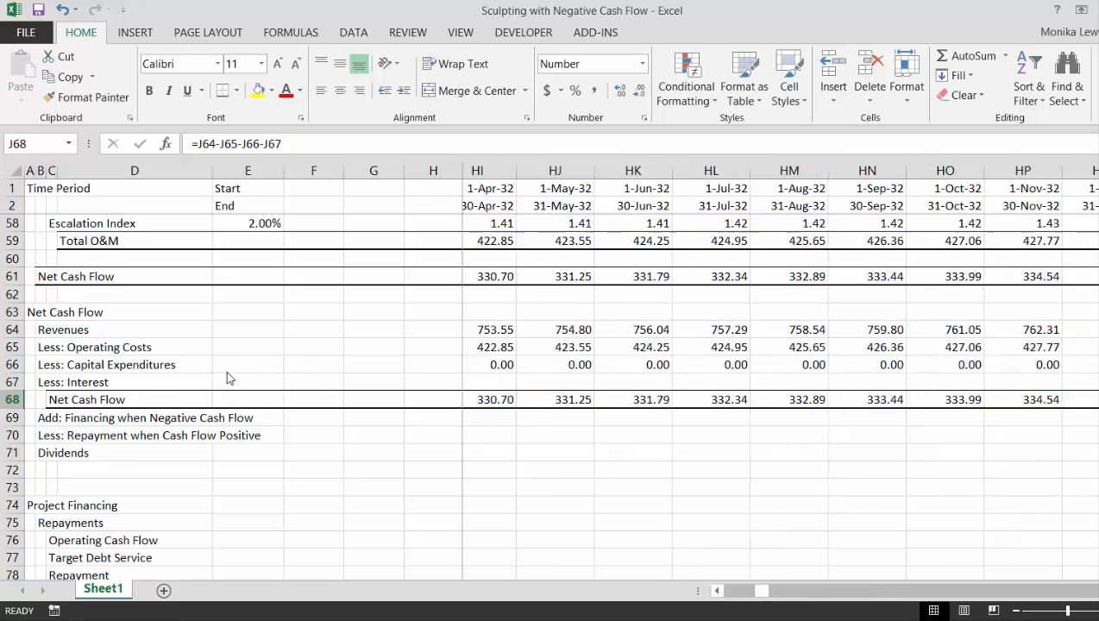
Examine net cash flow from 2015 to mid-2020, including the revenue, operating cost and capital expenditure lines for spring 2020
key("Right")
key("Right")
key("Right")
key("Right")
key("Right")
key("Right")
key("Right")
key("Right")
key("Right")
key("Right")
key("Right")
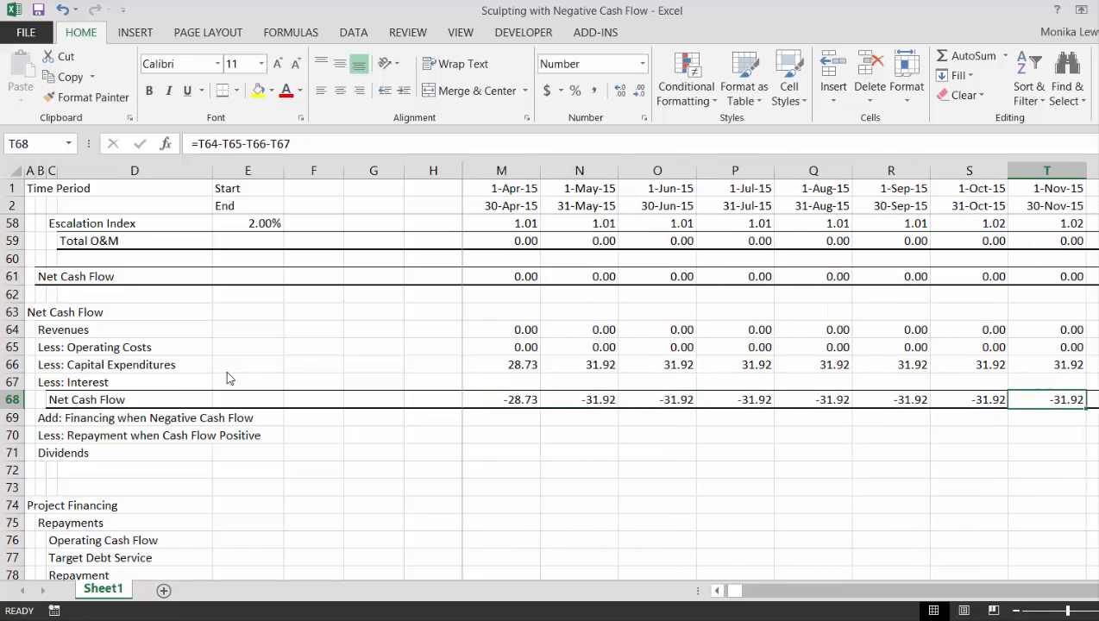
key("Right")
key("Right")
key("Right")
key("Right")
key("Right")
key("Right")
key("Right")
key("Right")
key("Right")
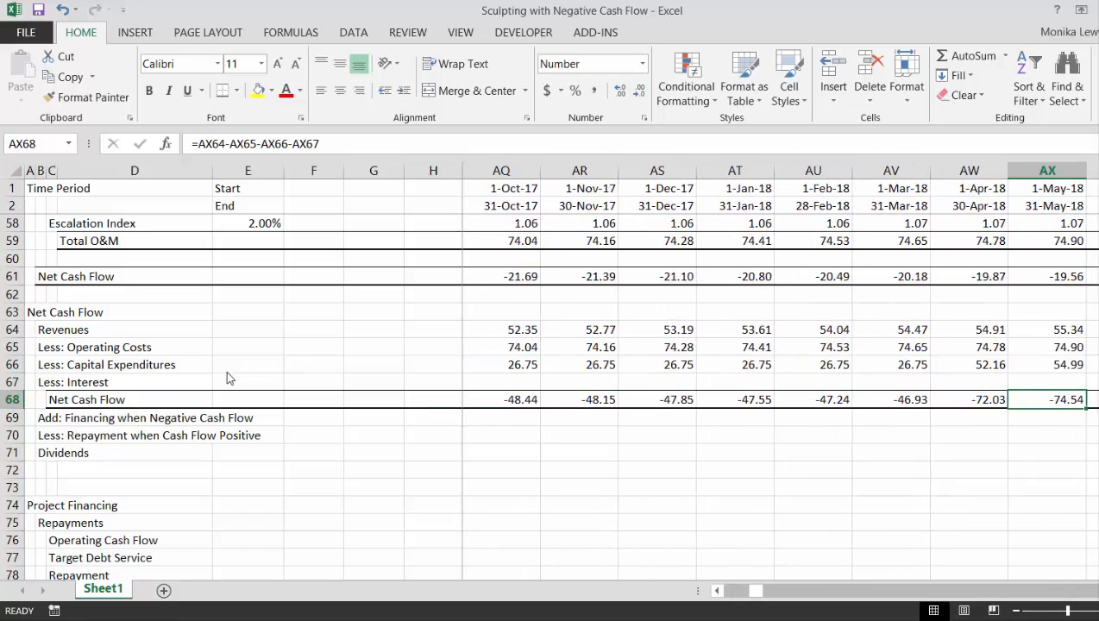
key("Right")
key("Left")
key("Left")
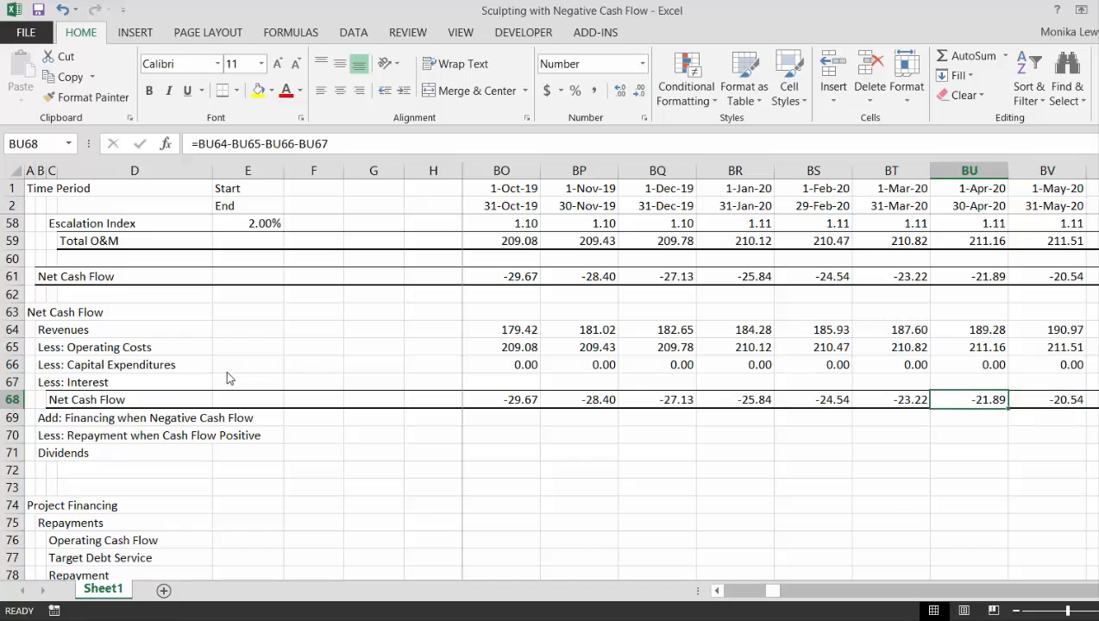
key("Up")
key("Up")
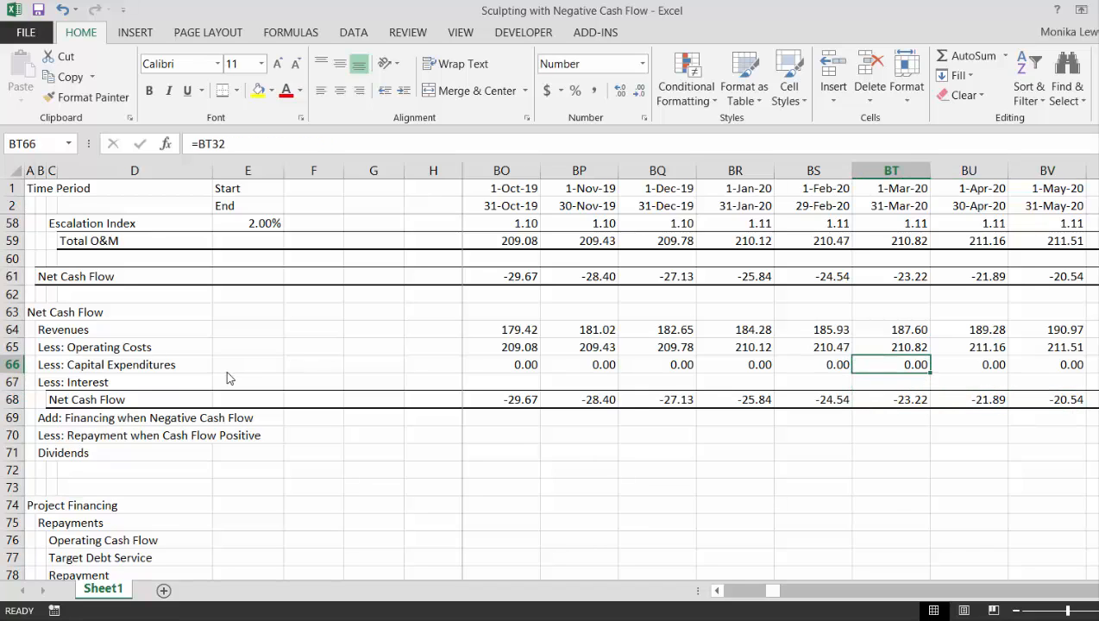
key("Up")
key("Up")
key("Down")
key("Down")
key("Down")
key("Down")
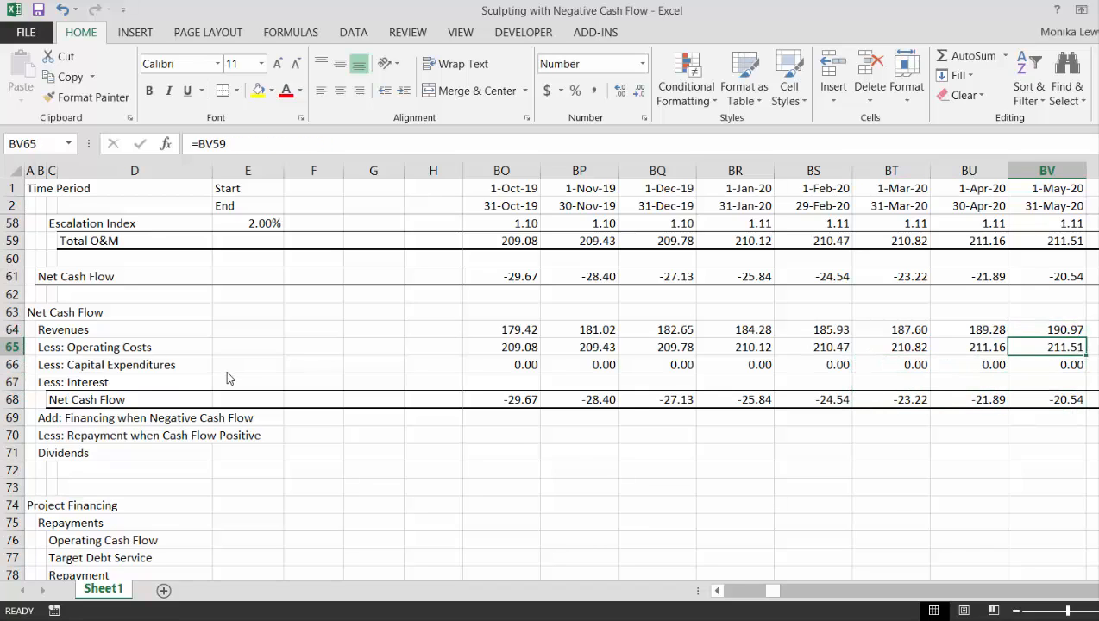
Compare the monthly net cash flow in row 68 before and after the August 2020 start of Project 3
key("Right")
key("Right")
key("Right")
key("Right")
key("Right")
key("Right")
key("Right")
key("Right")
key("Right")
key("Right")
key("Right")
key("Right")
key("Right")
key("Right")
key("Right")
key("Right")
key("Right")
key("Right")
key("Right")
key("Right")
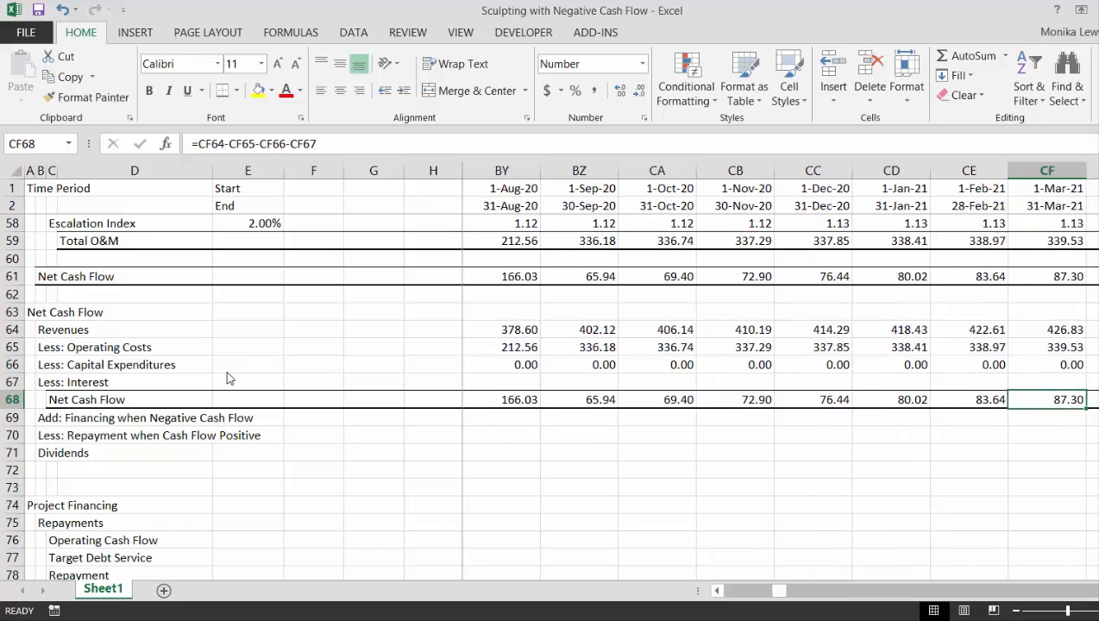
key("Left")
key("Left")
key("Left")
key("Left")
key("Left")
key("Left")
key("Left")
key("Left")
key("Left")
key("Left")
key("Left")
key("Left")
key("Left")
key("Left")
key("Left")
key("Left")
key("Left")
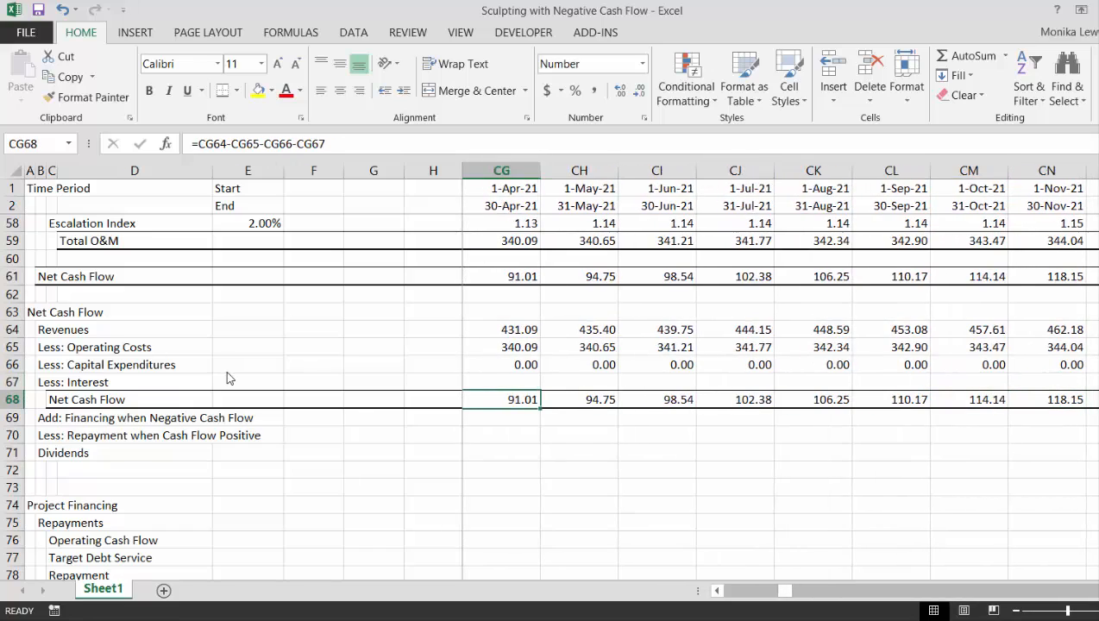
key("Left")
key("Left")
key("Left")
key("Left")
key("Left")
key("Left")
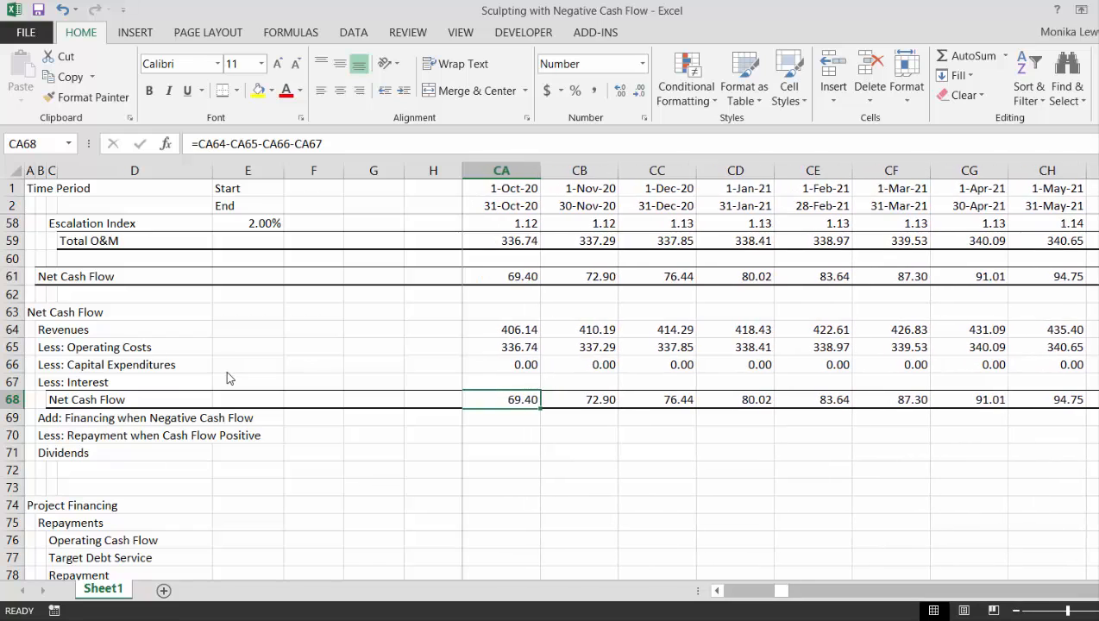
key("Right")
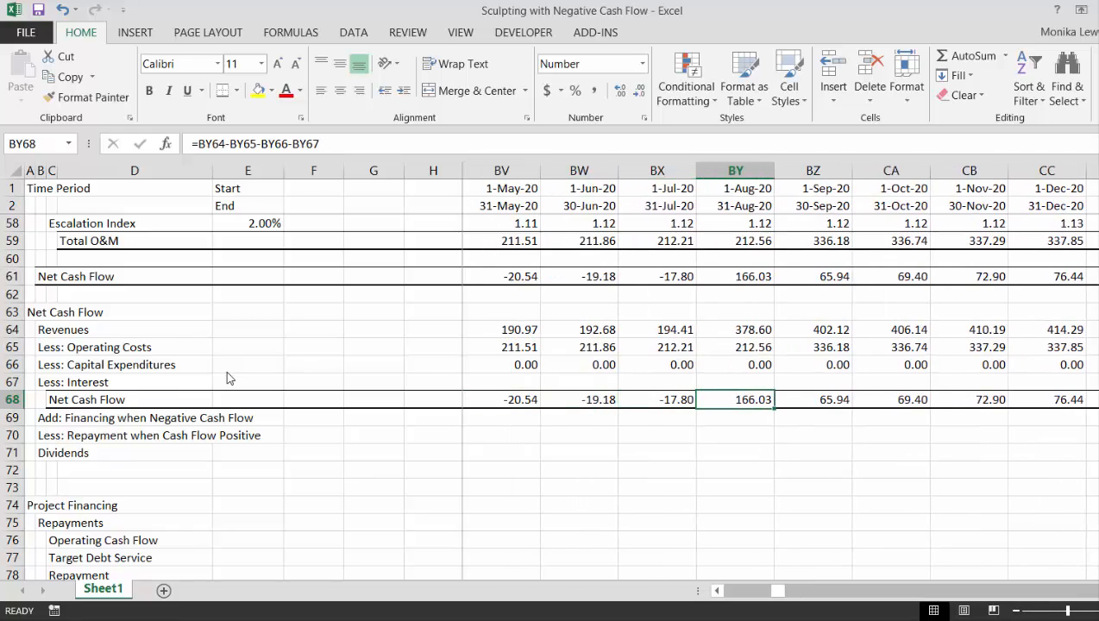
key("Right")
key("Left")
Trace net cash flow back to July 2018 and compare that month's revenues and operating costs with the adjacent months
key("Left")
key("Left")
key("Left")
key("Left")
key("Left")
key("Left")
key("Left")
key("Left")
key("Left")
key("Left")
key("Left")
key("Left")
key("Left")
key("Left")
key("Left")
key("Left")
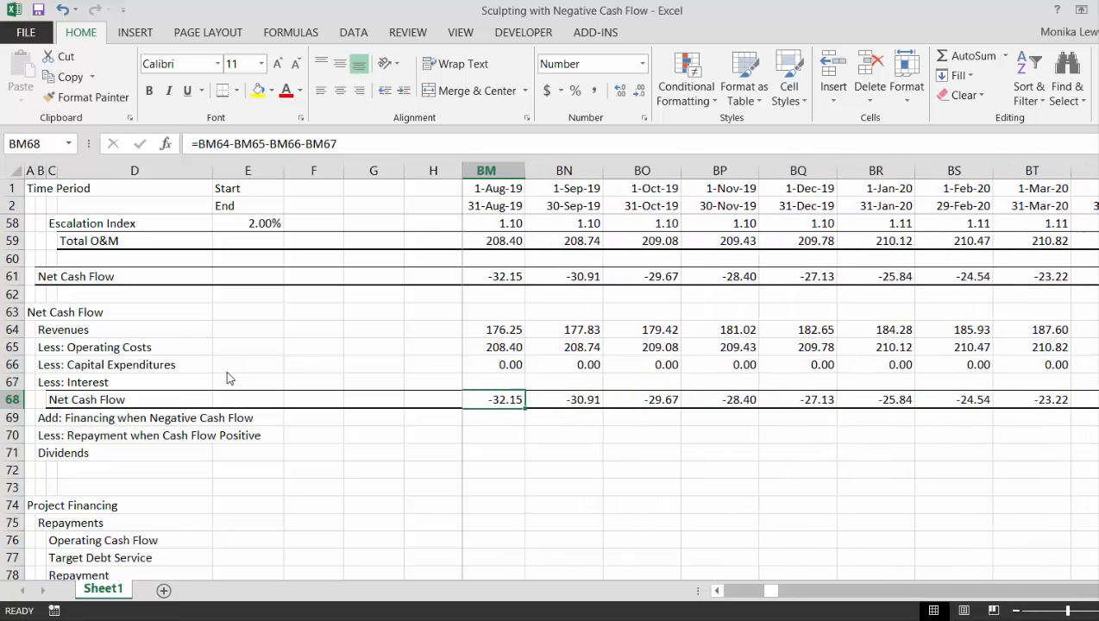
key("Left")
key("Left")
key("Left")
key("Left")
key("Left")
key("Left")
key("Left")
key("Left")
key("Left")
key("Left")
key("Left")
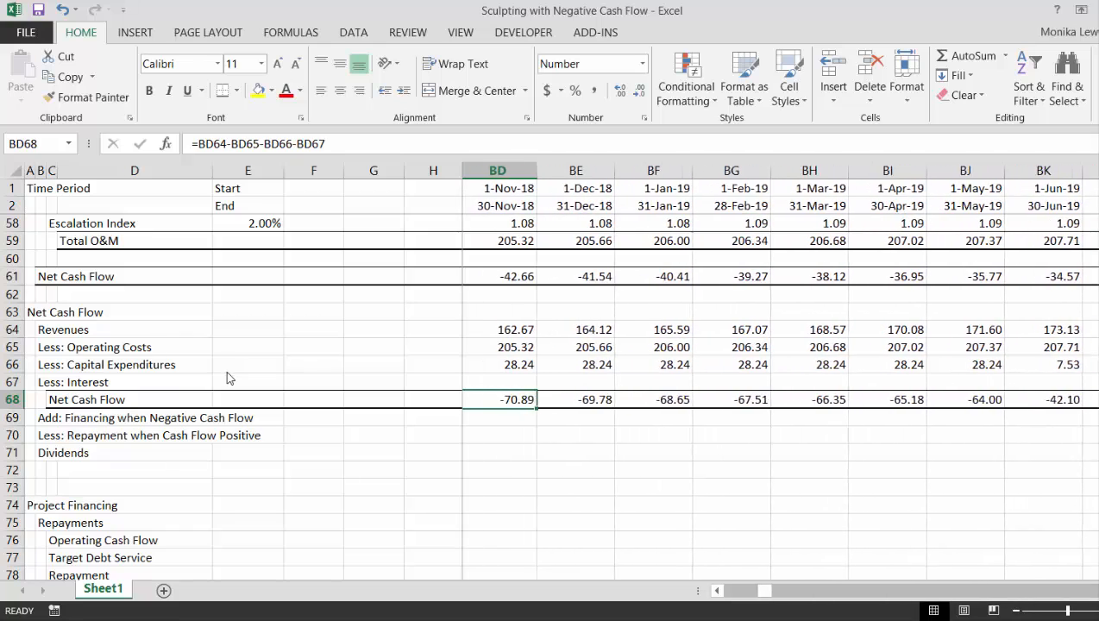
key("Left")
key("Right")
key("Right")
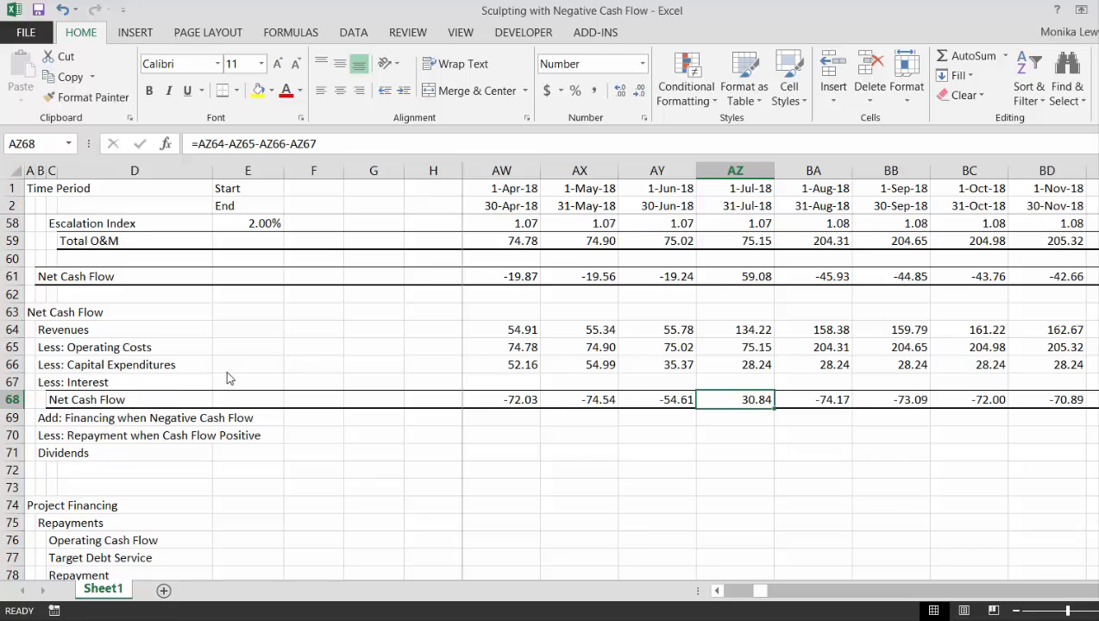
key("Up")
key("Up")
key("Up")
key("Up")
key("Left")
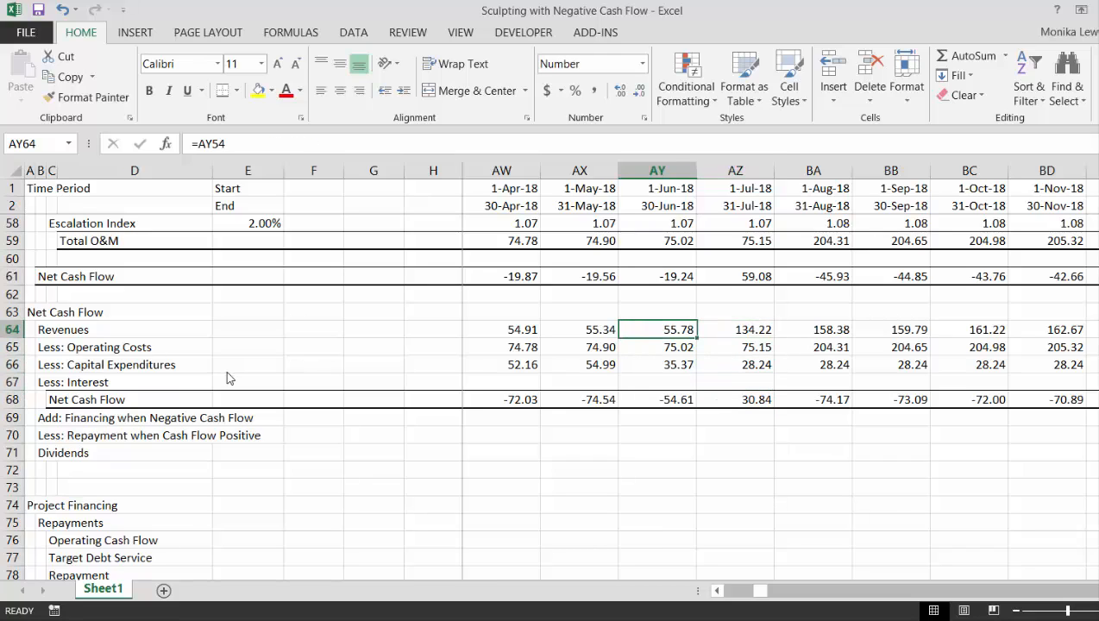
key("Right")
key("Down")
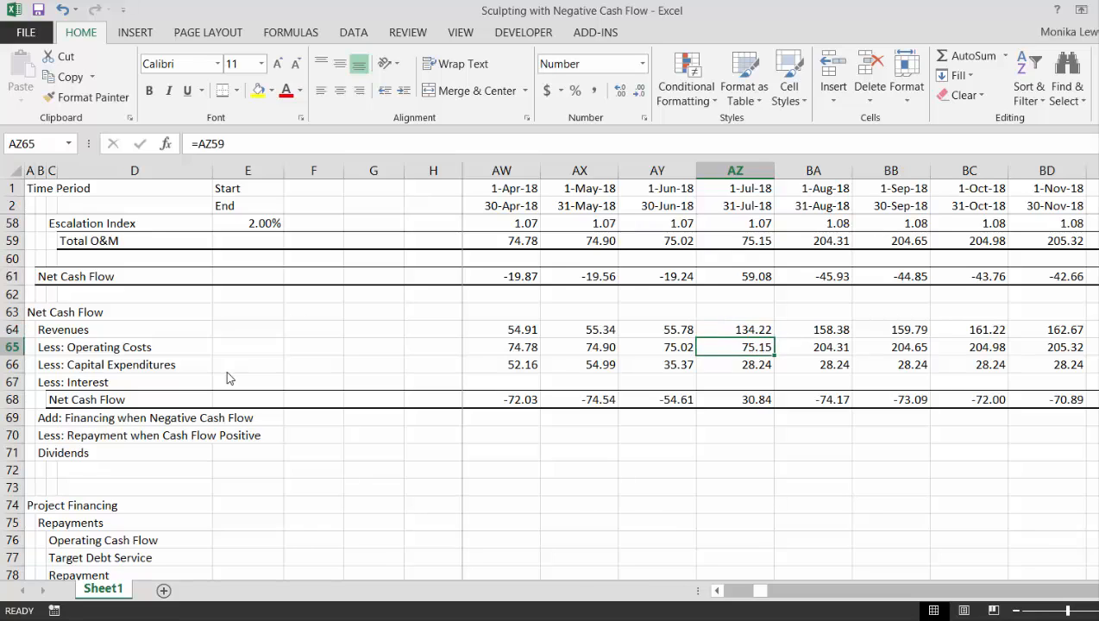
key("Left")
key("Right")
key("Left")
key("Left")
key("Left")
key("Left")
key("Left")
key("Left")
key("Left")
key("Left")
key("Left")
key("Left")
key("Left")
key("Left")
key("Left")
key("Left")
key("Left")
key("Left")
key("Left")
key("Left")
key("Left")
key("Left")
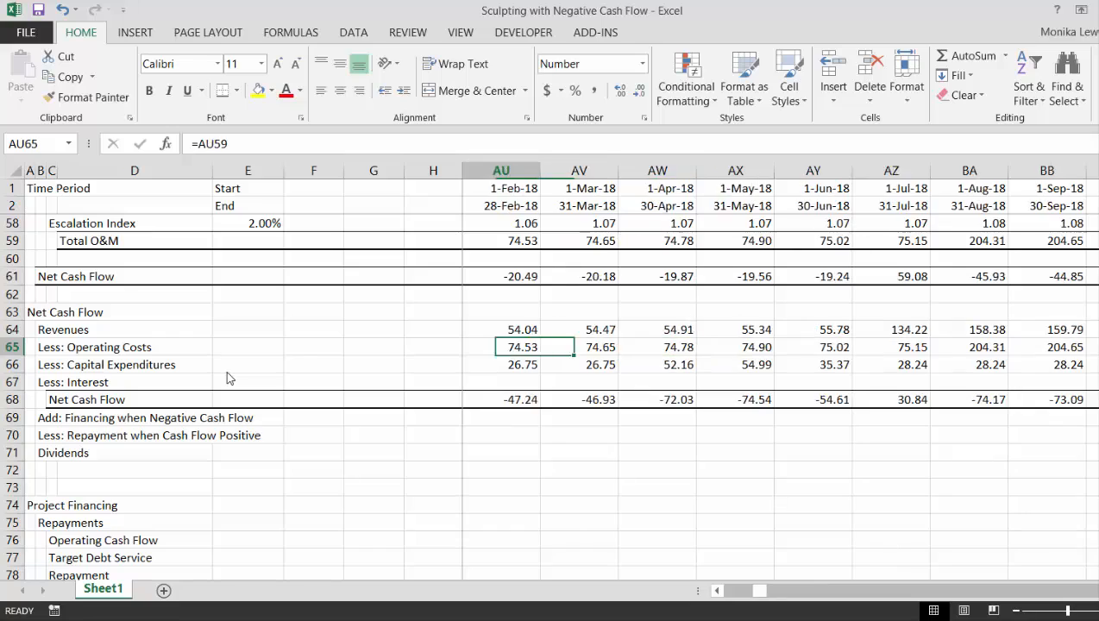
Review the construction timelines and amounts, operating section and Net Cash Flow block for the months from September 2016
key("Up")
key("Up")
key("Up")
key("Up")
key("Up")
key("Up")
key("Up")
key("Up")
key("Up")
key("Up")
key("Up")
key("Up")
key("Up")
key("Up")
key("Up")
key("Up")
key("Up")
key("Up")
key("Up")
key("Up")
key("Up")
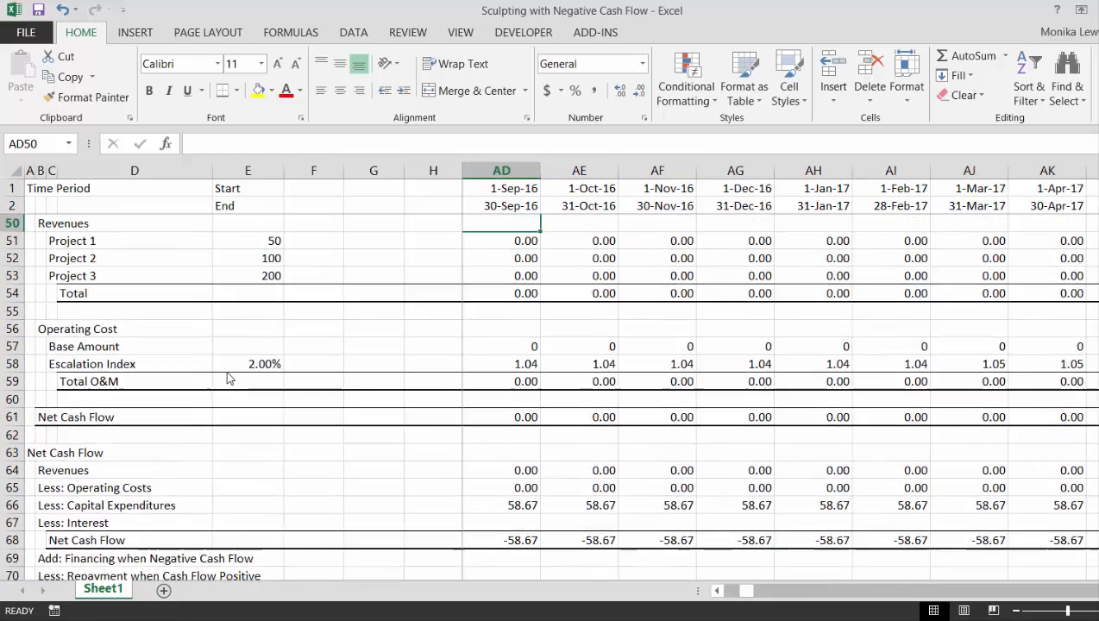
key("Down")
key("Down")
key("Down")
key("Down")
key("Down")
key("Down")
key("Down")
key("Down")
key("Down")
key("Down")
key("Down")
key("Down")
key("Down")
key("Down")
key("Down")
key("Down")
key("Down")
key("Down")
key("Down")
key("Down")
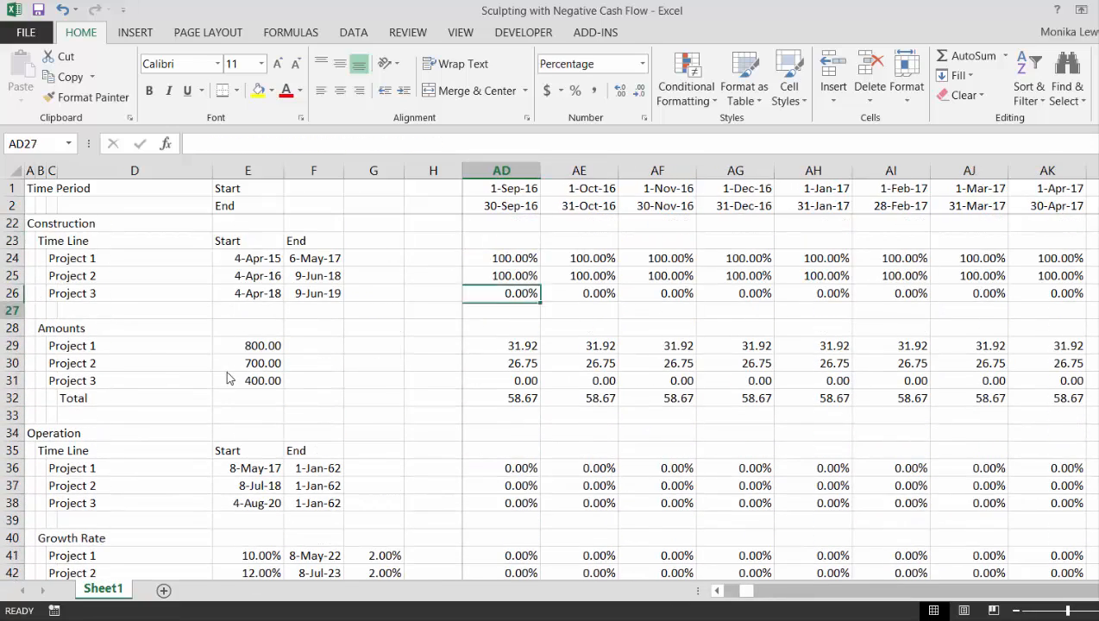
key("Down")
key("Down")
key("Down")
key("Down")
key("Down")
key("Down")
key("Down")
key("Down")
key("Down")
key("Down")
key("Down")
key("Down")
key("Down")
key("Down")
key("Down")
key("Down")
key("Down")
key("Down")
key("Down")
key("Down")
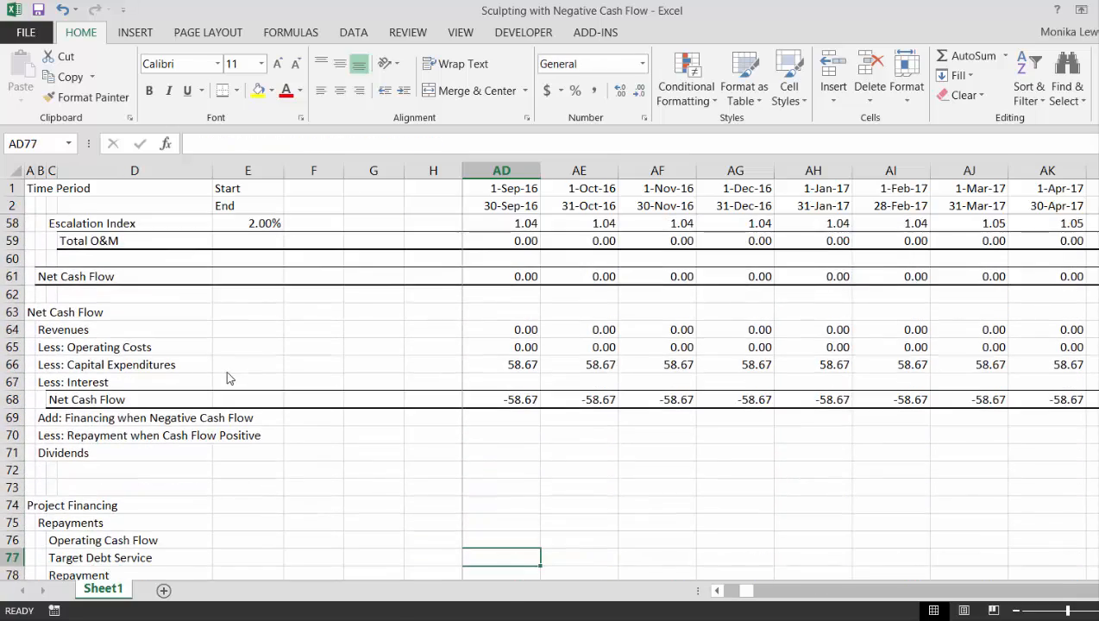
key("Up")
key("Up")
key("Up")
key("Up")
key("Up")
key("Up")
key("Up")
key("Up")
key("Up")
key("Up")
key("Up")
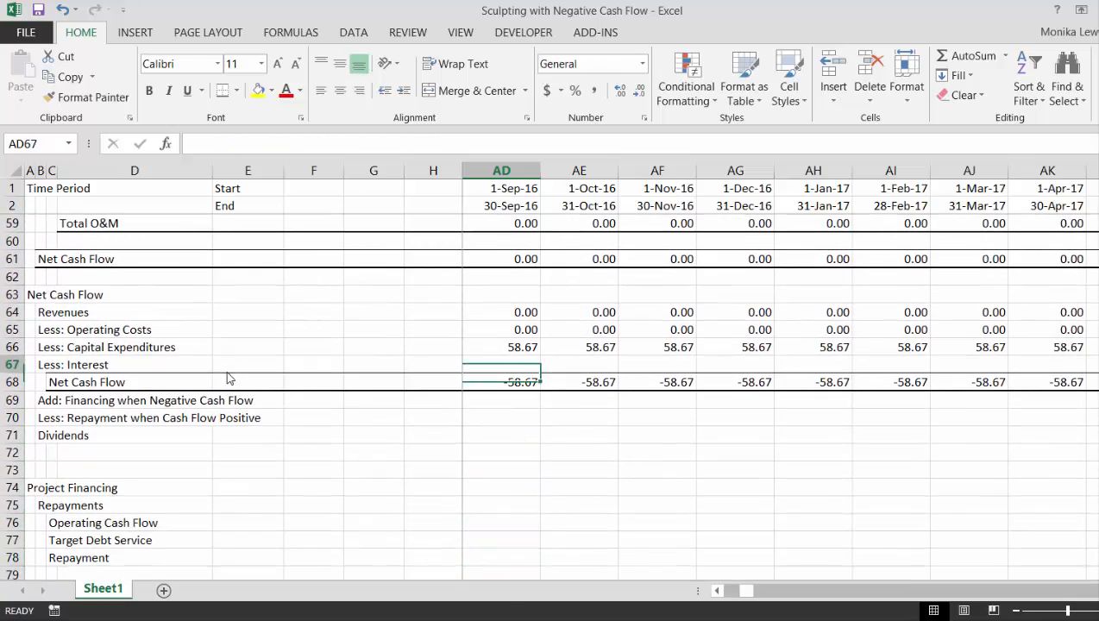
Chart the Net Cash Flow series in row 68, from its label through January 2062, on a new chart sheet
key("Down")
key("ctrl+Left")
key("Left")
key("Left")
key("Left")
key("Left")
key("Left")
key("Left")
key("Left")
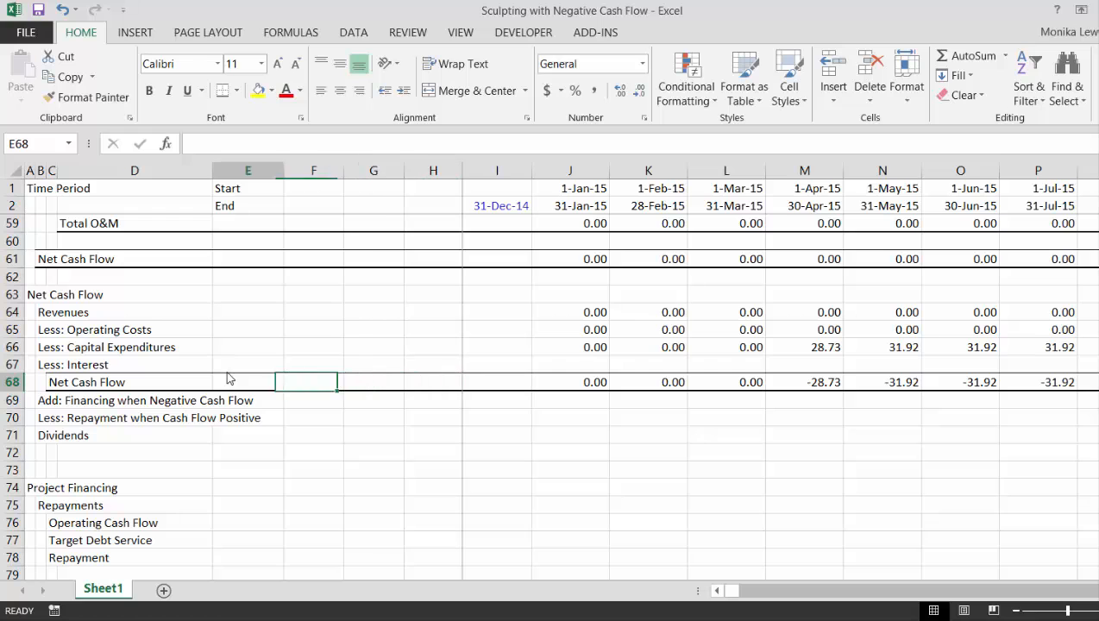
key("ctrl+shift+Right")
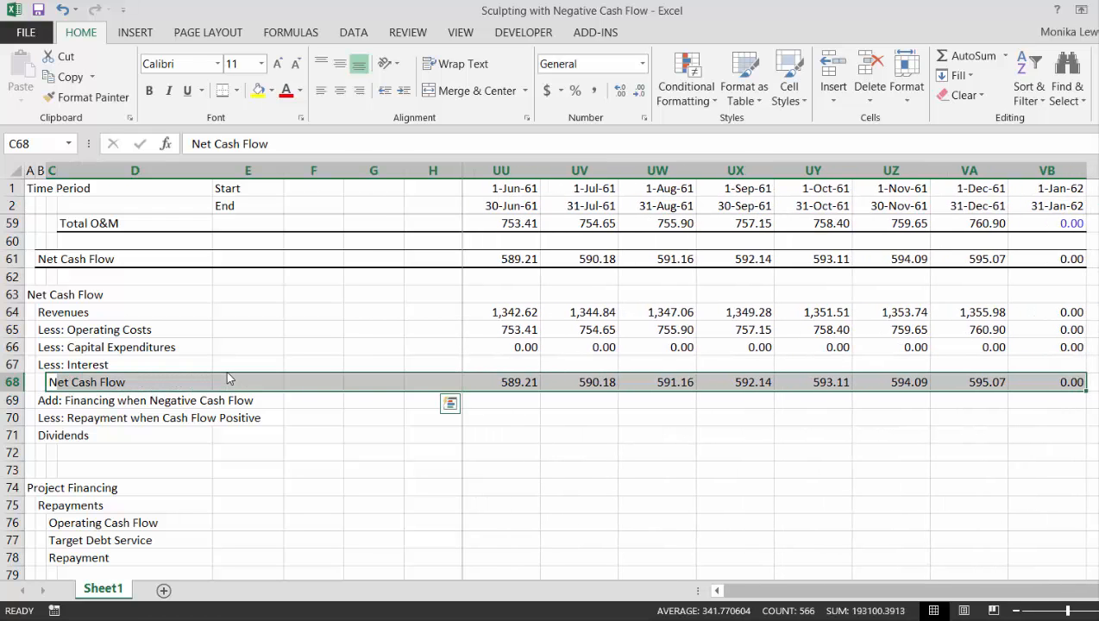
key("F11")
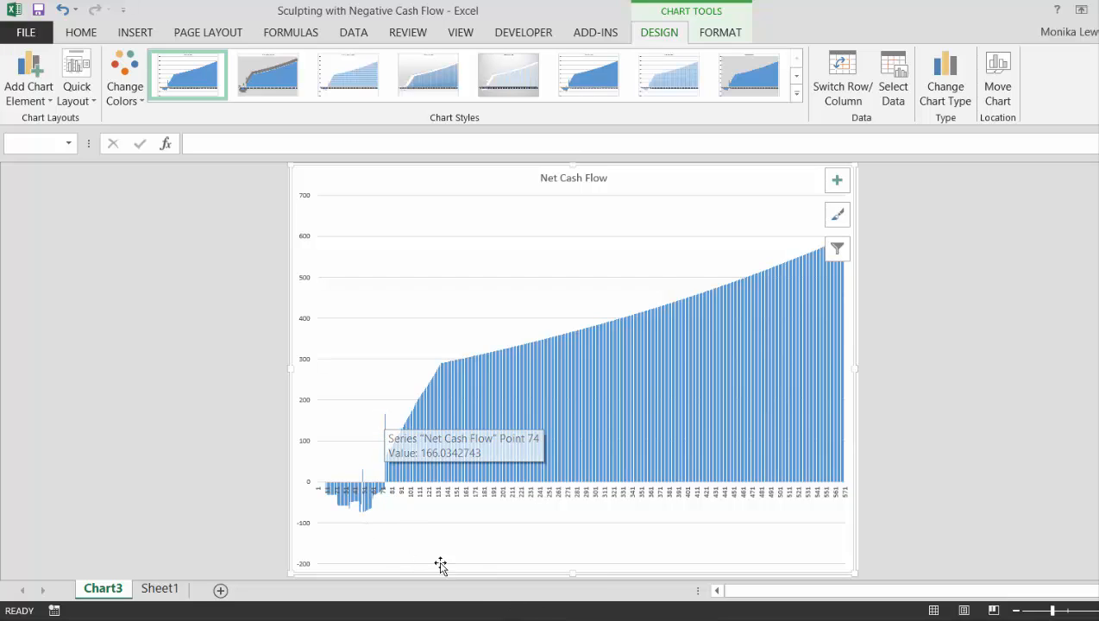
key("alt+Tab")
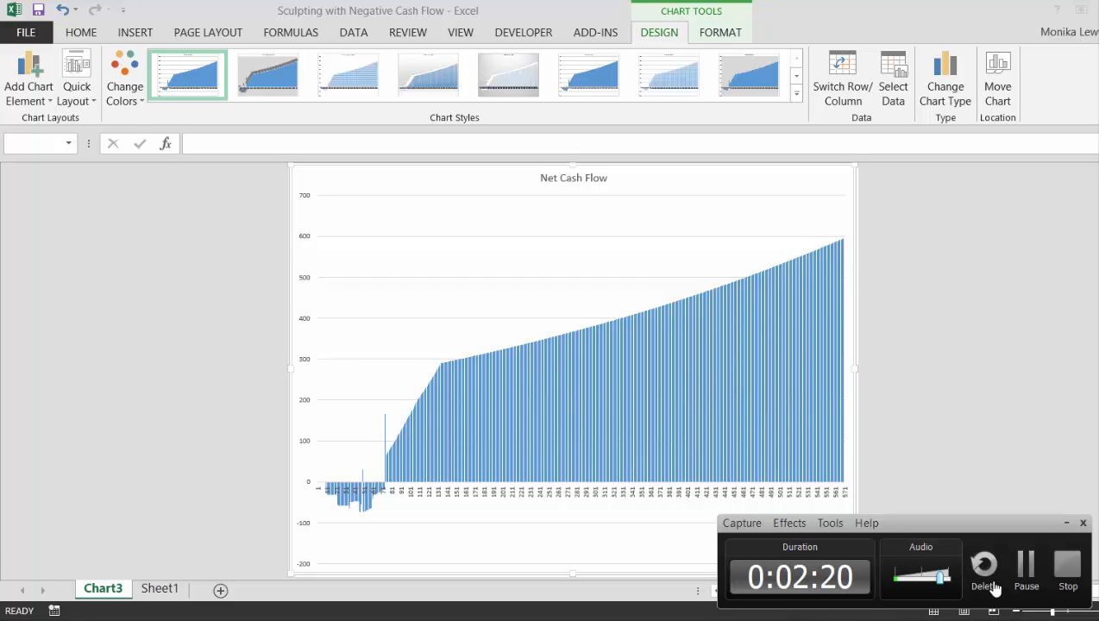
left_click(1026, 565)
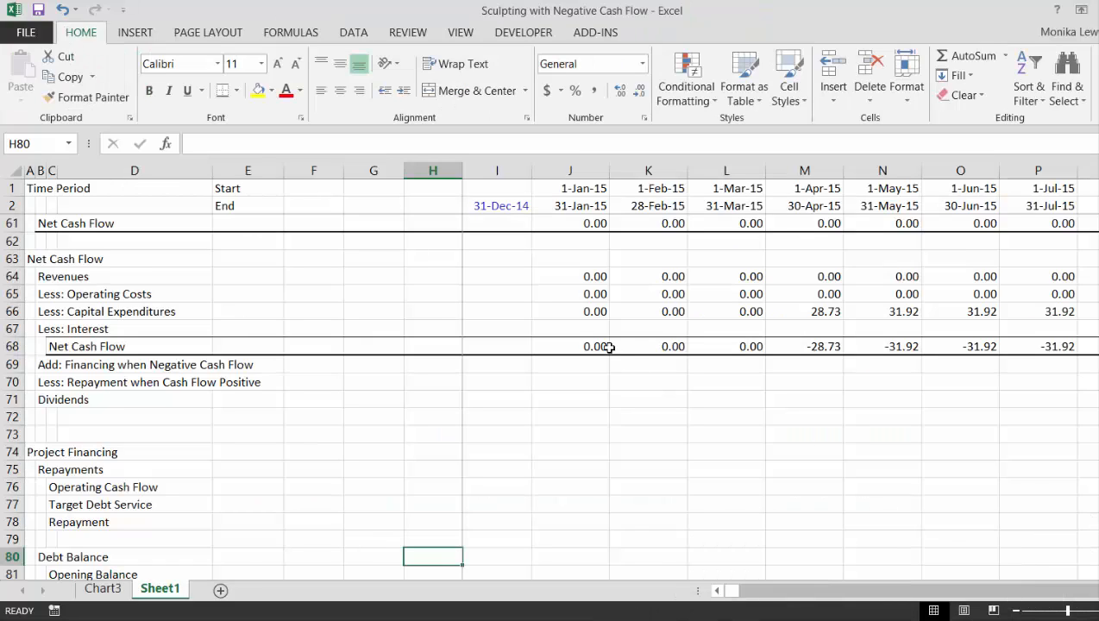
Inspect the formula behind the first operating cost start date in F10 and check the Net Cash Flow chart
key("Page_Up")
key("Page_Up")
key("Page_Up")
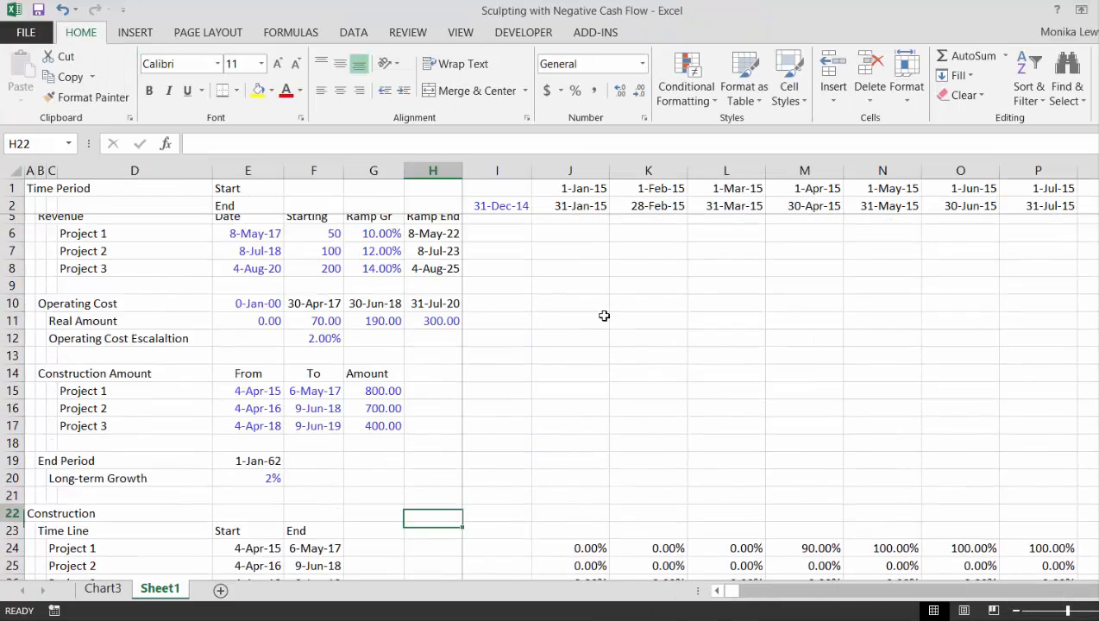
key("Up")
key("Up")
key("Up")
key("Up")
key("Up")
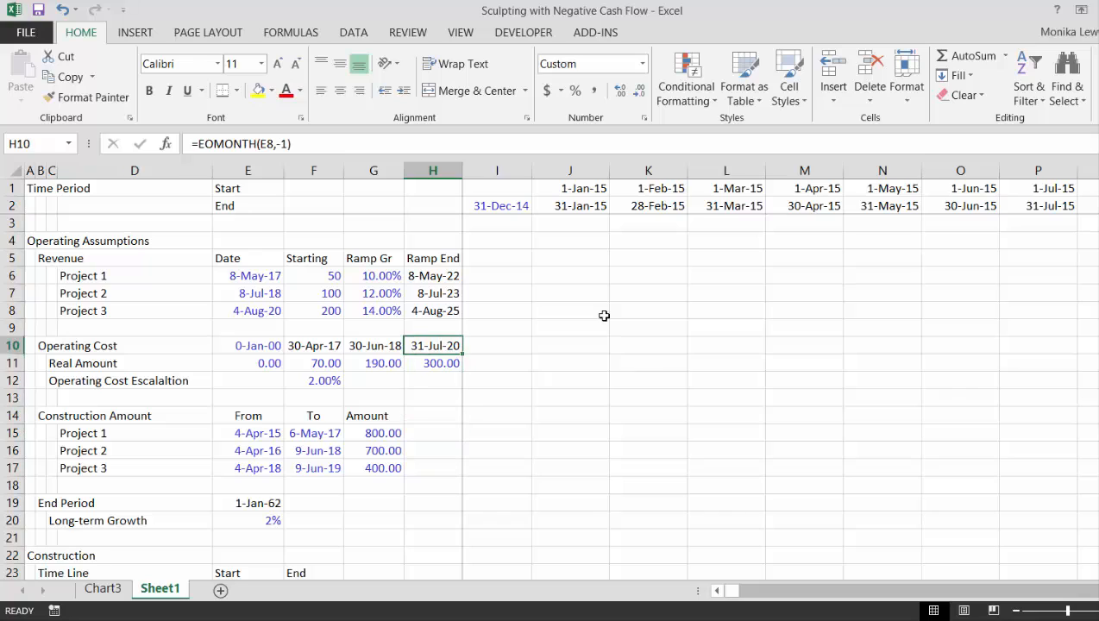
key("Left")
key("Left")
key("Left")
key("Right")
key("F2")
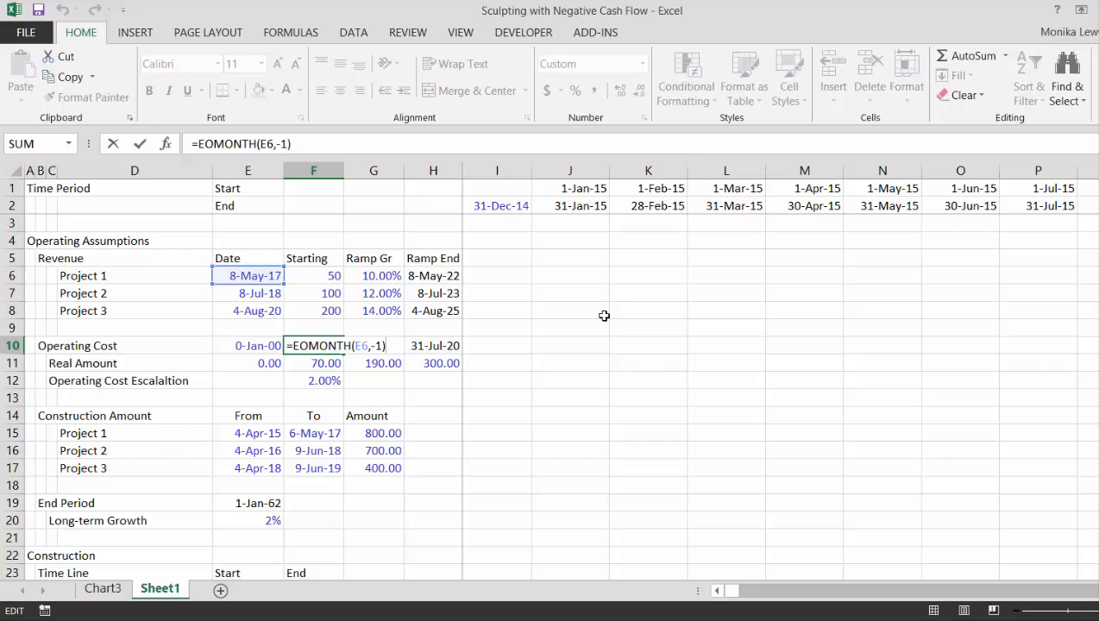
key("Return")
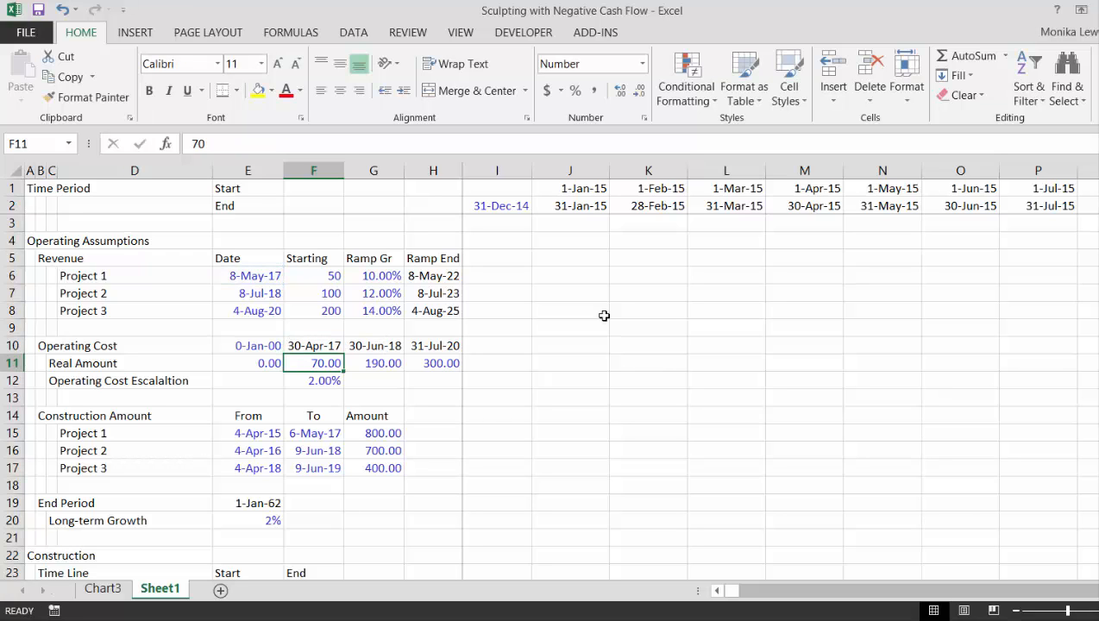
key("ctrl+Page_Up")
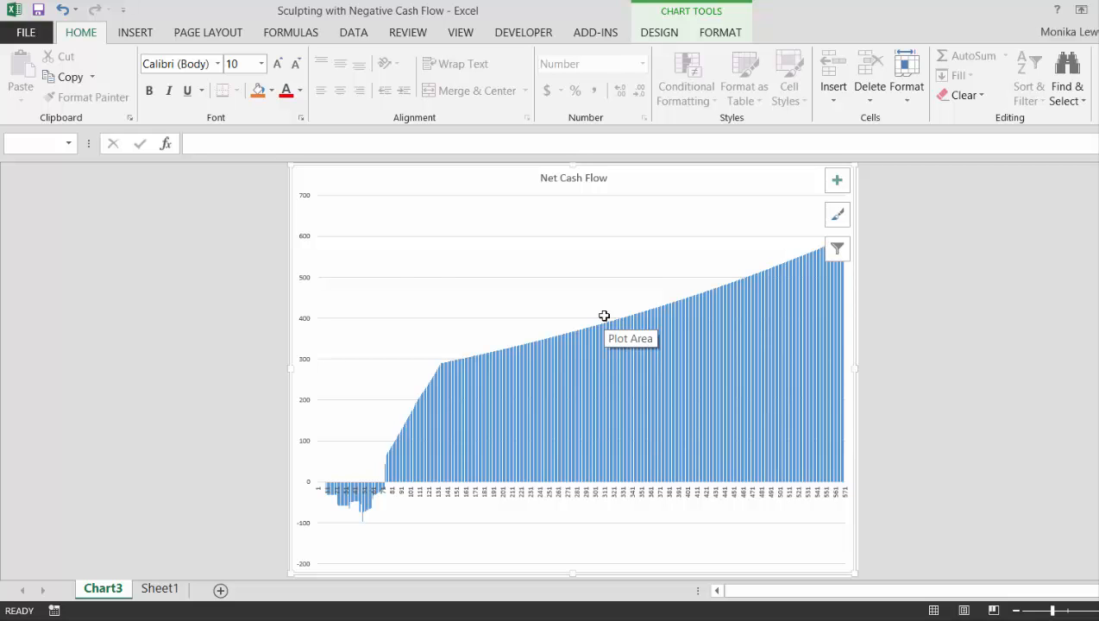
key("ctrl+Page_Down")
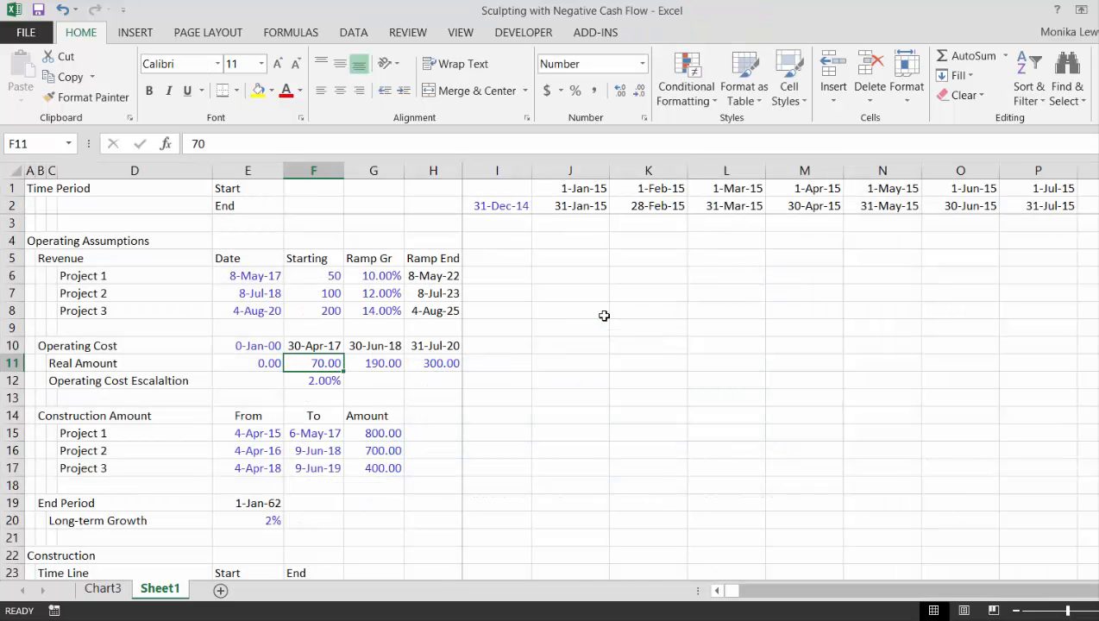
Review the operating cost dates and real amounts in the Operating Assumptions section of Sheet1
key("ctrl+shift+c")
key("Down")
key("Down")
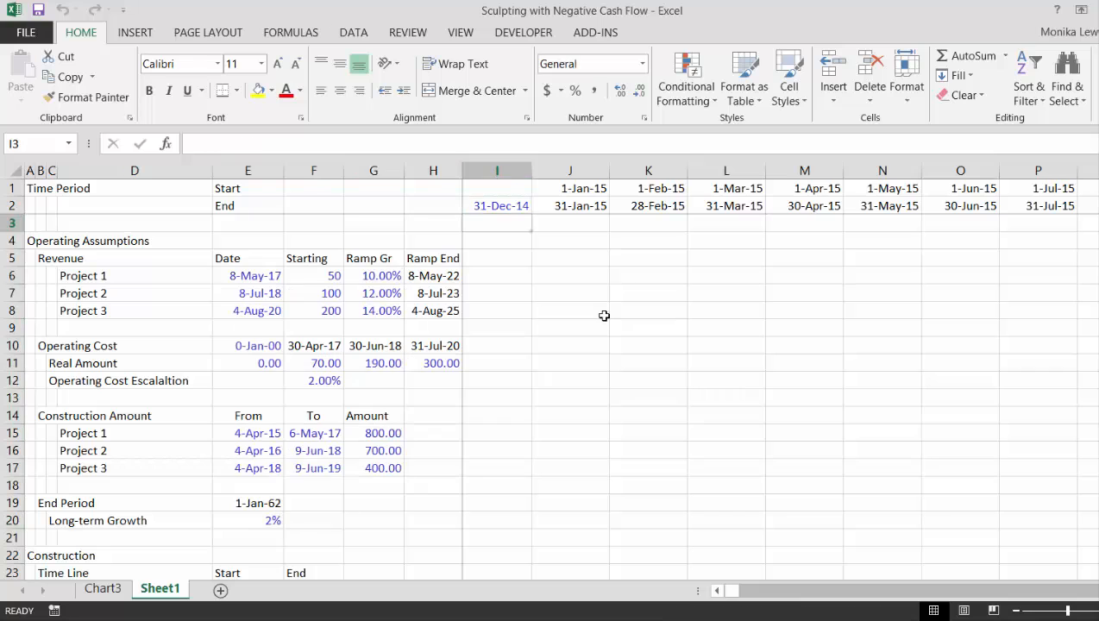
key("Down")
key("Down")
key("Down")
key("Down")
key("Down")
key("Down")
key("Down")
key("Down")
key("Down")
key("Down")
key("Down")
key("Down")
key("Down")
key("Down")
key("Down")
key("Down")
key("Down")
key("Down")
key("Down")
key("Left")
key("Left")
key("Up")
key("Up")
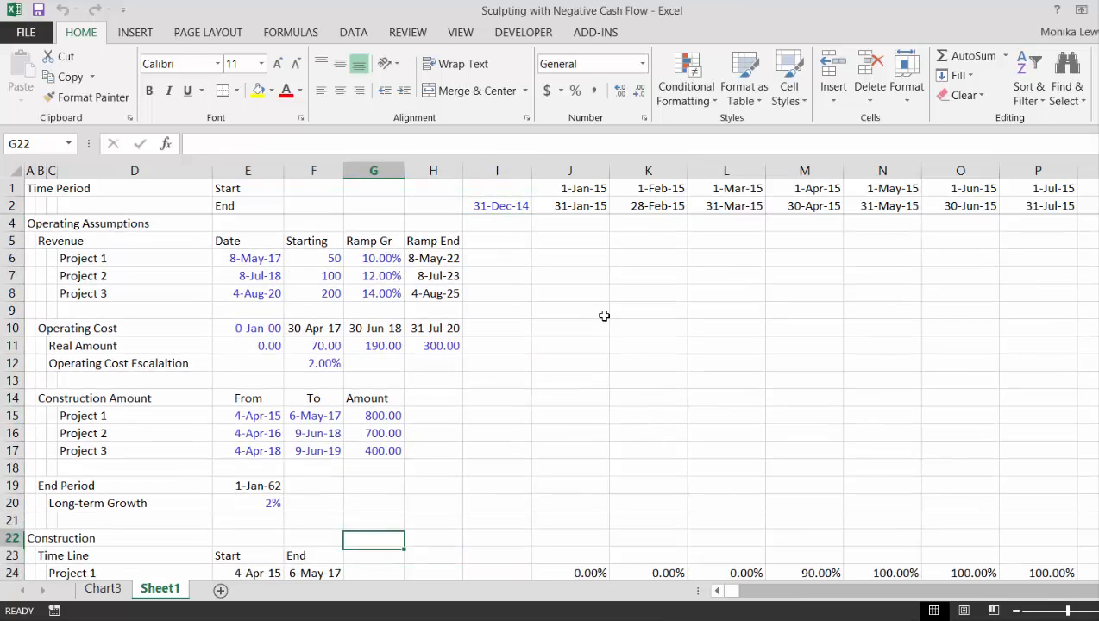
key("Up")
key("Up")
key("Up")
key("Up")
key("Up")
key("Up")
key("Up")
key("Up")
key("Up")
key("Up")
key("Up")
key("Up")
key("Down")
key("Left")
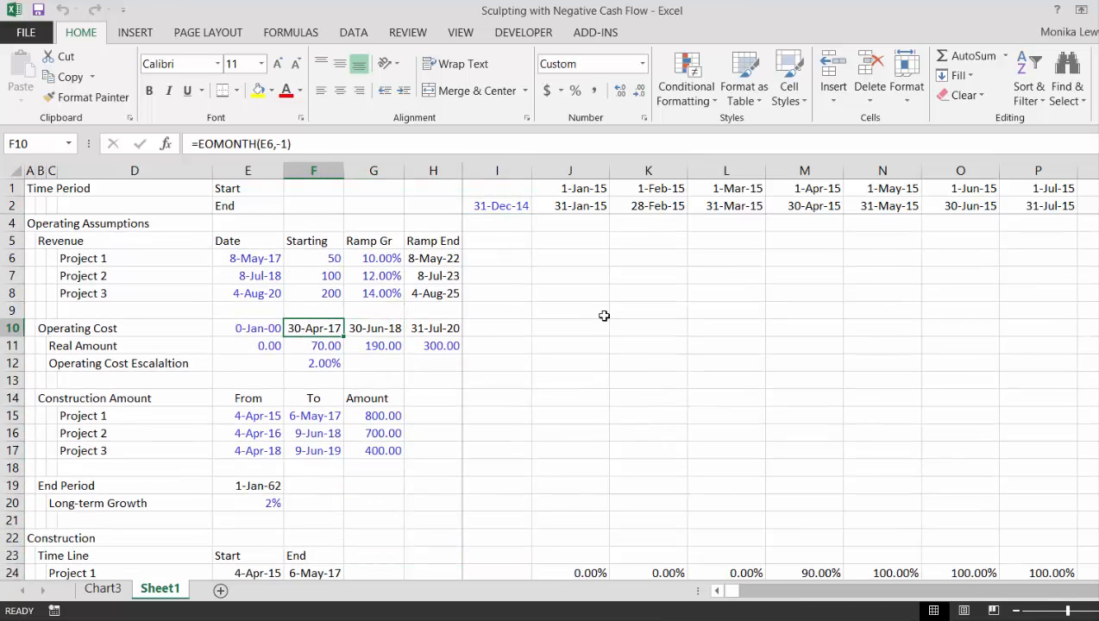
key("Right")
key("Right")
key("Down")
key("Left")
key("Down")
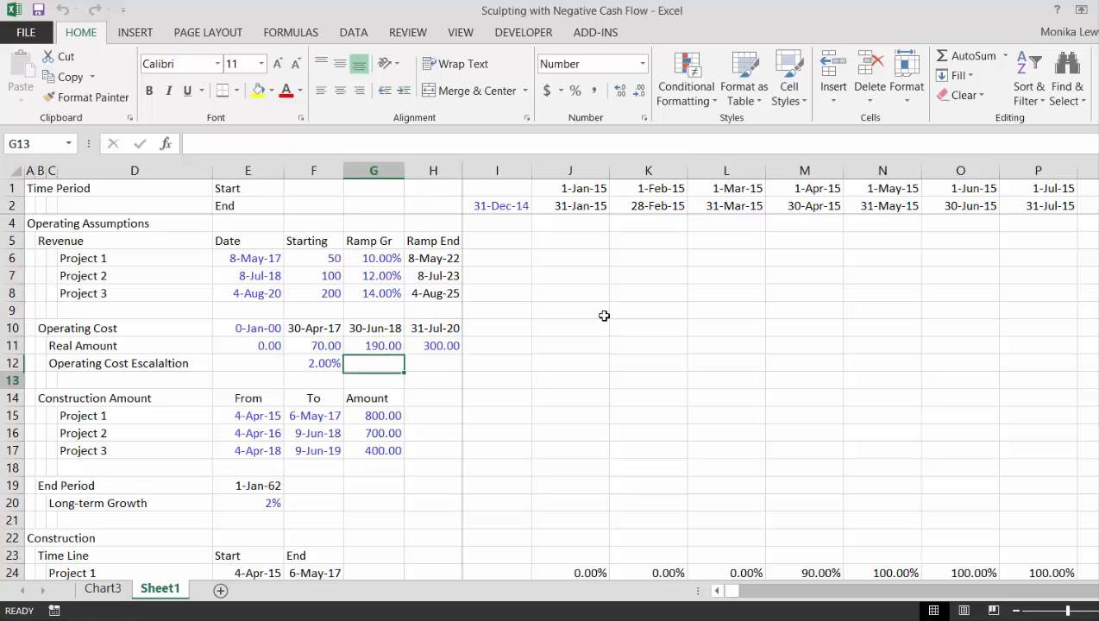
Scan Sheet1 from the construction assumptions through the growth rates and revenues to the Net Cash Flow block and back
key("Down")
key("Down")
key("Down")
key("Down")
key("Down")
key("Down")
key("Down")
key("Down")
key("Down")
key("Down")
key("Down")
key("Down")
key("Down")
key("Down")
key("Down")
key("Down")
key("Down")
key("Down")
key("Down")
key("Down")
key("Down")
key("Down")
key("Down")
key("Down")
key("Down")
key("Down")
key("Down")
key("Down")
key("Down")
key("Down")
key("Down")
key("Down")
key("Down")
key("Left")
key("Down")
key("Down")
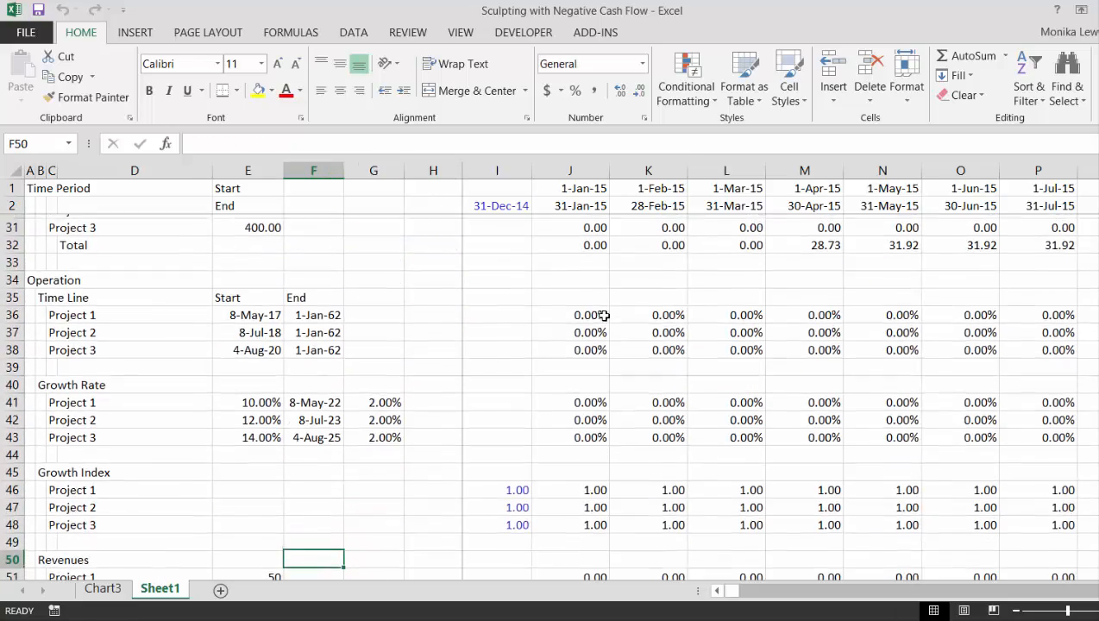
key("Down")
key("Down")
key("Down")
key("Down")
key("Down")
key("Down")
key("Down")
key("Down")
key("Down")
key("Down")
key("Down")
key("Down")
key("Down")
key("Down")
key("Down")
key("Down")
key("Down")
key("Down")
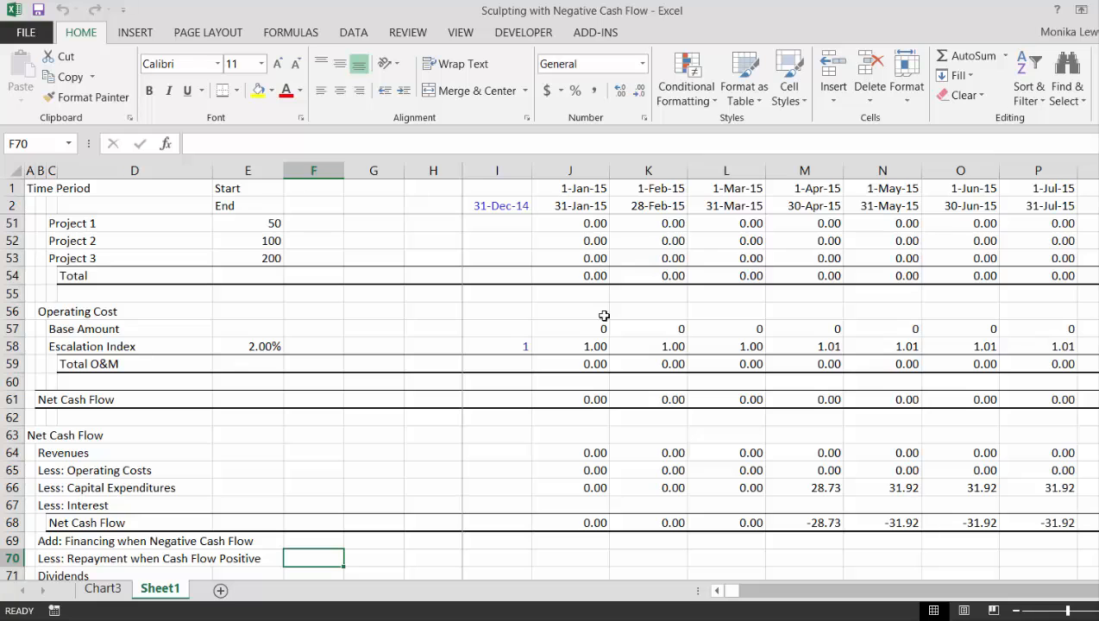
key("Up")
key("Up")
key("Up")
key("Up")
key("Up")
key("Up")
key("Up")
key("Up")
key("Up")
key("Up")
key("Up")
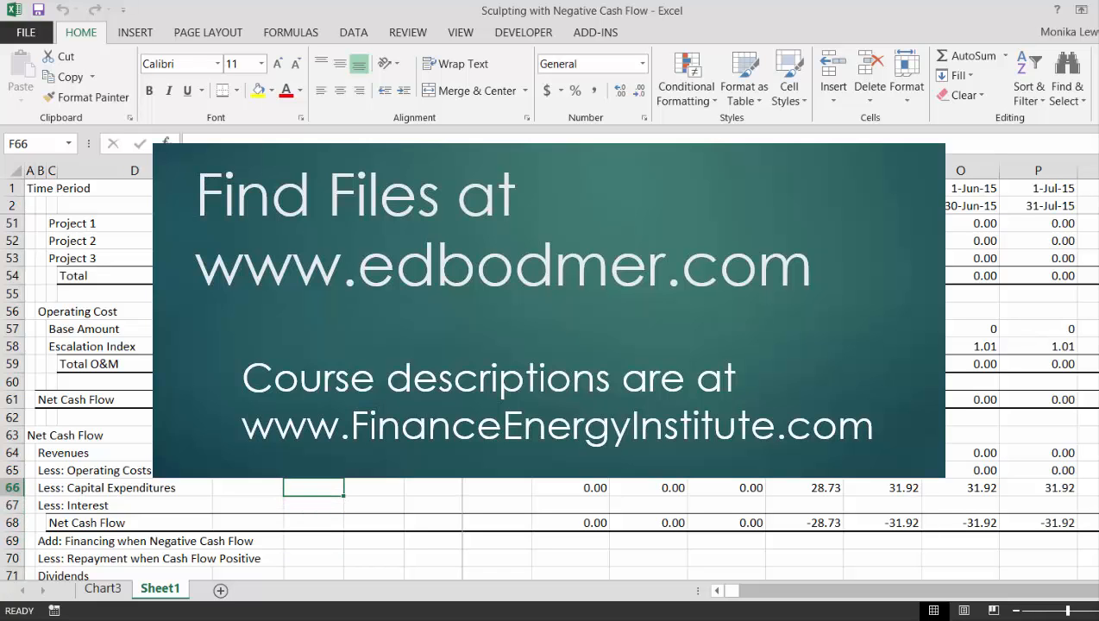
key("Up")
key("Up")
key("Up")
key("Up")
key("Up")
key("Up")
key("Up")
key("Up")
key("Up")
key("Up")
key("Up")
key("Up")
key("Up")
key("Up")
key("Up")
key("Up")
key("Up")
key("Up")
key("Up")
key("Up")
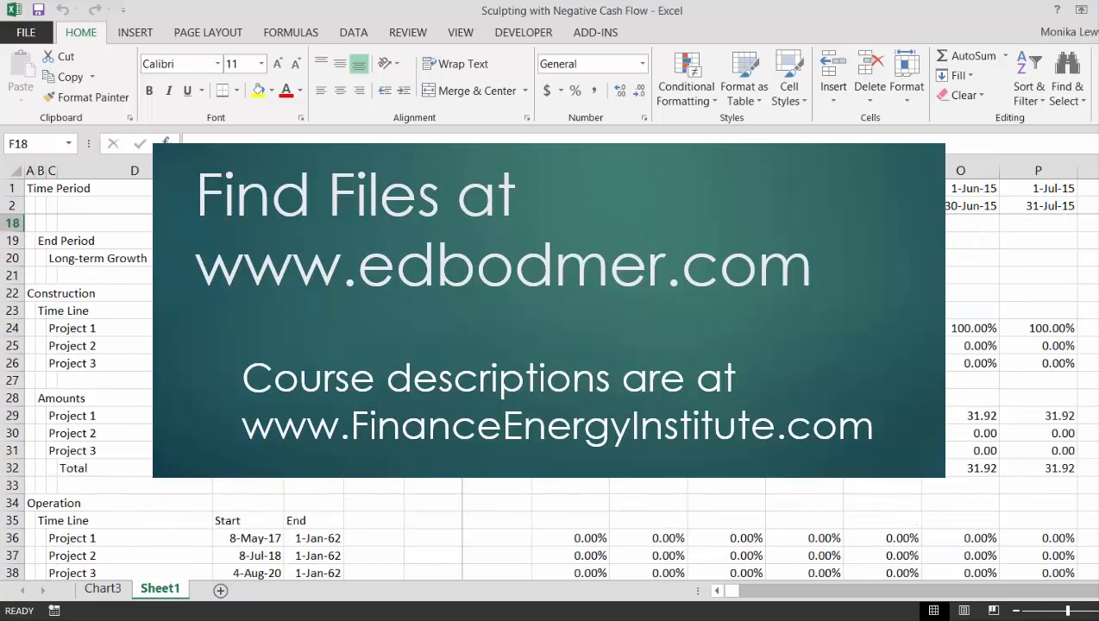
key("Up")
key("Up")
key("Down")
key("Down")
key("Down")
key("Down")
key("Down")
key("Down")
key("Down")
key("Down")
key("Down")
key("Down")
key("Down")
key("Down")
key("Down")
key("Down")
key("Down")
key("Down")
key("Down")
key("Down")
key("Down")
key("Down")
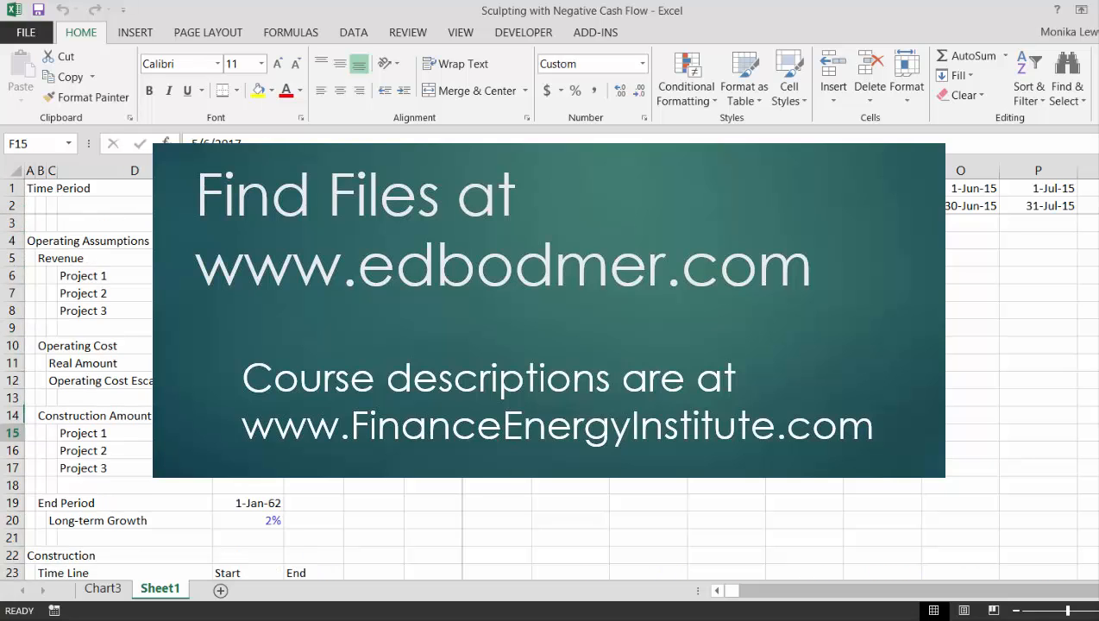
Insert 11 blank rows above the Construction section, starting at row 22
key("Left")
key("Left")
key("Left")
key("Left")
key("Left")
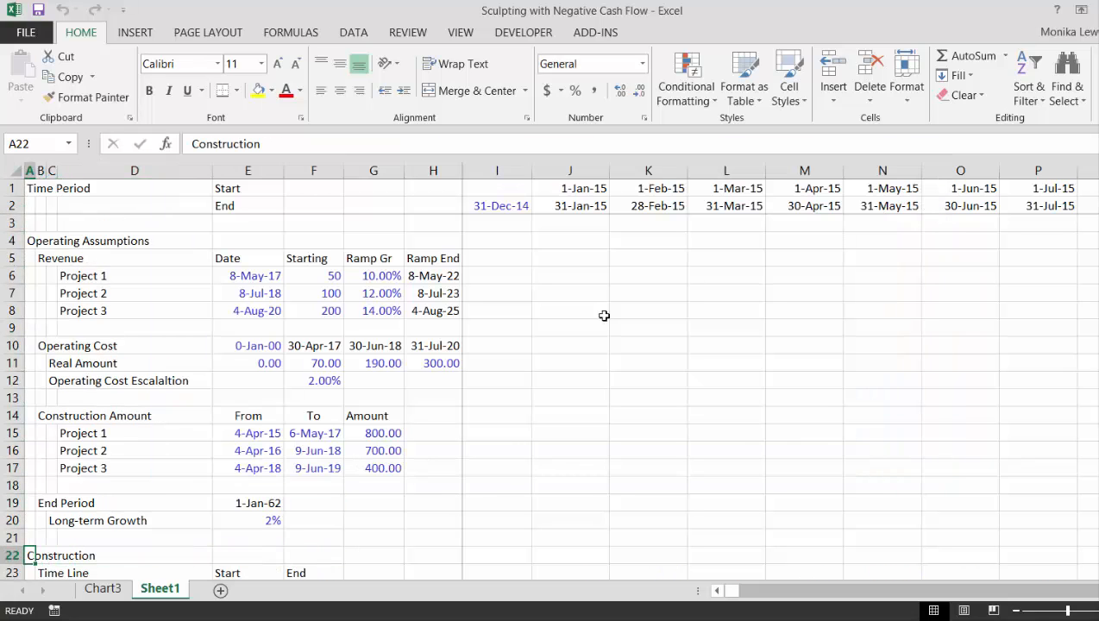
key("shift+space")
key("shift+Down")
key("shift+Down")
key("shift+Down")
key("shift+Down")
key("shift+Down")
key("shift+Down")
key("shift+Down")
key("shift+Down")
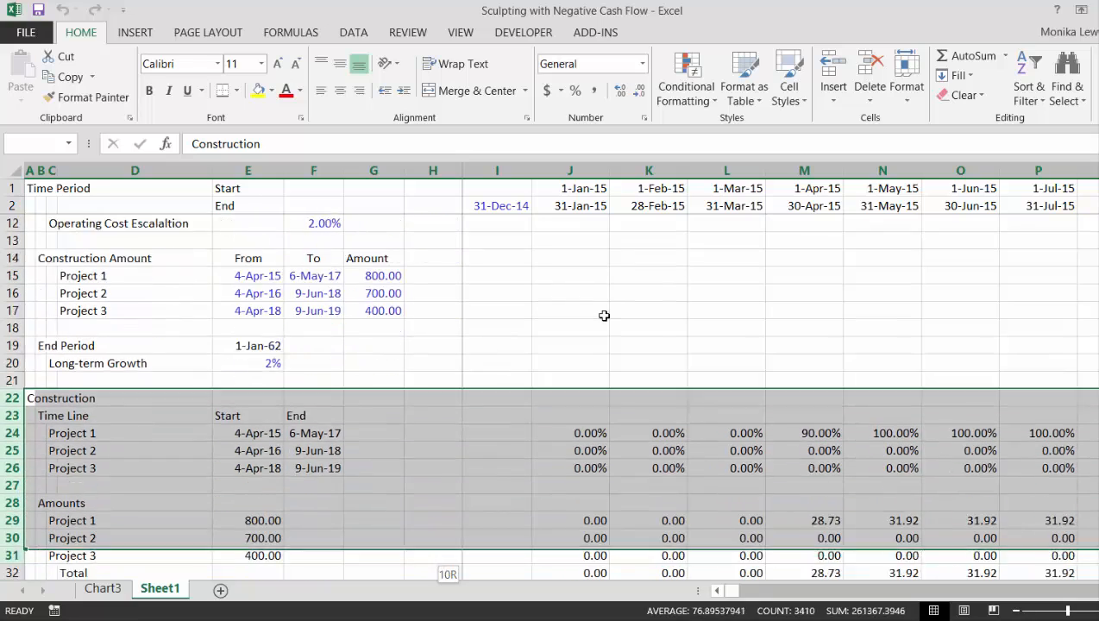
key("shift+Down")
key("shift+Down")
key("ctrl+shift+plus")
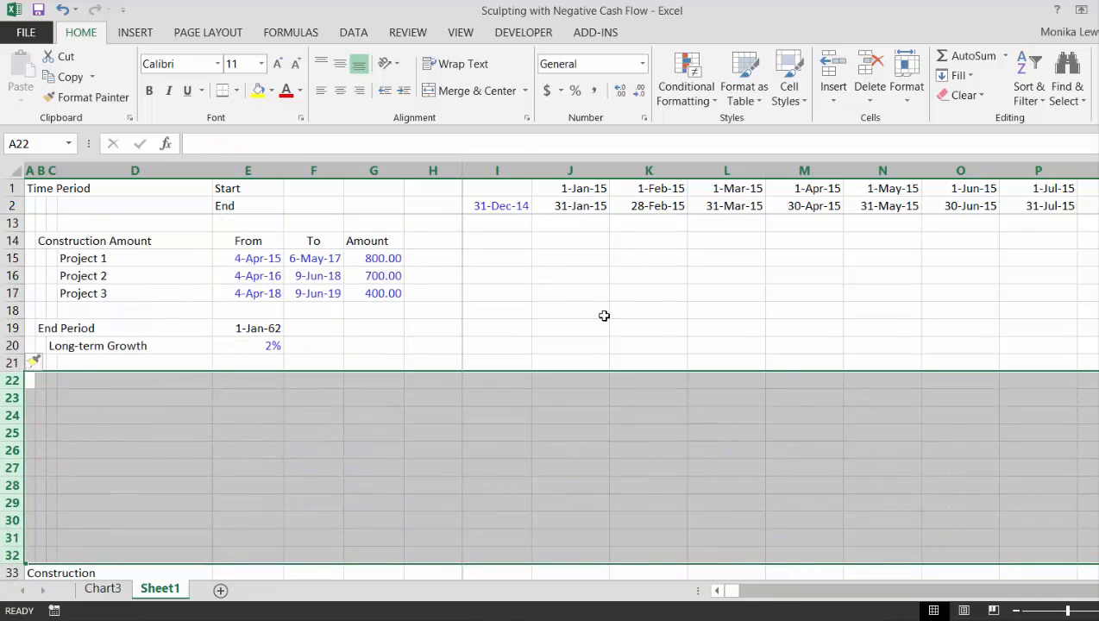
Enter the section heading Financing in cell A22
key("Up")
key("Down")
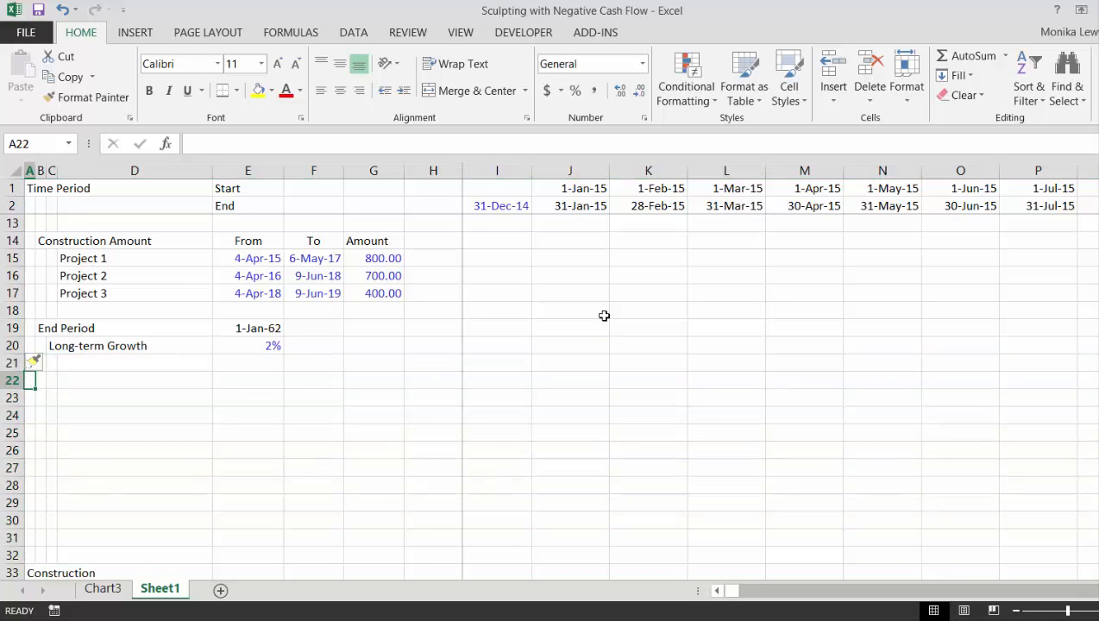
type("Financing")
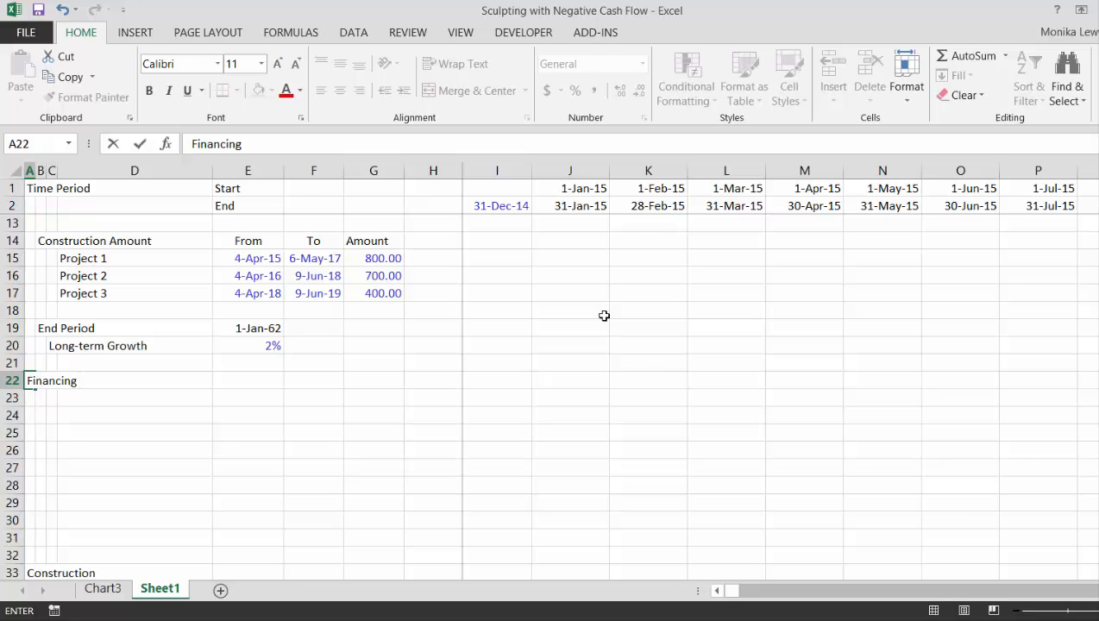
key("Return")
Examine the operating Net Cash Flow in row 72 along the timeline, focusing on the second half of 2017
key("Down")
key("Down")
key("Down")
key("Down")
key("Down")
key("Down")
key("Down")
key("Down")
key("Down")
key("Down")
key("Down")
key("Down")
key("Down")
key("Down")
key("Down")
key("Down")
key("Down")
key("Down")
key("Down")
key("Down")
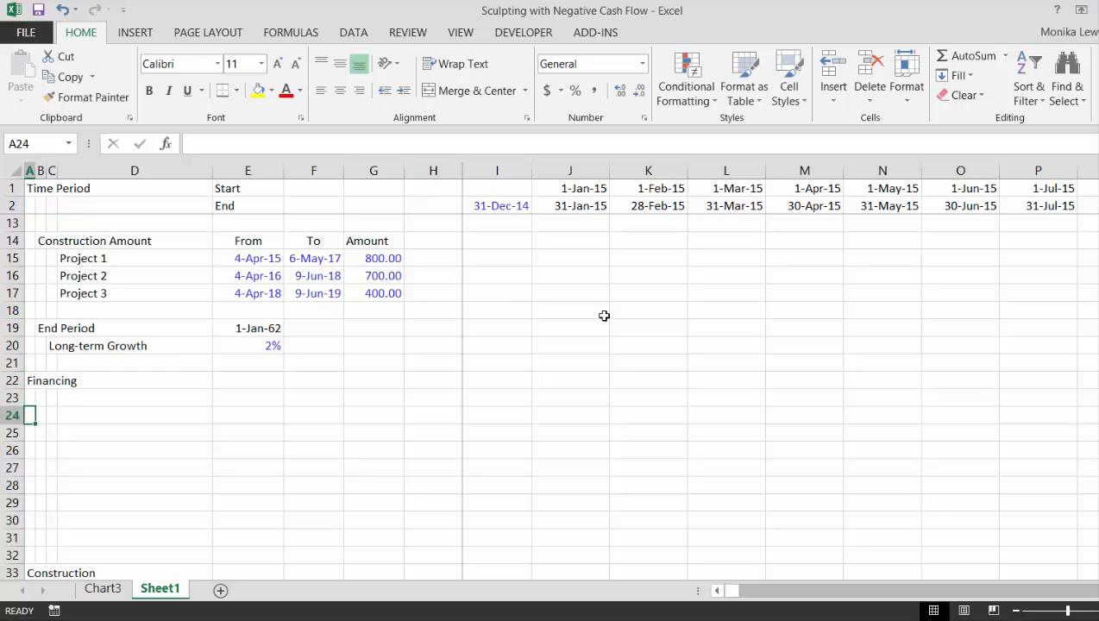
key("Down")
key("Down")
key("Down")
key("Down")
key("Down")
key("Down")
key("Down")
key("Down")
key("Down")
key("Down")
key("Down")
key("Down")
key("Down")
key("Down")
key("Down")
key("Down")
key("Down")
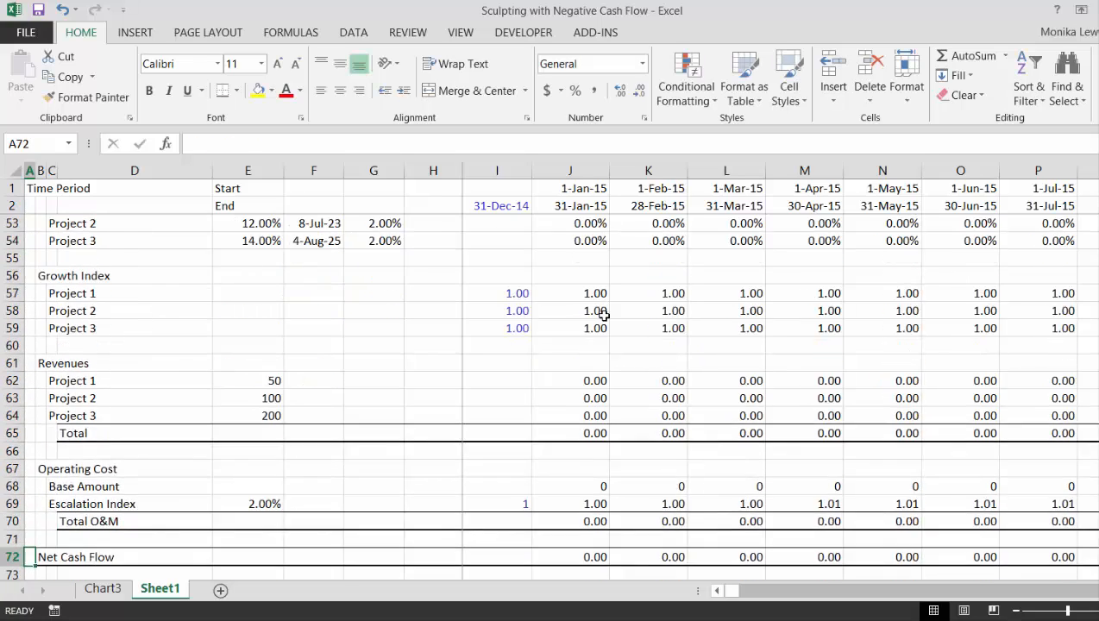
key("Right")
key("Right")
key("Right")
key("Right")
key("Right")
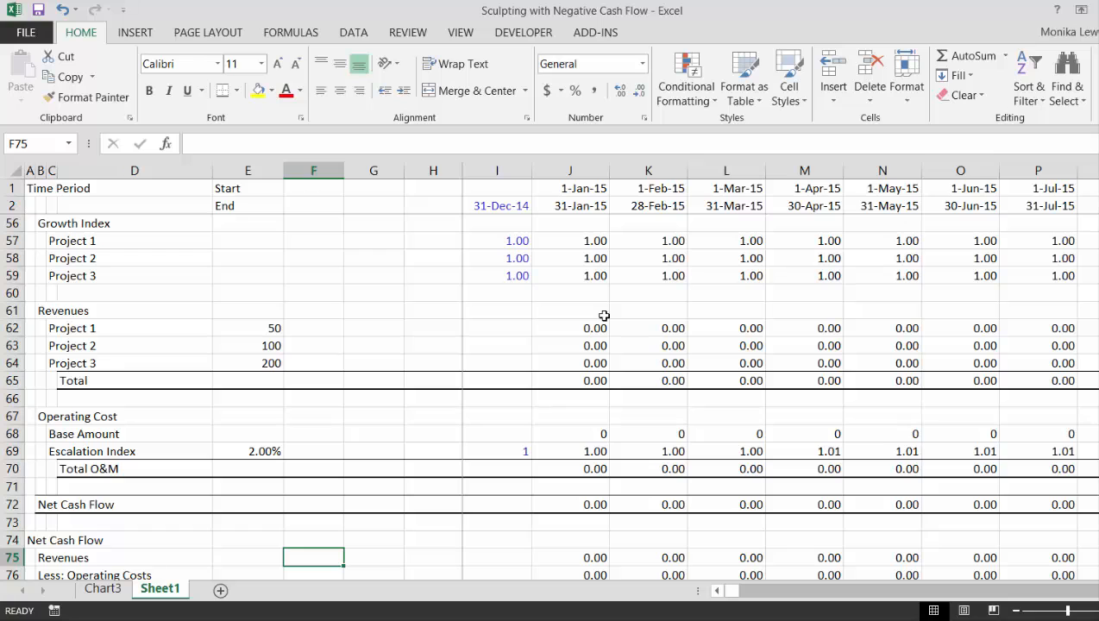
key("Up")
key("Up")
key("Up")
key("Right")
key("Right")
key("Right")
key("Right")
key("Right")
key("Right")
key("Right")
key("Right")
key("Right")
key("Right")
key("Right")
key("Right")
key("Right")
key("Right")
key("Right")
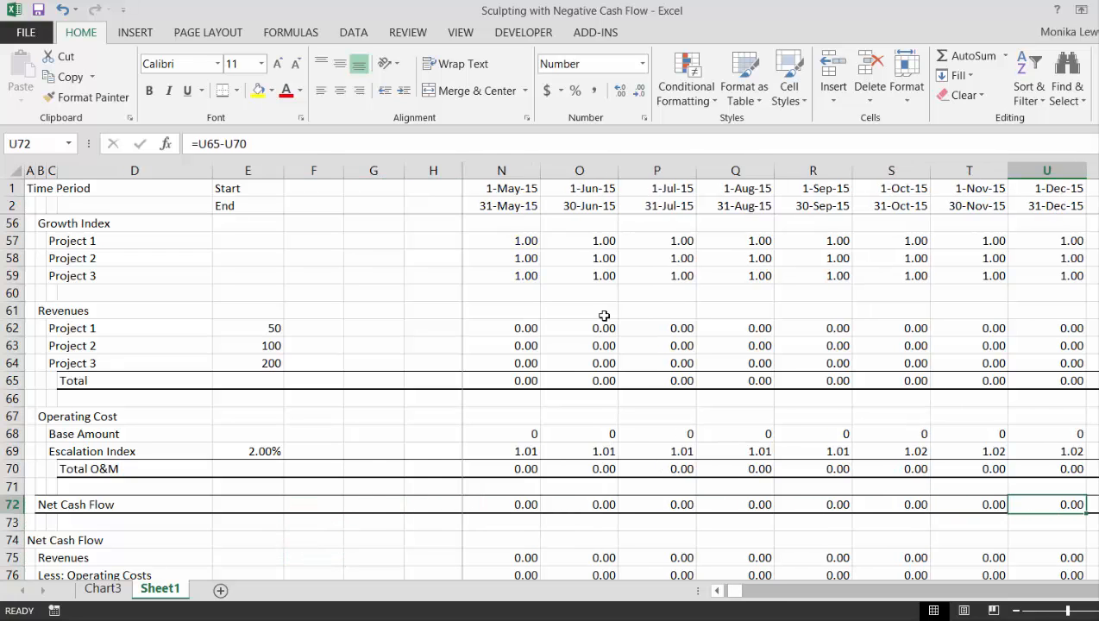
key("Right")
key("Right")
key("Right")
key("Right")
key("Right")
key("Right")
key("Right")
key("Right")
key("Right")
key("Right")
key("Right")
key("Right")
key("Right")
key("Right")
key("Right")
key("Right")
key("Right")
key("Right")
key("Right")
key("Right")
key("Left")
key("Left")
key("Left")
key("Left")
key("Left")
key("Left")
key("Left")
key("Left")
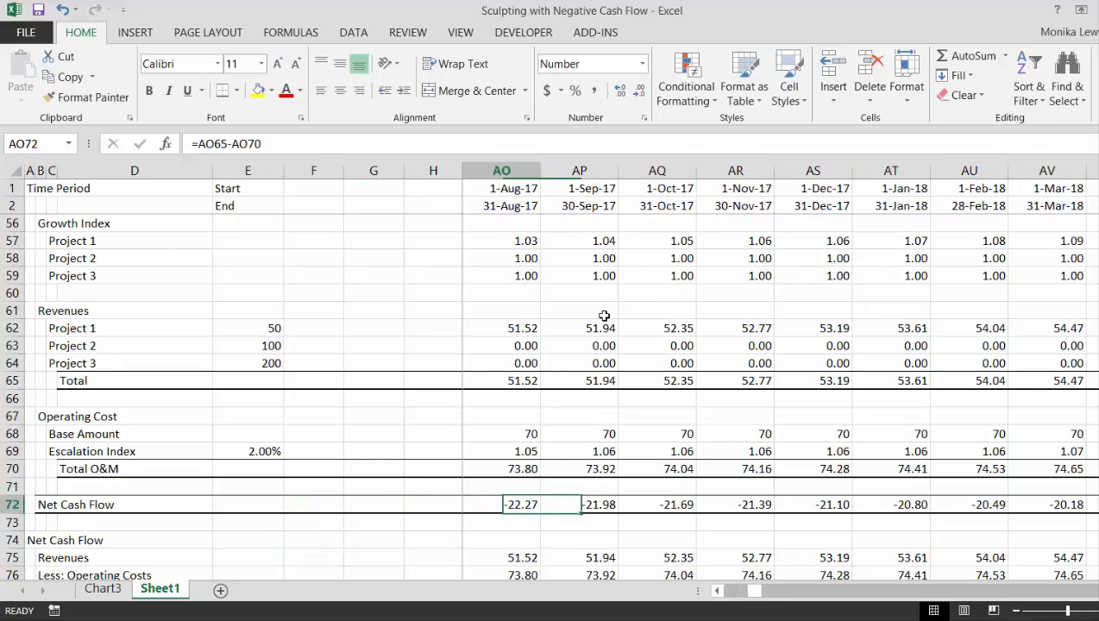
key("Left")
key("Right")
key("Right")
key("Right")
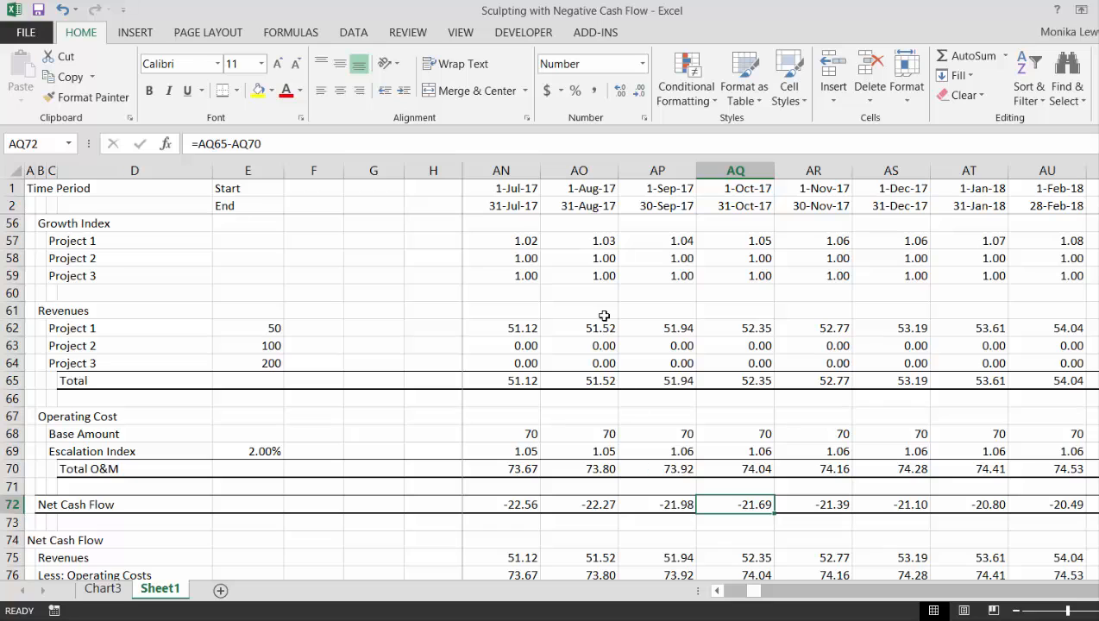
Examine the lower Net Cash Flow block, rows 75 to 79, along the timeline from October 2017 to September 2021
key("Down")
key("Down")
key("Down")
key("Down")
key("Down")
key("Down")
key("Down")
key("Down")
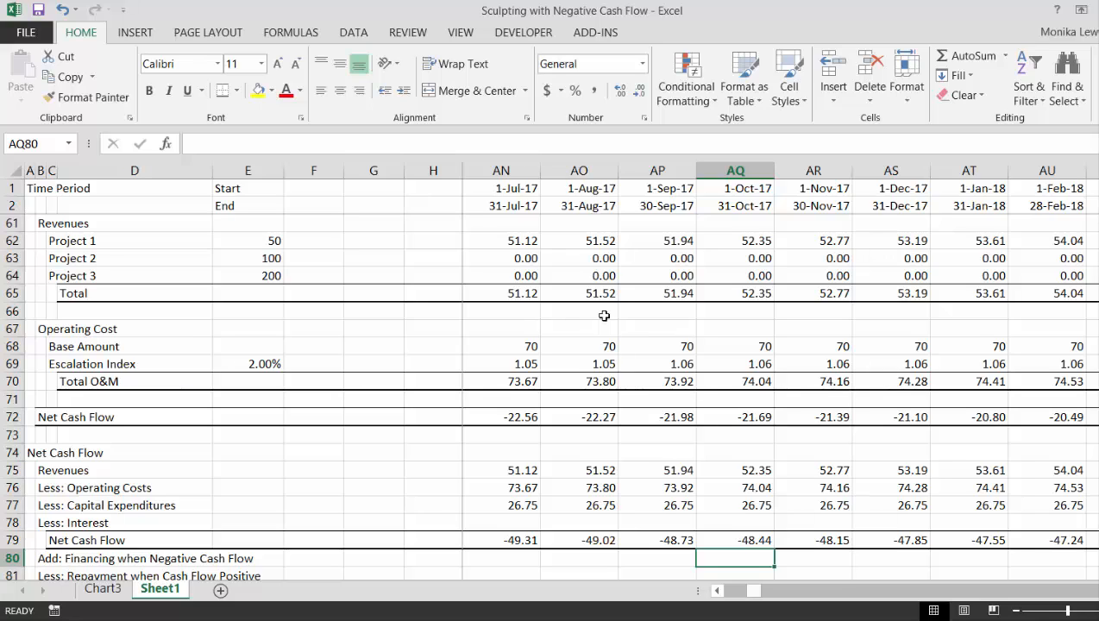
key("Up")
key("Up")
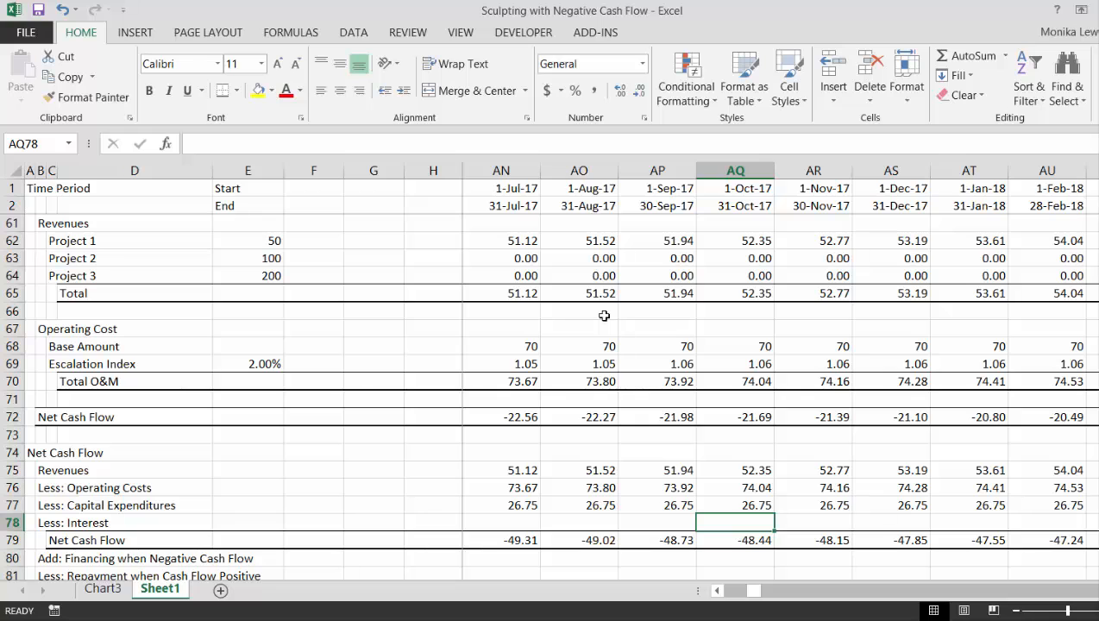
key("Right")
key("Right")
key("Right")
key("Right")
key("Right")
key("Right")
key("Right")
key("Right")
key("Right")
key("Right")
key("Right")
key("Right")
key("Right")
key("Right")
key("Right")
key("Right")
key("Right")
key("Right")
key("Right")
key("Right")
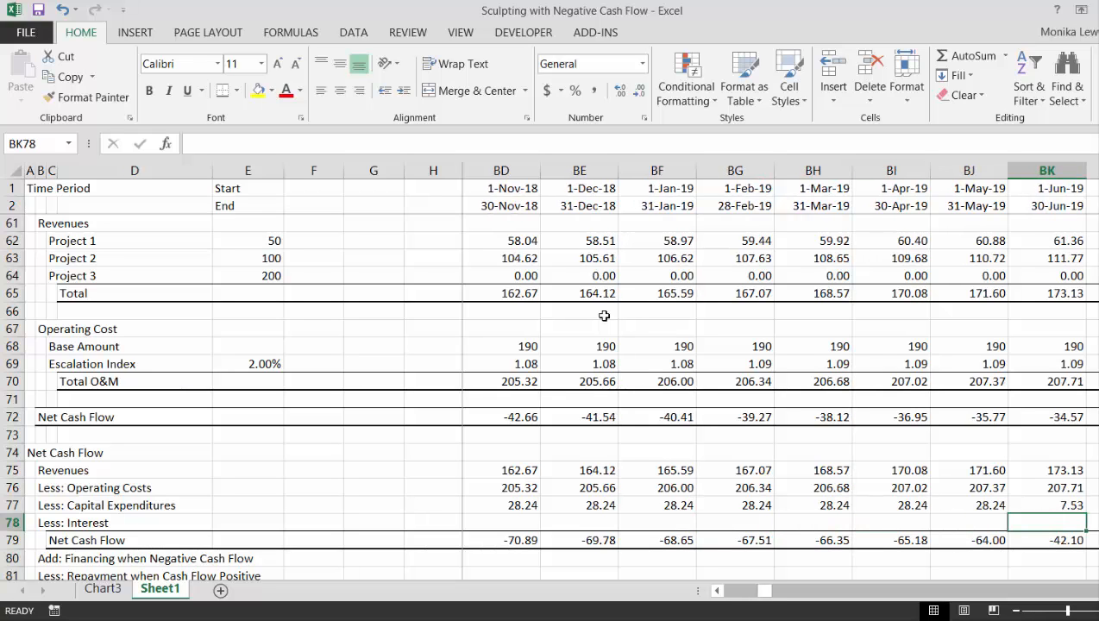
key("Right")
key("Right")
key("Right")
key("Right")
key("Right")
key("Right")
key("Right")
key("Right")
key("Right")
key("Right")
key("Right")
key("Right")
key("Right")
key("Right")
key("Right")
key("Right")
key("Right")
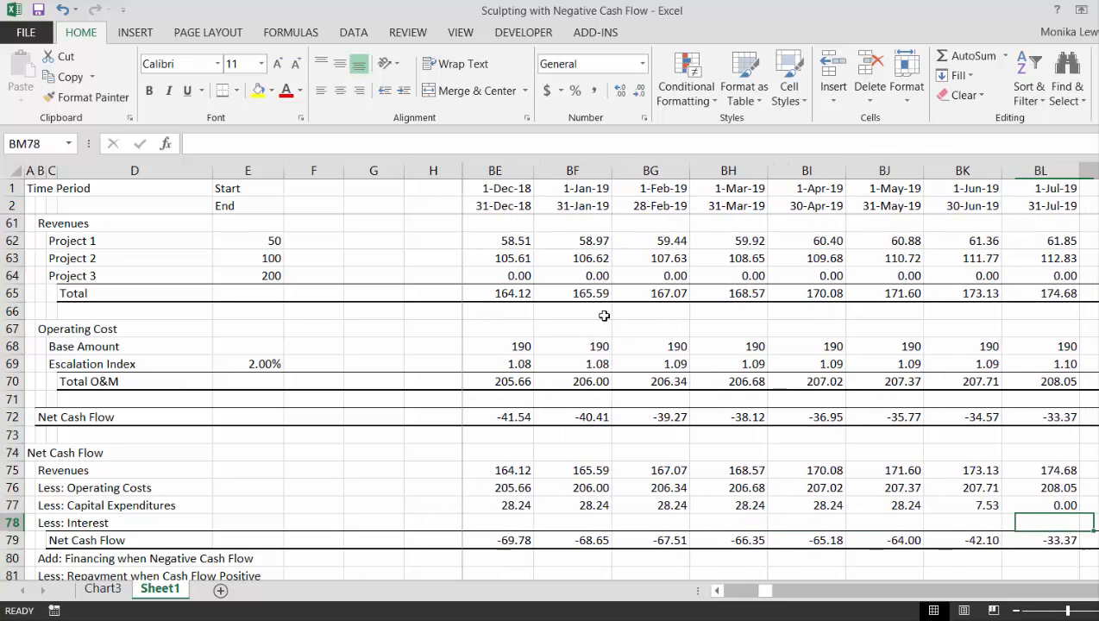
key("Right")
key("Right")
key("Right")
key("Right")
key("Right")
key("Right")
key("Right")
key("Right")
key("Right")
key("Right")
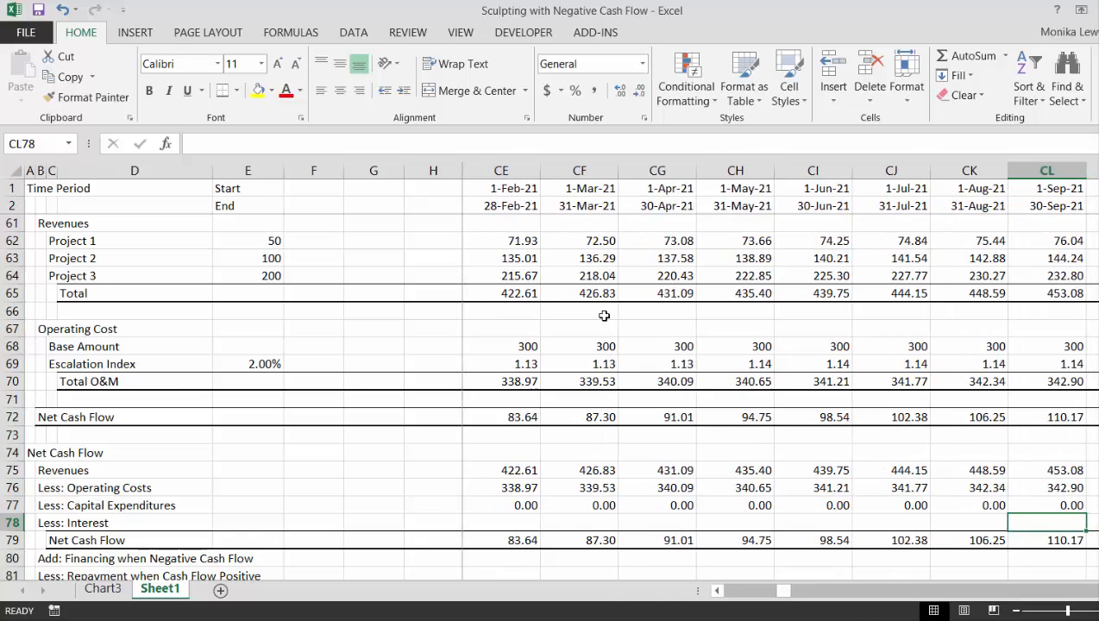
Review the monthly net cash flow around mid-2020 to locate the month when it turns positive
key("Left")
key("Left")
key("Left")
key("Left")
key("Left")
key("Left")
key("Left")
key("Left")
key("Left")
key("Left")
key("Left")
key("Left")
key("Left")
key("Left")
key("Left")
key("Left")
key("Left")
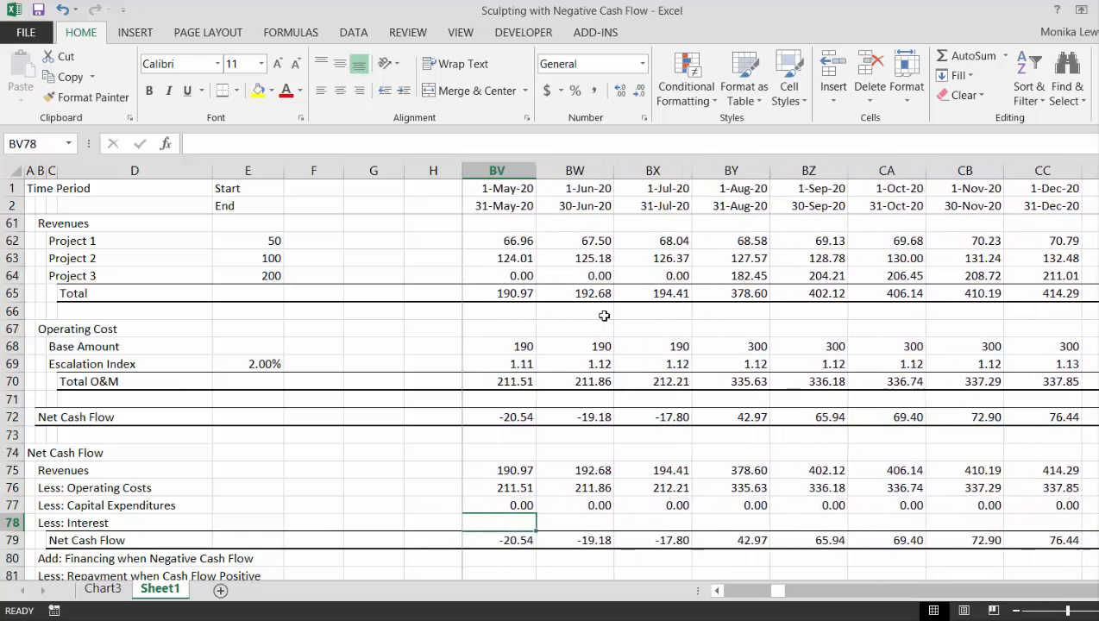
key("Right")
key("Right")
key("Right")
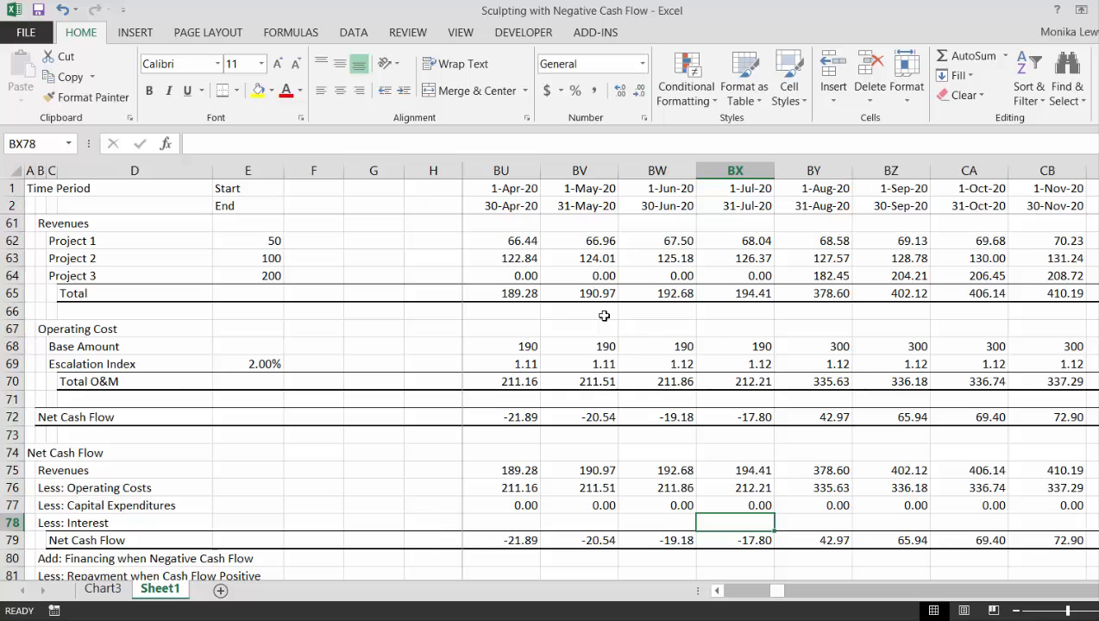
key("Right")
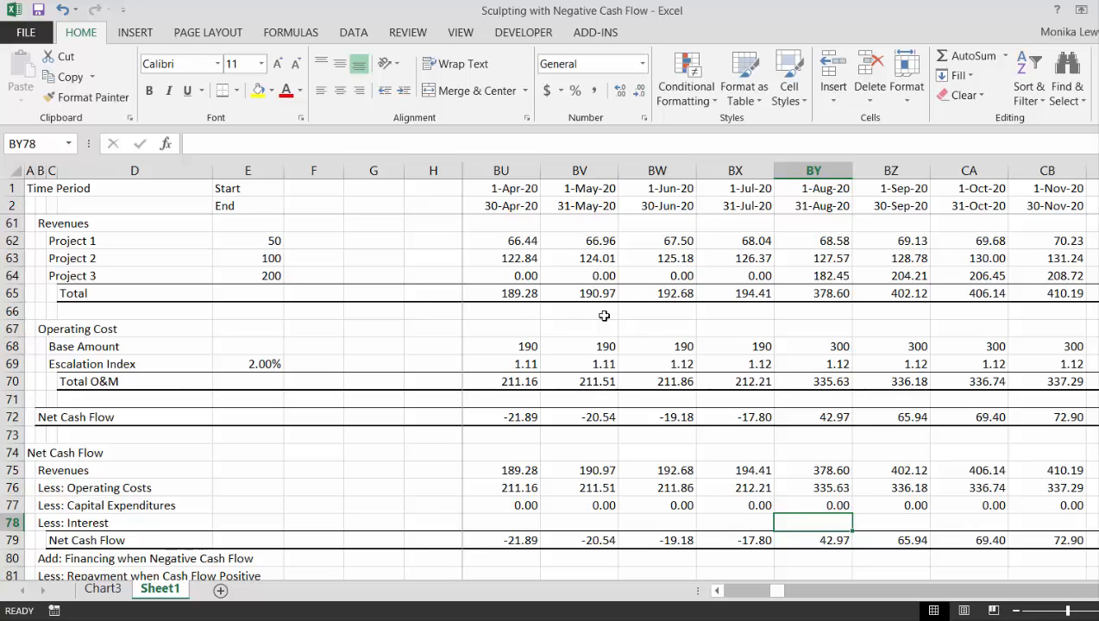
Inspect the Capital Expenditures, Interest and Net Cash Flow rows for August to October 2020, ending on the August interest cell BY78
key("Up")
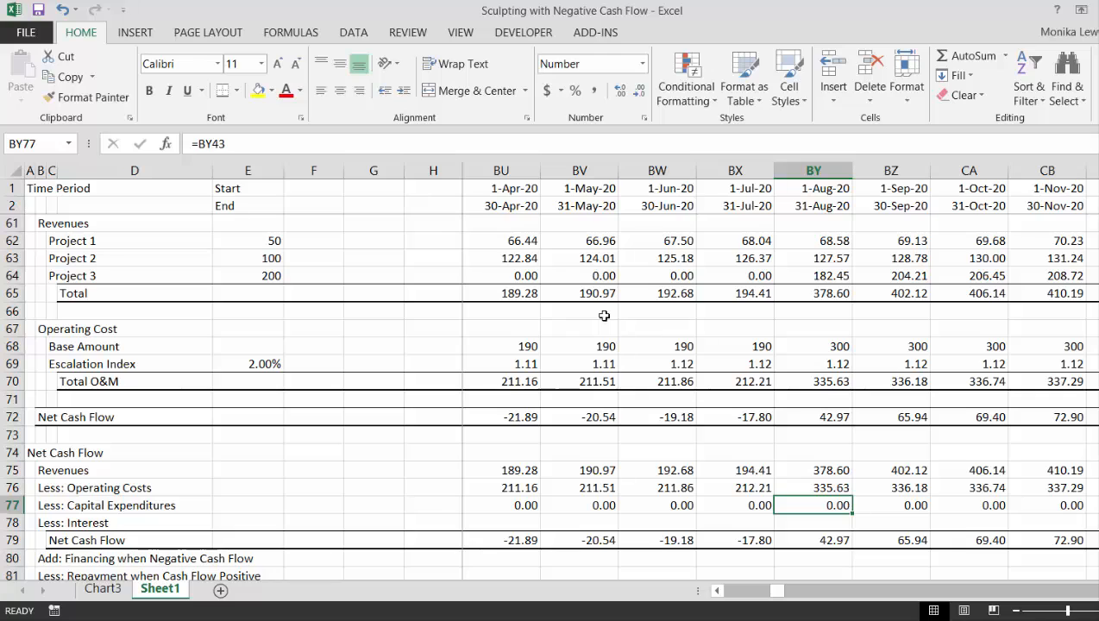
key("Down")
key("Up")
key("Down")
key("Down")
key("Right")
key("Right")
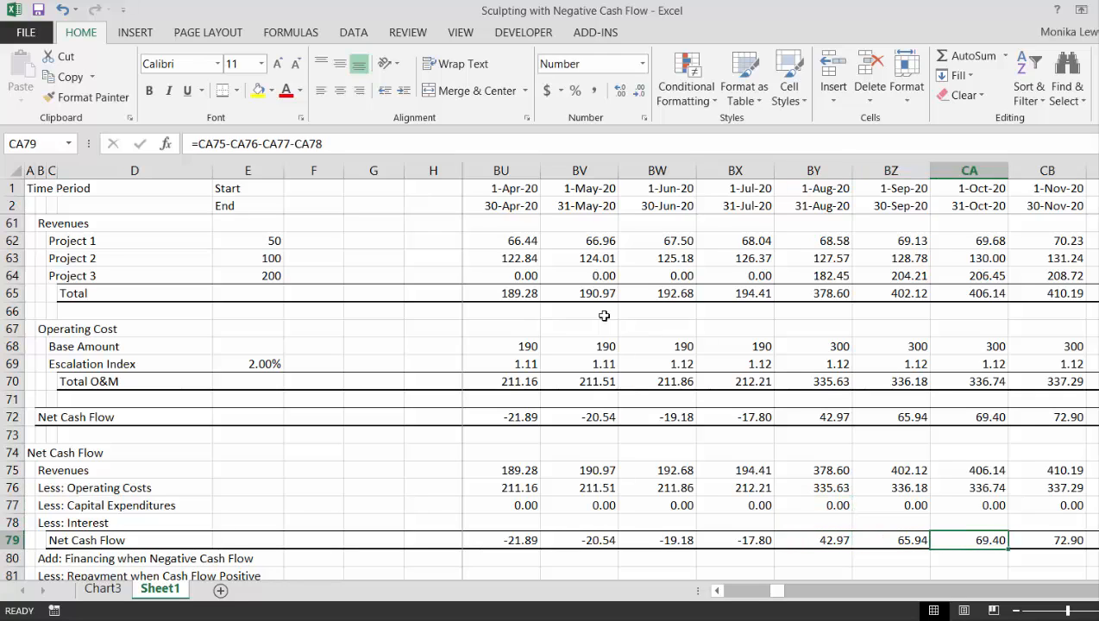
key("Left")
key("Left")
key("Up")
key("Up")
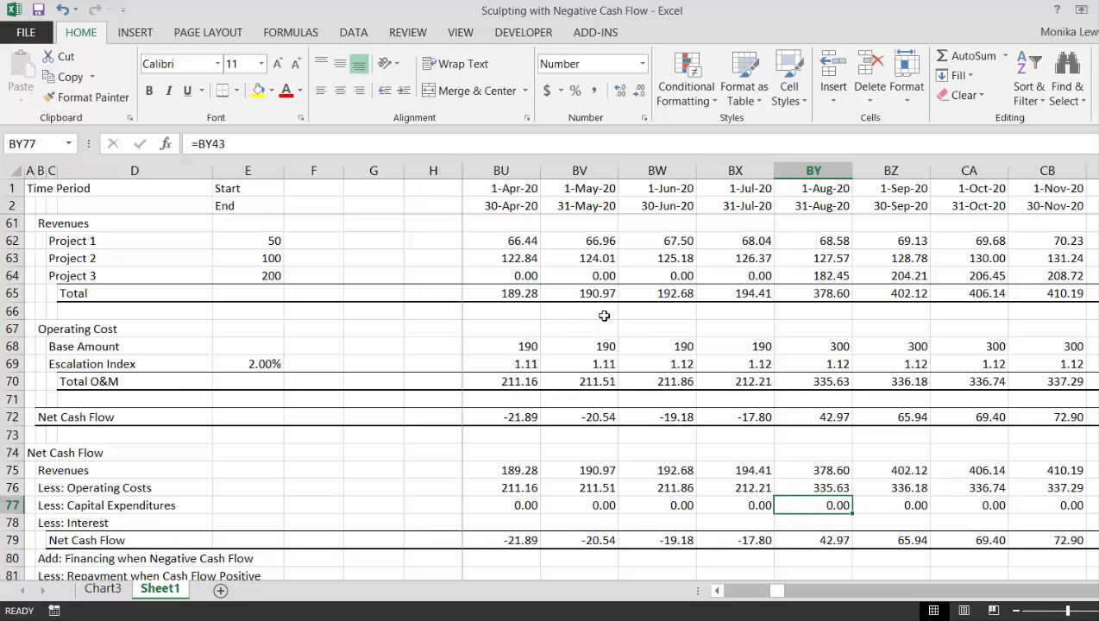
key("Down")
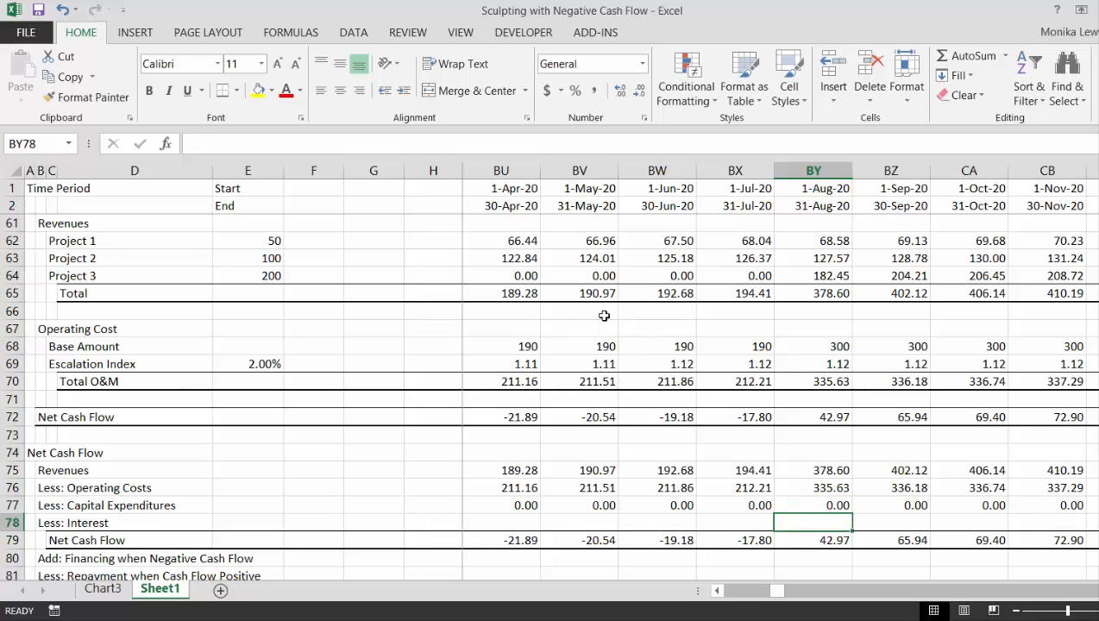
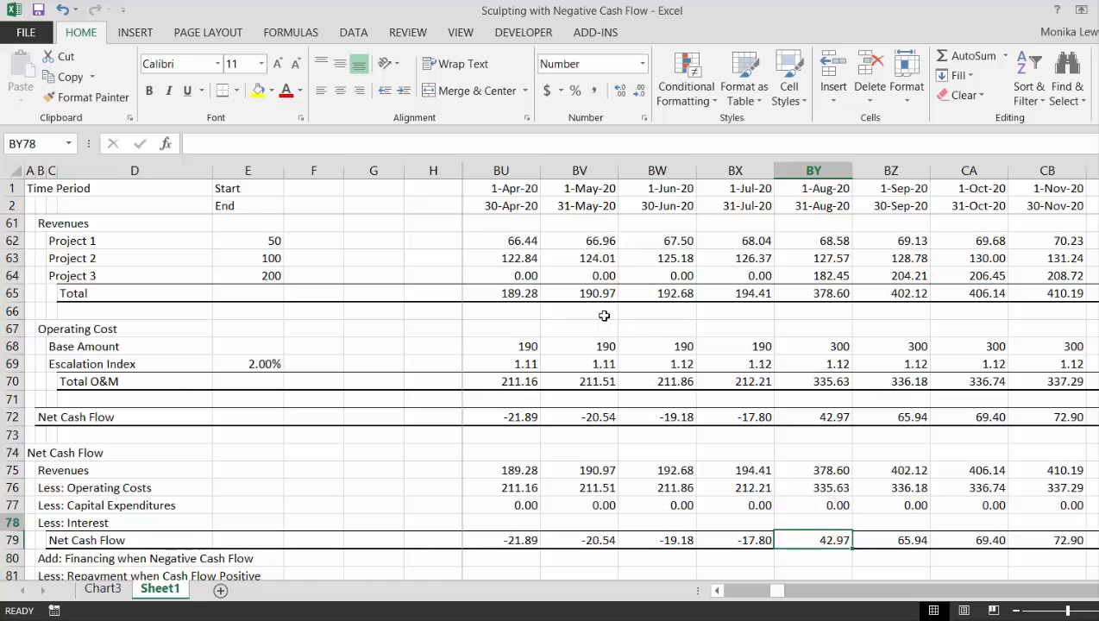
Trace the Net Cash Flow in row 79 forward along the timeline from August 2020 to October 2024
key("Left")
key("Right")
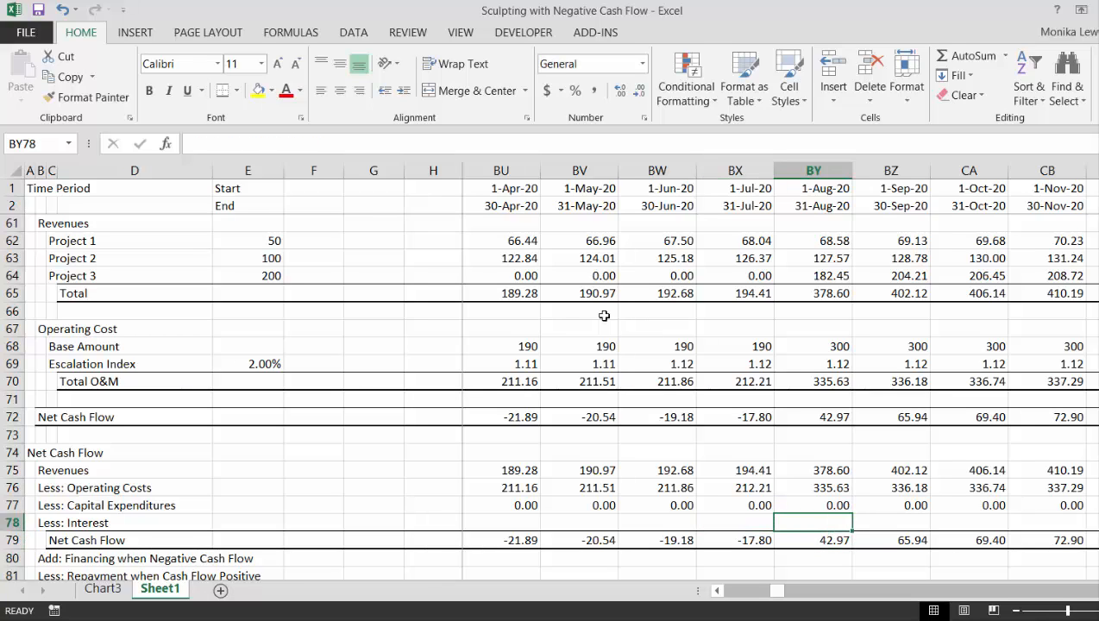
key("Down")
key("Down")
scroll(604, 316, "down", 1)
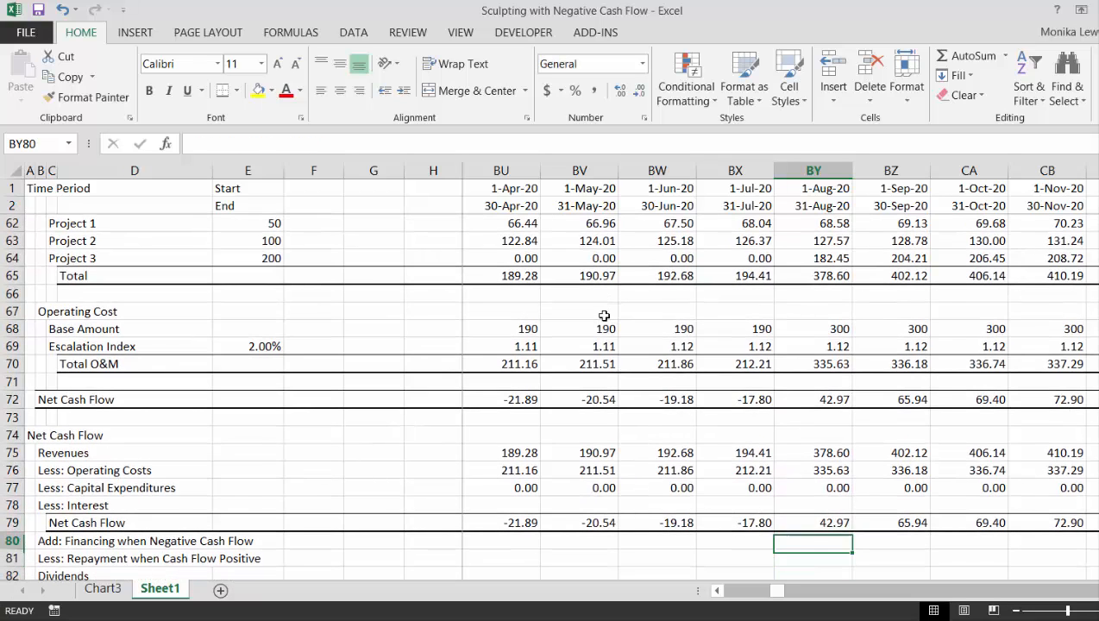
key("Up")
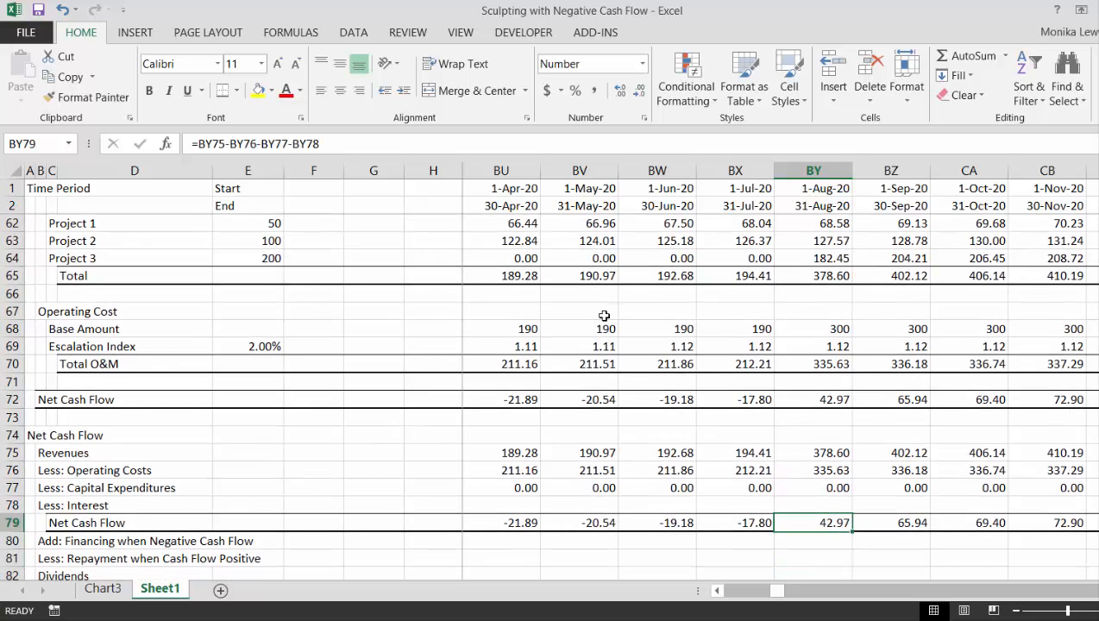
key("Right")
key("Right")
key("Right")
key("Right")
key("Right")
key("Right")
key("Right")
key("Right")
key("Right")
key("Right")
key("Right")
key("Right")
key("Right")
key("Right")
key("Right")
key("Right")
key("Right")
key("Right")
key("Right")
key("Right")
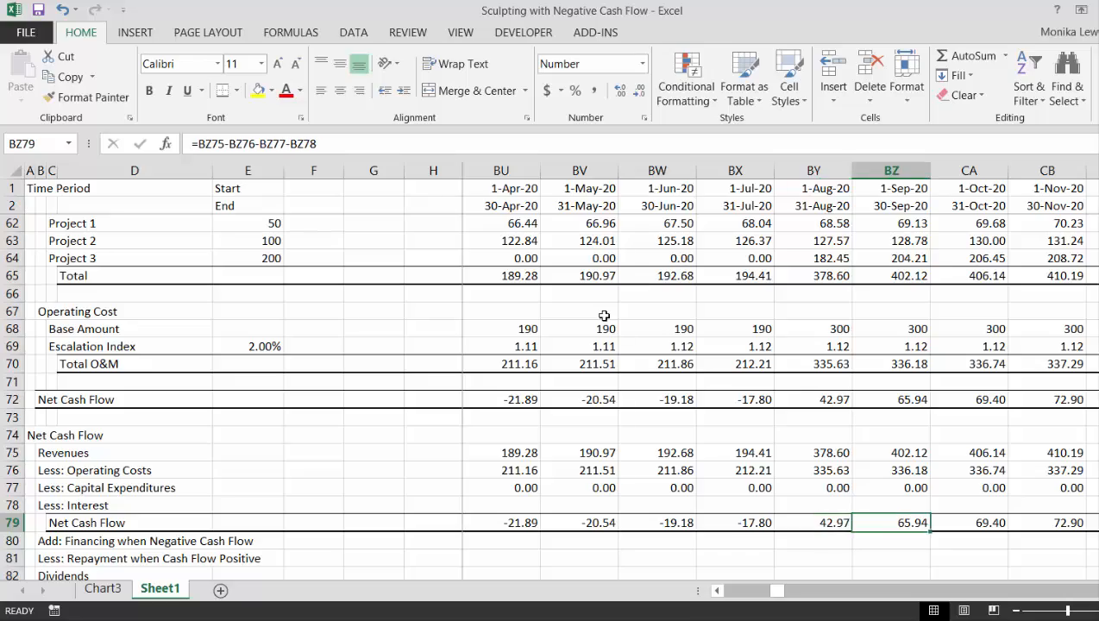
key("Right")
key("Right")
key("Right")
key("Right")
key("Right")
key("Right")
key("Right")
key("Right")
key("Right")
key("Right")
key("Right")
key("Right")
key("Right")
key("Right")
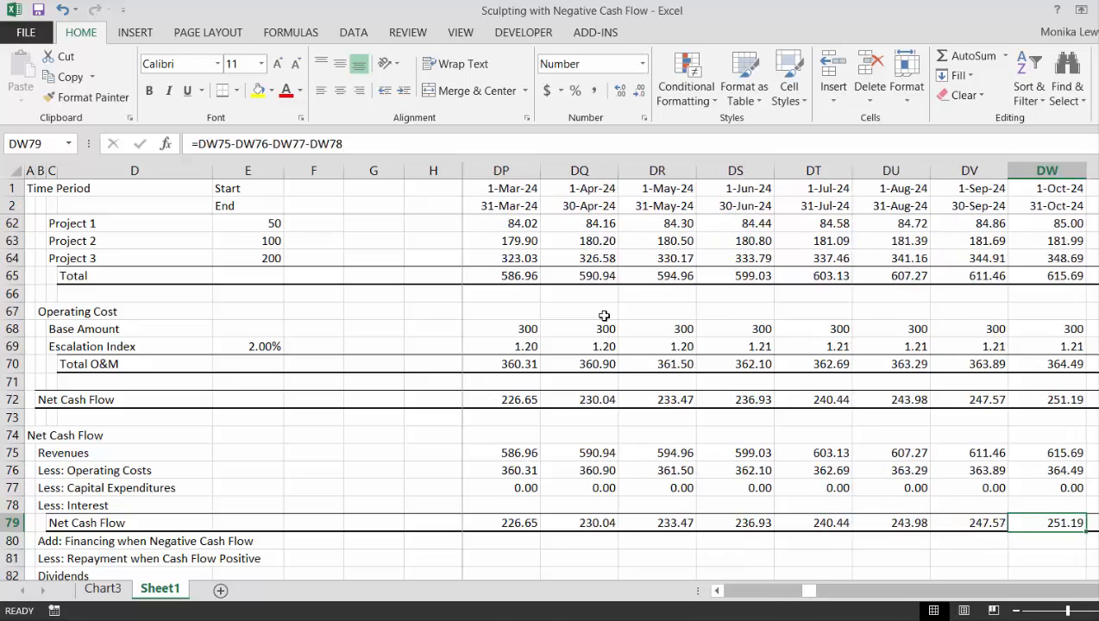
Trace row 79 back from October 2024 to recheck the Net Cash Flow around July to September 2020
key("Left")
key("Left")
key("Left")
key("Left")
key("Left")
key("Left")
key("Left")
key("Left")
key("Left")
key("Left")
key("Left")
key("Left")
key("Left")
key("Left")
key("Left")
key("Left")
key("Left")
key("Left")
key("Left")
key("Left")
key("Left")
key("Left")
key("Left")
key("Left")
key("Left")
key("Left")
key("Left")
key("Left")
key("Left")
key("Left")
key("Left")
key("Left")
key("Left")
key("Left")
key("Left")
key("Left")
key("Left")
key("Left")
key("Left")
key("Left")
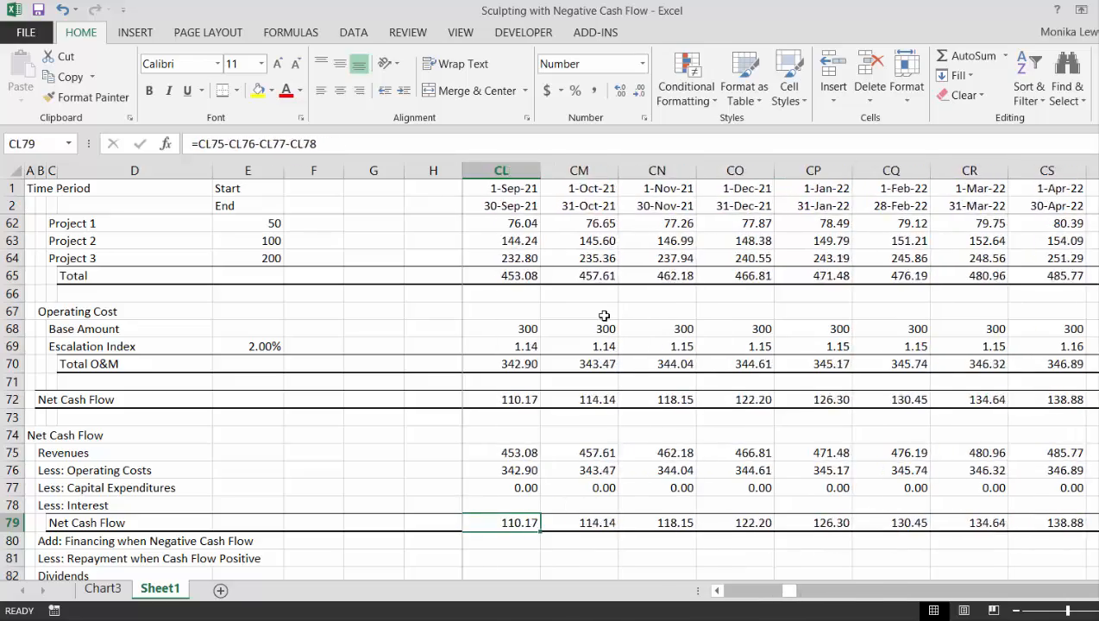
key("Right")
key("Right")
key("Right")
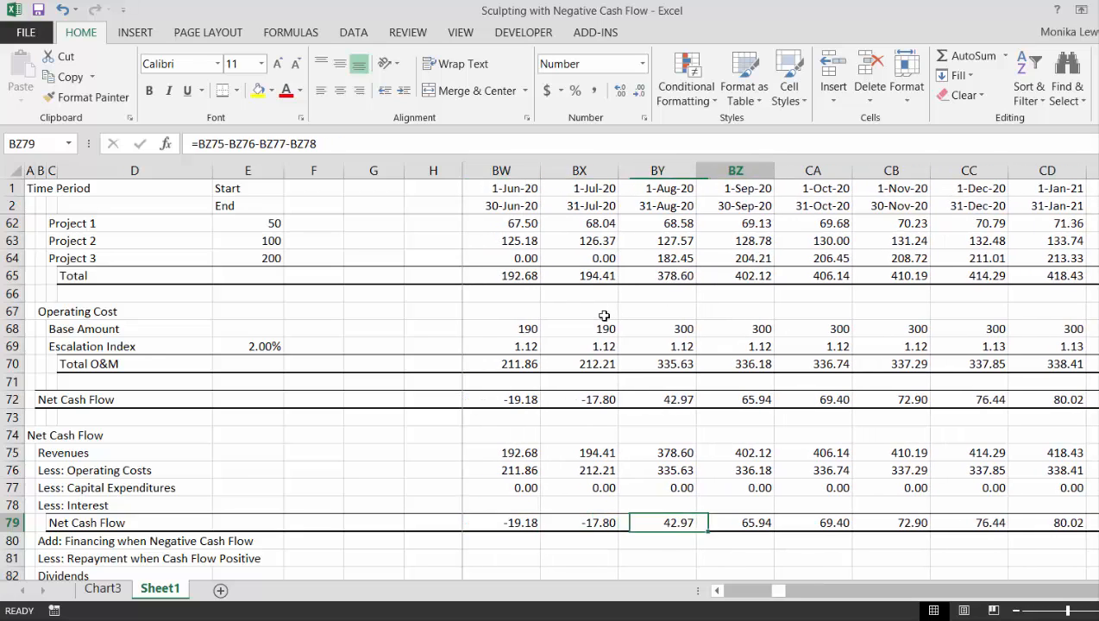
key("Left")
key("Left")
key("Right")
key("Right")
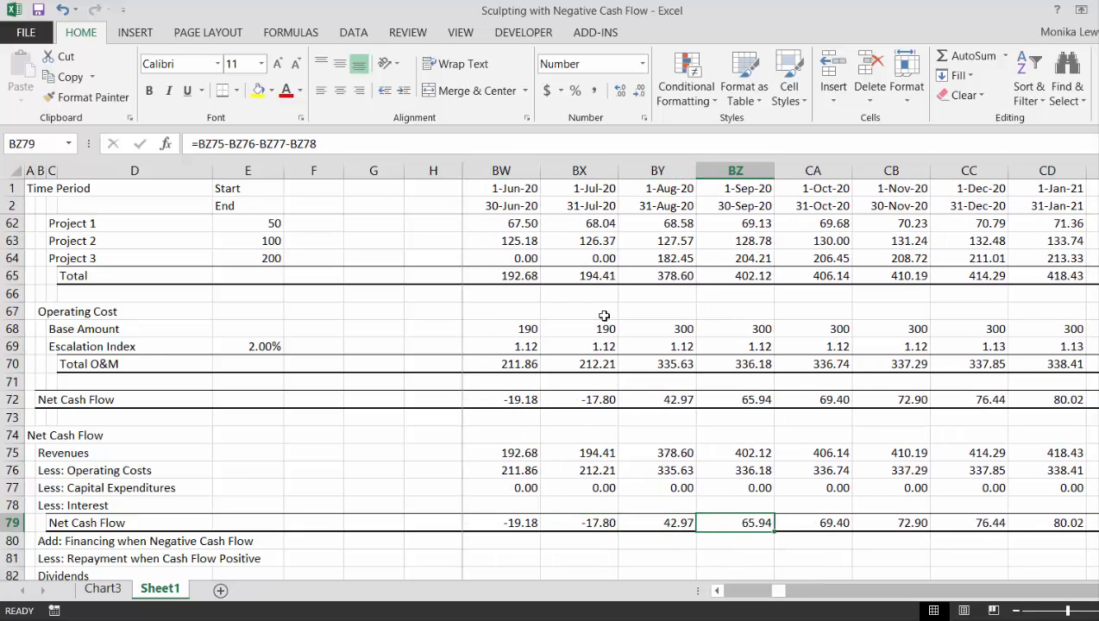
Examine the Interest, Financing and Repayment rows, 78 to 81, in the July 2020 column
key("Up")
key("Left")
key("Left")
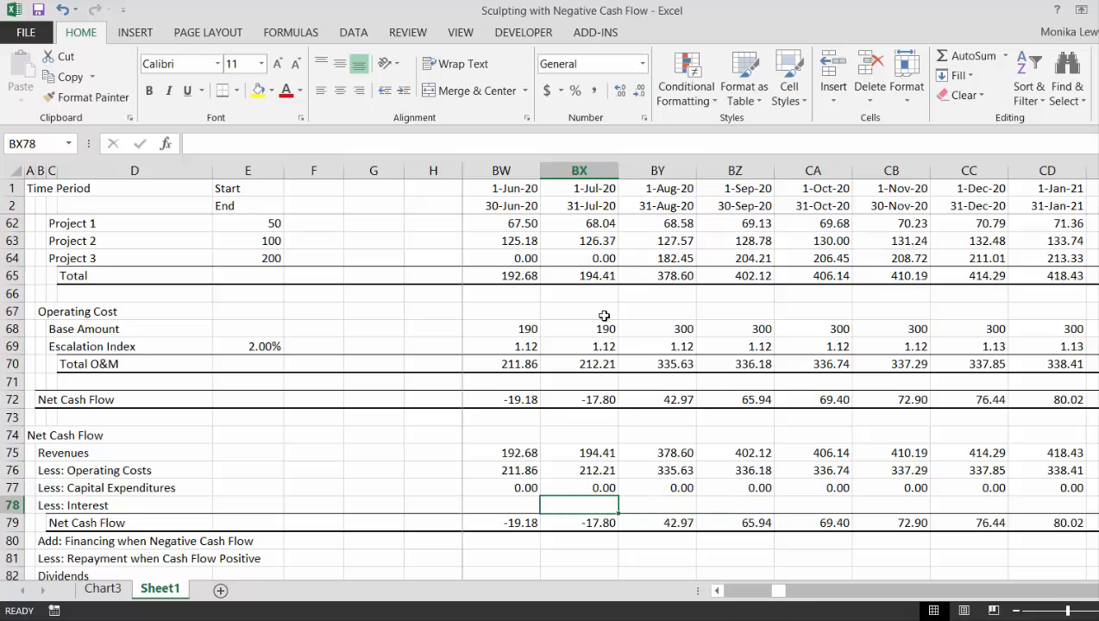
key("Down")
key("Down")
key("Down")
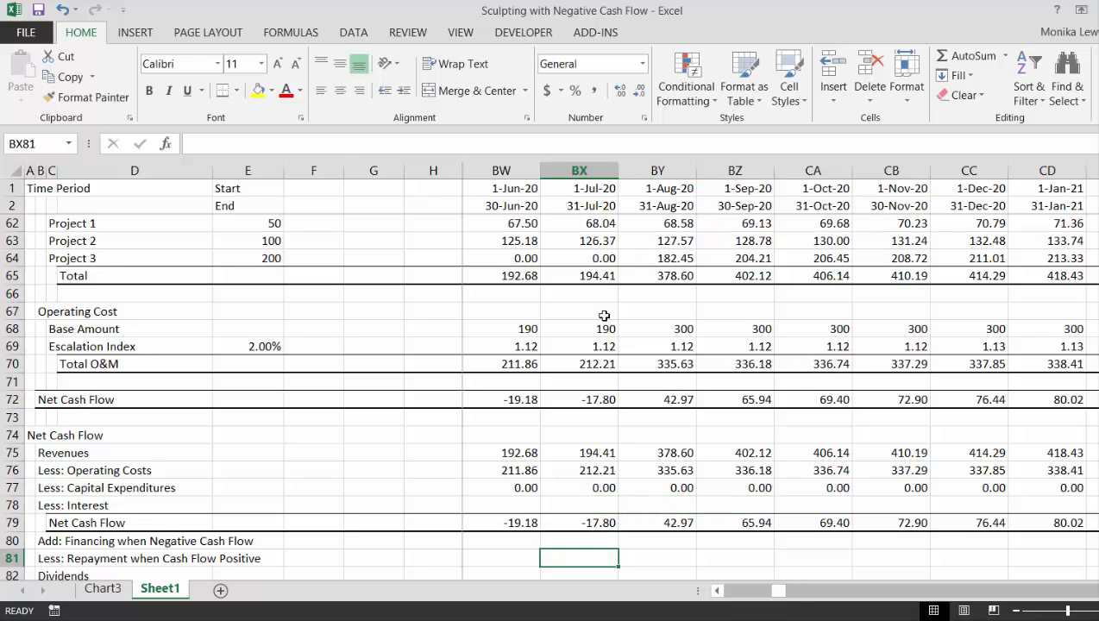
scroll(605, 316, "down", 1)
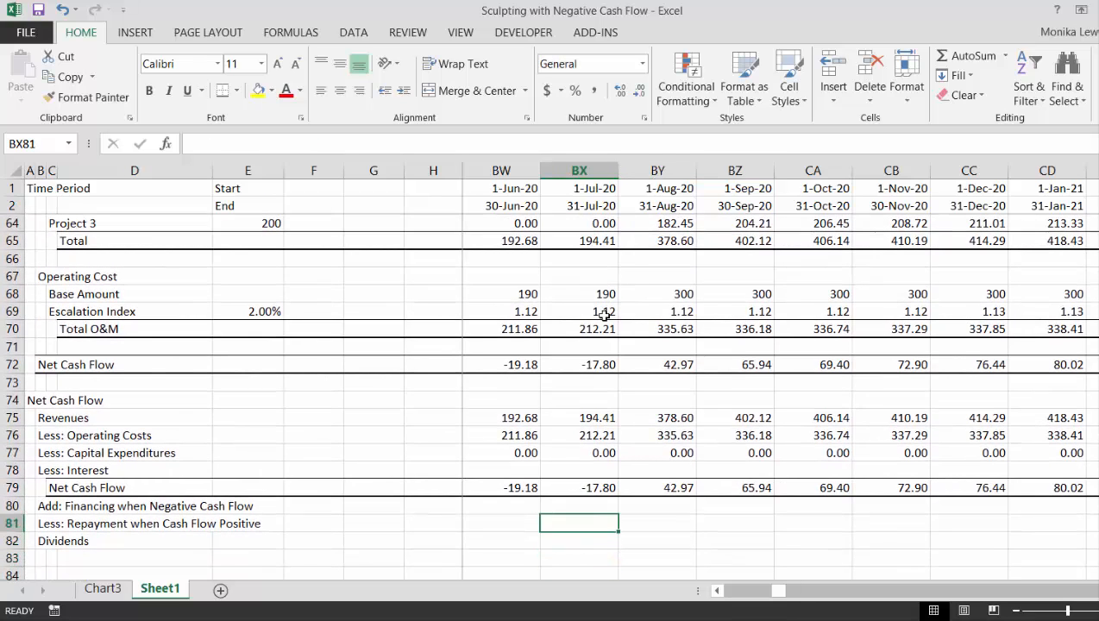
key("Up")
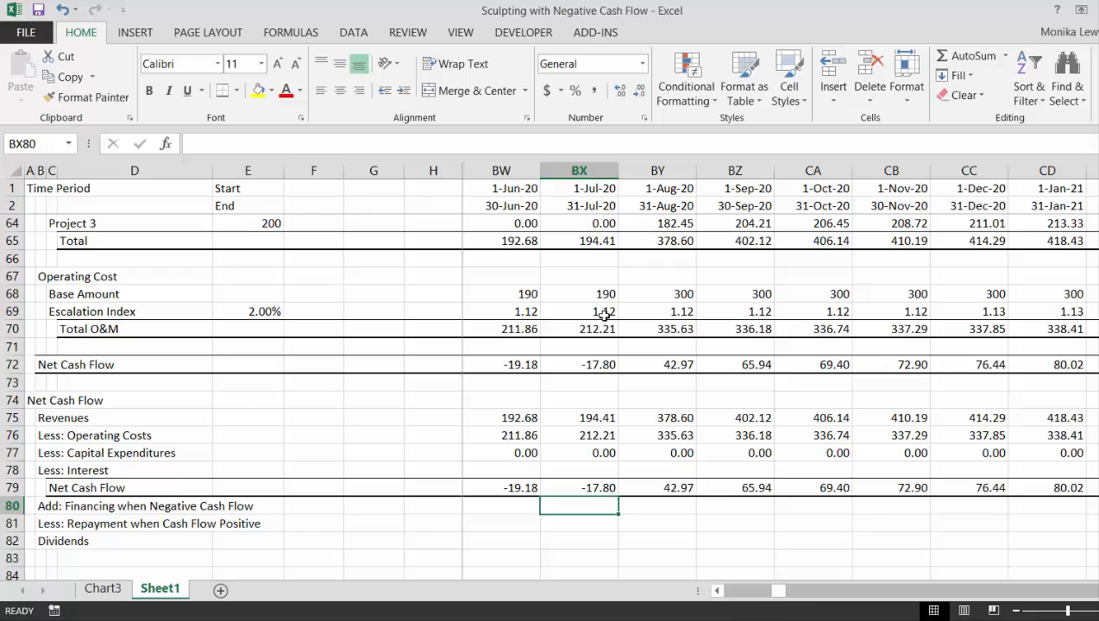
Examine the Interest row 78 and the net cash flow beneath it between July 2019 and October 2020
key("Up")
key("Up")
key("Right")
key("Right")
key("Right")
key("Right")
key("Right")
key("Right")
key("Right")
key("Right")
key("Right")
key("Right")
key("Right")
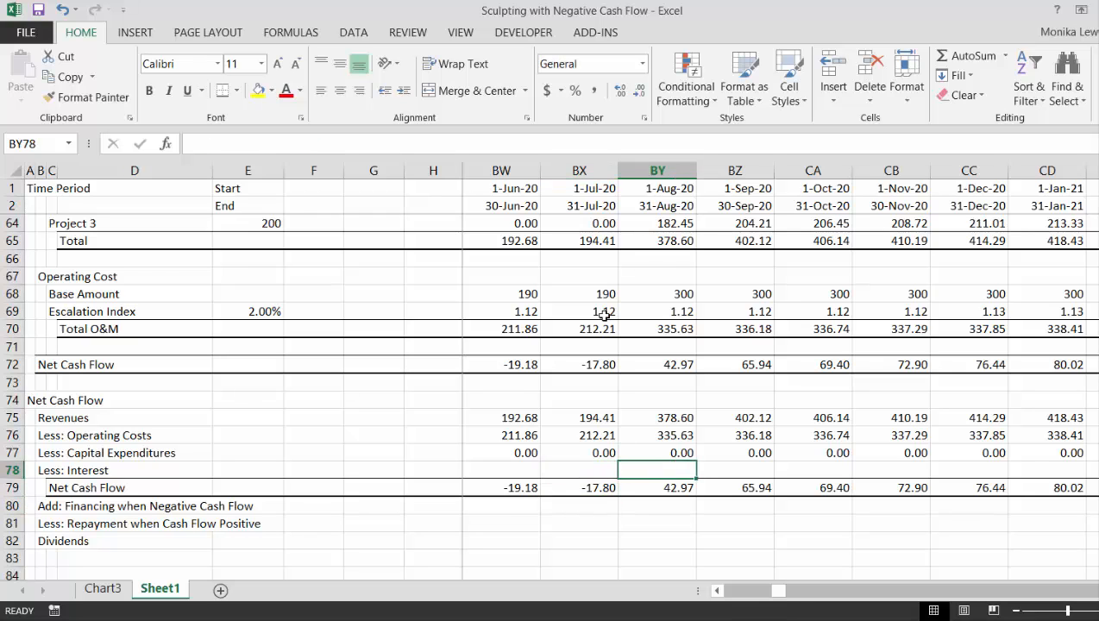
key("Right")
key("Right")
key("Left")
key("Left")
key("Left")
key("Left")
key("Left")
key("Left")
key("Left")
key("Left")
key("Left")
key("Left")
key("Left")
key("Left")
key("Left")
key("Left")
key("Left")
key("Left")
key("Left")
key("Left")
key("Left")
key("Left")
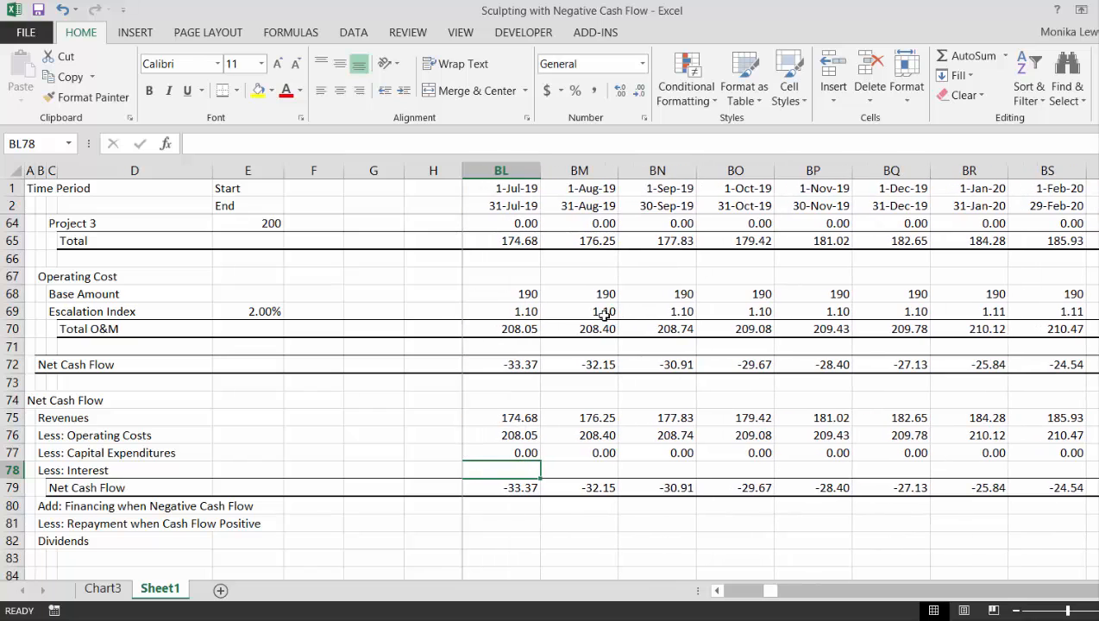
key("Right")
key("Right")
key("Right")
key("Right")
key("Right")
key("Right")
key("Right")
key("Right")
key("Right")
key("Right")
key("Right")
key("Right")
key("Right")
key("Right")
key("Right")
key("Right")
key("Right")
key("Right")
key("Right")
key("Right")
key("Right")
key("Left")
key("Left")
key("Left")
key("Left")
key("Left")
key("Left")
key("Left")
key("Left")
key("Left")
key("Left")
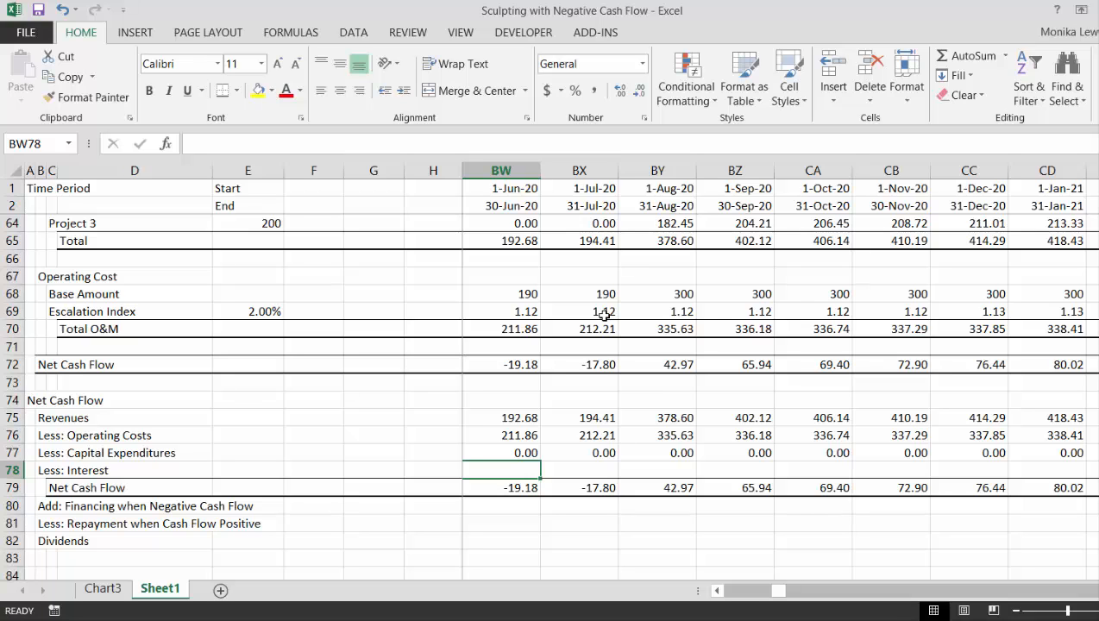
Add the subheading "Sculpted Debt" in B23 beneath the Financing heading
key("Up")
key("Up")
key("Up")
key("Up")
key("Up")
key("Up")
key("Up")
key("Up")
key("Up")
key("Up")
key("Up")
key("Up")
key("Up")
key("Up")
key("Up")
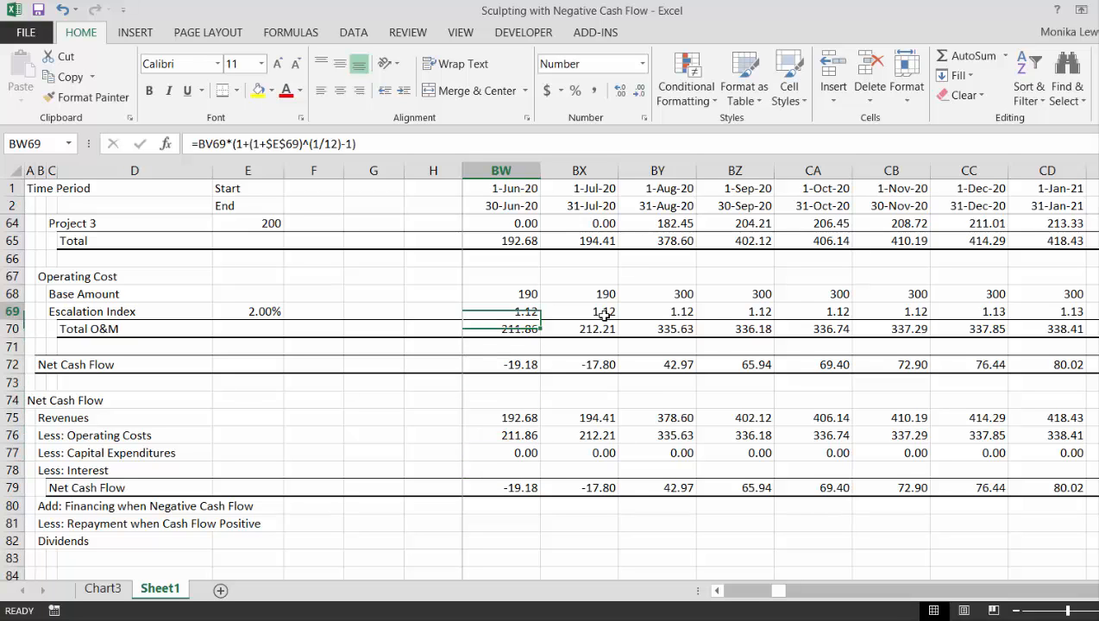
key("Up")
key("Up")
key("Up")
key("Up")
key("Up")
key("Up")
key("Up")
key("Up")
key("Up")
key("Up")
key("Up")
key("Up")
key("Up")
key("Up")
key("Up")
key("Up")
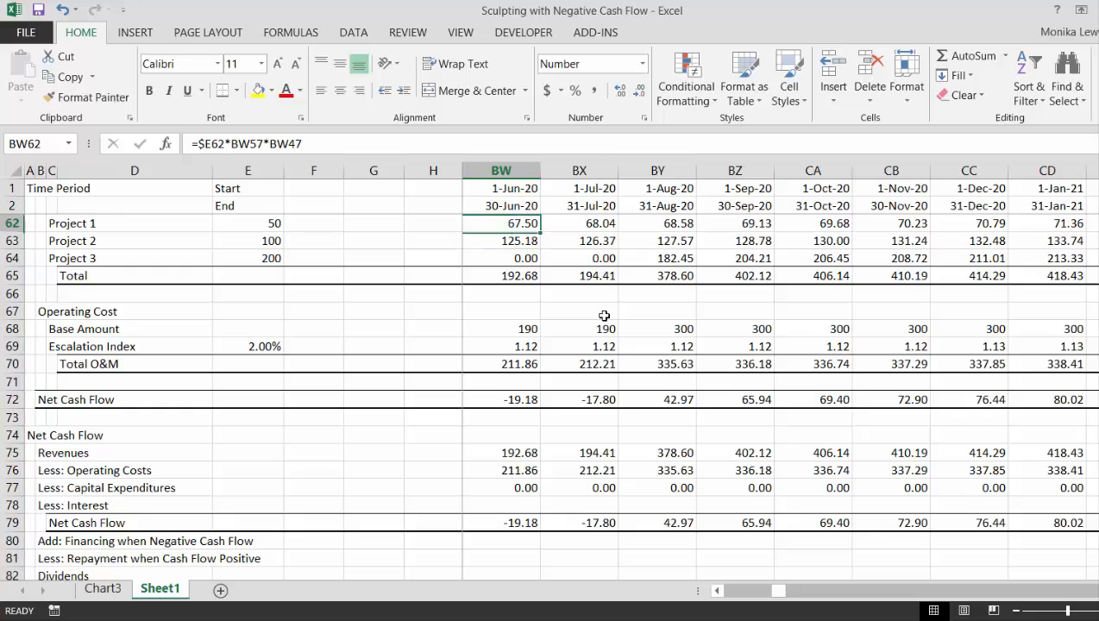
key("Up")
key("Up")
key("Up")
key("Up")
key("Up")
key("Up")
key("Up")
key("Up")
key("Up")
key("Up")
key("Up")
key("Up")
key("Up")
key("Up")
key("Up")
key("Up")
key("Up")
key("Up")
key("Up")
key("Up")
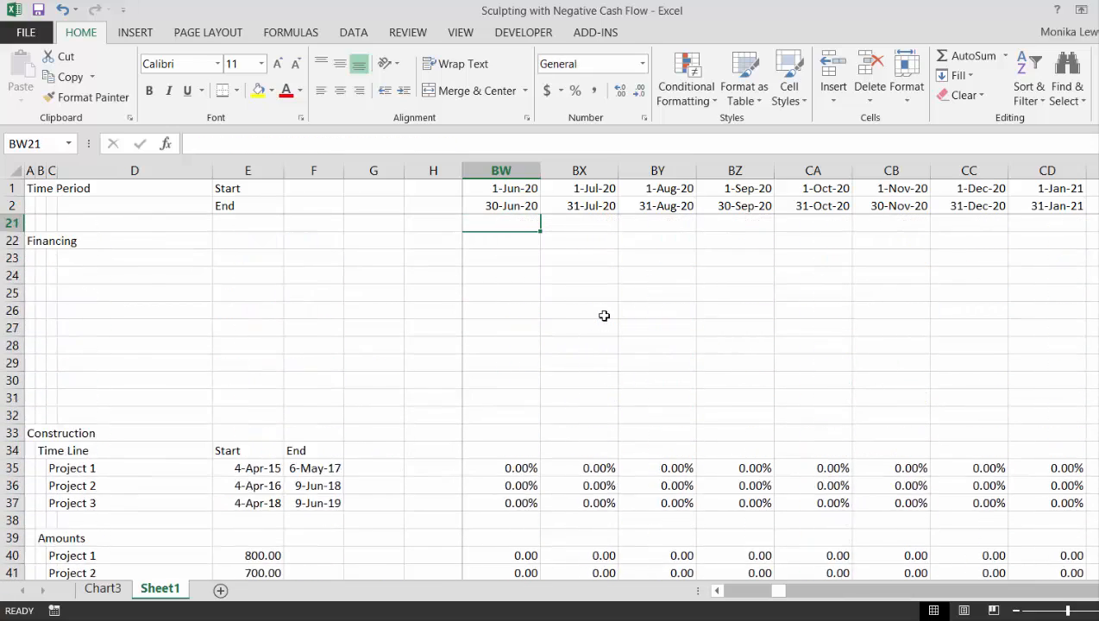
key("Down")
key("Down")
key("Down")
key("Down")
key("Down")
key("Down")
key("Down")
key("Down")
key("Down")
key("Left")
key("Left")
key("Left")
key("Left")
key("Left")
key("Left")
key("Left")
key("Left")
key("Left")
key("Left")
key("Left")
key("Left")
key("Left")
key("Left")
key("Left")
key("Left")
key("Left")
key("Left")
key("Left")
key("Left")
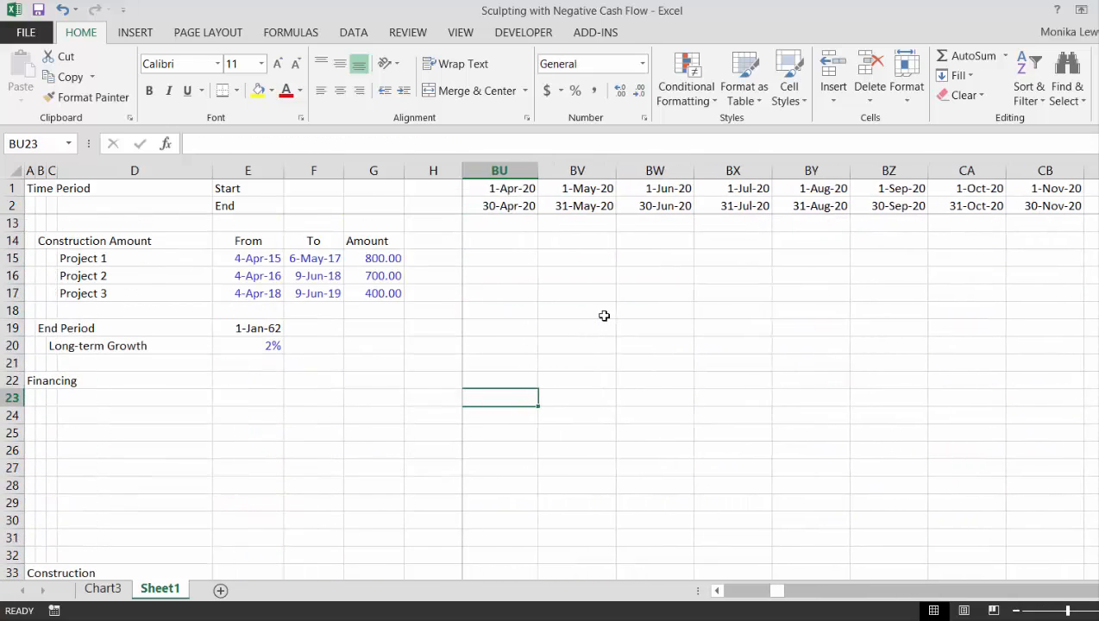
key("Left")
key("Left")
key("Left")
key("Left")
key("Left")
key("Left")
key("Left")
key("Left")
key("Left")
key("Left")
key("Left")
key("Left")
key("Left")
key("Left")
key("Left")
key("Left")
key("Left")
key("Left")
key("Left")
key("Left")
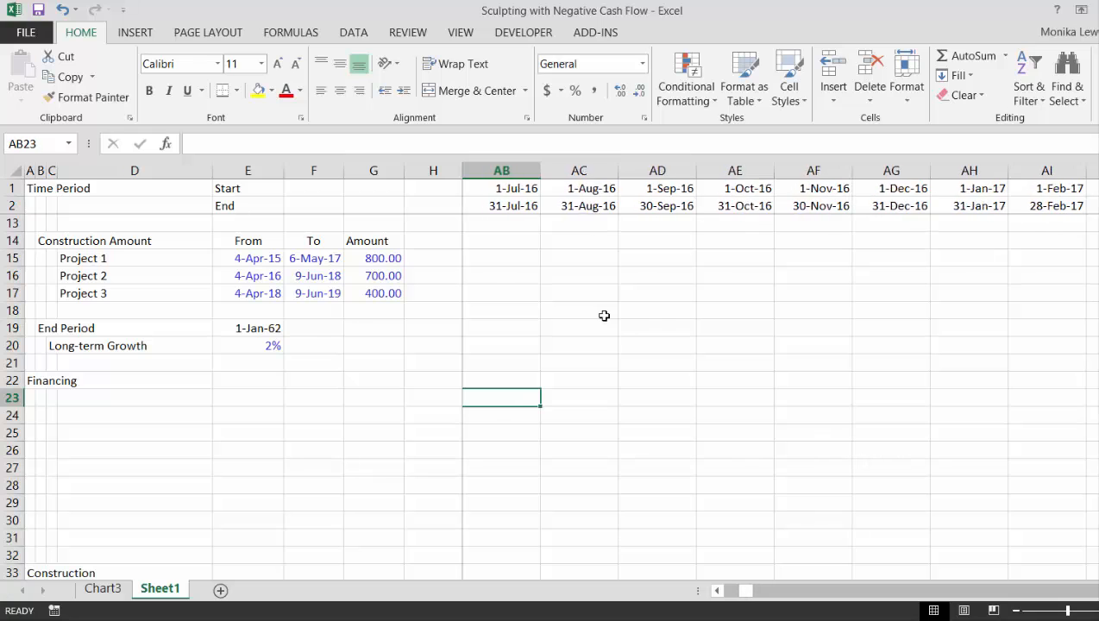
key("Right")
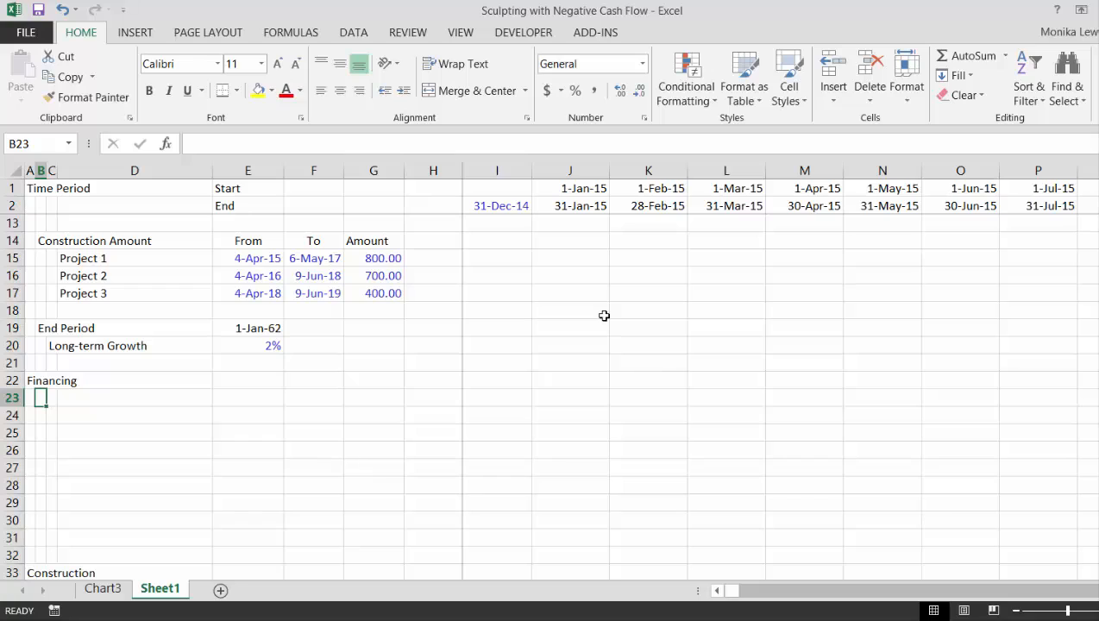
type("Scu")
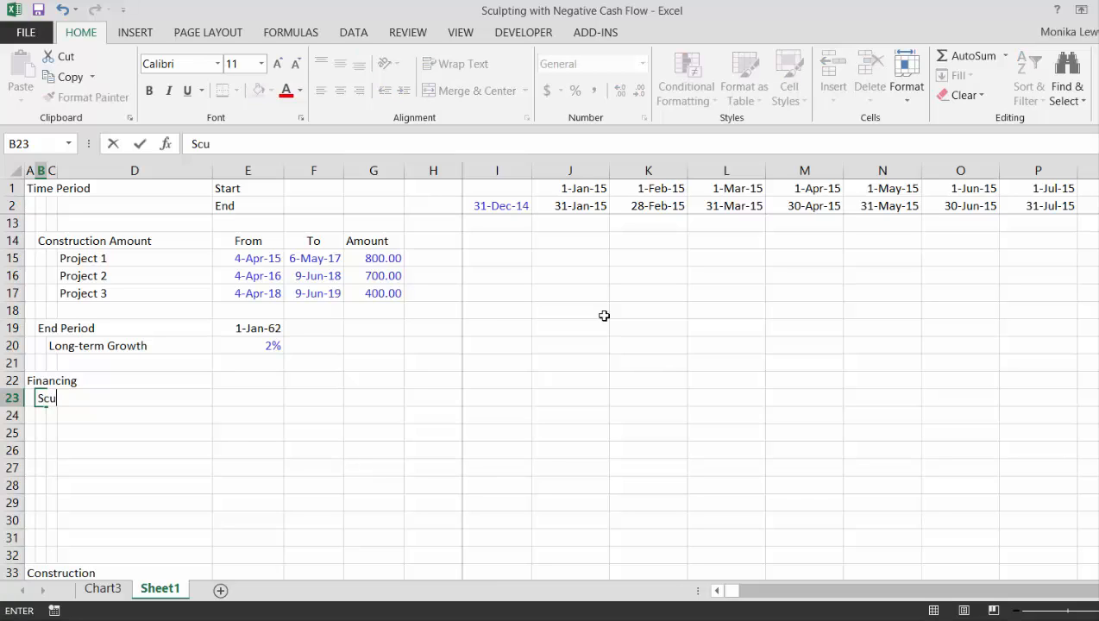
type("lpted Debt")
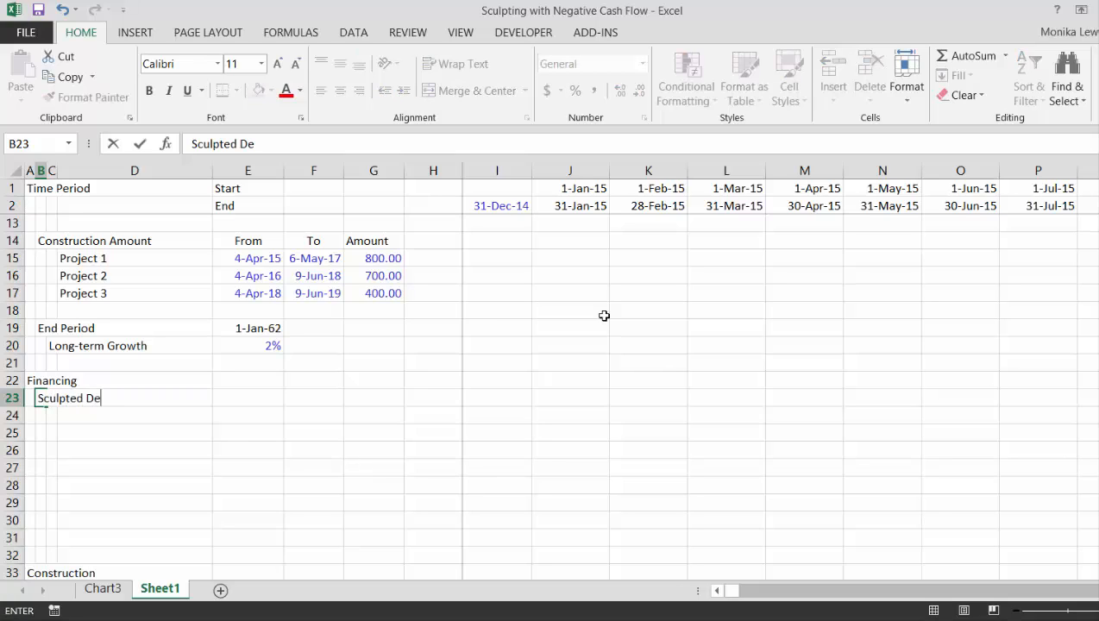
key("Return")
Add a "Target DSCR" assumption in row 24 with the label in C24 and the value 1.3 in E24
key("Right")
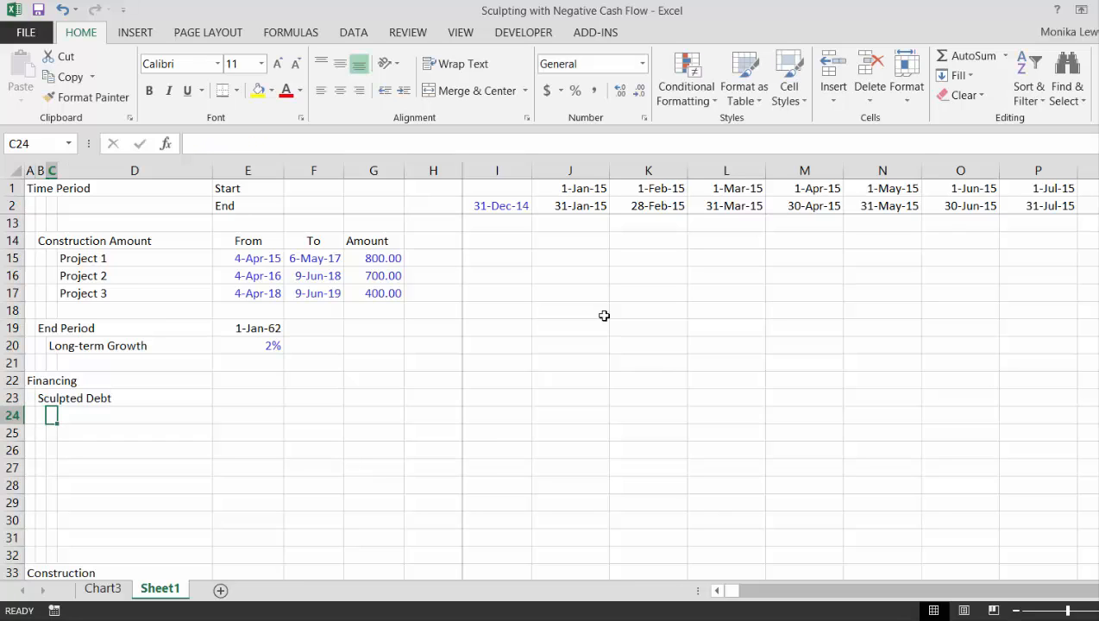
type("Target DES")
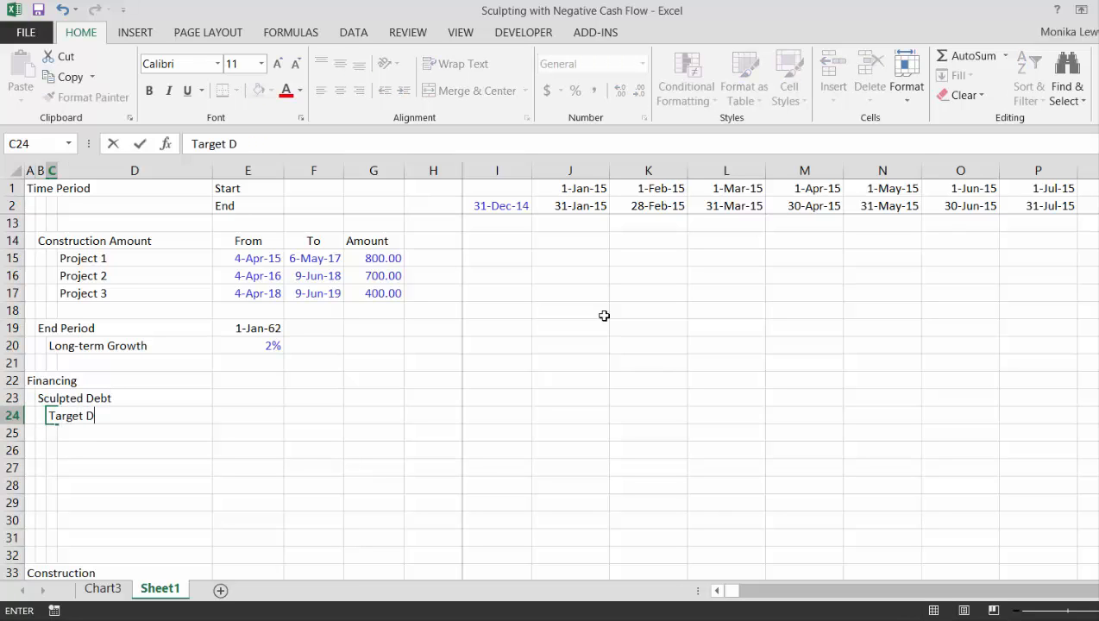
key("BackSpace")
key("BackSpace")
type("SCR")
key("Return")
key("Up")
key("Right")
key("Right")
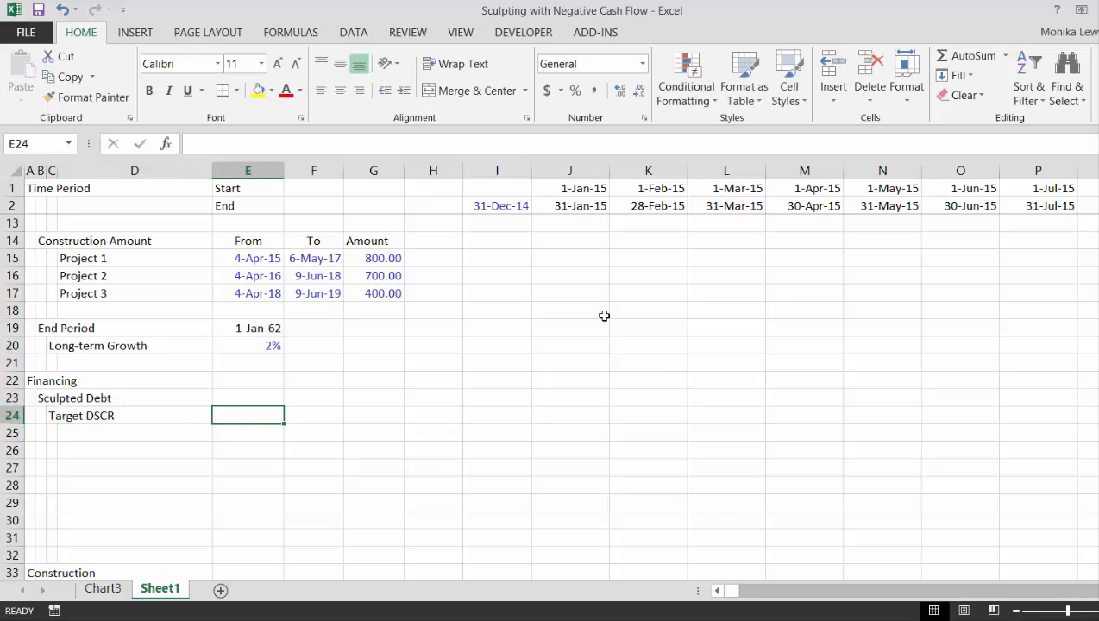
type("1.3")
key("Return")
Add an "Interest Rate" assumption in row 25 with the label in C25 and the value 5% in E25
key("Left")
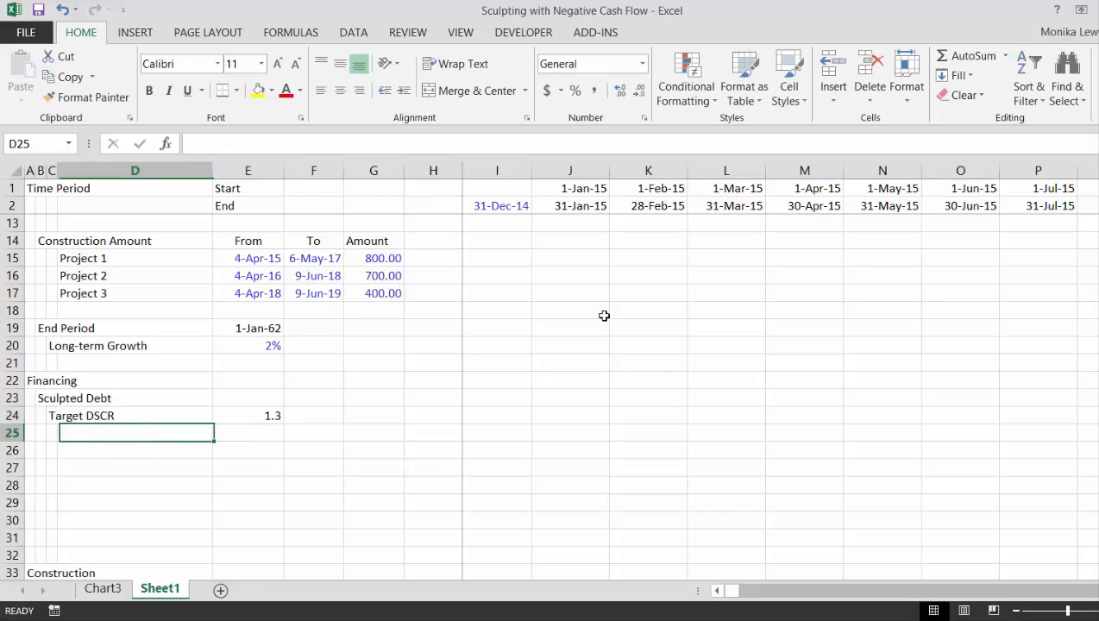
key("Left")
key("Left")
key("Right")
type("I")
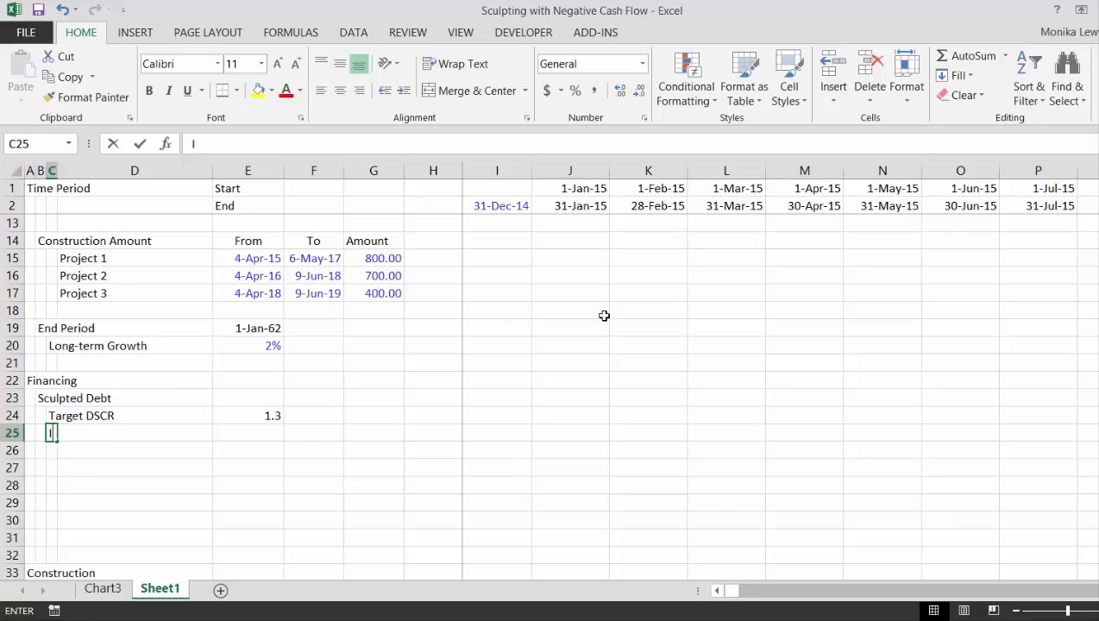
type("nterest Rate")
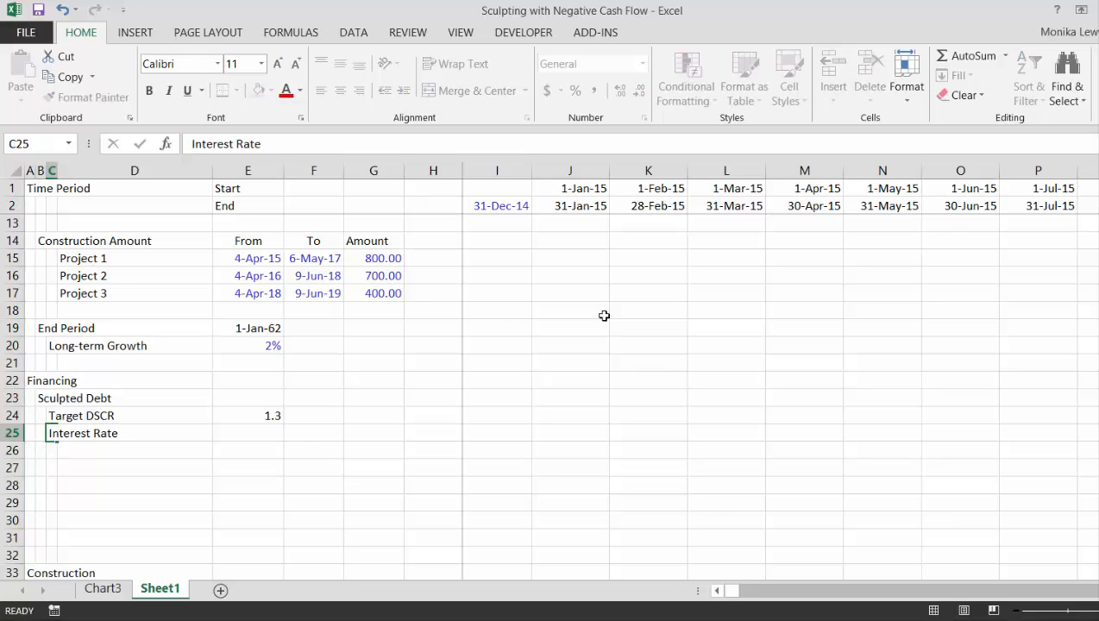
key("Return")
key("Up")
key("Right")
key("Right")
type("5%")
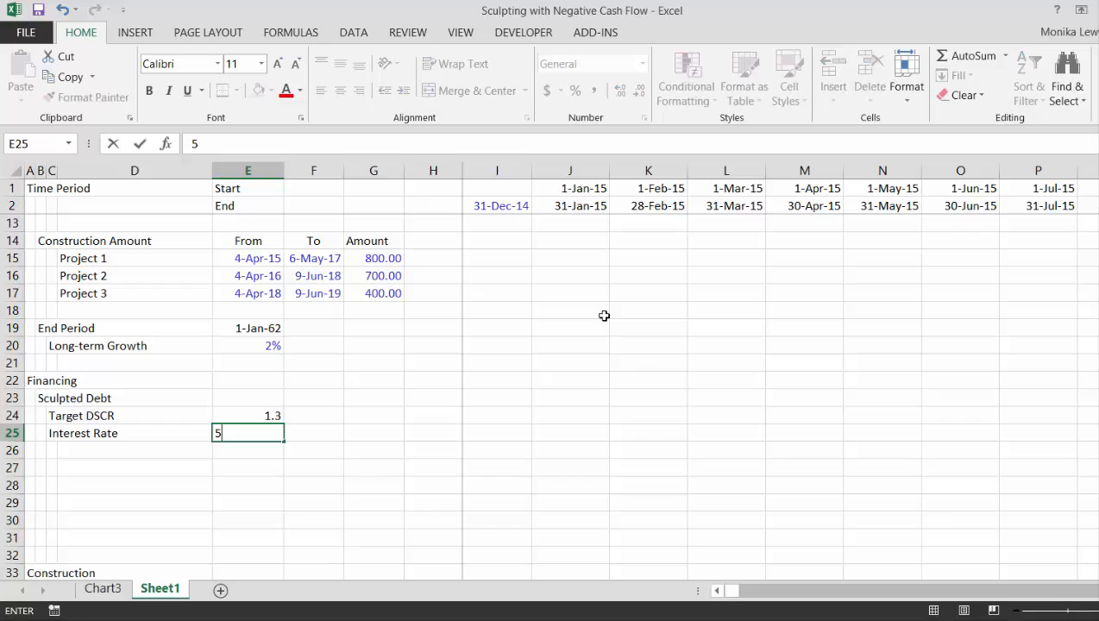
key("Return")
Label C26 "Start of Repayment" below the interest rate and select its value cell E26
key("Left")
key("Left")
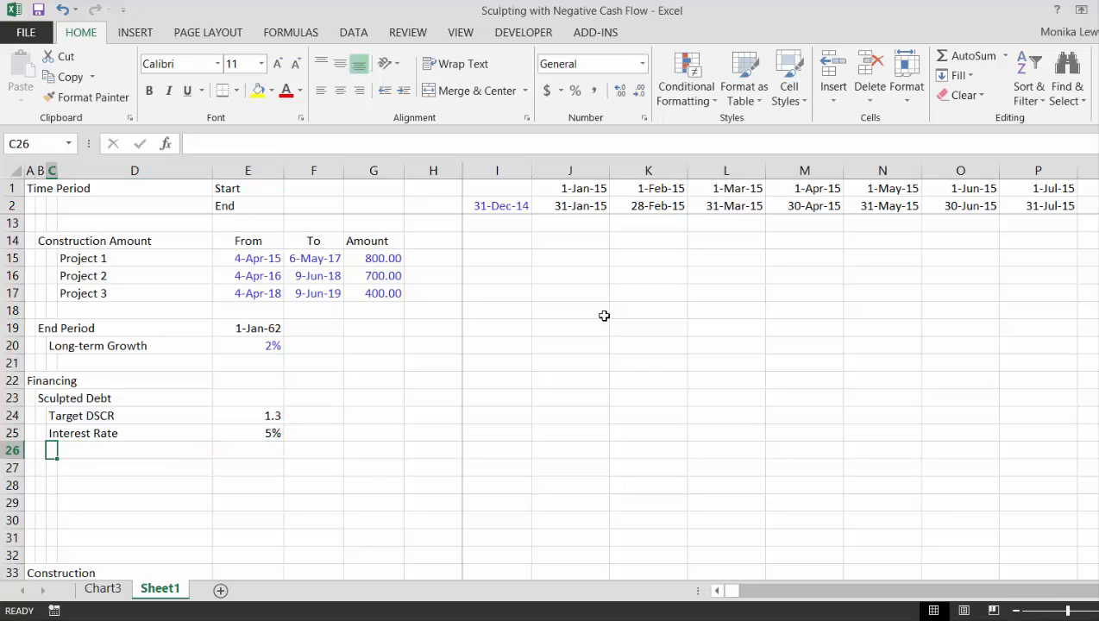
type("Repa")
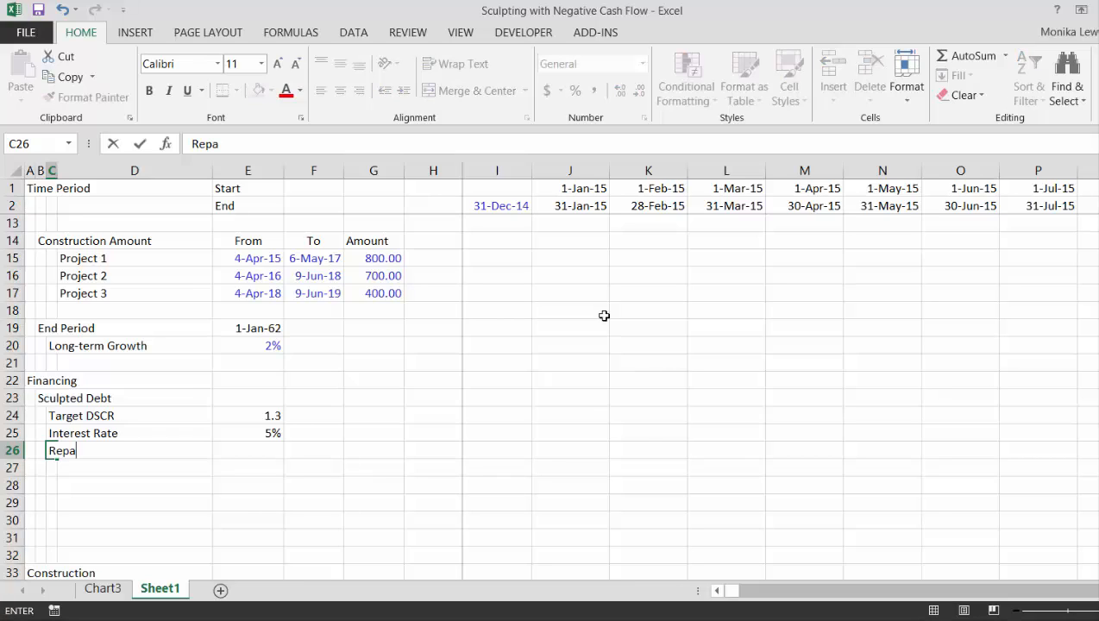
type("pe")
key("BackSpace")
key("BackSpace")
key("BackSpace")
type("a")
key("BackSpace")
key("BackSpace")
key("BackSpace")
key("BackSpace")
type("Start of Repaymn")
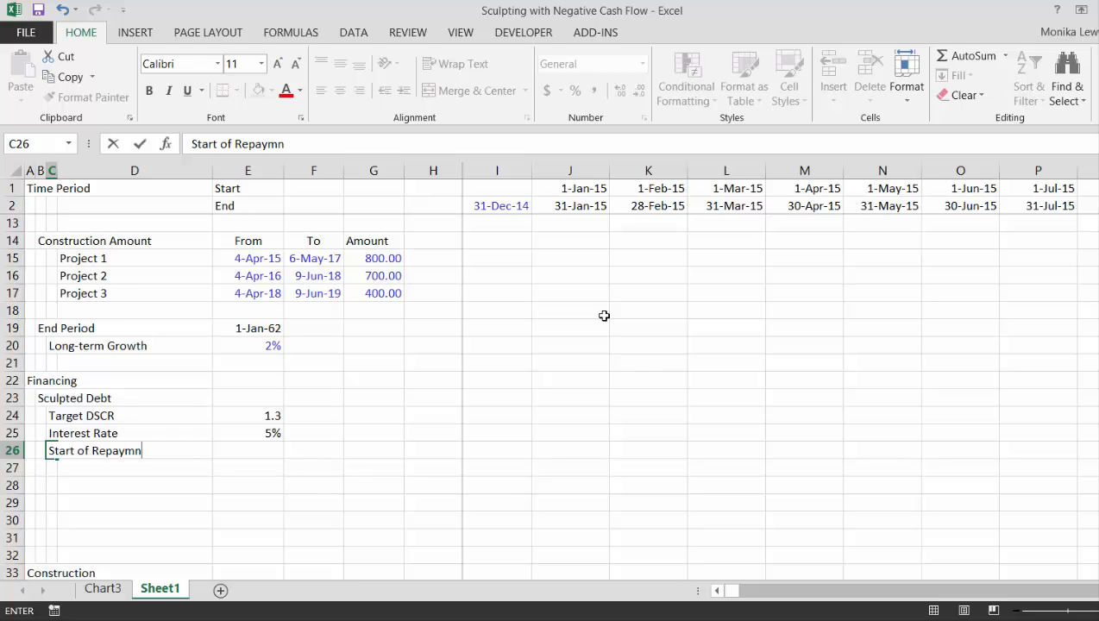
key("BackSpace")
type("ent")
key("Return")
key("Up")
key("Right")
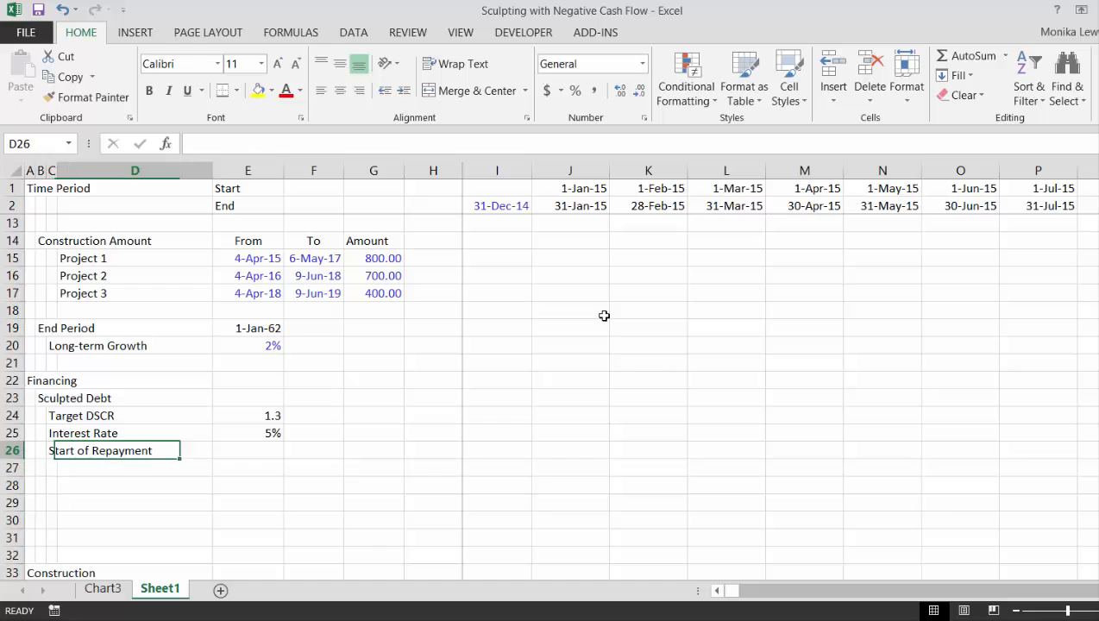
key("Right")
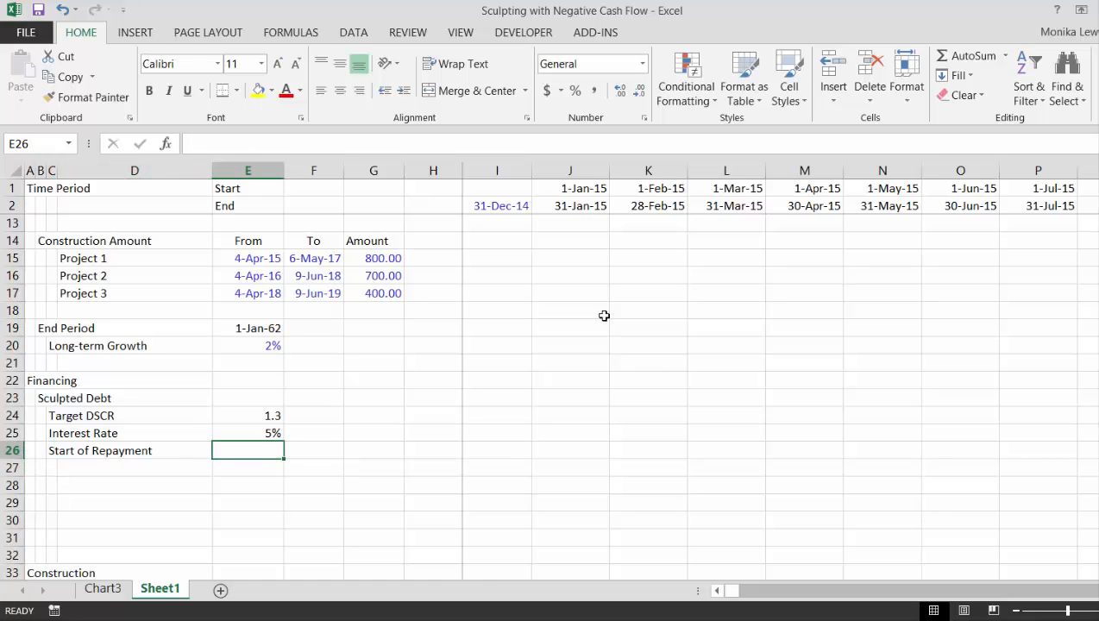
Examine the existing Net Cash Flow chart and locate the Net Cash Flow row 79 on Sheet1
key("ctrl+Page_Up")
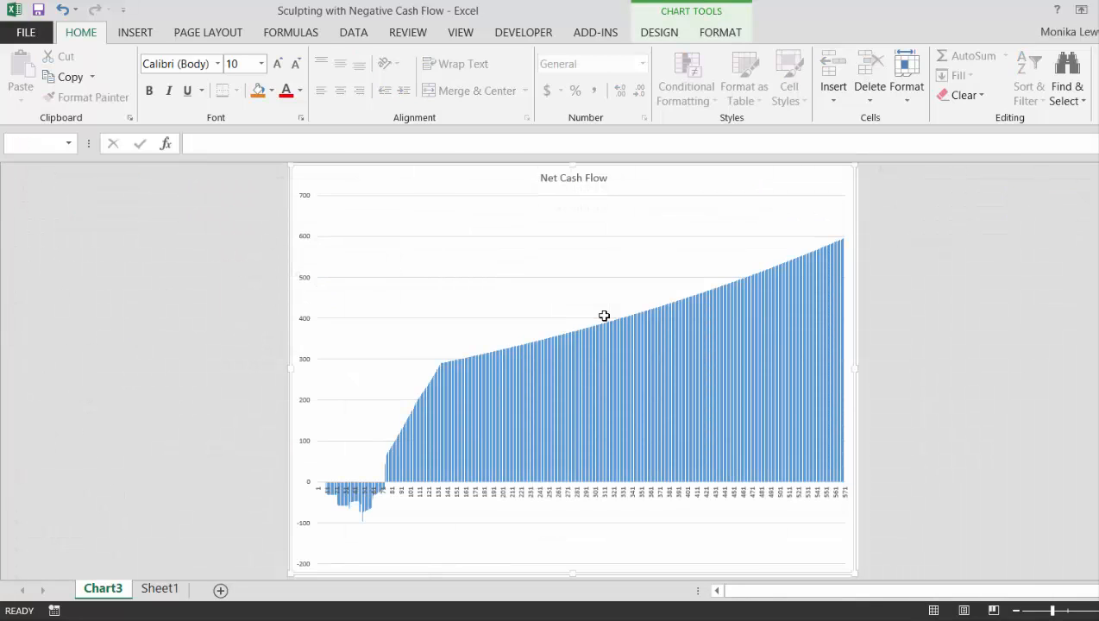
key("ctrl+Page_Down")
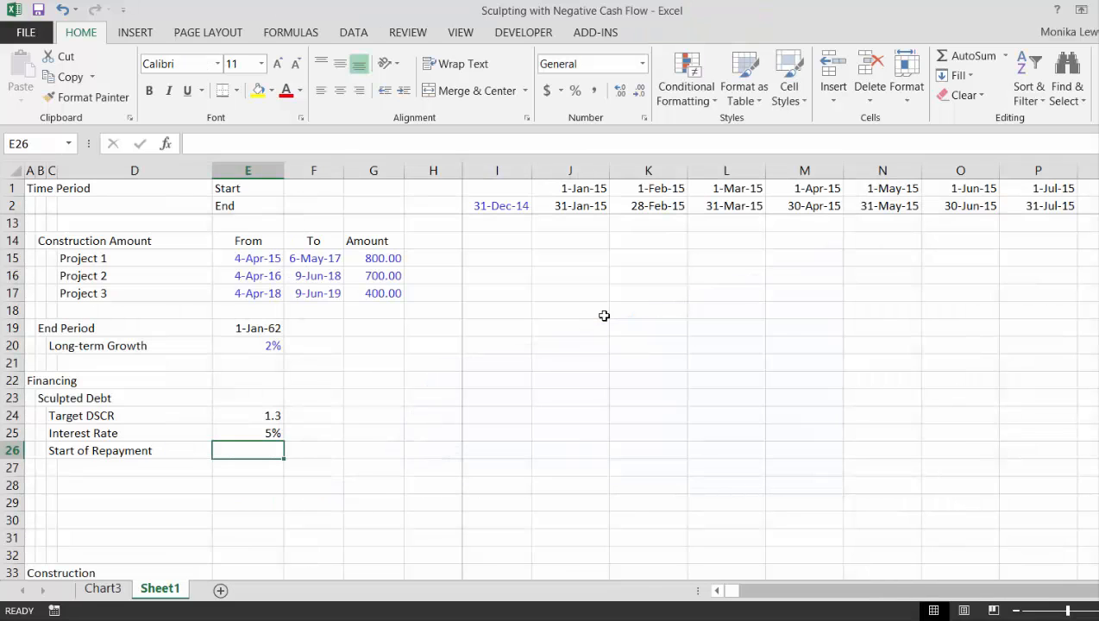
key("Down")
key("Down")
key("Down")
key("Down")
key("Down")
key("Down")
key("Down")
key("Down")
key("Down")
key("Down")
key("Down")
key("Down")
key("Down")
key("Down")
key("Down")
key("Down")
key("Down")
key("Down")
key("Down")
key("Down")
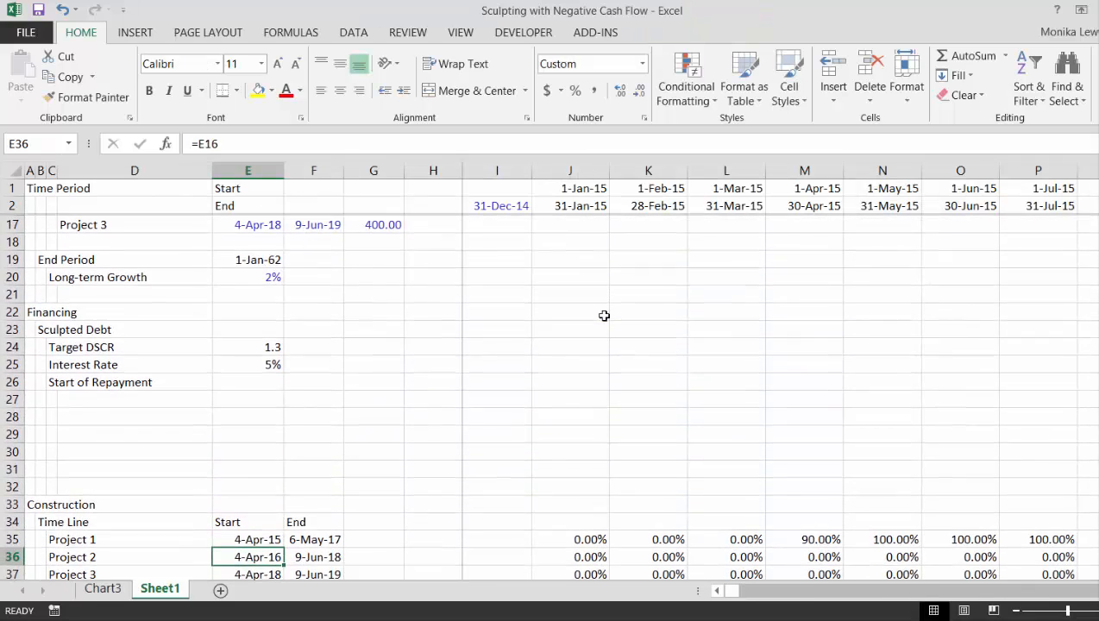
key("Down")
key("Down")
key("Down")
key("Down")
key("Down")
key("Down")
key("Down")
key("Down")
key("Down")
key("Down")
key("Down")
key("Down")
key("Down")
key("Down")
key("Down")
key("Down")
key("Down")
key("Down")
key("Down")
key("Down")
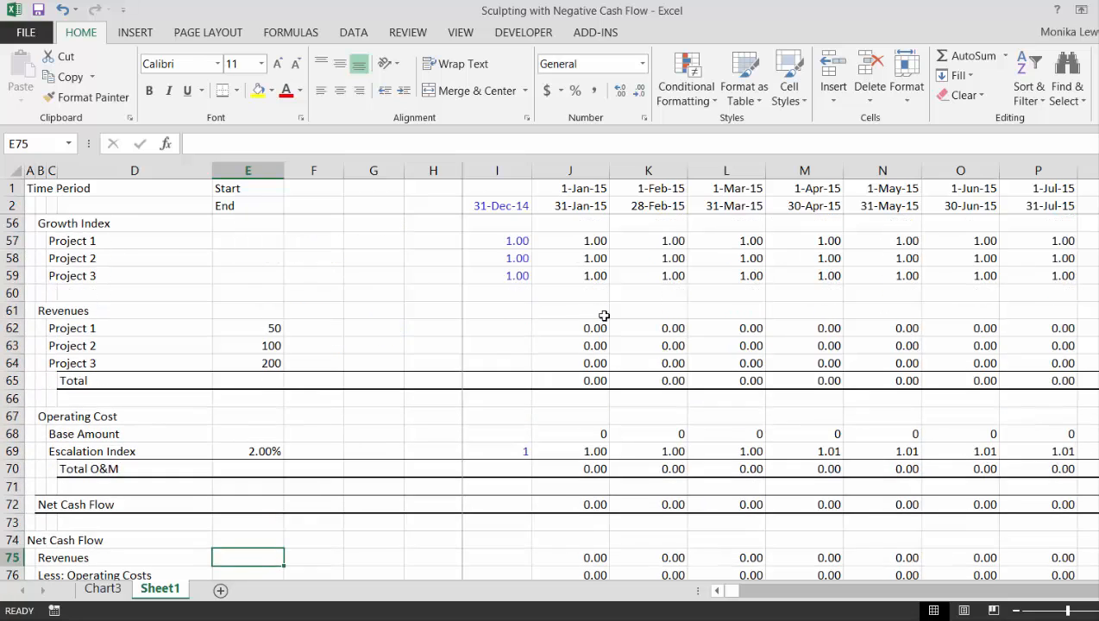
key("Down")
key("Down")
key("Down")
key("Down")
key("Down")
key("Down")
key("Down")
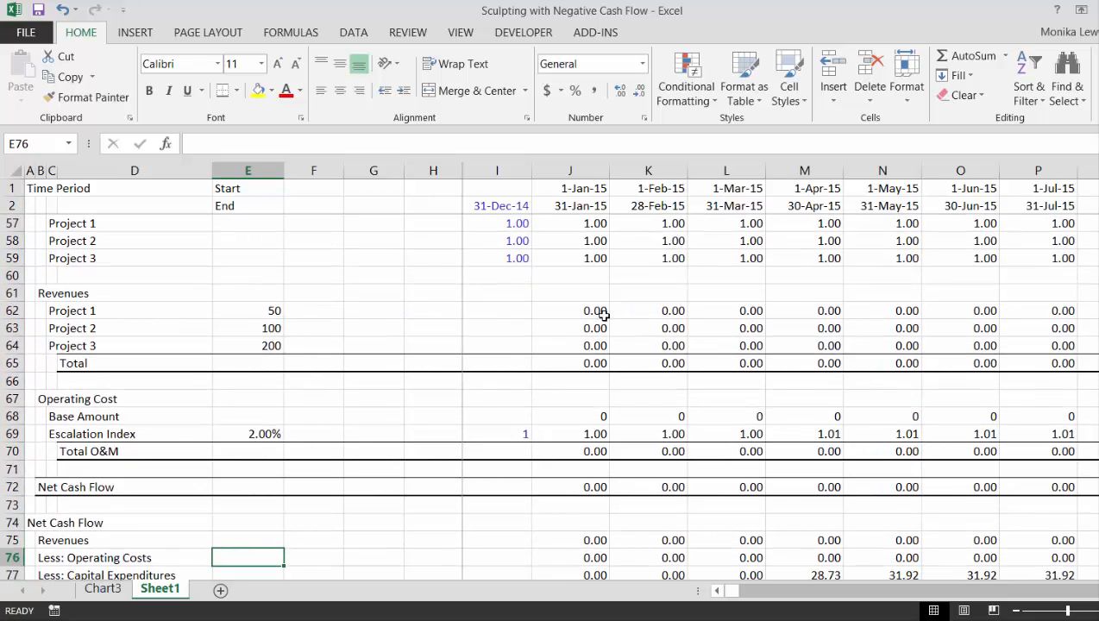
key("Up")
key("Up")
key("Up")
key("Left")
key("Left")
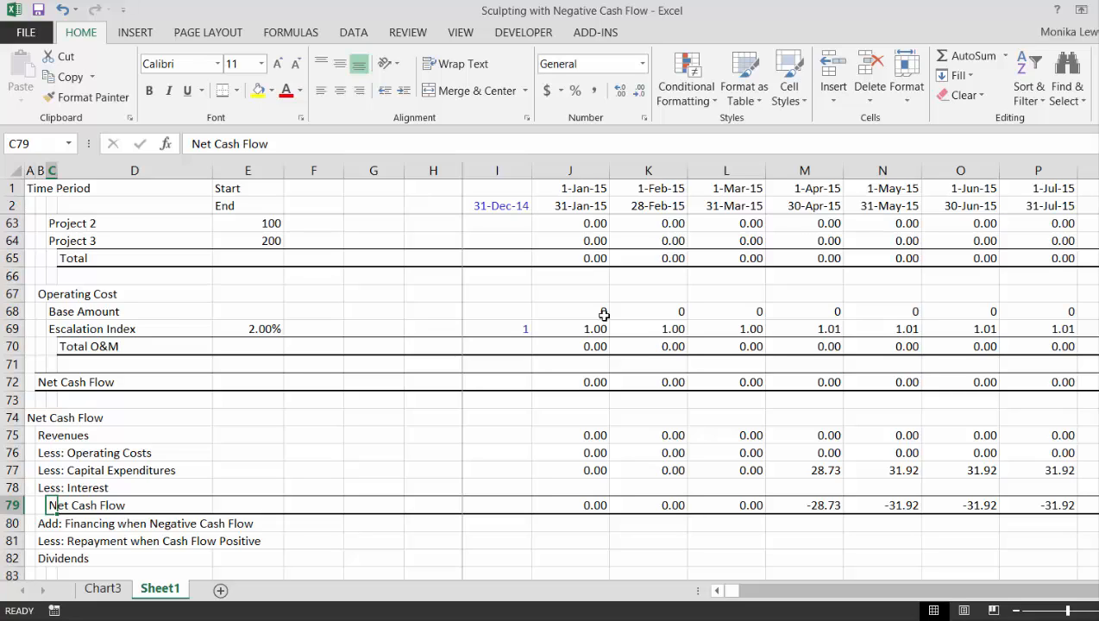
Create a chart sheet plotting Net Cash Flow in row 79 against the period end dates in row 2, covering columns C to VB
left_click(52, 205)
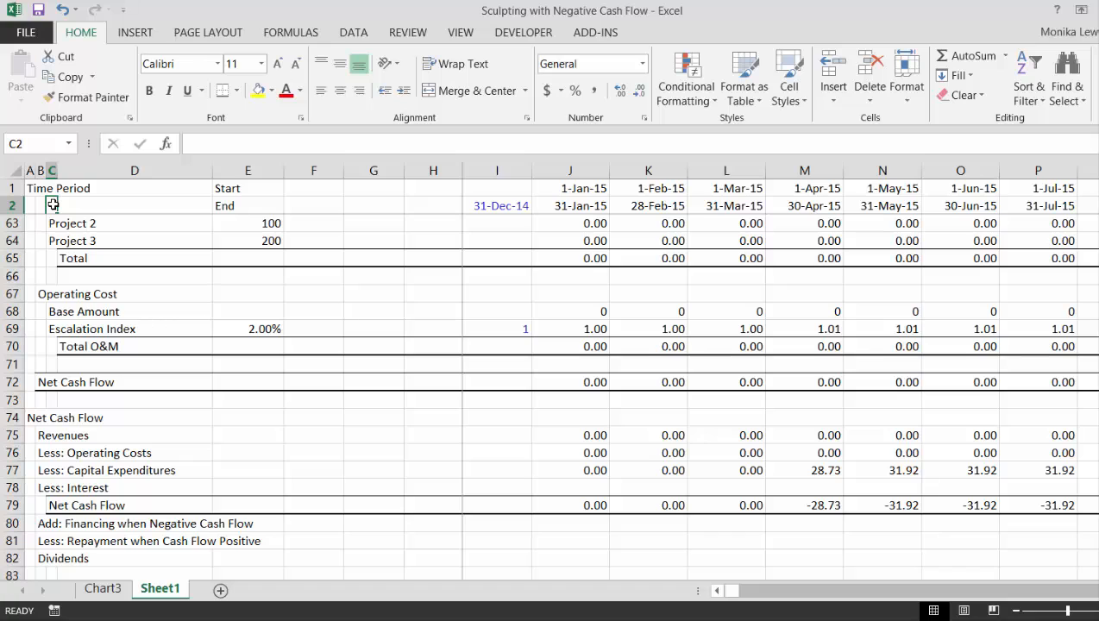
key("ctrl+shift+Right")
key("ctrl+shift+Right")
key("ctrl+shift+Right")
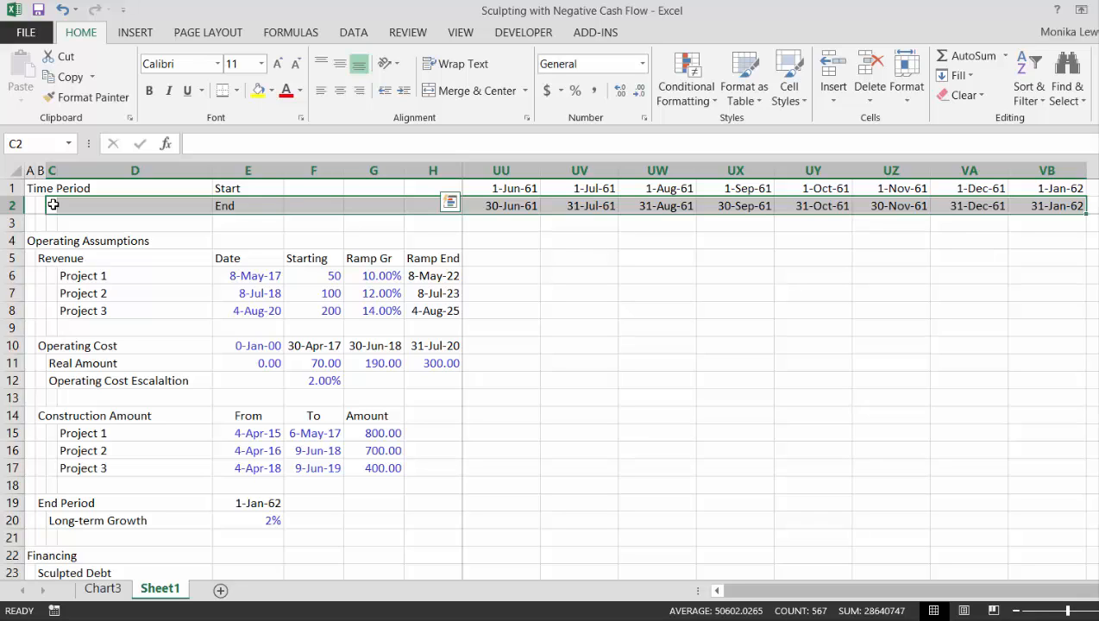
key("shift+F8")
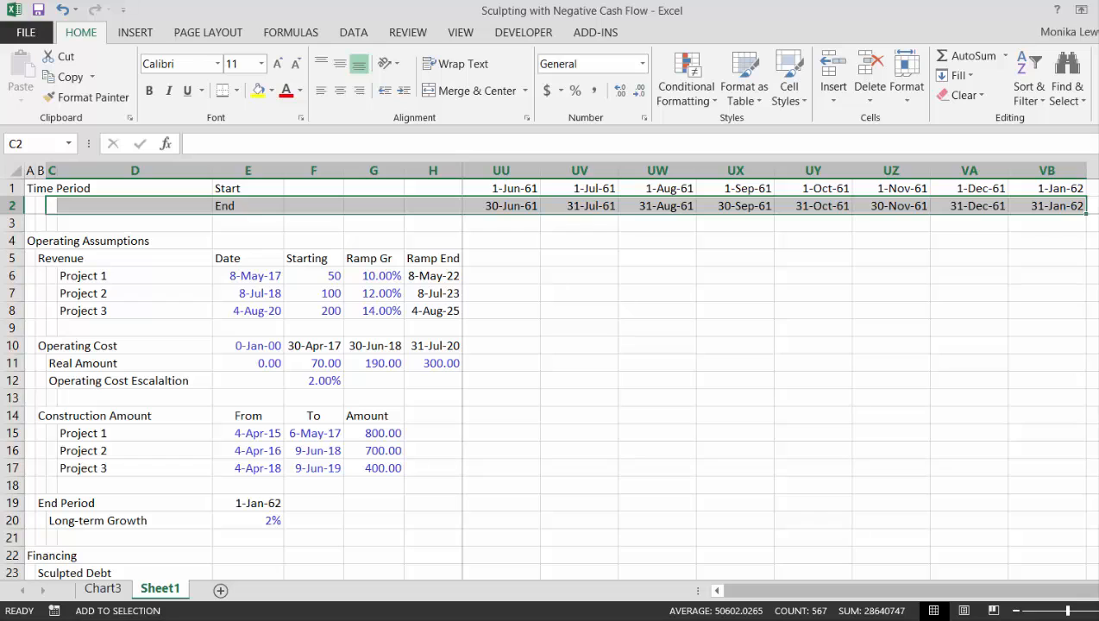
left_click_drag(1097, 591, 713, 594)
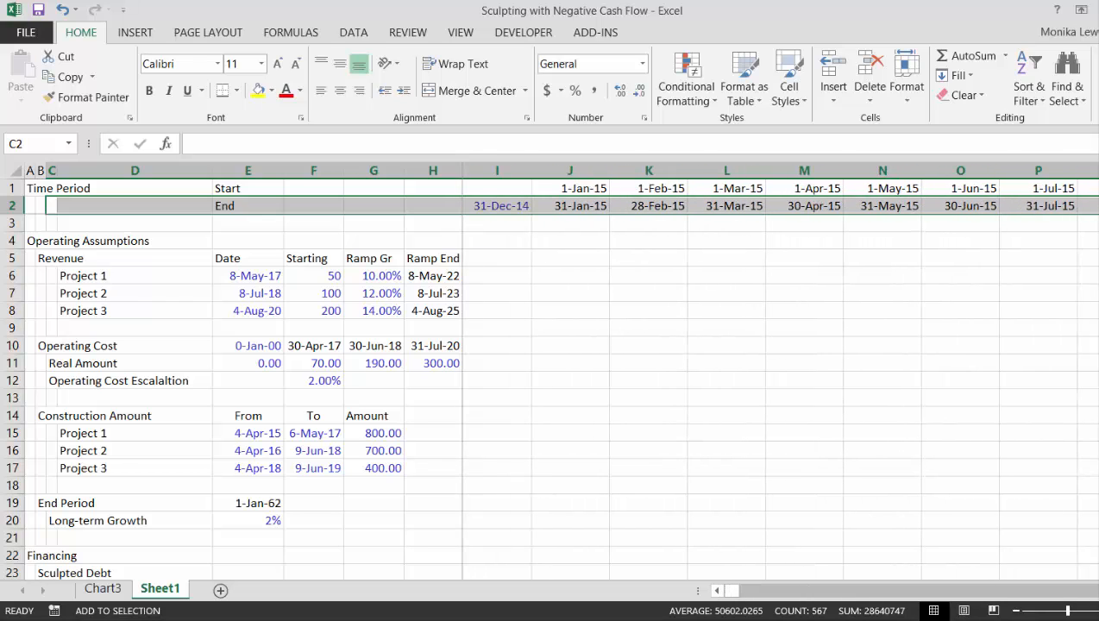
scroll(549, 397, "down", 20)
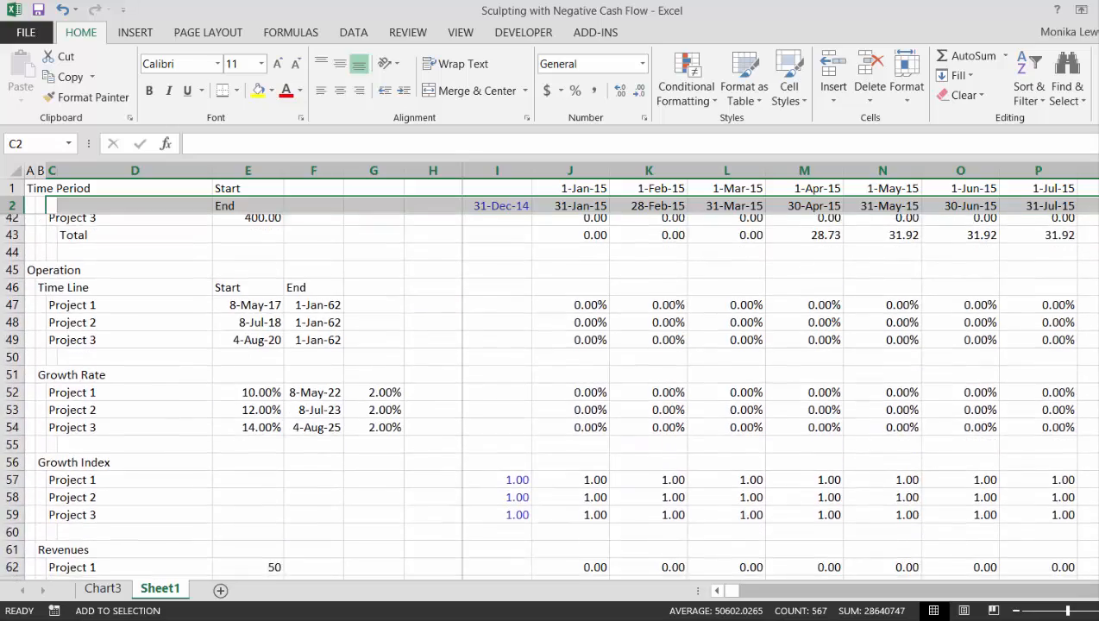
scroll(549, 397, "down", 7)
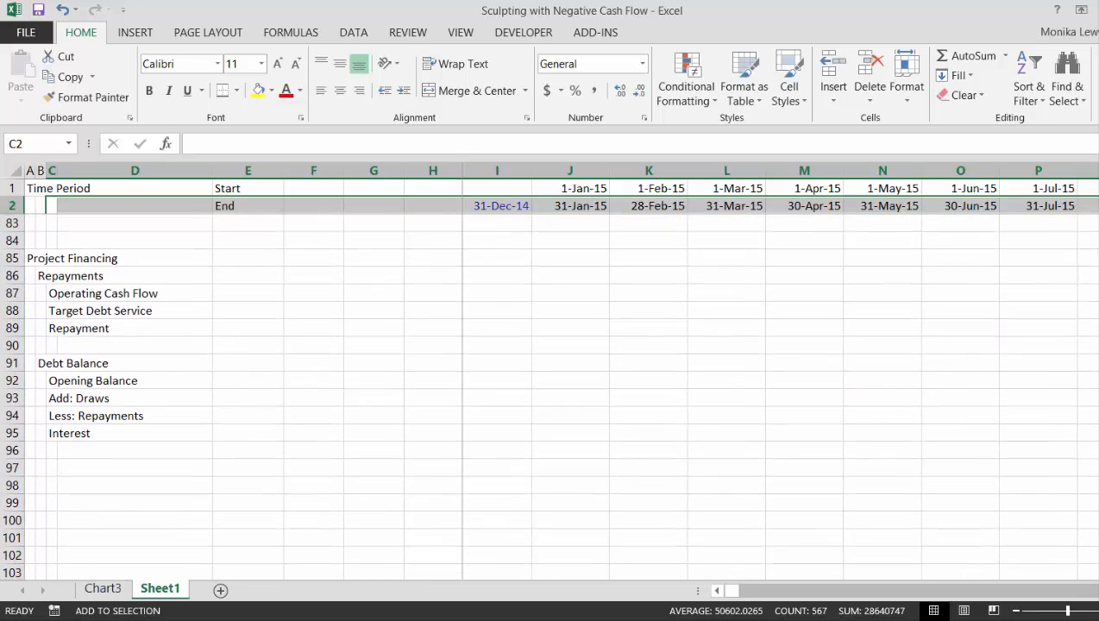
scroll(703, 247, "up", 7)
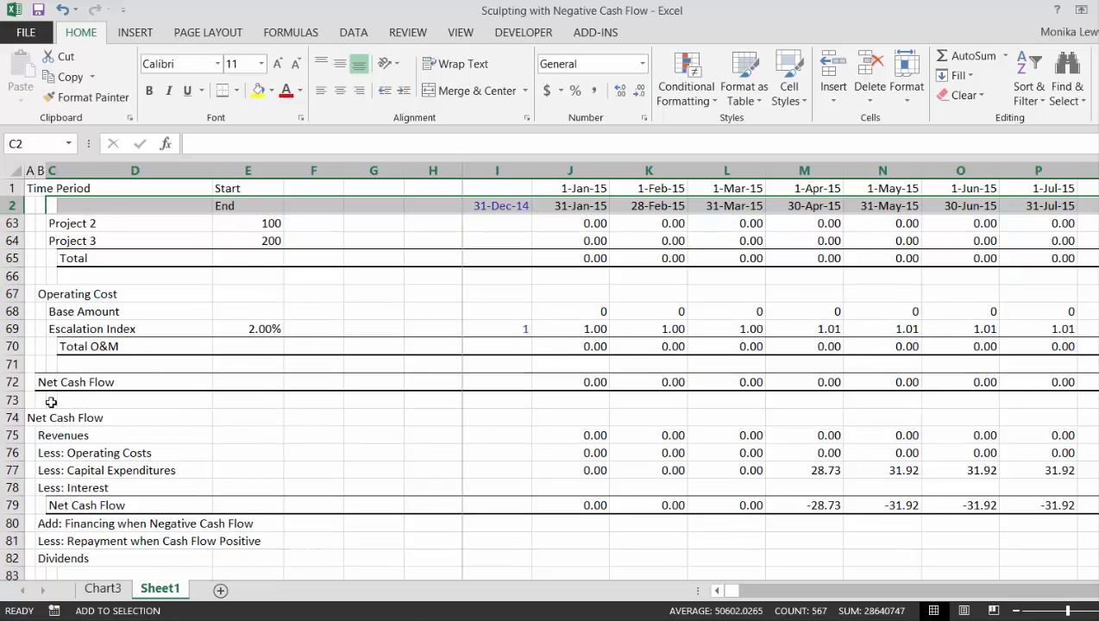
left_click(52, 505)
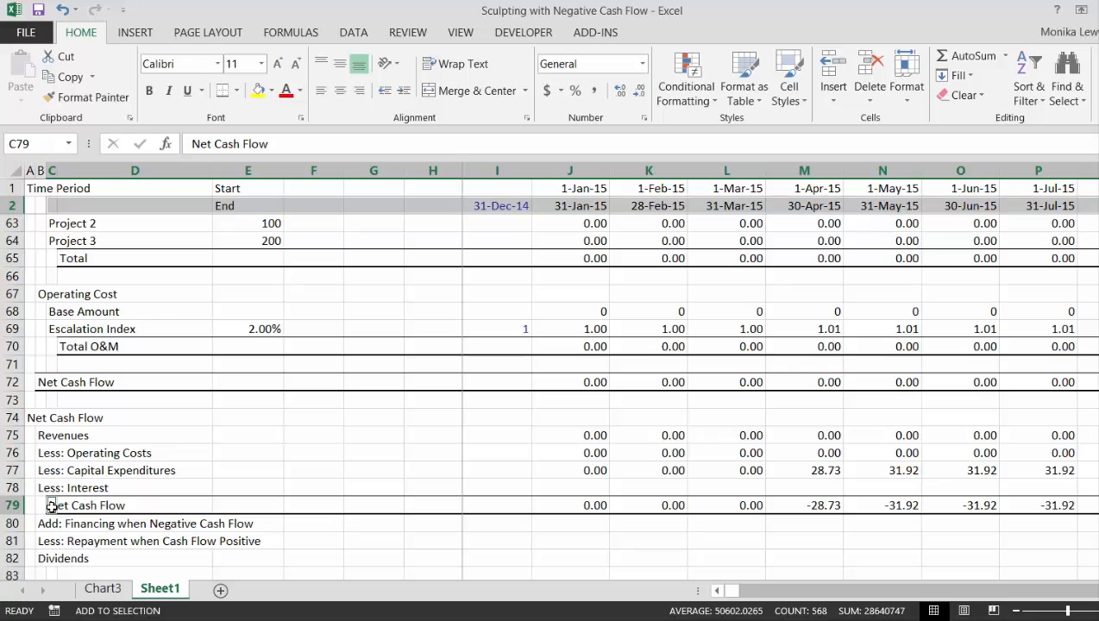
key("ctrl+shift+Right")
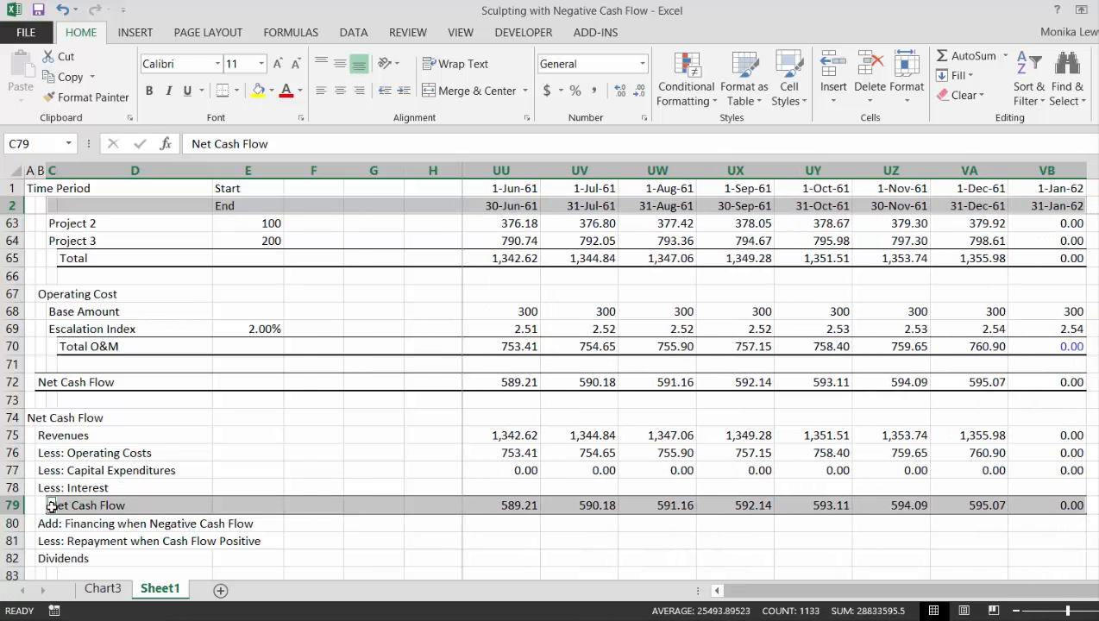
key("F11")
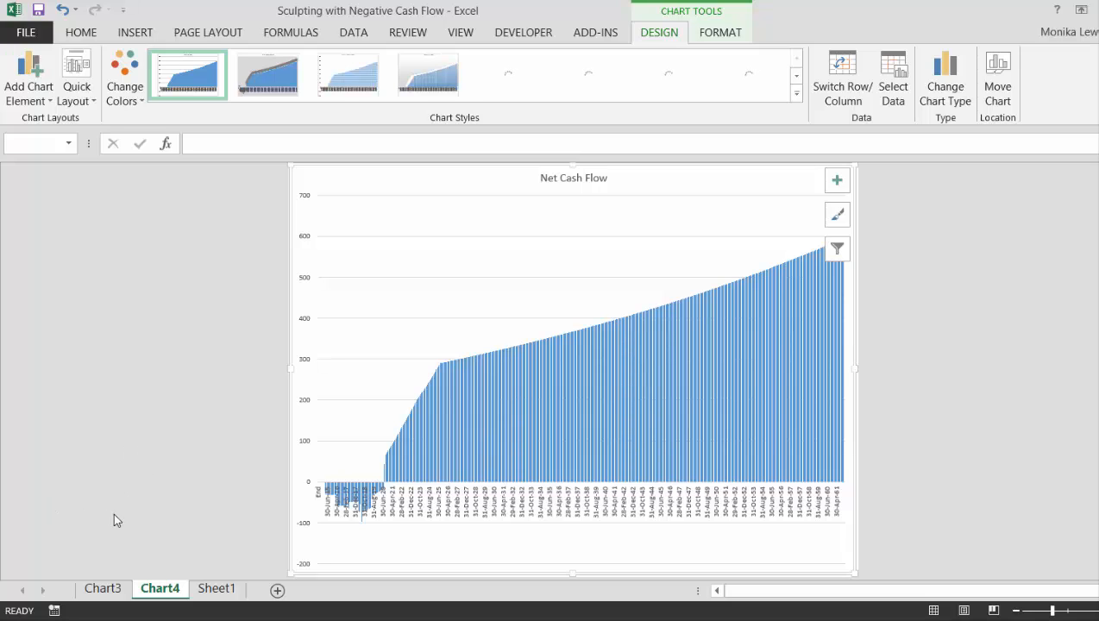
Delete the old chart sheet Chart3, which lacks dates on its horizontal axis
left_click(101, 589)
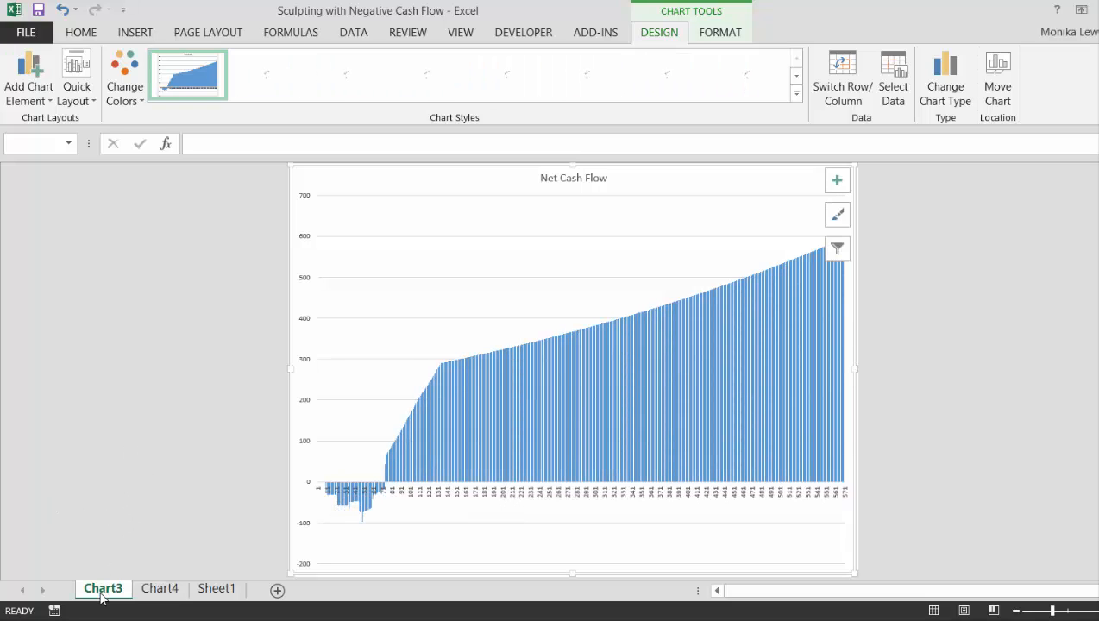
key("alt+e")
key("l")
key("Return")
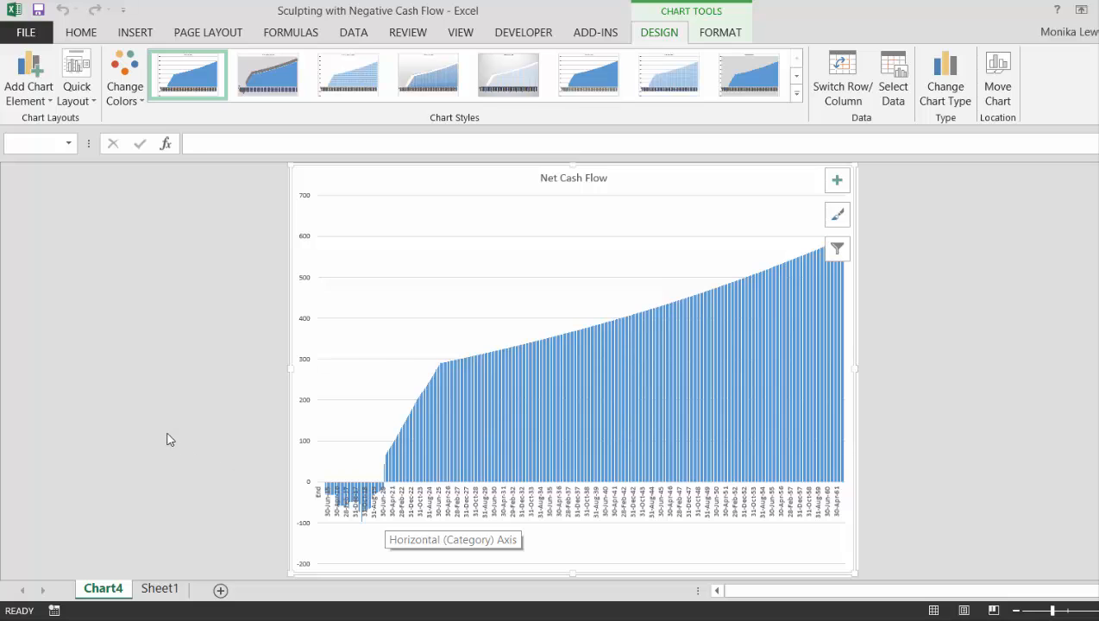
Examine Net Cash Flow in row 79 of Sheet1 across the months to find when it turns positive
key("ctrl+Page_Down")
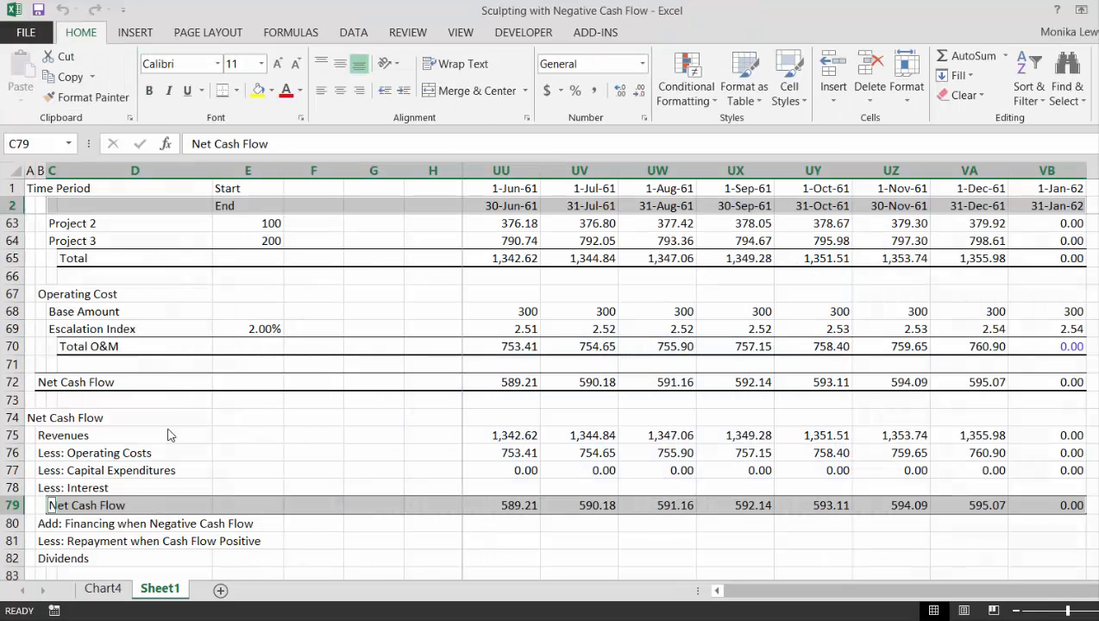
key("Up")
key("Up")
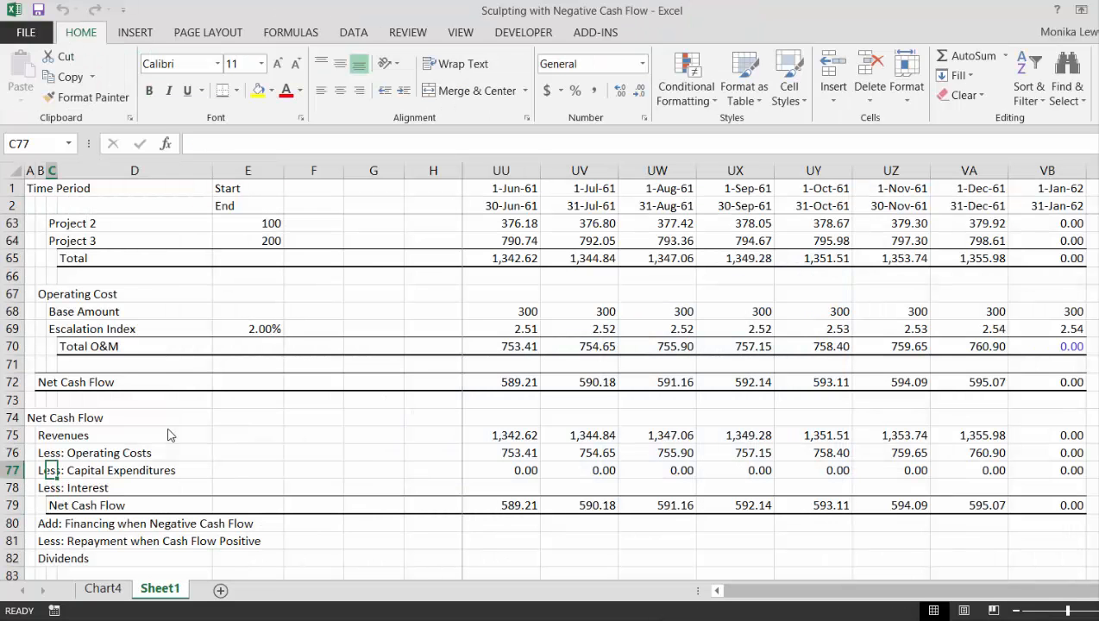
key("Page_Down")
key("Up")
key("Up")
key("Up")
key("Up")
key("Up")
key("Up")
key("Up")
key("Up")
key("Up")
key("Up")
key("Up")
key("Up")
key("Up")
key("Up")
key("Up")
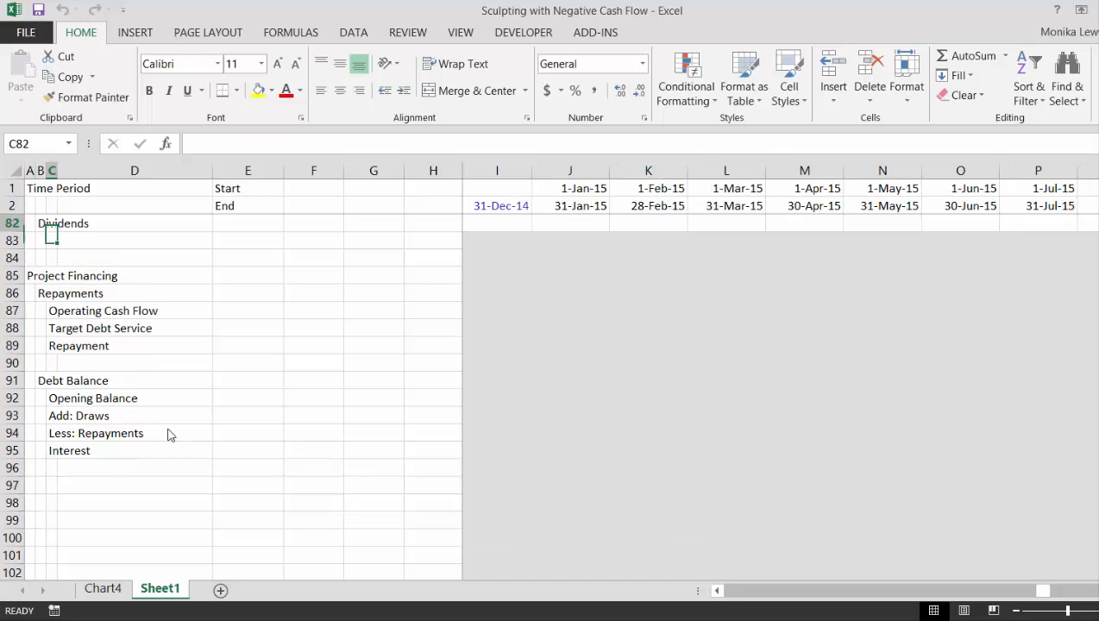
key("Up")
key("Up")
key("Up")
key("Up")
key("Up")
key("Up")
key("Up")
key("Up")
key("Up")
key("Up")
key("Up")
key("Up")
key("Up")
key("Up")
key("Up")
key("Up")
key("Up")
key("Up")
key("Up")
key("Up")
key("Right")
key("Right")
key("Right")
key("Right")
key("Right")
key("Right")
key("Right")
key("Right")
key("Right")
key("Right")
key("Right")
key("Right")
key("Right")
key("Right")
key("Right")
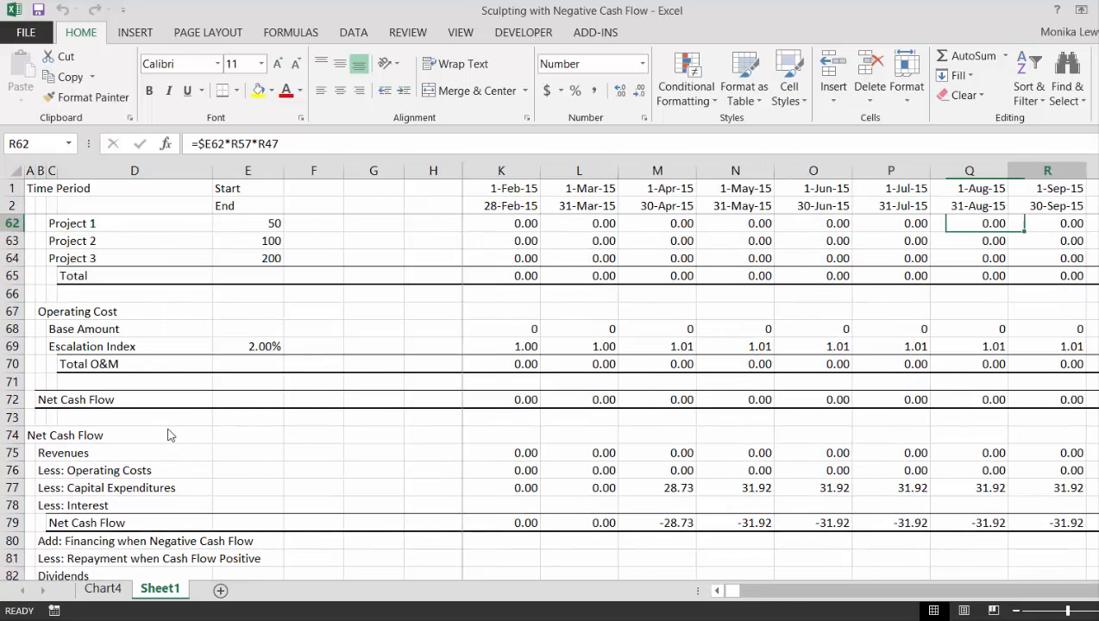
key("Right")
key("Right")
key("Right")
key("Right")
key("Right")
key("Right")
key("Right")
key("Right")
key("Right")
key("Right")
key("Right")
key("Right")
key("Right")
key("Right")
key("Right")
key("Right")
key("Right")
key("Right")
key("Right")
key("Right")
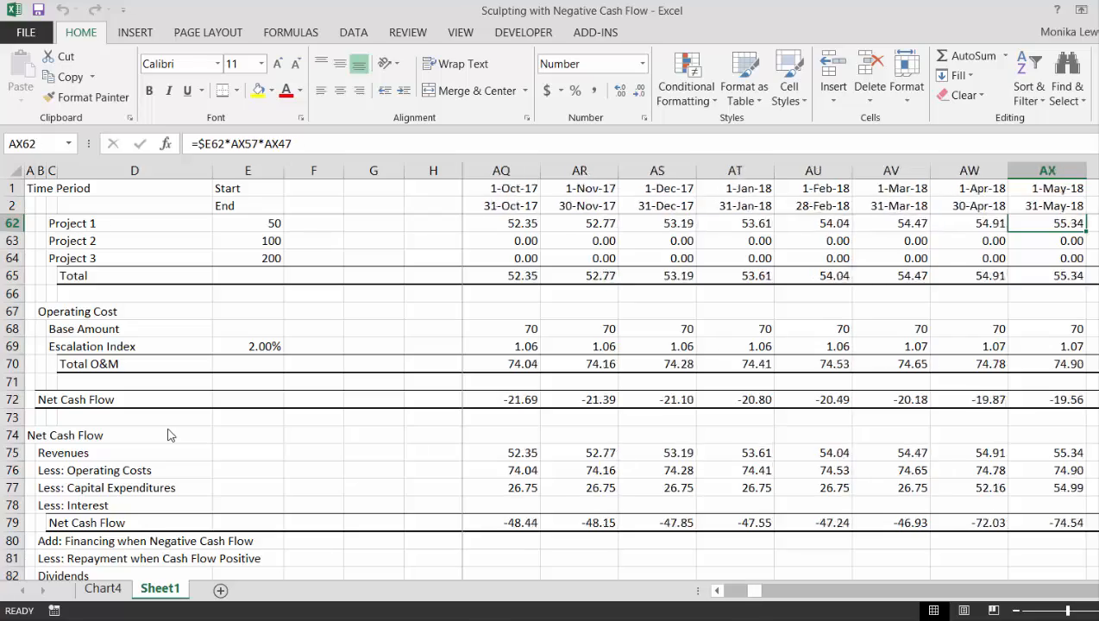
key("Right")
key("Right")
key("Right")
key("Right")
key("Right")
key("Right")
key("Right")
key("Right")
key("Right")
key("Right")
key("Right")
key("Right")
key("Right")
key("Right")
key("Right")
key("Right")
key("Right")
key("Right")
key("Right")
key("Right")
key("Left")
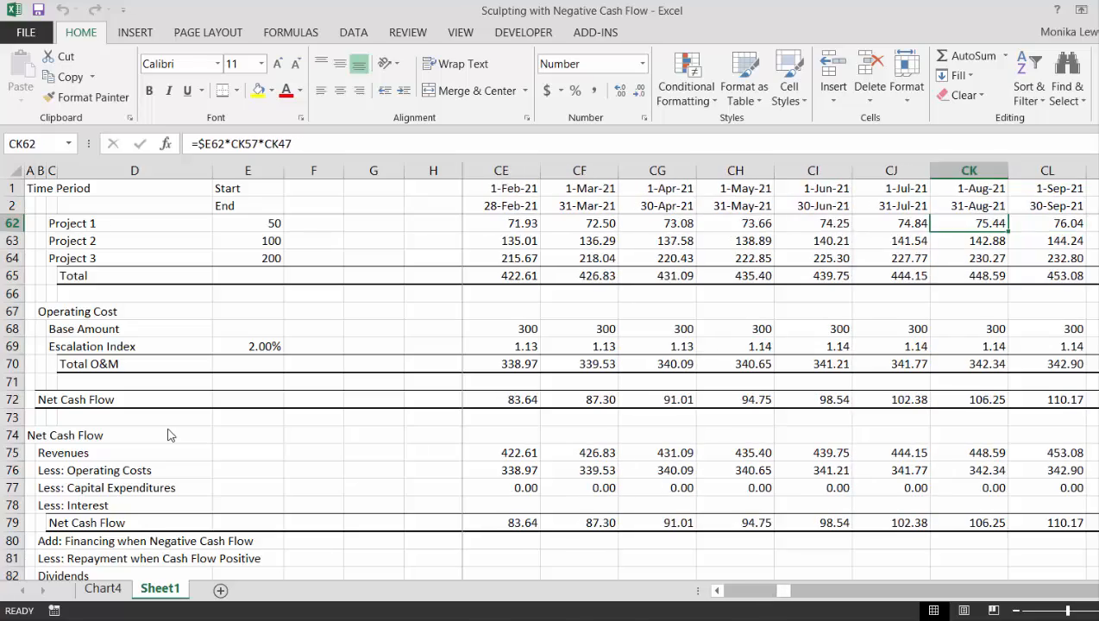
key("Left")
key("Left")
key("Left")
key("Left")
key("Left")
key("Left")
key("Left")
key("Left")
key("Left")
key("Left")
key("Left")
key("Left")
key("Left")
key("Left")
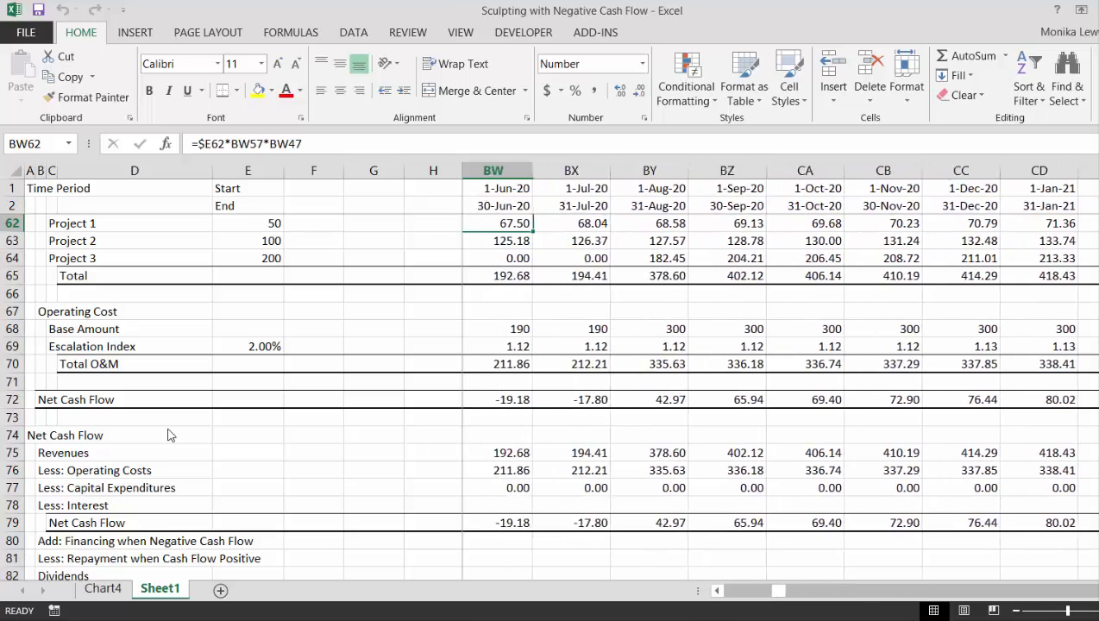
key("Left")
key("Right")
key("Right")
key("Right")
key("Right")
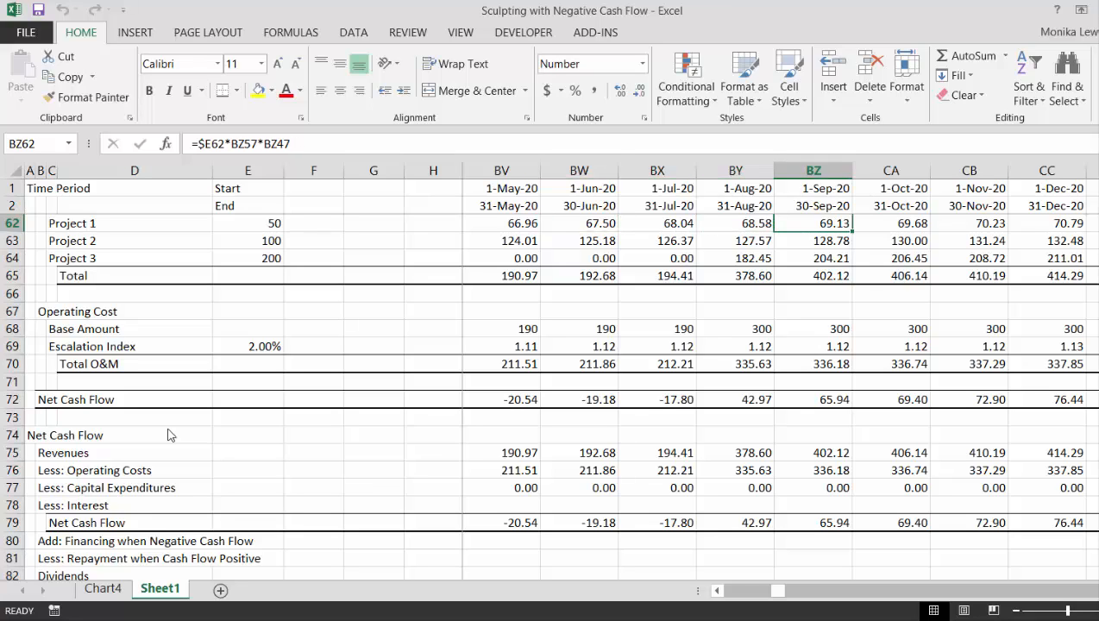
Set the Start of Repayment date in E26 to 1-Sep-20
key("Up")
key("Up")
key("Up")
key("Up")
key("Up")
key("Up")
key("Up")
key("Up")
key("Up")
key("Up")
key("Up")
key("Up")
key("Up")
key("Up")
key("Up")
key("Up")
key("Up")
key("Up")
key("Up")
key("Up")
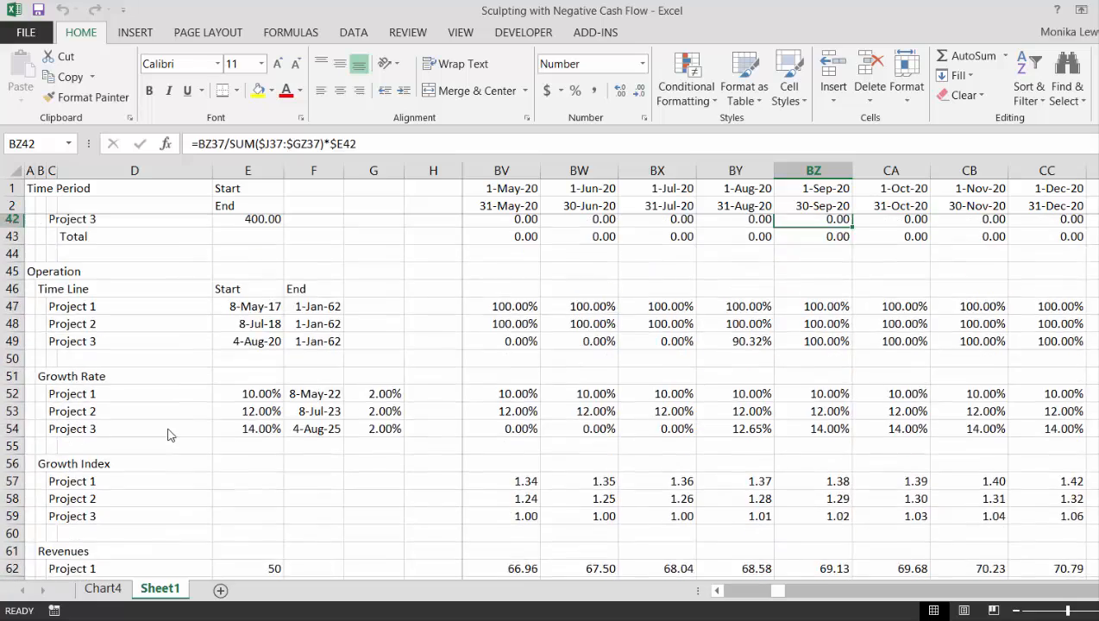
key("Down")
key("Down")
key("Down")
key("Down")
key("Down")
key("Down")
key("Down")
key("Down")
key("Down")
key("Down")
key("Down")
key("Down")
key("Down")
key("Down")
key("Down")
key("Down")
key("Down")
key("Down")
key("Down")
key("Down")
key("Down")
key("Down")
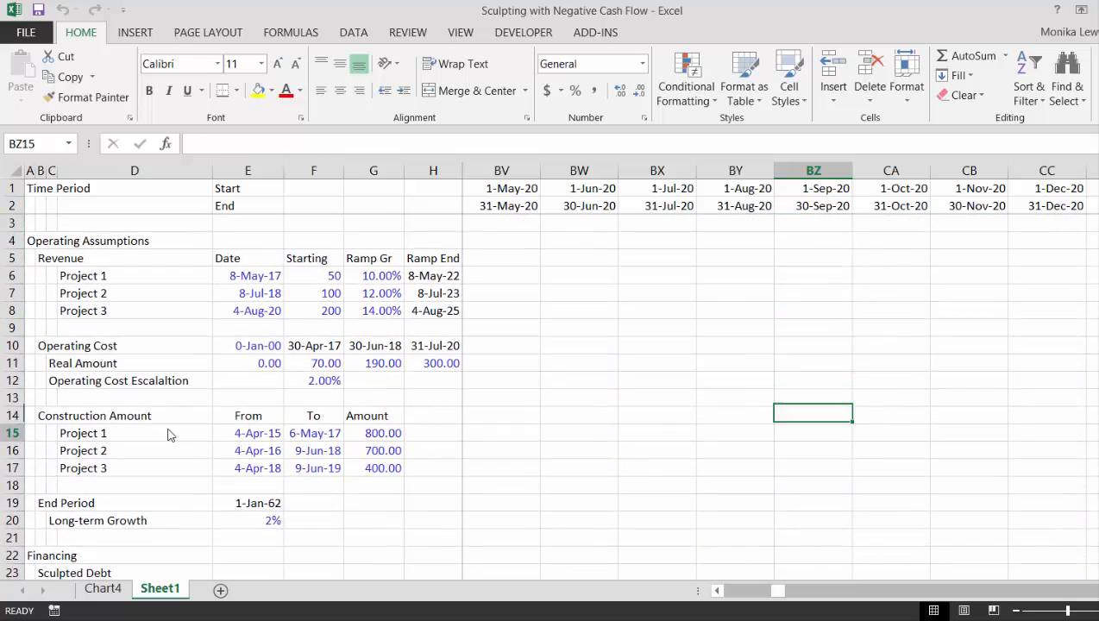
key("Left")
key("Left")
key("Left")
key("Left")
key("Left")
key("Left")
key("Left")
key("Left")
key("Left")
key("Left")
key("Left")
key("Left")
key("Left")
key("Left")
key("Left")
key("Left")
key("Left")
key("Left")
key("Left")
key("Left")
key("Left")
key("Left")
key("Left")
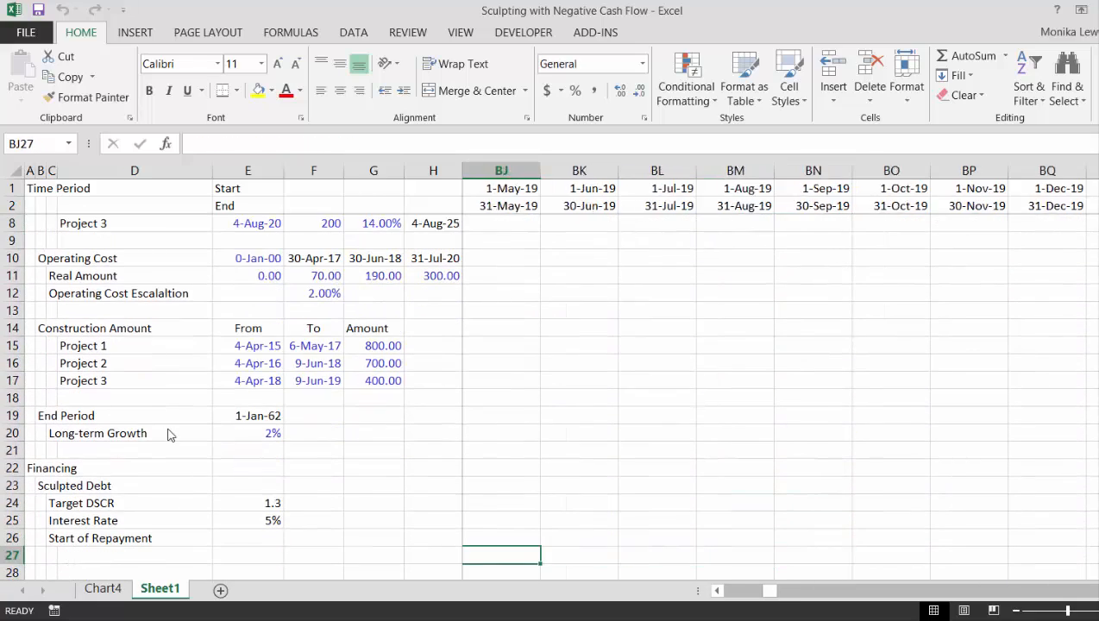
key("Left")
key("Left")
key("Left")
key("Left")
key("Left")
key("Left")
key("Left")
key("Left")
key("Left")
key("Left")
key("Left")
key("Left")
key("Left")
key("Left")
key("Left")
key("Left")
key("Left")
key("Left")
key("Left")
key("Left")
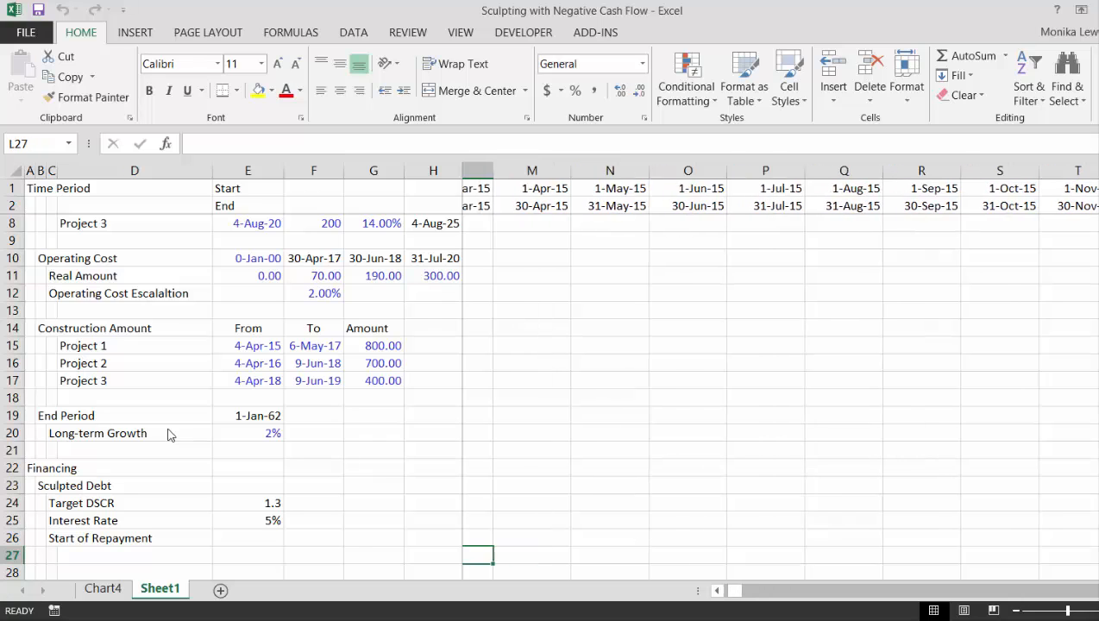
key("Up")
key("Up")
key("Right")
key("Down")
key("Right")
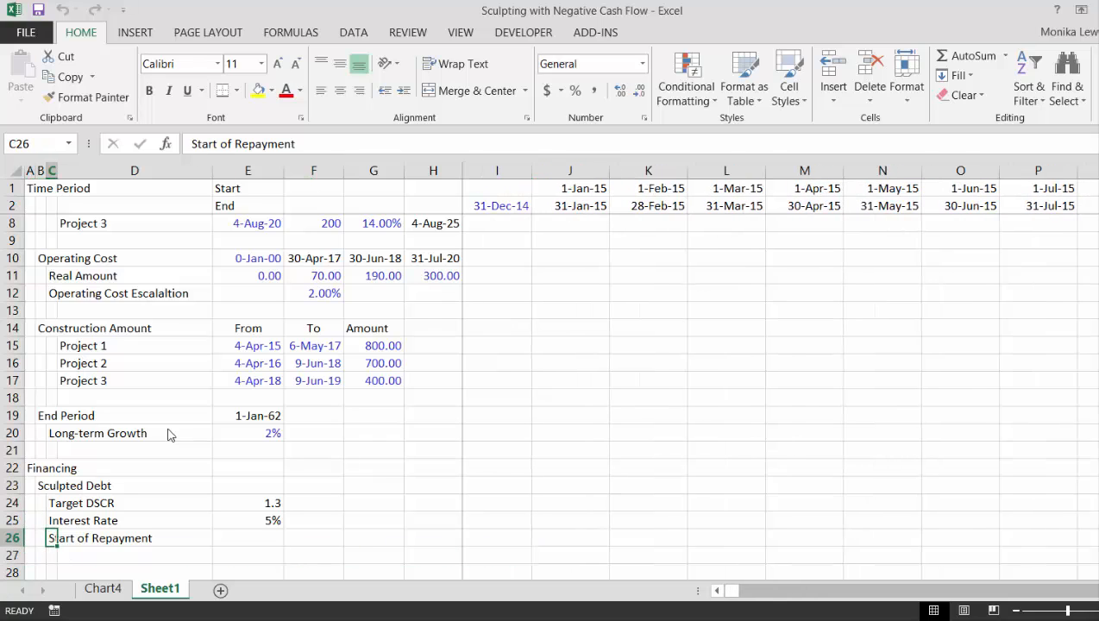
key("Right")
key("Right")
type("1-se")
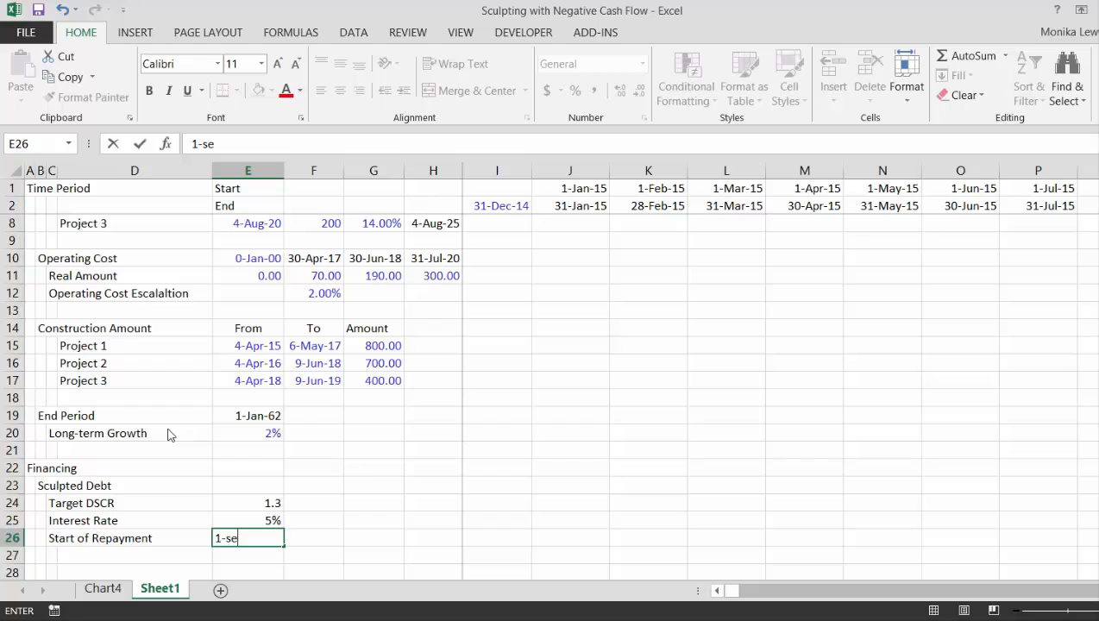
type("pt 2020")
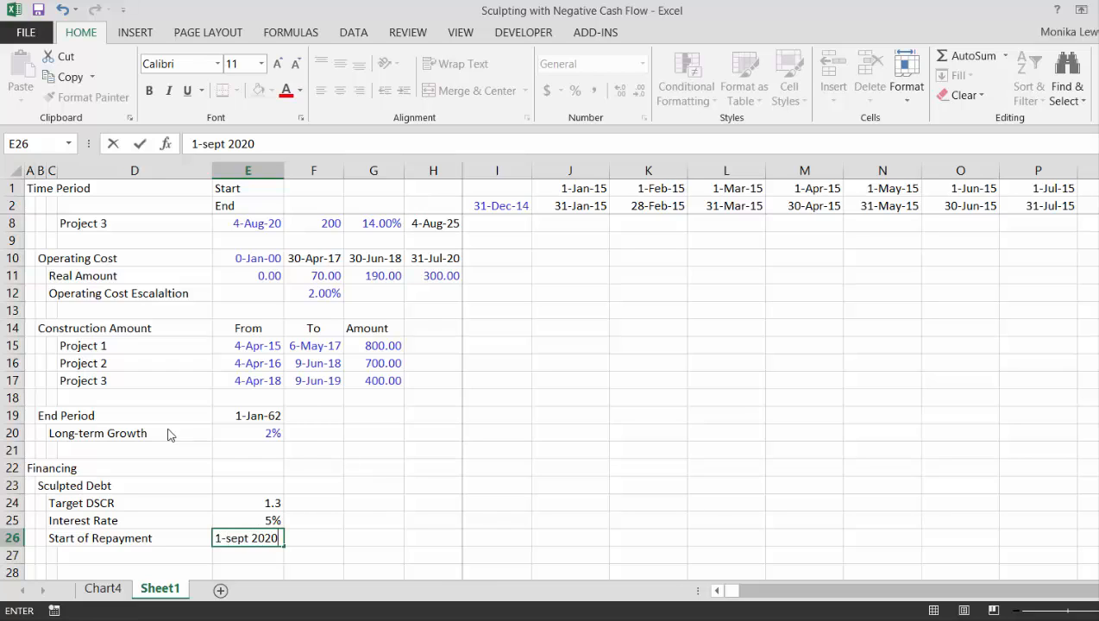
key("Return")
Label C27 as Tenor (yrs) under the Start of Repayment row in the Sculpted Debt assumptions
key("Left")
key("Left")
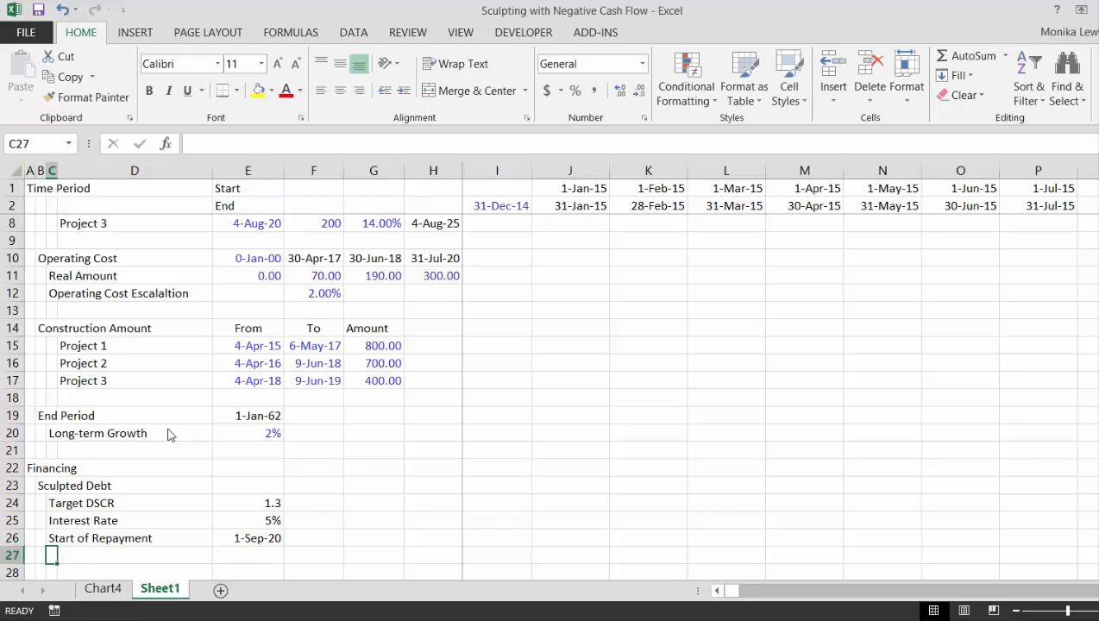
type("Tenor")
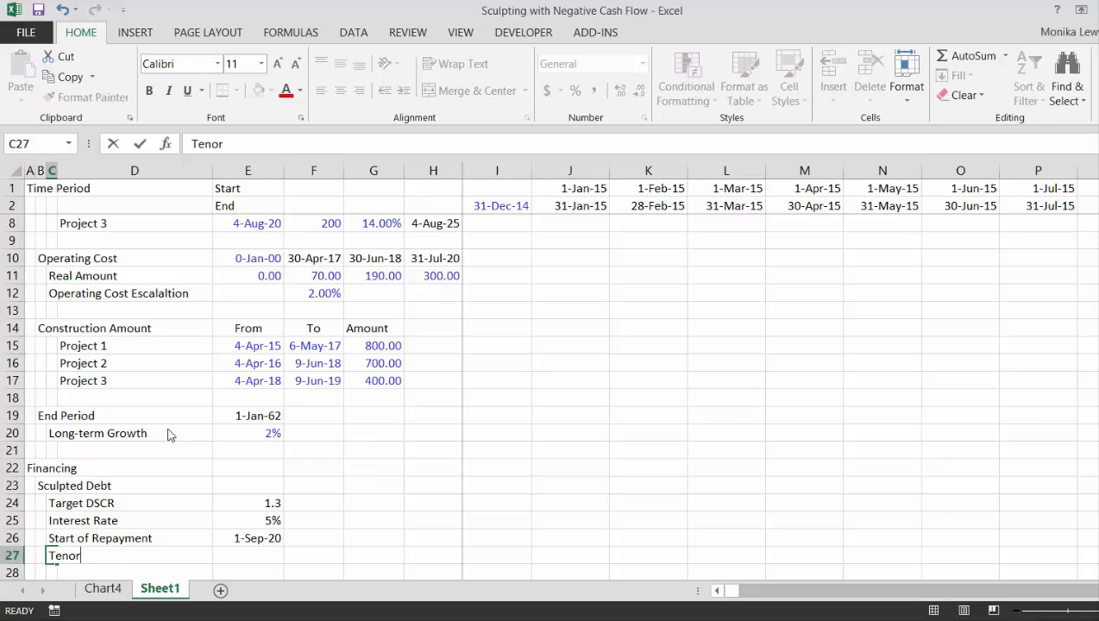
key("Return")
key("Up")
key("Right")
key("Right")
key("Left")
key("Left")
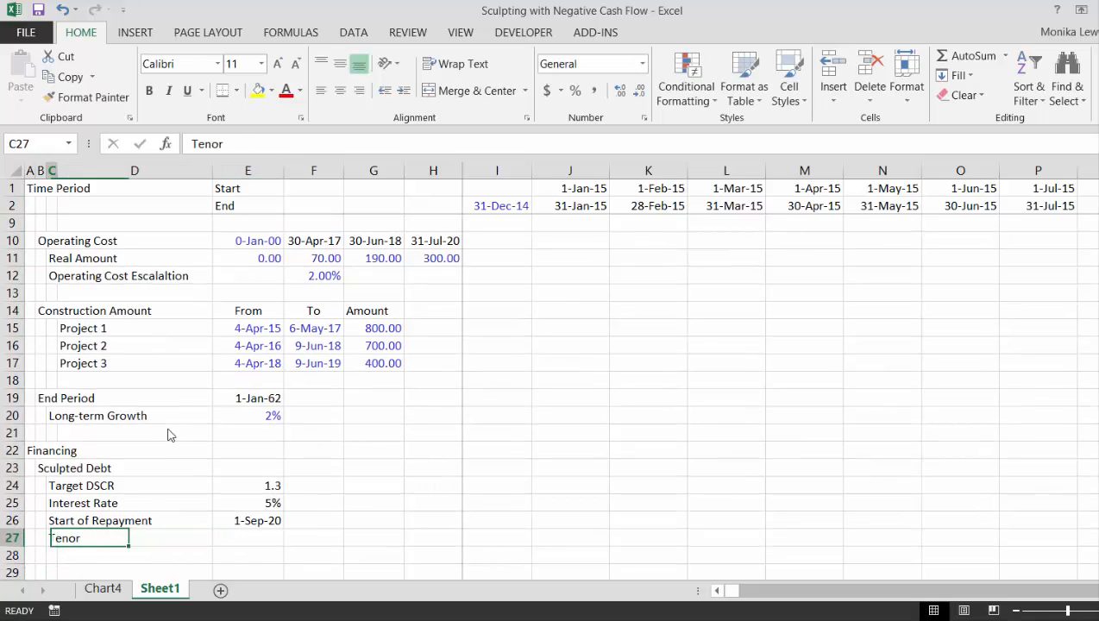
key("F2")
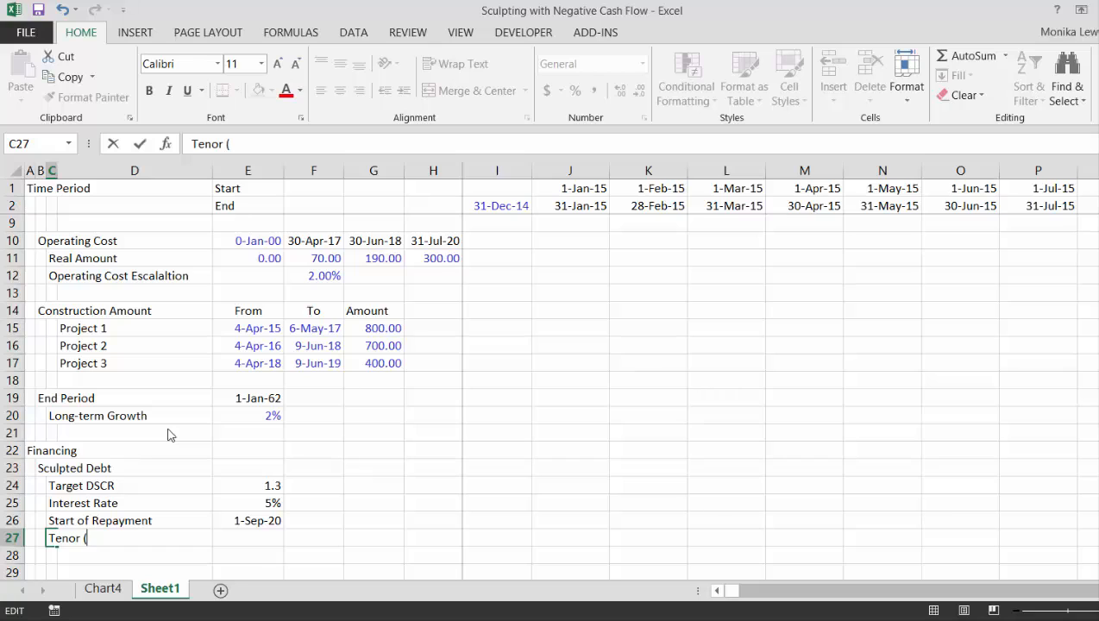
type("yrs)")
key("Return")
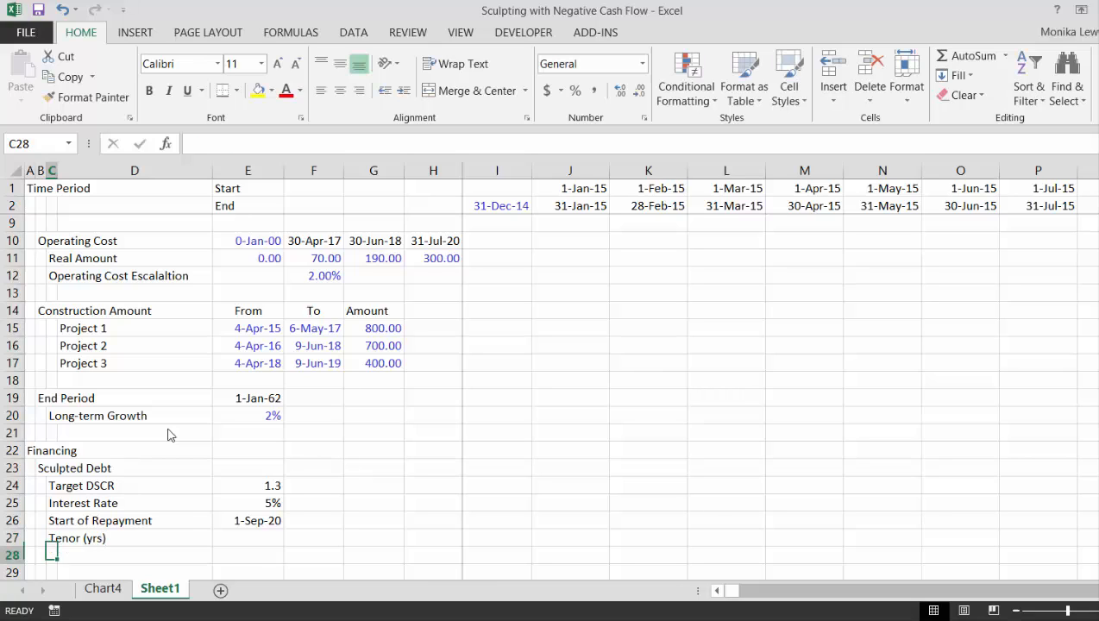
Set the debt tenor in E27 to 20 years
key("Up")
key("Right")
key("Right")
type("20")
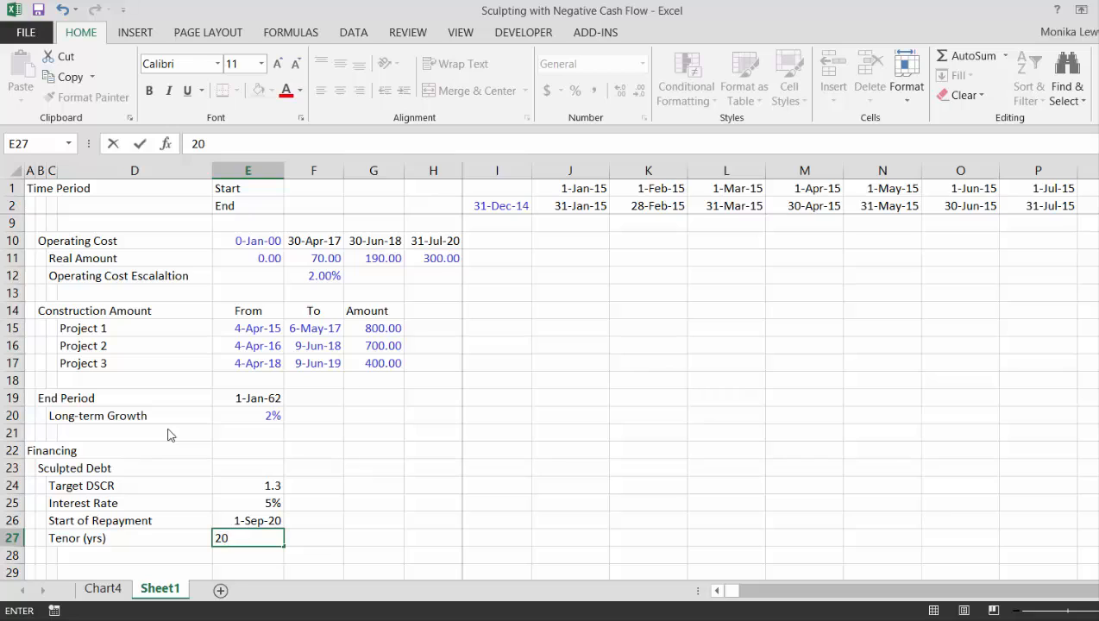
key("Return")
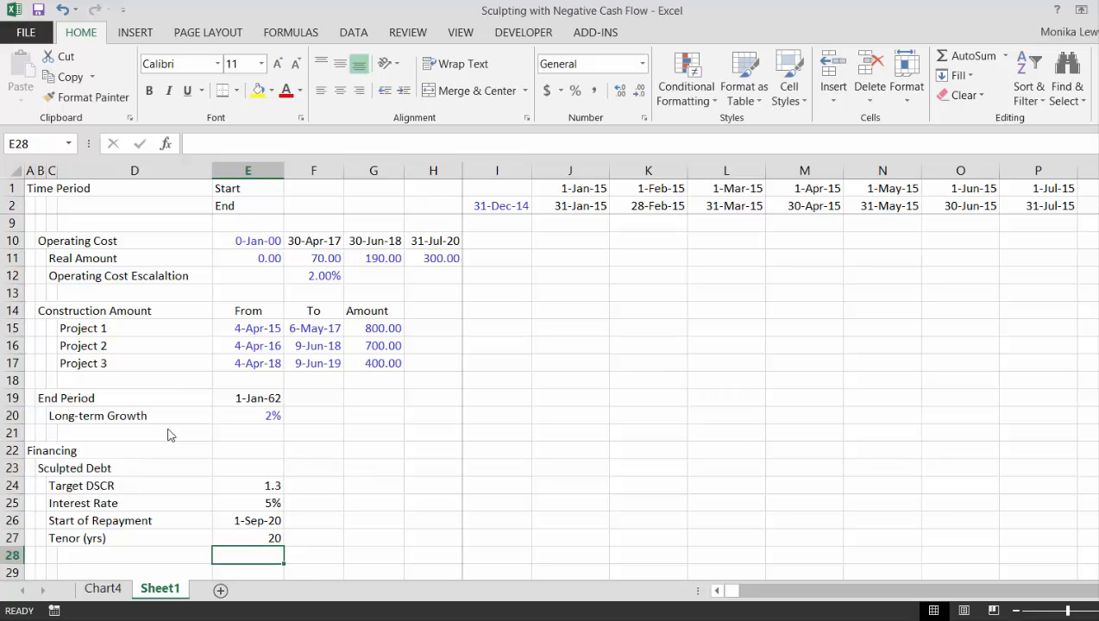
Label C28 as End of Debt Period below the tenor row
key("Left")
key("Left")
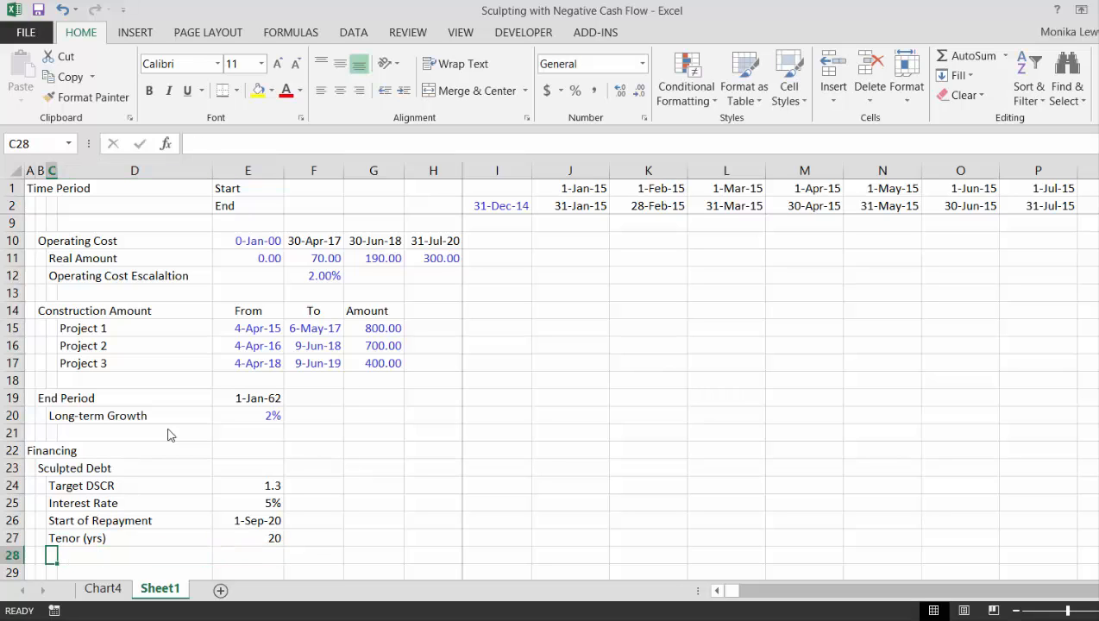
type("End")
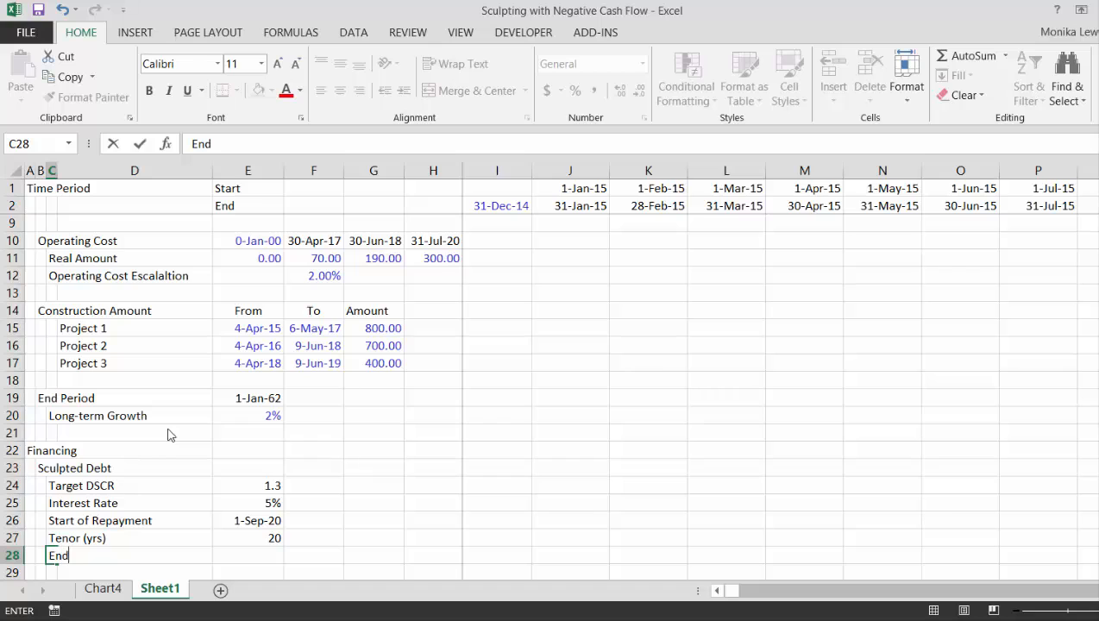
type(" of Debt Period")
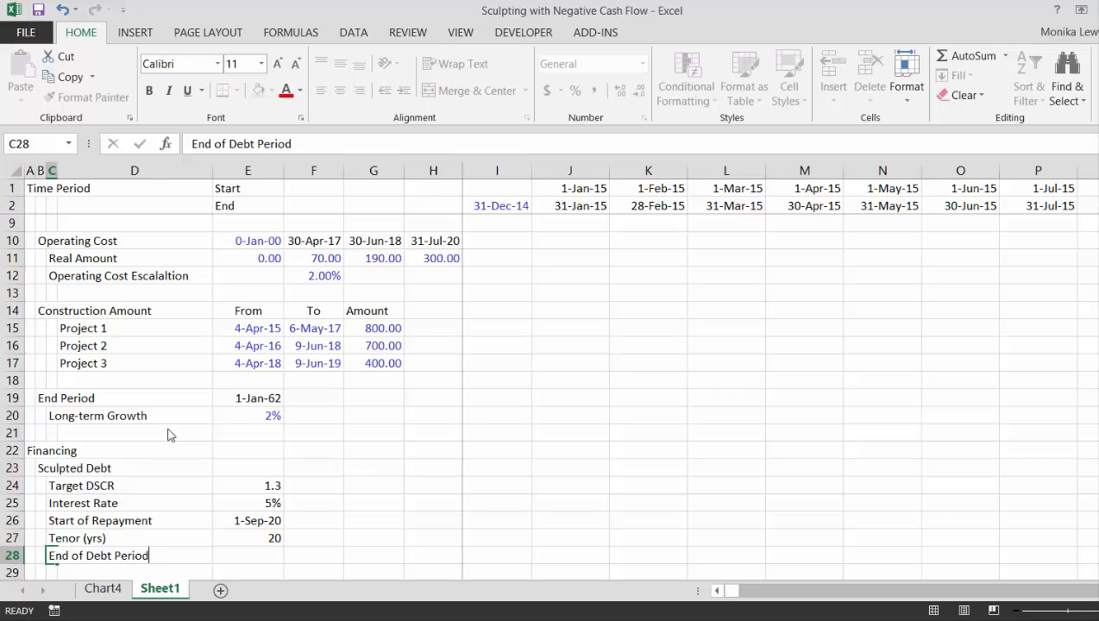
key("Return")
Calculate the End of Debt Period in E28 with =EDATE(E26,E27*12) and format the result as a date
key("Up")
key("Right")
key("Right")
type("=ed")
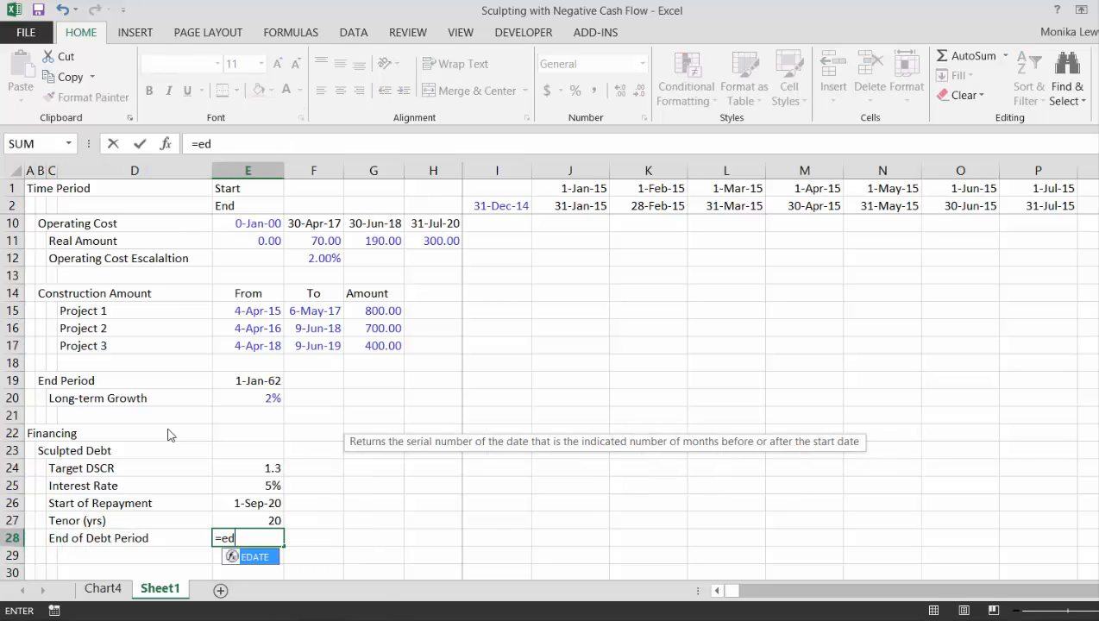
key("Tab")
key("Up")
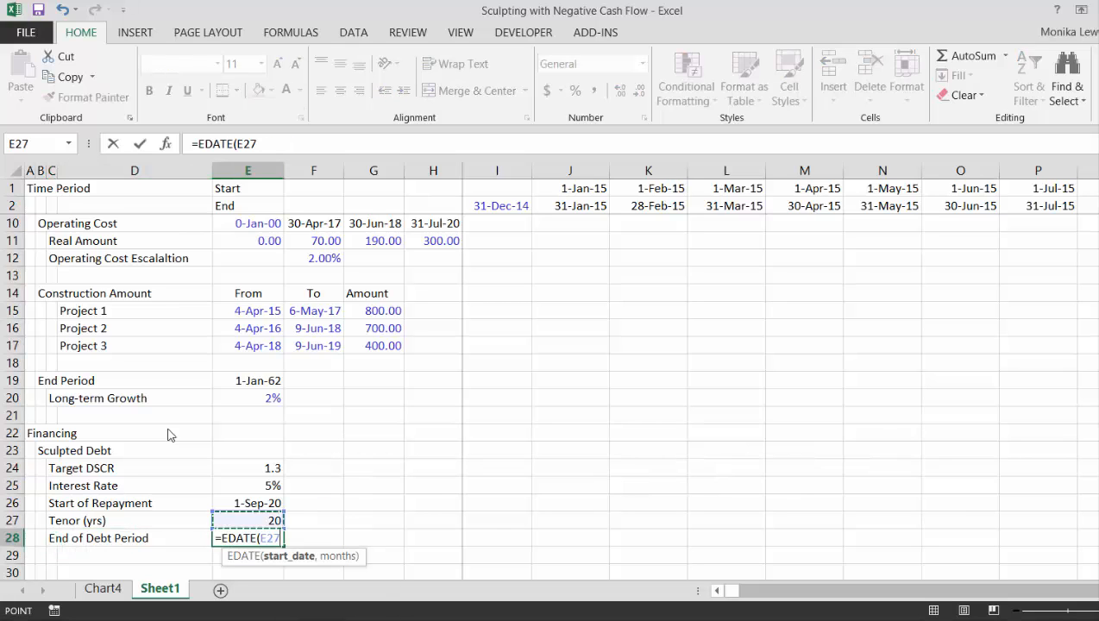
key("Up")
type(",")
key("Up")
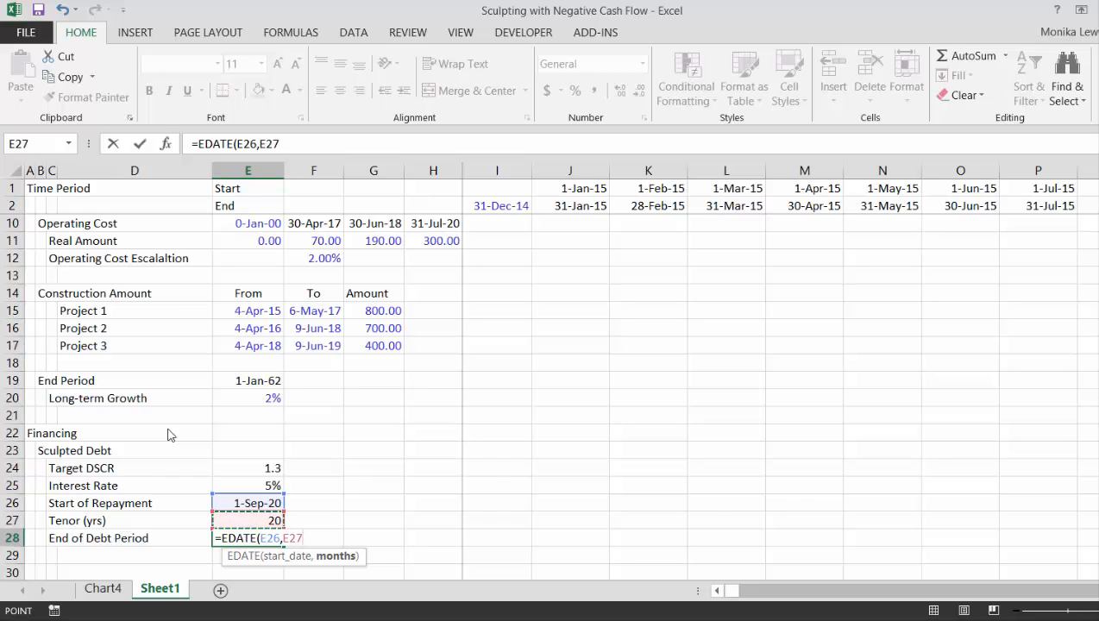
type("*12")
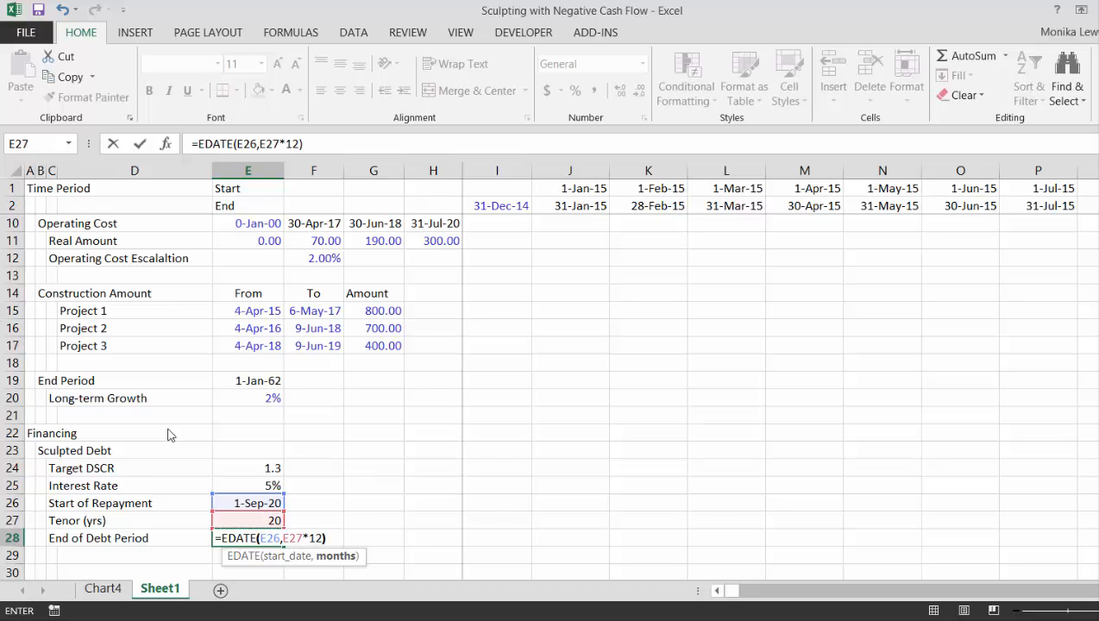
type(")")
key("Return")
key("Up")
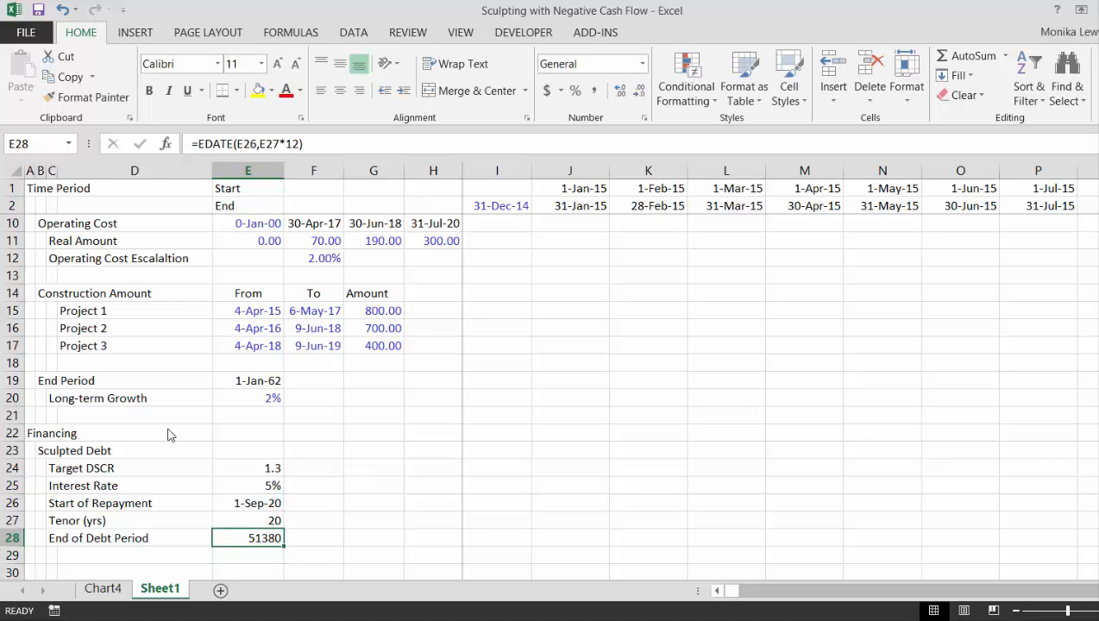
key("ctrl+shift+3")
key("Up")
key("Up")
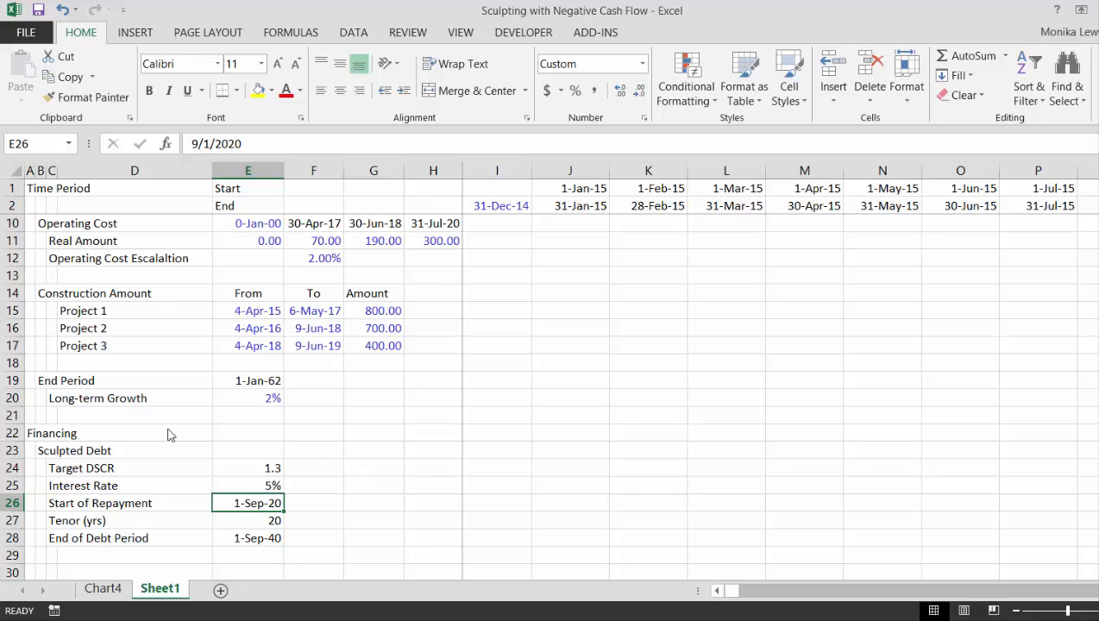
Label C30 as Bond Issue Date, leaving row 29 blank below the End of Debt Period
key("Down")
key("Down")
key("Down")
key("Down")
key("Down")
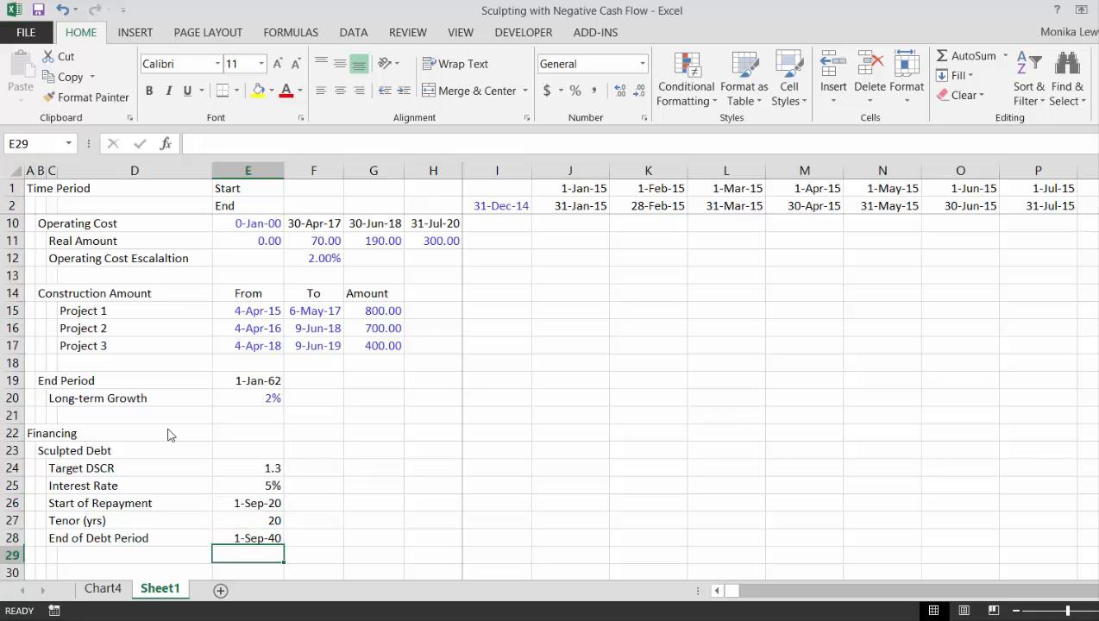
key("Up")
key("Left")
key("Left")
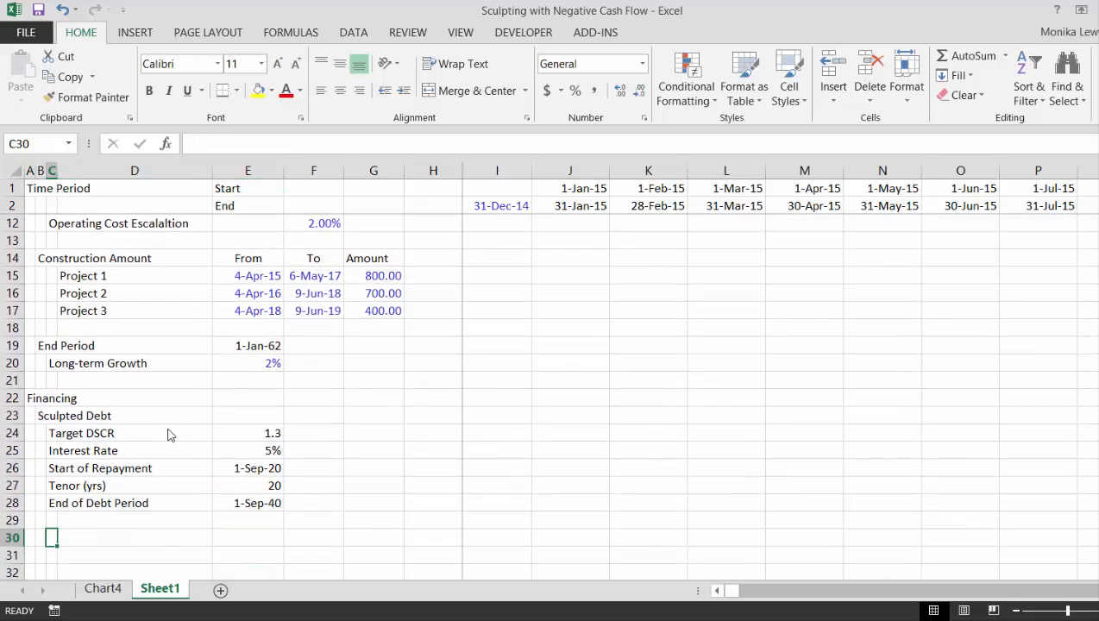
type("Bond")
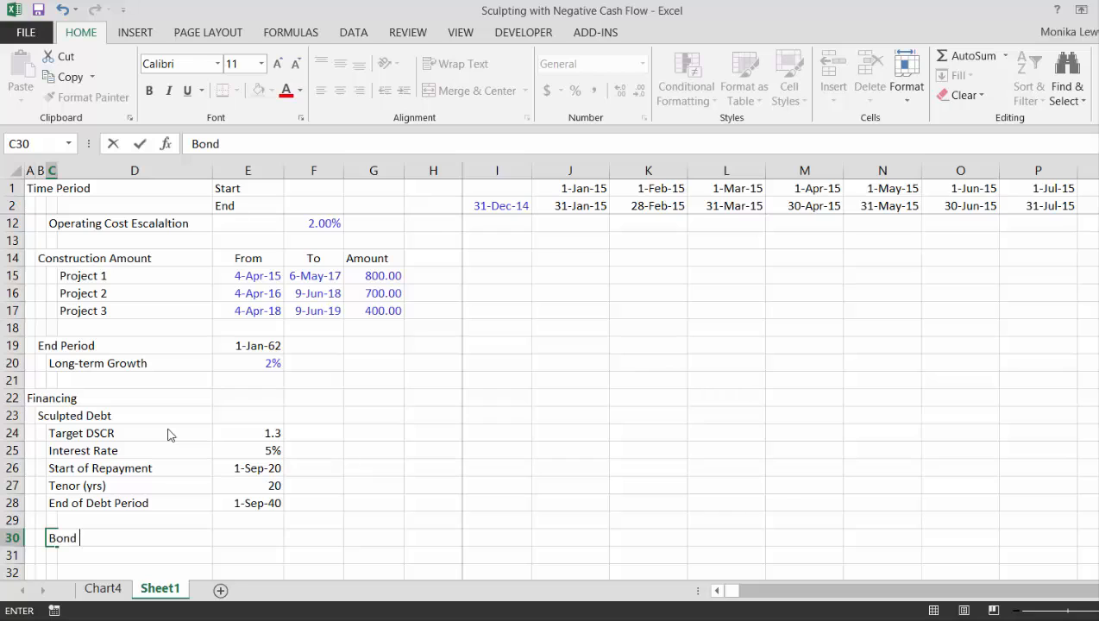
type(" Issue Date")
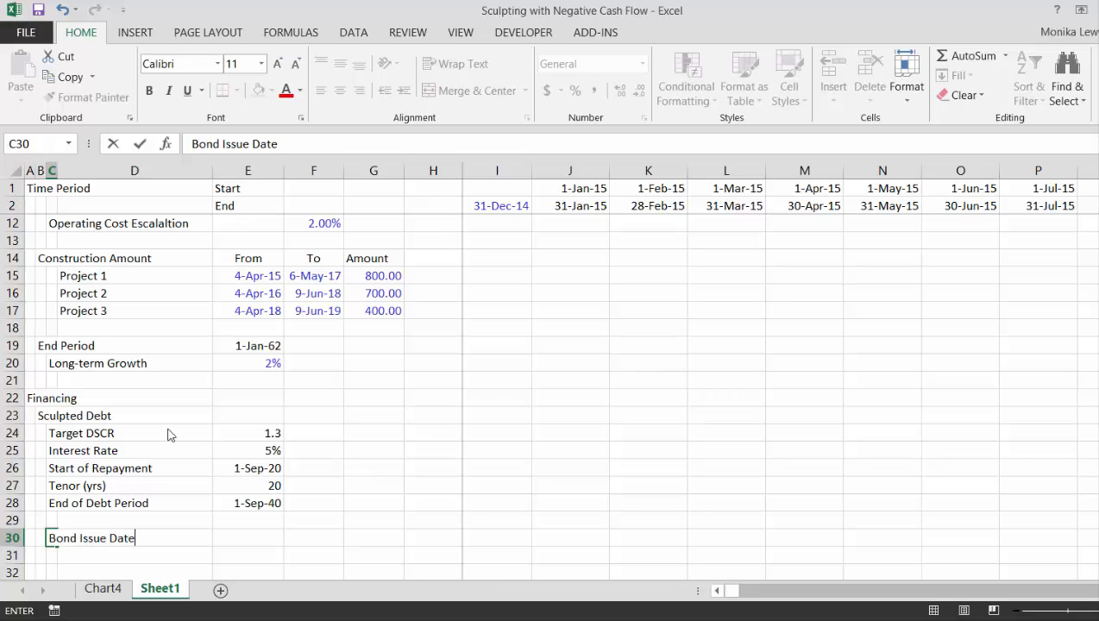
key("Return")
Review the revenue and construction dates of the three projects in the operating assumptions as a reference for the bond issue date
key("Up")
key("Right")
key("Right")
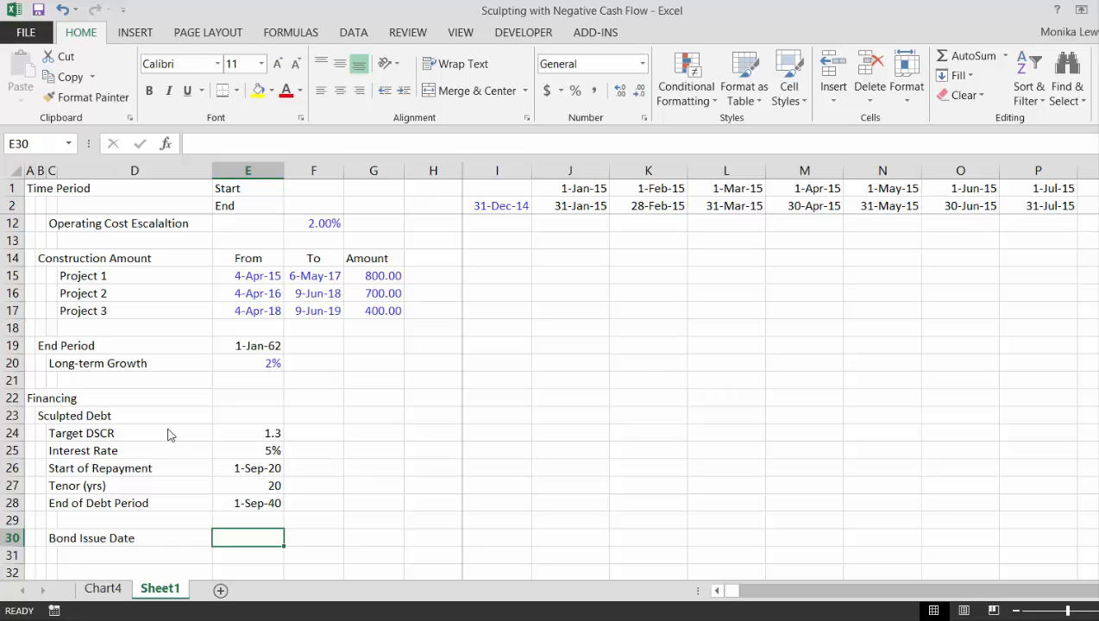
key("Up")
key("Up")
key("Up")
key("Up")
key("Up")
key("Up")
key("Up")
key("Up")
key("Up")
key("Up")
key("Up")
key("Up")
key("Up")
key("Up")
key("Up")
key("Up")
key("Up")
key("Up")
key("Up")
key("Up")
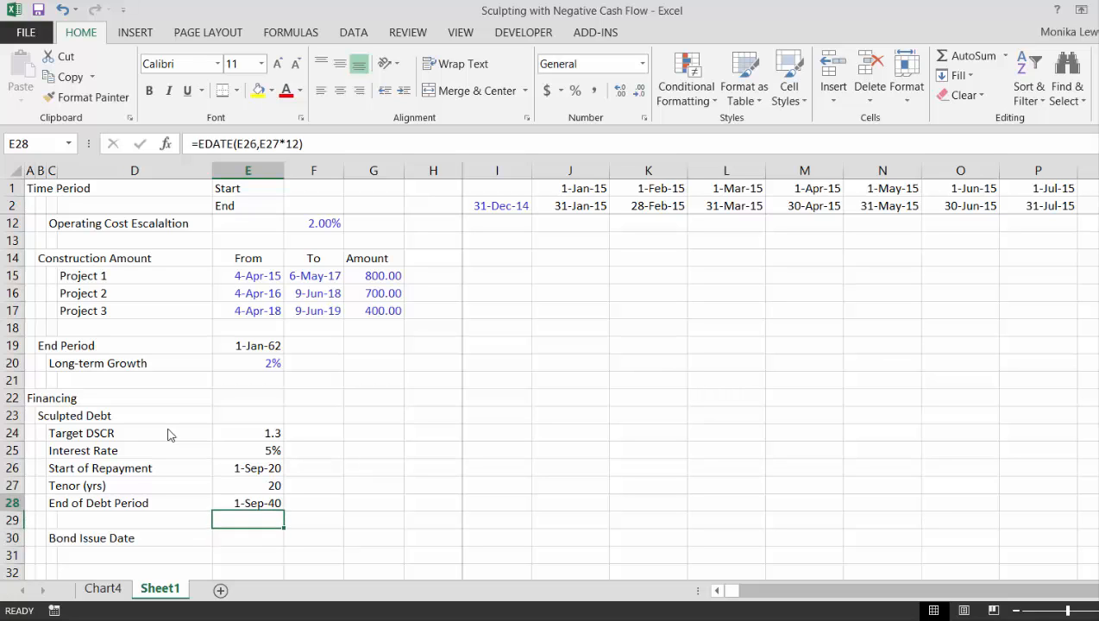
key("Up")
key("Down")
key("Down")
key("Down")
key("Down")
key("Down")
key("Down")
key("Down")
key("Down")
key("Down")
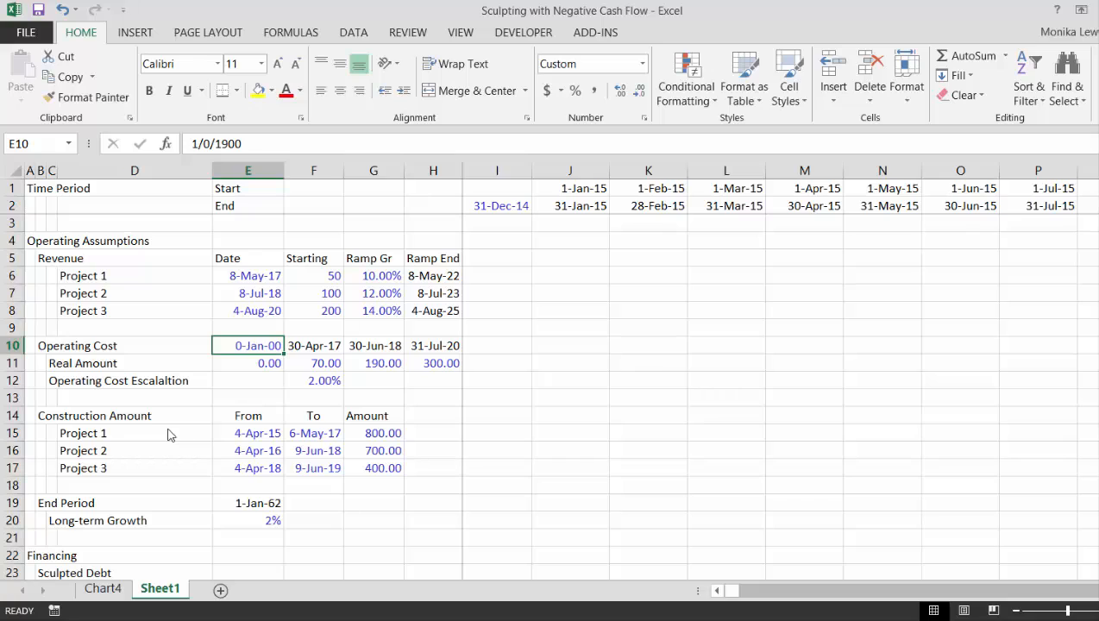
key("Down")
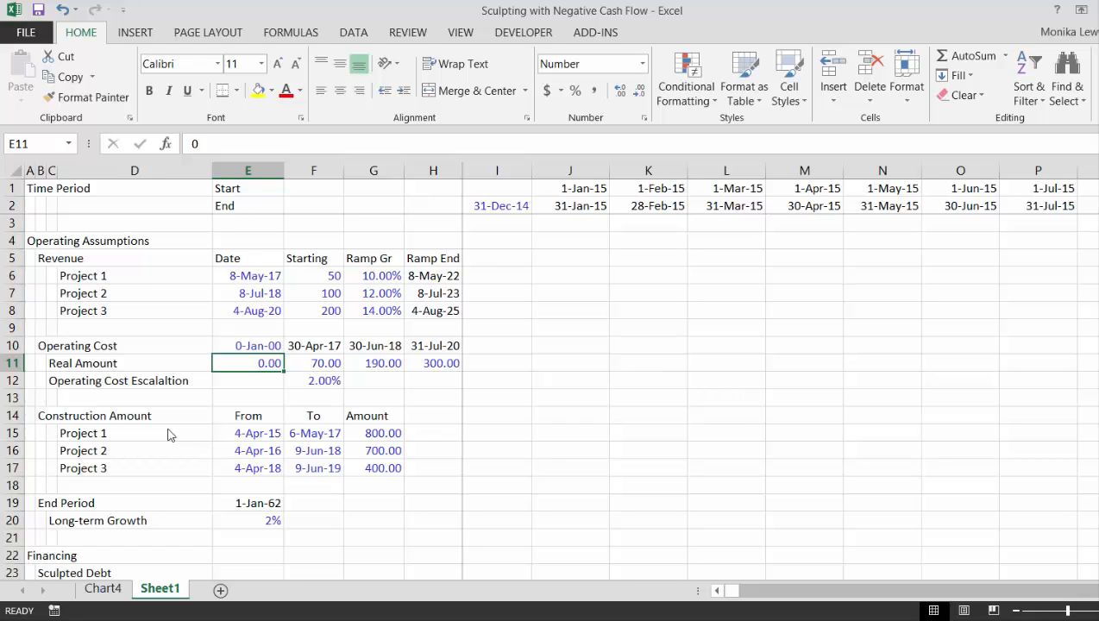
key("Up")
key("Up")
key("Up")
key("Up")
key("Down")
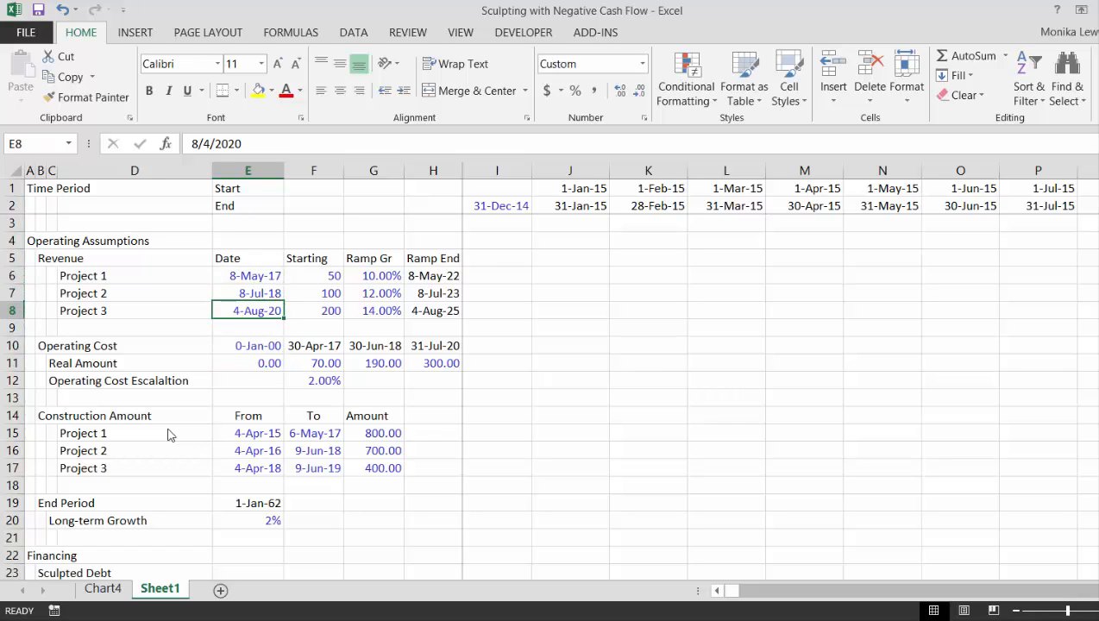
key("Down")
key("Down")
key("Down")
key("Down")
key("Down")
key("Down")
key("Down")
key("Down")
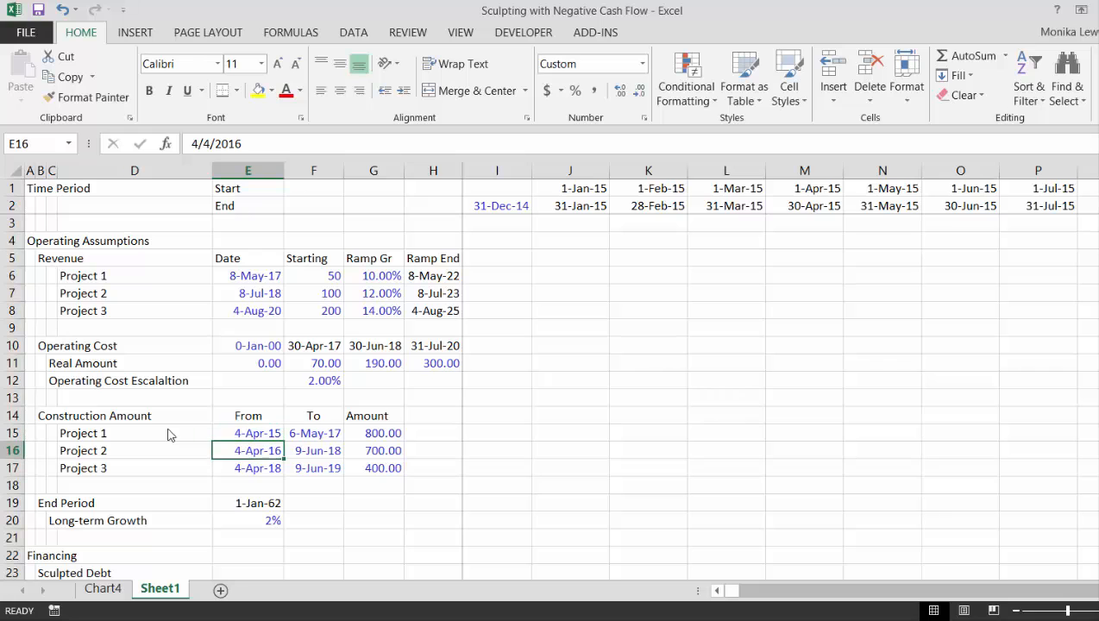
key("Down")
key("Down")
key("Down")
key("Down")
key("Down")
key("Down")
key("Down")
key("Down")
key("Down")
key("Down")
key("Down")
key("Down")
key("Down")
key("Down")
key("Down")
key("Down")
key("Down")
key("Down")
key("Down")
key("Down")
key("Up")
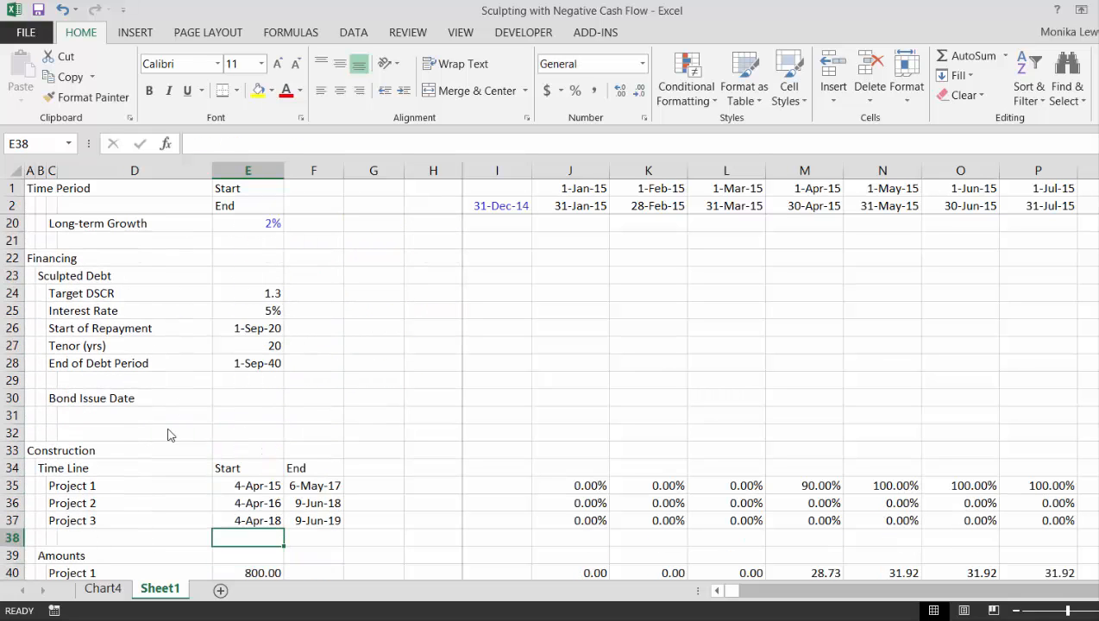
Set the Bond Issue Date in E30 to 1/1/2016 and apply the day-month-year date format
key("Up")
key("Up")
key("Up")
key("Up")
key("Up")
key("Up")
key("Up")
key("Up")
type("1")
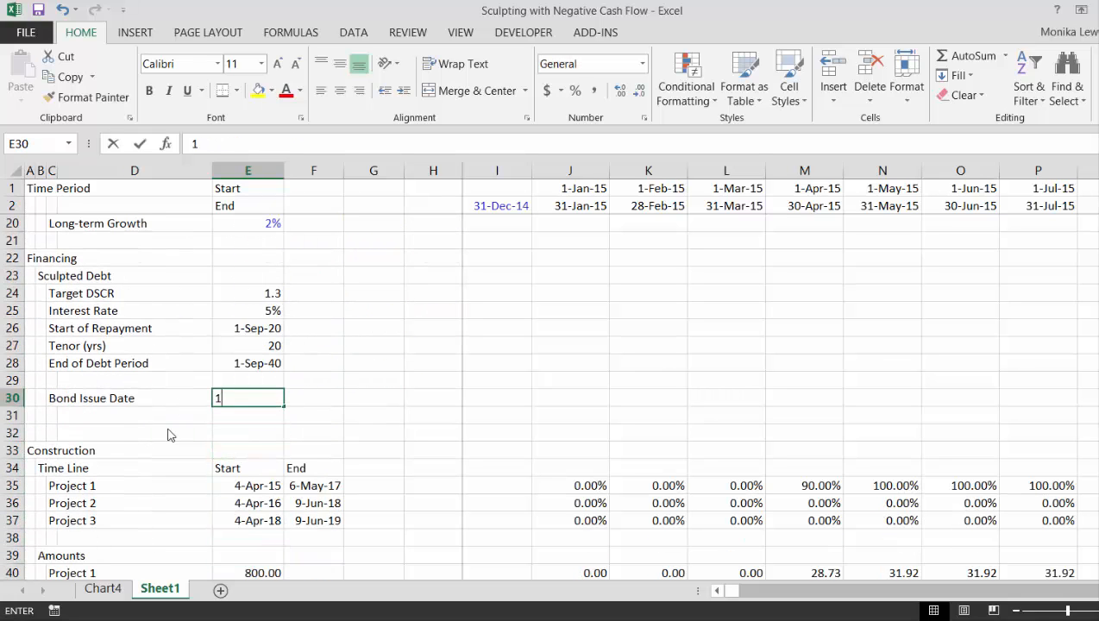
type("/1/16")
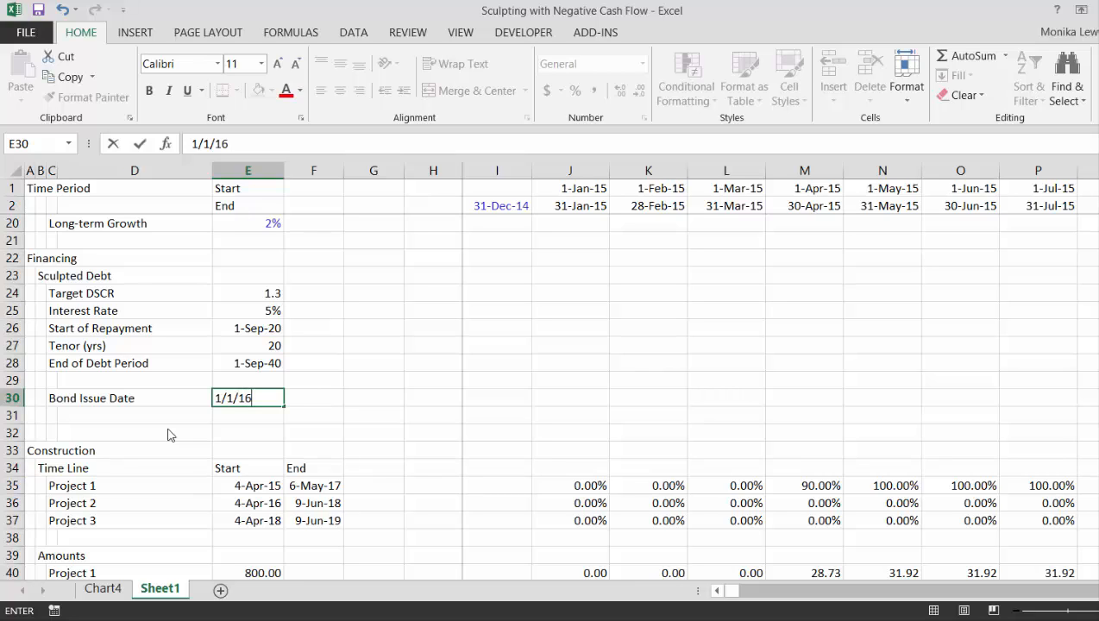
key("Return")
key("Up")
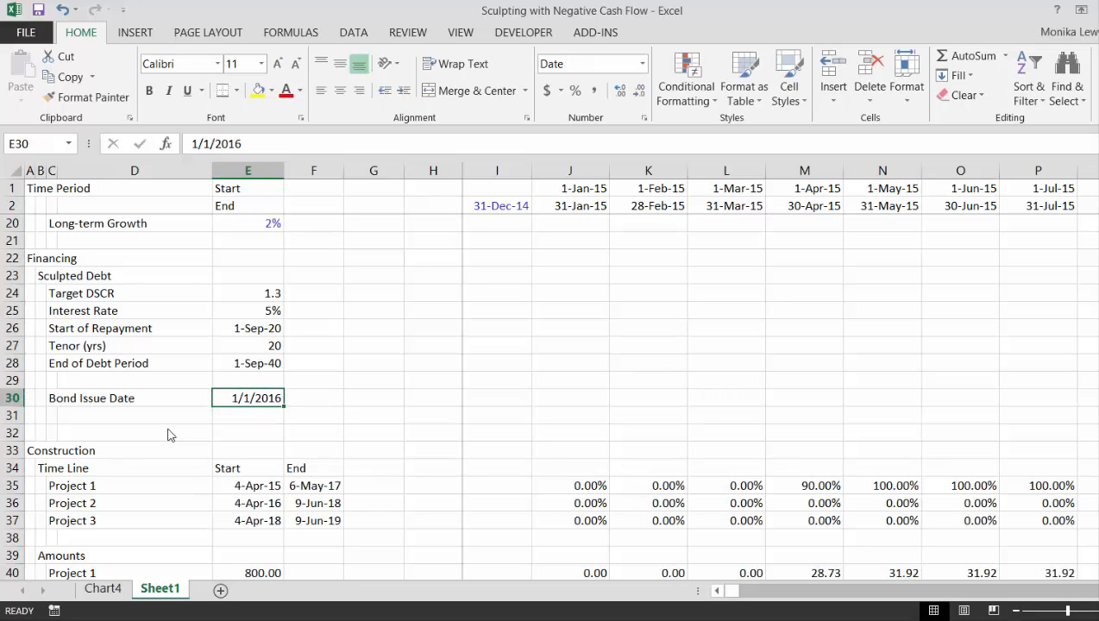
key("ctrl+shift+3")
Look through the Construction, Operation, Net Cash Flow and Project Financing sections down to the Debt Balance rows
key("Down")
key("Down")
key("Down")
key("Down")
key("Down")
key("Down")
key("Down")
key("Down")
key("Down")
key("Down")
key("Down")
key("Down")
key("Down")
key("Down")
key("Down")
key("Down")
key("Down")
key("Down")
key("Down")
key("Down")
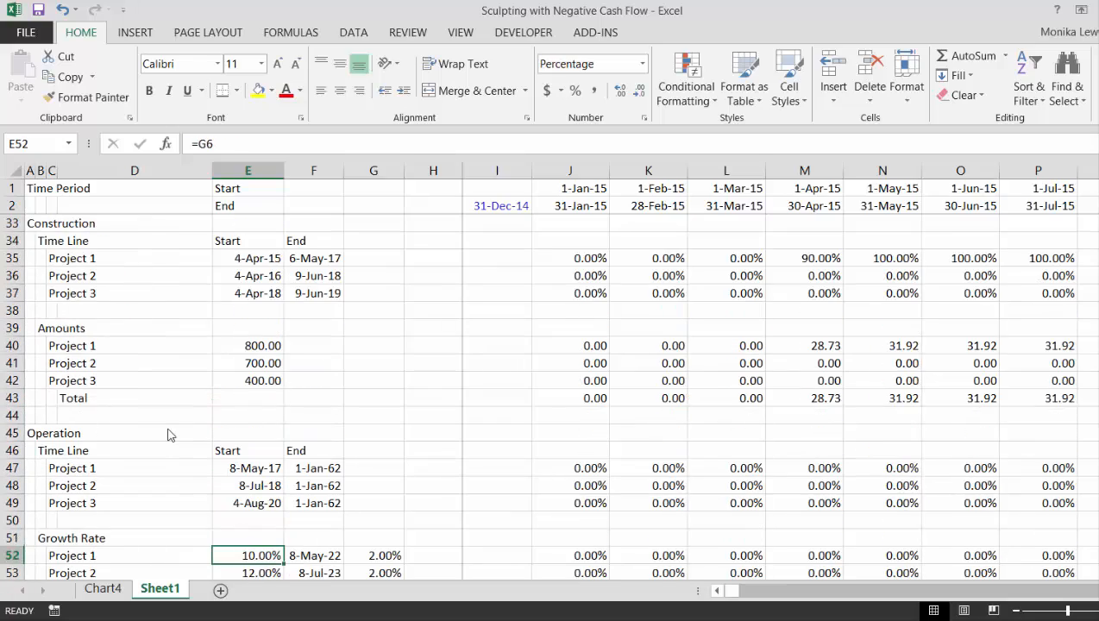
key("Down")
key("Down")
key("Down")
key("Down")
key("Down")
key("Down")
key("Down")
key("Down")
key("Down")
key("Down")
key("Down")
key("Down")
key("Down")
key("Down")
key("Down")
key("Down")
key("Down")
key("Down")
key("Down")
key("Down")
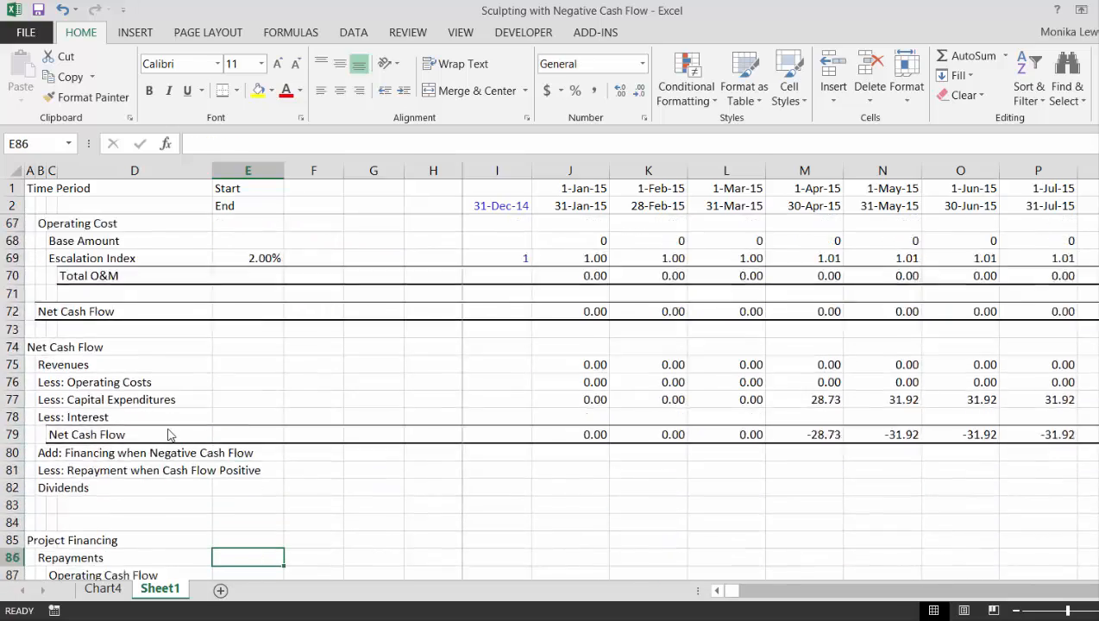
key("Up")
key("Up")
key("Up")
key("Up")
key("Up")
key("Up")
key("Up")
key("Up")
key("Up")
key("Up")
key("Up")
key("Up")
key("Up")
key("Up")
key("Up")
key("Up")
key("Up")
key("Up")
key("Up")
key("Up")
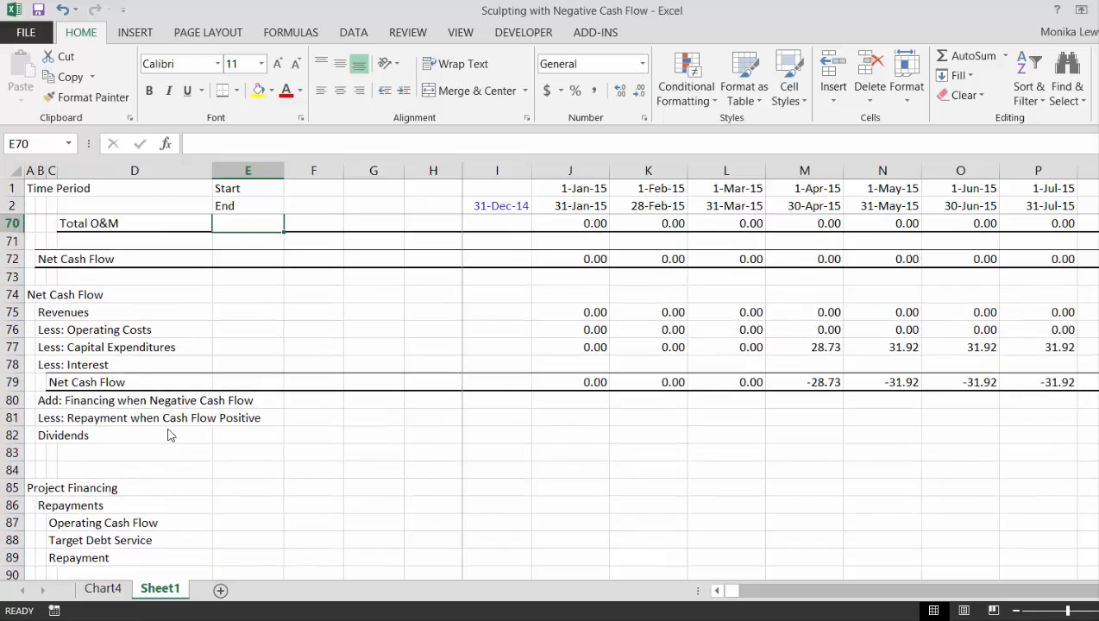
key("Down")
key("Down")
key("Down")
key("Down")
key("Down")
key("Down")
key("Down")
key("Down")
key("Down")
key("Down")
key("Down")
key("Down")
key("Down")
key("Down")
key("Down")
key("Down")
key("Down")
key("Down")
key("Down")
key("Down")
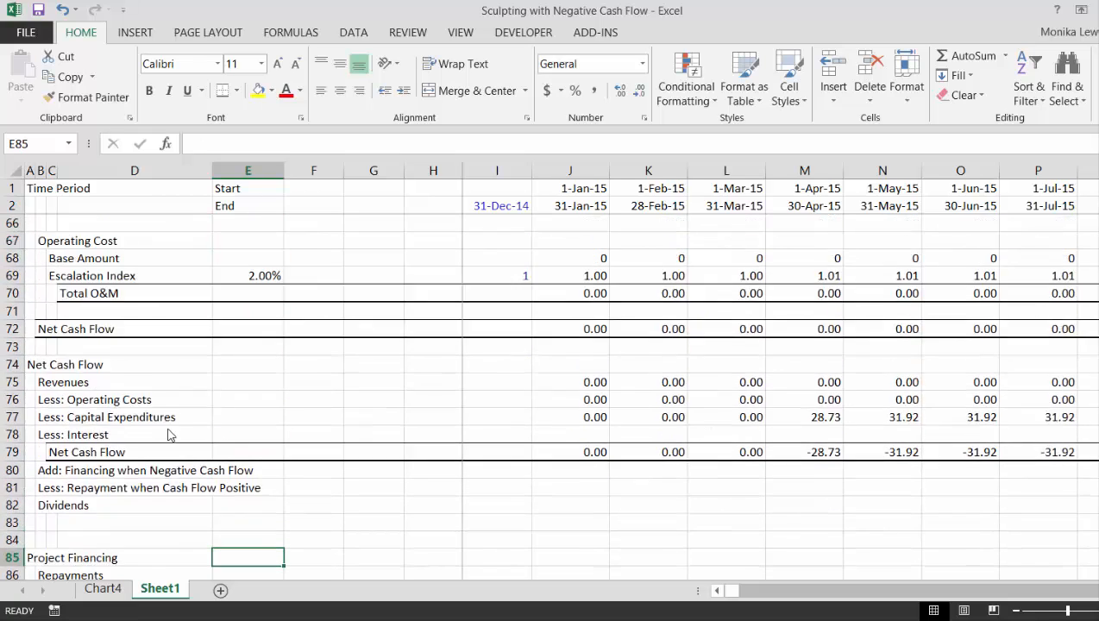
key("Up")
key("Up")
key("Up")
key("Up")
key("Up")
key("Left")
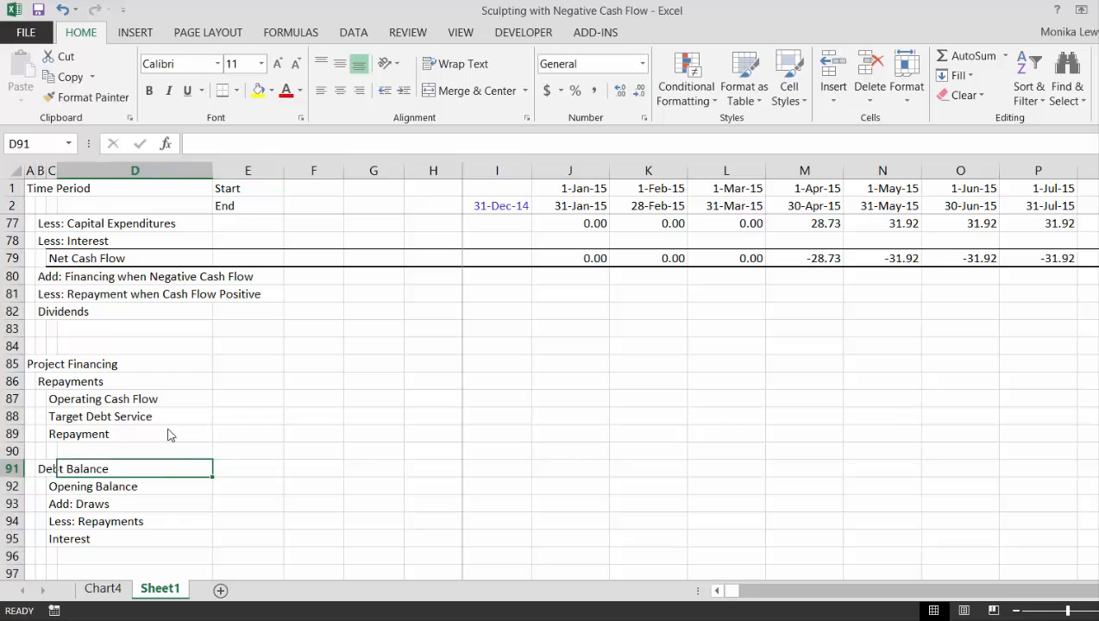
Insert two blank rows above Operating Cash Flow in the Repayments section of Project Financing
key("Left")
key("Up")
key("Up")
key("Up")
key("Up")
key("Right")
key("Right")
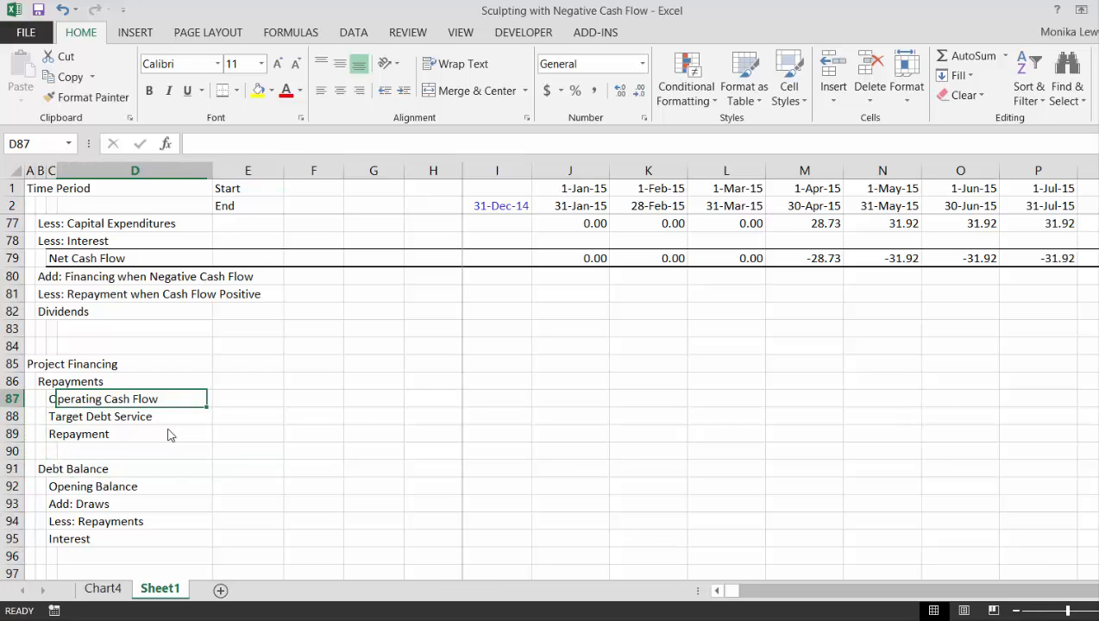
key("Right")
key("Left")
key("Left")
key("Left")
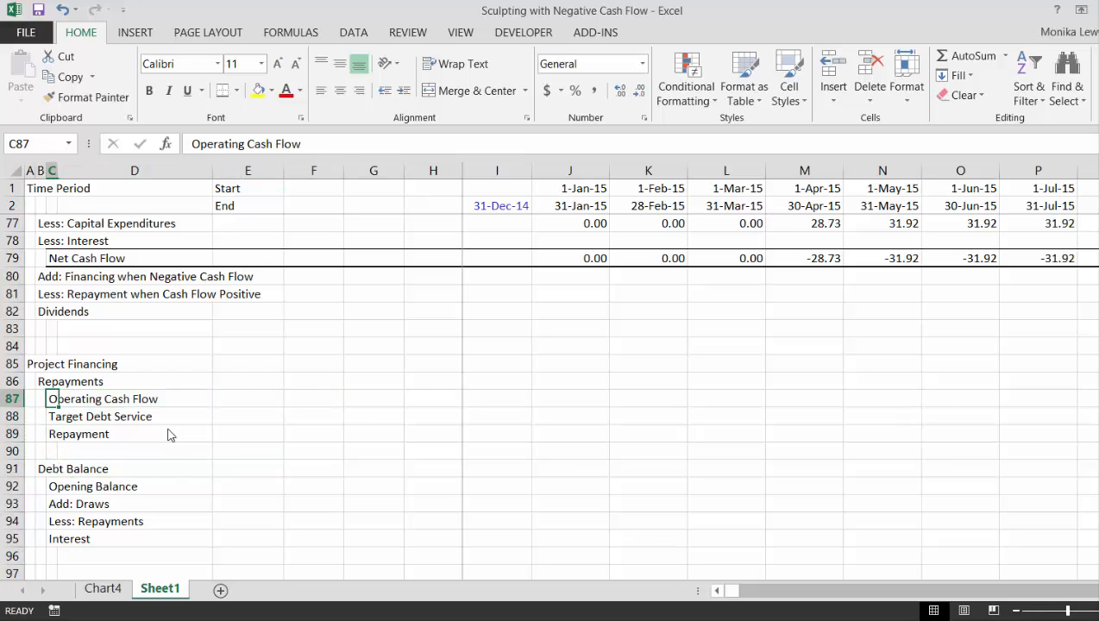
key("Down")
key("Up")
key("shift+space")
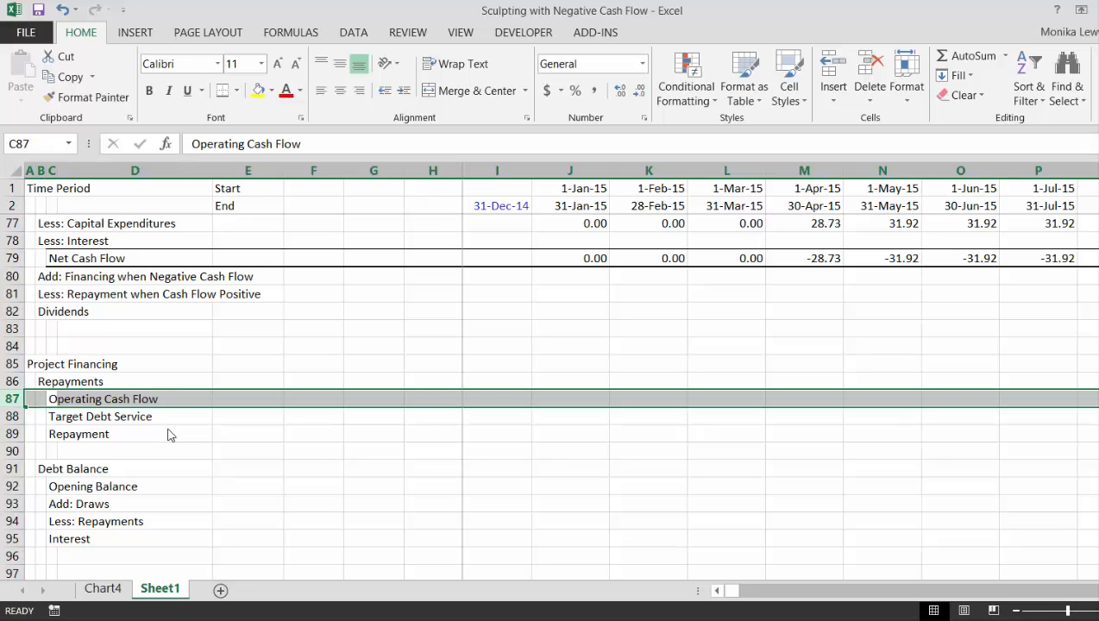
key("ctrl+shift+plus")
key("ctrl+shift+plus")
Label C87 as Debt Repayment Switch under the Repayments heading
key("Right")
key("Left")
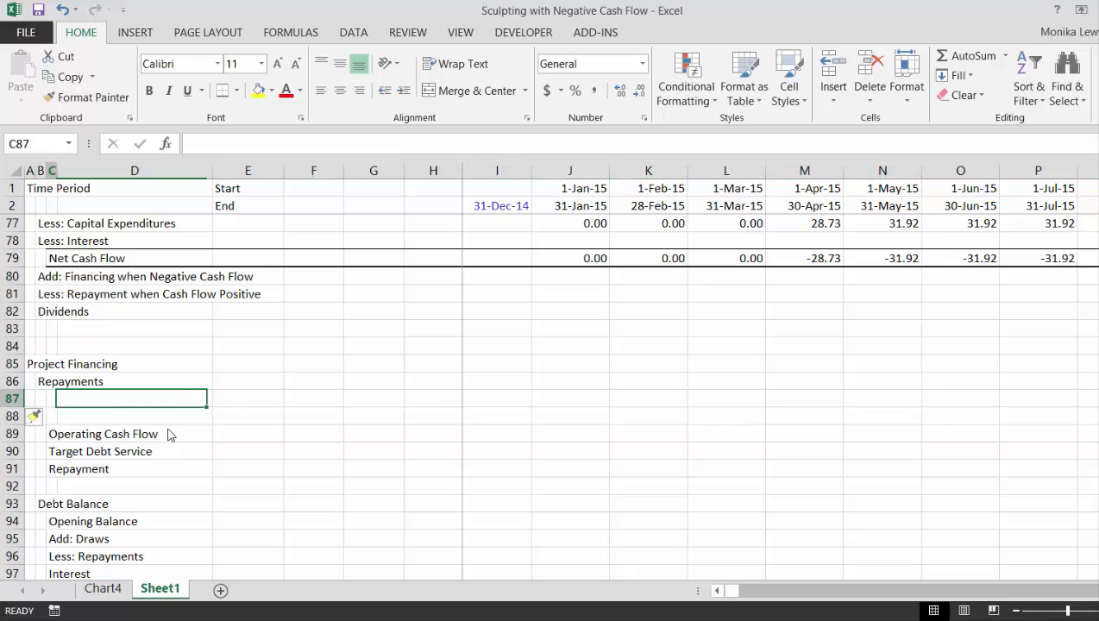
type("De")
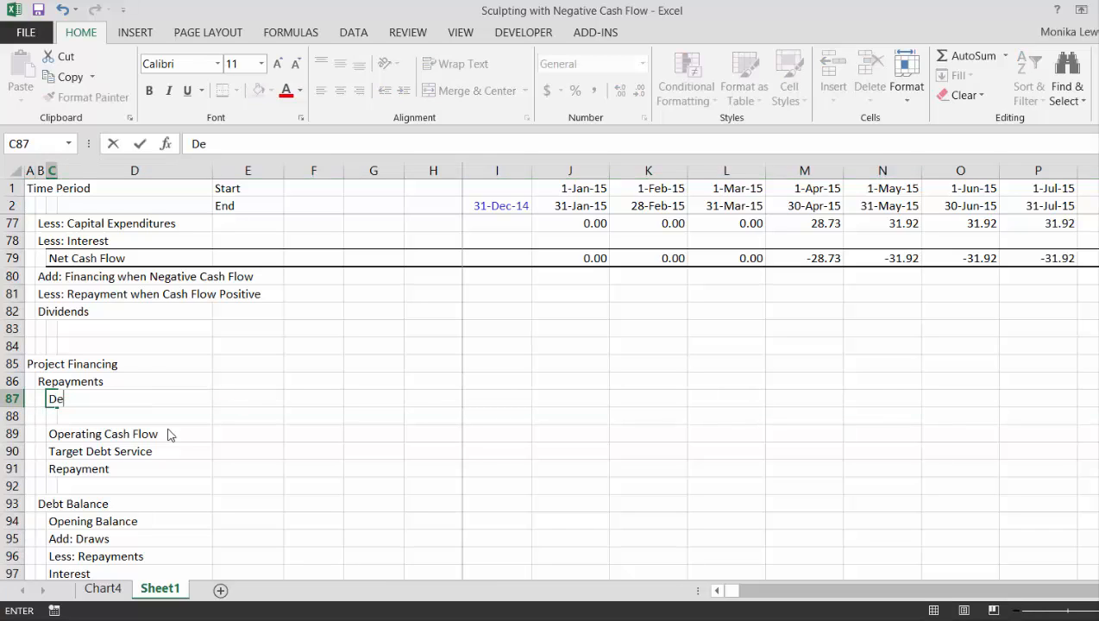
type("bt Repaym")
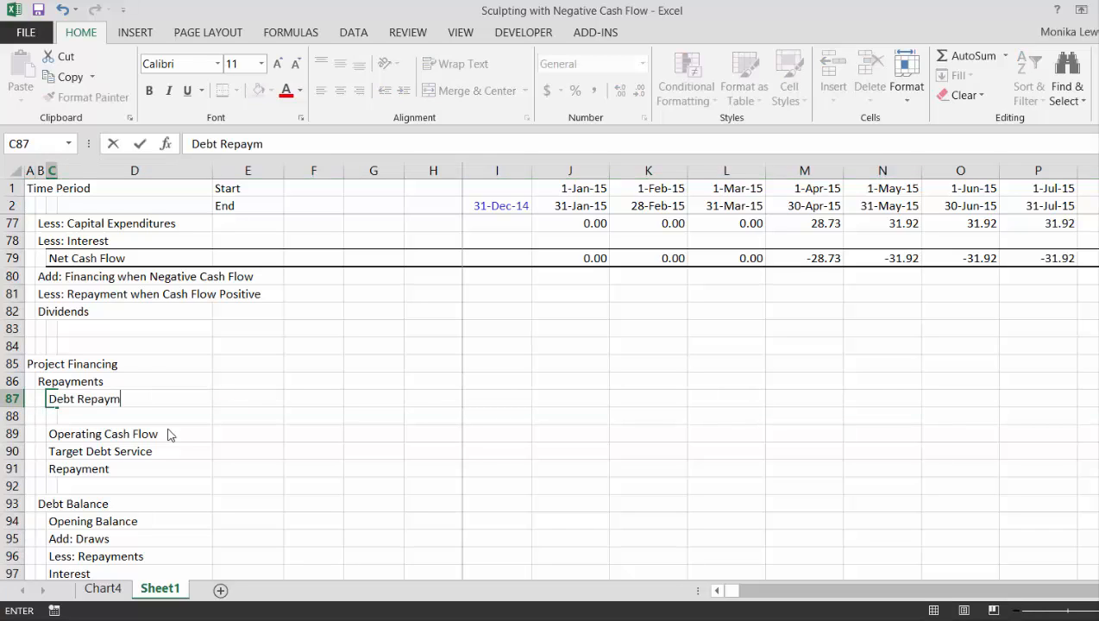
type("ent Switch")
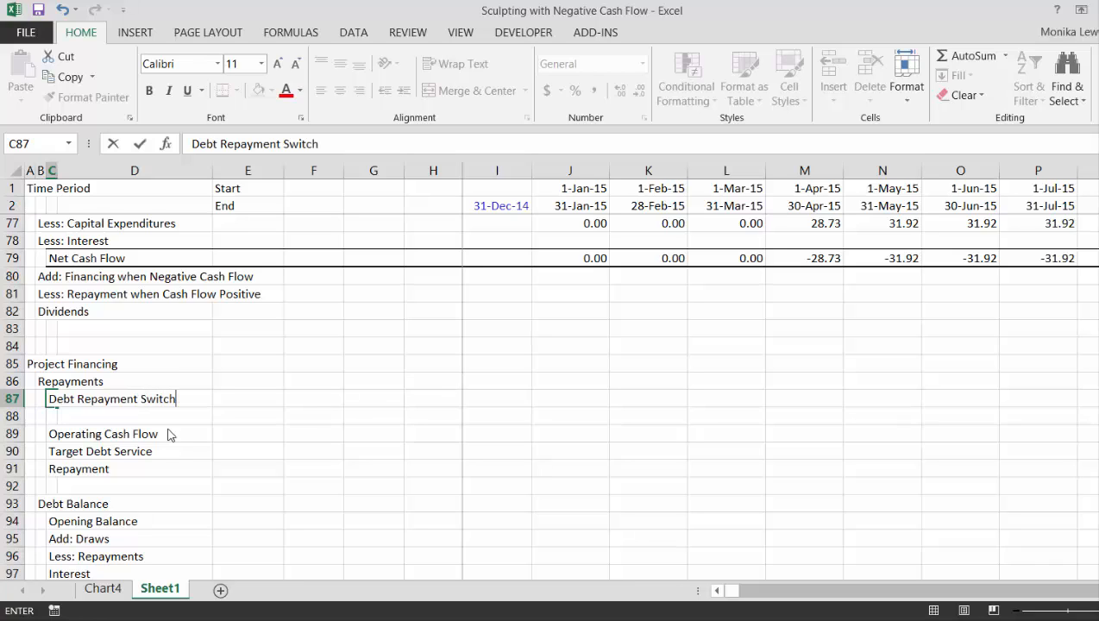
key("Return")
Link F87 in the Debt Repayment Switch row to the Start of Repayment date in E26
key("Up")
key("Right")
key("Right")
key("Right")
key("Right")
key("Right")
key("Right")
key("Right")
key("Right")
key("Right")
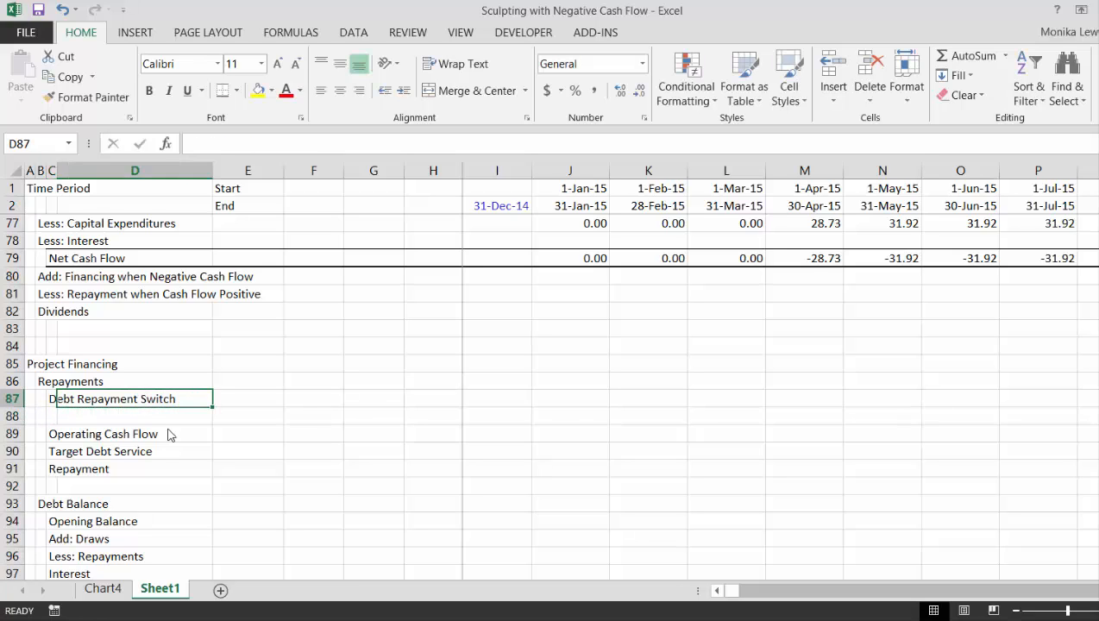
key("Left")
key("Left")
key("Left")
key("Left")
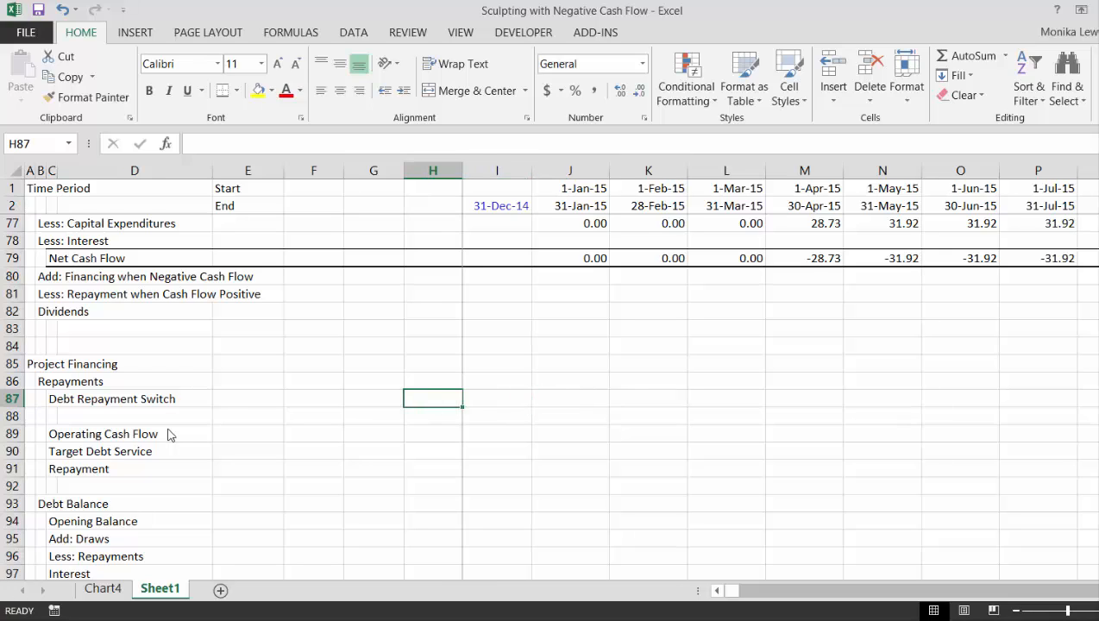
key("Left")
key("Left")
type("=")
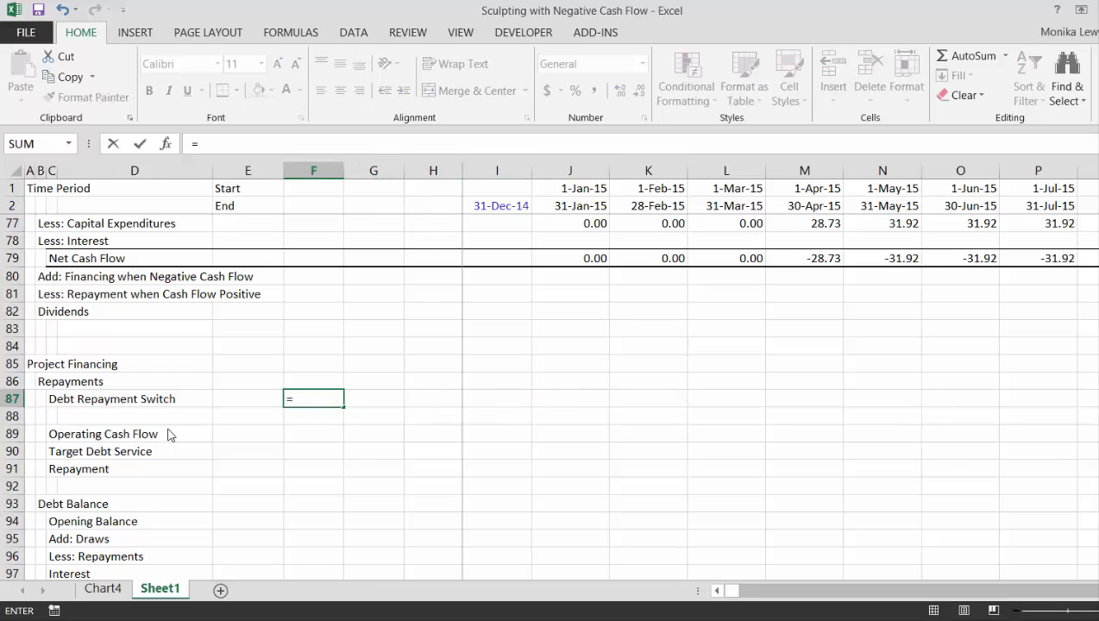
key("Up")
key("Up")
key("Up")
key("Up")
key("Up")
key("Up")
key("Up")
key("Up")
key("Up")
key("Up")
key("Up")
key("Up")
key("Up")
key("Up")
key("Up")
key("Up")
key("Up")
key("Up")
key("Up")
key("Up")
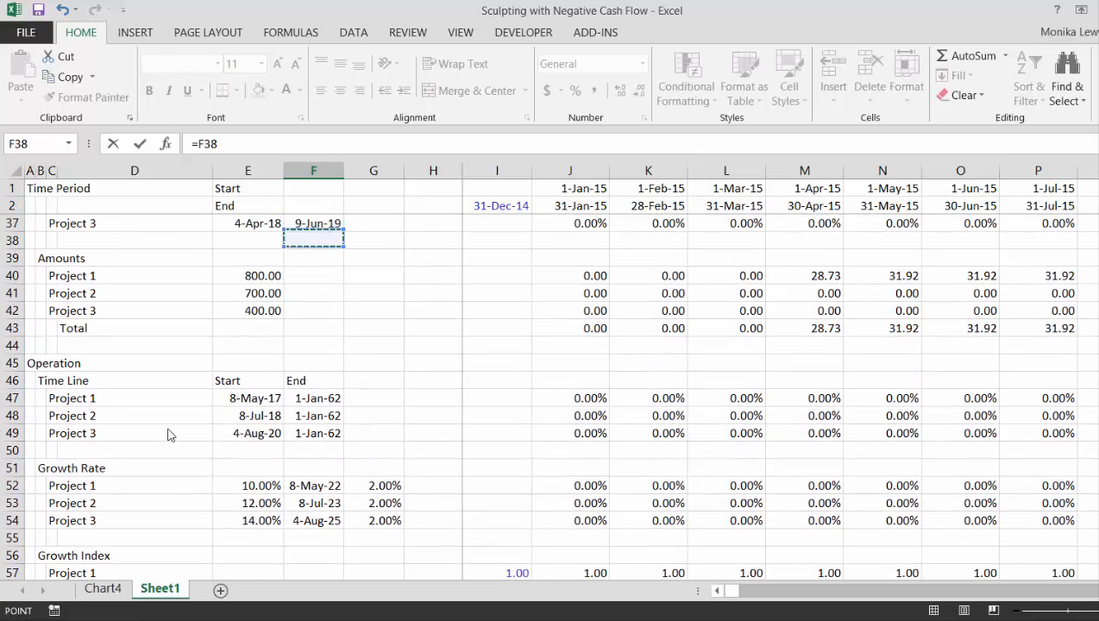
key("Up")
key("Up")
key("Up")
key("Up")
key("Up")
key("Up")
key("Up")
key("Up")
key("Up")
key("Up")
key("Up")
key("Up")
key("Up")
key("Up")
key("Up")
key("Up")
key("Up")
key("Up")
key("Up")
key("Up")
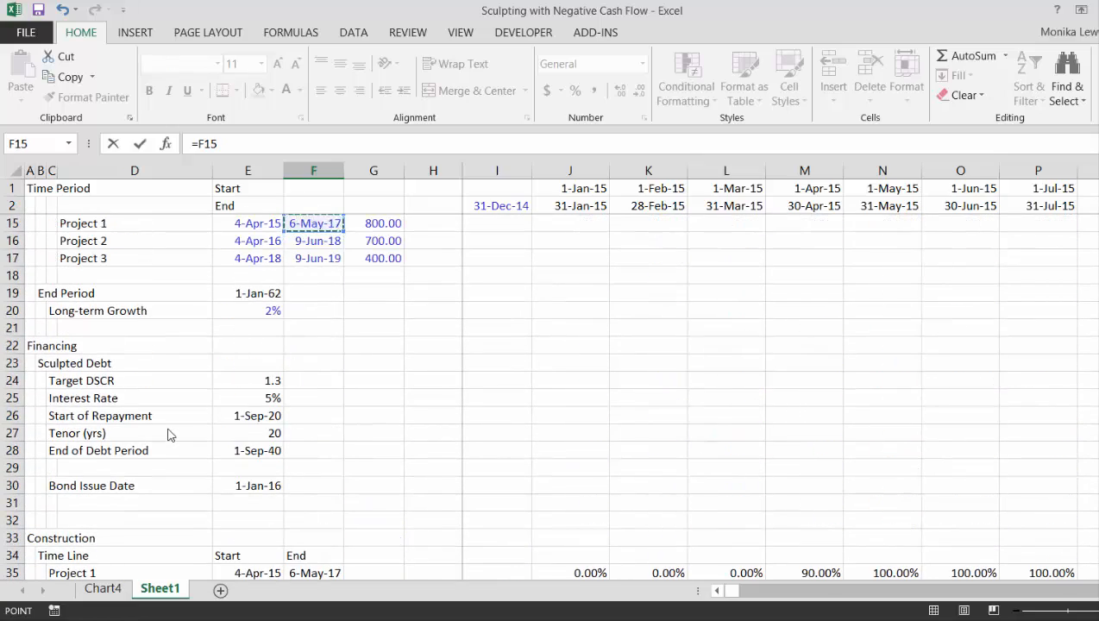
key("Down")
key("Down")
key("Down")
key("Down")
key("Down")
key("Down")
key("Down")
key("Down")
key("Down")
key("Down")
key("Down")
key("Down")
key("Up")
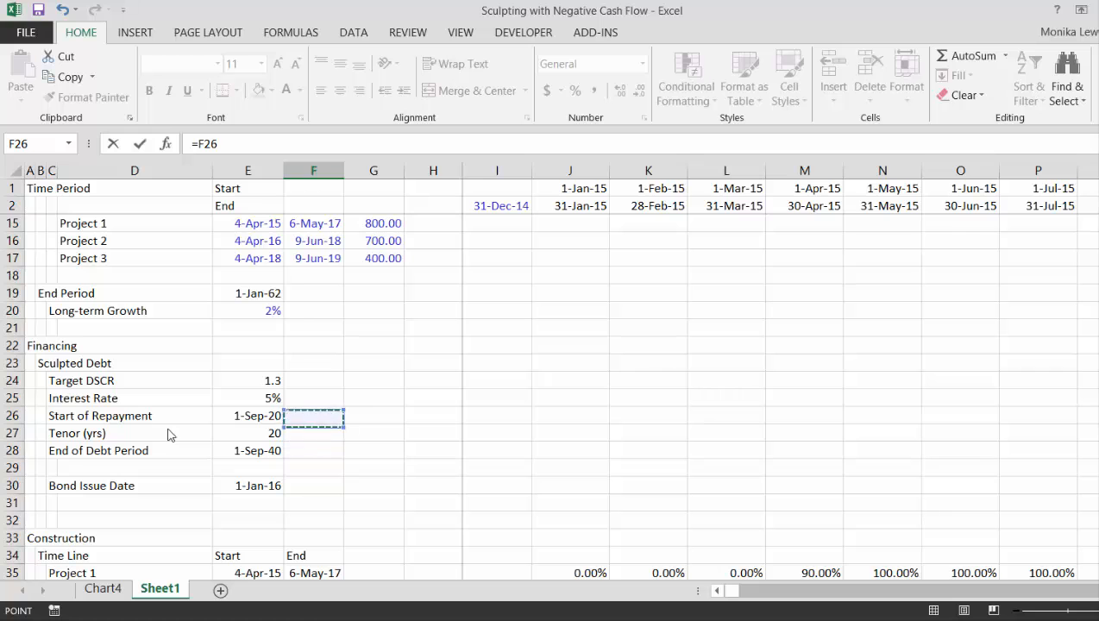
key("Left")
key("Escape")
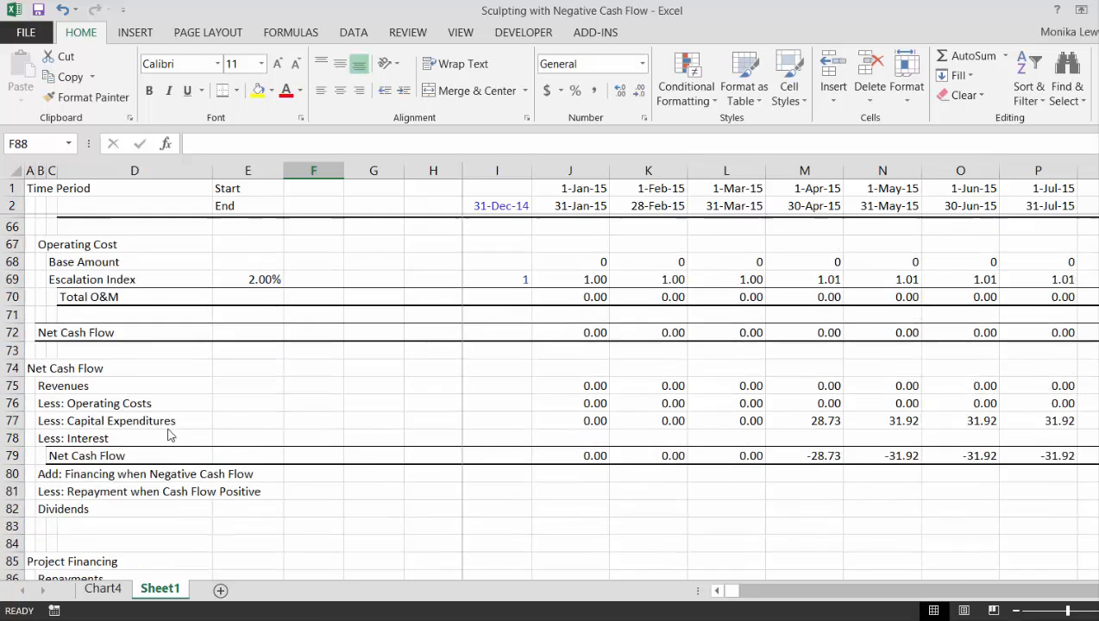
Link G87 in the Debt Repayment Switch row to the End of Debt Period date in E28
key("Up")
key("Right")
type("=")
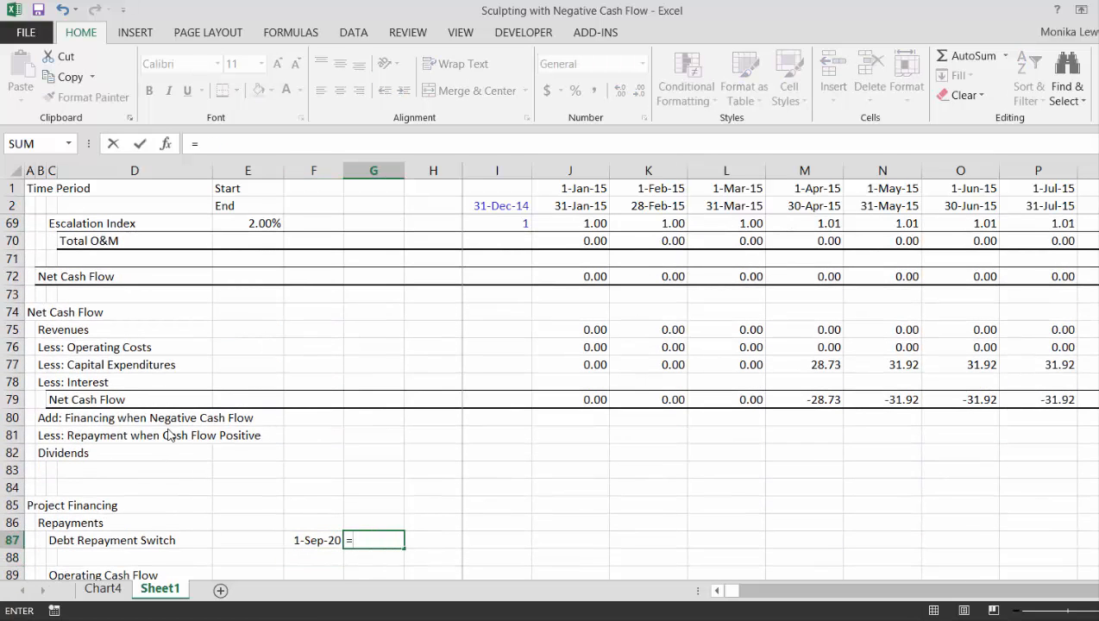
key("Up")
key("Up")
key("Up")
key("Up")
key("Up")
key("Up")
key("Up")
key("Up")
key("Up")
key("Up")
key("Up")
key("Up")
key("Up")
key("Up")
key("Up")
key("Up")
key("Up")
key("Up")
key("Up")
key("Up")
key("Down")
key("Up")
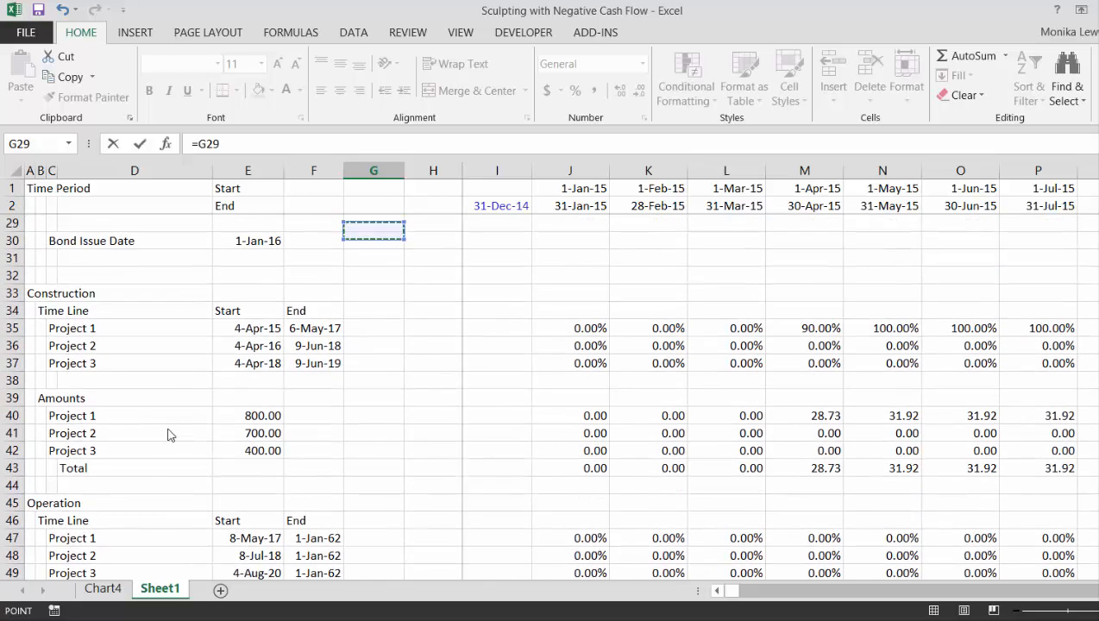
key("Up")
key("Up")
key("Up")
key("Up")
key("Up")
key("Up")
key("Down")
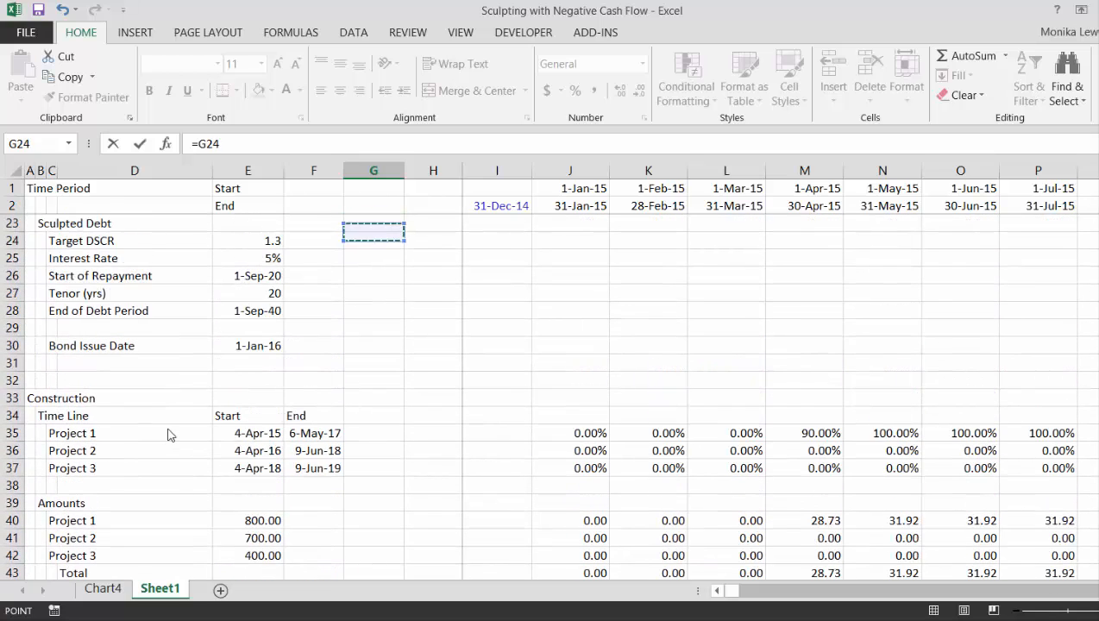
key("Down")
key("Down")
key("Down")
key("Down")
key("Left")
key("Left")
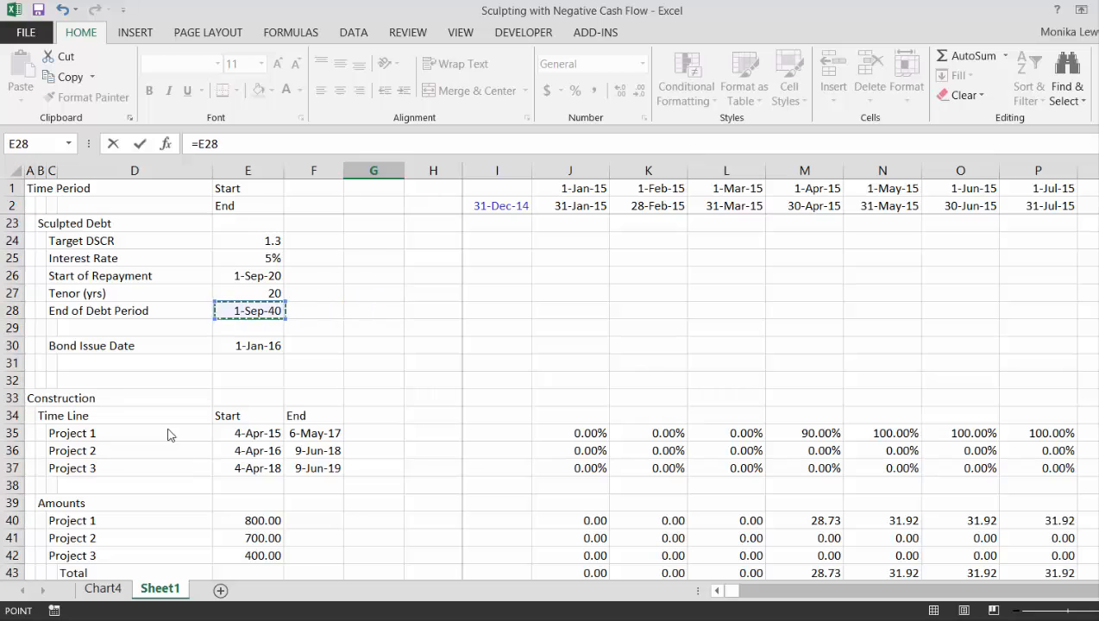
key("Return")
Begin an AND formula in J87 with the first condition J1>=$F$87, comparing the period start with the repayment start
key("Up")
key("Right")
key("Right")
key("Right")
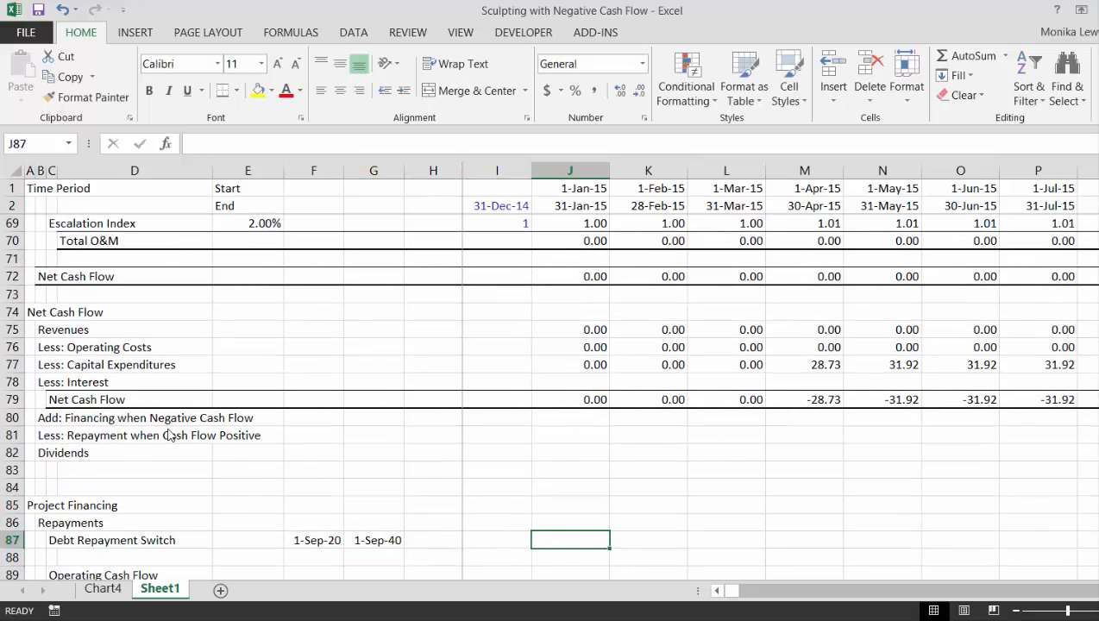
type("=and")
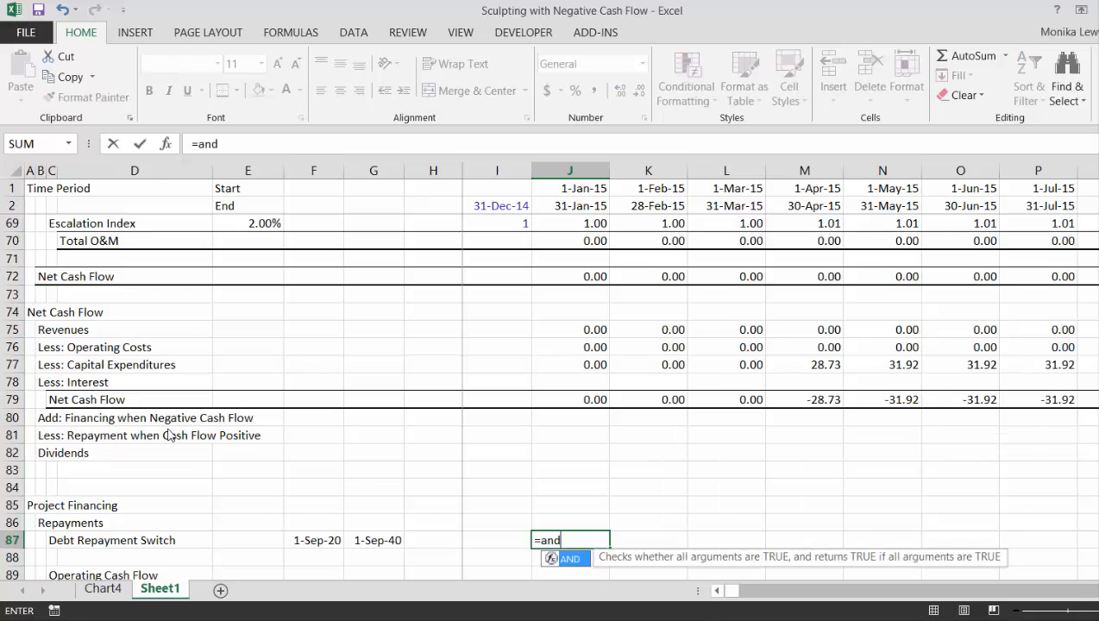
type("(")
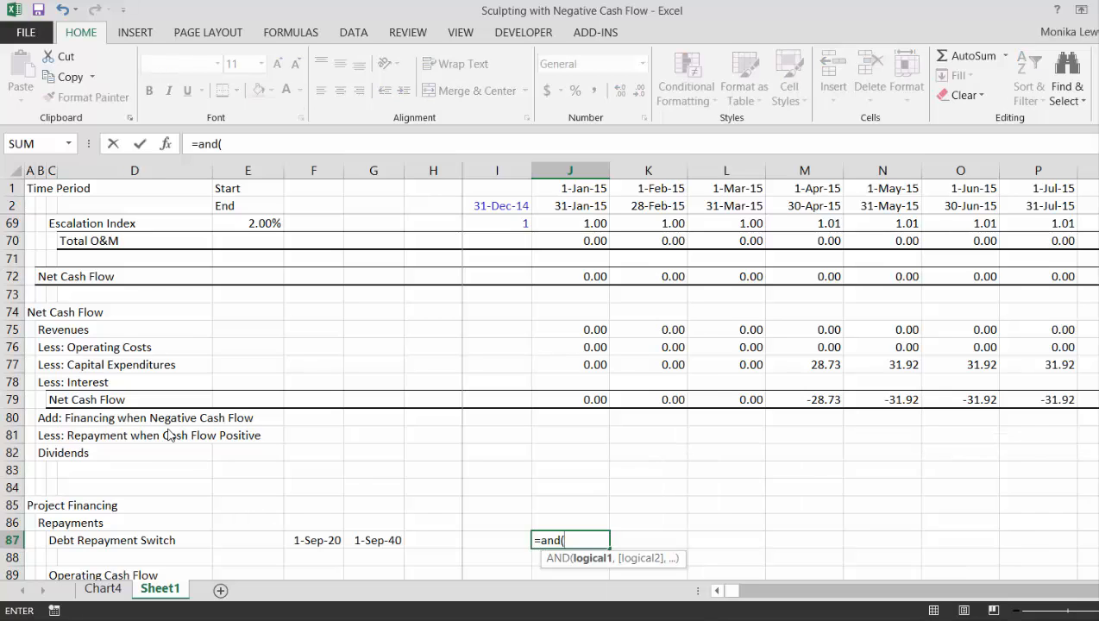
left_click(576, 189)
type(">")
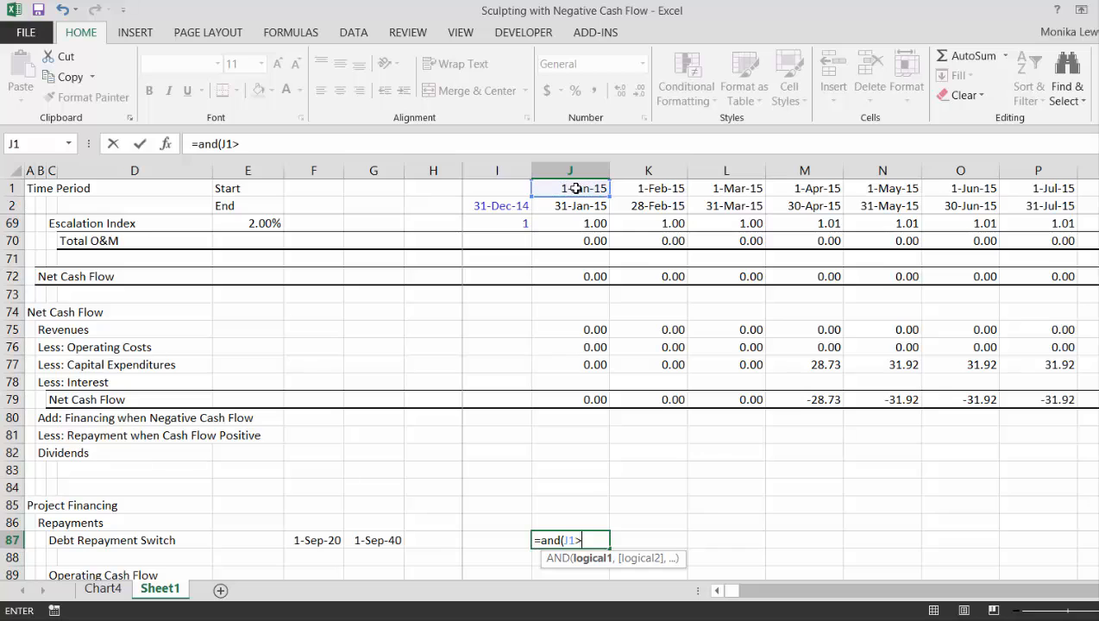
type("=")
key("Left")
key("Left")
key("Left")
key("Left")
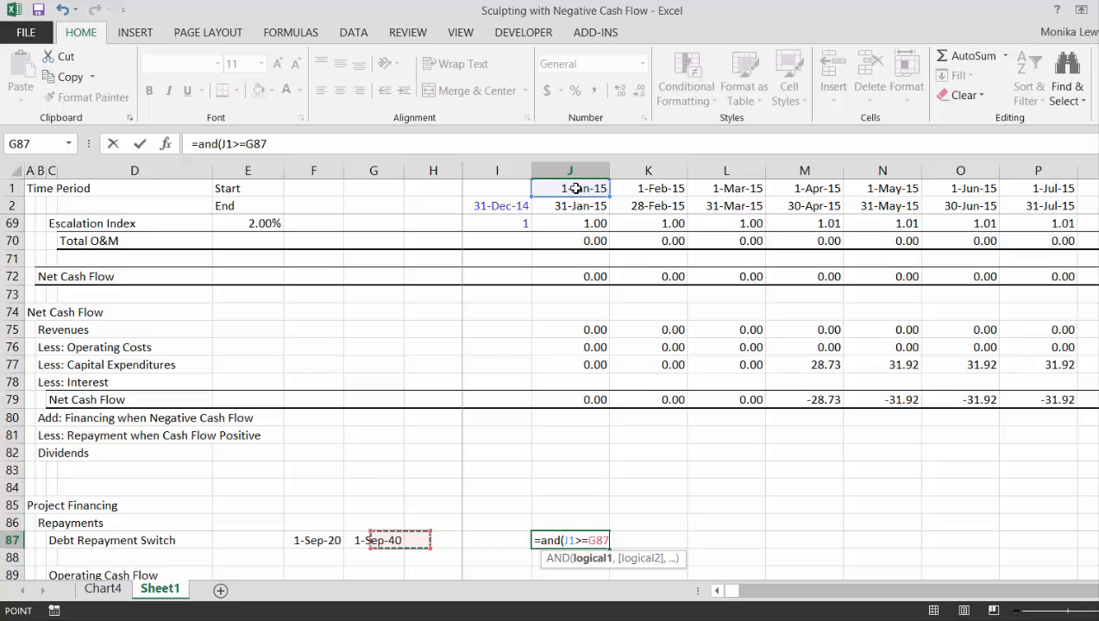
key("F4")
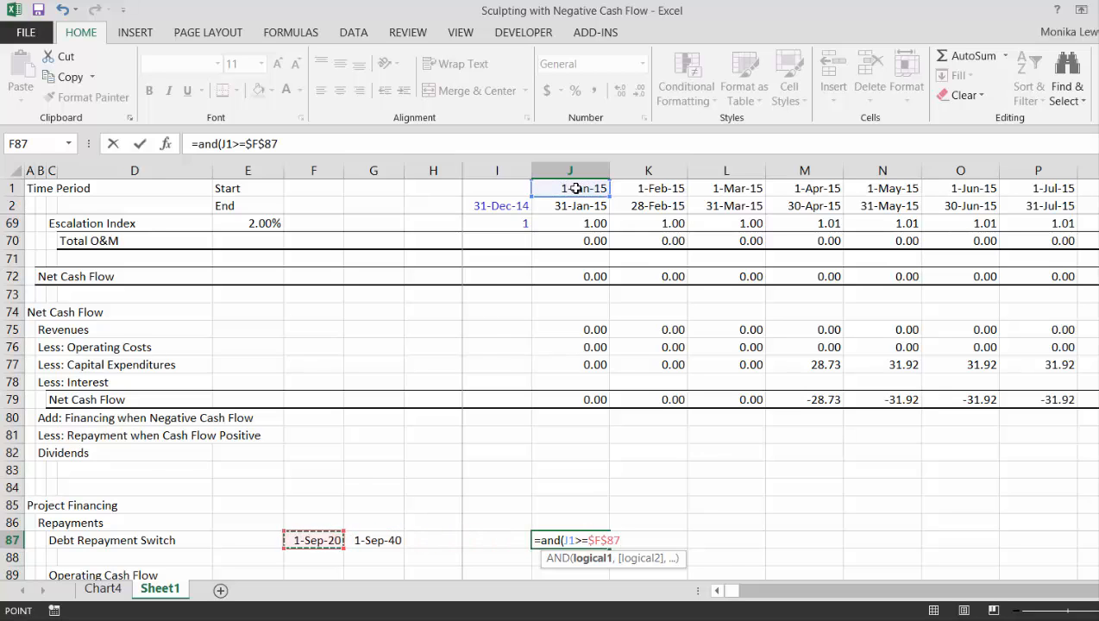
type(",")
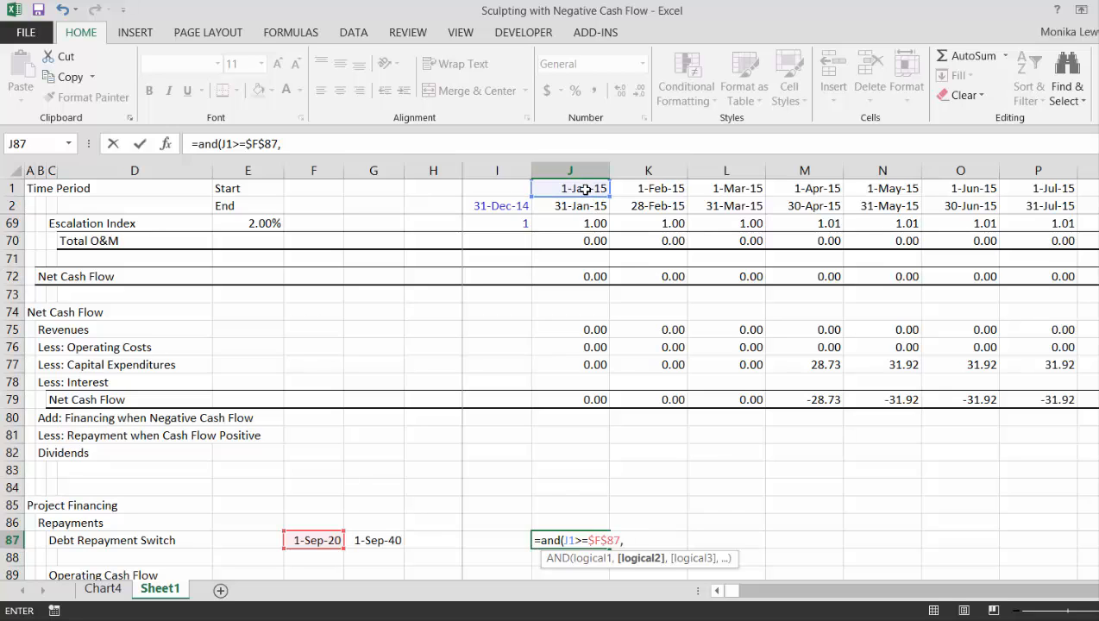
Complete the AND formula in J87 with the second condition J$1<$G87 and fill it across the whole timeline
left_click(585, 189)
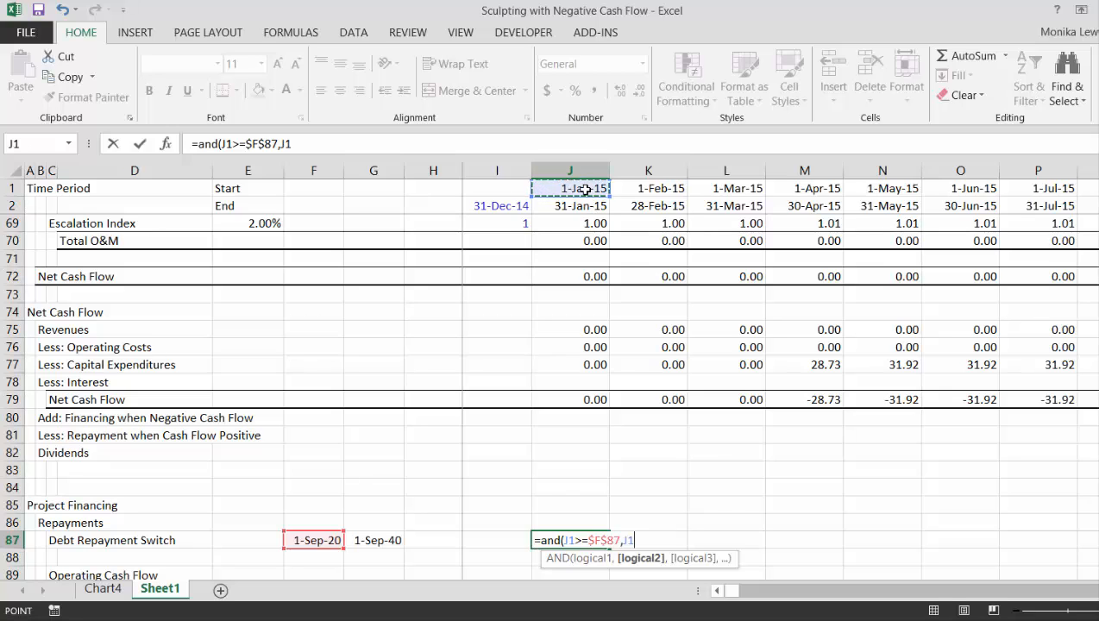
key("F4")
key("F4")
key("F4")
key("F4")
type(",")
key("BackSpace")
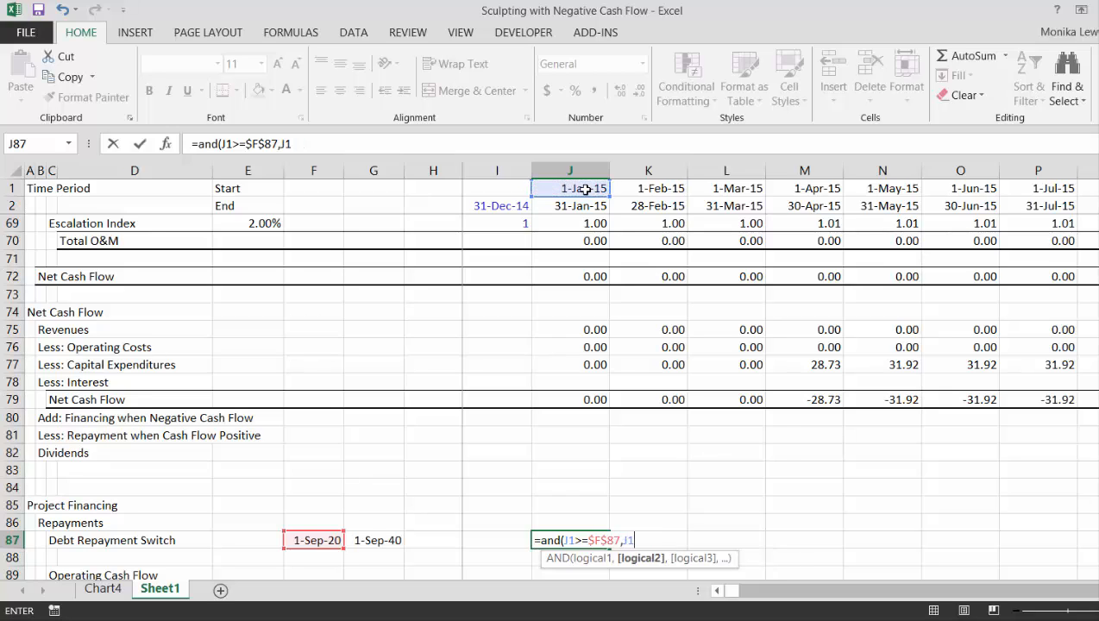
key("F4")
key("F4")
key("Left")
key("Left")
key("Left")
key("F4")
key("F4")
key("F4")
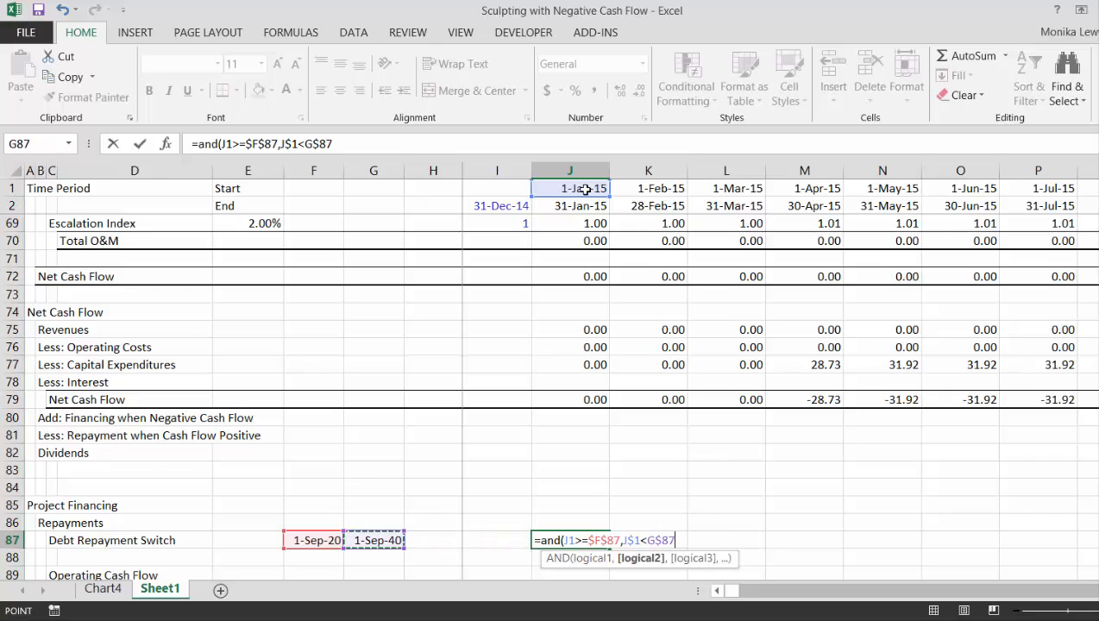
key("Return")
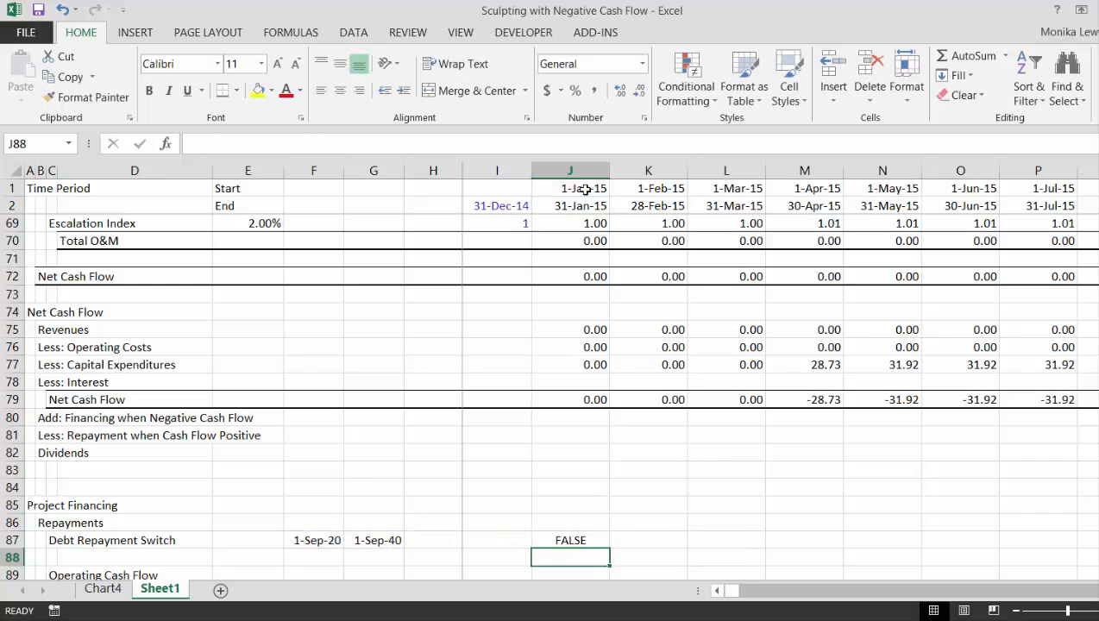
key("Up")
key("ctrl+shift+r")
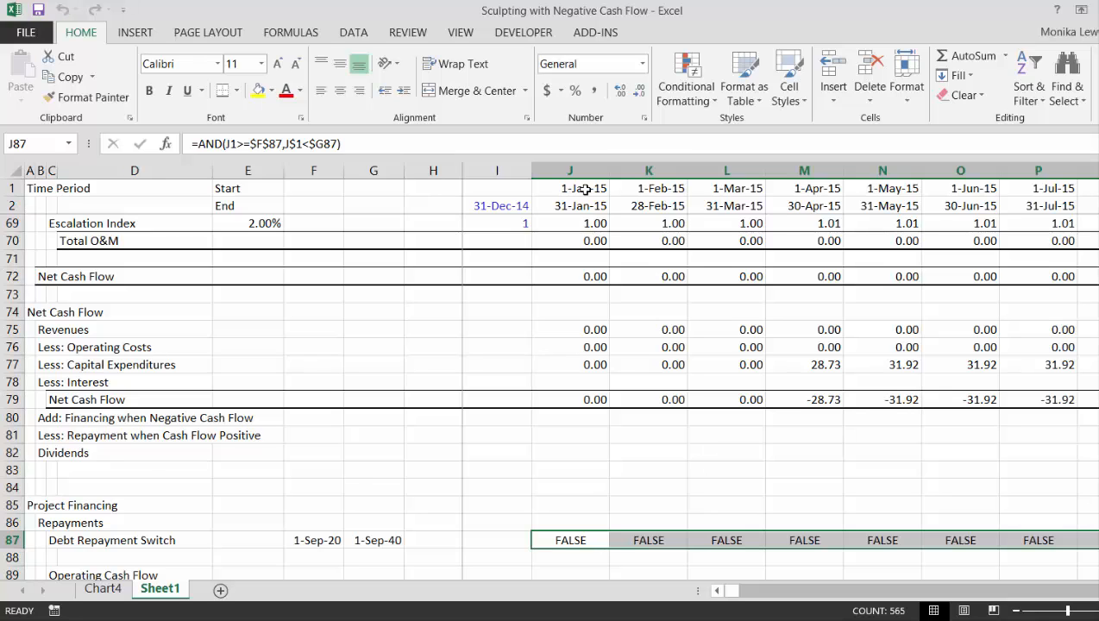
key("Left")
key("Left")
key("Right")
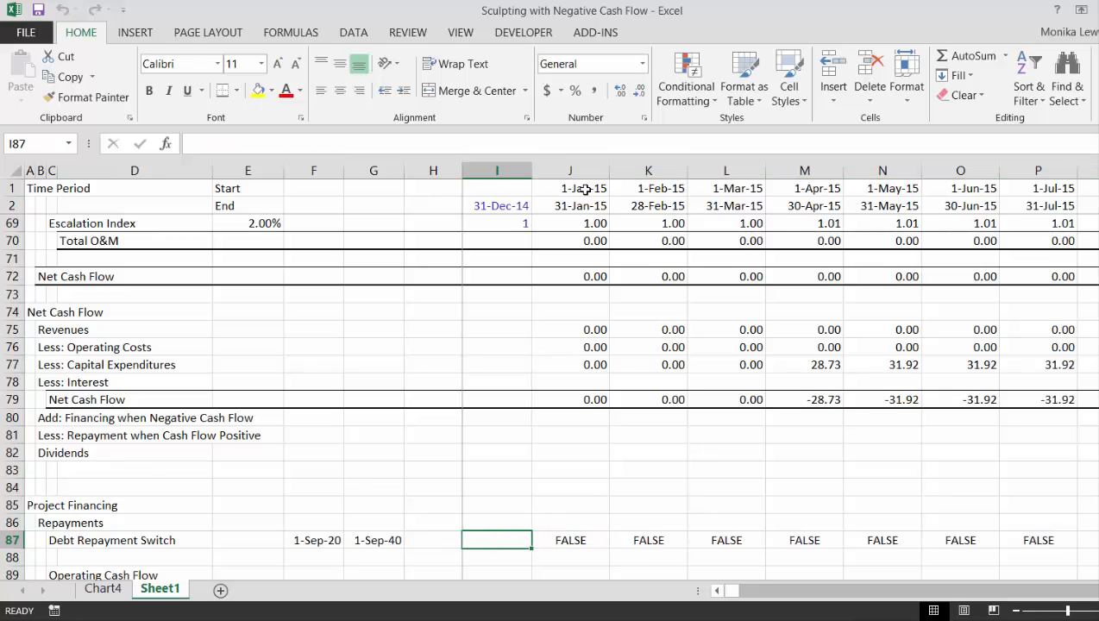
type("=coun")
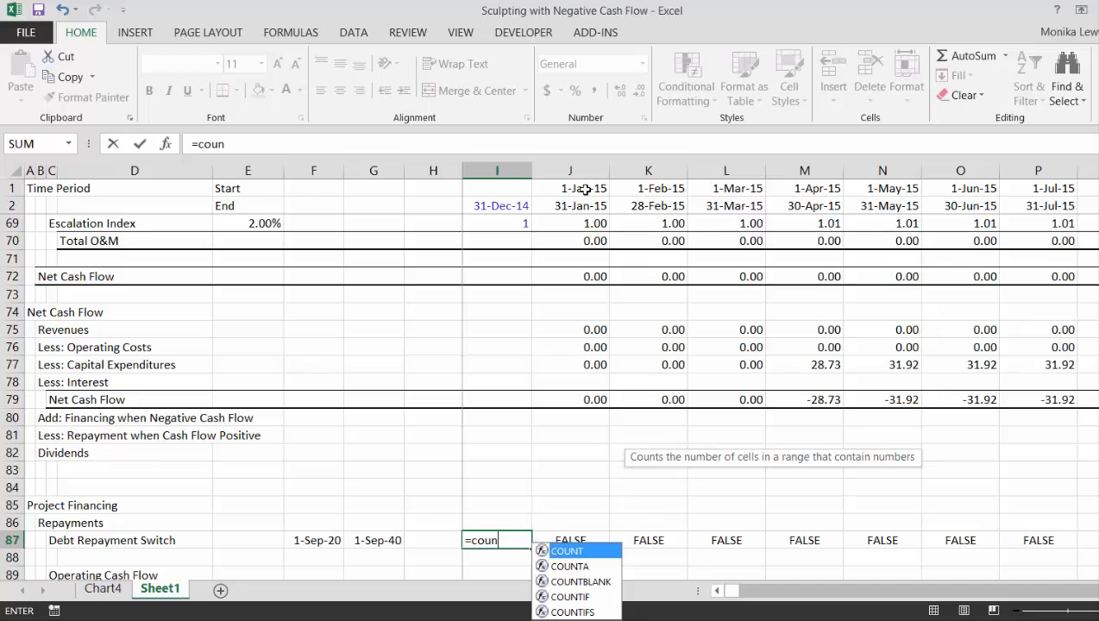
key("Tab")
key("Right")
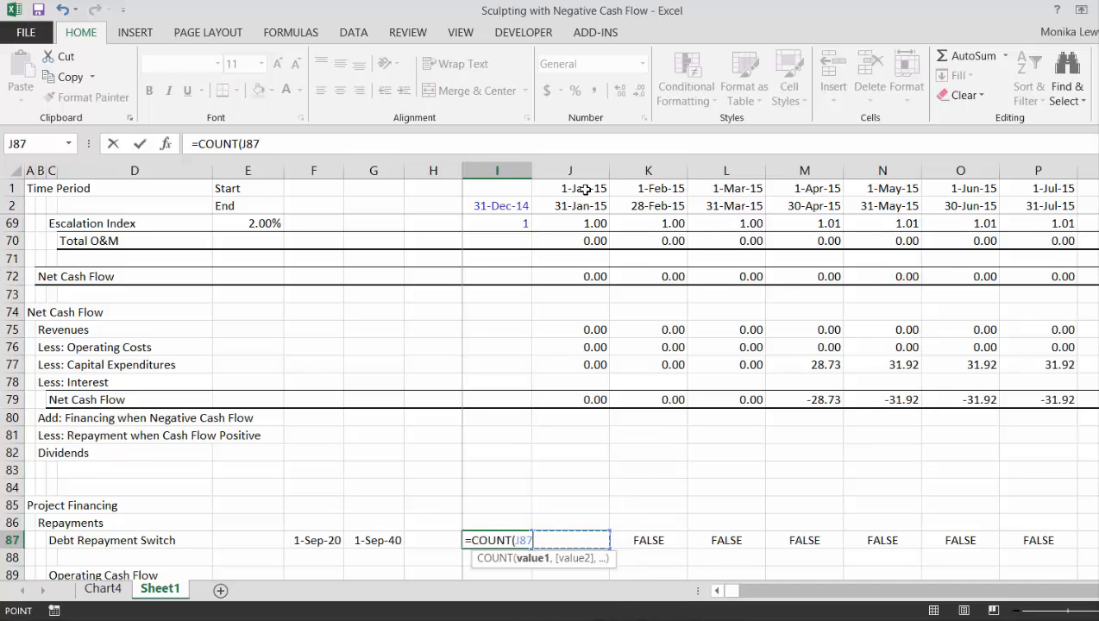
key("ctrl+shift+Right")
key("Escape")
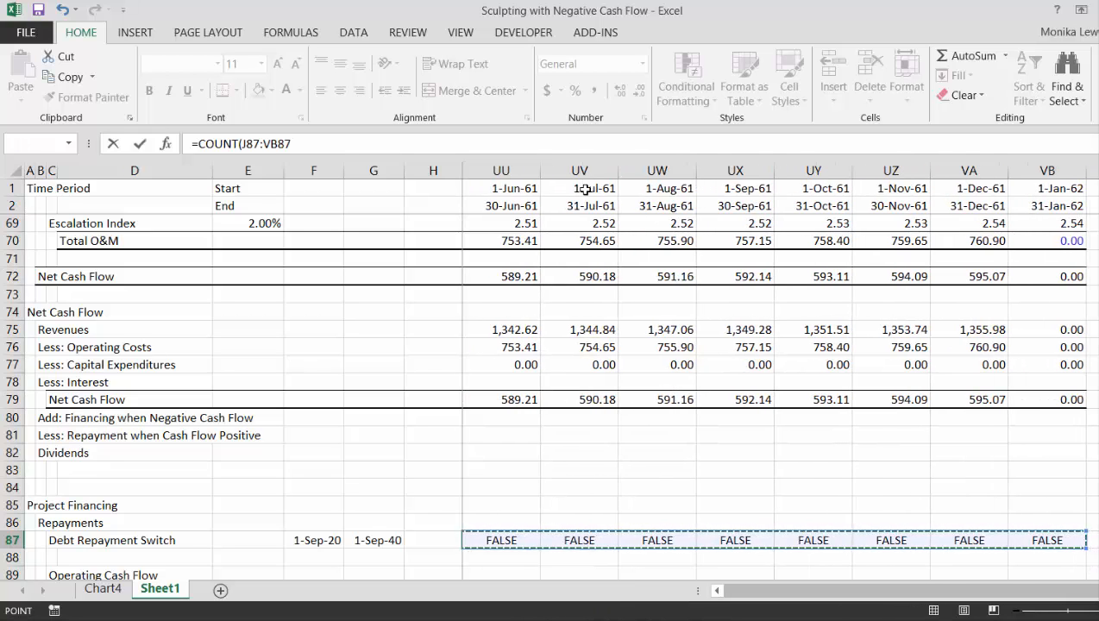
Count the TRUE periods in the Debt Repayment Switch row with =COUNTIF(J87:VB87,TRUE) in I87
key("Left")
key("Right")
type("=c")
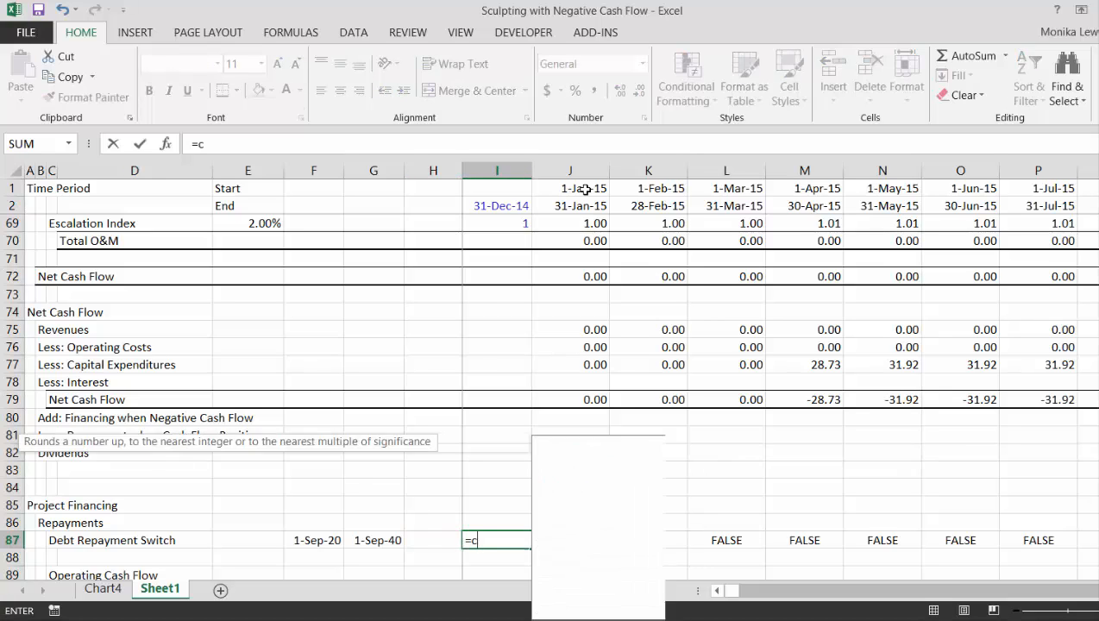
type("oun")
key("Down")
key("Down")
key("Down")
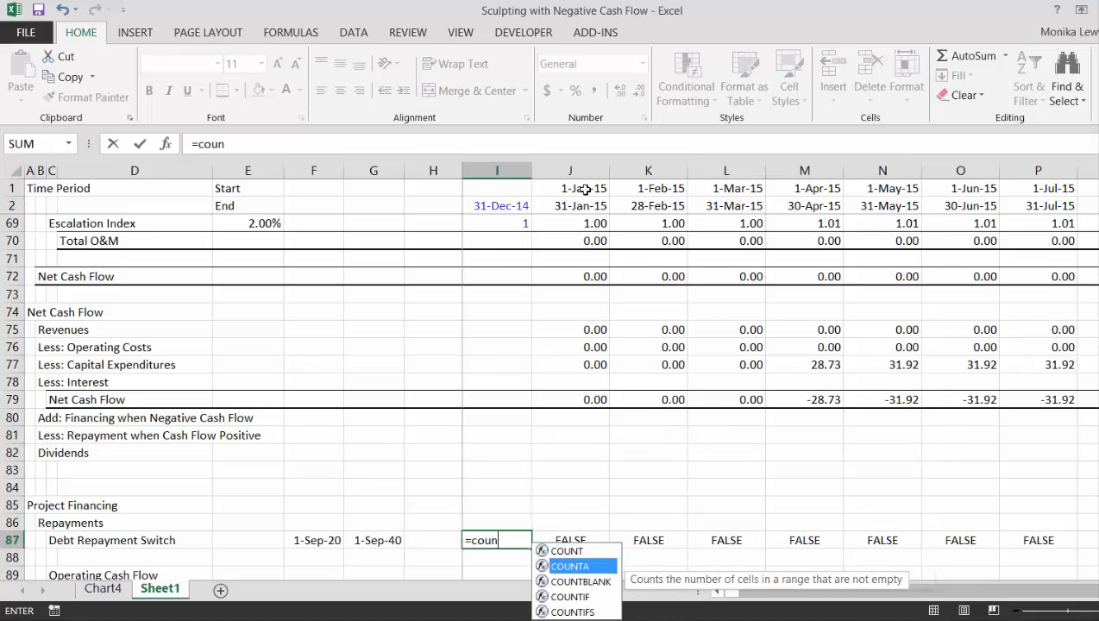
key("Tab")
key("Right")
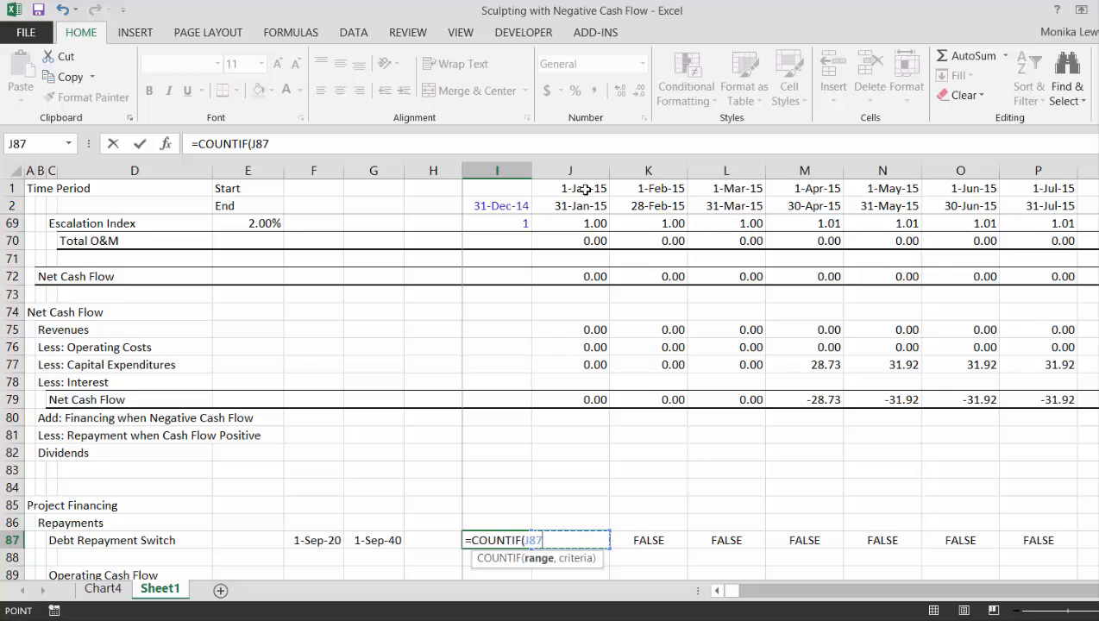
key("ctrl+shift+Right")
type(",tr")
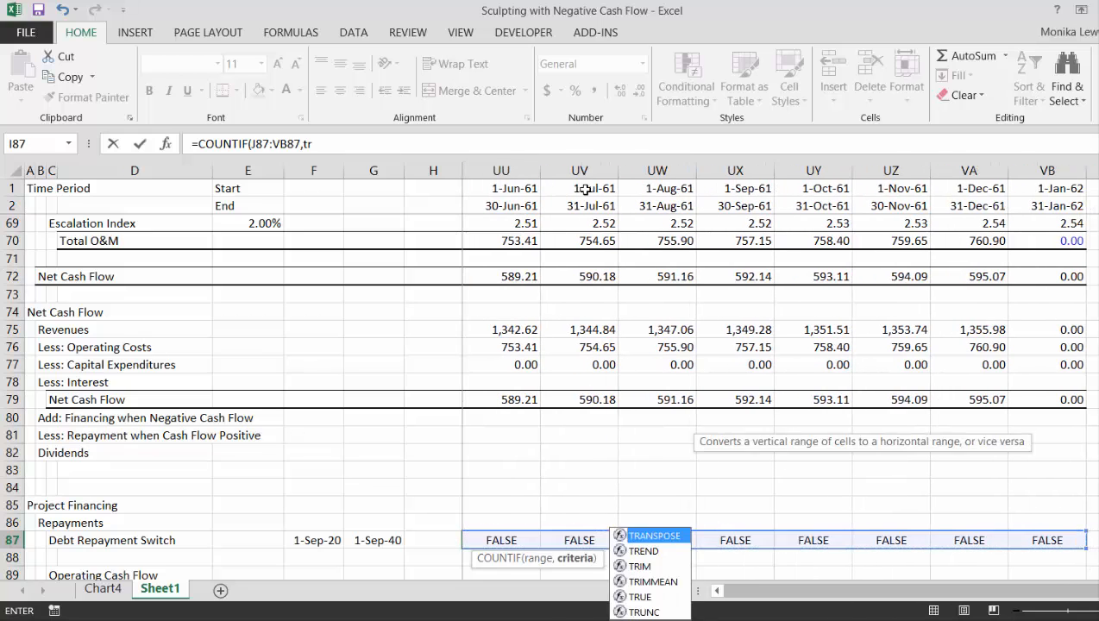
type("ue")
key("Return")
Divide the COUNTIF result in I87 by 12 to express the repayment period in years
key("Up")
key("Left")
key("Left")
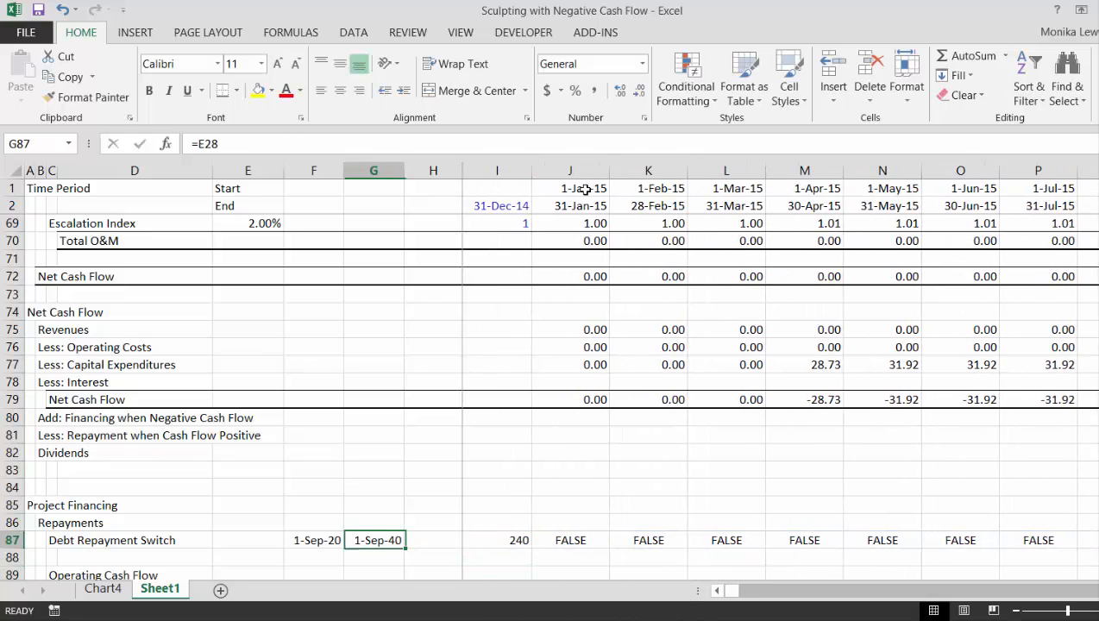
key("Right")
key("Right")
key("F2")
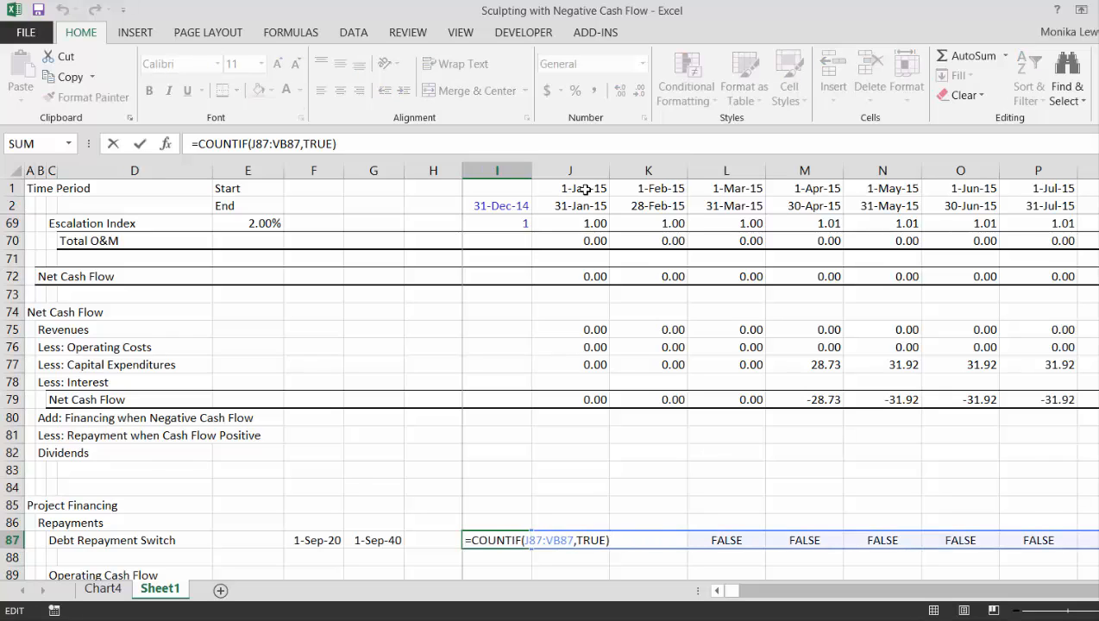
type("/12")
key("Return")
key("Up")
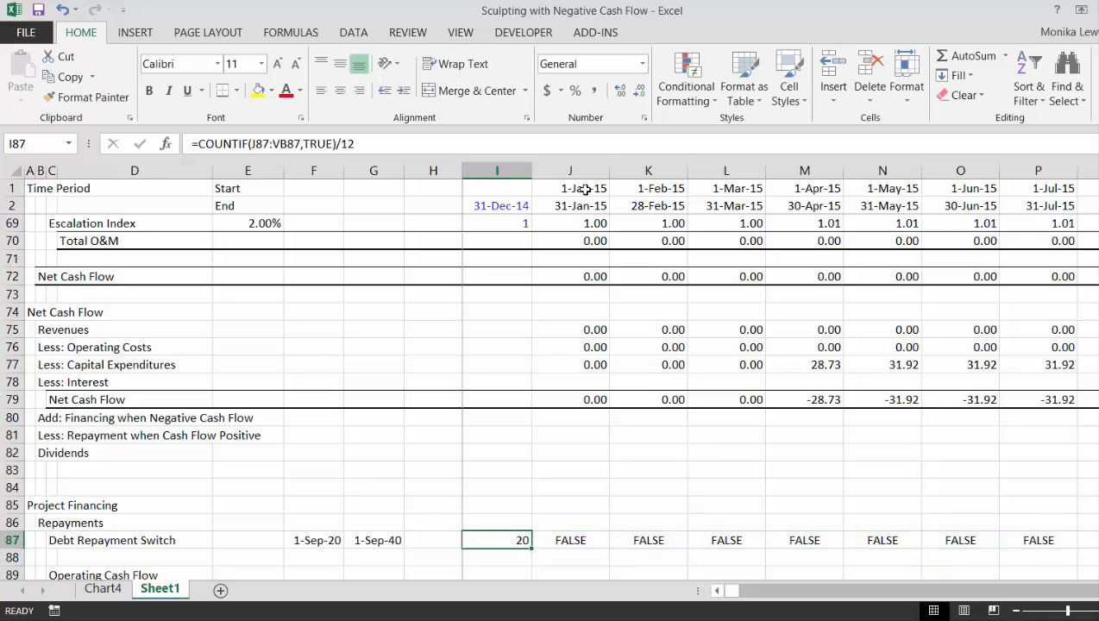
Extend the Operating Cash Flow label in C89 to read "Operating Cash Flow for Sculpting"
key("Right")
key("Right")
key("Left")
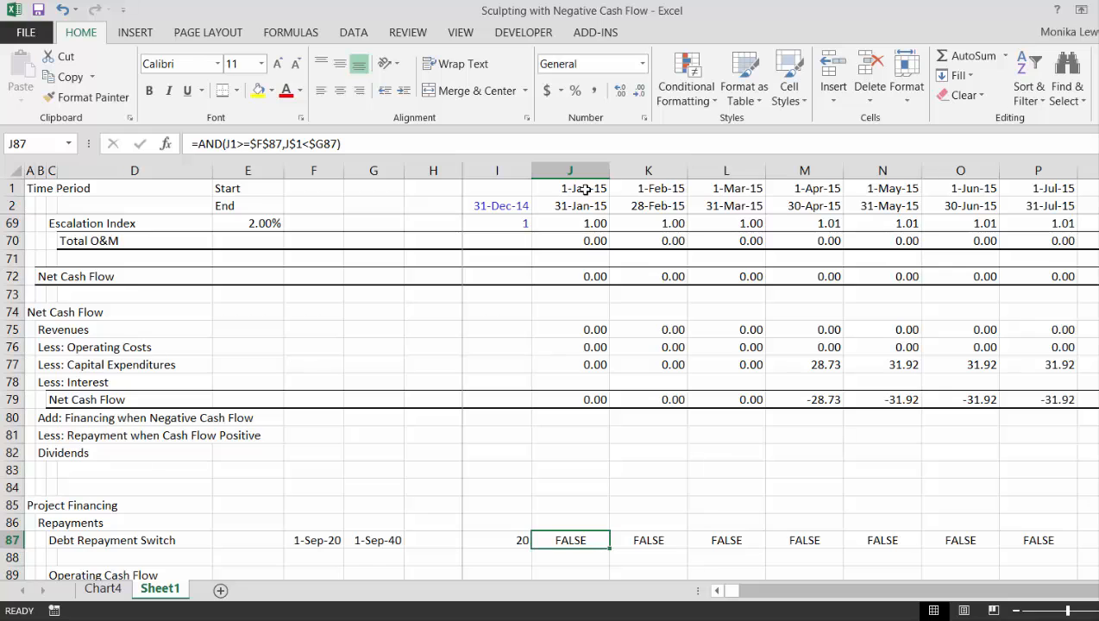
key("Down")
key("Down")
key("Down")
key("Down")
key("Up")
key("Up")
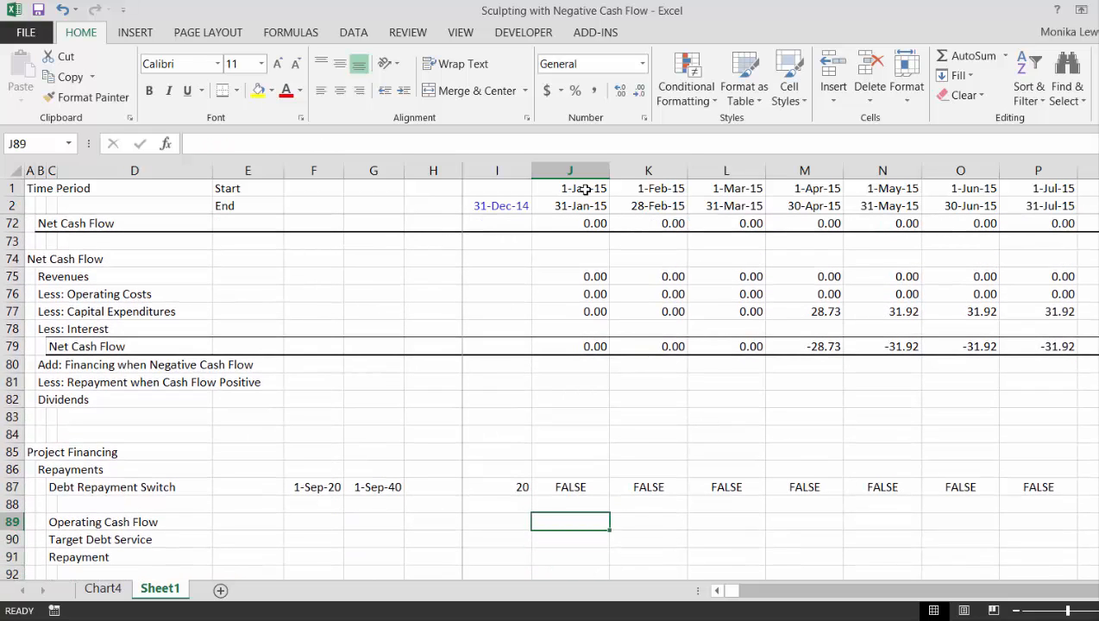
key("Left")
key("Left")
key("Left")
key("Left")
key("Left")
key("Left")
key("Left")
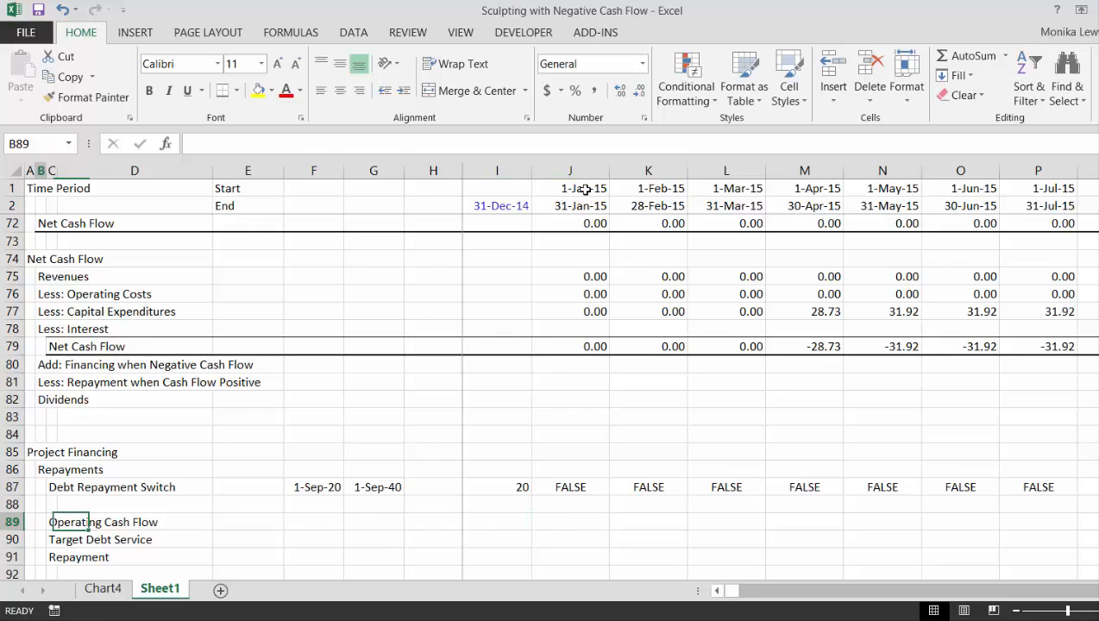
key("F2")
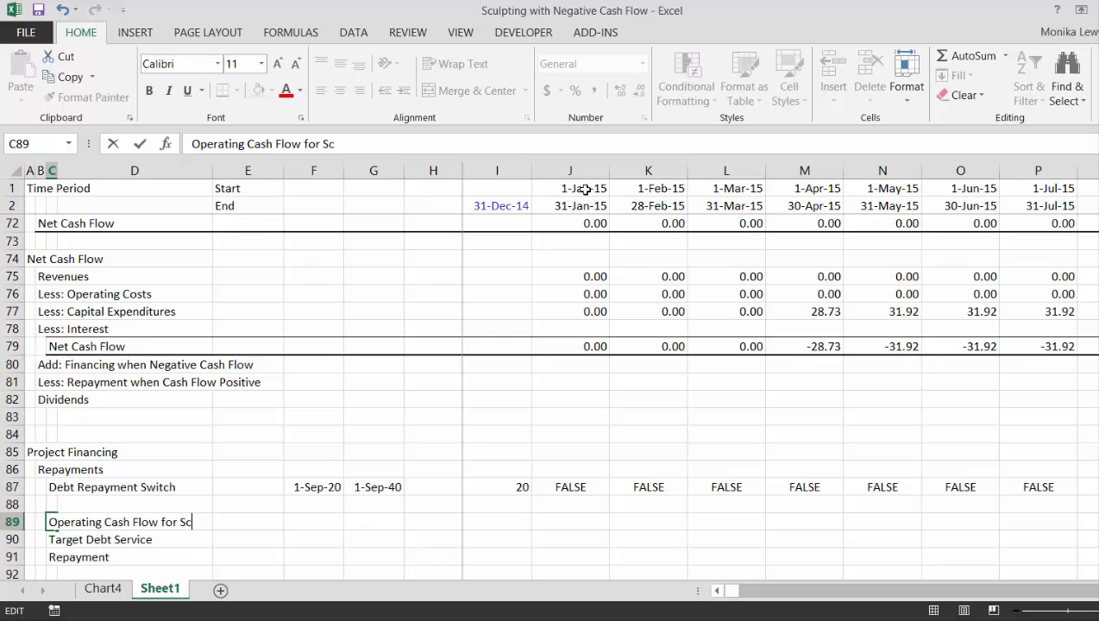
type("for Sculpting")
key("Return")
key("Up")
key("Right")
key("Right")
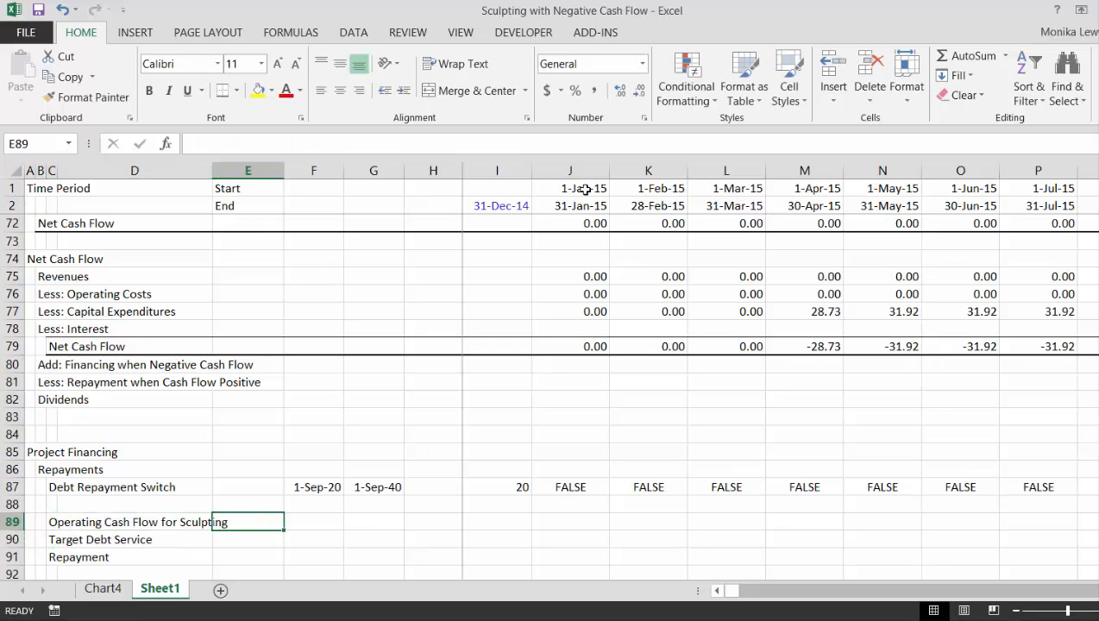
key("Right")
key("Right")
key("Right")
key("Right")
key("Right")
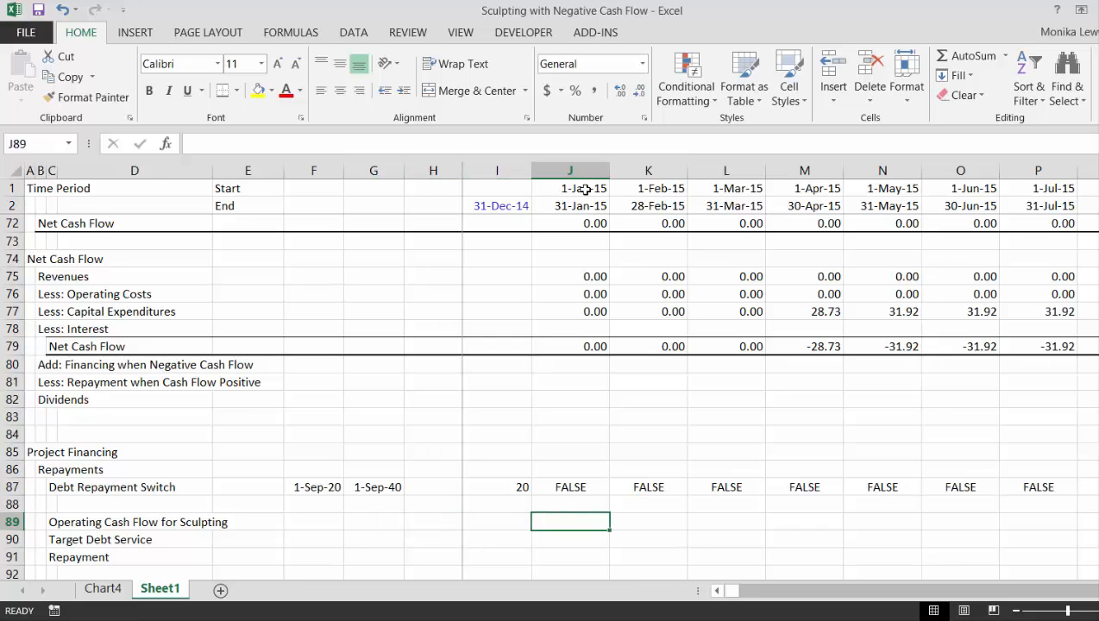
type("=")
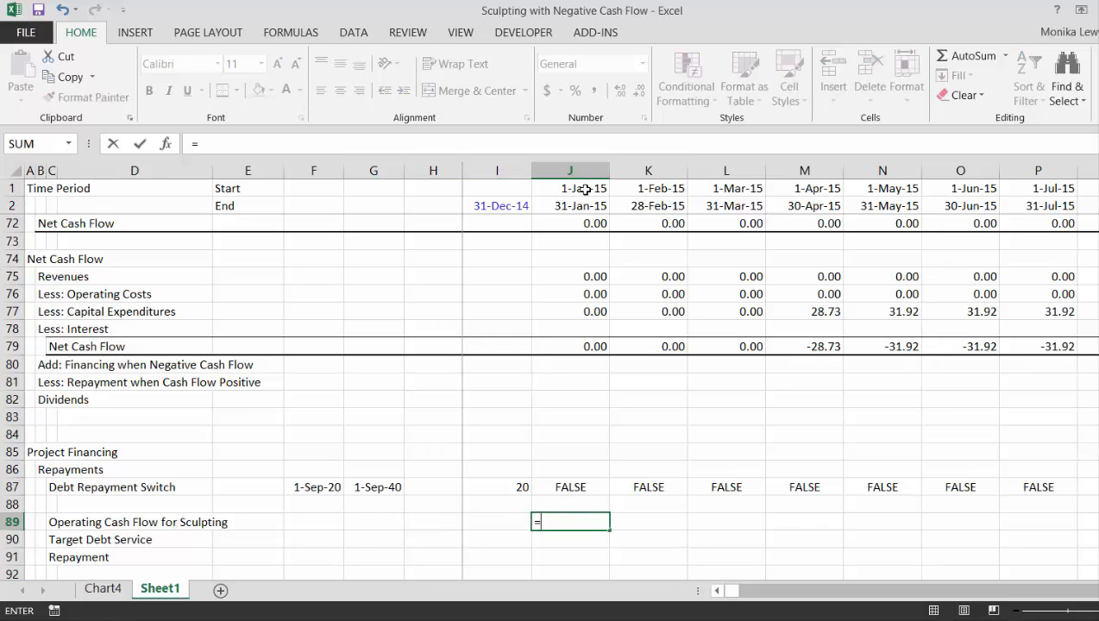
key("Up")
key("Up")
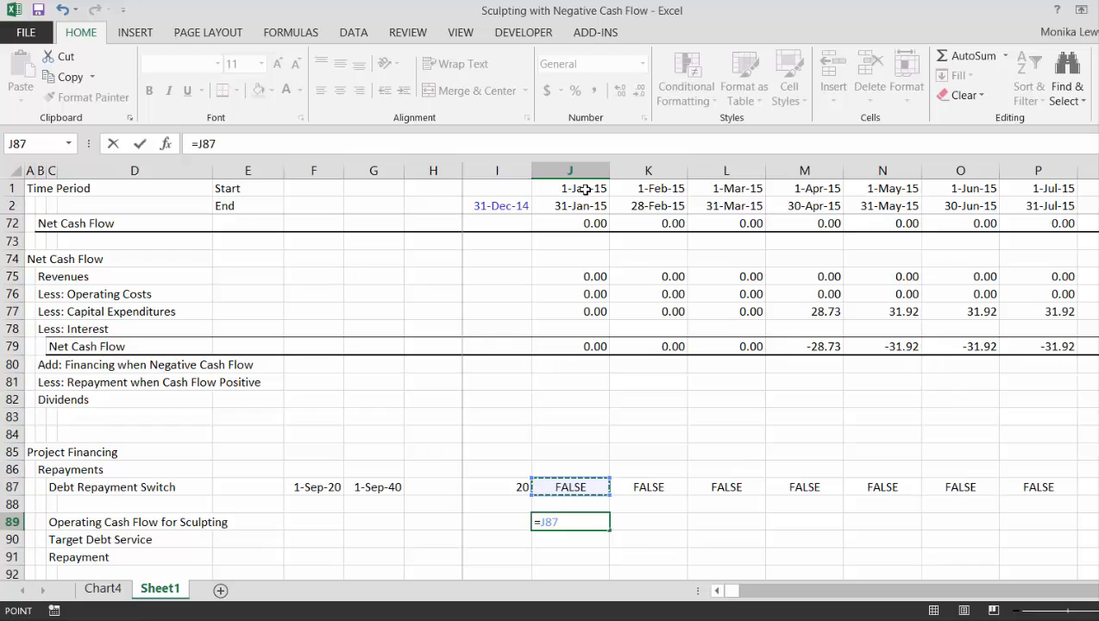
type("*")
key("Escape")
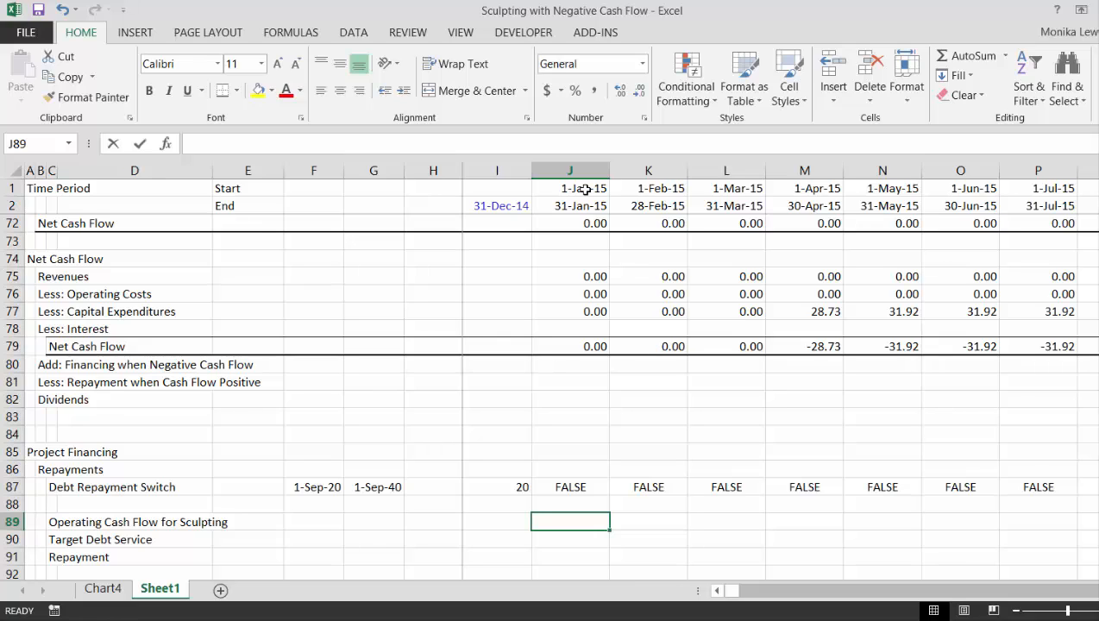
Calculate the operating cash flow for sculpting in J89 as =J75-J76-J77 and fill it across the whole timeline
type("=")
key("Up")
key("Up")
key("Up")
key("Up")
key("Up")
key("Up")
key("Up")
key("Up")
key("Up")
key("Up")
key("Up")
key("Up")
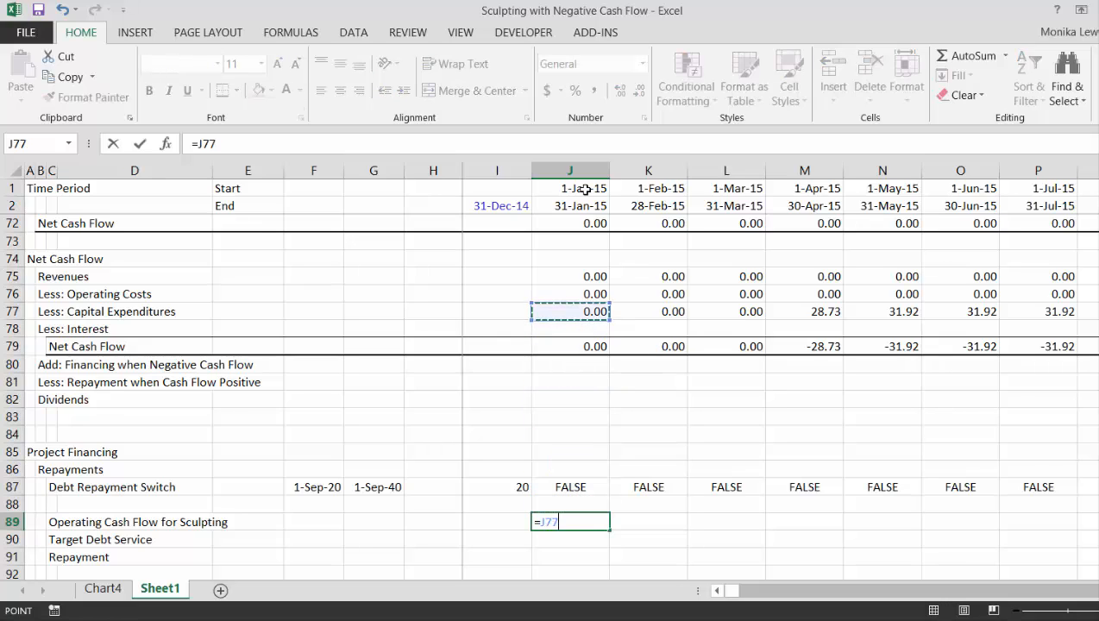
key("Up")
key("Up")
type("-")
key("Up")
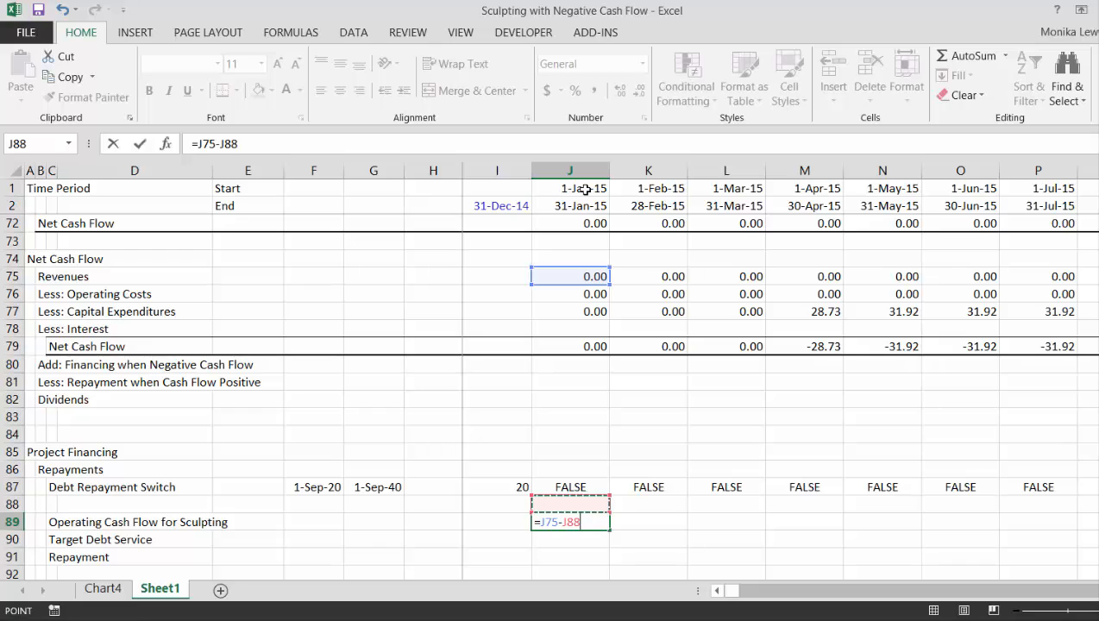
key("Up")
key("Up")
key("Up")
key("Up")
key("Up")
key("Up")
key("Up")
key("Up")
key("Up")
key("Up")
key("Up")
key("Up")
type("-")
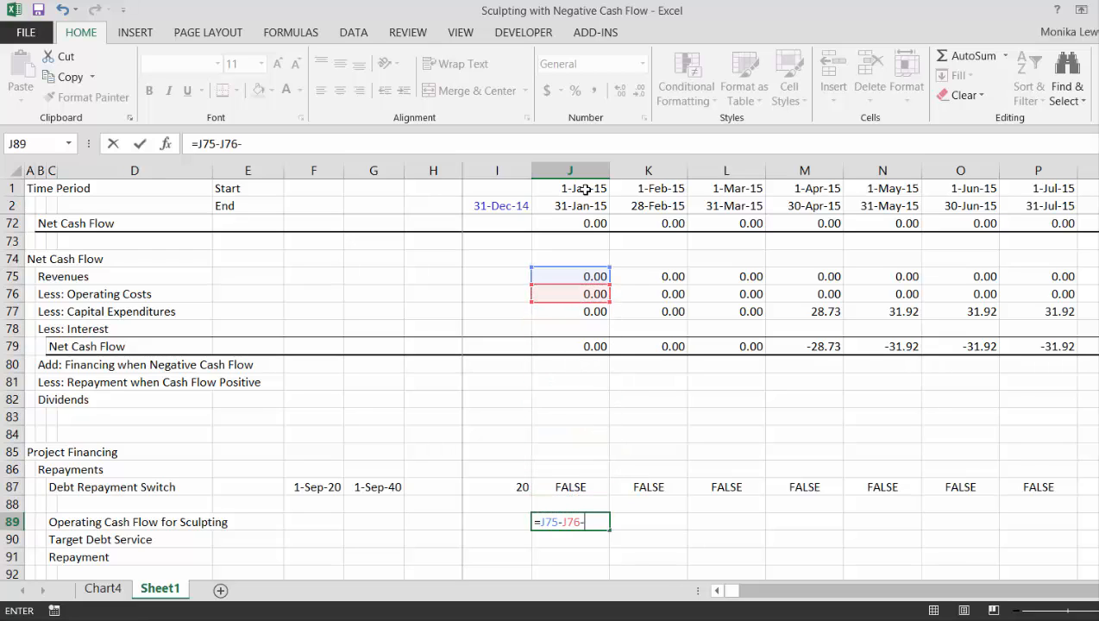
key("Up")
key("Up")
key("Up")
key("Up")
key("Up")
key("Up")
key("Up")
key("Up")
key("Up")
key("Up")
key("Up")
key("Up")
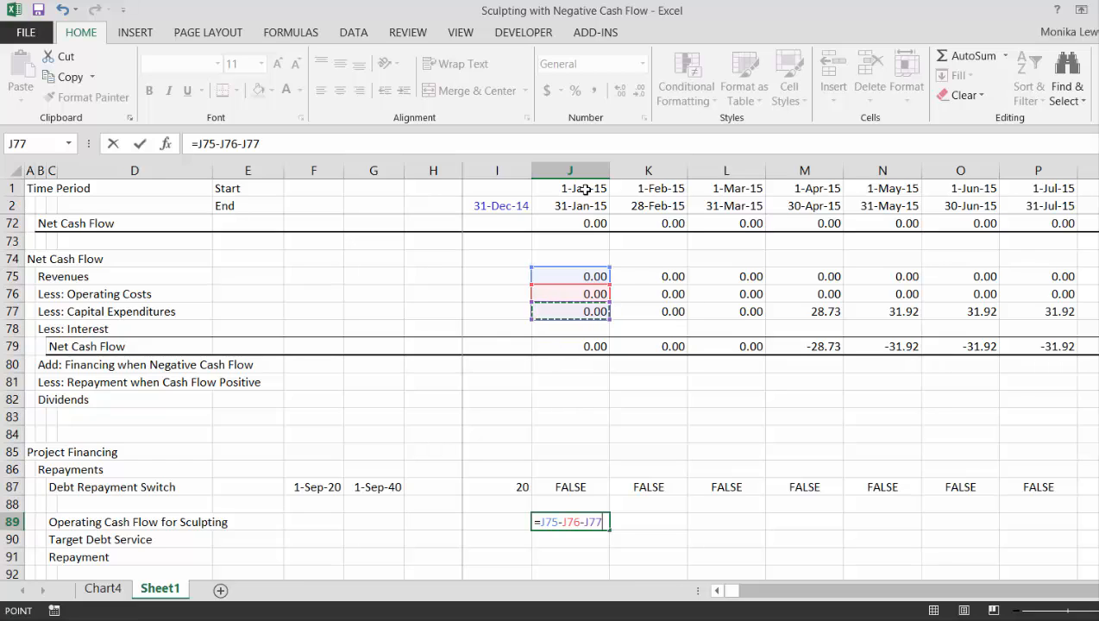
key("ctrl+Return")
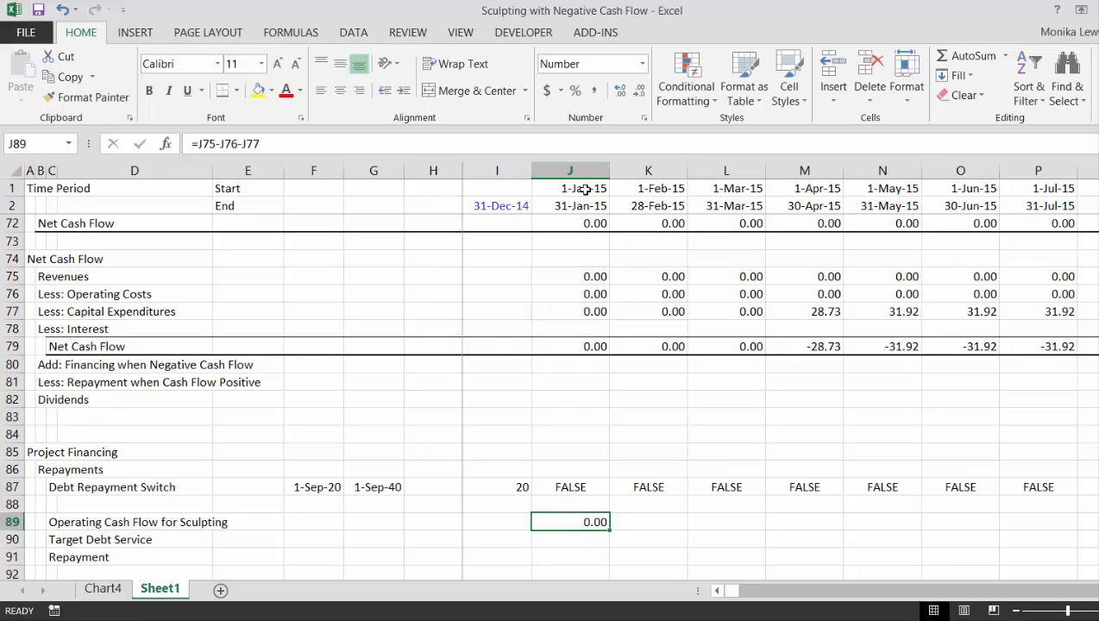
key("ctrl+shift+Right")
key("ctrl+r")
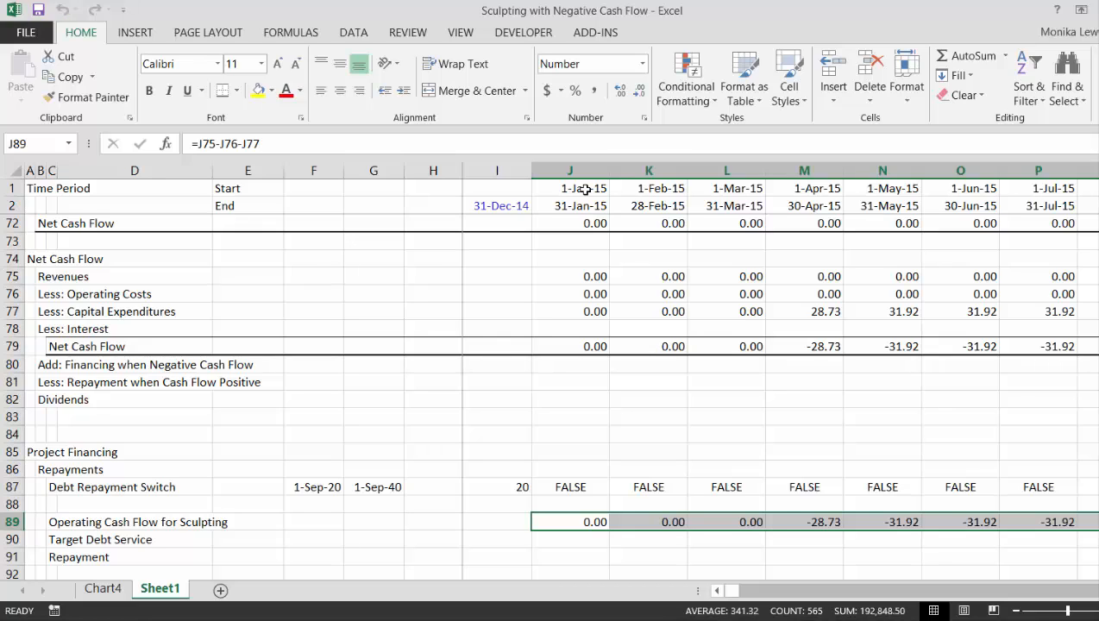
Link F90 in the Target Debt Service row to the Target DSCR in E24
key("Down")
type("=")
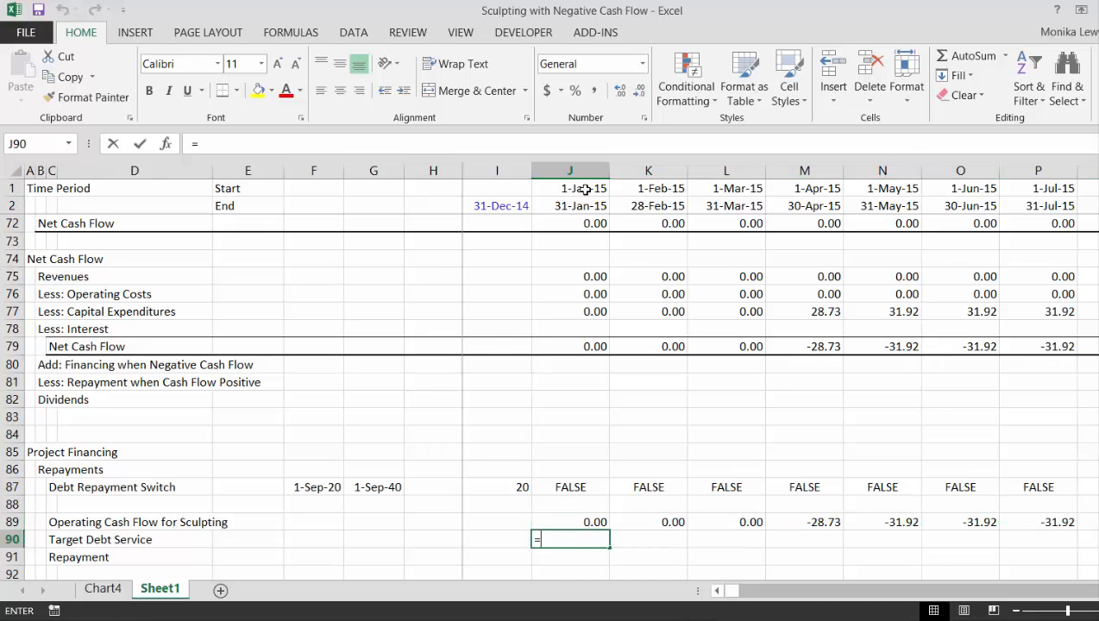
key("Escape")
key("Left")
key("Left")
key("Left")
key("Left")
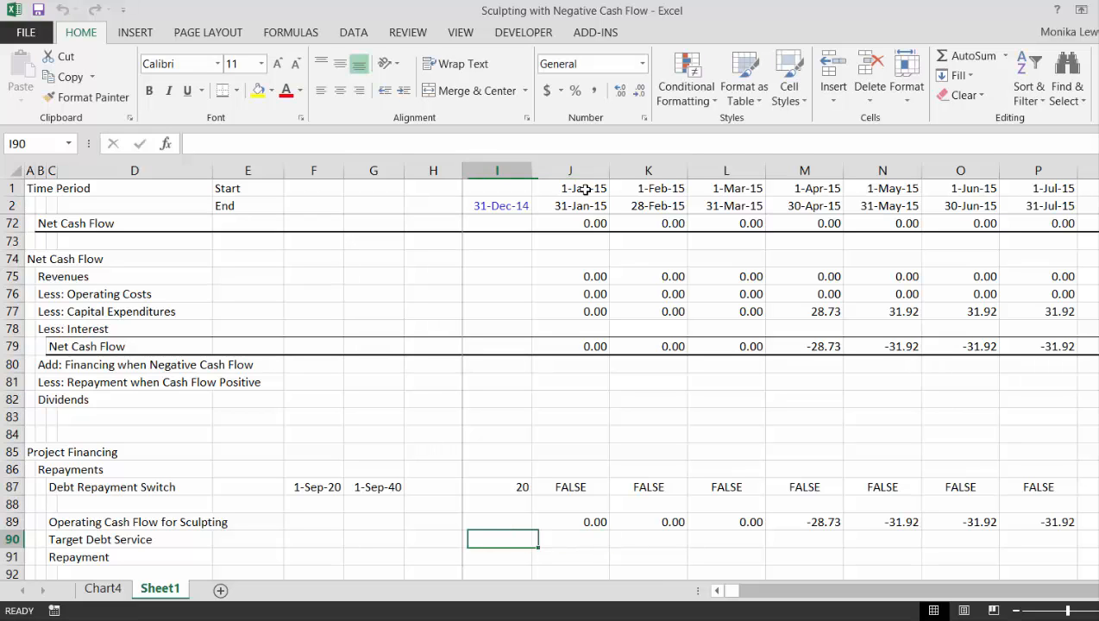
type("=")
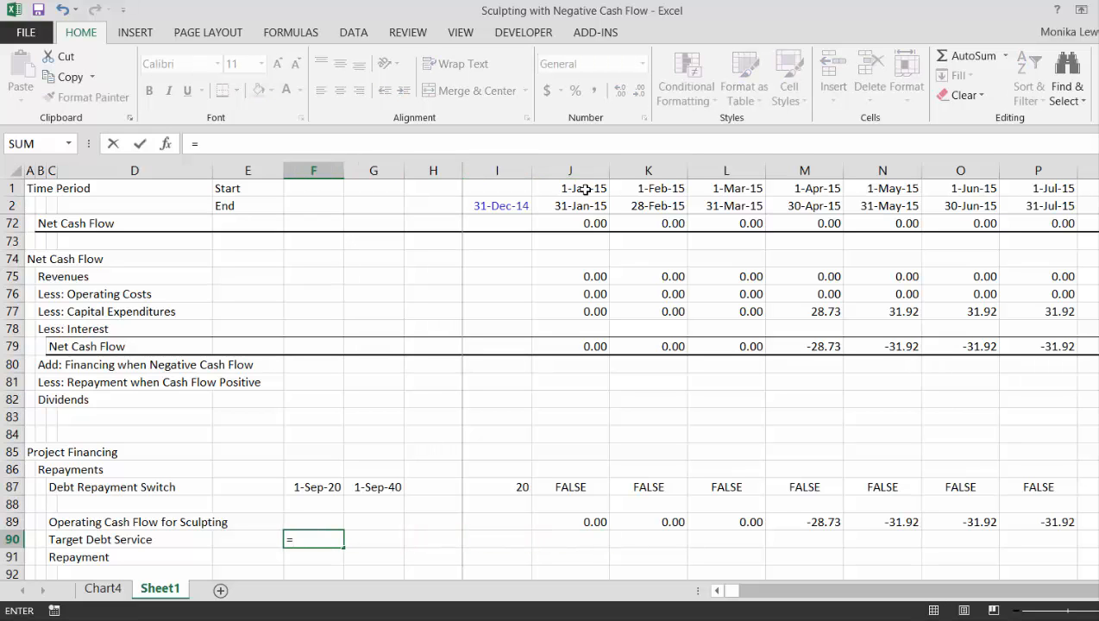
key("Up")
key("Up")
key("Up")
key("Up")
key("Up")
key("Up")
key("Up")
key("Up")
key("Up")
key("Up")
key("Up")
key("Up")
key("Up")
key("Up")
key("Up")
key("Up")
key("Up")
key("Up")
key("Up")
key("Up")
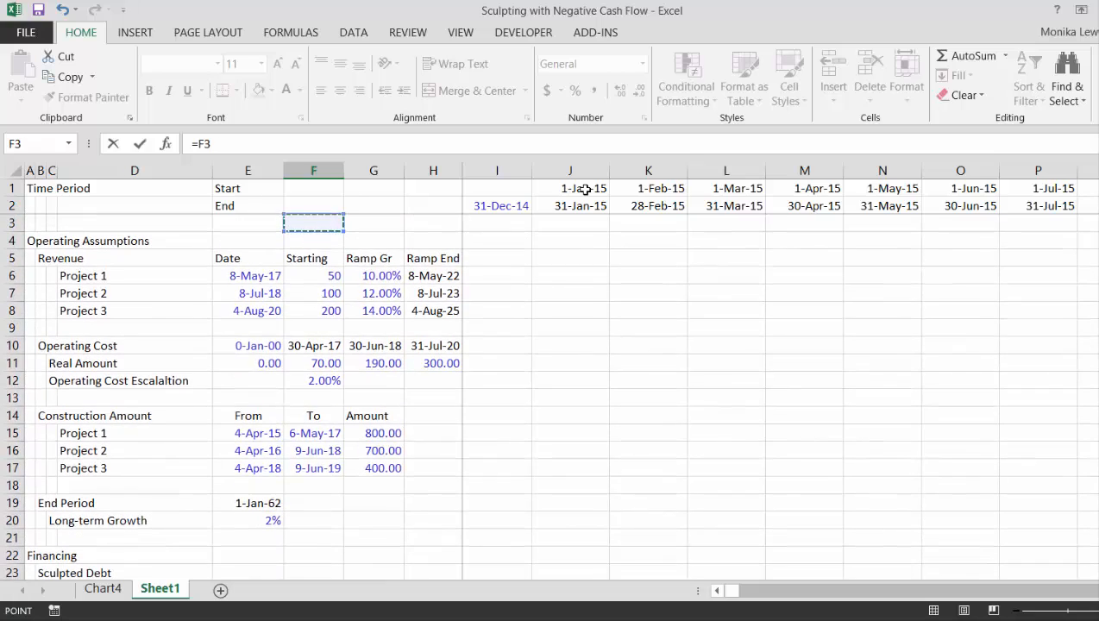
key("Down")
key("Down")
key("Down")
key("Down")
key("Down")
key("Down")
key("Down")
key("Down")
key("Down")
key("Down")
key("Down")
key("Down")
key("Down")
key("Down")
key("Down")
key("Down")
key("Down")
key("Down")
key("Down")
key("Down")
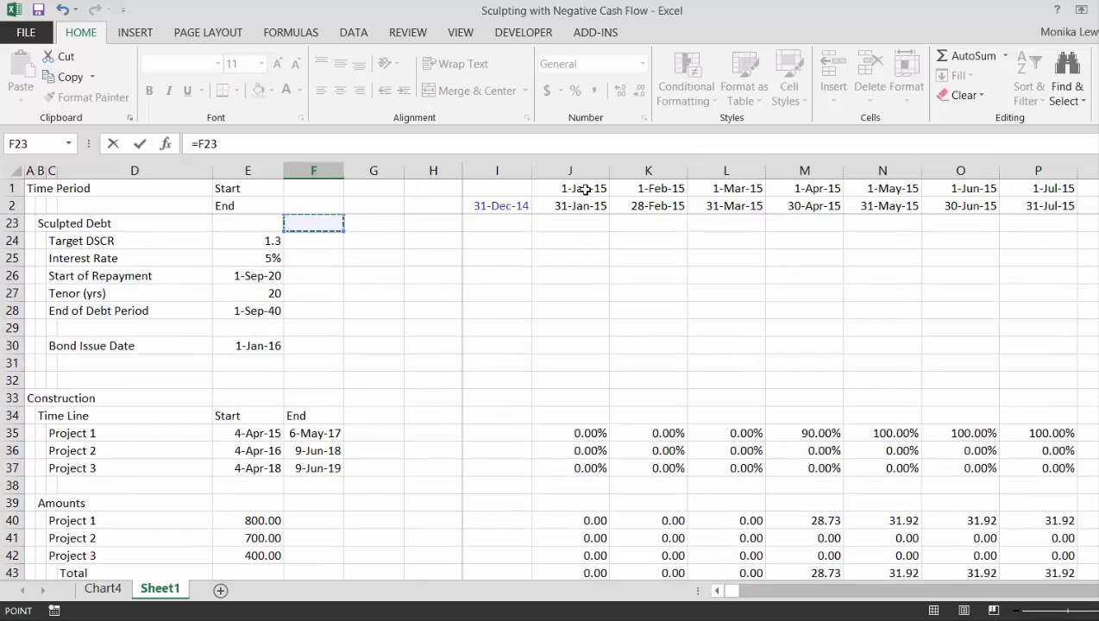
key("Down")
key("Left")
key("Return")
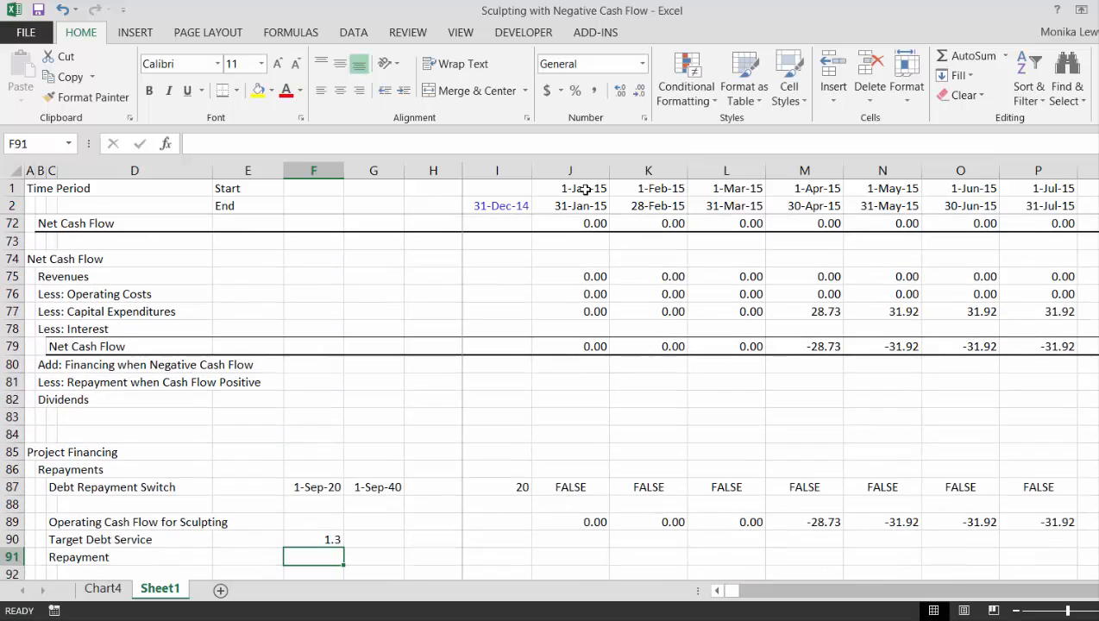
Examine the repayment switch and the cash flow for sculpting along the timeline around the start of repayment
key("Up")
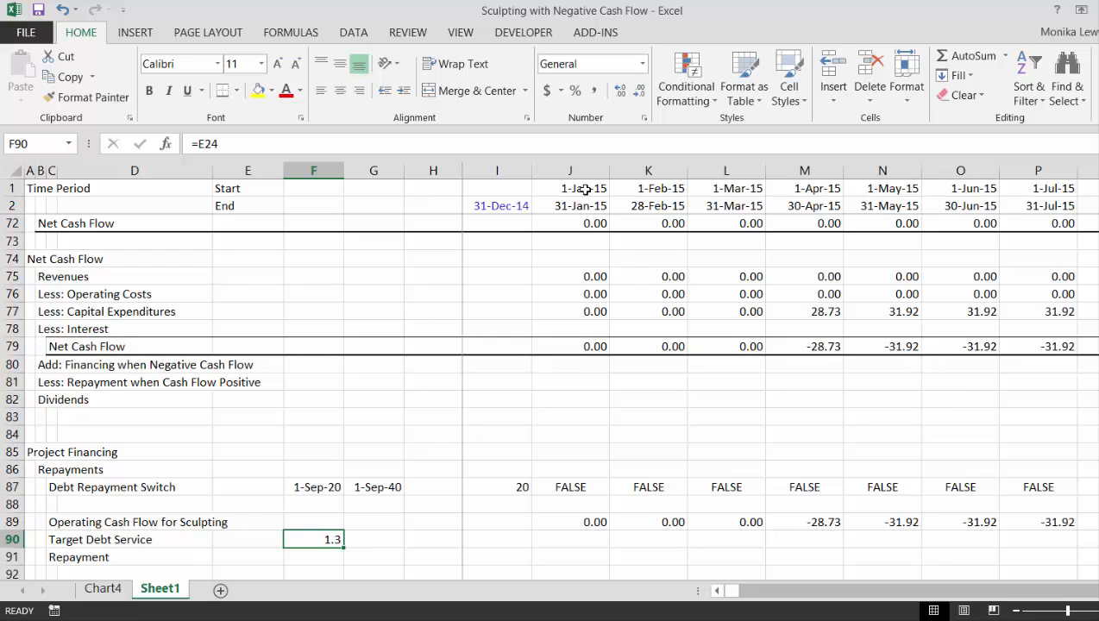
key("Right")
key("Right")
key("Right")
key("Right")
key("Right")
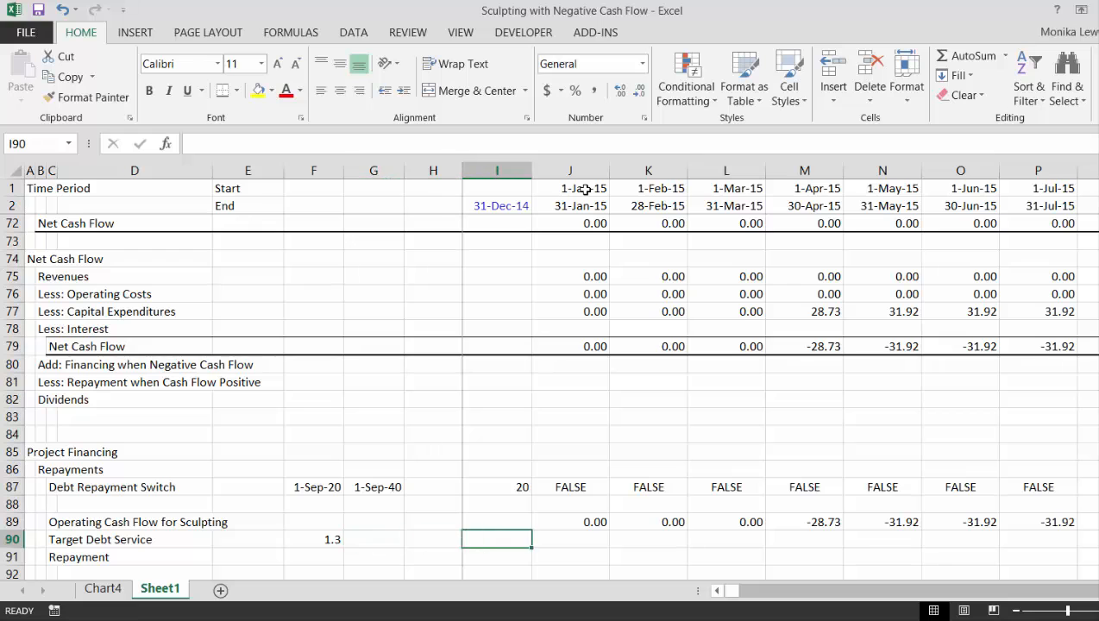
key("Right")
key("Right")
key("Right")
key("Right")
key("Right")
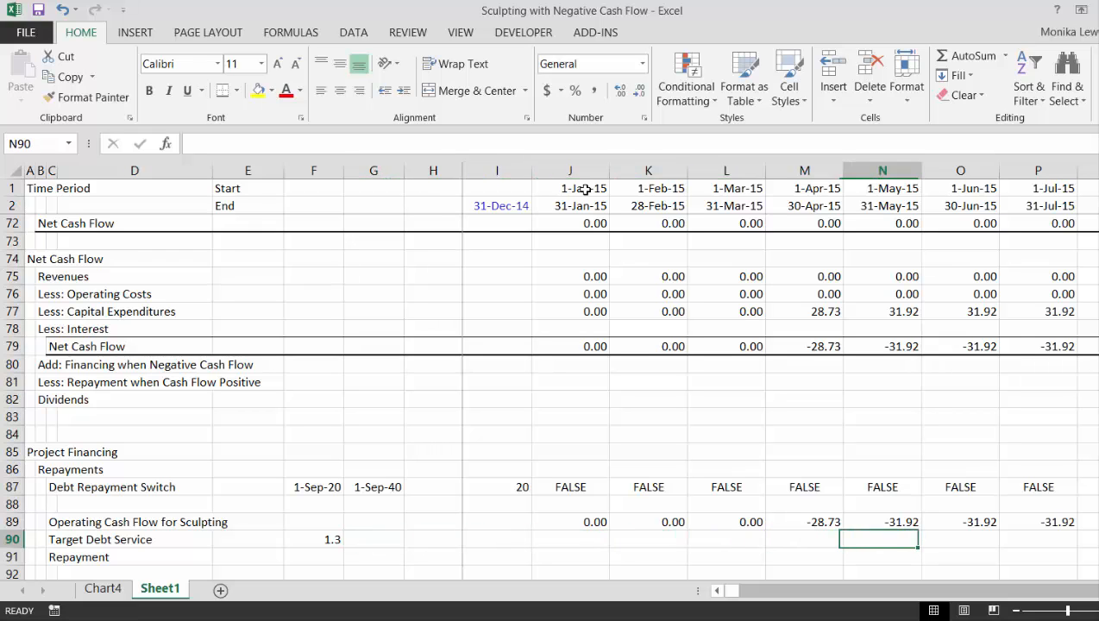
key("Right")
key("Right")
key("Right")
key("Right")
key("Right")
key("Right")
key("Right")
key("Right")
key("Right")
key("Right")
key("Right")
key("Right")
key("Right")
key("Right")
key("Right")
key("Right")
key("Right")
key("Right")
key("Right")
key("Right")
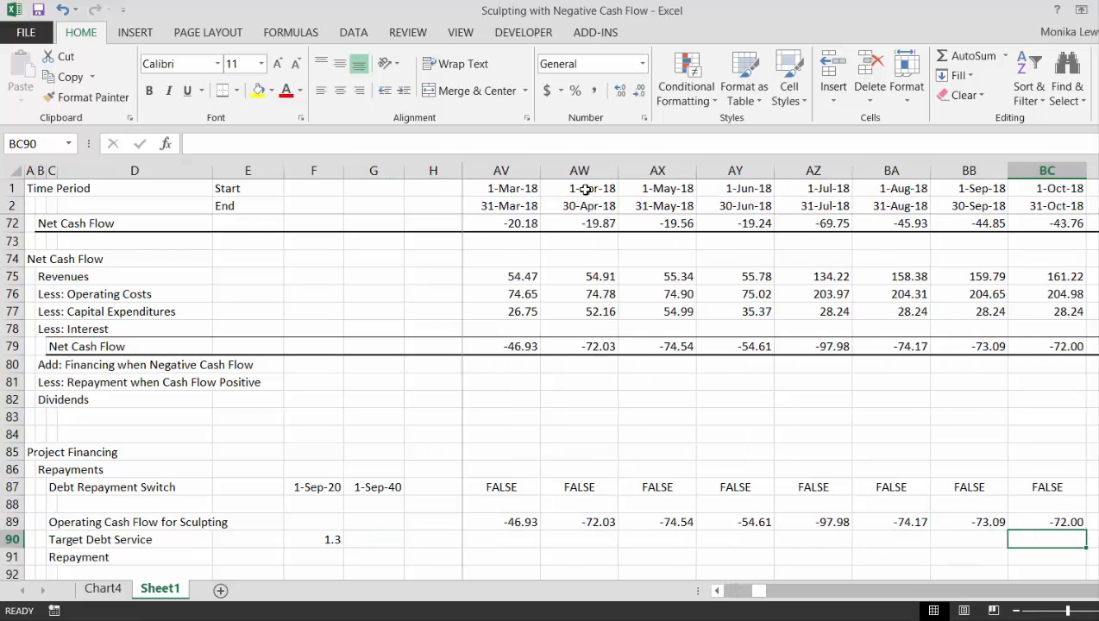
key("Right")
key("Right")
key("Right")
key("Right")
key("Right")
key("Right")
key("Right")
key("Right")
key("Right")
key("Right")
key("Right")
key("Right")
key("Right")
key("Right")
key("Right")
key("Right")
key("Right")
key("Right")
key("Right")
key("Right")
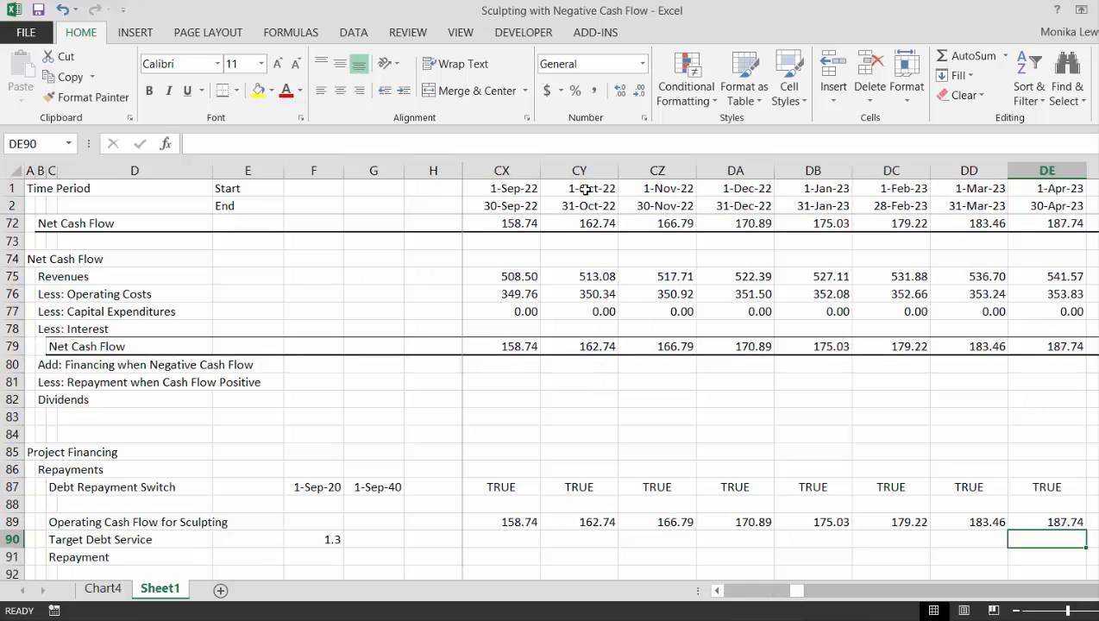
key("Left")
key("Left")
key("Left")
key("Left")
key("Left")
key("Left")
key("Left")
key("Left")
key("Left")
key("Left")
key("Left")
key("Left")
key("Left")
key("Left")
key("Left")
key("Left")
key("Left")
key("Left")
key("Left")
key("Left")
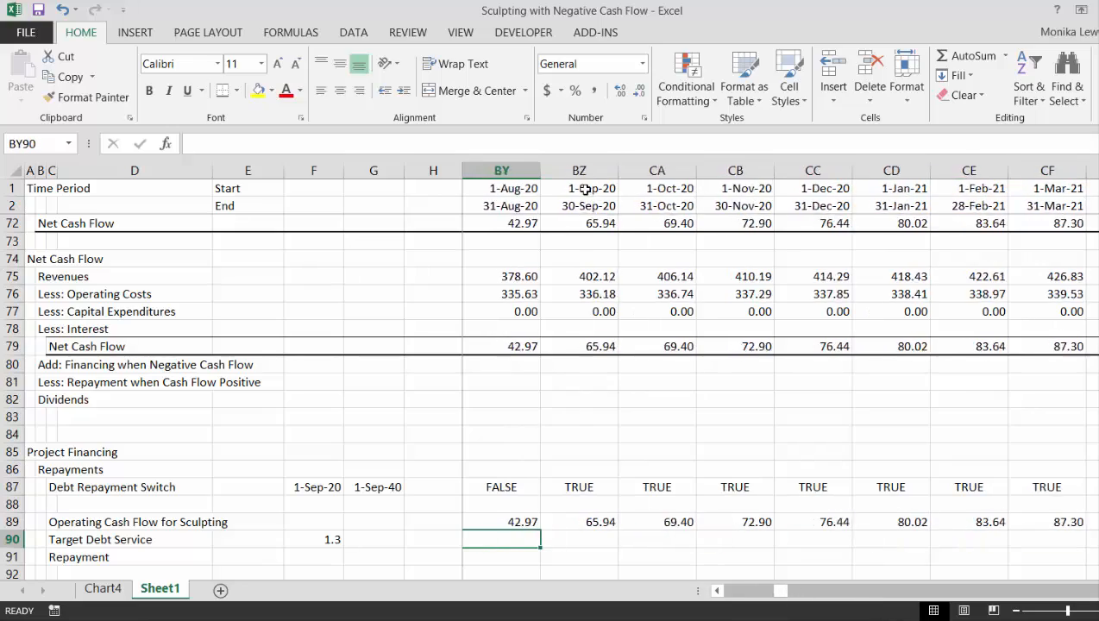
key("Right")
key("Right")
key("Right")
key("Right")
key("Left")
key("Left")
key("Left")
key("Left")
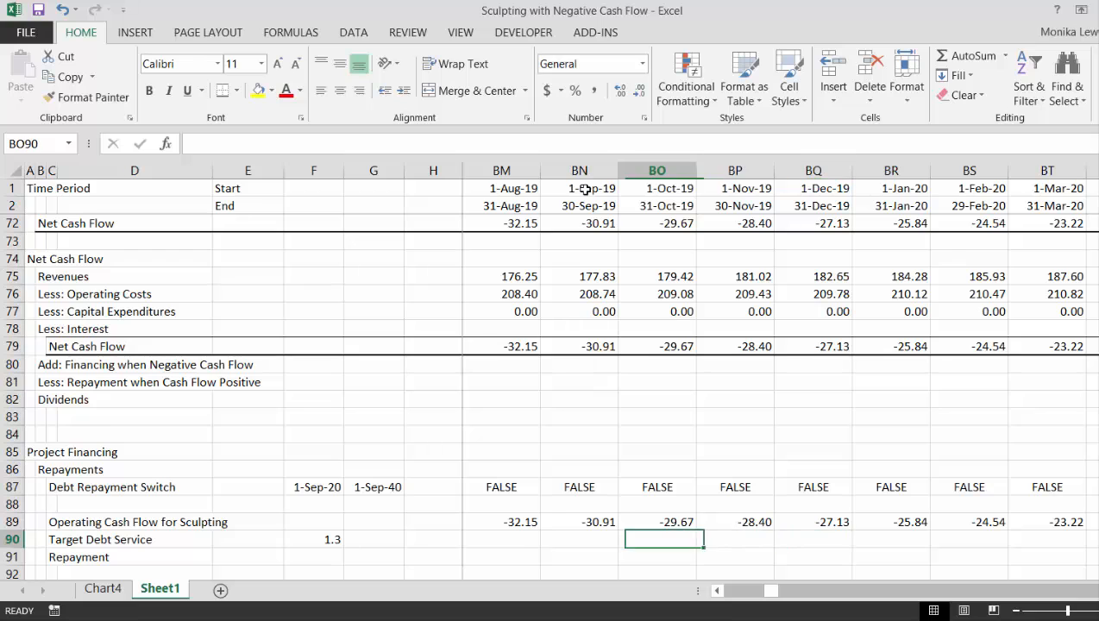
Examine the operating cash flow for sculpting in the 2019 months before debt repayment starts
key("Left")
key("Left")
key("Left")
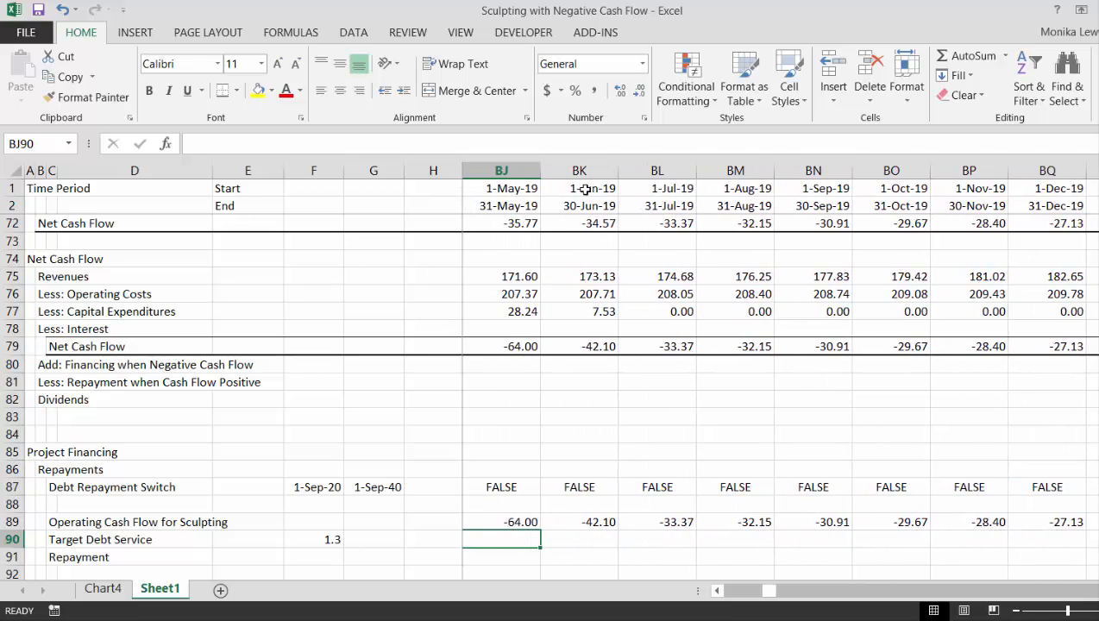
key("Up")
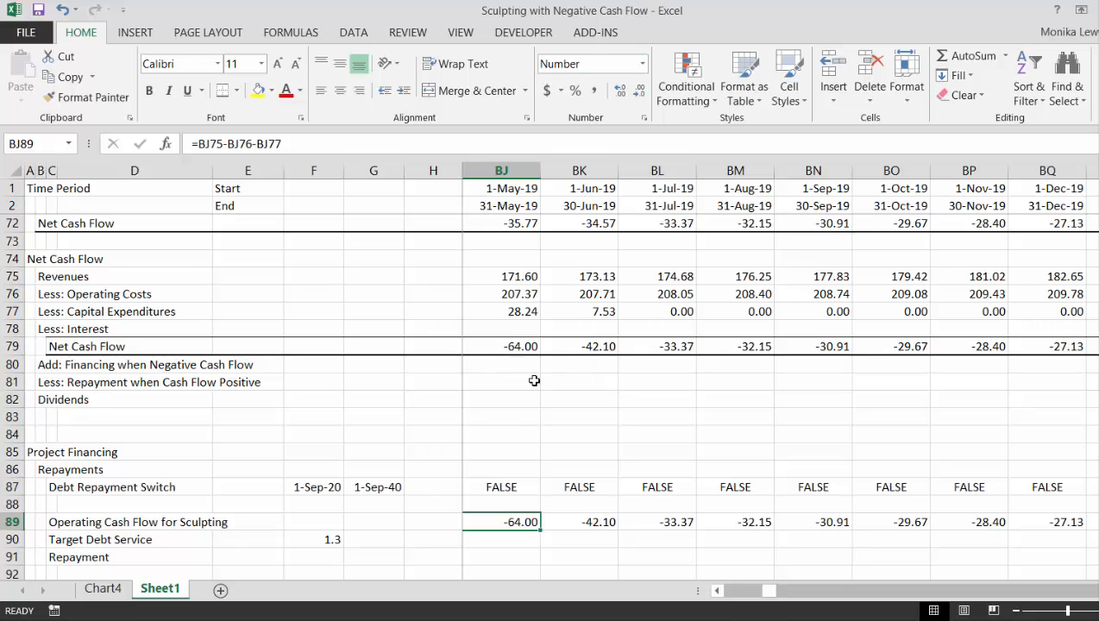
left_click(534, 571)
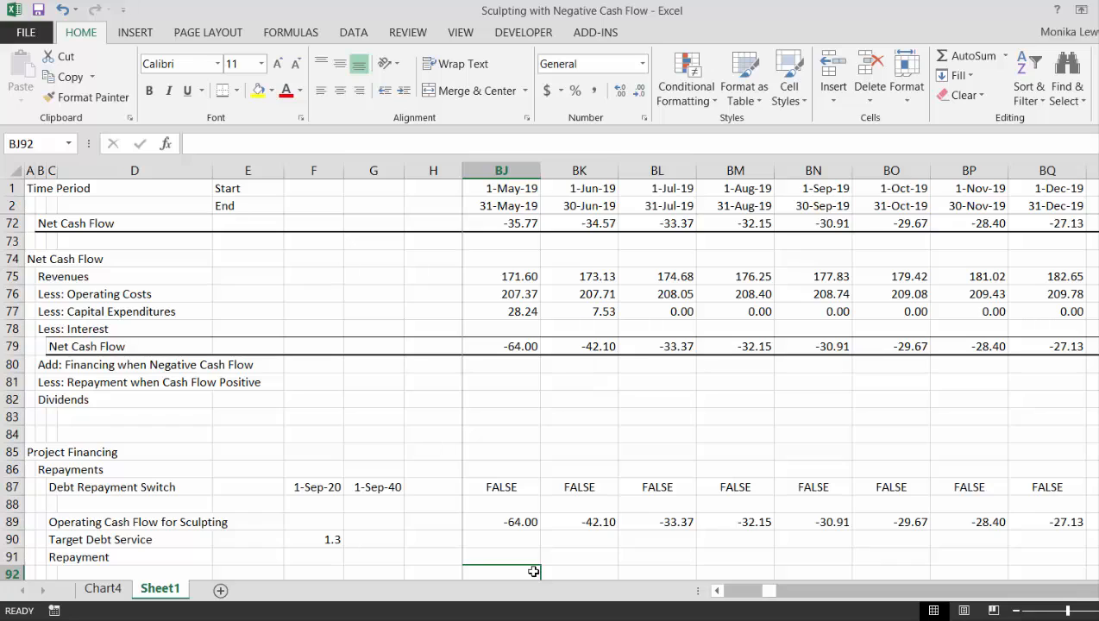
key("Up")
key("Up")
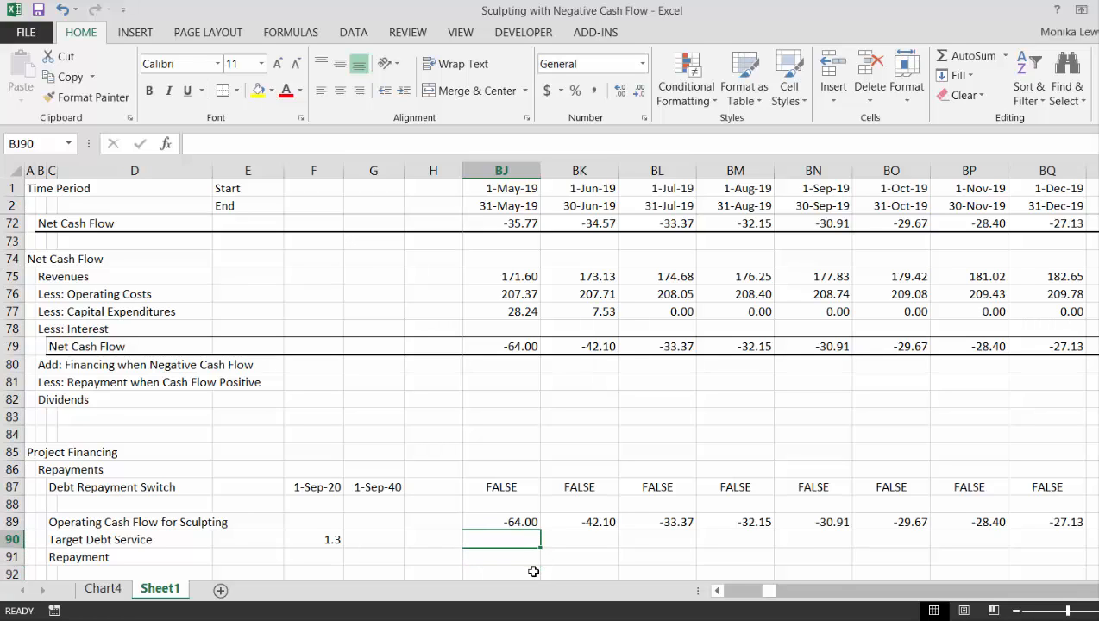
Calculate the target debt service in J90 as the cash flow for sculpting divided by the target DSCR, =J89/$F$90
key("ctrl+Left")
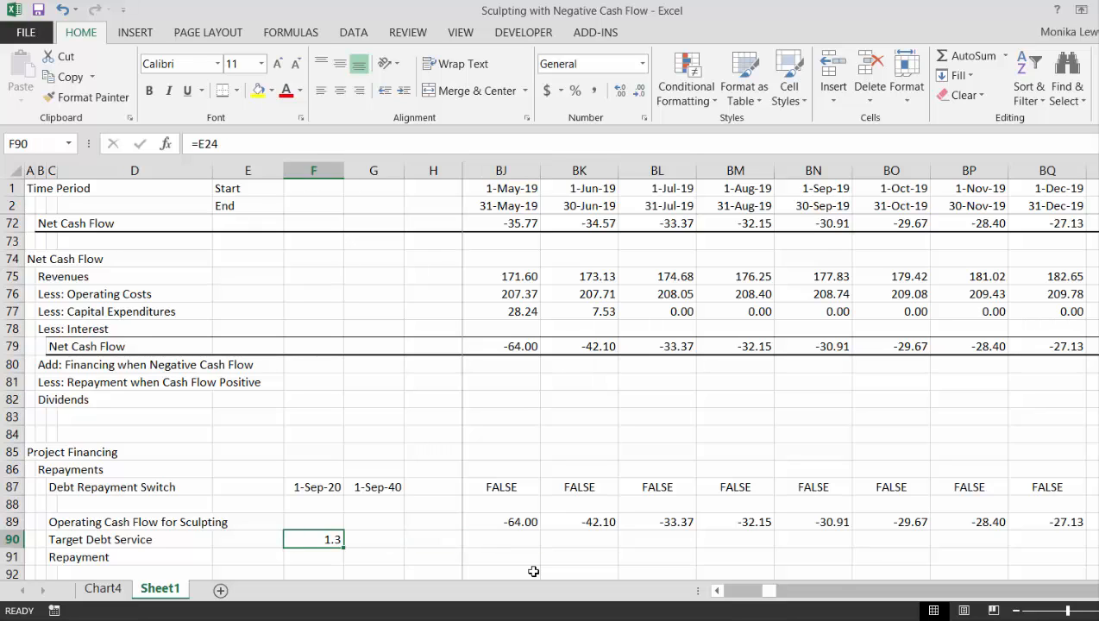
key("Right")
key("Right")
key("Right")
key("Right")
key("Right")
key("Left")
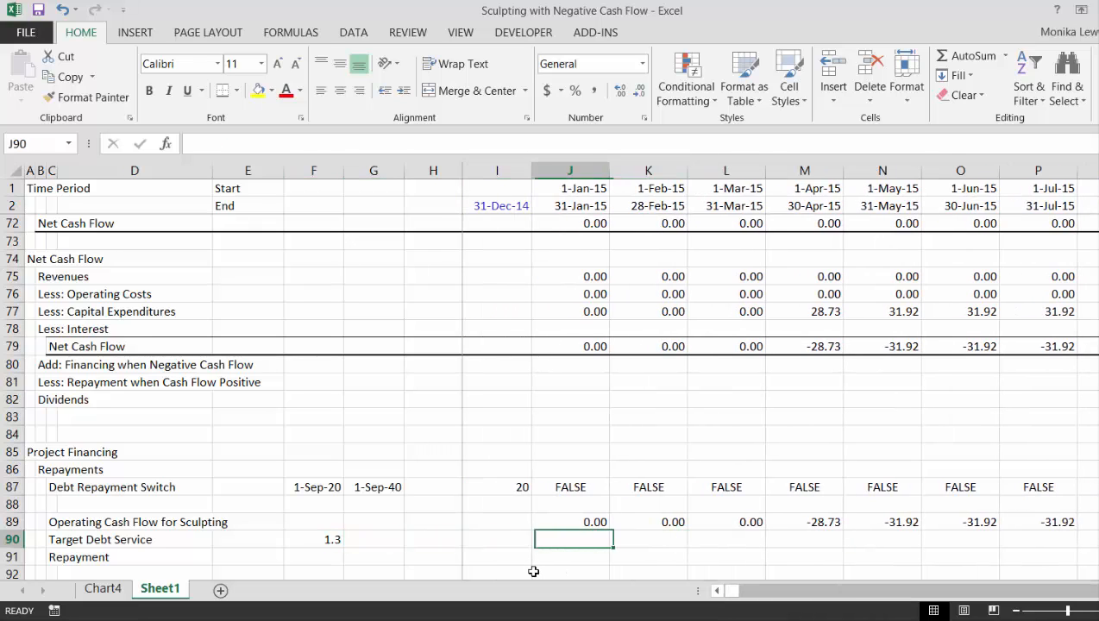
type("=")
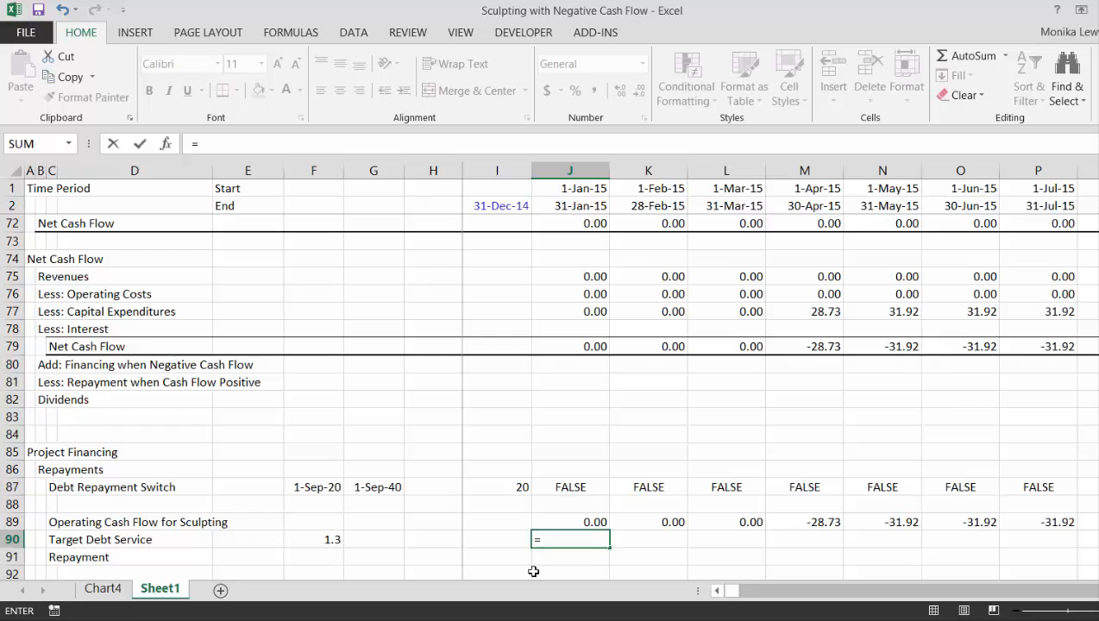
key("Up")
type("/")
key("Left")
key("Left")
key("Left")
key("Left")
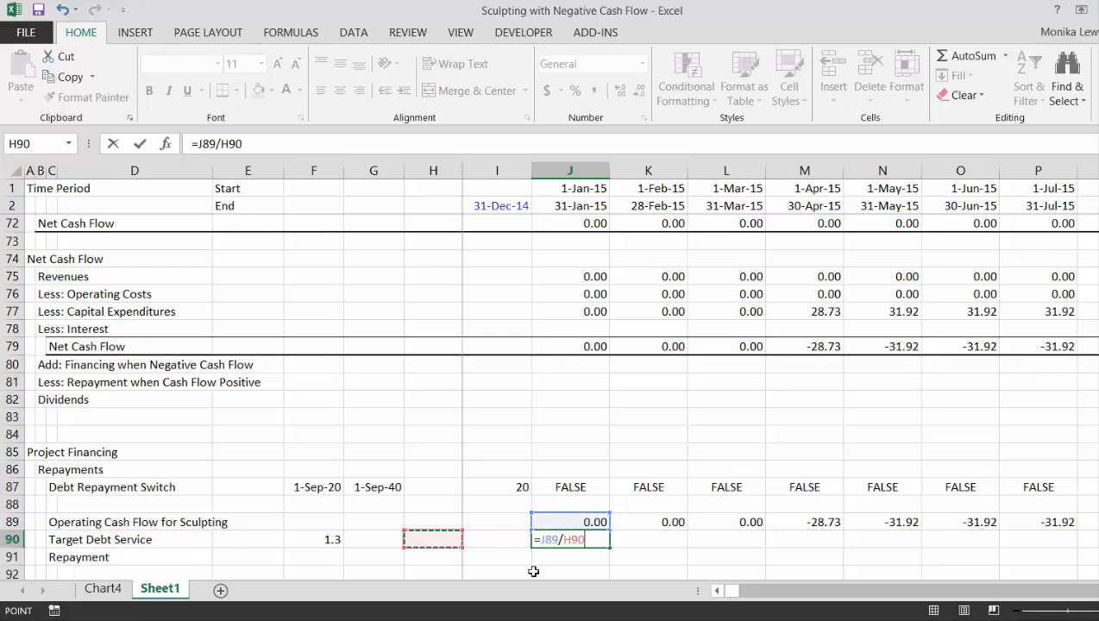
key("F4")
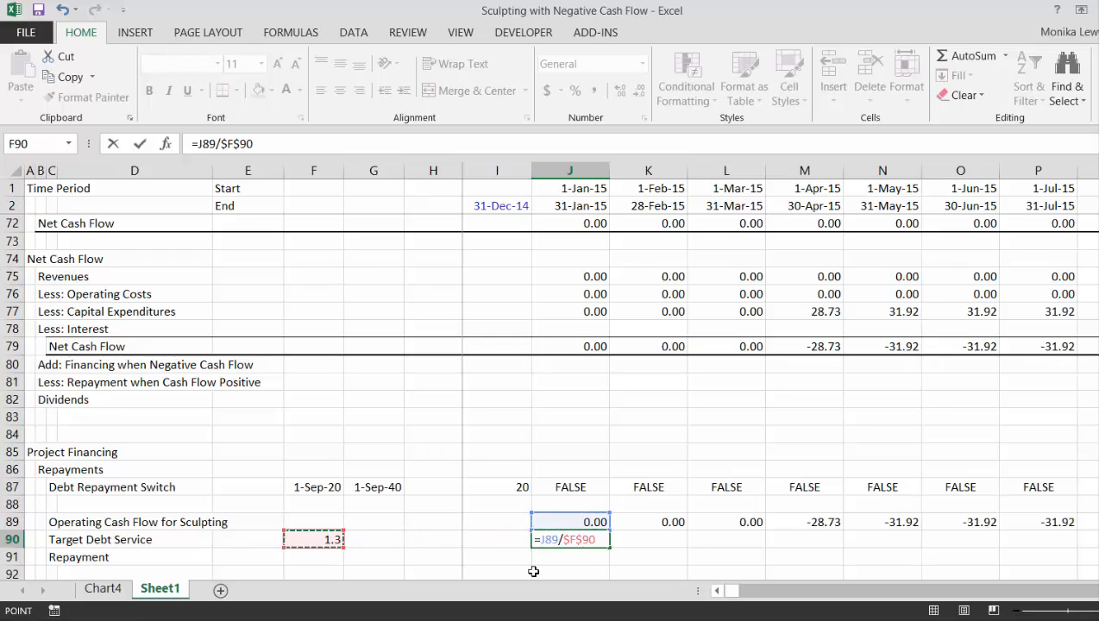
key("ctrl+Return")
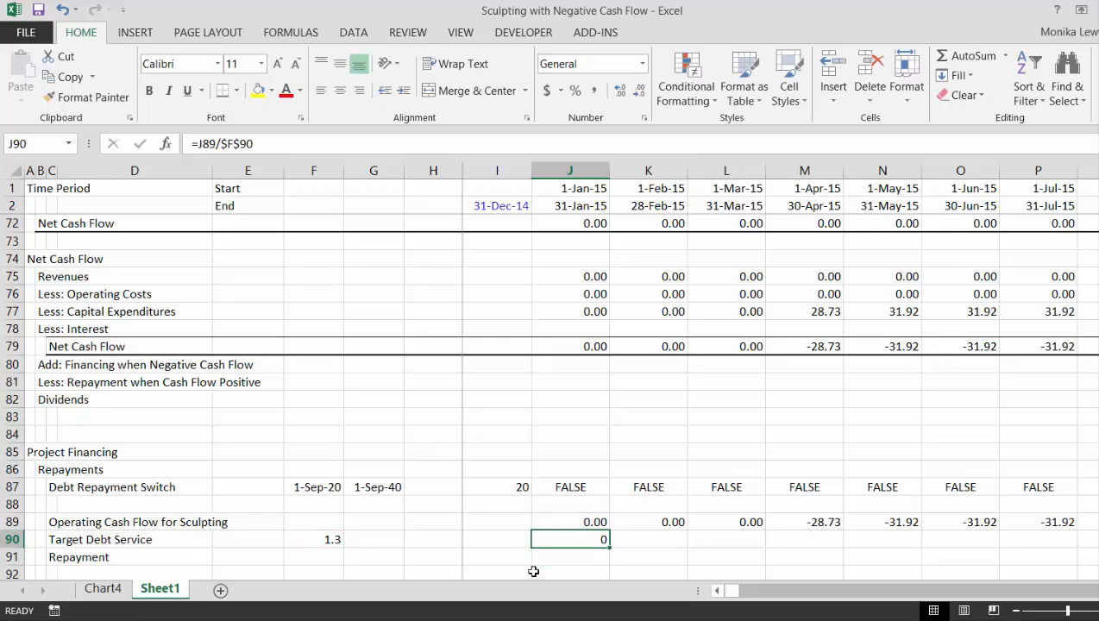
Format J90 as a number with two decimals and fill the target debt service across the whole timeline
key("ctrl+shift+1")
key("ctrl+shift+Right")
key("ctrl+r")
key("shift+BackSpace")
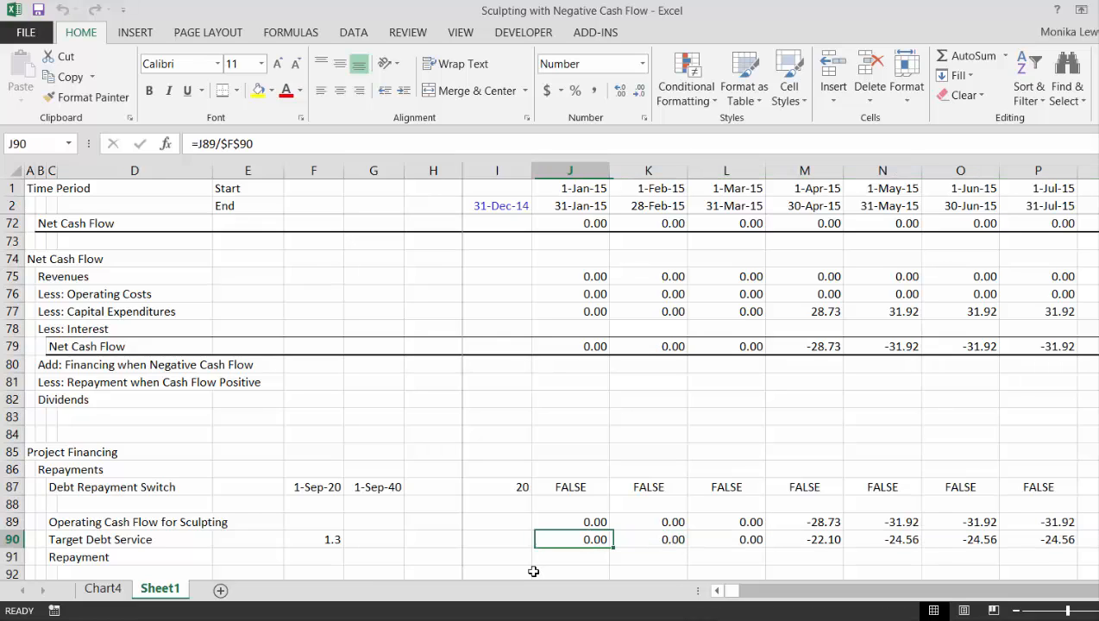
Multiply the target debt service by the repayment switch, making J90 =J89/$F$90*J87, and refill it across the timeline
key("F2")
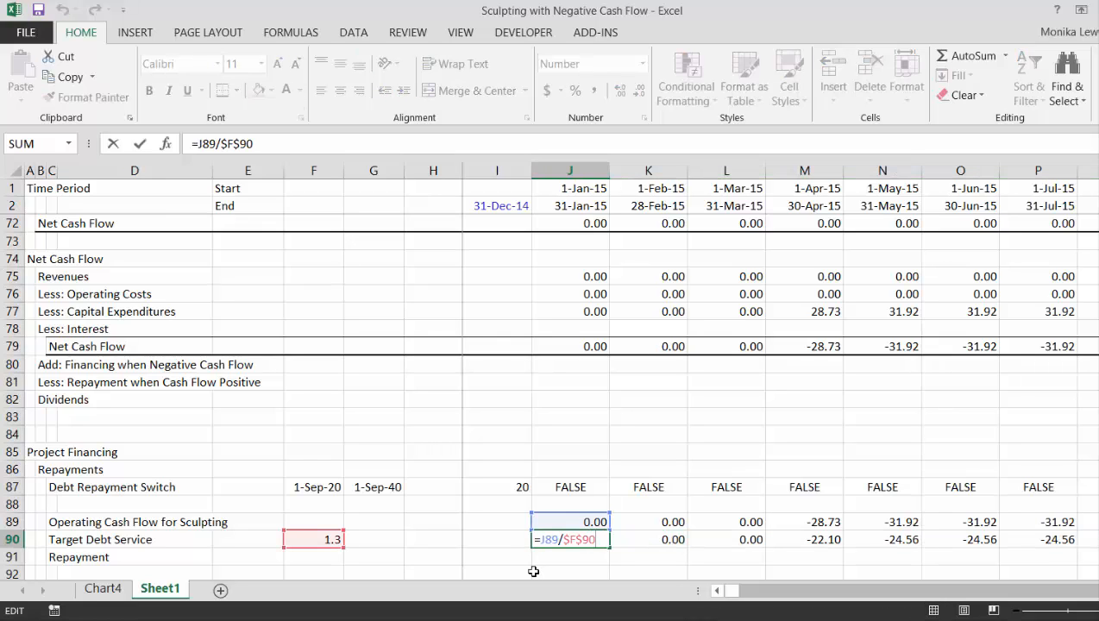
type("*")
left_click(570, 487)
key("Return")
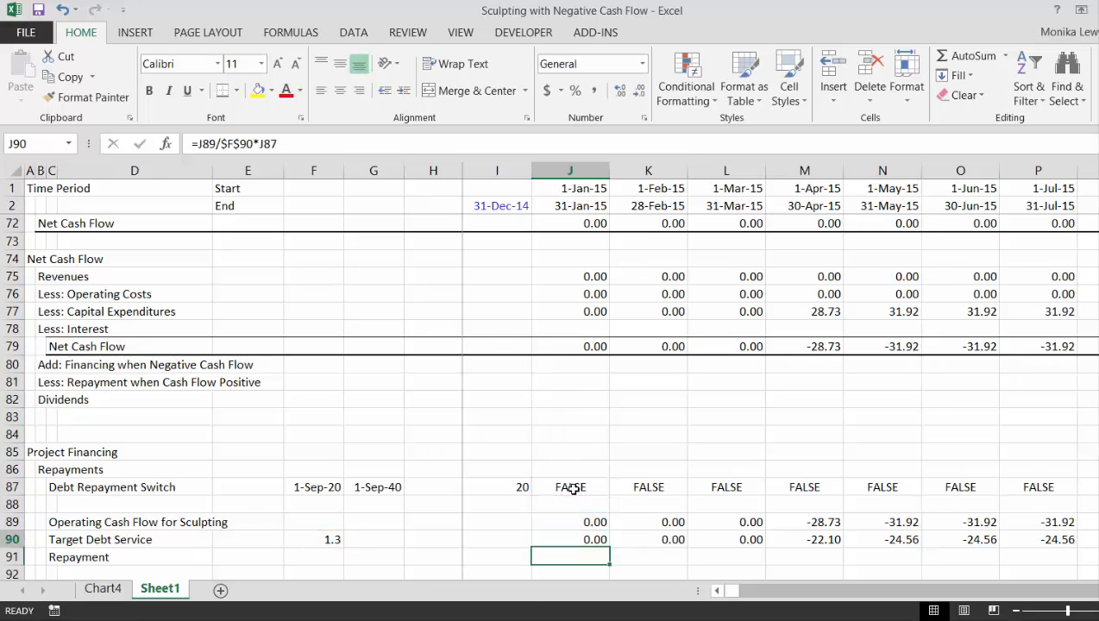
key("Up")
key("ctrl+shift+Right")
key("ctrl+r")
Examine the target debt service against the repayment switch along the timeline, from before repayment starts to after it ends
key("Right")
key("Right")
key("Right")
key("Right")
key("Right")
key("Right")
key("Right")
key("Right")
key("Right")
key("Right")
key("Right")
key("Right")
key("Right")
key("Right")
key("Right")
key("Right")
key("Right")
key("Right")
key("Right")
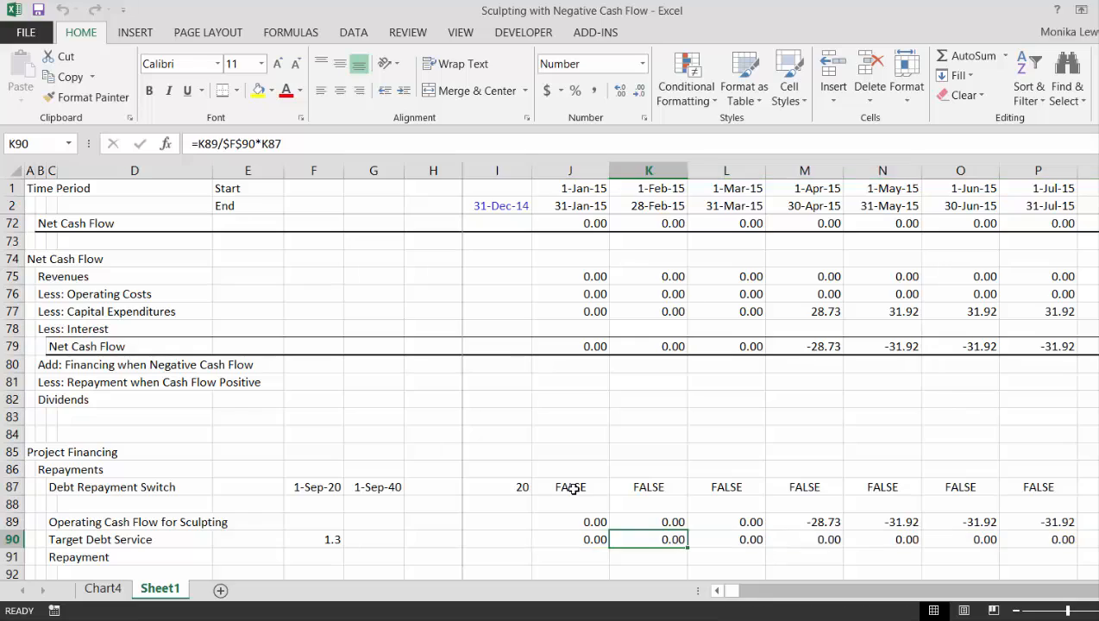
key("Right")
key("Right")
key("Right")
key("Right")
key("Right")
key("Right")
key("Right")
key("Right")
key("Right")
key("Right")
key("Right")
key("Right")
key("Right")
key("Right")
key("Right")
key("Right")
key("Right")
key("Right")
key("Right")
key("Right")
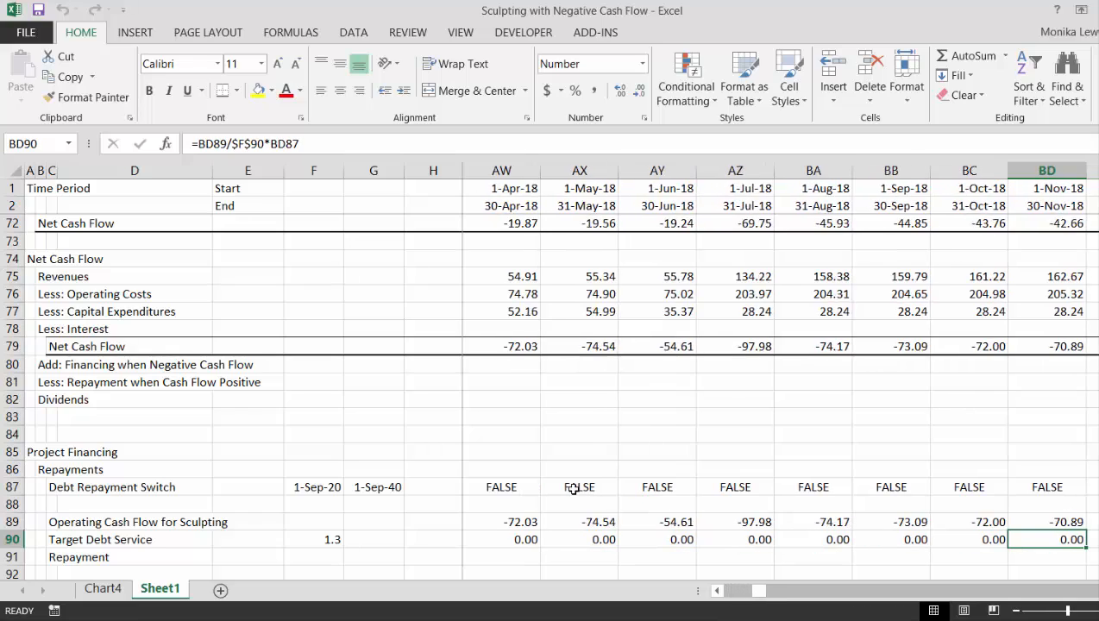
key("Right")
key("Right")
key("Right")
key("Right")
key("Right")
key("Left")
key("Left")
key("Left")
key("Left")
key("Left")
key("Left")
key("Left")
key("Left")
key("Left")
key("Left")
key("Left")
key("Left")
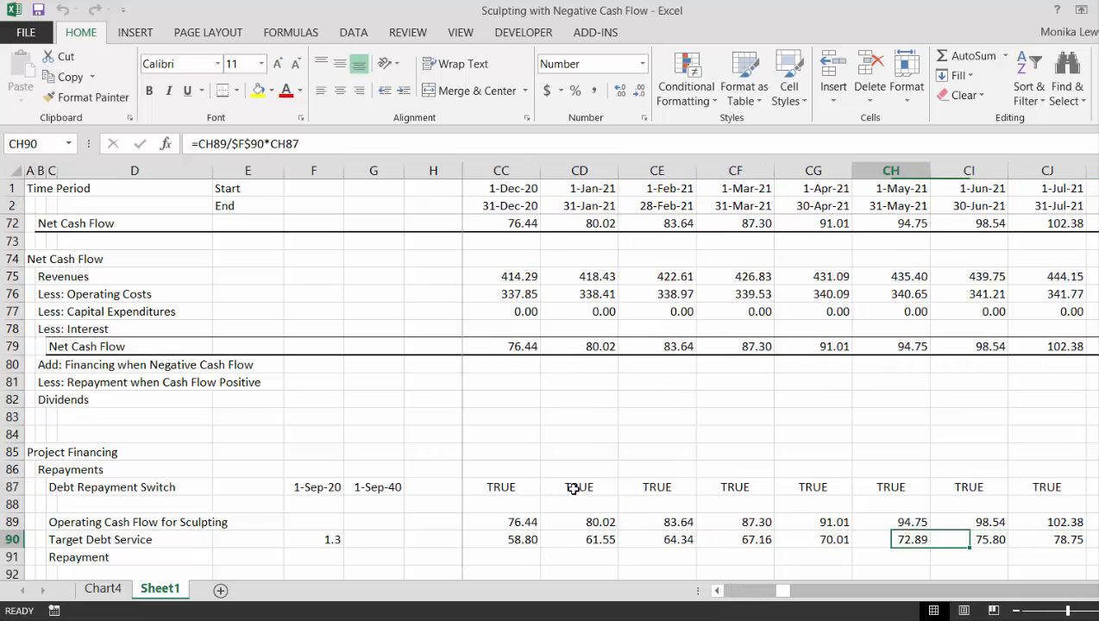
key("Right")
key("Right")
key("Right")
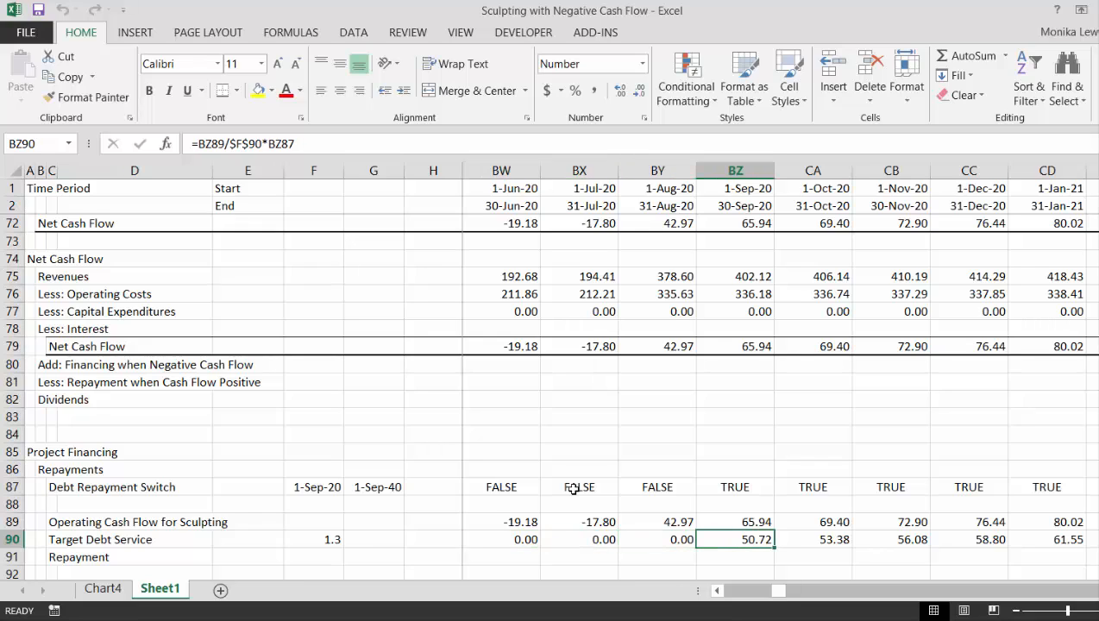
key("Right")
key("Right")
key("Right")
key("Right")
key("Right")
key("Right")
key("Right")
key("Right")
key("Right")
key("Right")
key("Right")
key("Right")
key("Right")
key("Right")
key("Right")
key("Right")
key("Right")
key("Right")
key("Right")
key("Right")
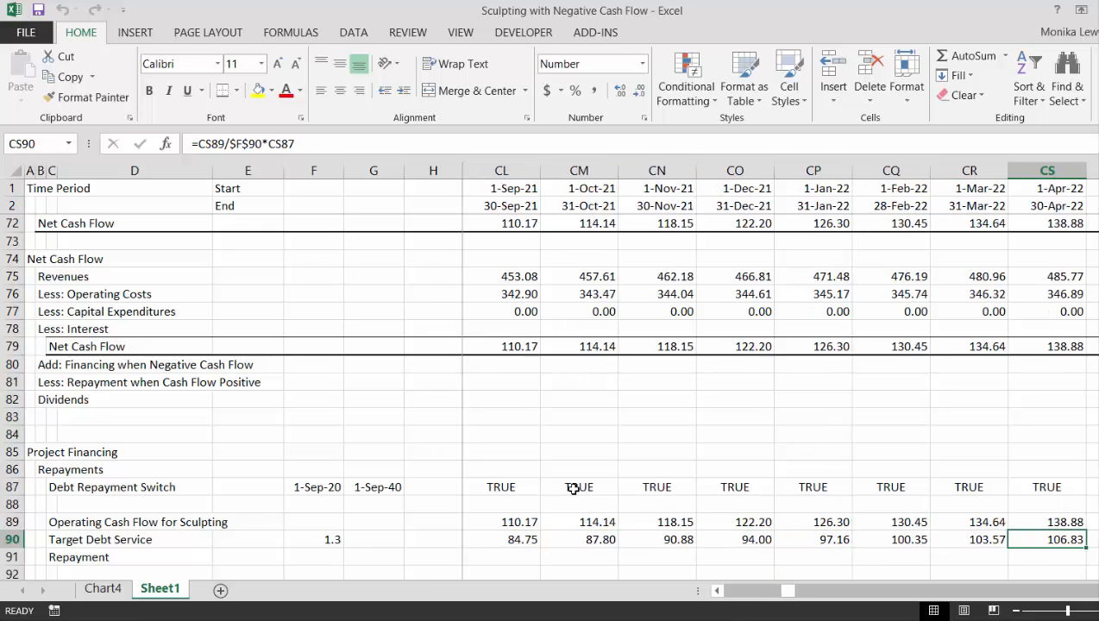
key("Right")
key("Right")
key("Right")
key("Right")
key("Right")
key("Right")
key("Right")
key("Right")
key("Right")
key("Right")
key("Right")
key("Right")
key("Right")
key("Right")
key("Right")
key("Right")
key("Right")
key("Right")
key("Right")
key("Right")
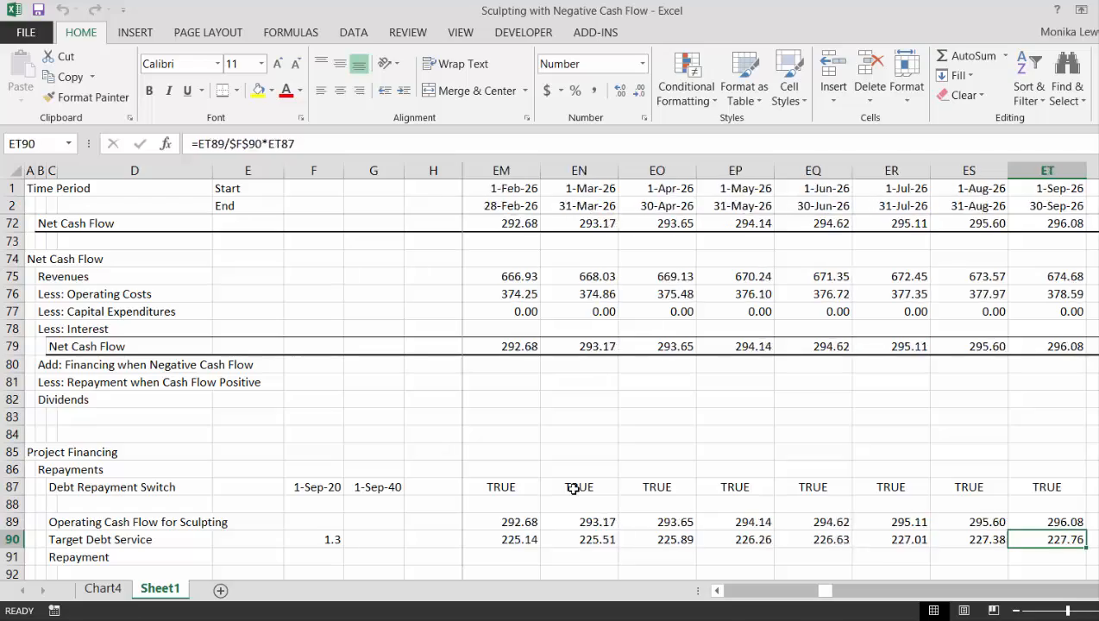
key("Right")
key("Right")
key("Right")
key("Right")
key("Right")
key("Right")
key("Right")
key("Right")
key("Right")
key("Right")
key("Right")
key("Right")
key("Right")
key("Right")
key("Right")
key("Right")
key("Right")
key("Right")
key("Right")
key("Right")
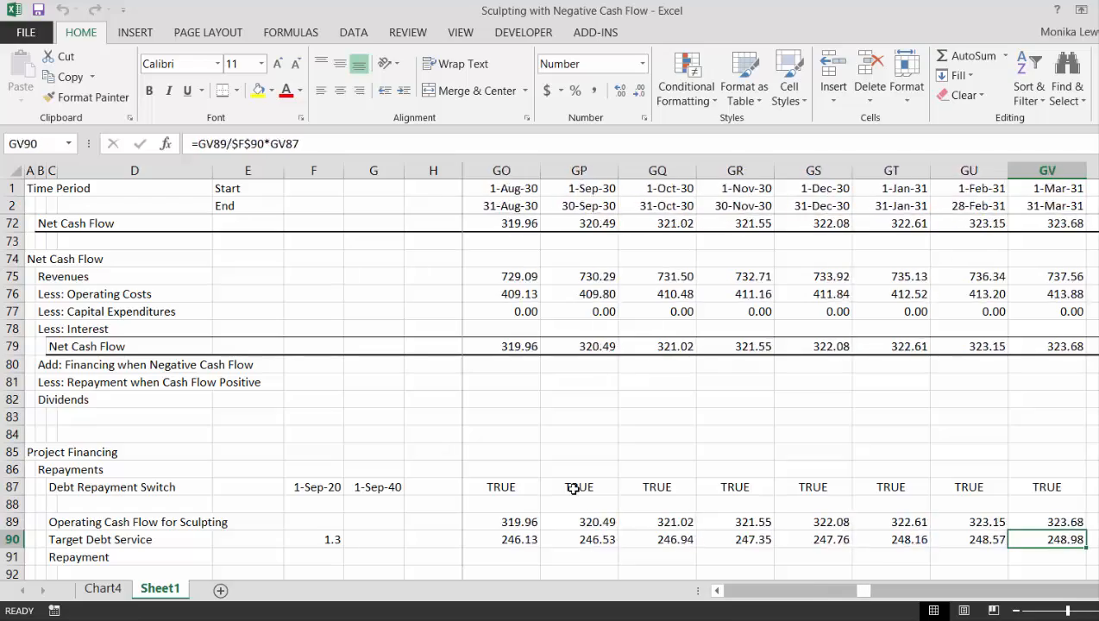
key("Right")
key("Right")
key("Right")
key("Right")
key("Right")
key("Right")
key("Right")
key("Right")
key("Right")
key("Right")
key("Right")
key("Right")
key("Right")
key("Right")
key("Right")
key("Right")
key("Right")
key("Right")
key("Right")
key("Right")
key("Right")
key("Right")
key("Right")
key("Right")
key("Right")
key("Right")
key("Right")
key("Right")
key("Right")
key("Right")
key("Right")
key("Right")
key("Right")
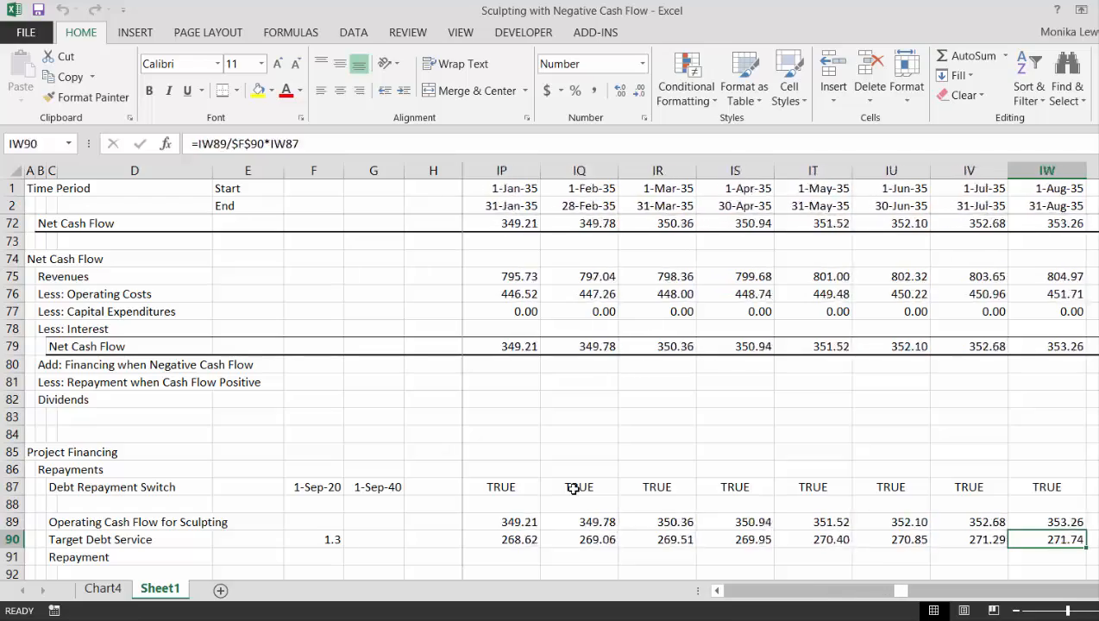
key("Right")
key("Right")
key("Right")
key("Right")
key("Right")
key("Right")
key("Right")
key("Right")
key("Right")
key("Right")
key("Right")
key("Right")
key("Right")
key("Right")
key("Right")
key("Right")
key("Right")
key("Right")
key("Right")
key("Right")
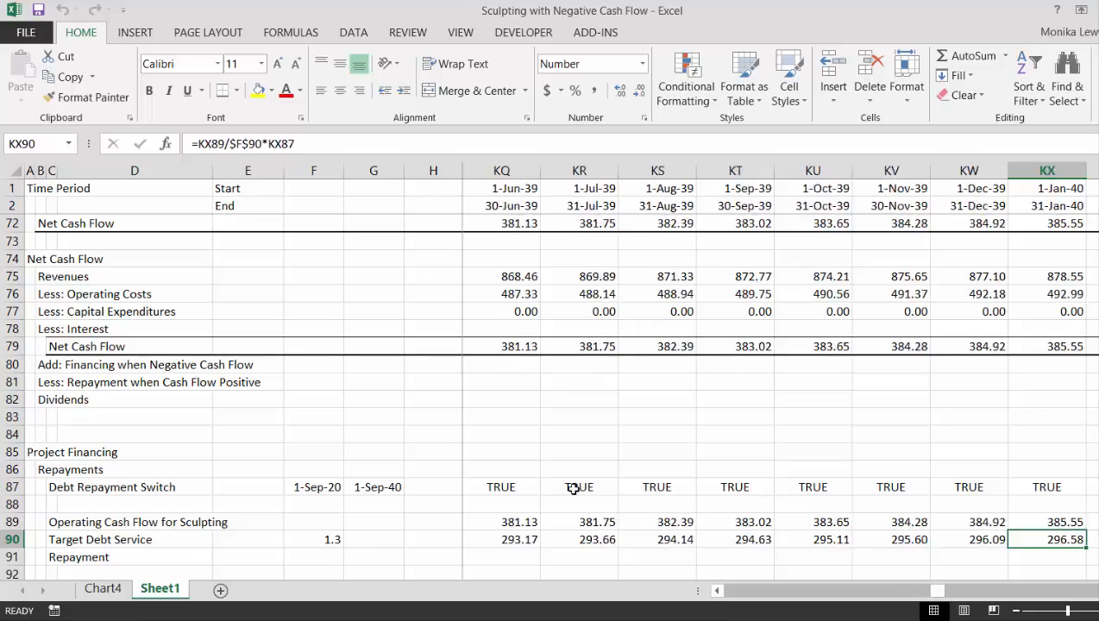
key("Right")
key("Right")
key("Right")
key("Right")
key("Right")
key("Right")
key("Right")
key("Right")
key("Right")
key("Right")
key("Right")
key("Right")
key("Right")
key("Right")
key("Right")
key("Right")
key("Right")
key("Right")
key("Right")
key("Right")
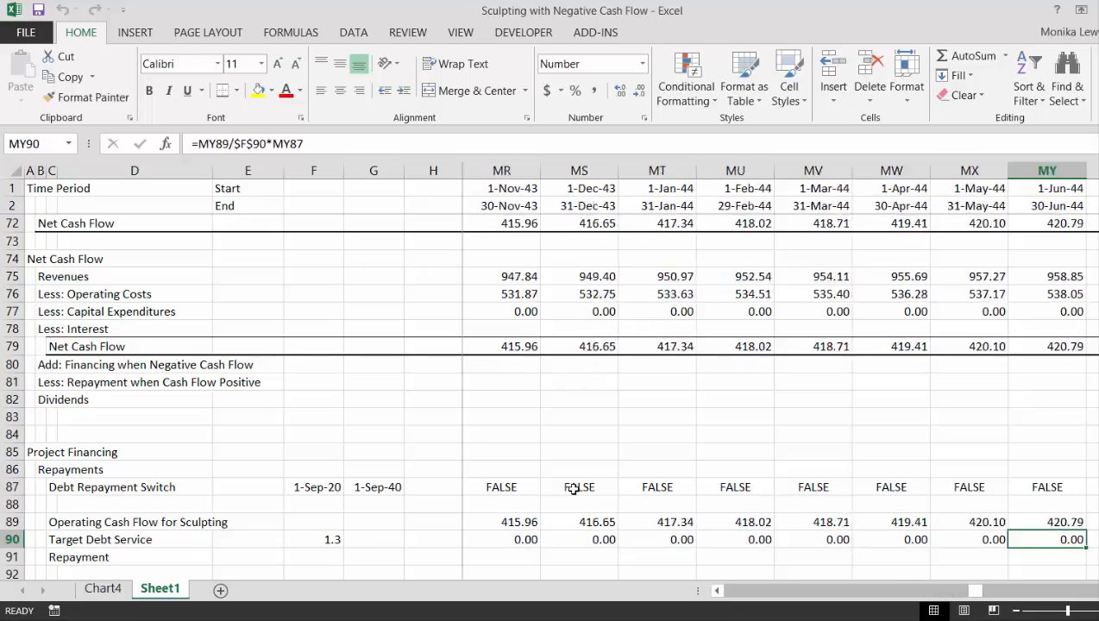
key("Right")
key("Right")
key("Right")
key("Right")
key("Right")
key("Right")
key("Right")
key("Right")
key("Right")
key("Right")
key("Right")
key("Right")
key("Right")
key("Right")
key("Right")
key("Right")
key("Right")
key("Right")
key("Right")
key("Right")
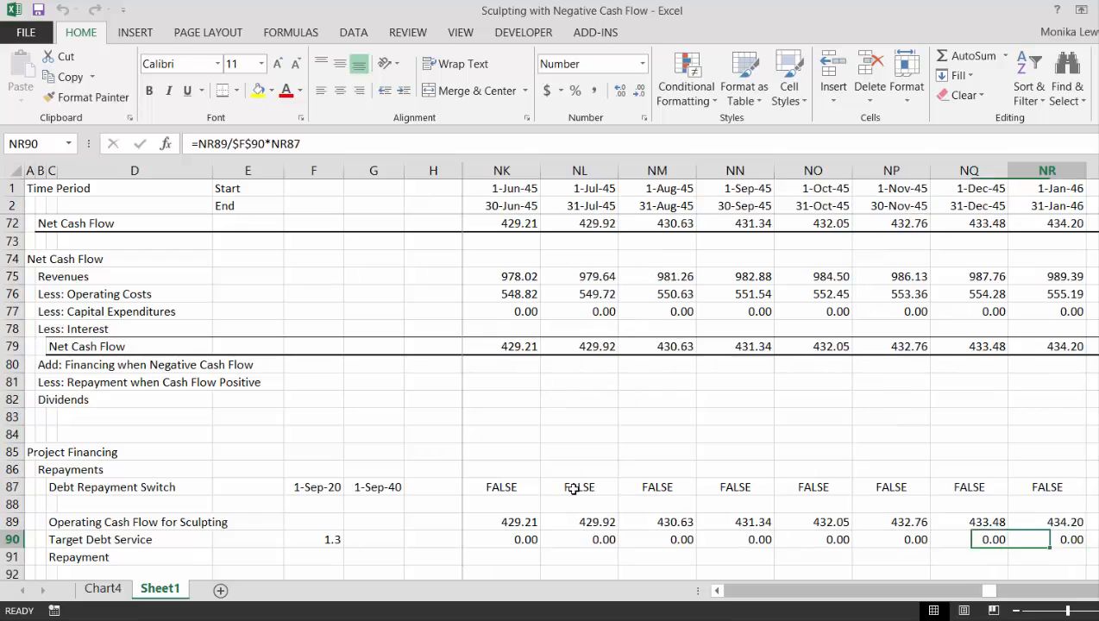
Review the Repayment row and the Debt Balance rows from Opening Balance to Interest at the start of the timeline
key("Right")
key("Right")
key("Right")
key("Right")
key("Right")
key("Right")
key("Right")
key("Right")
key("Right")
key("Right")
key("Right")
key("Right")
key("Right")
key("Right")
key("Right")
key("Right")
key("Right")
key("Right")
key("Right")
key("Right")
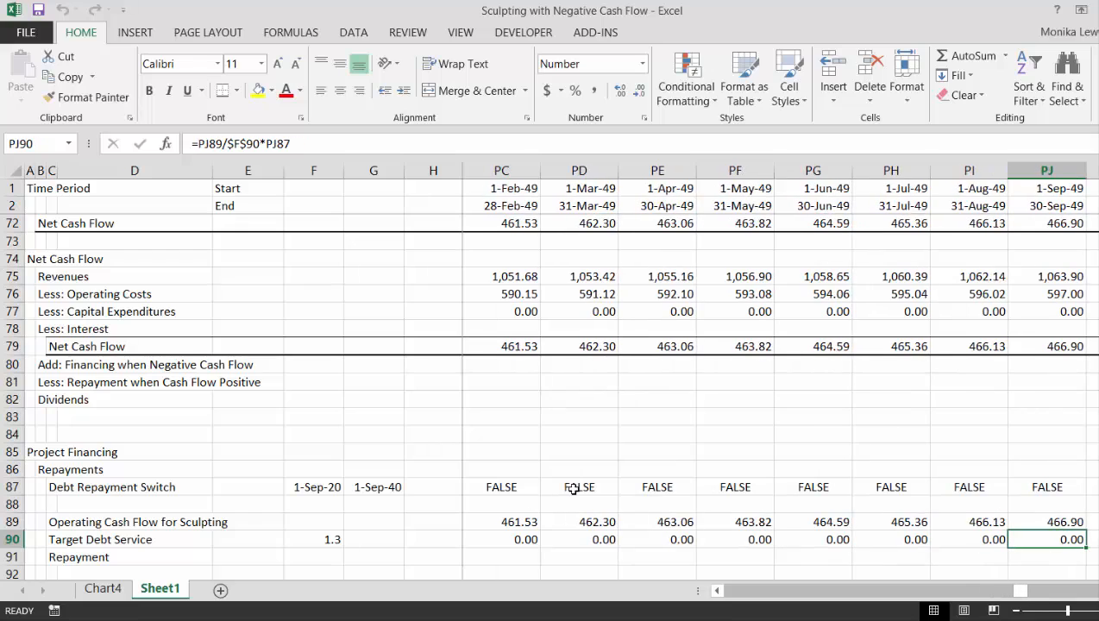
key("ctrl+Left")
key("ctrl+Left")
key("ctrl+Left")
key("Left")
key("Right")
key("Down")
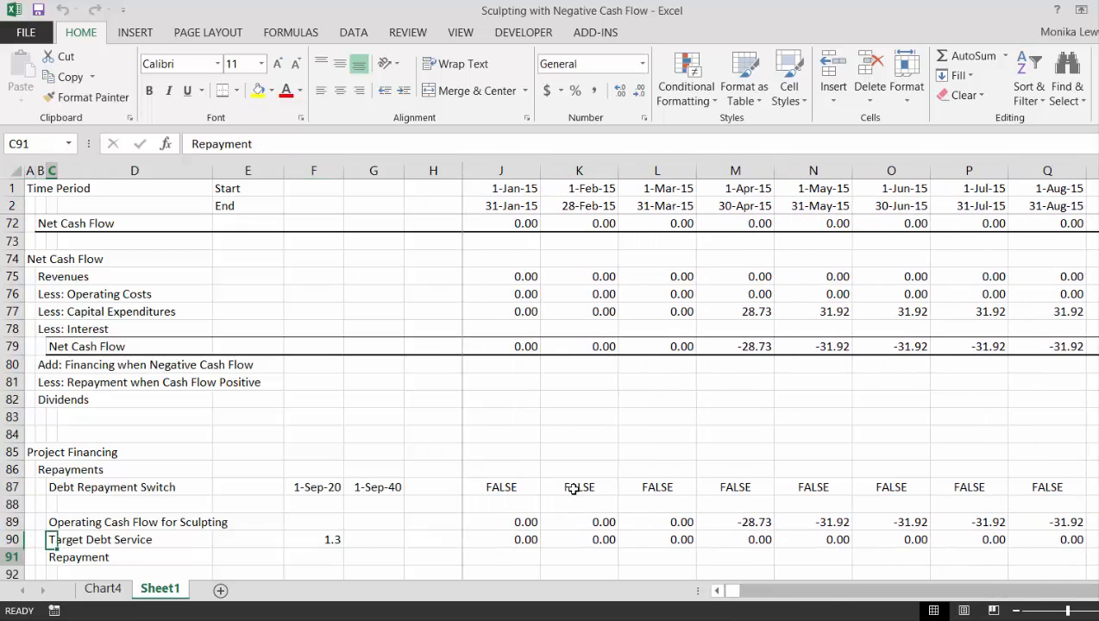
key("Down")
key("Up")
key("Up")
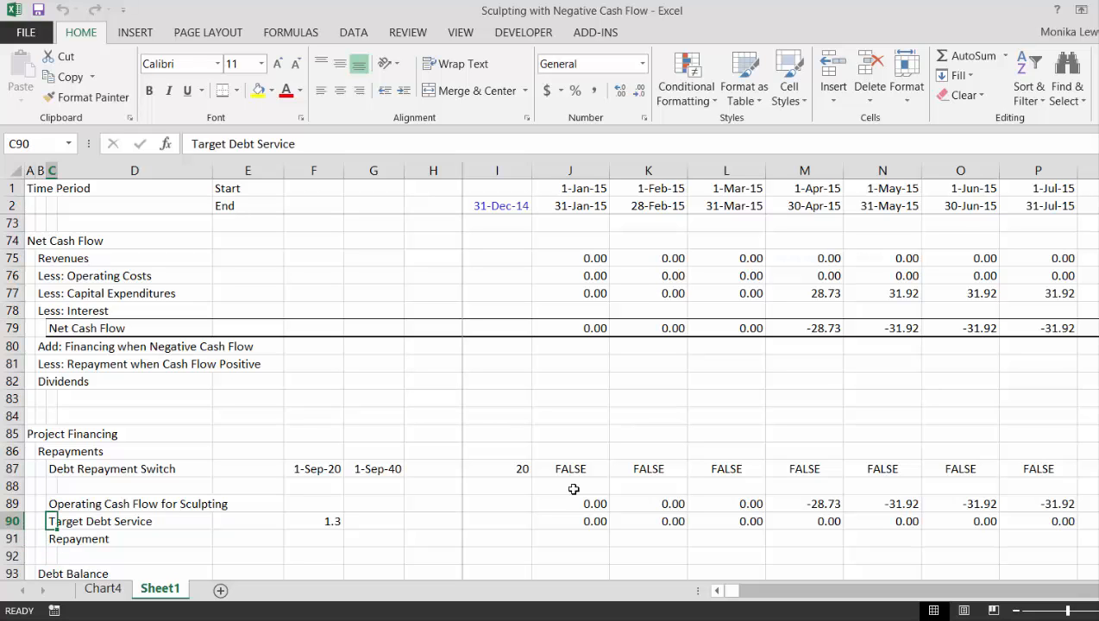
key("Down")
key("Down")
key("Down")
key("Down")
key("Down")
key("Down")
key("Down")
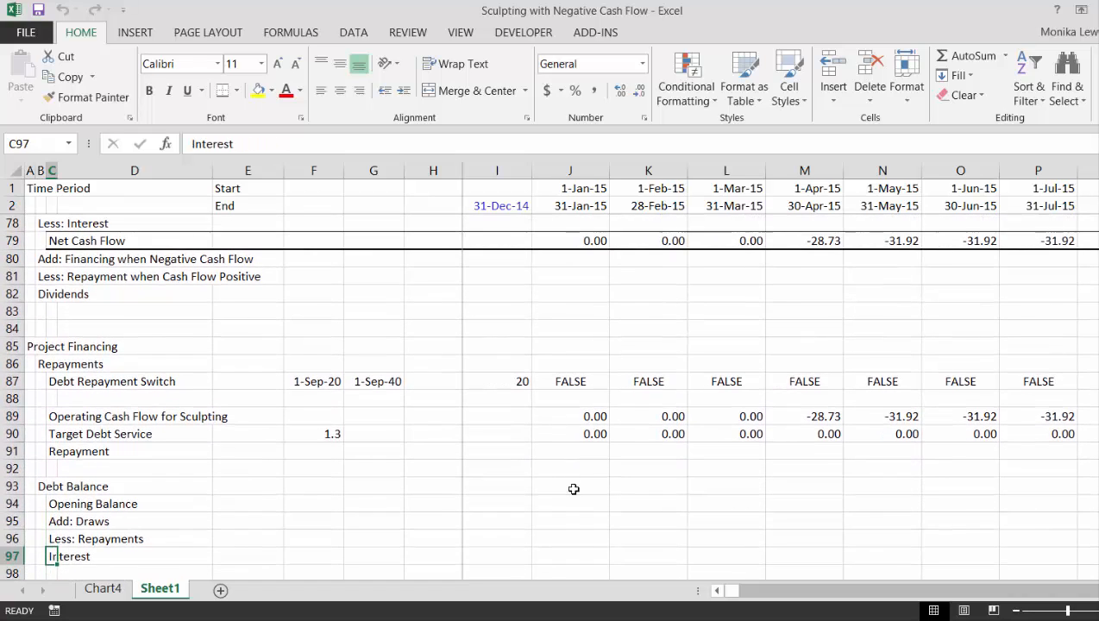
key("Up")
key("Up")
key("Up")
key("Right")
key("Right")
key("Right")
key("Right")
key("Right")
key("Right")
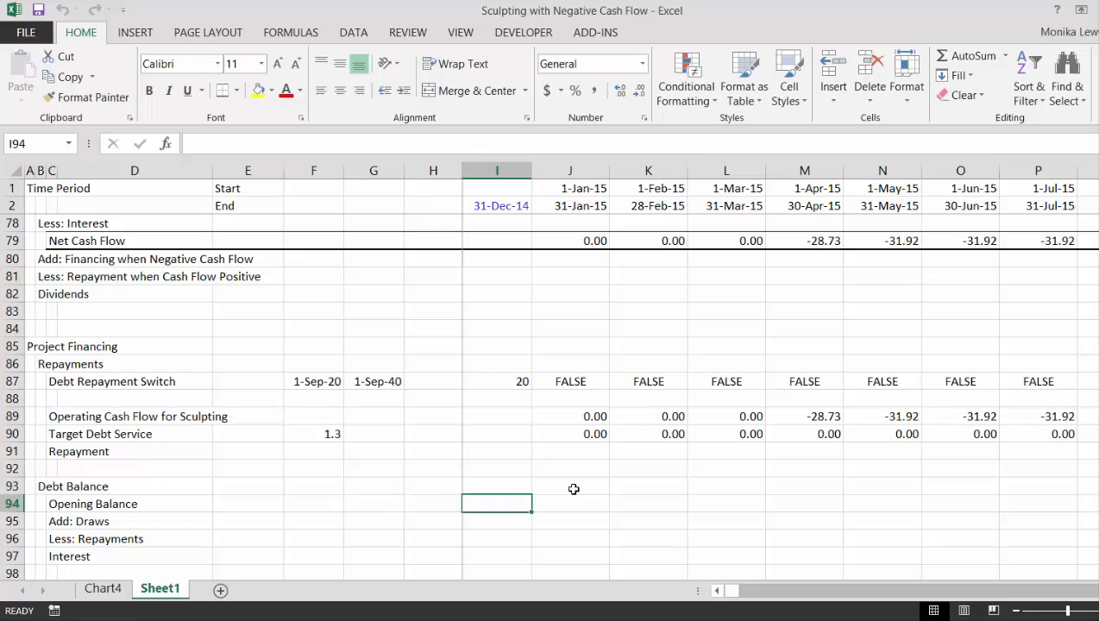
key("Right")
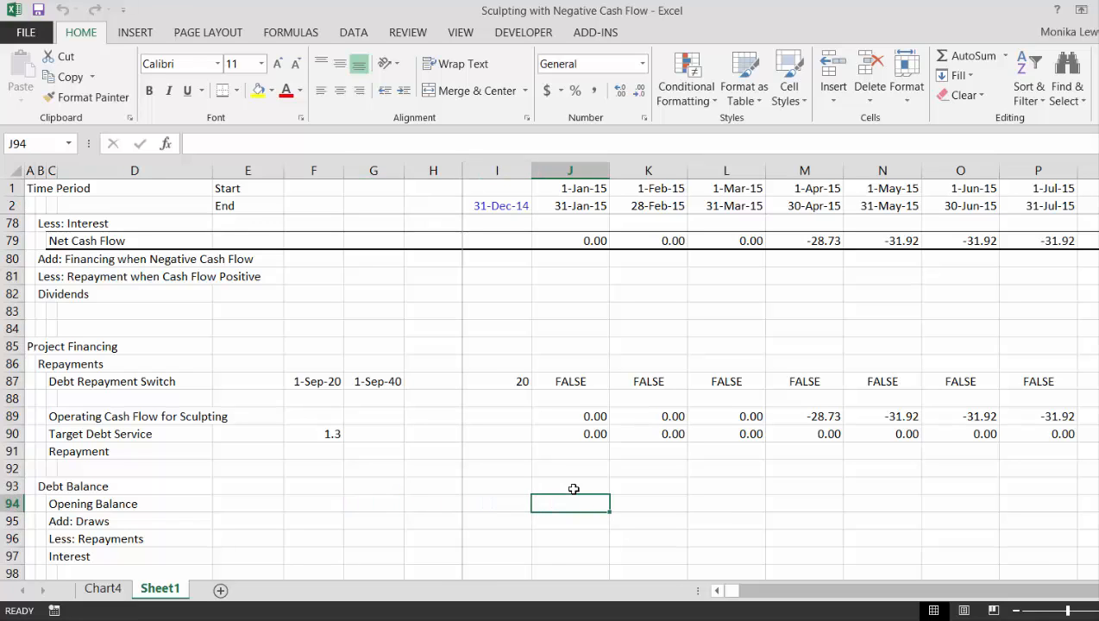
Rename the Debt Balance heading in B93 as "Permanent Debt Balance"
key("Left")
key("Left")
key("Left")
key("Left")
key("Left")
key("Left")
key("Left")
key("Up")
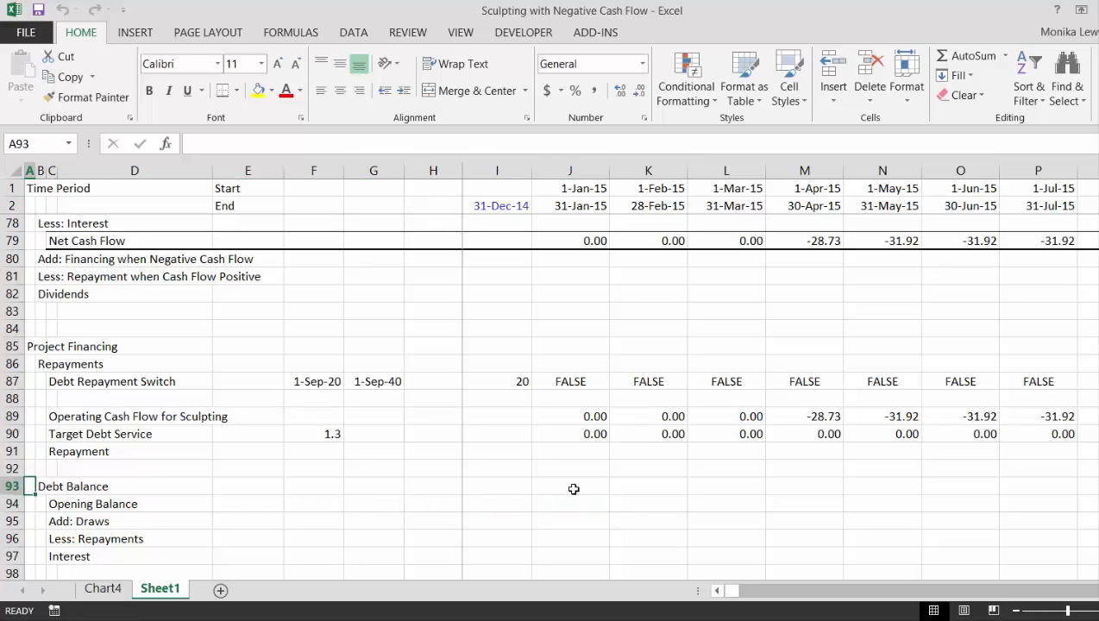
key("Left")
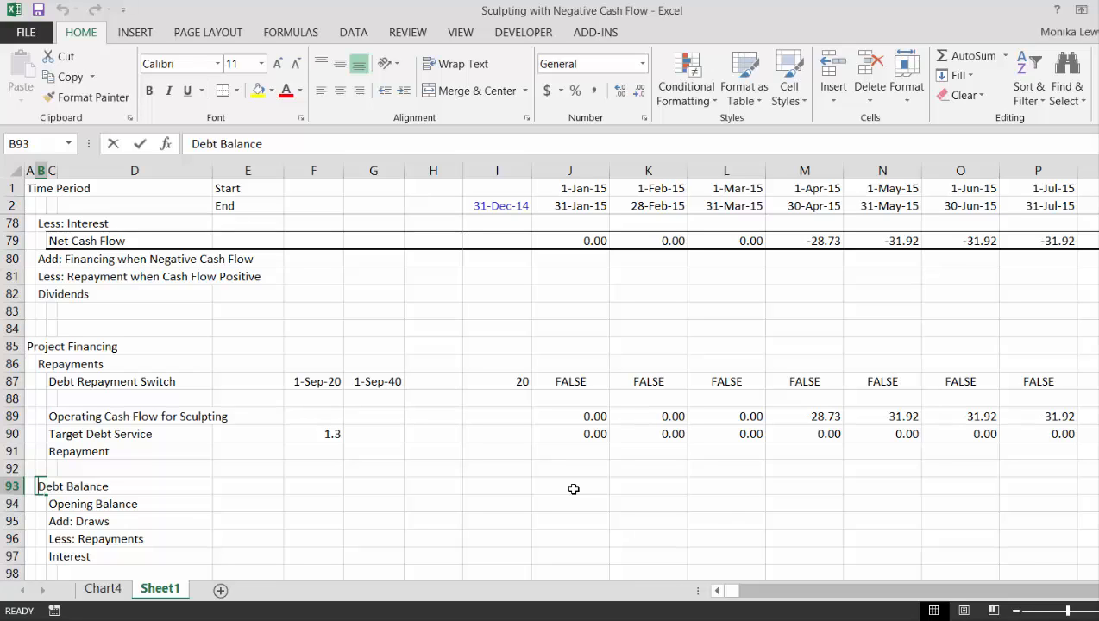
type("Permanent ")
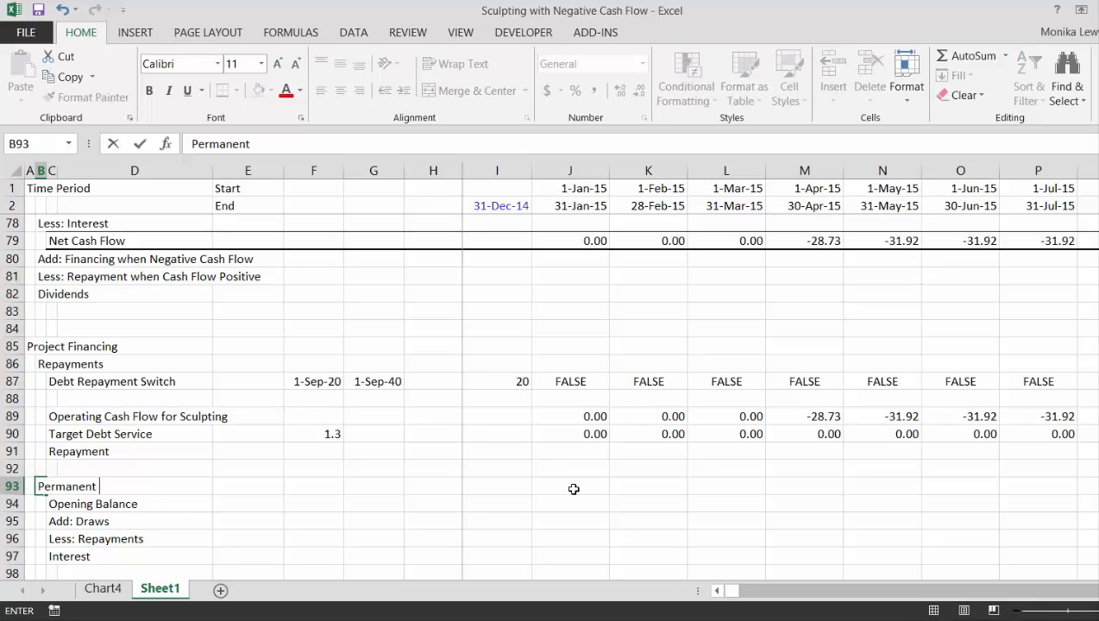
type("Debt Balance")
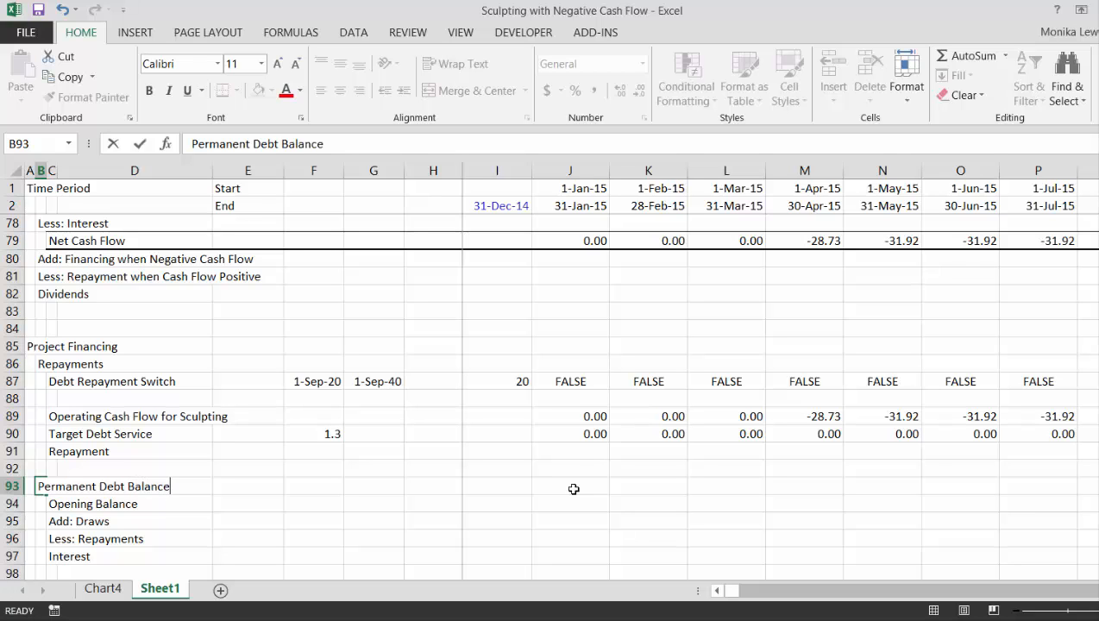
key("Return")
key("Right")
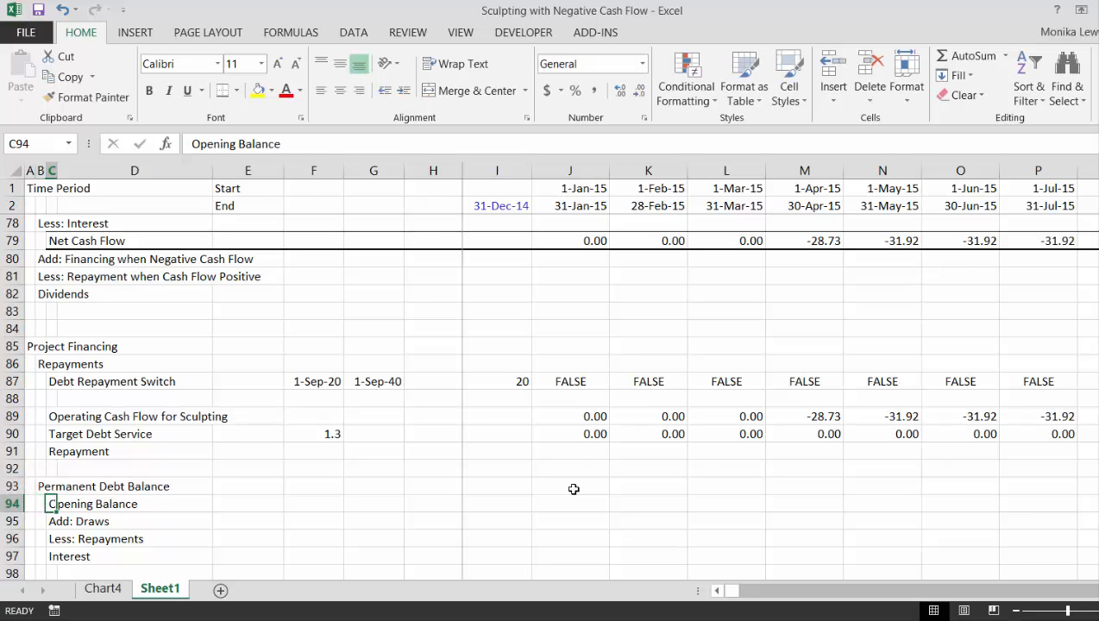
Insert a row above Interest in the Permanent Debt Balance section and label it "Closing Balance" in C97
key("Right")
key("Down")
key("Down")
key("Down")
key("Down")
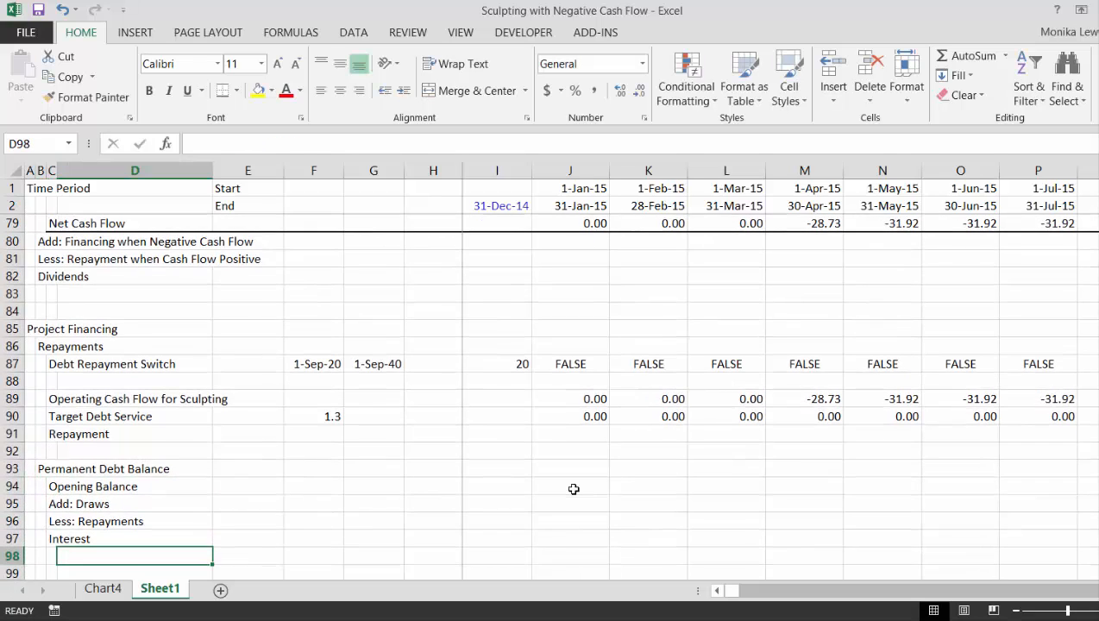
key("Up")
key("Left")
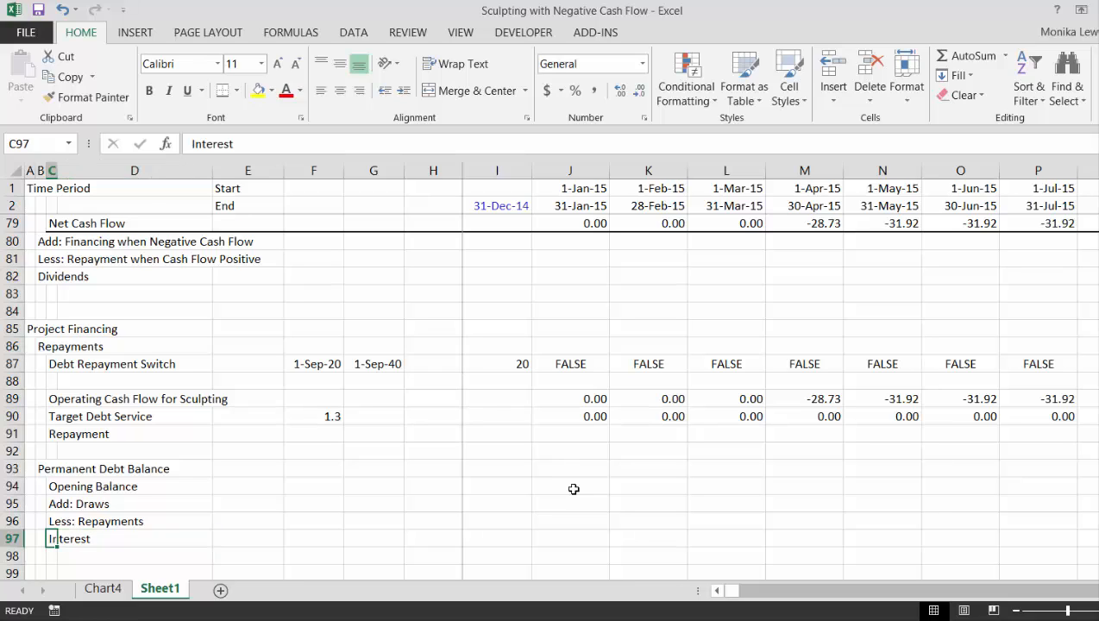
key("shift+space")
key("ctrl+shift+plus")
key("shift+BackSpace")
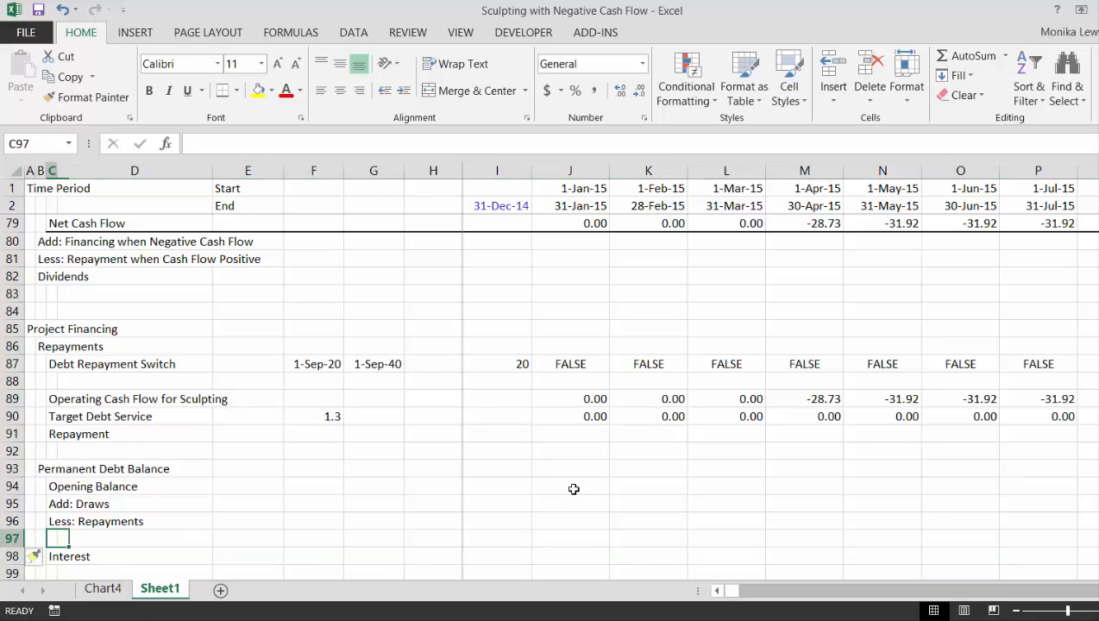
type("Clos")
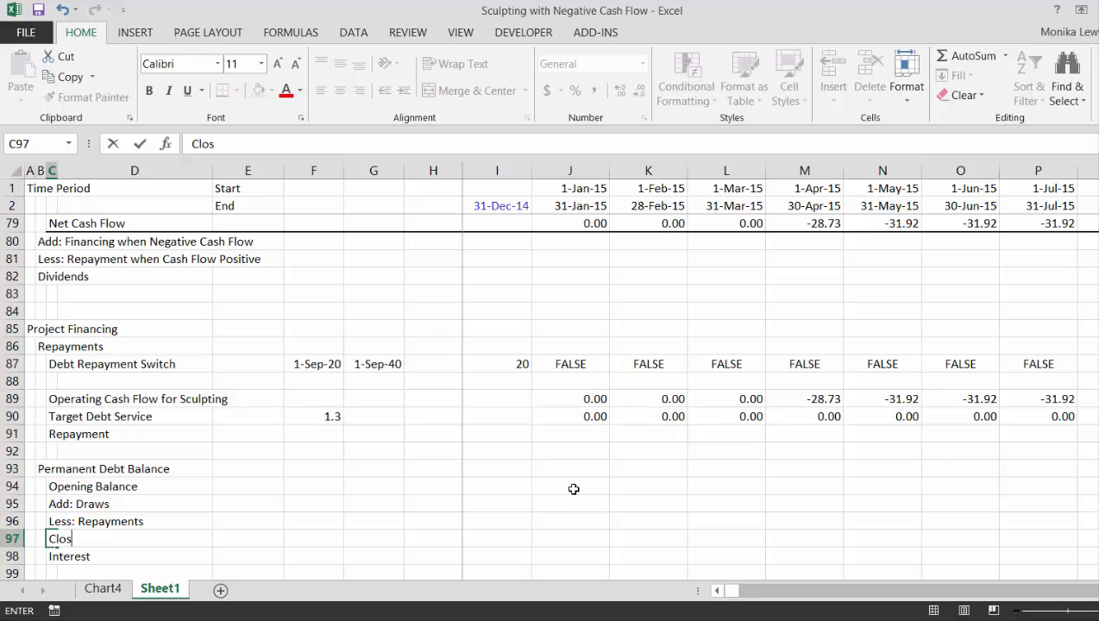
type("ing Balanc")
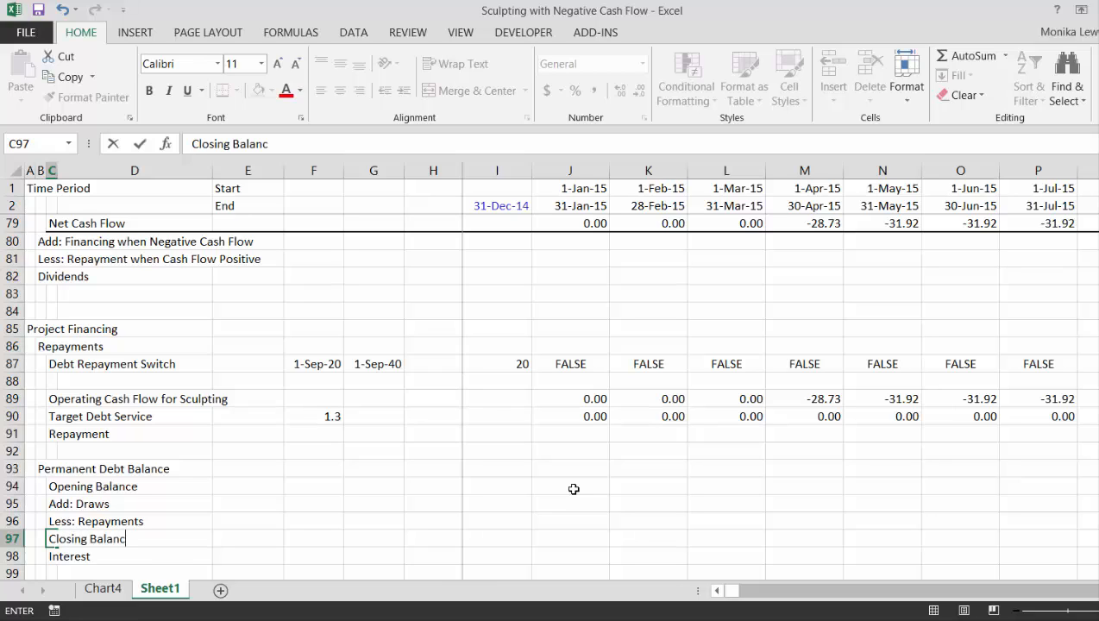
type("e")
key("Return")
Examine the repayment switch and target debt service along the timeline, from the start to just past the first repayment months
key("Up")
key("Right")
key("Right")
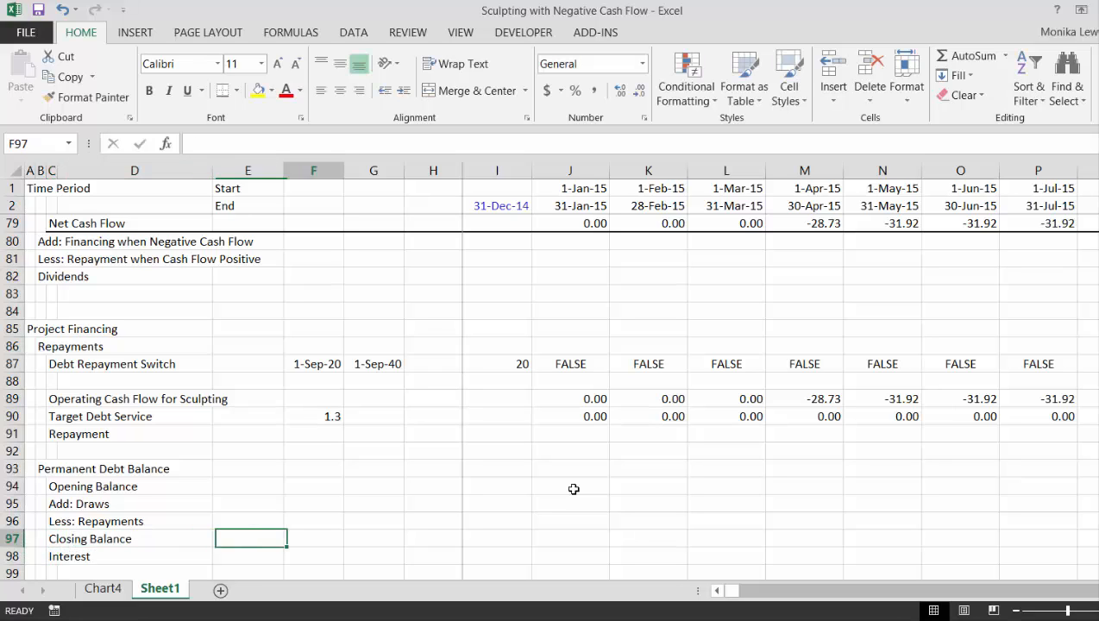
key("Right")
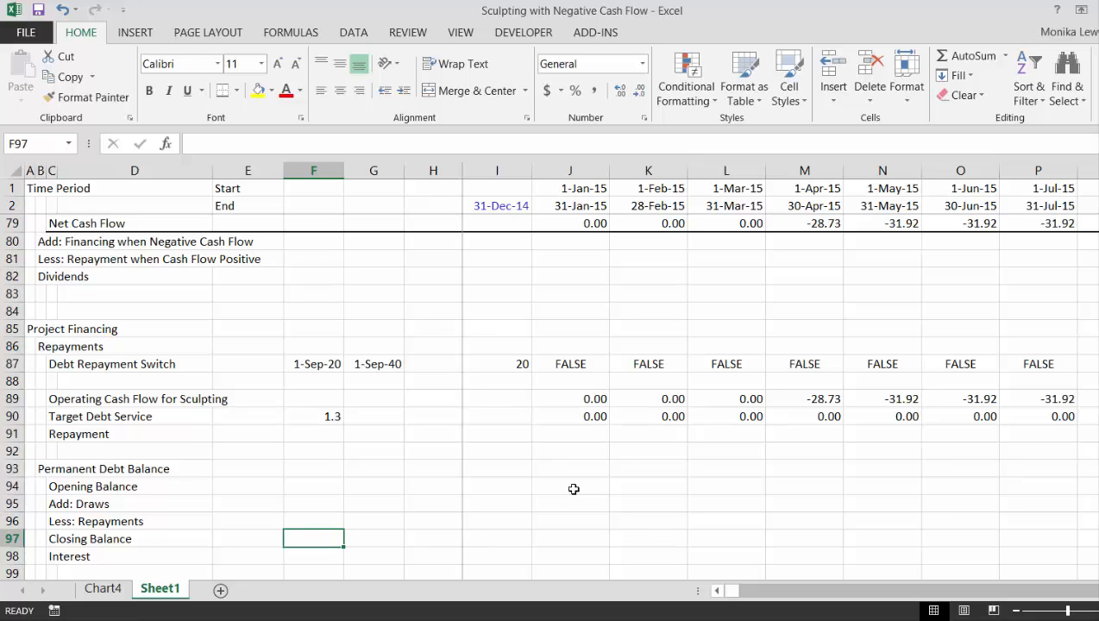
key("Right")
key("Right")
key("Right")
key("Right")
key("Right")
key("Right")
key("Right")
key("Right")
key("Right")
key("Right")
key("Right")
key("Right")
key("Right")
key("Right")
key("Right")
key("Right")
key("Right")
key("Right")
key("Right")
key("Right")
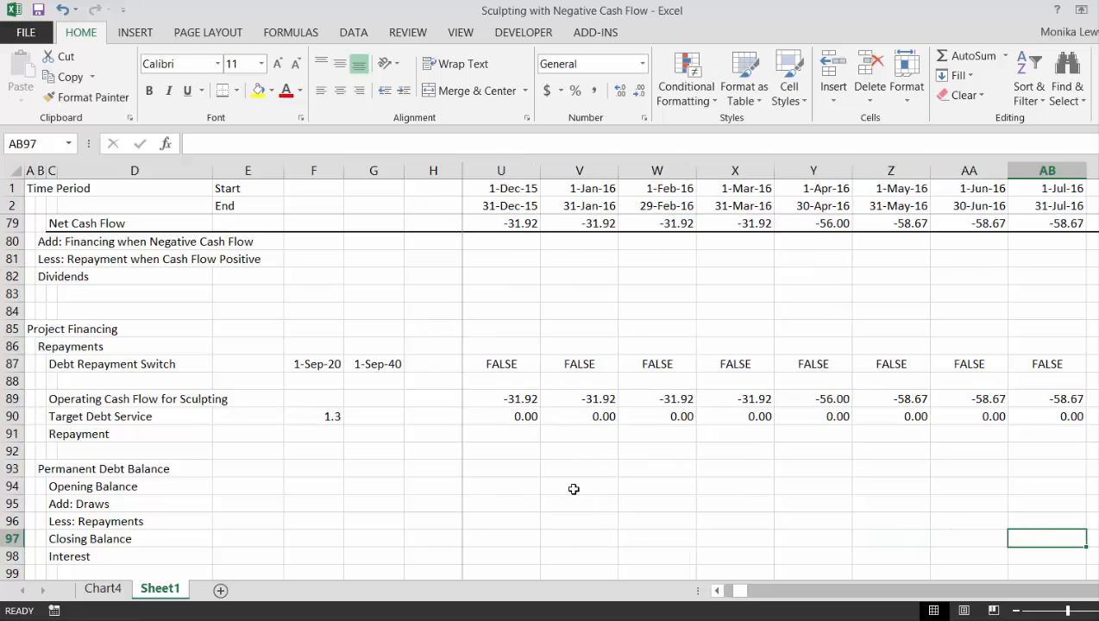
key("Right")
key("Right")
key("Right")
key("Right")
key("Right")
key("Right")
key("Right")
key("Right")
key("Right")
key("Right")
key("Right")
key("Right")
key("Right")
key("Right")
key("Right")
key("Right")
key("Right")
key("Right")
key("Right")
key("Right")
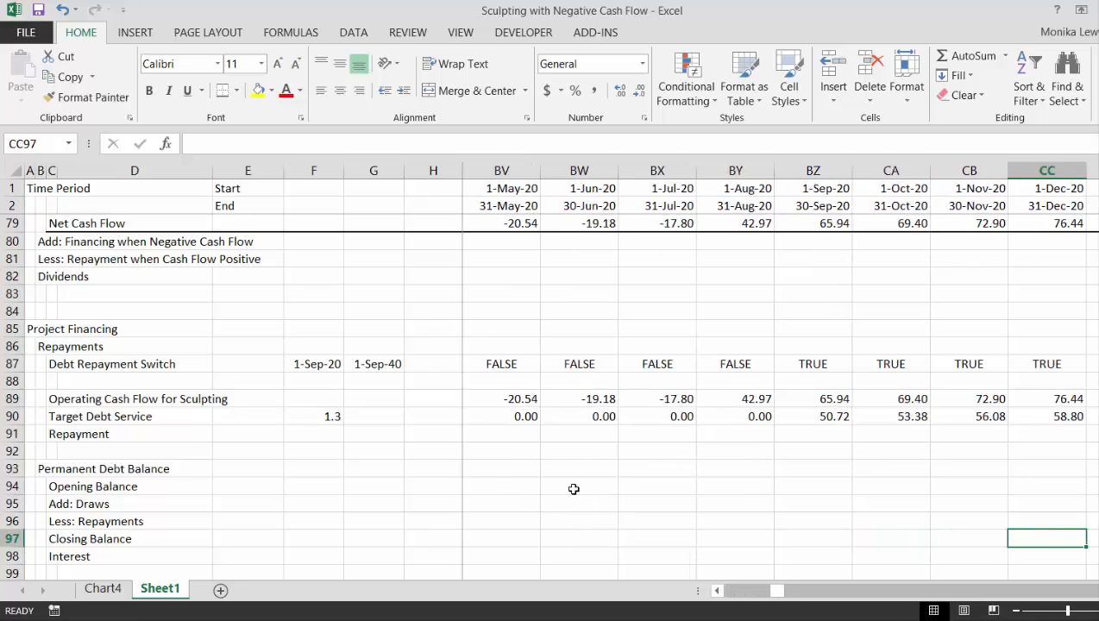
key("Right")
key("Left")
key("Left")
key("Left")
key("Left")
key("Left")
key("Left")
key("Left")
key("Left")
key("Left")
key("Left")
key("Left")
key("Left")
key("Left")
key("Left")
key("Left")
key("Left")
key("Left")
key("Left")
key("Left")
key("Left")
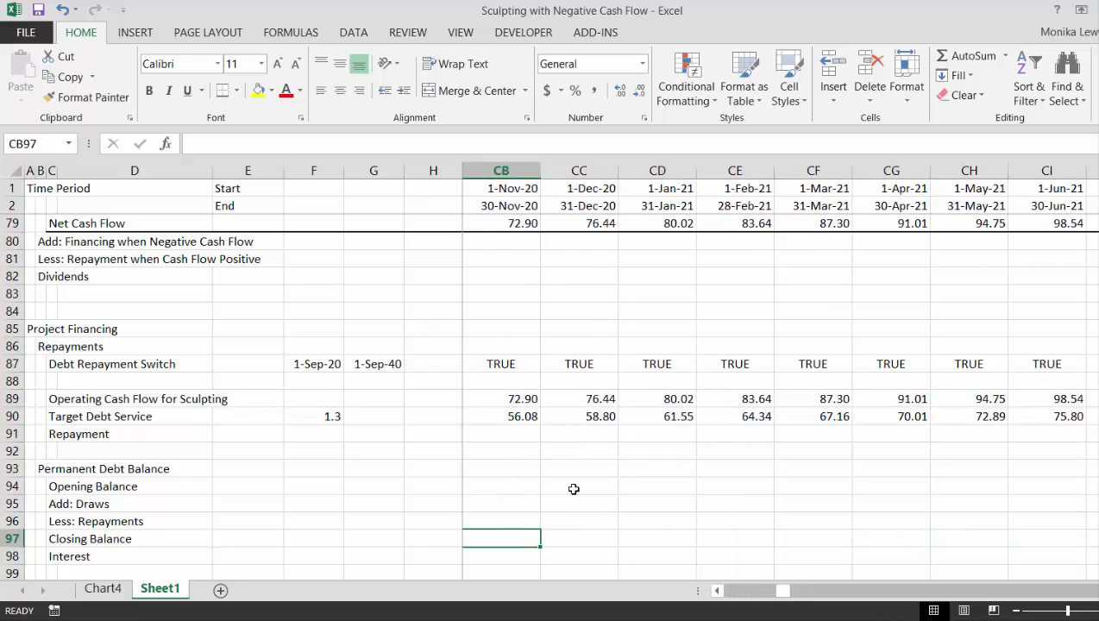
key("Left")
key("Left")
key("Left")
key("Left")
key("Left")
key("Left")
key("Left")
key("Left")
key("Left")
key("Left")
key("Left")
key("Left")
key("Left")
key("Left")
key("Left")
key("Left")
key("Left")
key("Left")
key("Left")
key("Left")
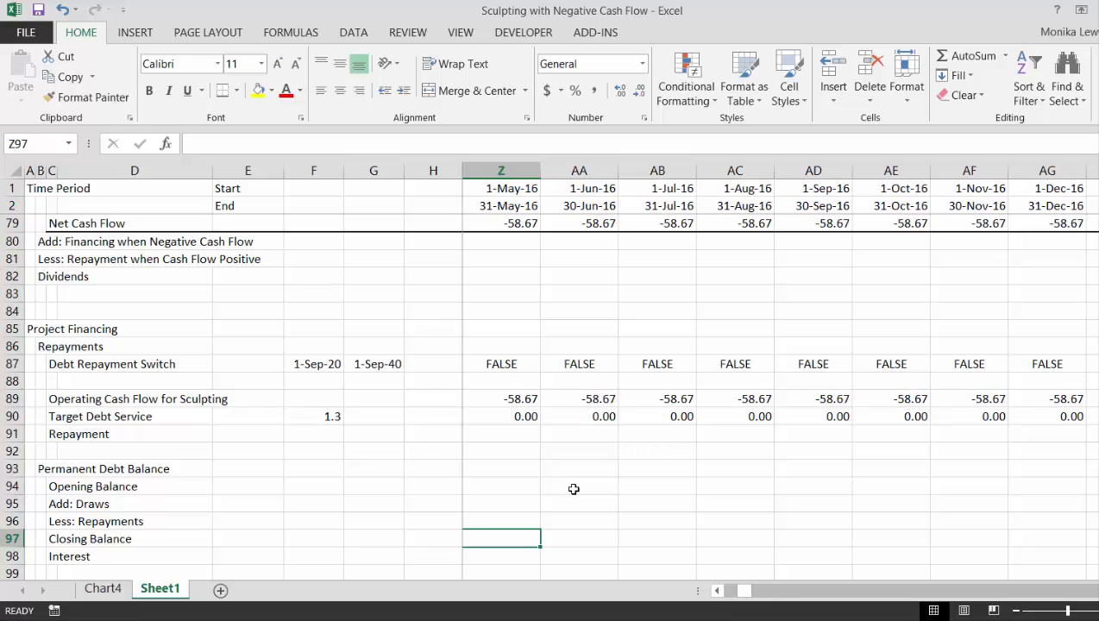
key("Left")
key("Left")
key("Left")
key("Left")
key("Left")
key("Left")
key("Left")
key("Left")
key("Left")
key("Left")
key("Left")
key("Left")
Insert a row beneath Debt Repayment Switch and label it "Debt Issue Date" in C88
key("Up")
key("Up")
key("Up")
key("Up")
key("Up")
key("Up")
key("Up")
key("Up")
key("Up")
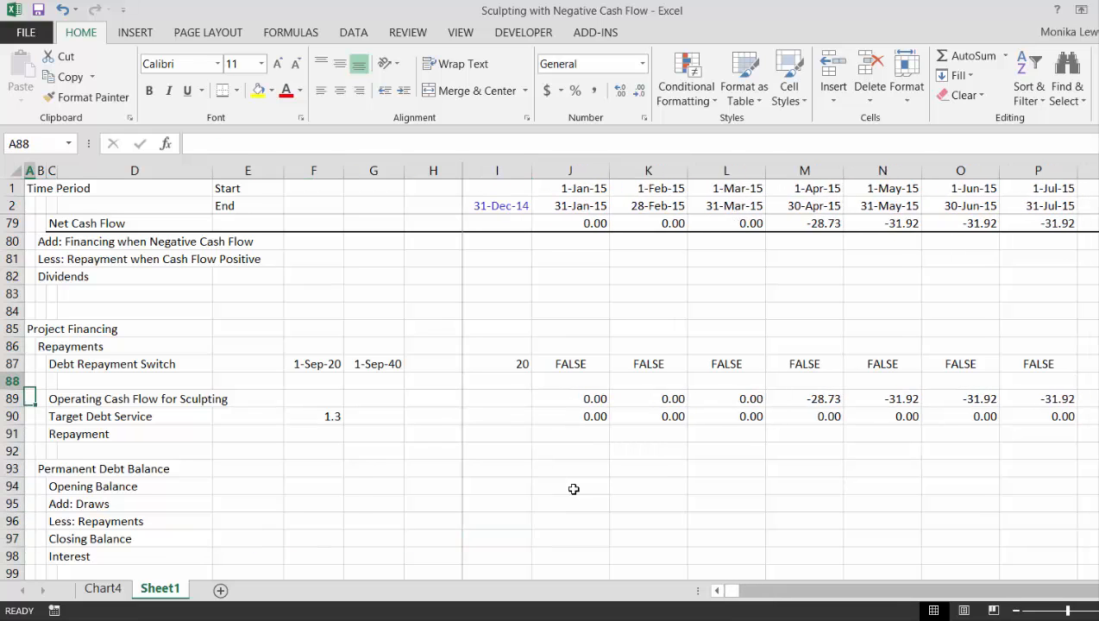
key("shift+space")
key("ctrl+shift+plus")
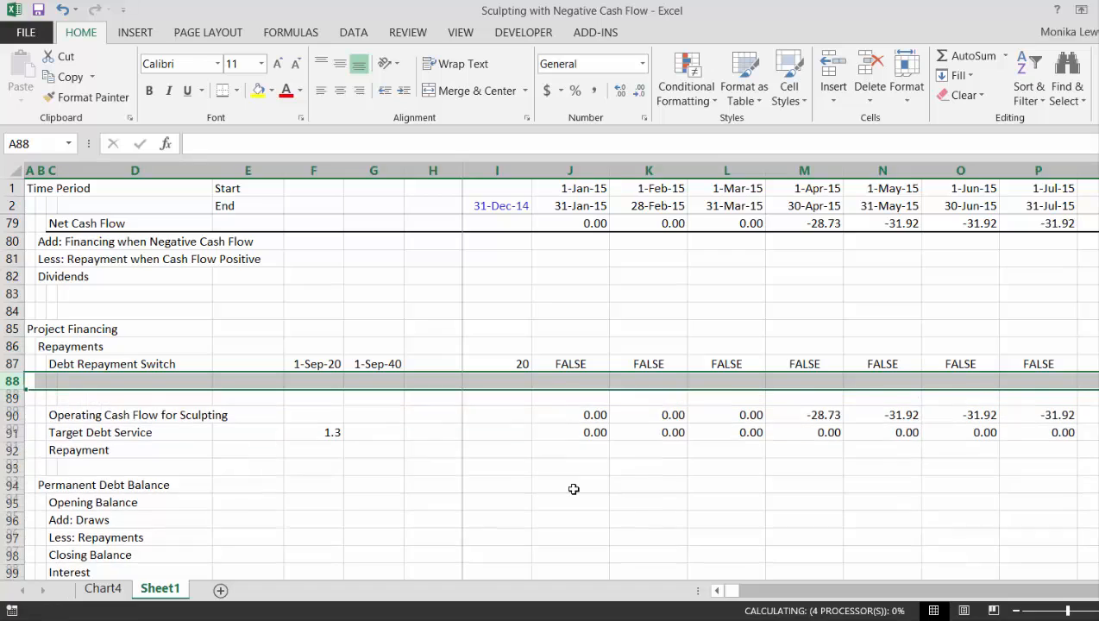
key("Right")
type("T")
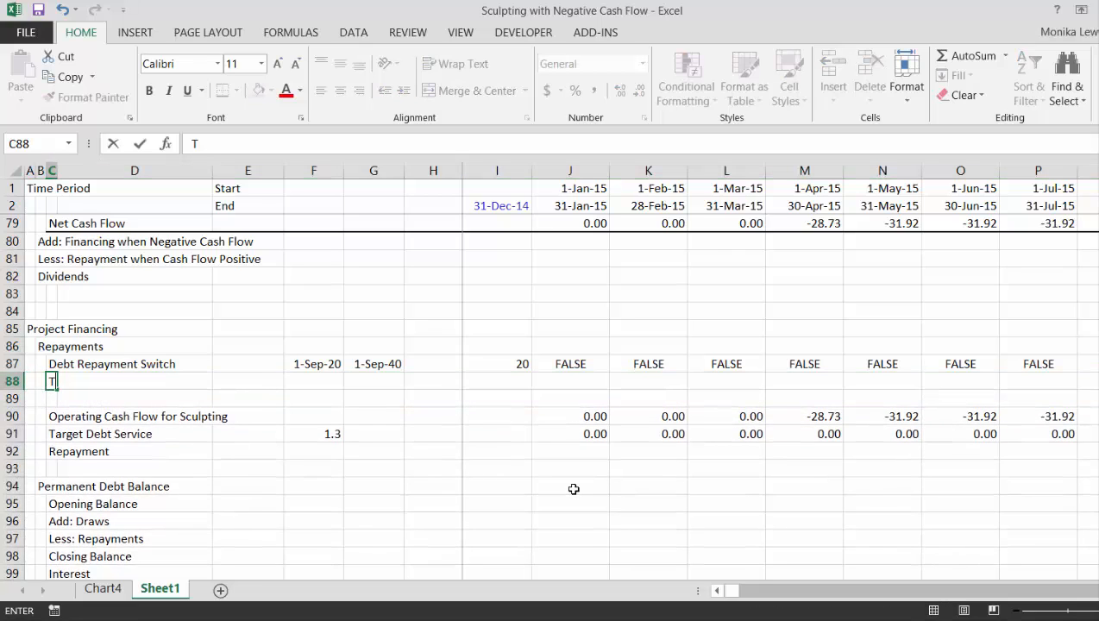
type("Debt")
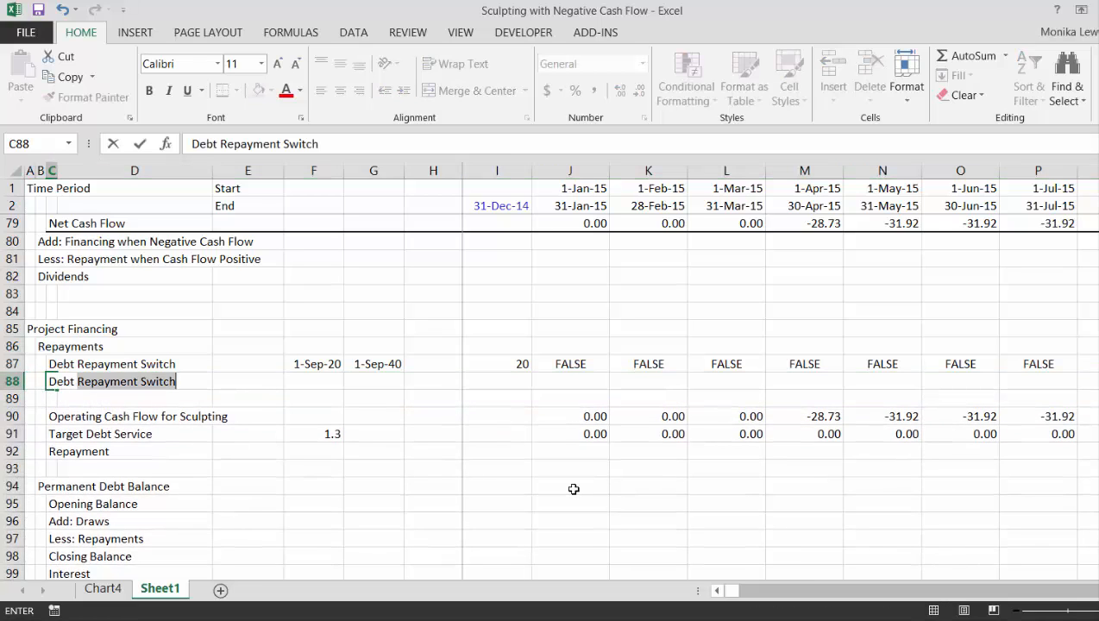
type(" Issue")
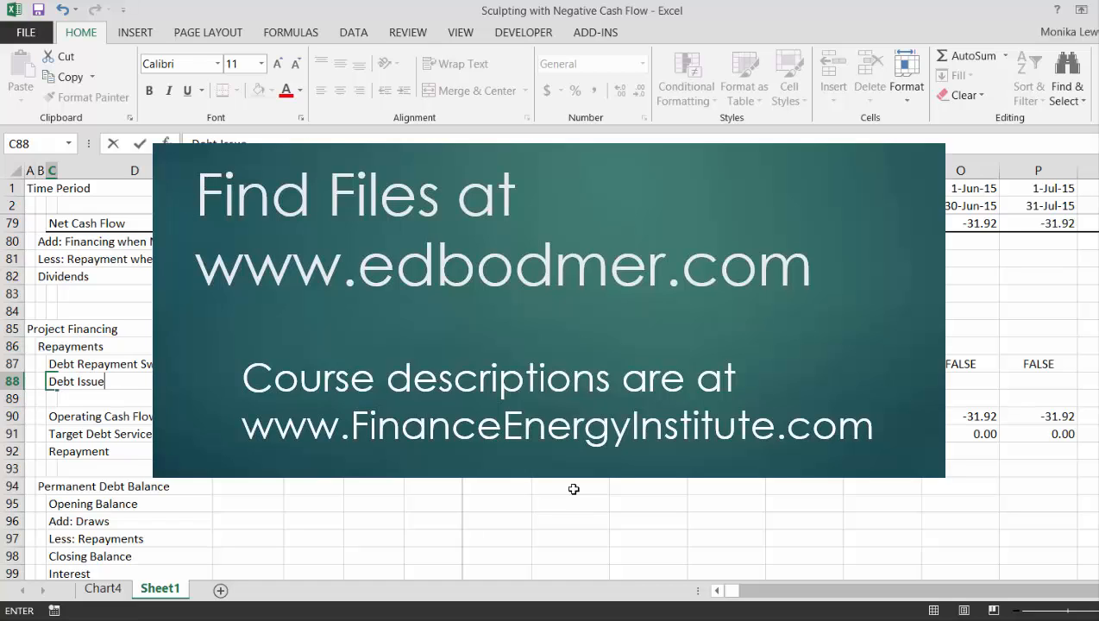
type(" Date")
key("Return")
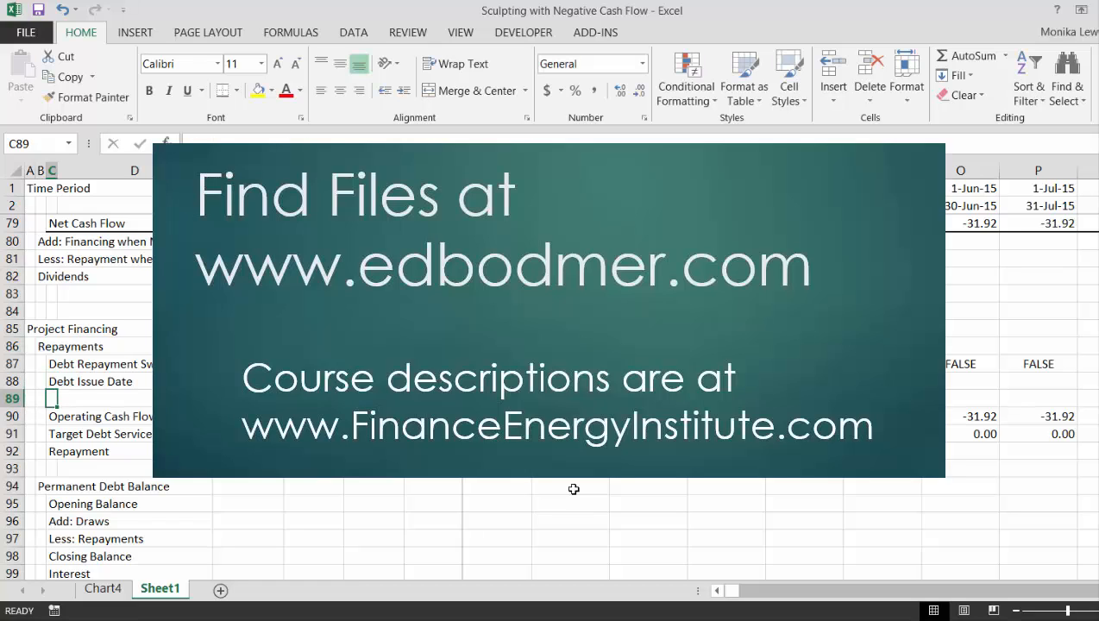
Link the debt issue date in F88 to the repayment start date with =F87
key("Up")
key("Right")
key("Right")
type("=F87")
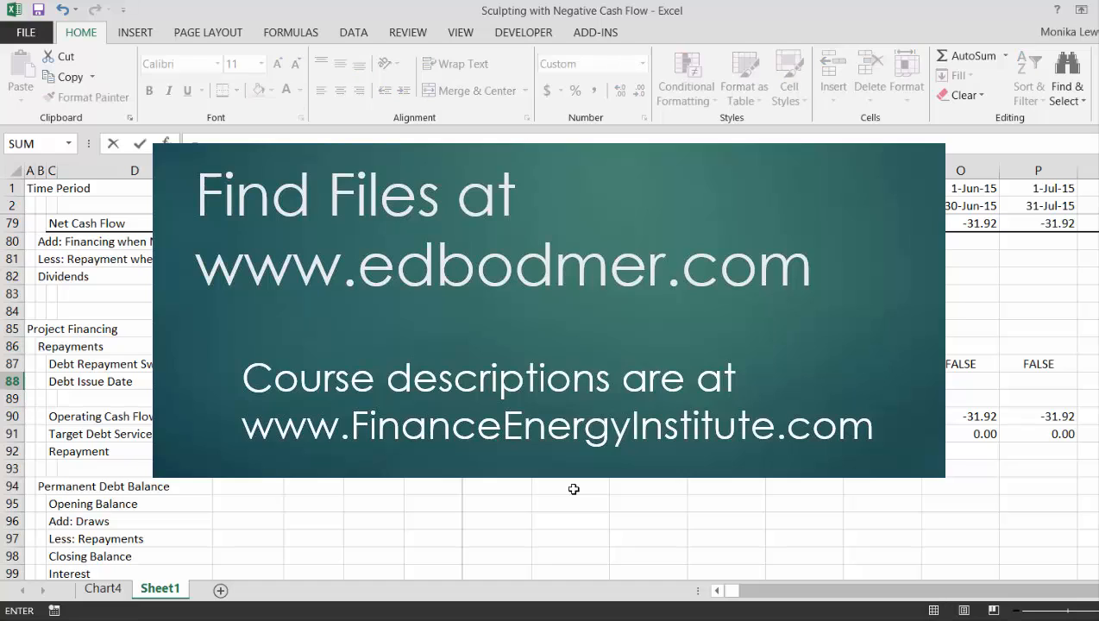
key("Return")
Flag the debt issue month by entering =J1=$F$88 in J88 and fill the formula across the timeline
key("Up")
key("Right")
key("Right")
key("Right")
key("Right")
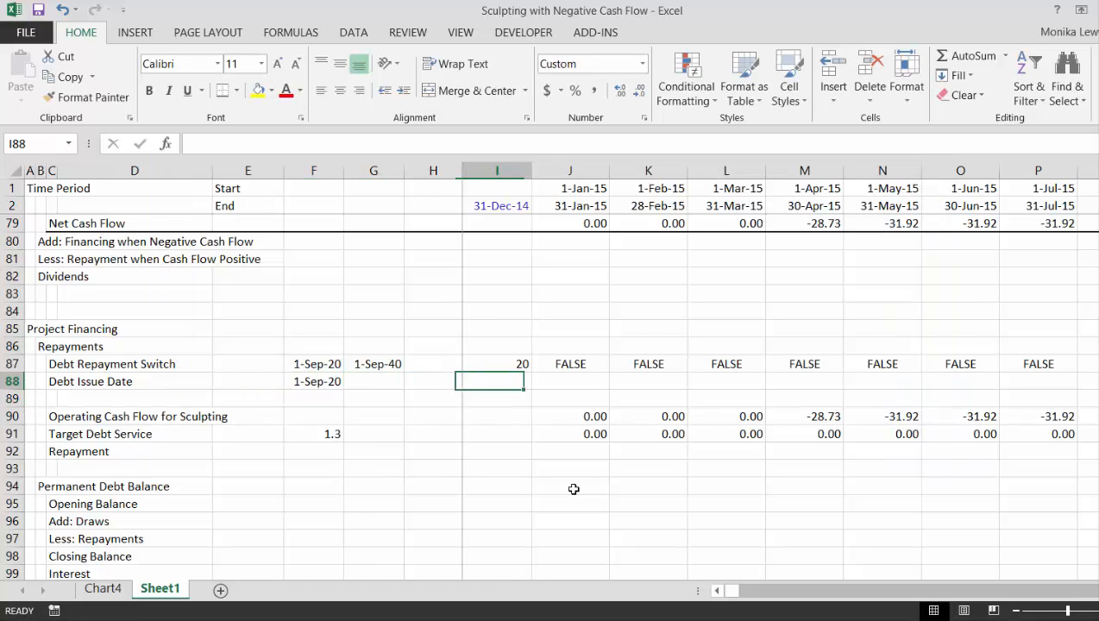
type("=")
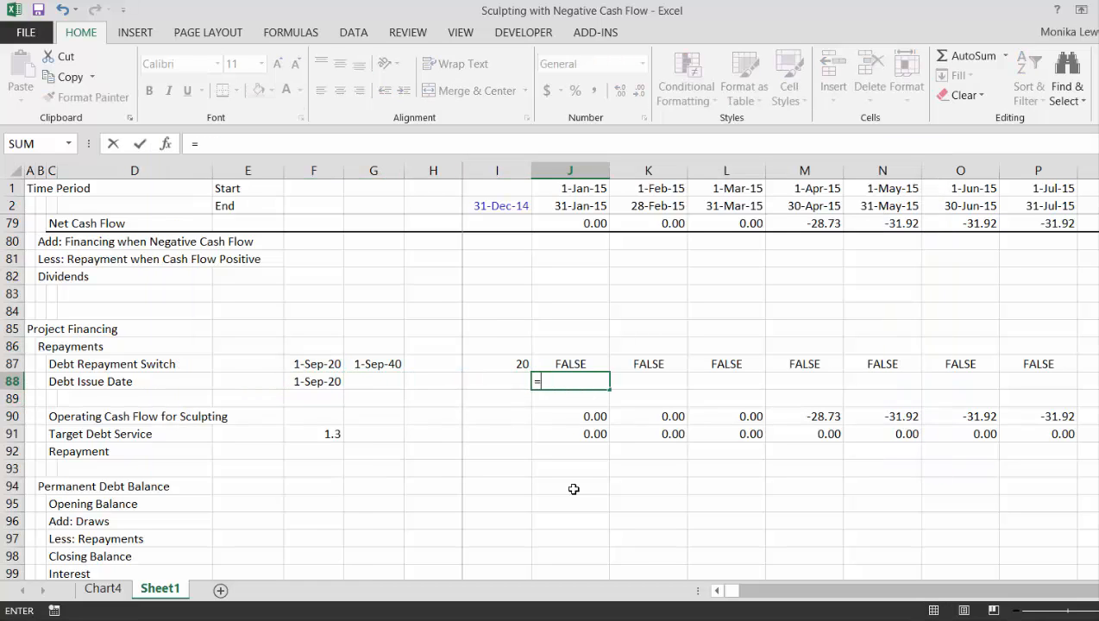
left_click(574, 188)
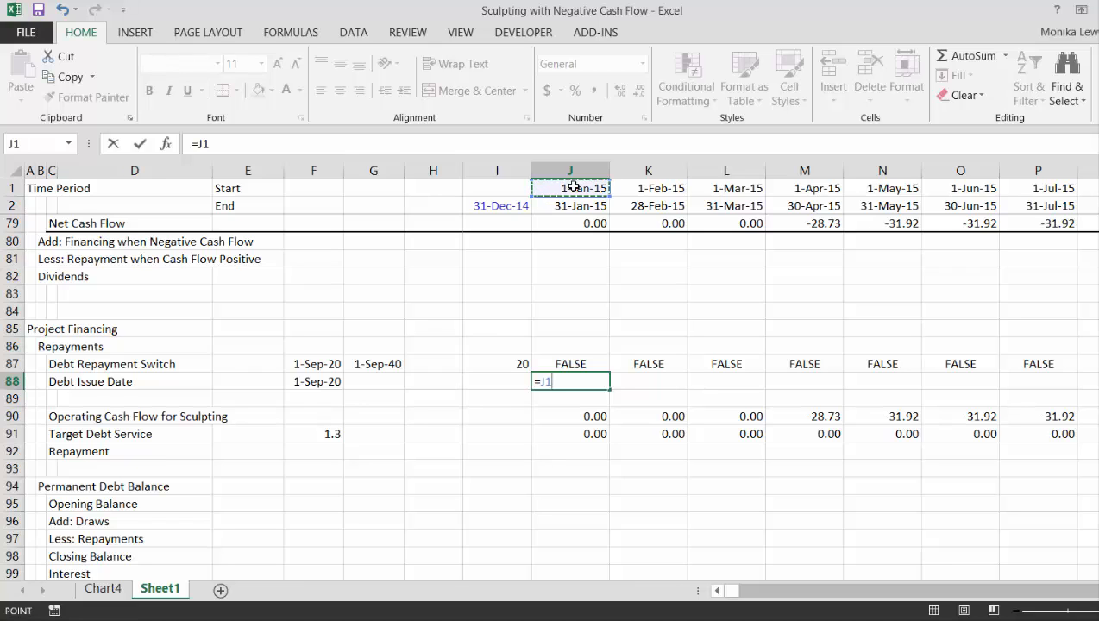
type("=")
key("Left")
key("Left")
key("Left")
key("Left")
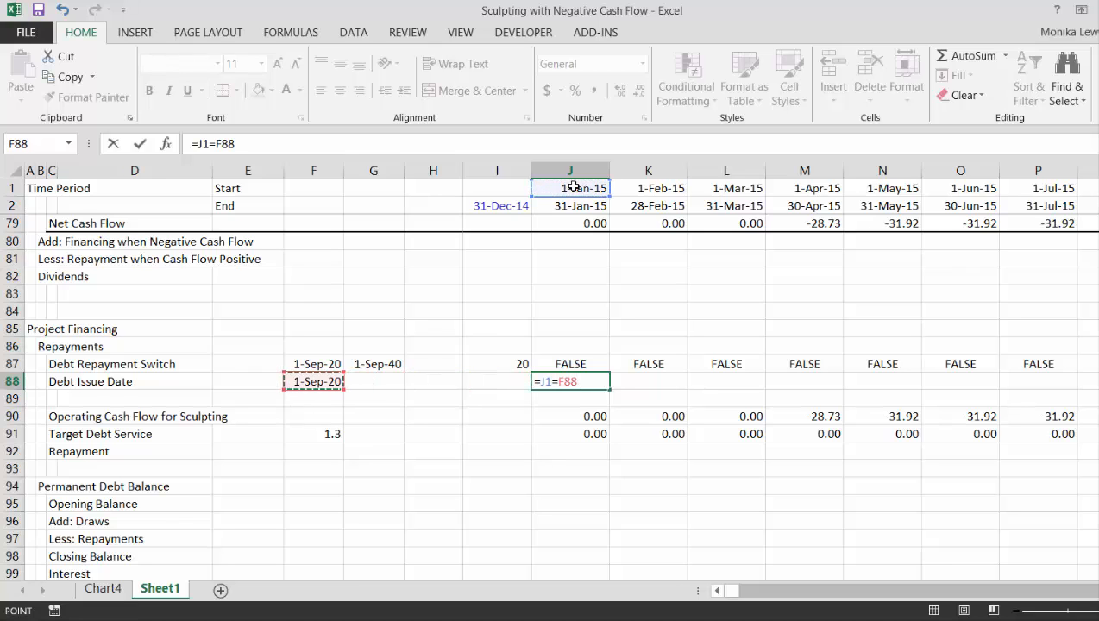
key("F4")
key("Return")
key("Up")
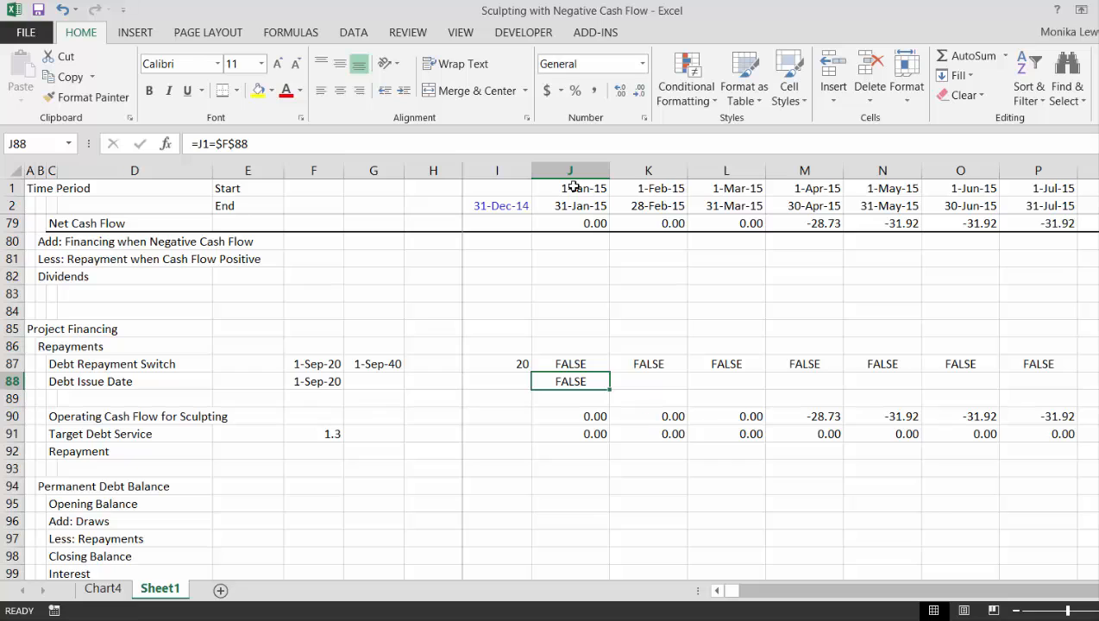
key("ctrl+shift+Right")
key("ctrl+r")
Review the Permanent Debt Balance rows and the Target Debt Service formula in the first timeline column
key("Down")
key("Down")
key("Down")
key("Down")
key("Down")
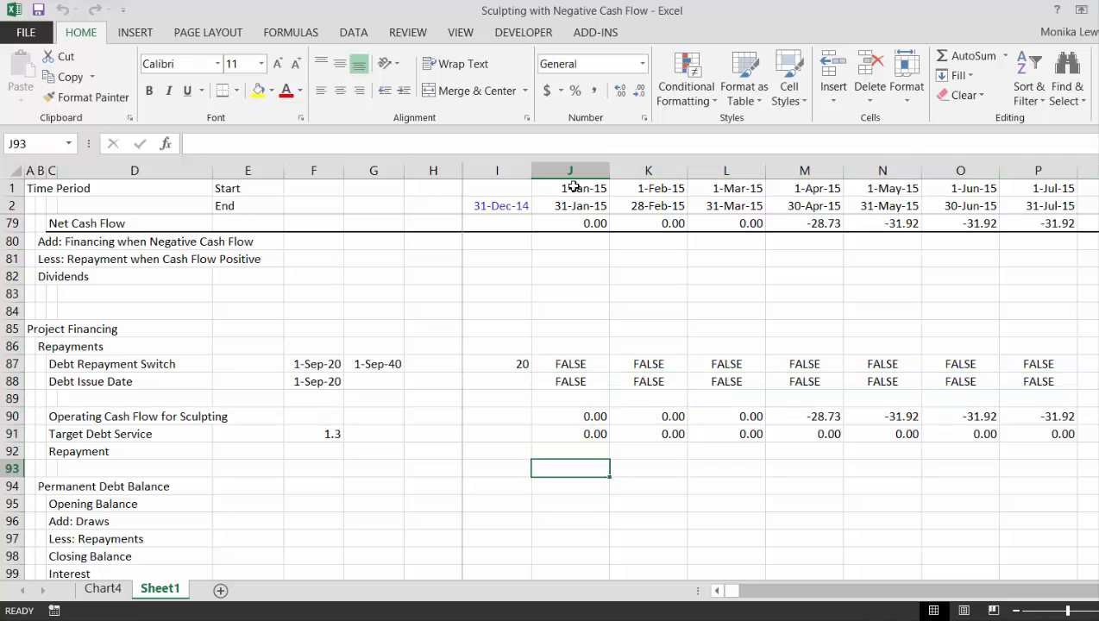
key("Down")
key("Down")
key("Down")
key("Down")
key("Down")
key("Down")
key("Up")
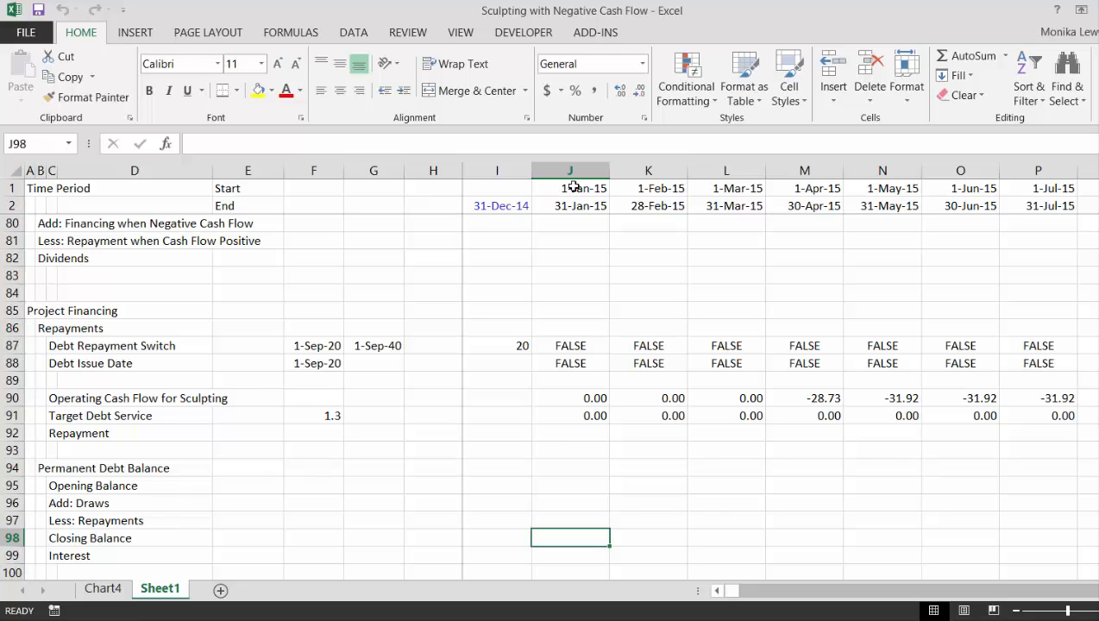
key("Up")
key("Up")
key("Up")
key("Up")
key("Up")
key("Up")
key("Up")
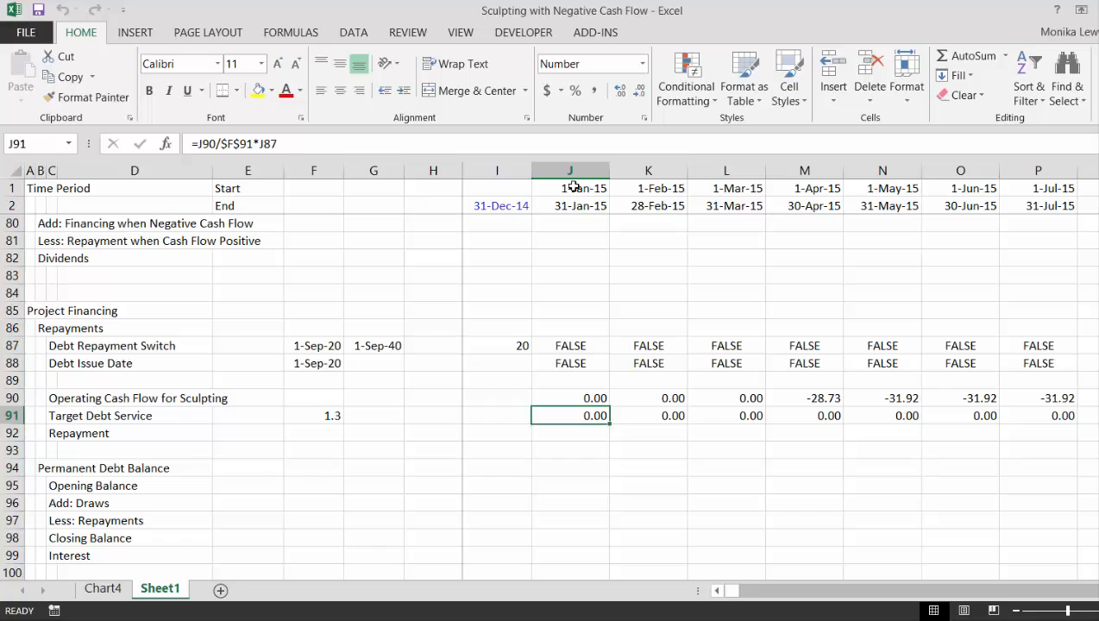
Insert two rows above Repayment and label the first one "NPV of Debt" in C92
key("Down")
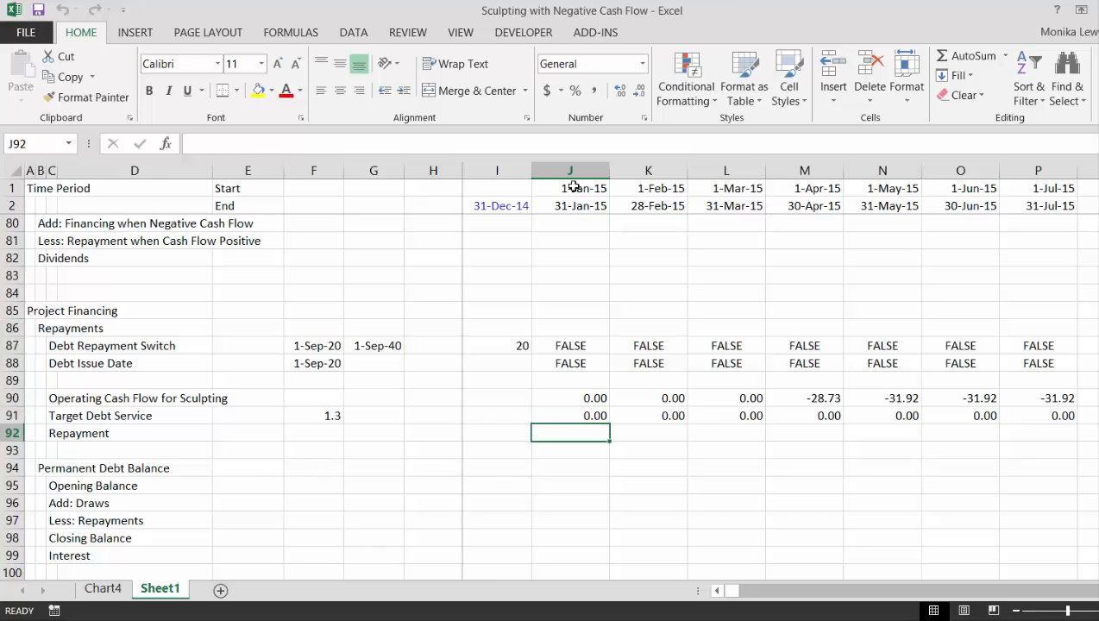
key("shift+space")
key("ctrl+shift+plus")
key("Left")
key("Left")
key("Left")
key("Left")
key("Left")
key("Left")
key("Left")
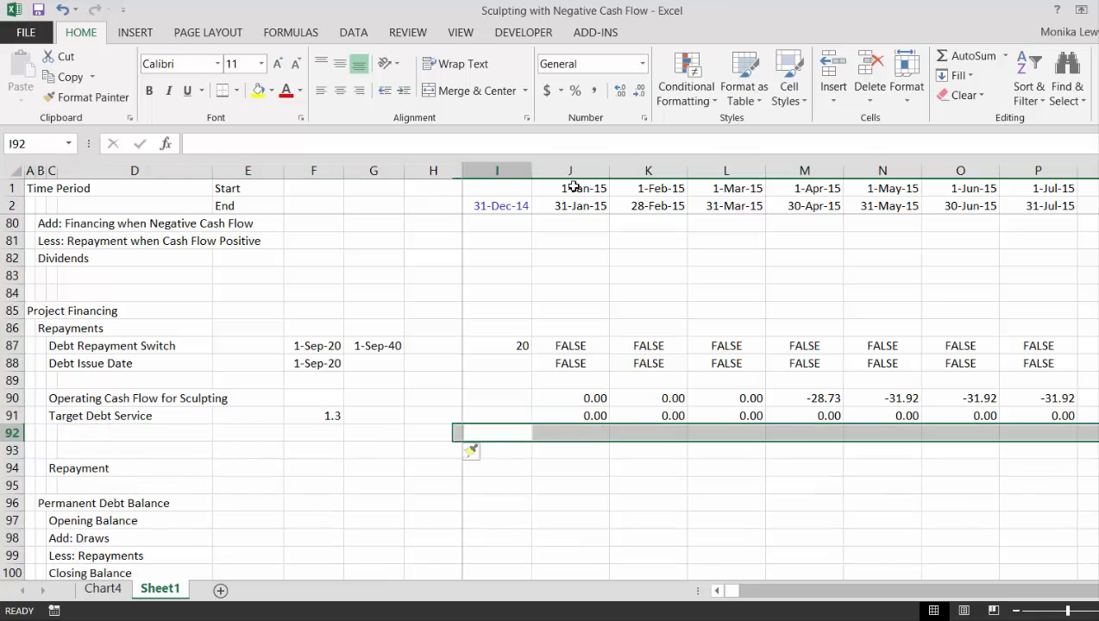
key("Left")
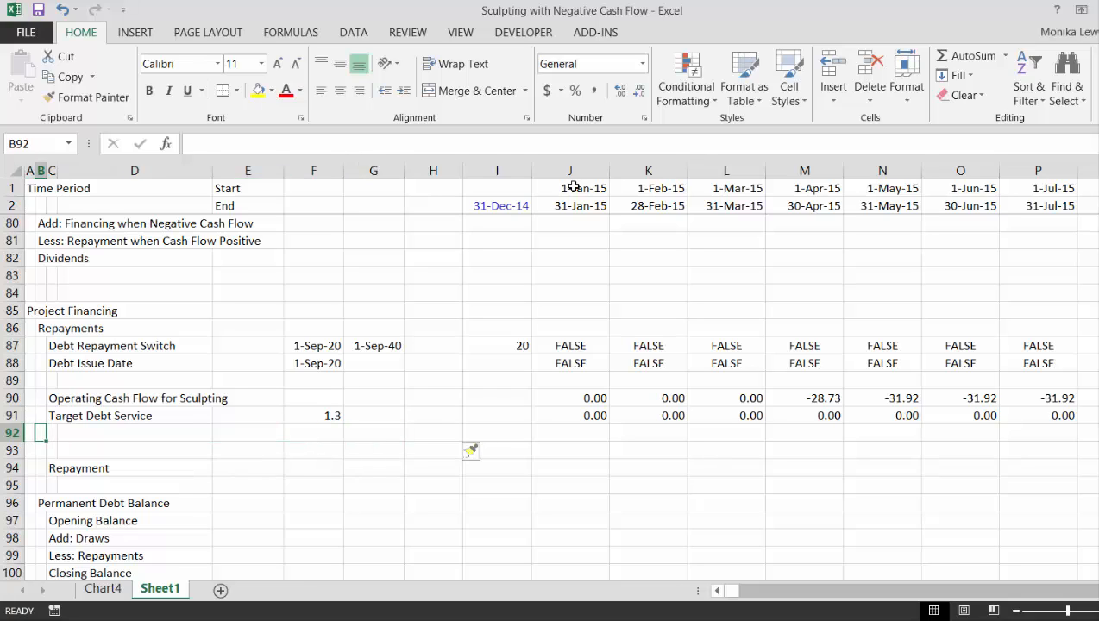
key("Right")
type("N")
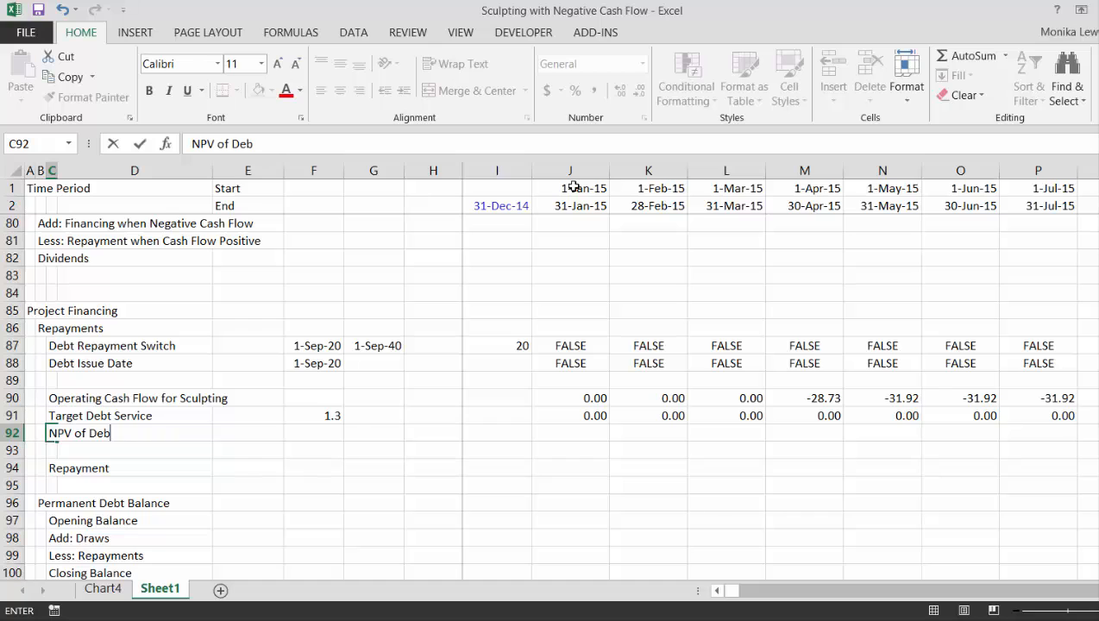
type("PV of Debt")
key("Return")
Insert a row above NPV of Debt and label it "Interest Rate Index" in C92
key("Up")
key("shift+space")
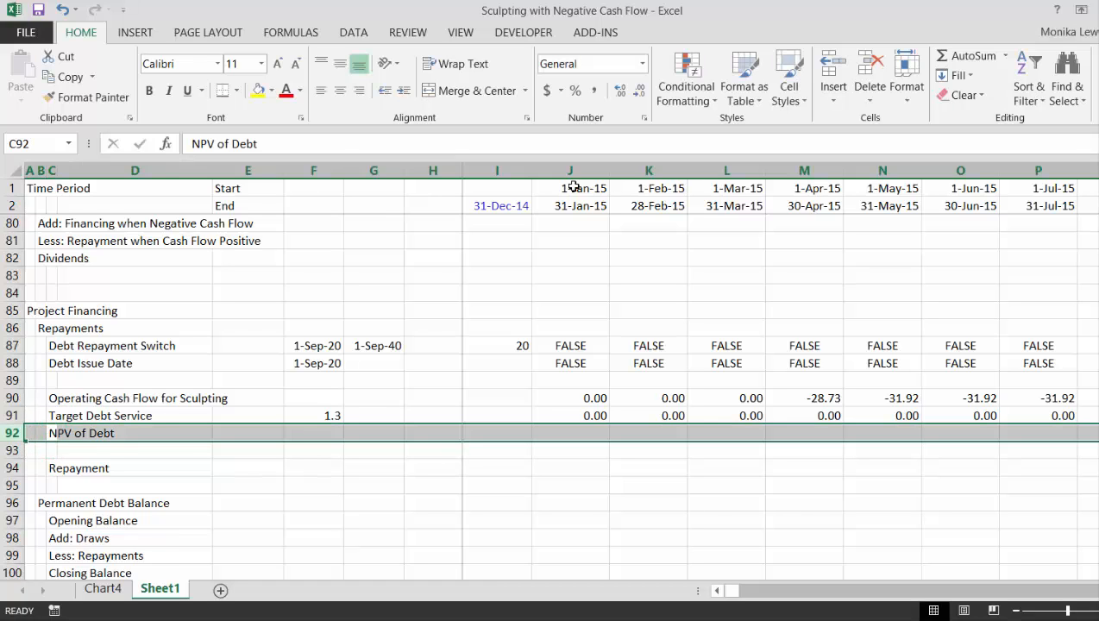
key("ctrl+shift+plus")
key("Right")
key("Left")
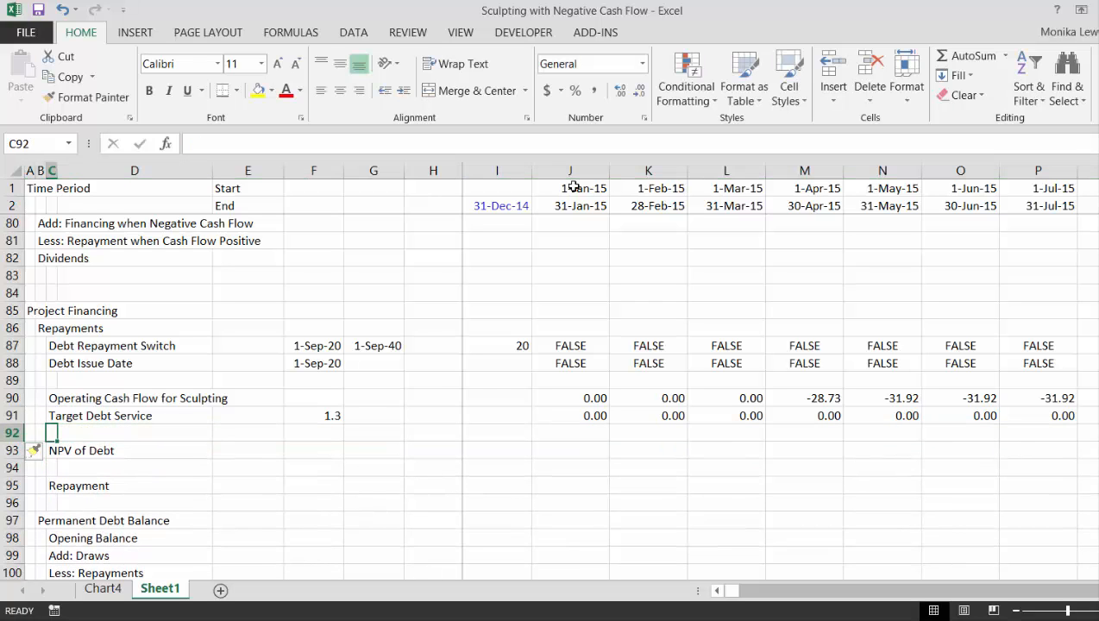
type("Interest Rate Index")
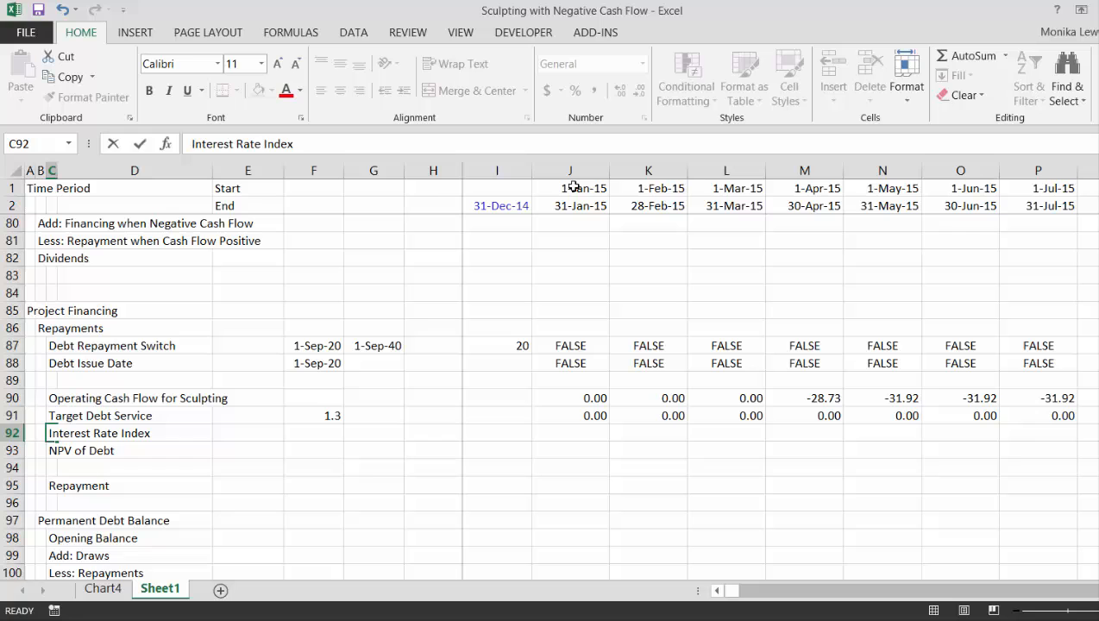
key("Down")
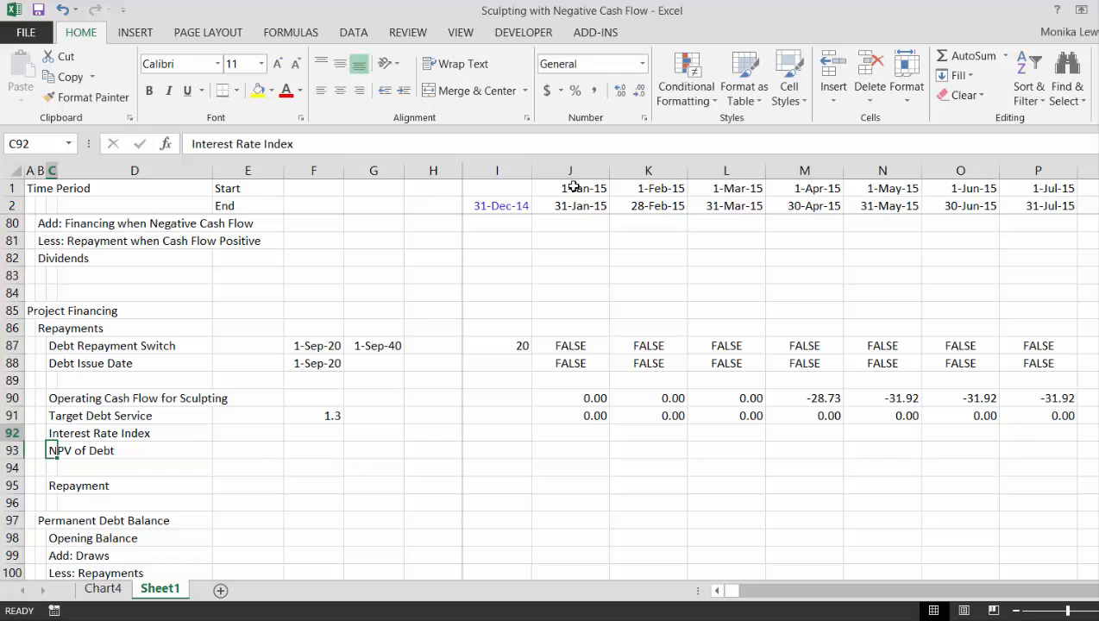
Link the Interest Rate Index input in F92 to the Sculpted Debt interest rate with =$E$25
key("Up")
key("Right")
key("Right")
key("Right")
type("=")
key("Up")
key("Up")
key("Up")
key("Up")
key("Up")
key("Up")
key("Up")
key("Up")
key("Up")
key("Up")
key("Up")
key("Up")
key("Up")
key("Up")
key("Up")
key("Up")
key("Up")
key("Up")
key("Up")
key("Up")
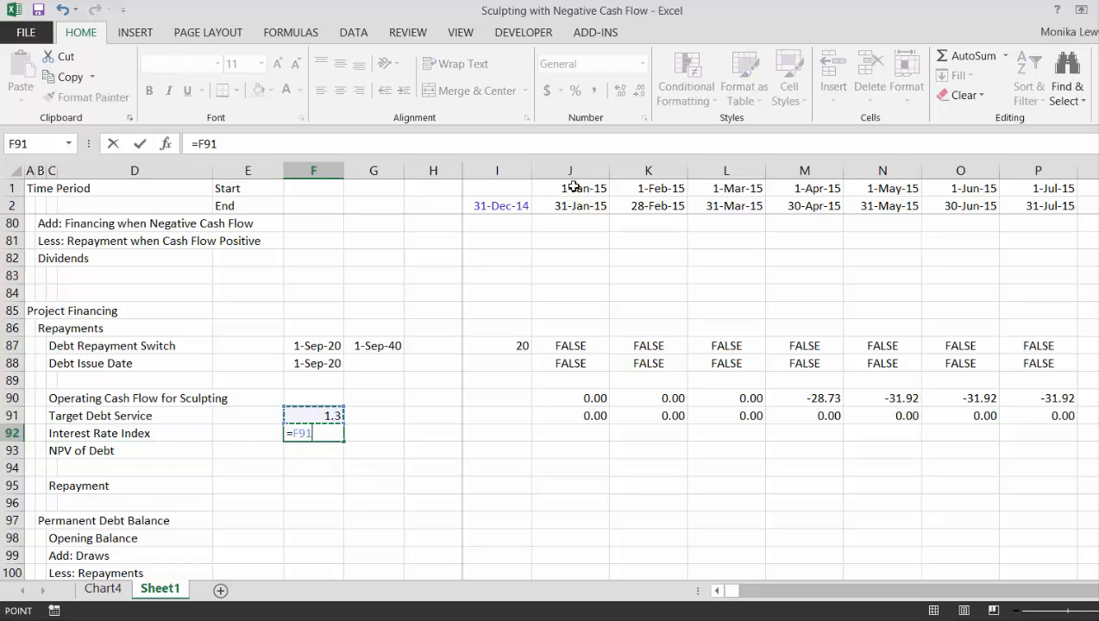
key("Up")
key("Up")
key("Up")
key("Up")
key("Up")
key("Up")
key("Up")
key("Up")
key("Up")
key("Up")
key("Up")
key("Up")
key("Up")
key("Up")
key("Up")
key("Up")
key("Up")
key("Up")
key("Up")
key("Up")
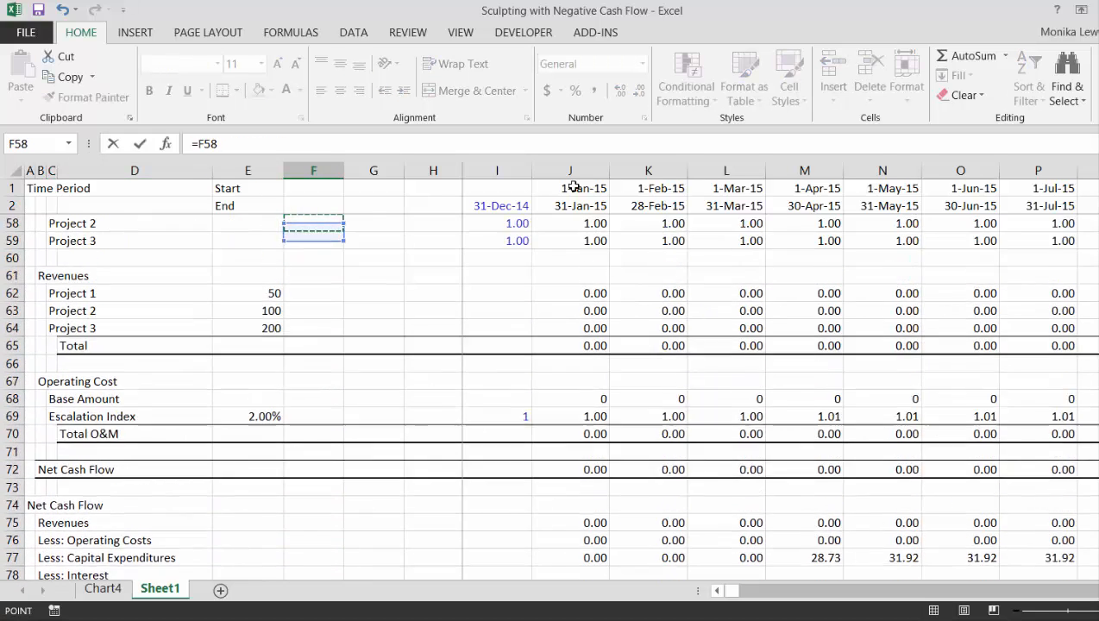
key("Up")
key("Up")
key("Up")
key("Up")
key("Up")
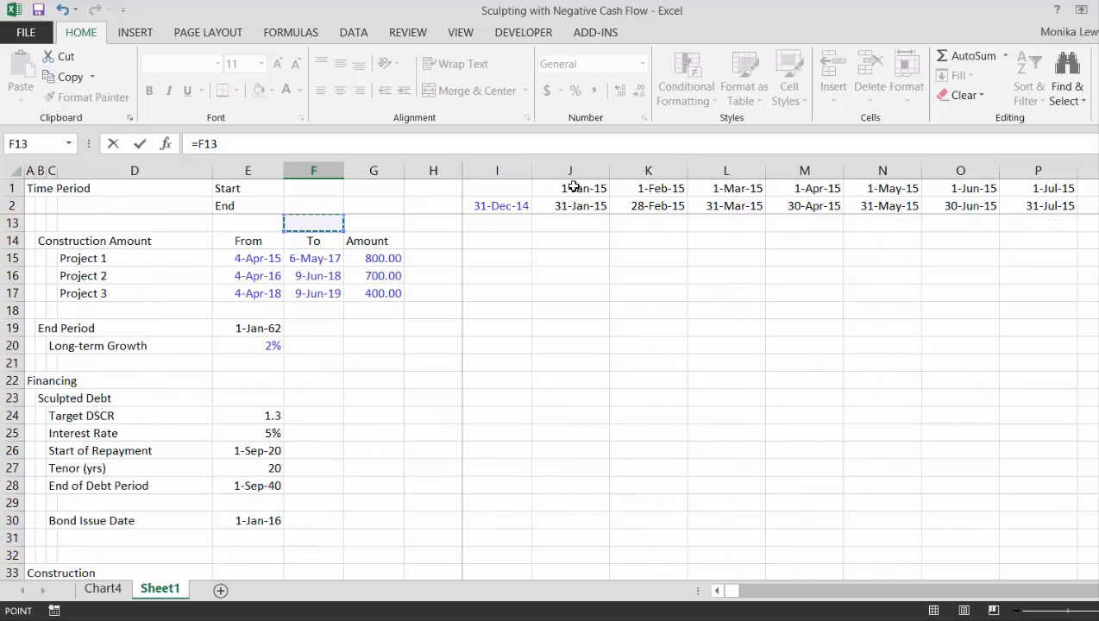
key("Down")
key("Down")
key("Down")
key("Down")
key("Down")
key("Down")
key("Down")
key("Down")
key("Down")
key("Down")
key("Down")
key("Down")
key("Down")
key("Down")
key("Down")
key("Down")
key("Down")
key("Down")
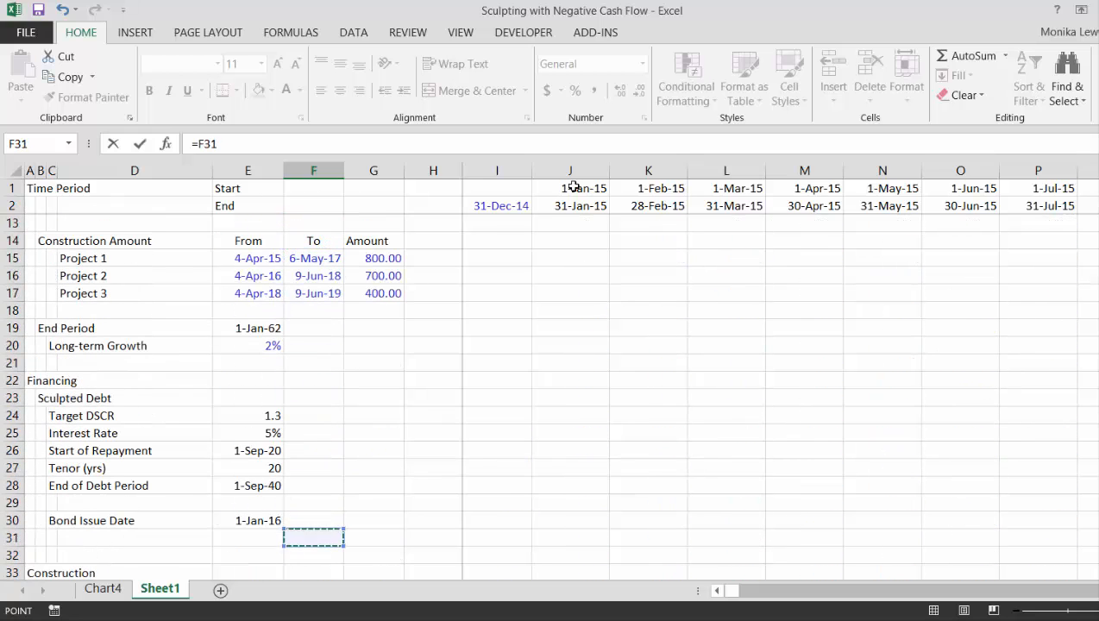
key("Up")
key("Up")
key("Up")
key("Up")
key("Up")
key("Up")
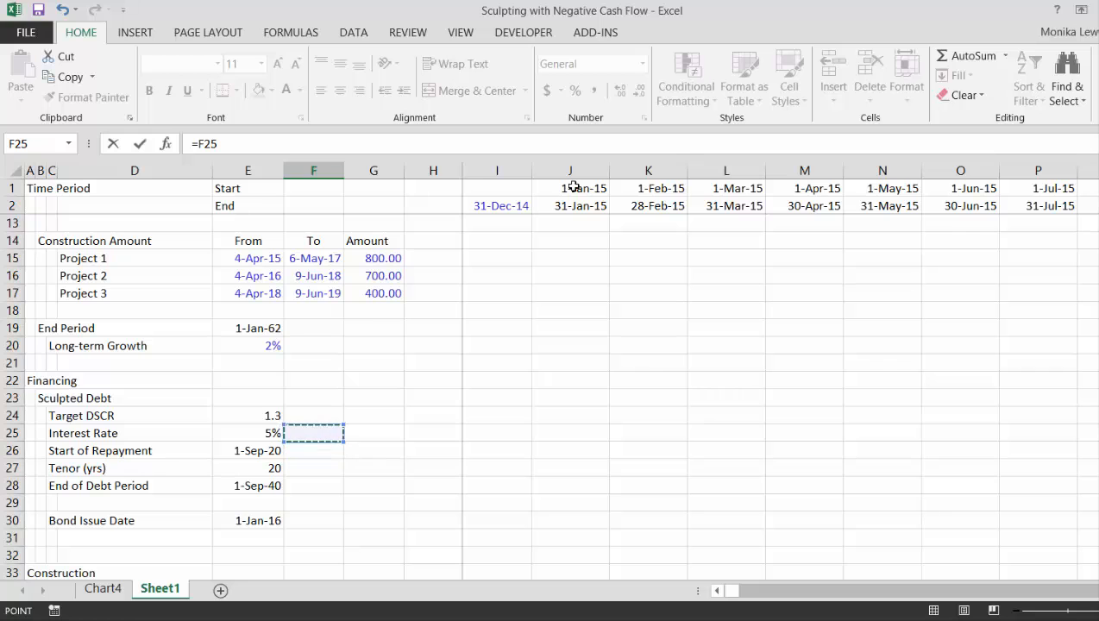
key("Left")
key("F5")
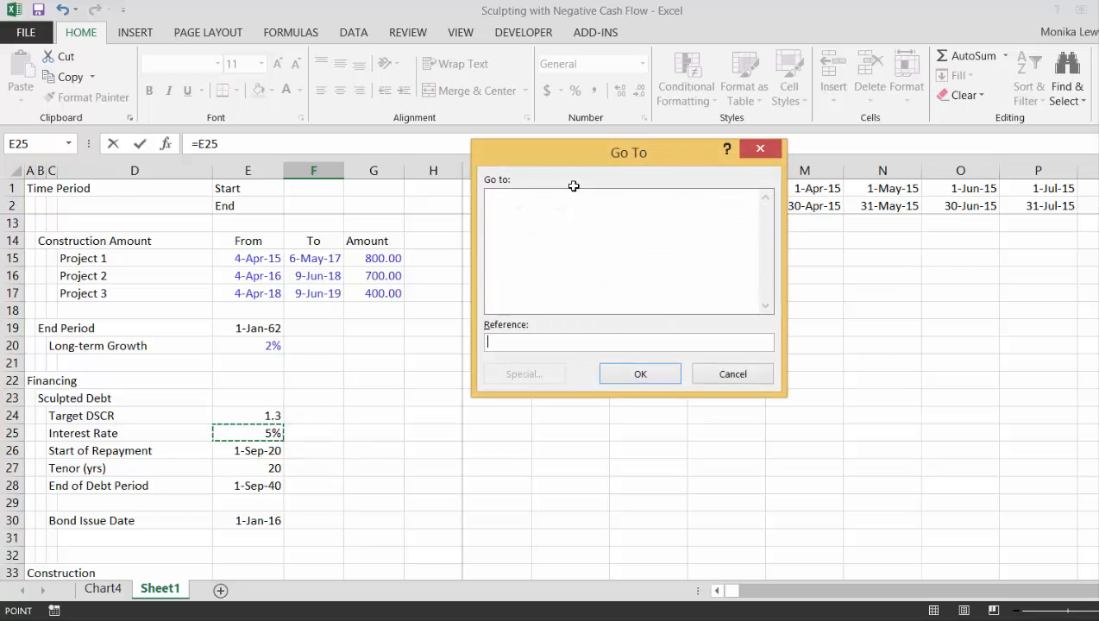
key("Escape")
key("ctrl+Return")
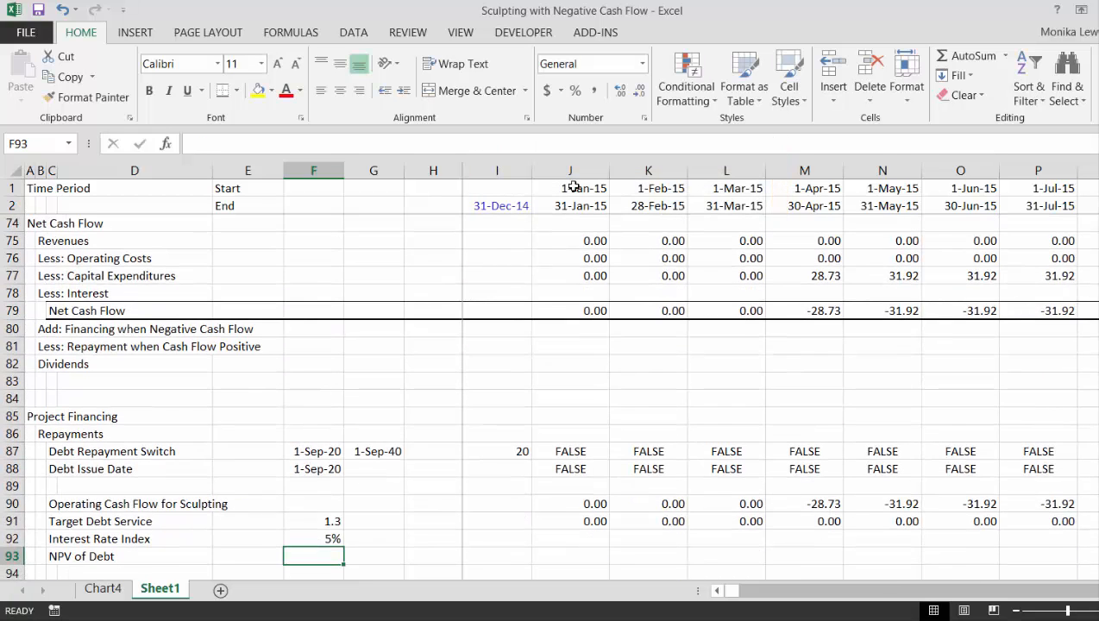
Enter 1 in I92 as the starting value of the Interest Rate Index
key("Right")
key("Right")
key("Right")
key("Right")
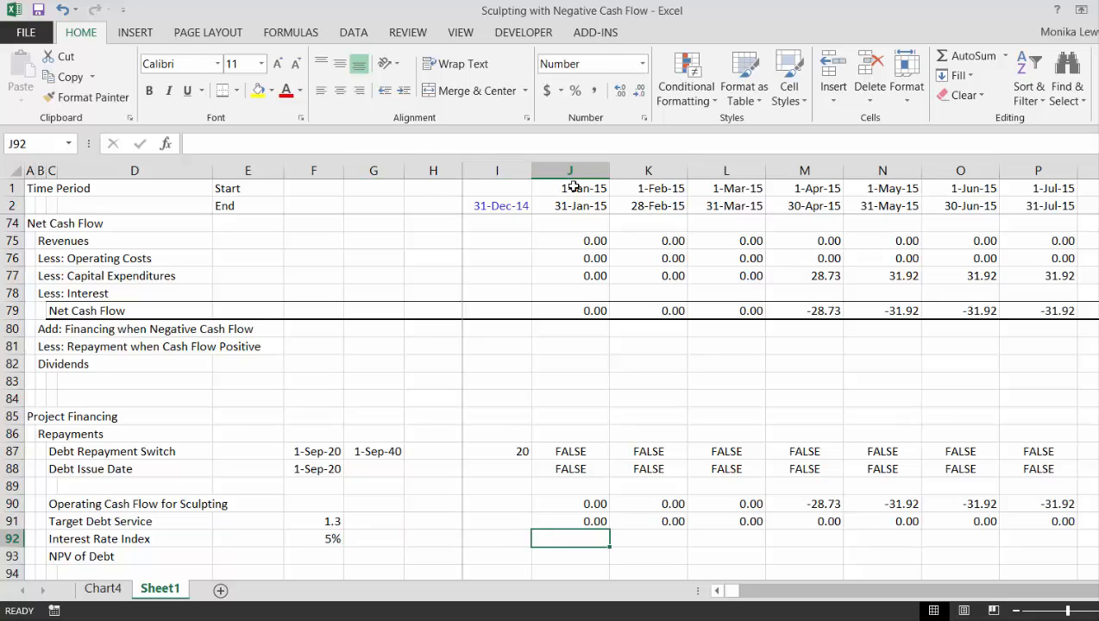
key("Left")
key("Right")
key("Left")
type("1")
Calculate the Interest Rate Index with =I92*(1+$F$92*J87) in J92 and fill the formula across the timeline
key("Right")
type("=")
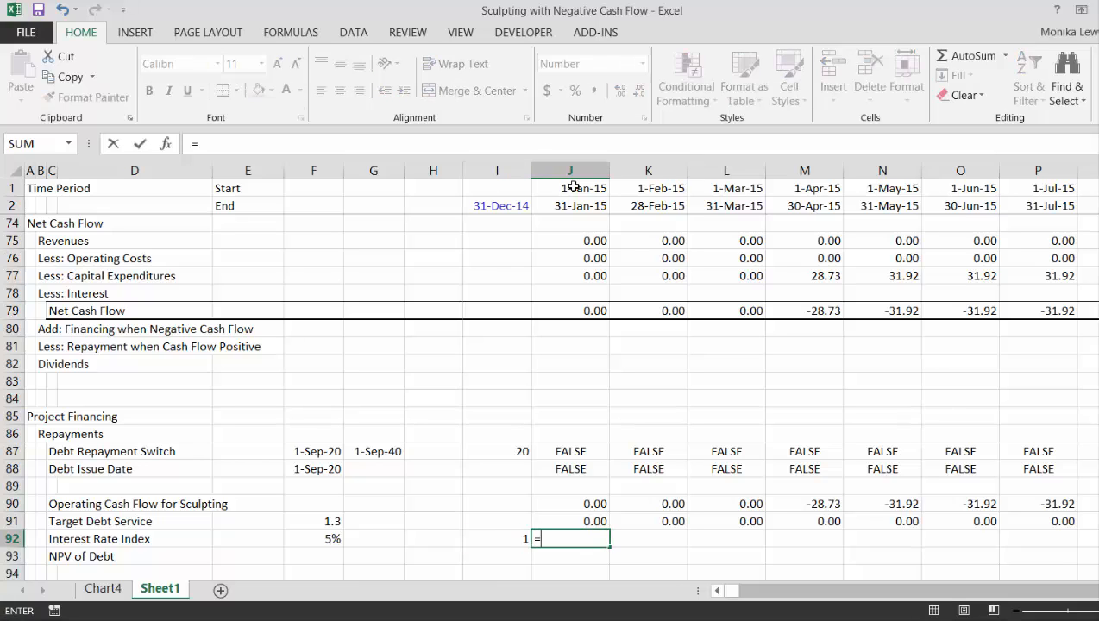
key("Left")
type("*(")
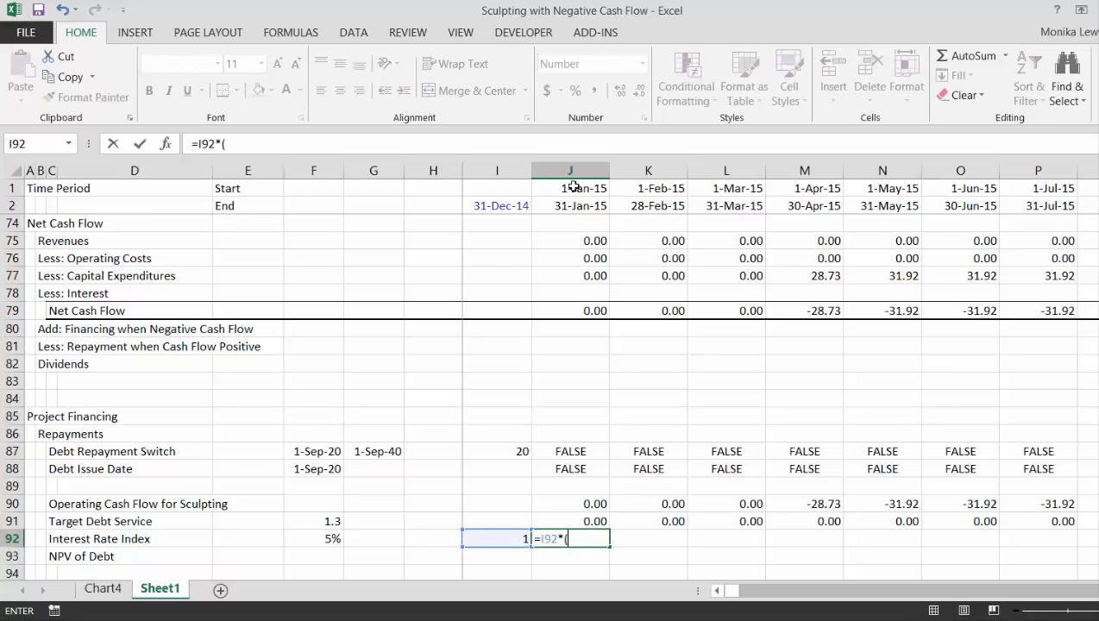
type("1+")
key("Left")
key("Left")
key("Left")
key("Left")
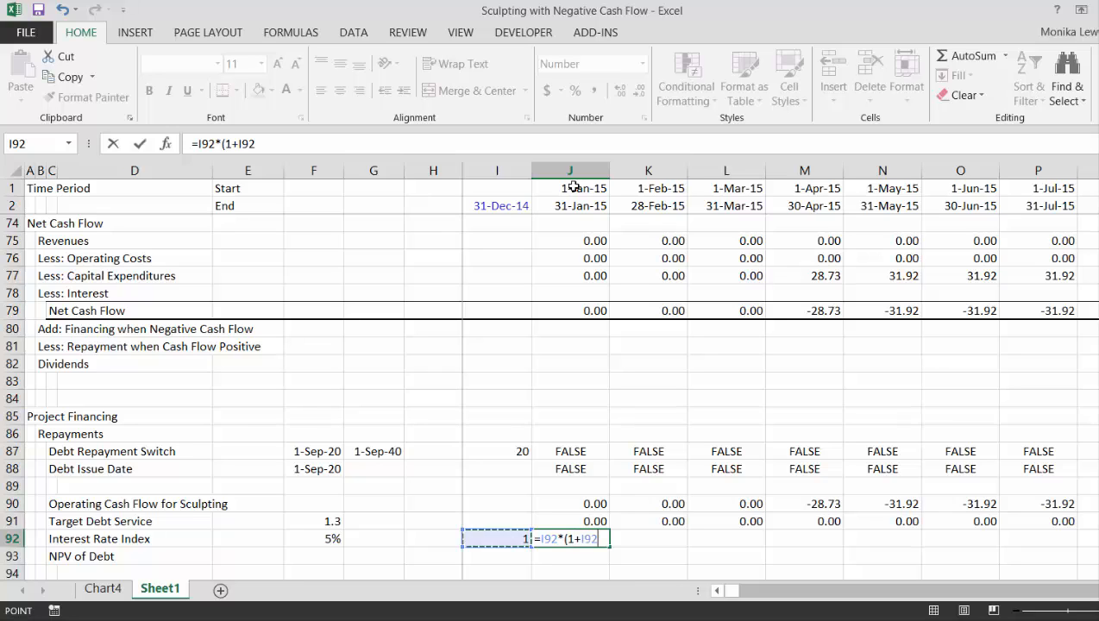
key("F4")
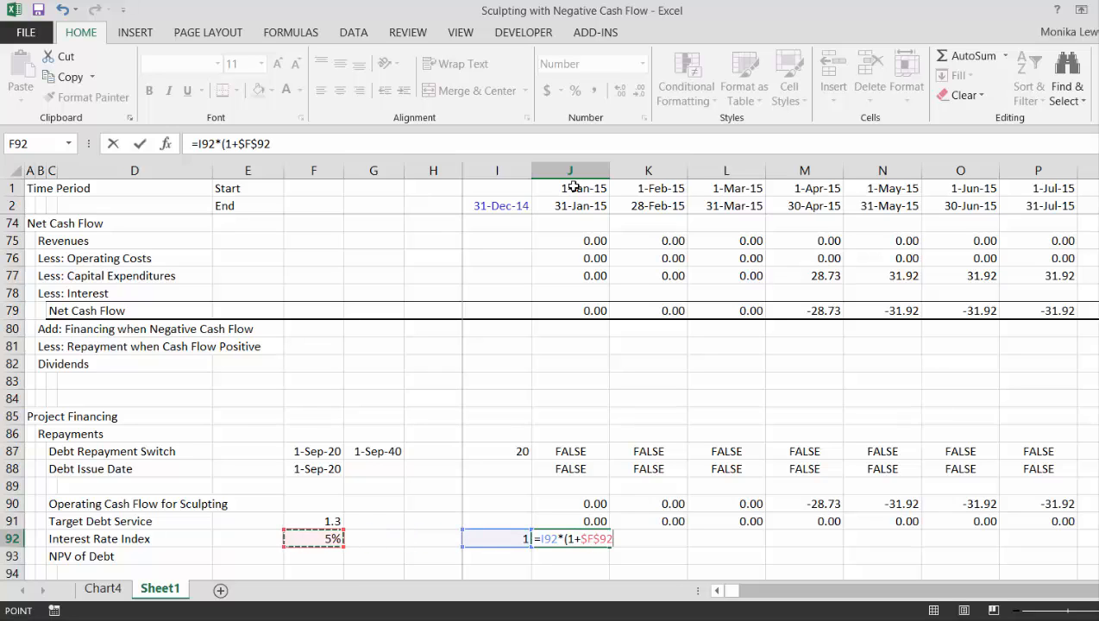
type("*")
key("Up")
key("Up")
key("Up")
key("Up")
key("Up")
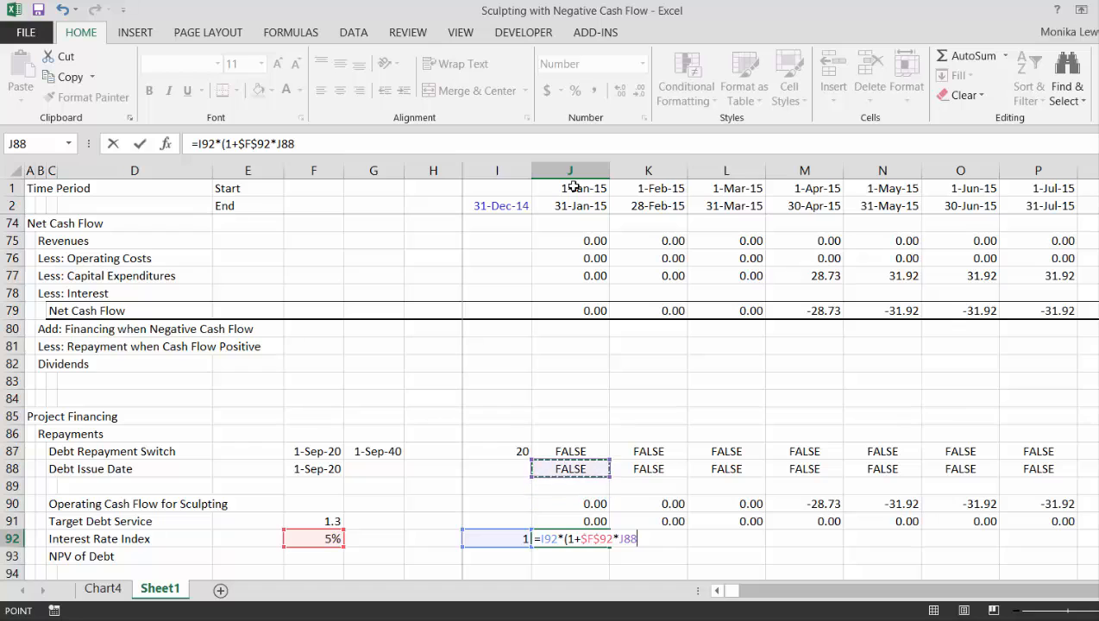
key("Return")
key("Return")
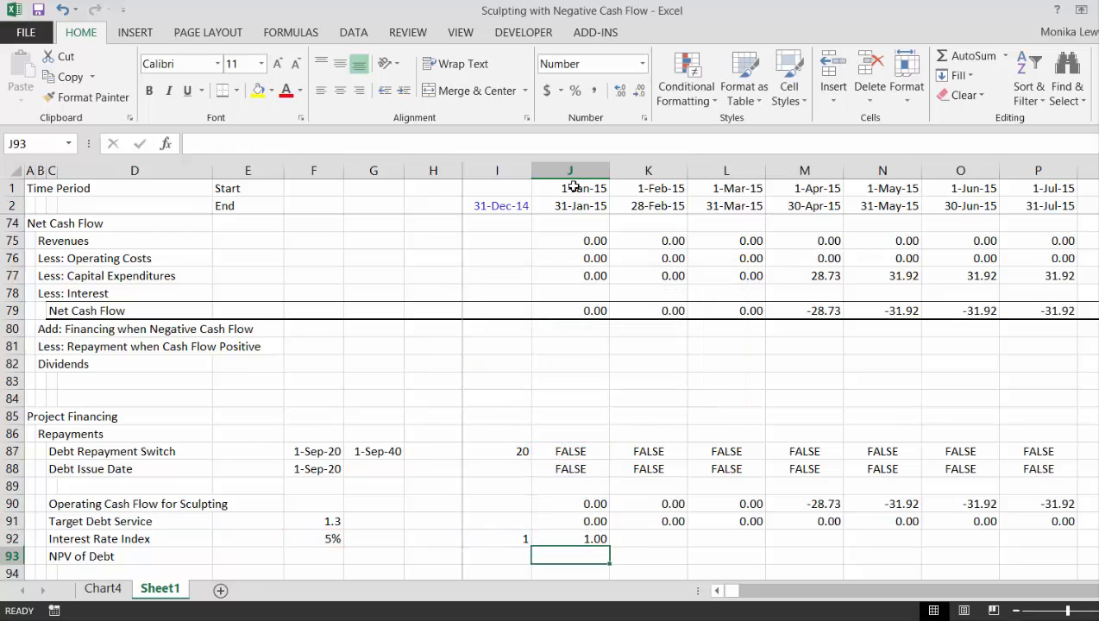
key("Up")
key("ctrl+shift+r")
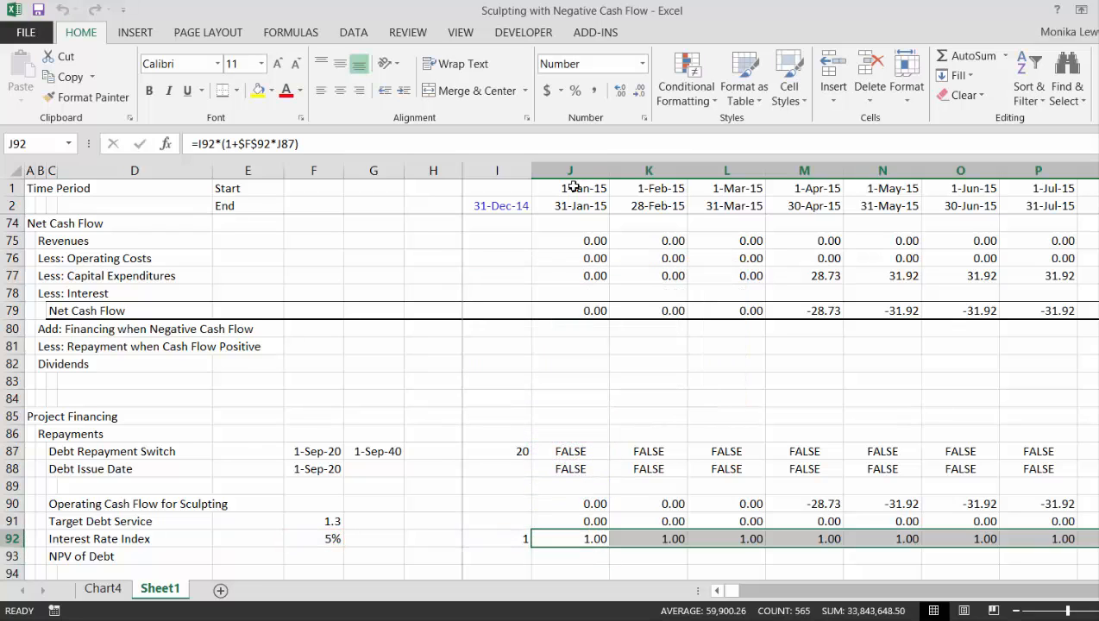
Examine how the Interest Rate Index grows along the timeline around the start of the debt repayment period
key("Right")
key("Right")
key("Right")
key("Right")
key("Right")
key("Right")
key("Right")
key("Right")
key("Right")
key("Right")
key("Right")
key("Right")
key("Right")
key("Right")
key("Right")
key("Right")
key("Right")
key("Right")
key("Right")
key("Right")
key("Right")
key("Right")
key("Right")
key("Right")
key("Right")
key("Right")
key("Right")
key("Right")
key("Right")
key("Right")
key("Right")
key("Right")
key("Right")
key("Right")
key("Right")
key("Right")
key("Right")
key("Right")
key("Right")
key("Right")
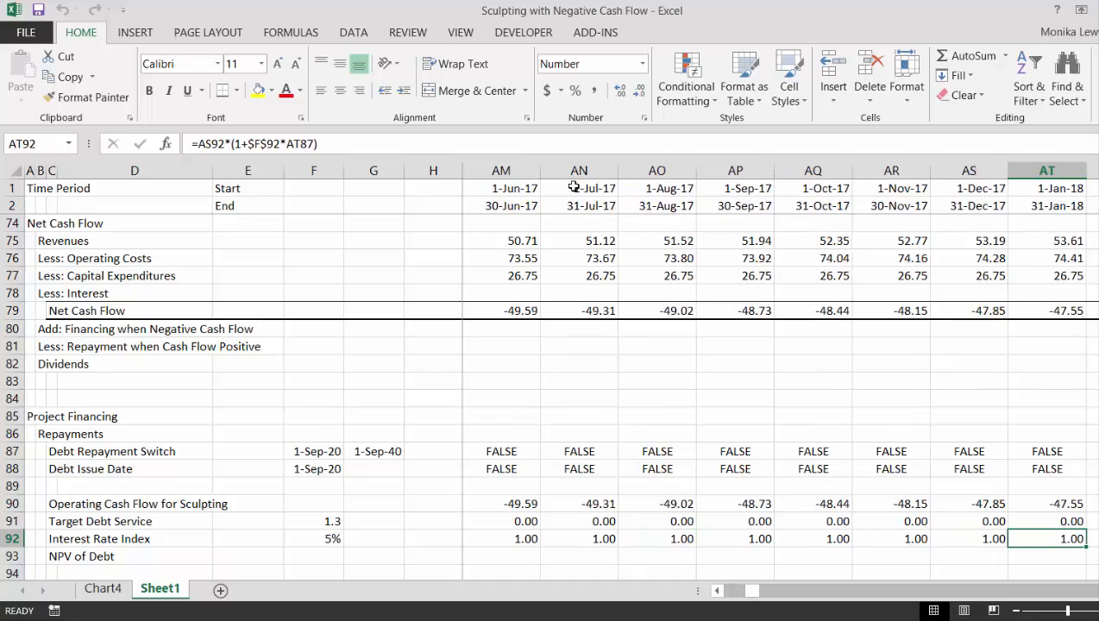
key("Right")
key("Right")
key("Right")
key("Right")
key("Right")
key("Right")
key("Right")
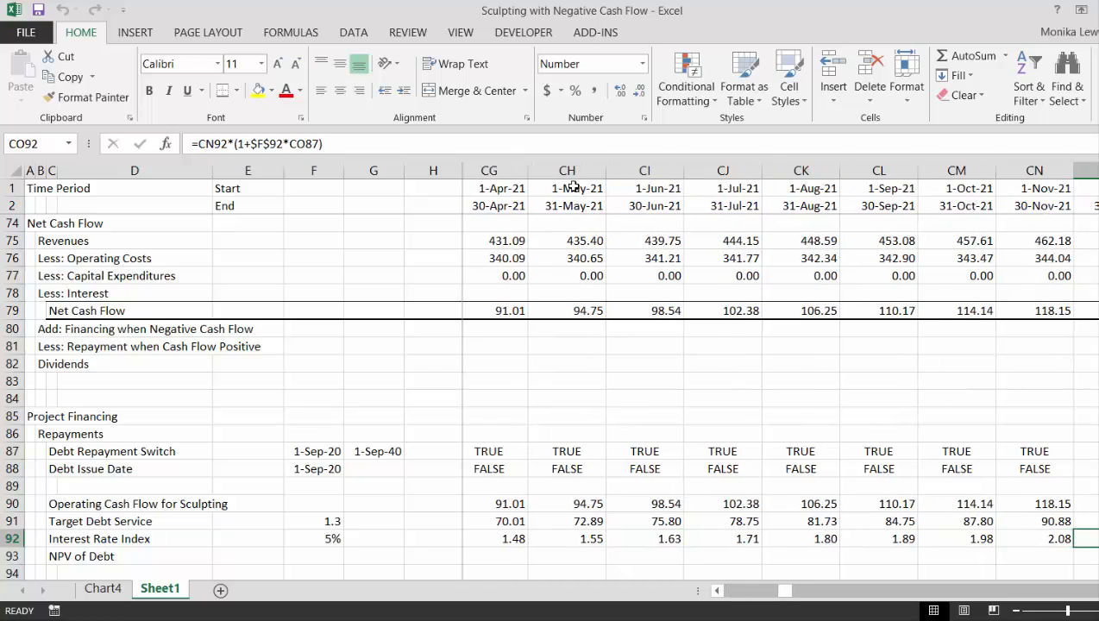
key("Left")
key("Left")
key("Left")
key("Left")
key("Left")
key("Left")
key("Left")
key("Left")
key("Left")
key("Left")
key("Left")
key("Left")
key("Left")
key("Left")
key("Left")
key("Left")
key("Left")
key("Left")
key("Left")
key("Left")
key("Left")
key("Left")
key("Left")
key("Left")
key("Left")
key("Left")
key("Left")
key("Left")
key("Left")
key("Left")
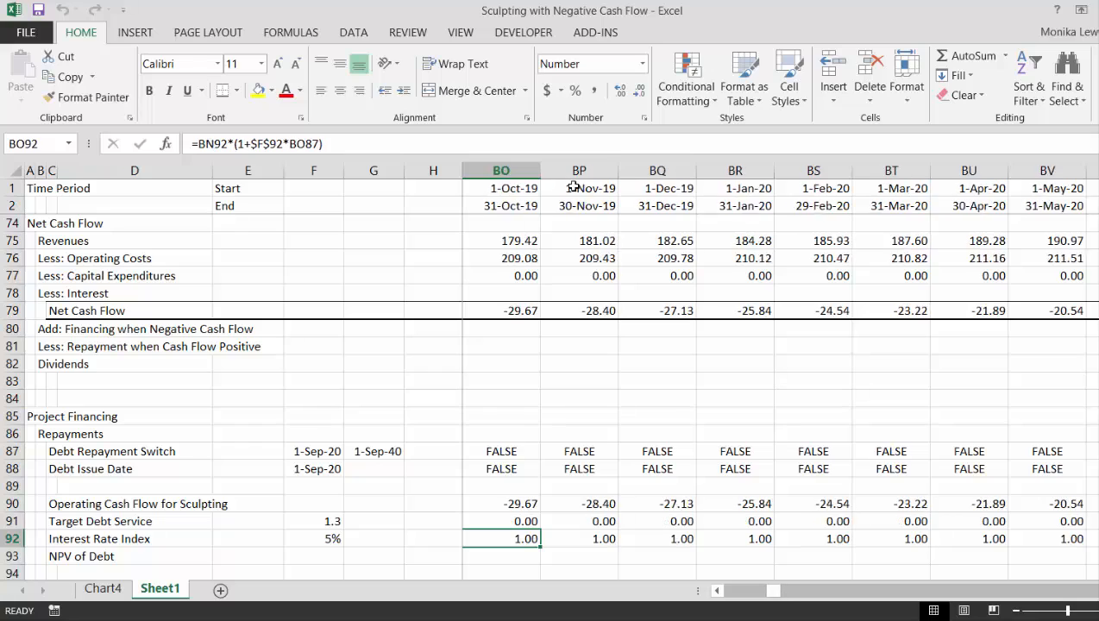
key("Right")
key("Right")
key("Right")
key("Right")
key("Right")
key("Right")
key("Right")
key("Right")
key("Right")
key("Right")
key("Right")
key("Right")
key("Right")
key("Right")
key("Right")
key("Right")
key("Right")
key("Right")
key("Right")
key("Right")
key("Right")
key("Right")
key("Right")
key("Right")
key("Right")
key("Right")
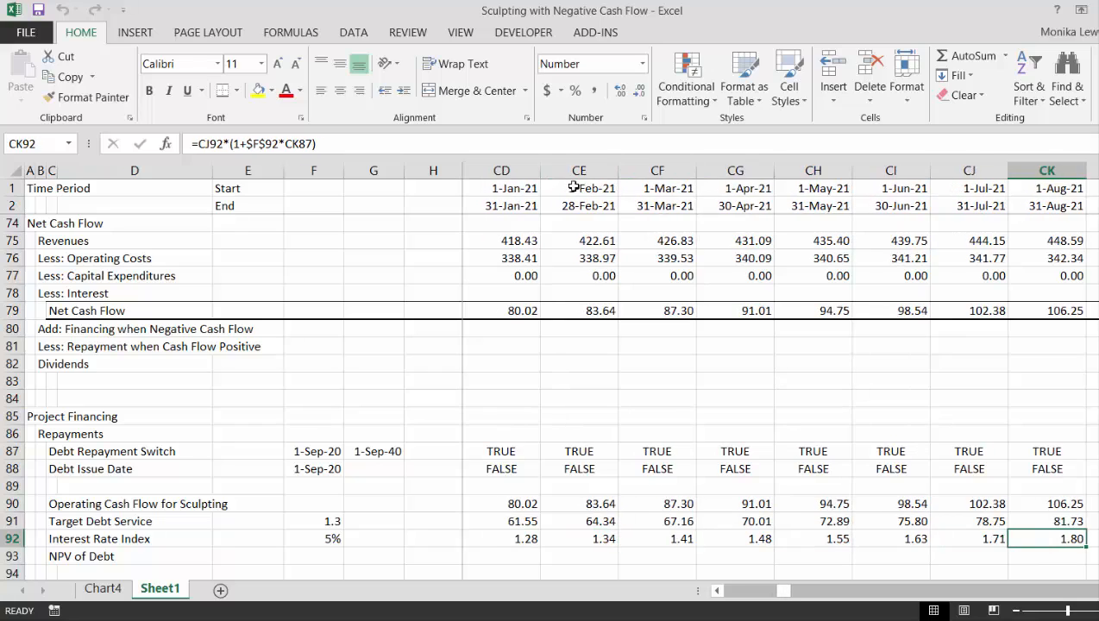
key("Left")
key("Left")
key("Left")
key("Left")
key("Left")
key("Left")
key("Left")
key("Left")
key("Left")
key("Left")
key("Left")
key("Left")
key("Left")
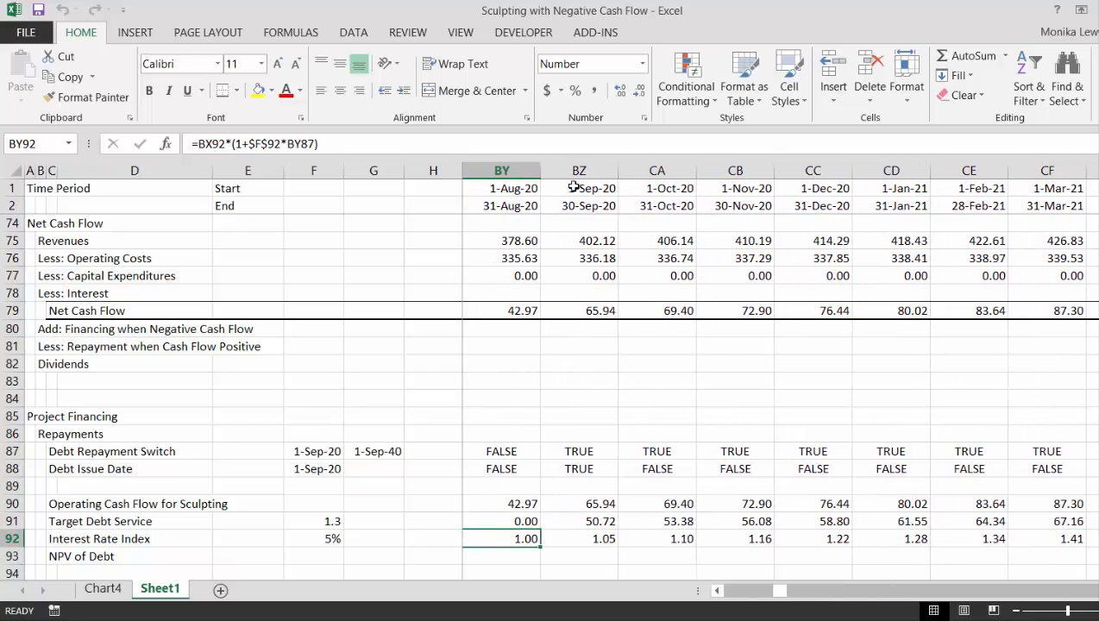
key("Right")
key("Right")
key("Right")
key("Right")
key("Right")
key("Right")
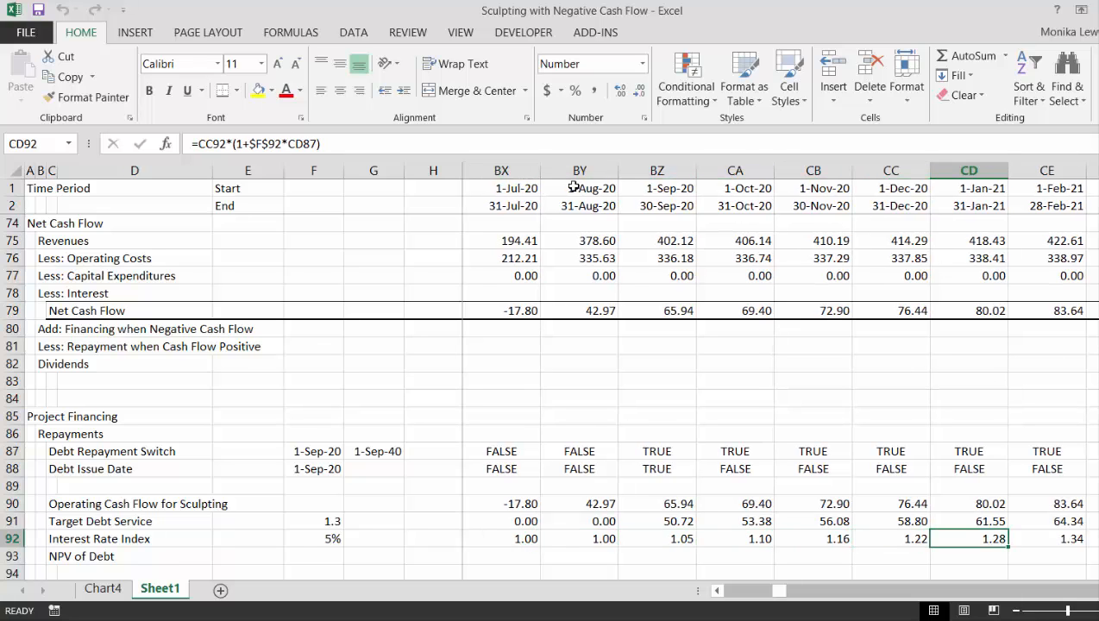
key("Left")
key("Left")
key("Left")
key("Left")
key("Left")
Convert the rate in F92 to a monthly rate by changing its formula to =$E$25/12
key("ctrl+Left")
key("ctrl+Left")
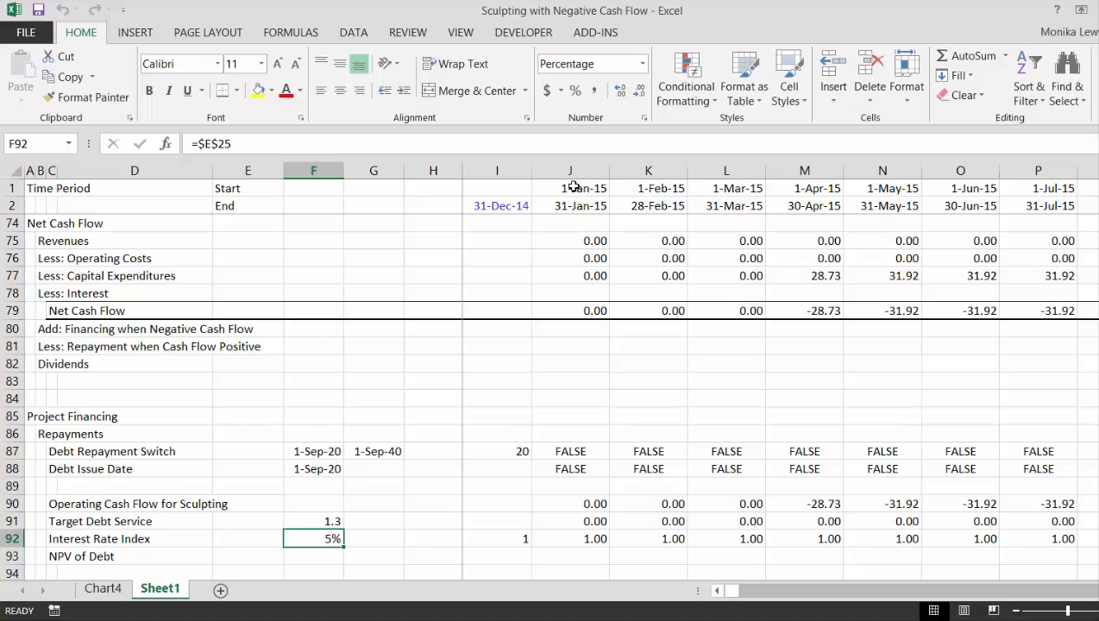
key("F2")
type("/12")
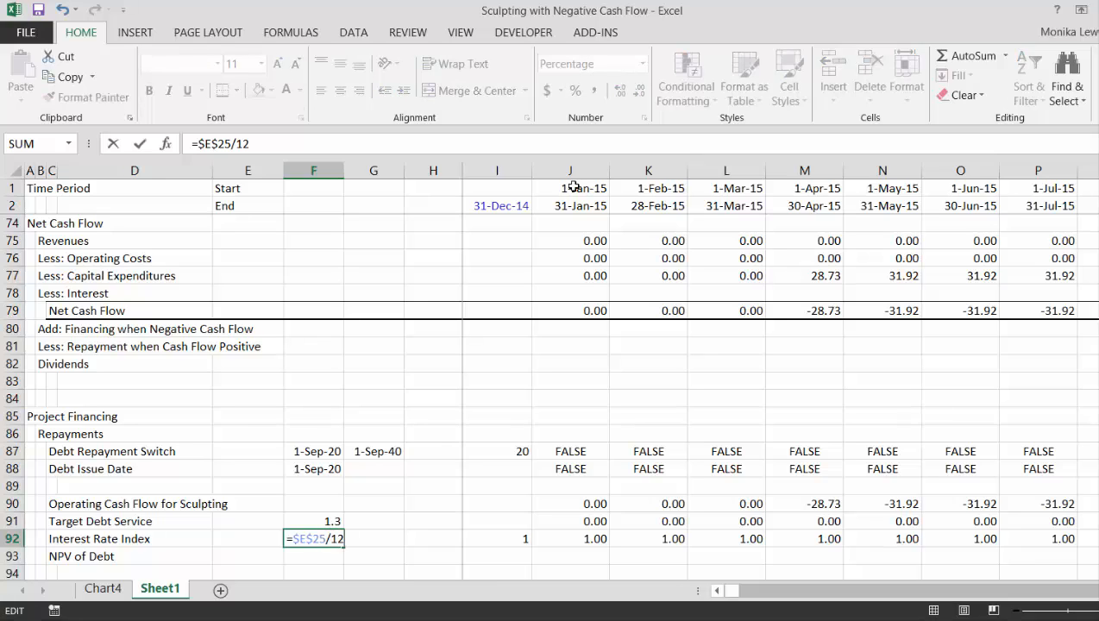
key("Return")
key("Up")
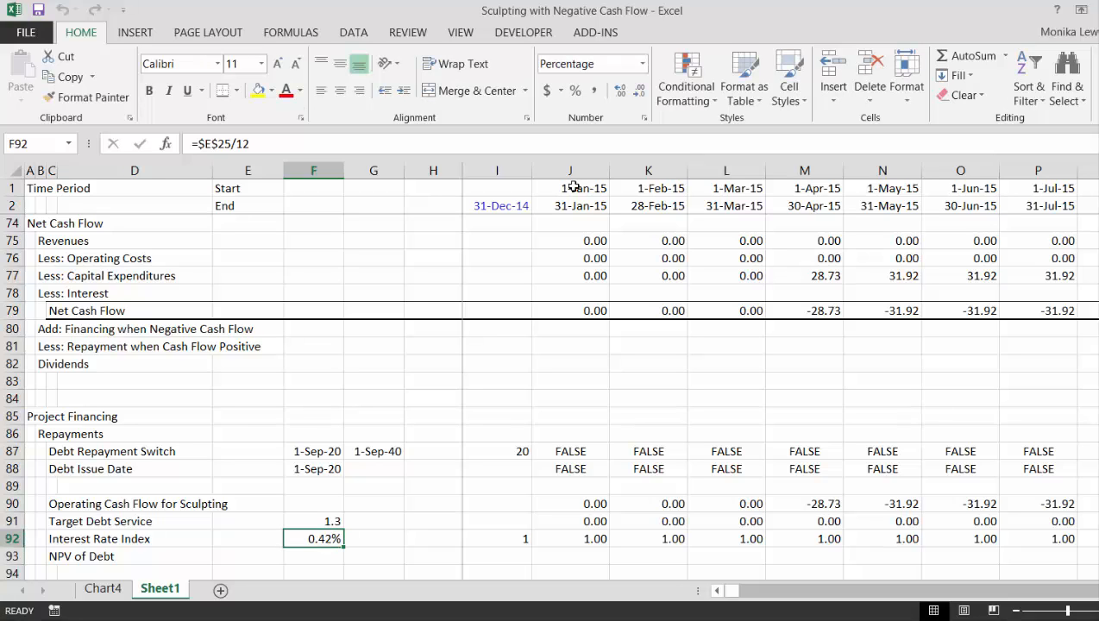
Check the Interest Rate Index values across the repayment months using the monthly rate
key("Right")
key("Right")
key("Right")
key("Right")
key("Right")
key("Right")
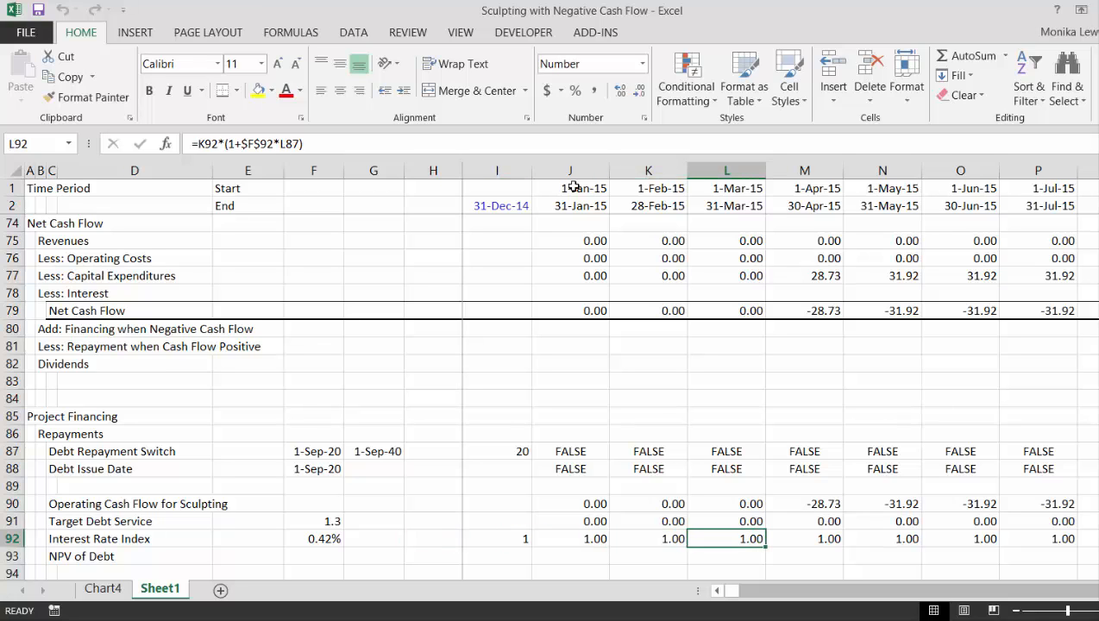
key("Right")
key("Right")
key("Right")
key("Right")
key("Right")
key("Right")
key("Right")
key("Right")
key("Right")
key("Right")
key("Right")
key("Right")
key("Right")
key("Right")
key("Right")
key("Right")
key("Right")
key("Right")
key("Right")
key("Right")
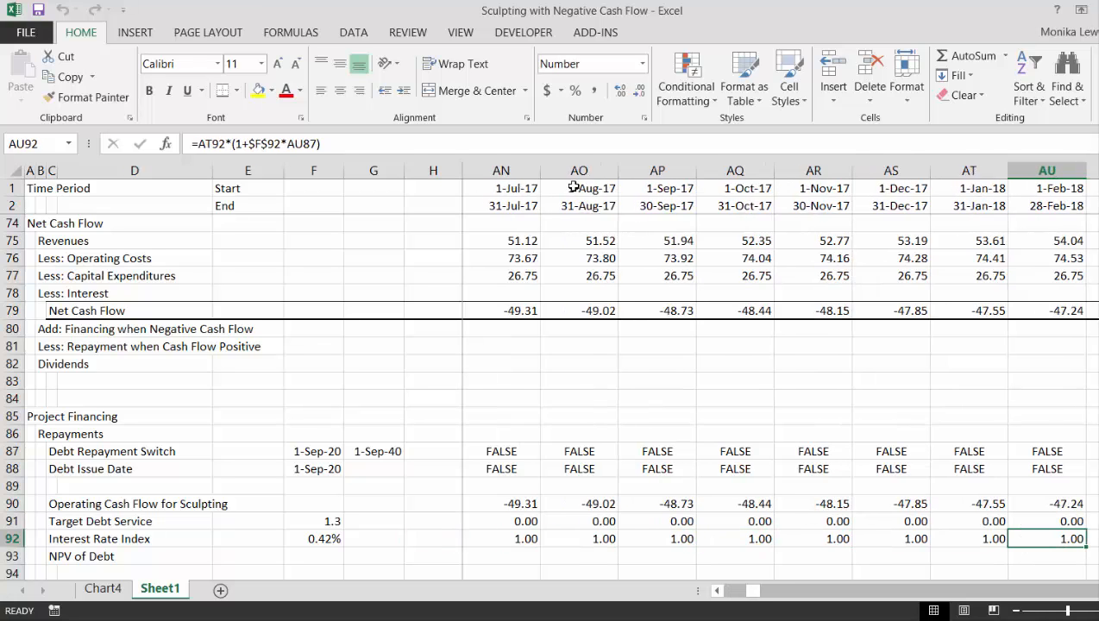
key("Right")
key("Right")
key("Right")
key("Right")
key("Right")
key("Right")
key("Right")
key("Right")
key("Right")
key("Right")
key("Right")
key("Right")
key("Right")
key("Right")
key("Right")
key("Right")
key("Right")
key("Right")
key("Right")
key("Right")
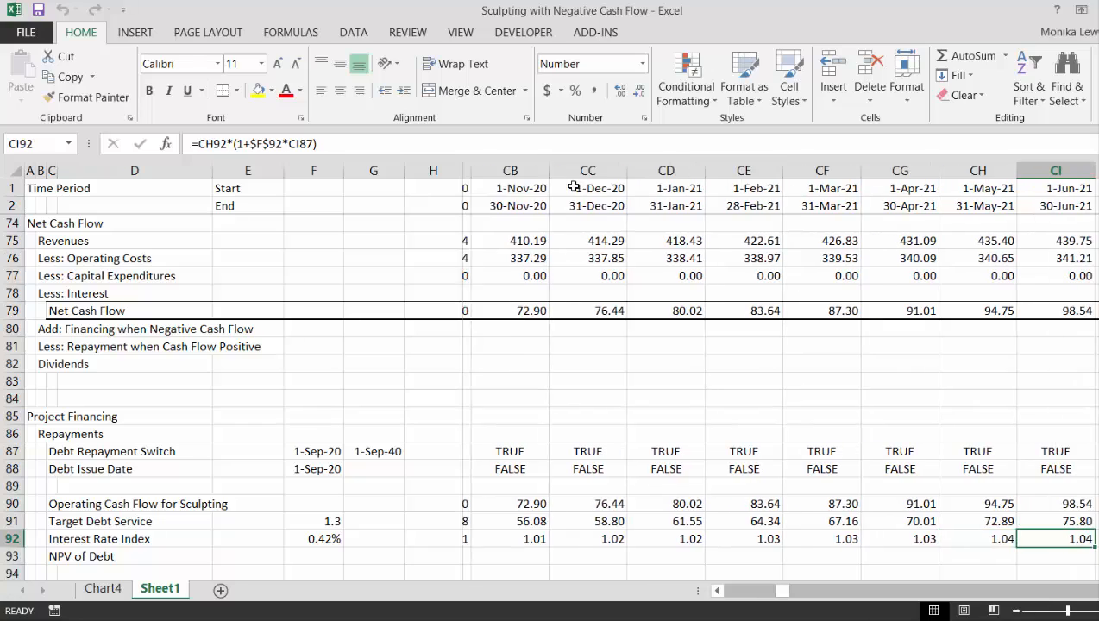
key("Right")
key("Right")
key("Right")
key("Right")
key("Right")
key("Right")
key("Right")
key("Right")
key("Right")
key("Right")
key("Right")
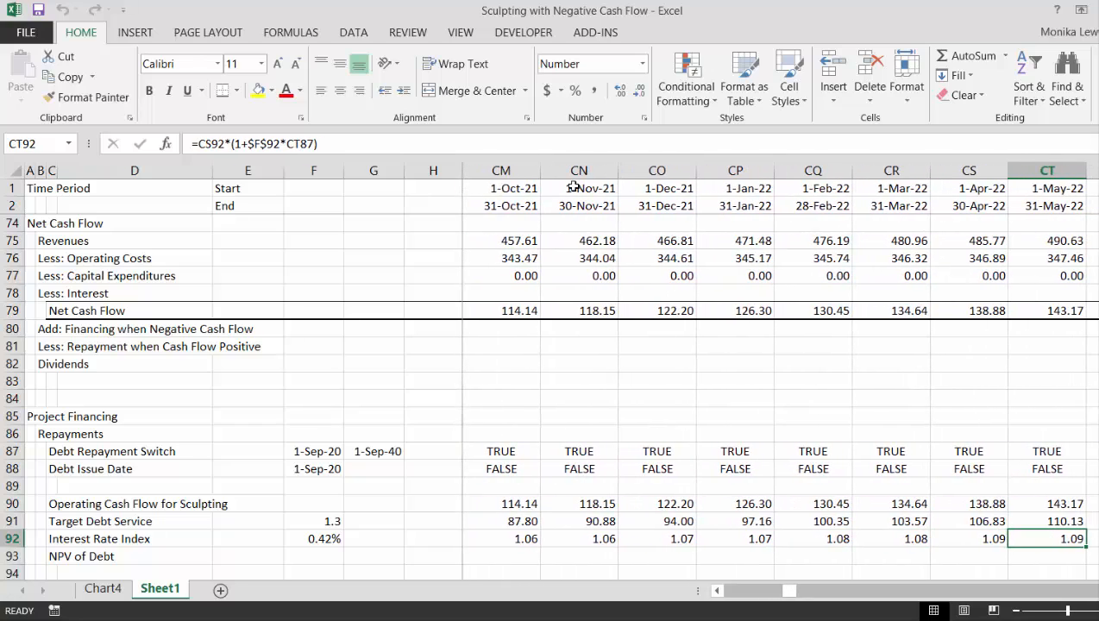
key("Right")
key("Right")
key("Right")
key("Right")
key("Right")
key("Right")
key("Right")
key("Right")
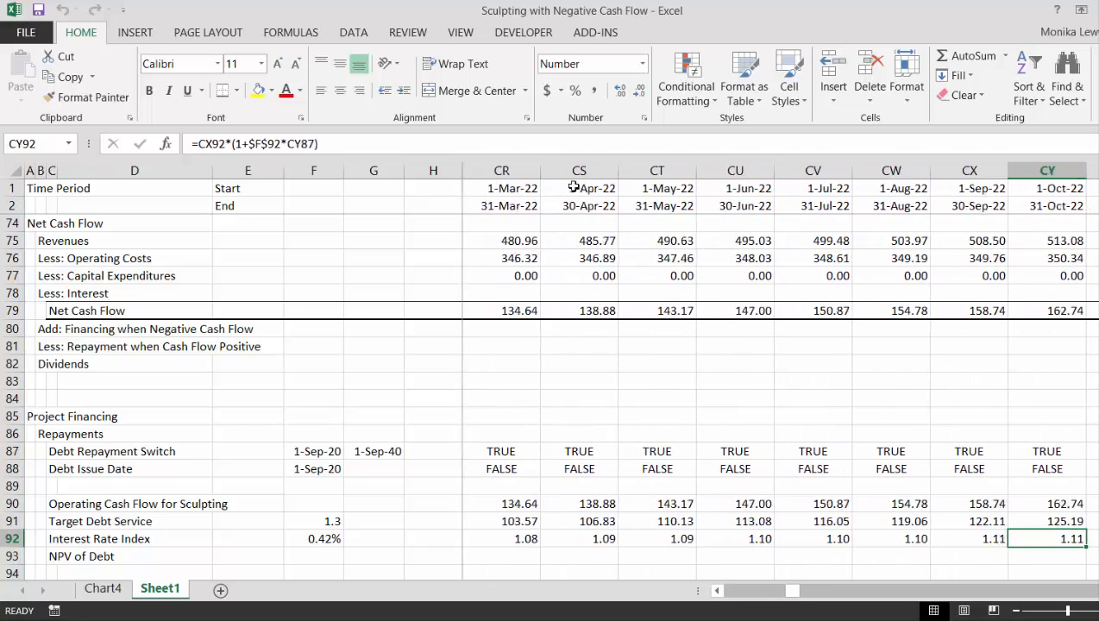
key("Right")
key("Left")
key("Left")
key("Left")
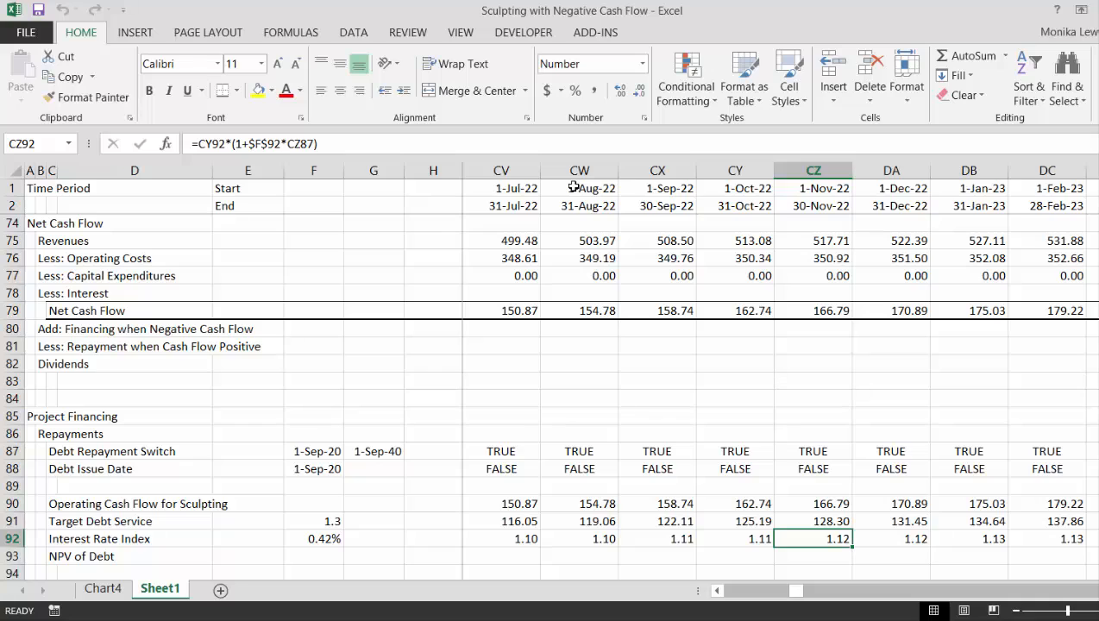
key("Left")
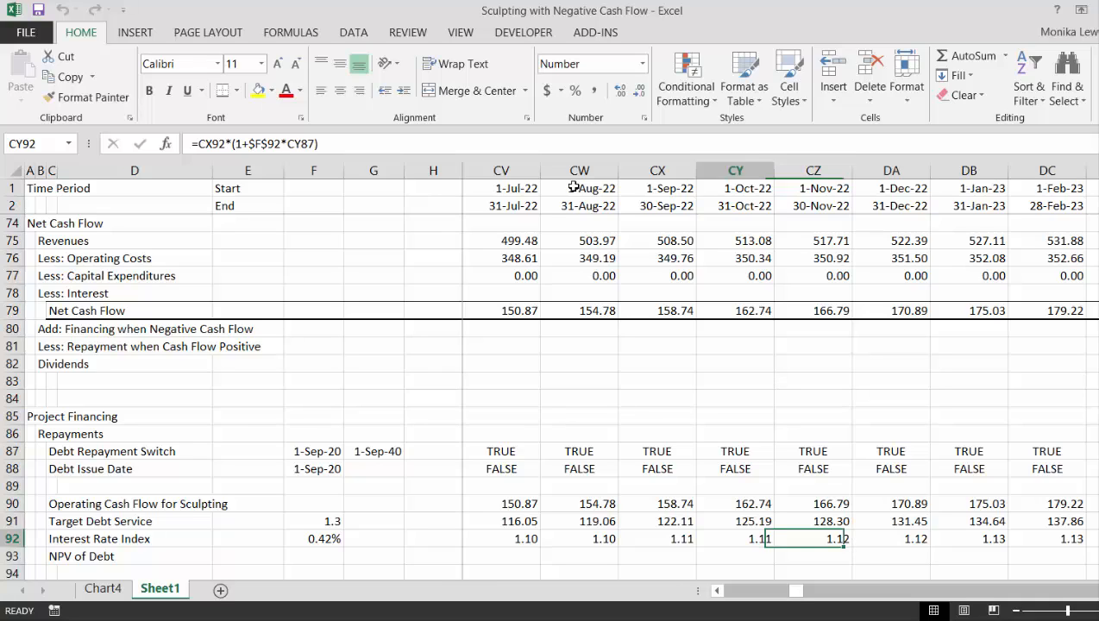
key("Right")
key("Right")
key("Right")
key("Left")
key("Left")
key("Left")
key("Left")
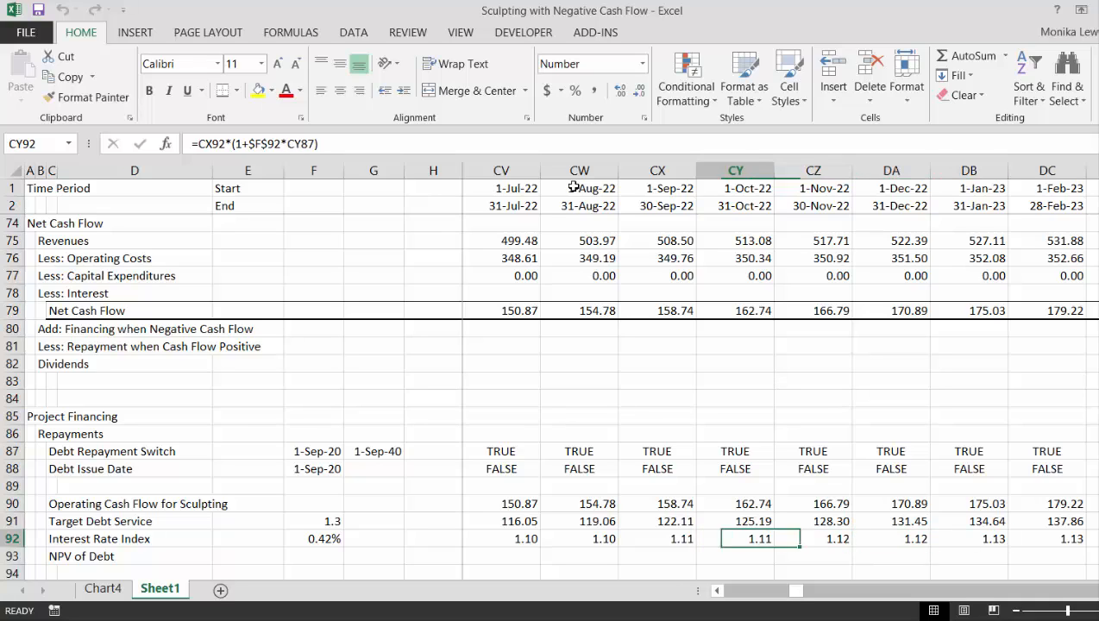
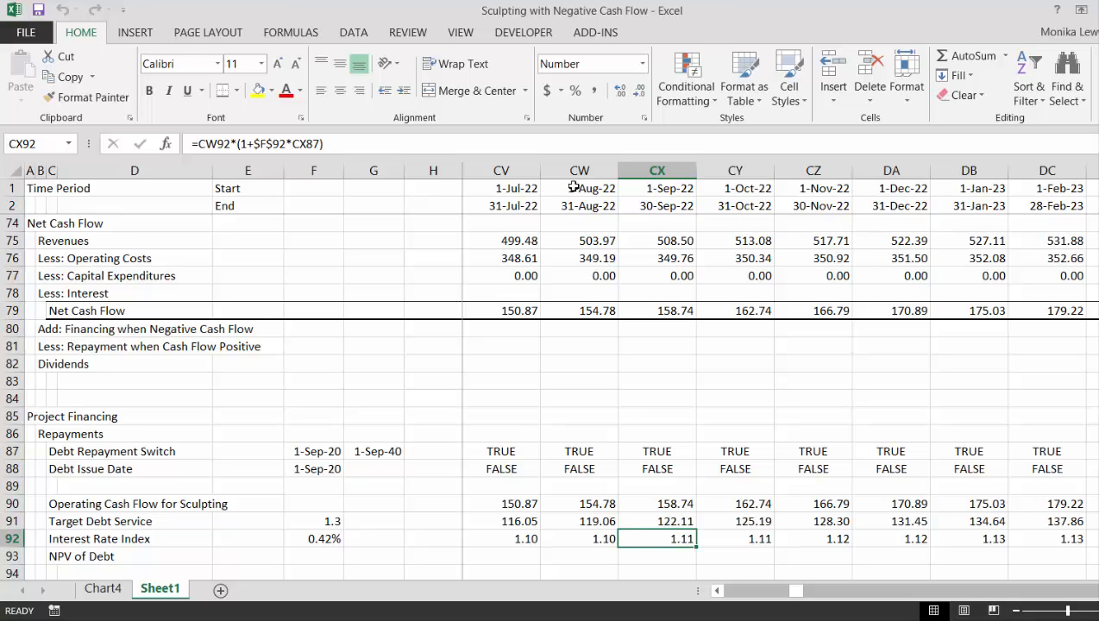
Check the Interest Rate Index and Target Debt Service formulas in column J at the start of the timeline
key("ctrl+Left")
key("Left")
key("Left")
key("Left")
key("Left")
key("Down")
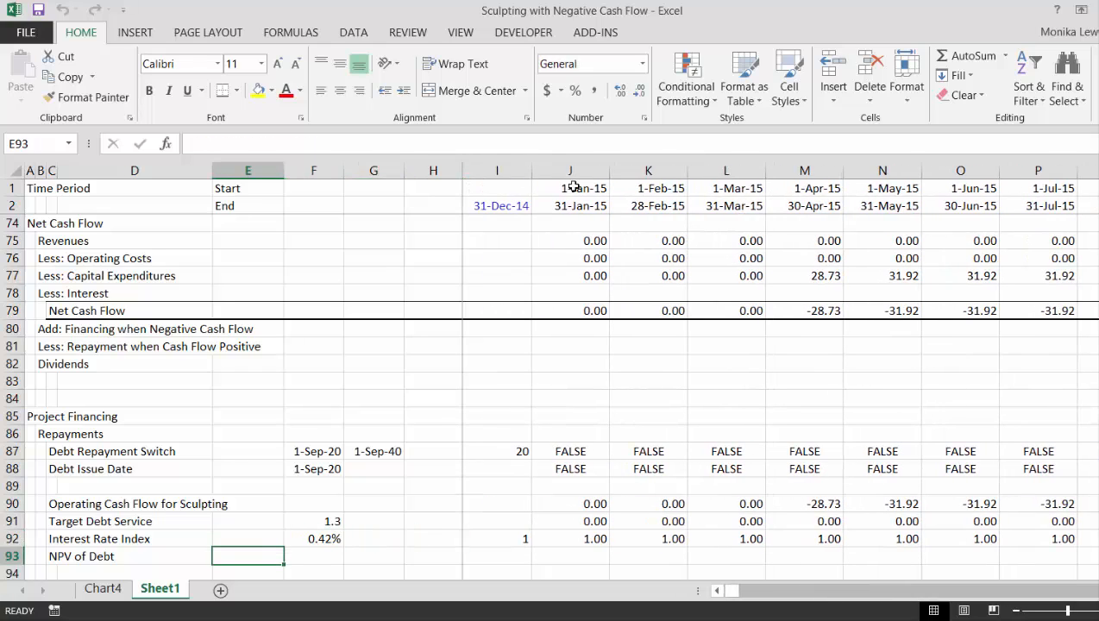
key("Right")
key("Right")
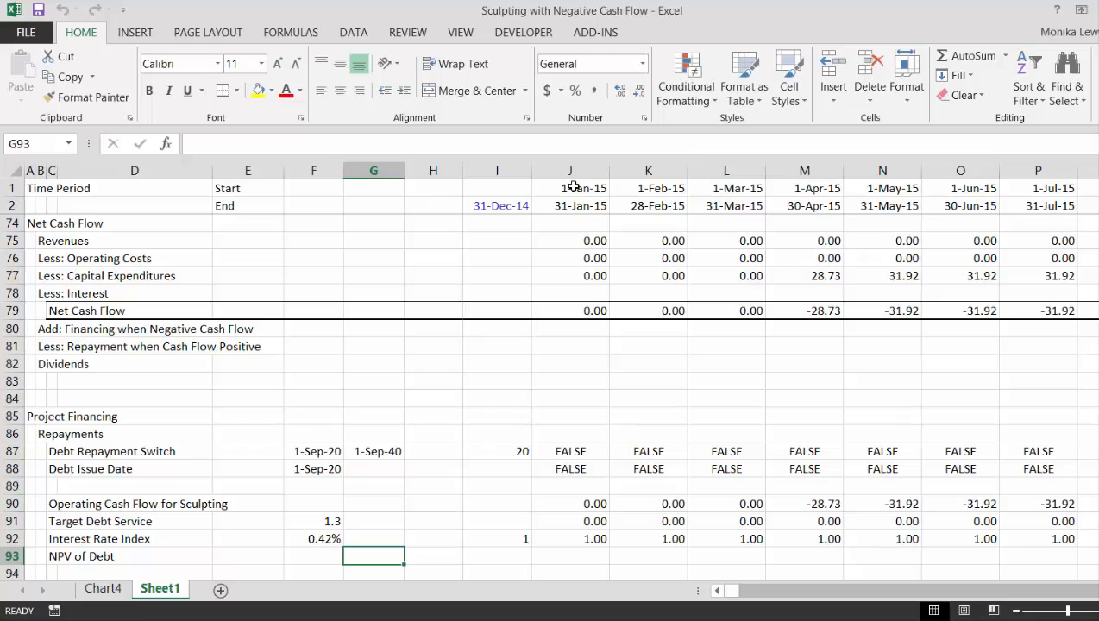
key("Left")
key("Right")
key("Right")
key("Right")
key("Right")
key("Up")
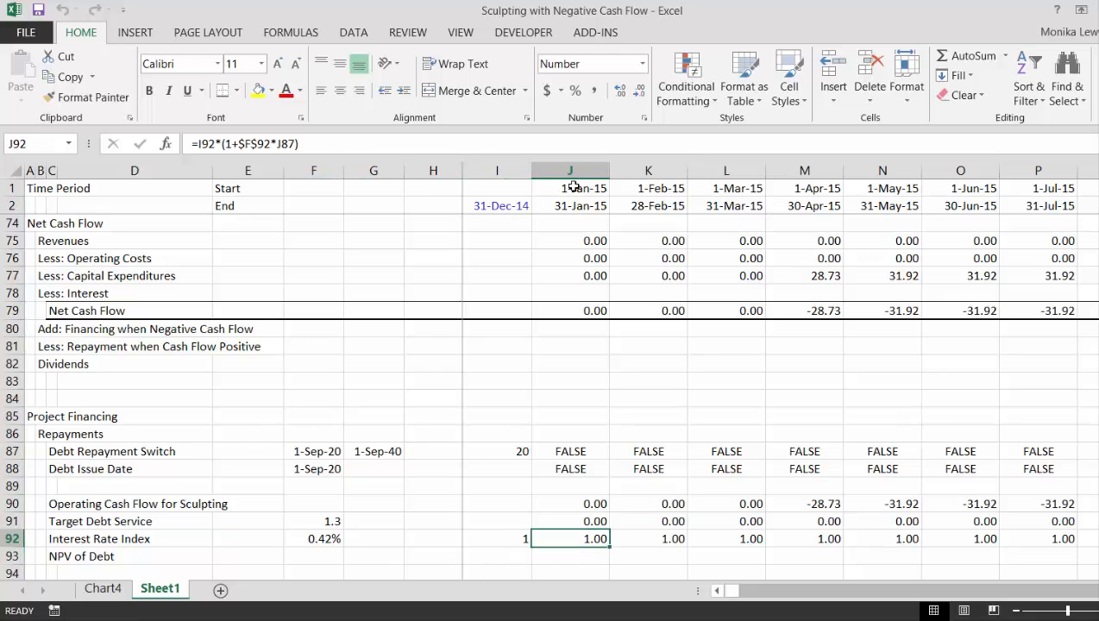
key("Up")
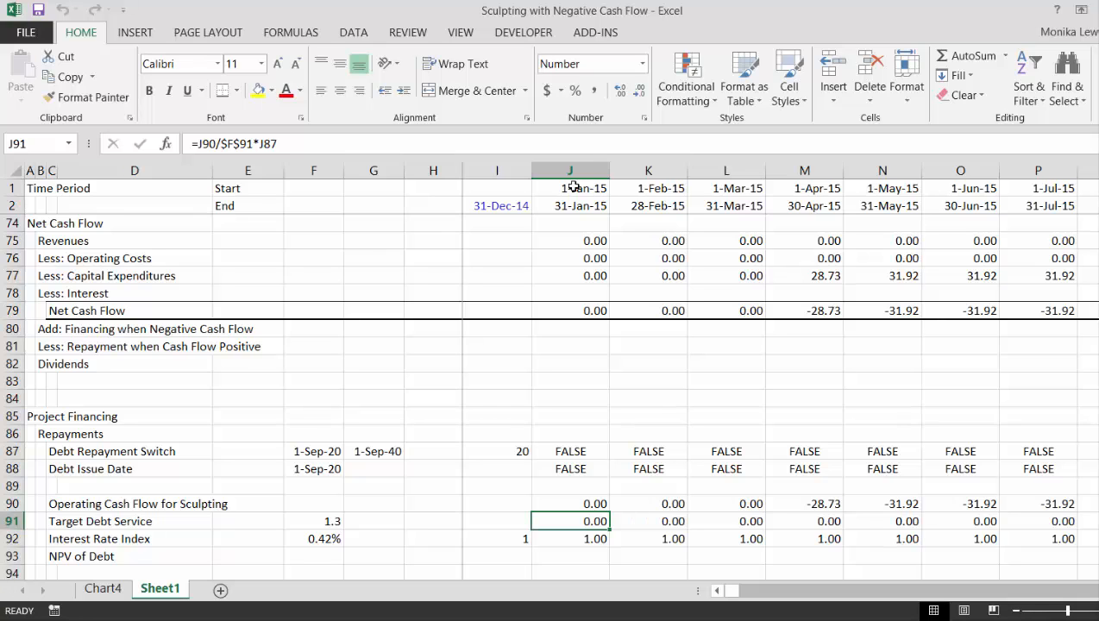
Examine the Target Debt Service and Interest Rate Index values around the September 2020 start of the repayment period
key("Right")
key("Right")
key("Right")
key("Right")
key("Right")
key("Right")
key("Right")
key("Right")
key("Right")
key("Right")
key("Right")
key("Right")
key("Right")
key("Right")
key("Right")
key("Right")
key("Right")
key("Right")
key("Right")
key("Right")
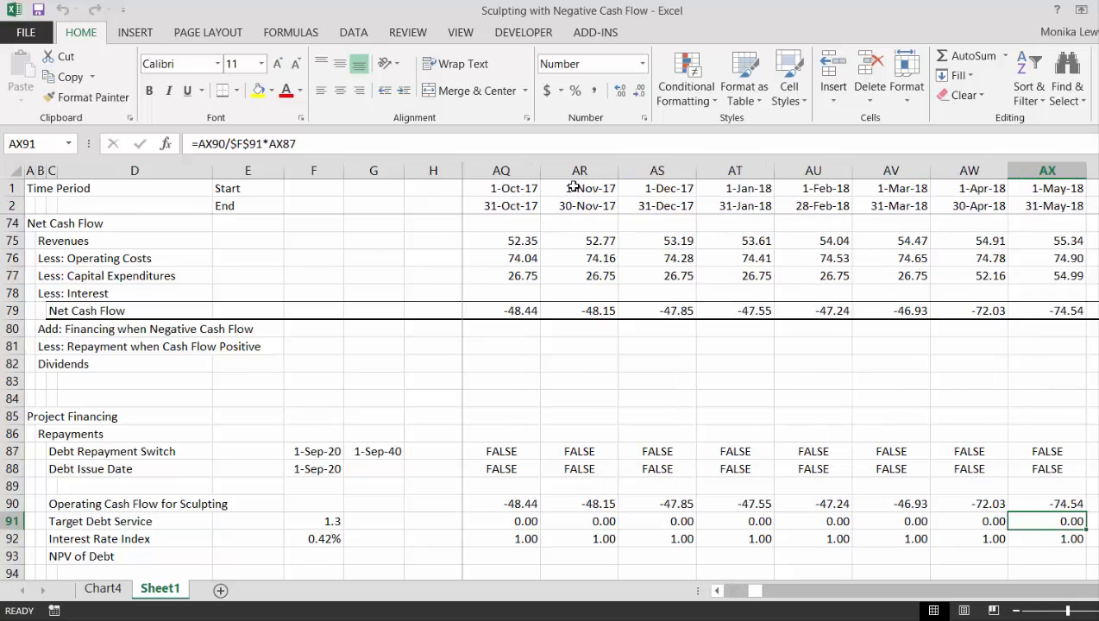
key("Right")
key("Right")
key("Right")
key("Right")
key("Right")
key("Right")
key("Right")
key("Right")
key("Right")
key("Right")
key("Right")
key("Right")
key("Right")
key("Right")
key("Right")
key("Right")
key("Right")
key("Right")
key("Right")
key("Right")
key("Left")
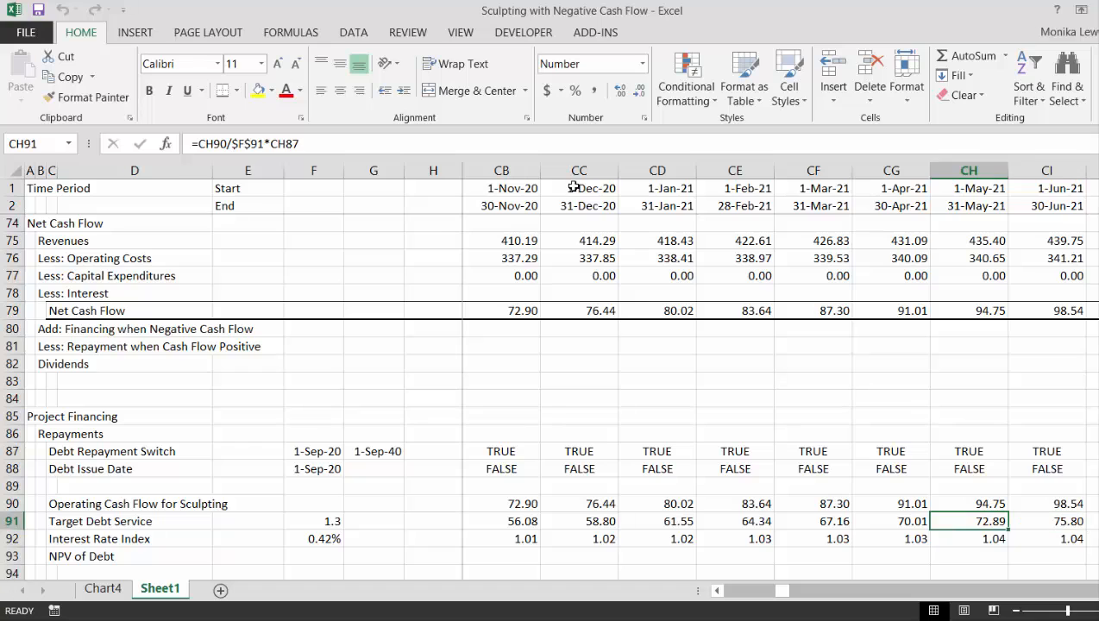
key("Left")
key("Left")
key("Left")
key("Left")
key("Left")
key("Left")
key("Left")
key("Left")
key("Left")
key("Left")
key("Left")
key("Right")
key("Right")
key("Right")
key("Down")
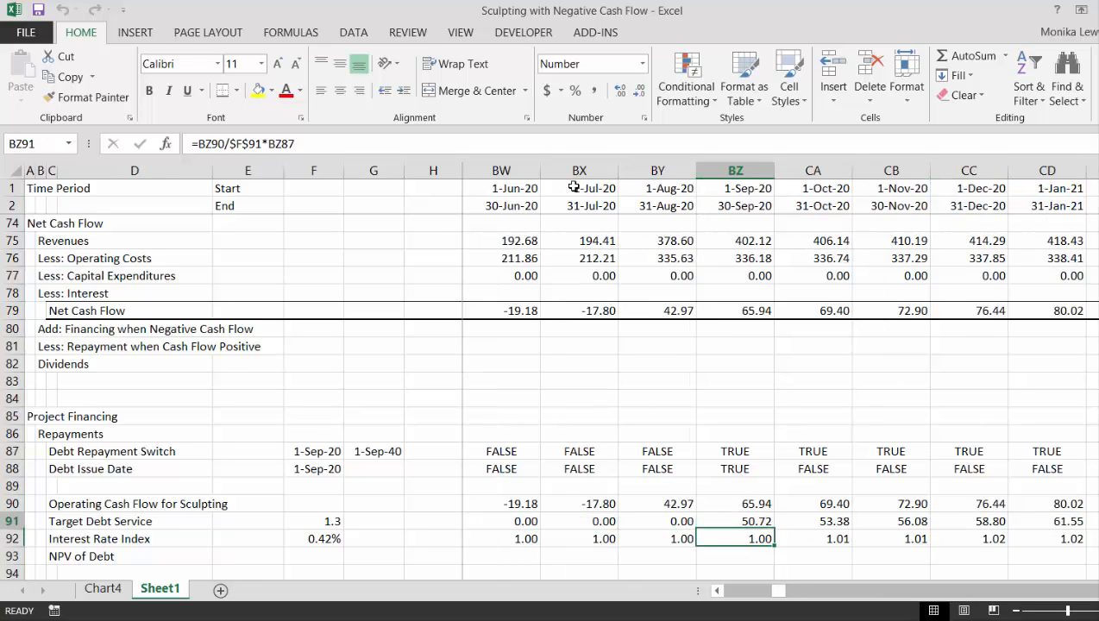
key("Down")
key("Up")
key("Down")
key("Down")
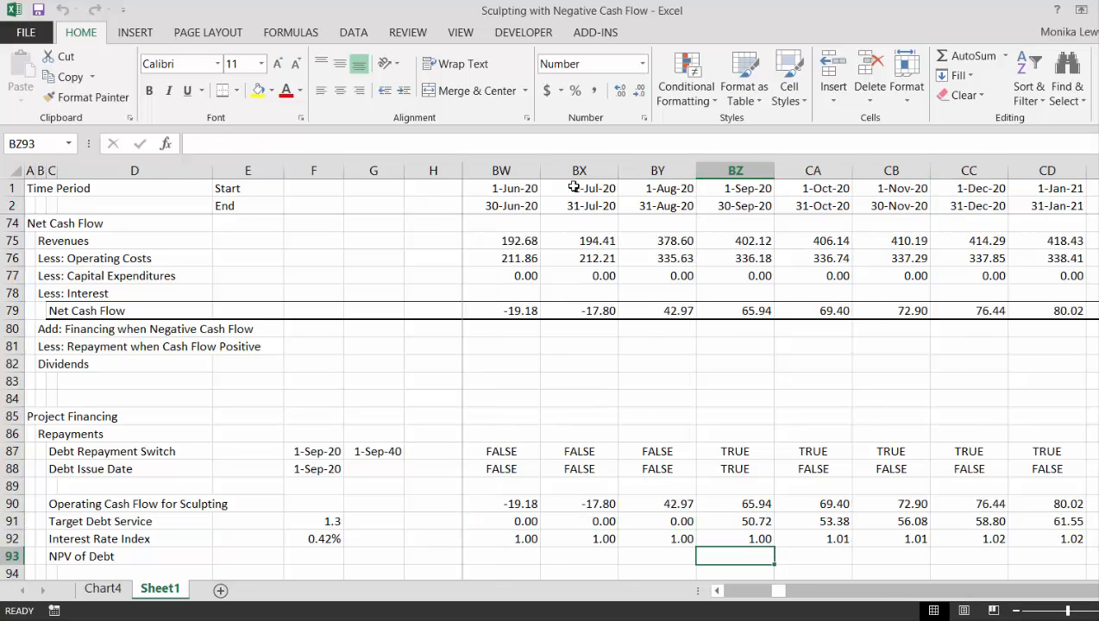
Calculate the NPV of Debt in F93 with =SUMPRODUCT(J91:VB91/J92:VB92) and format it with thousands separators and two decimals
key("Left")
key("Left")
key("Left")
key("Left")
key("Left")
key("Left")
key("Left")
key("Home")
key("Right")
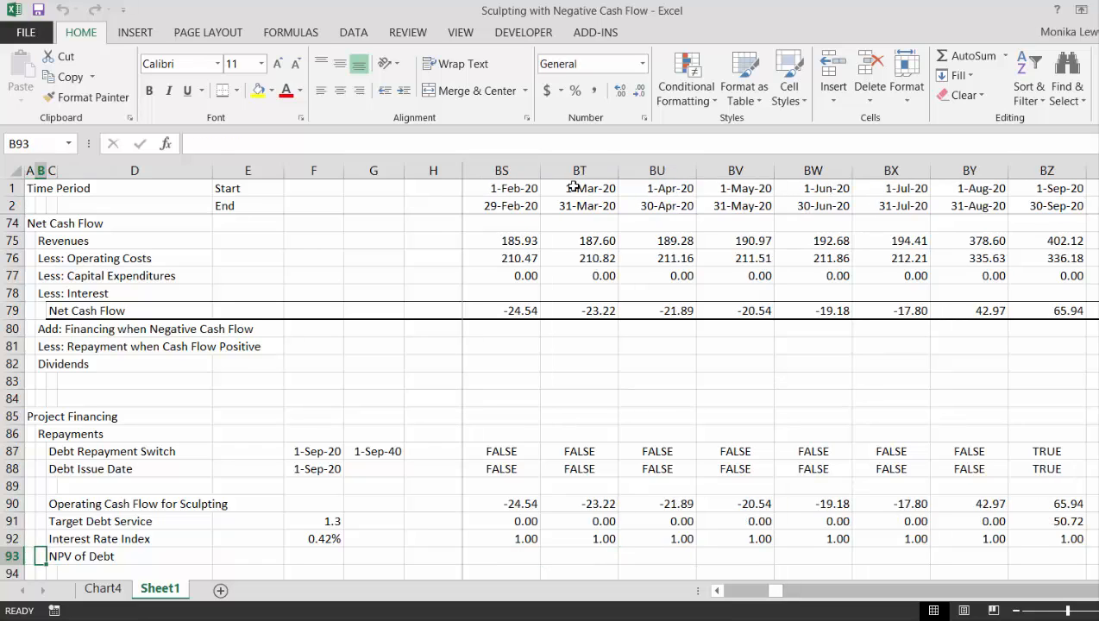
key("Right")
key("Right")
key("Right")
key("Right")
type("=sum")
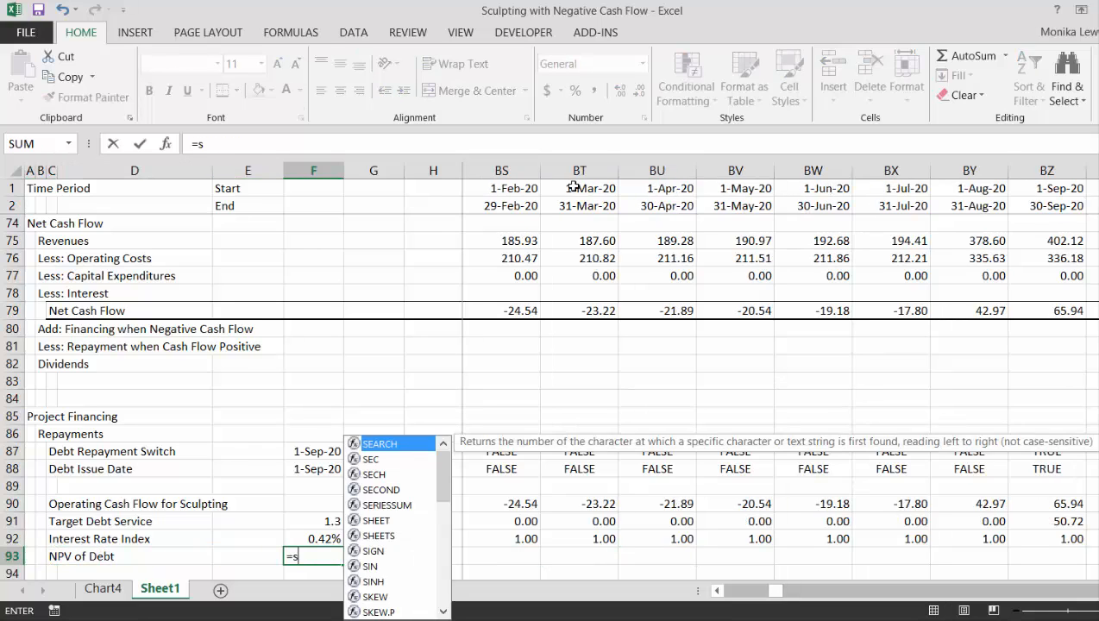
key("Down")
key("Down")
key("Down")
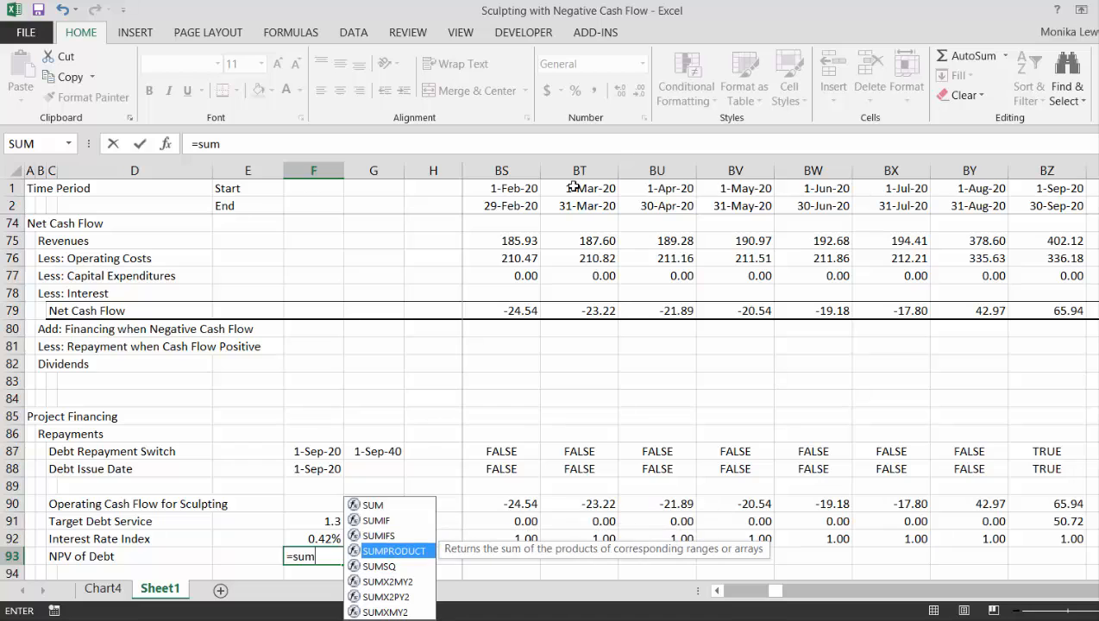
key("Tab")
key("Up")
key("Up")
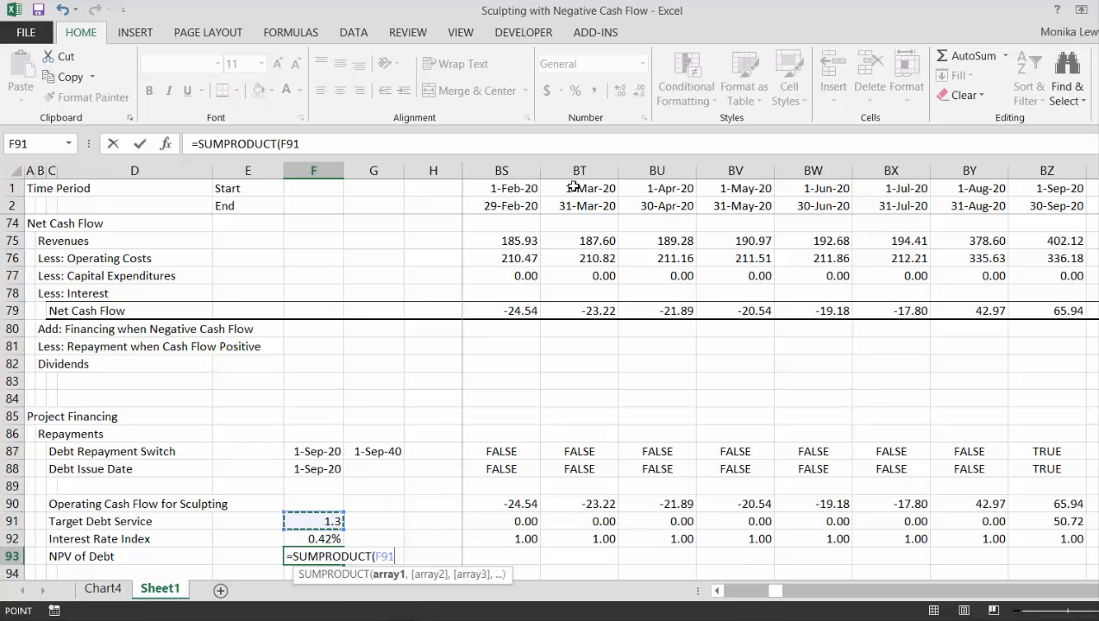
key("Right")
key("Right")
key("Right")
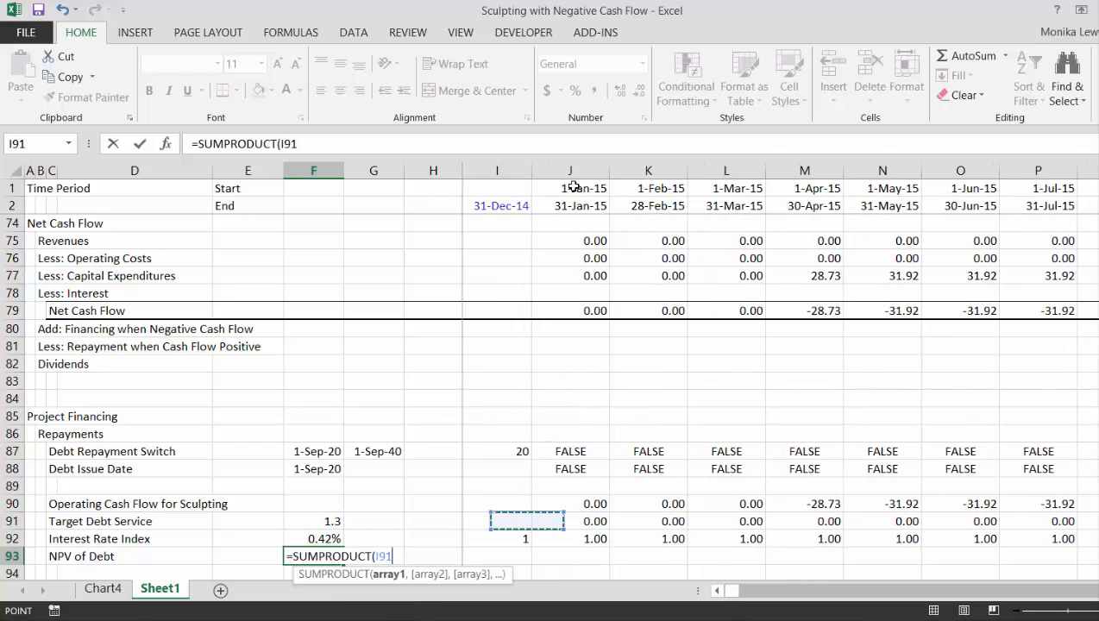
key("Right")
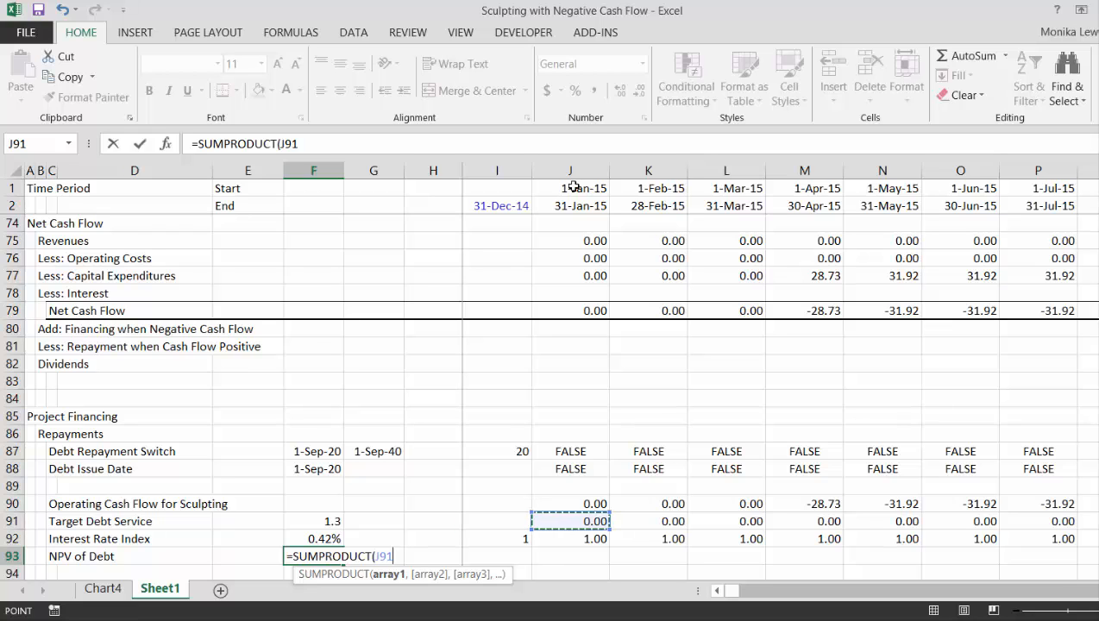
key("ctrl+shift+Right")
type("/")
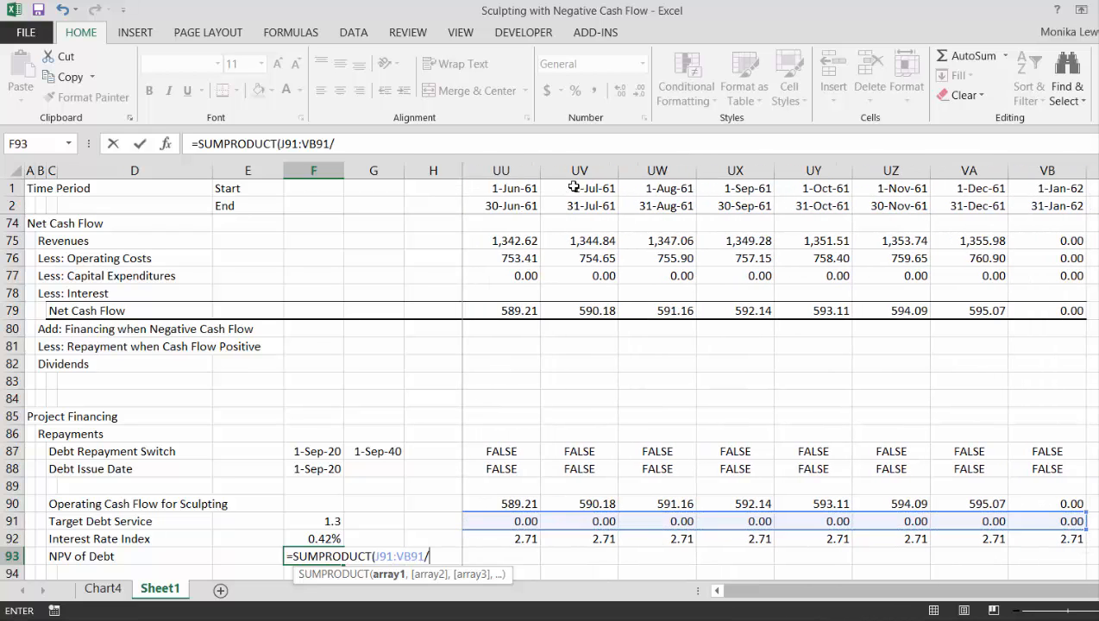
key("Left")
key("Right")
key("Right")
key("Right")
key("Right")
key("Right")
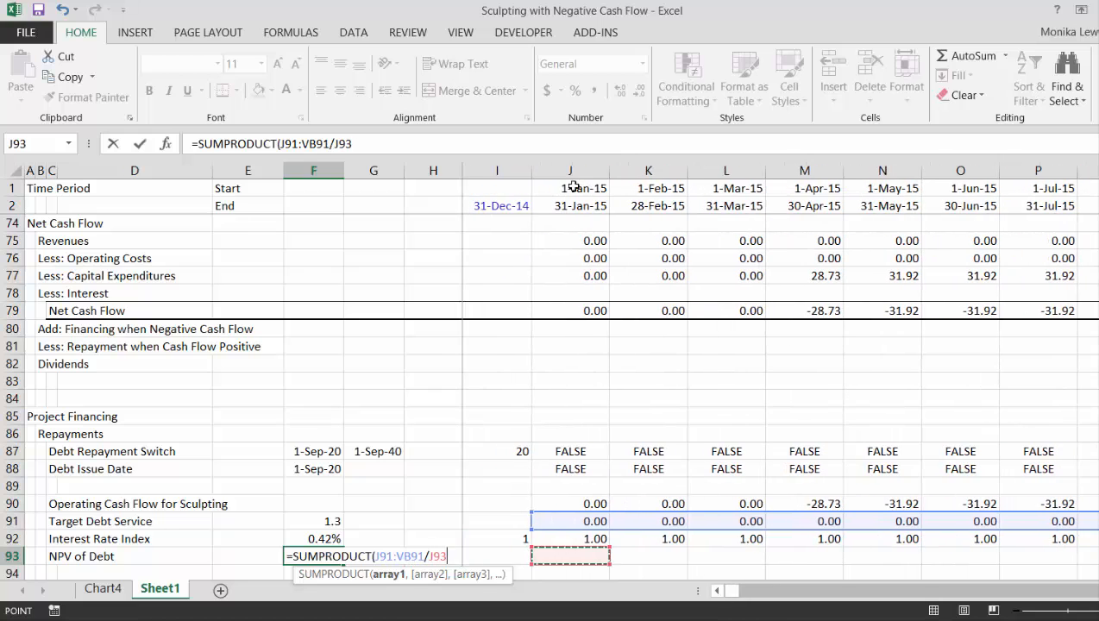
key("Up")
key("ctrl+shift+Right")
key("ctrl+Return")
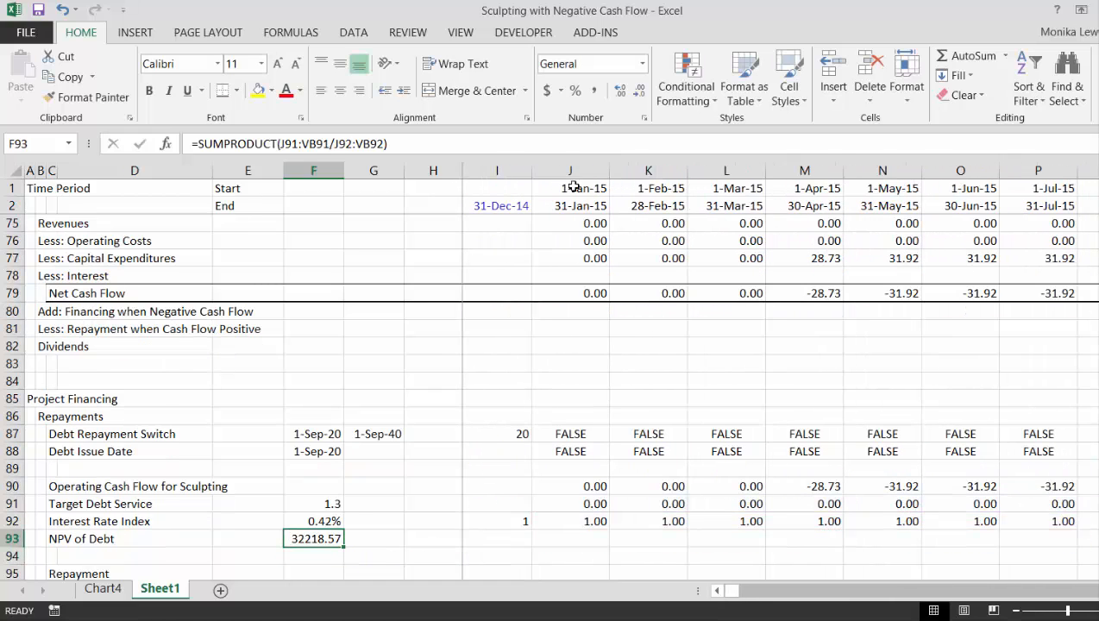
key("ctrl+shift+1")
Calculate the repayment as target debt service less interest with =J91-J102 in J94 and fill the formula across the timeline
scroll(574, 187, "down", 1)
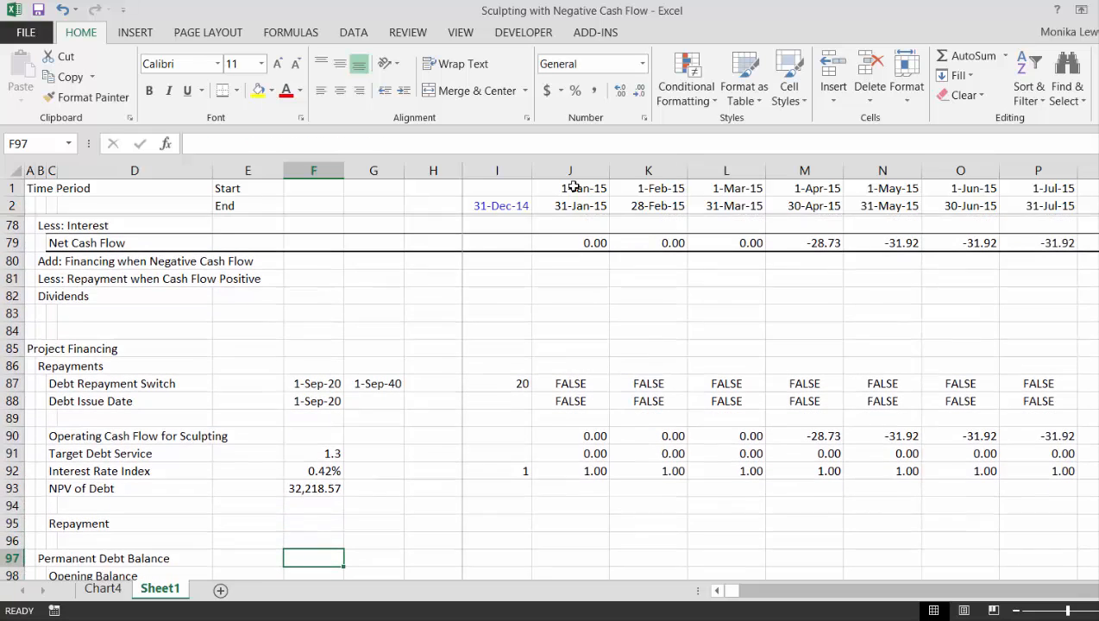
key("Down")
key("Down")
key("Down")
key("Down")
key("Down")
key("Down")
key("Down")
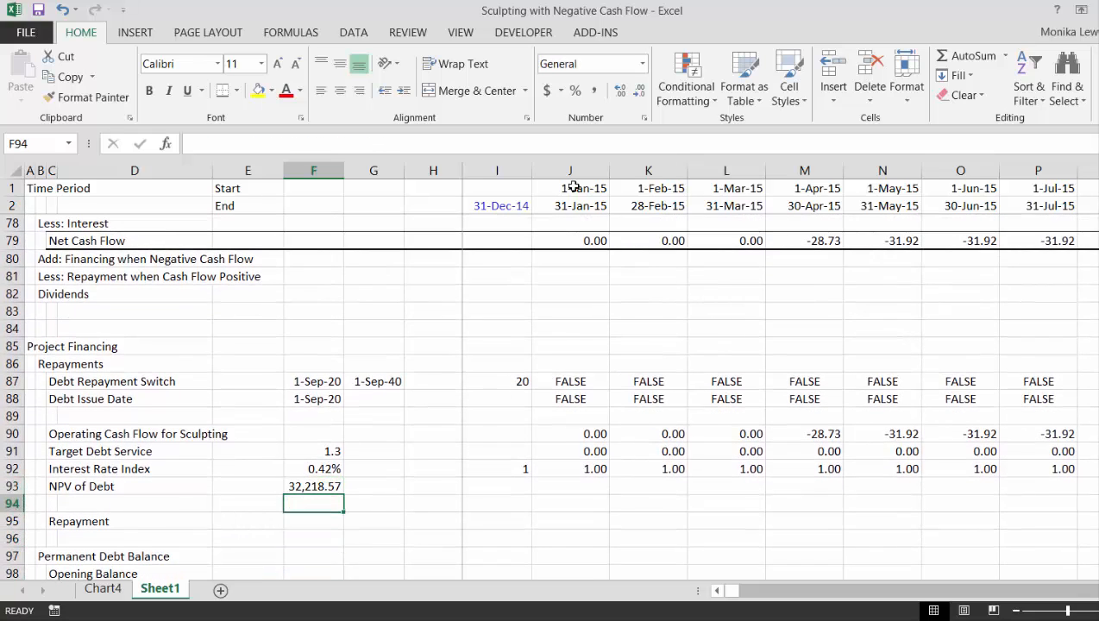
key("Down")
key("Up")
key("Up")
key("Up")
key("Up")
key("Up")
key("Up")
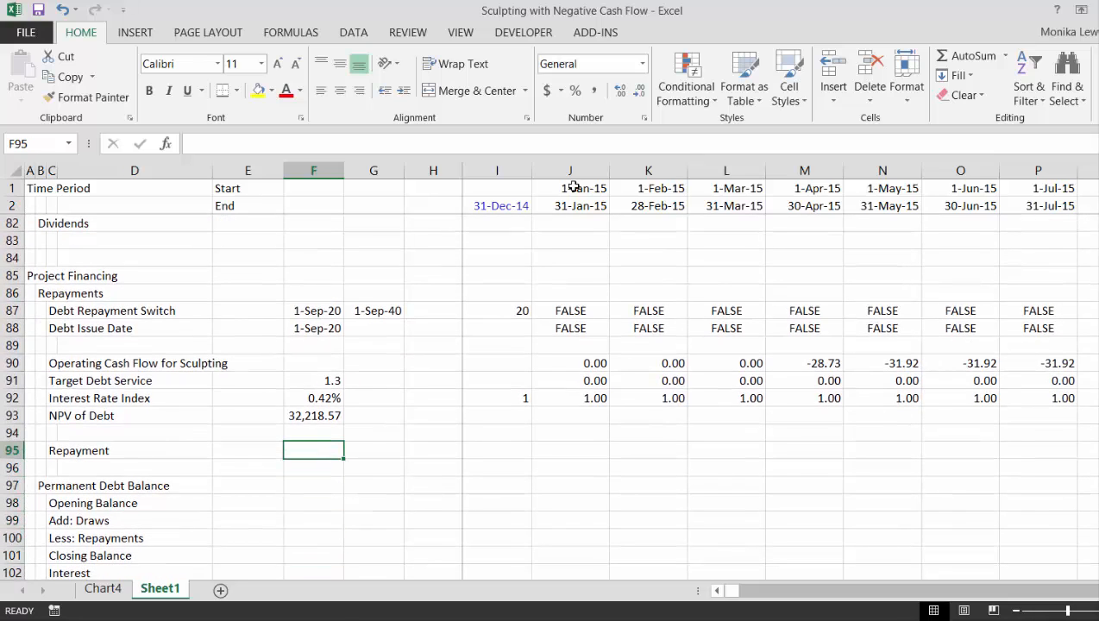
key("Right")
key("Right")
key("Right")
key("Right")
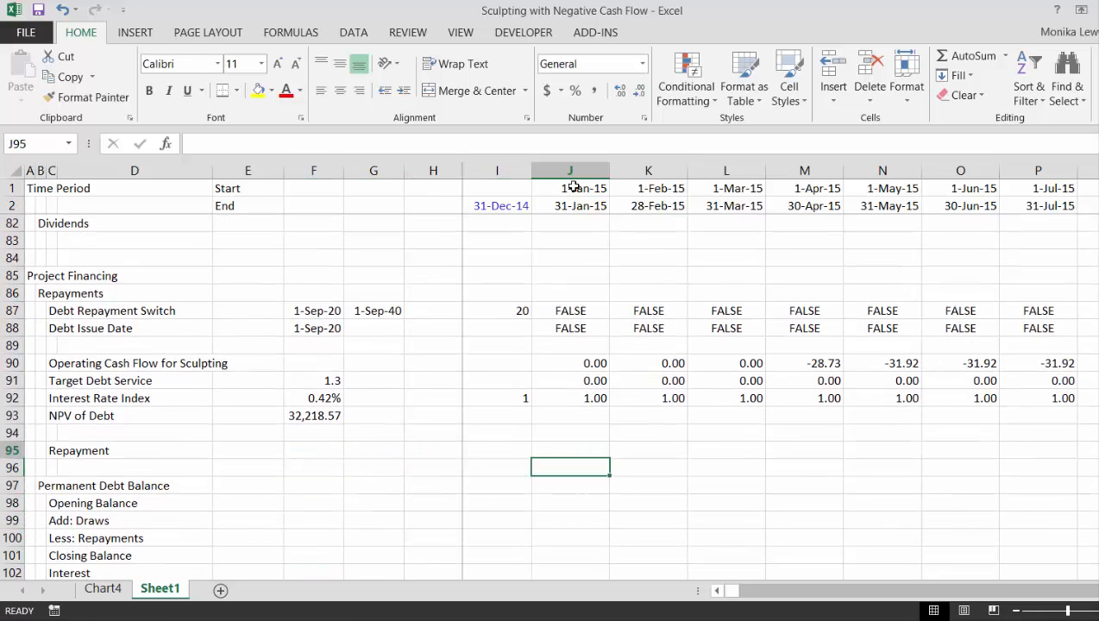
key("Up")
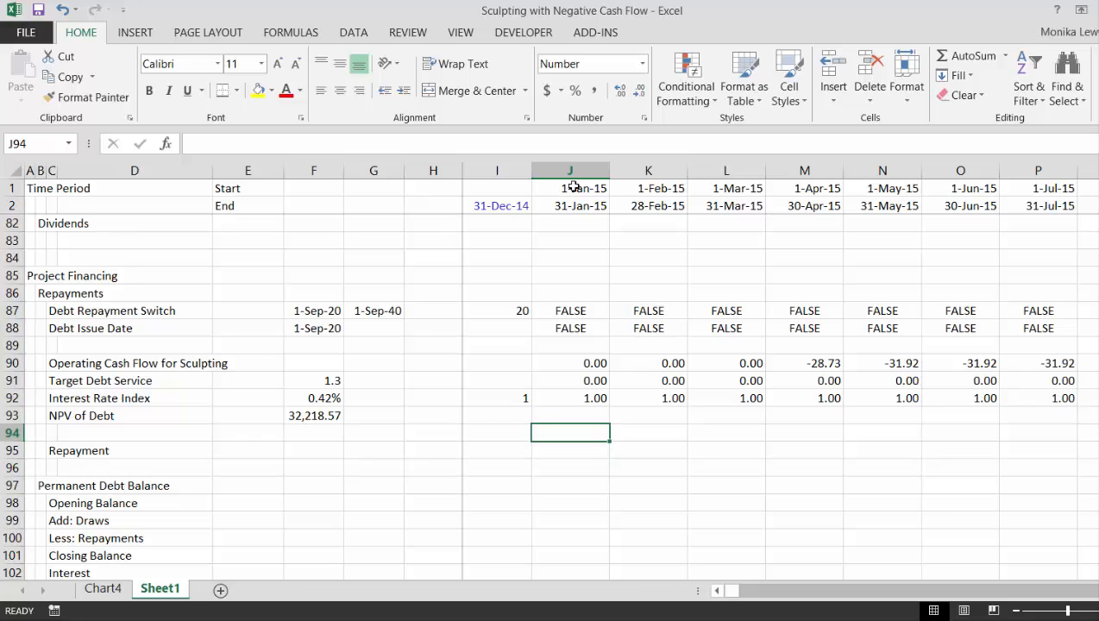
type("=")
key("Up")
key("Up")
key("Up")
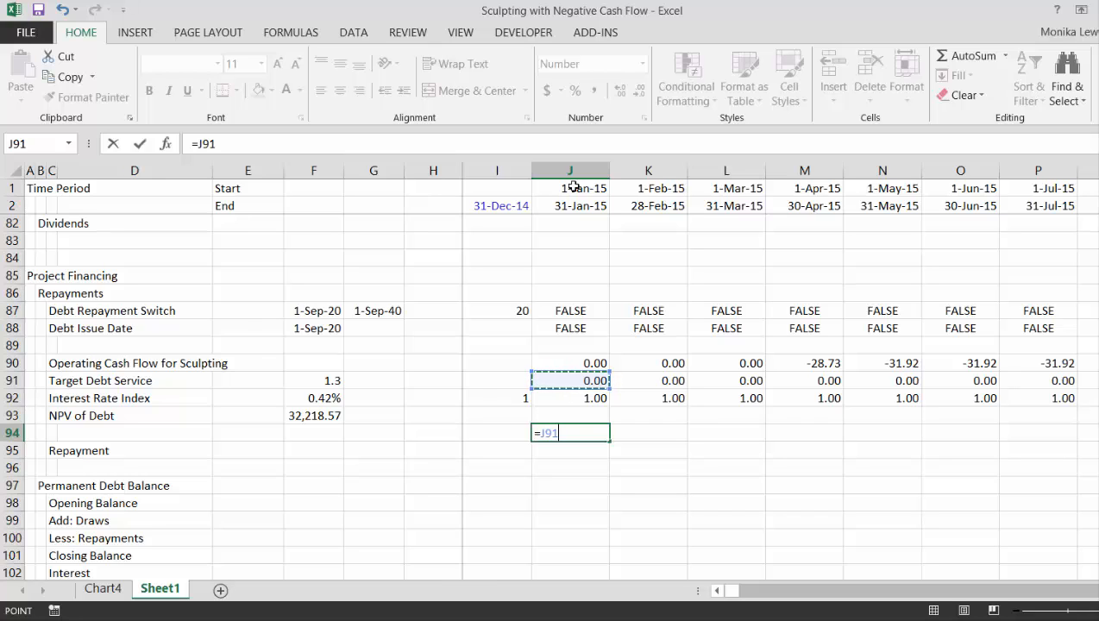
type("-")
key("Down")
key("Down")
key("Down")
key("Down")
key("Down")
key("Down")
key("Down")
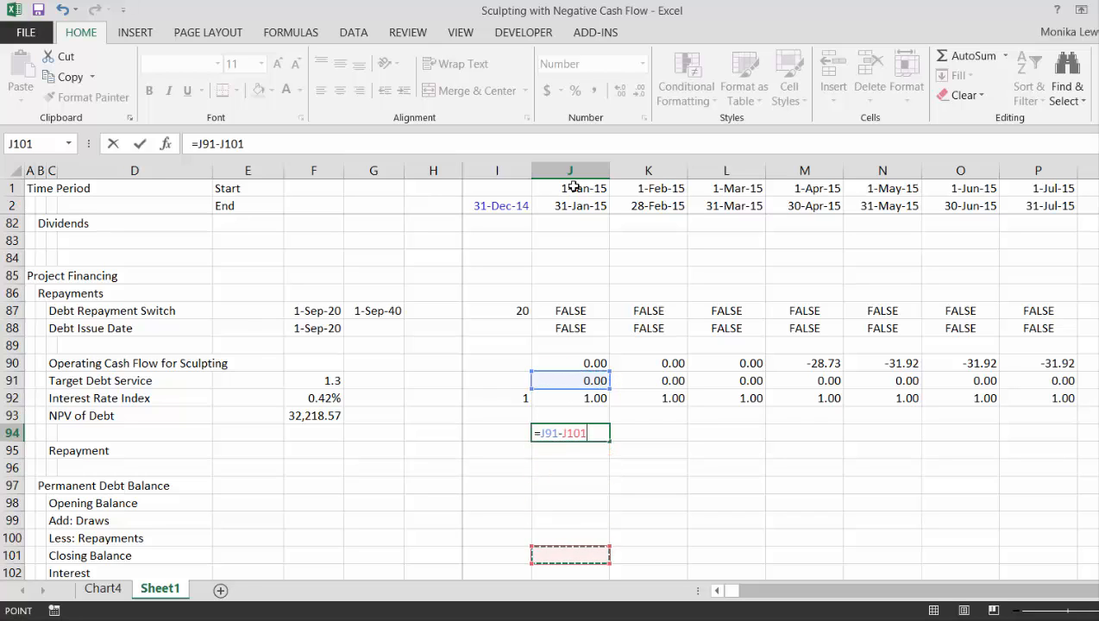
key("Down")
key("ctrl+Return")
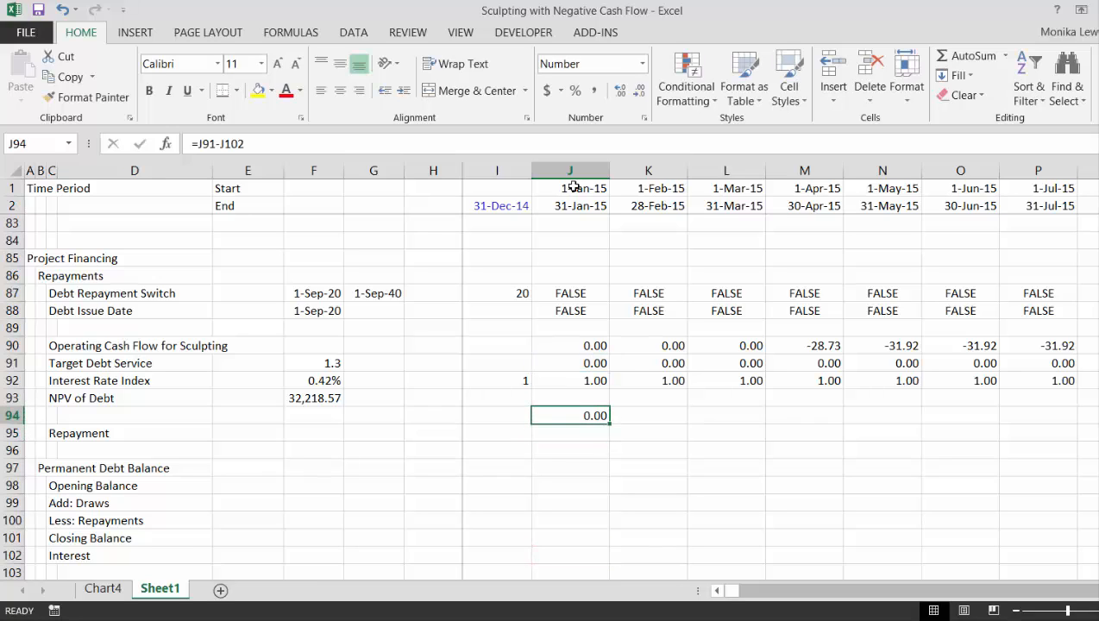
key("ctrl+shift+Right")
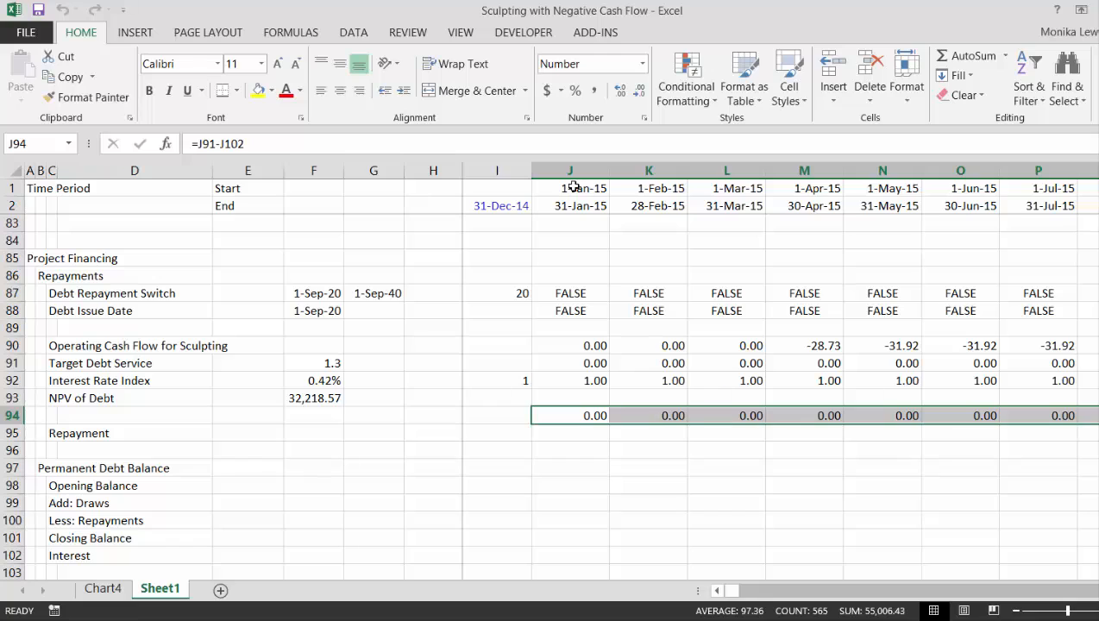
Move the repayment formulas from row 94 into the Repayment row 95, starting at J95
key("Down")
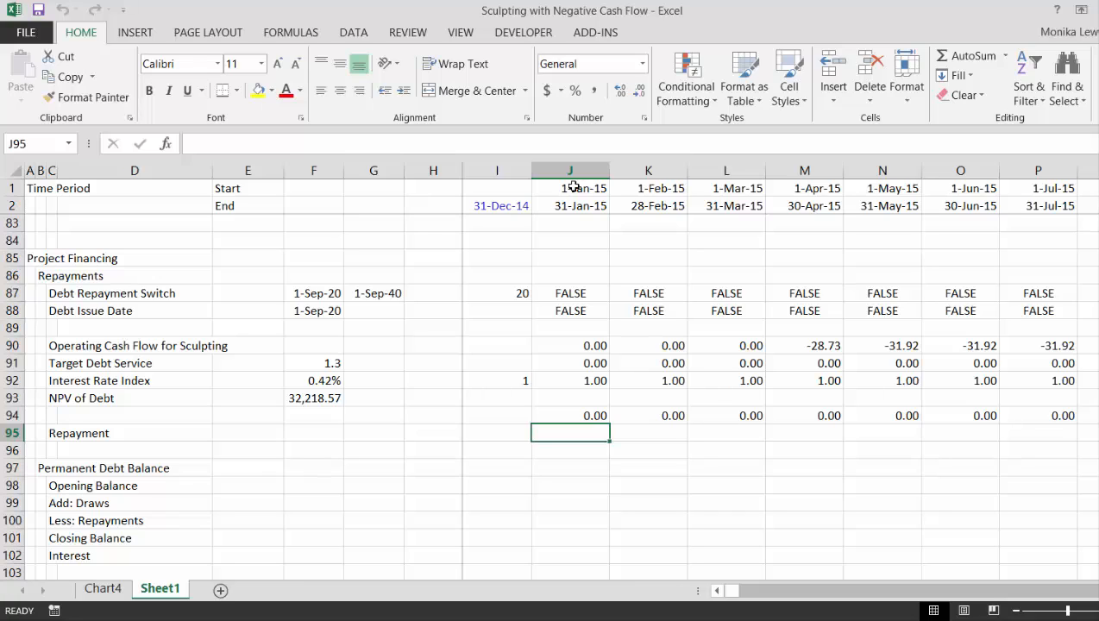
key("Up")
key("Up")
key("Up")
key("Down")
key("Down")
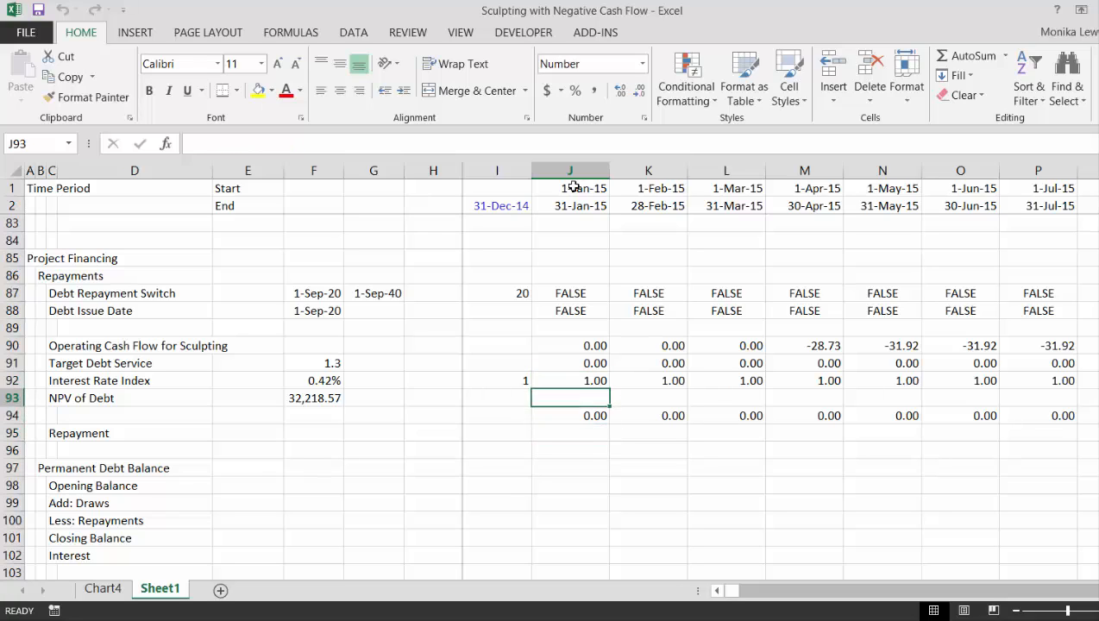
key("Down")
key("Up")
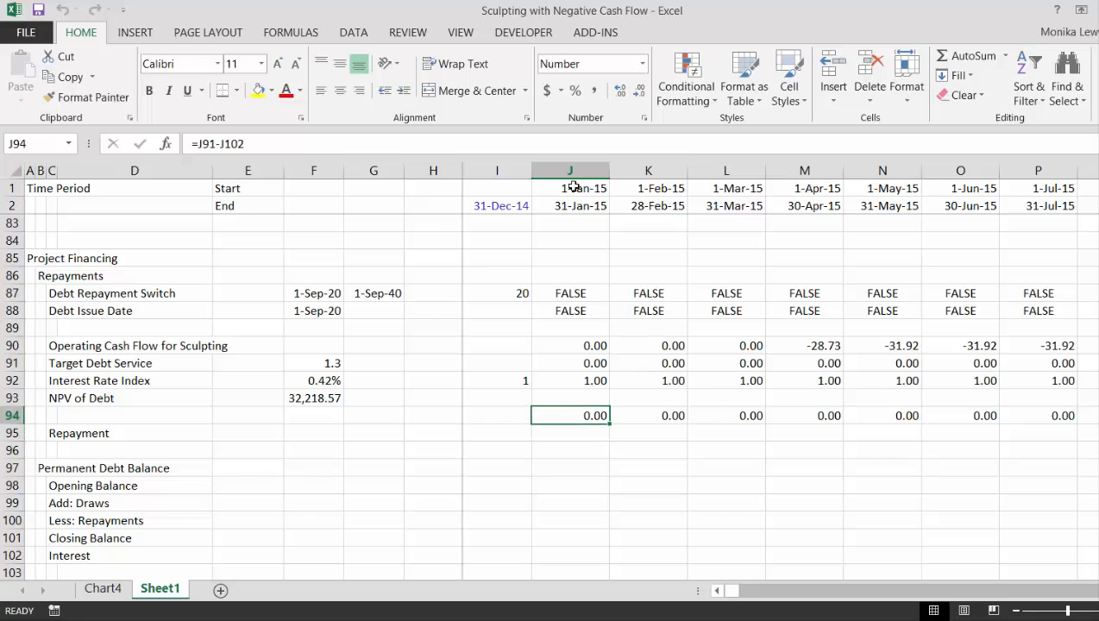
key("ctrl+shift+Right")
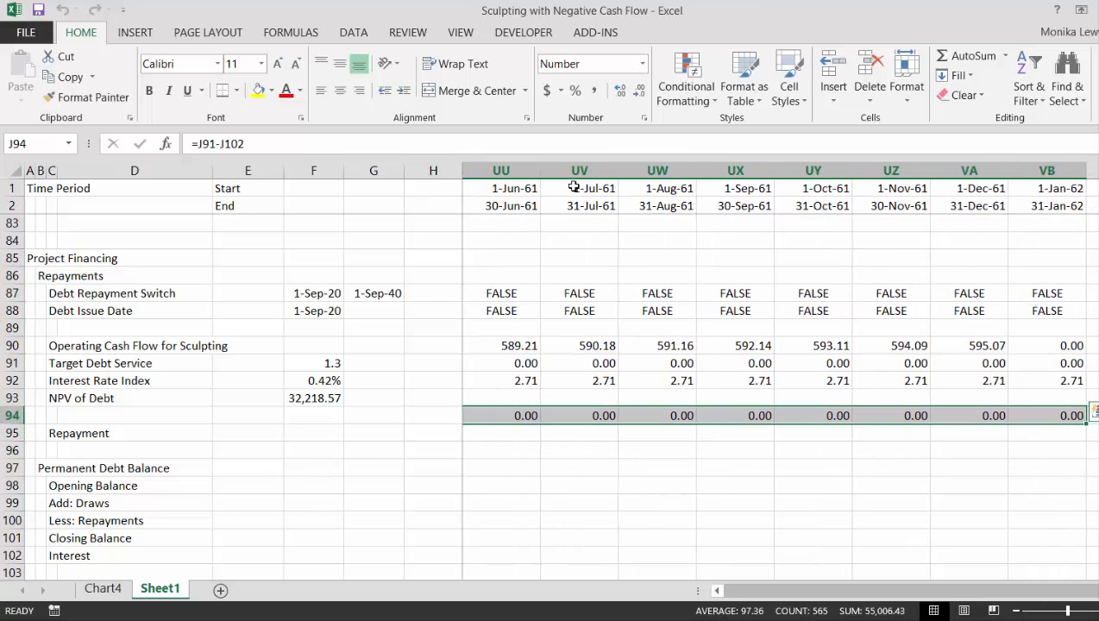
key("ctrl+c")
key("Down")
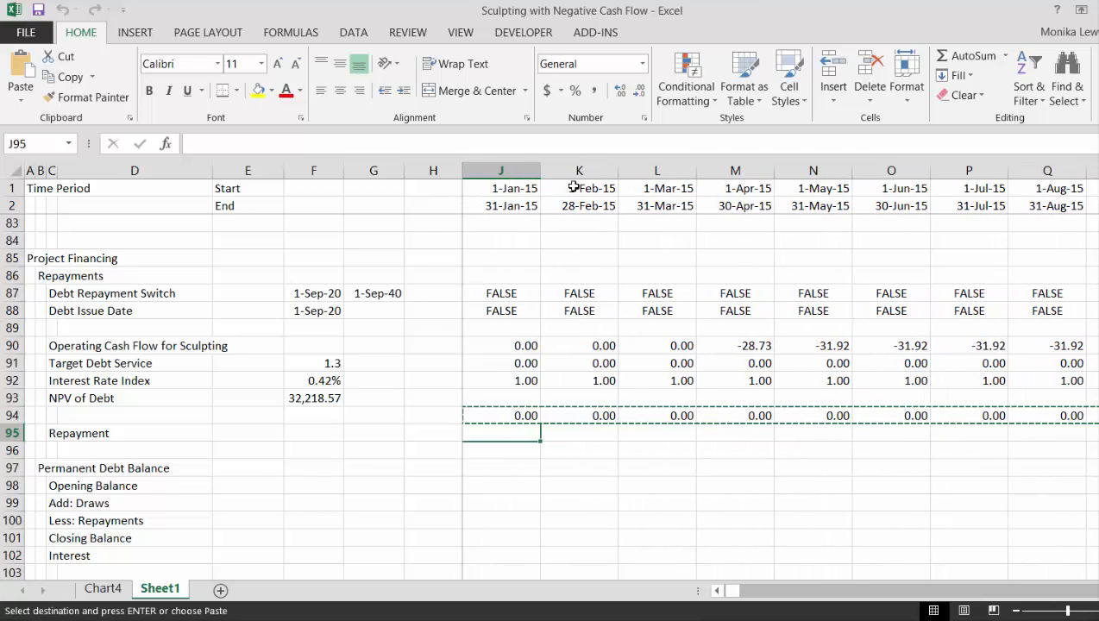
key("Return")
Link the Permanent Debt Opening Balance in J98 to the prior period's closing balance with =I101
key("Down")
key("Down")
key("Down")
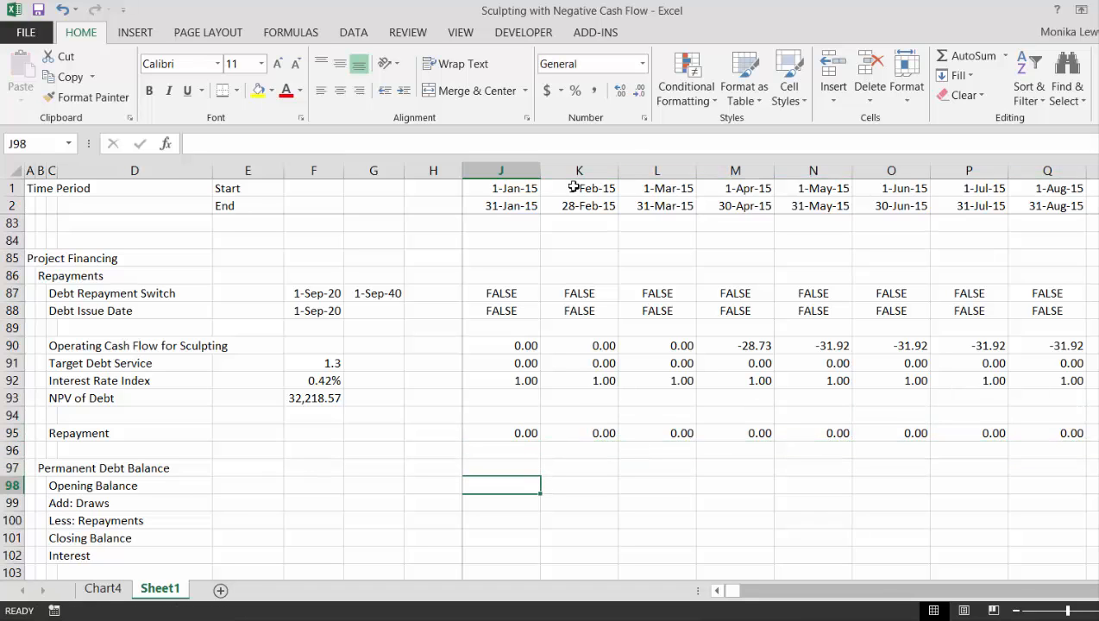
type("=")
key("Left")
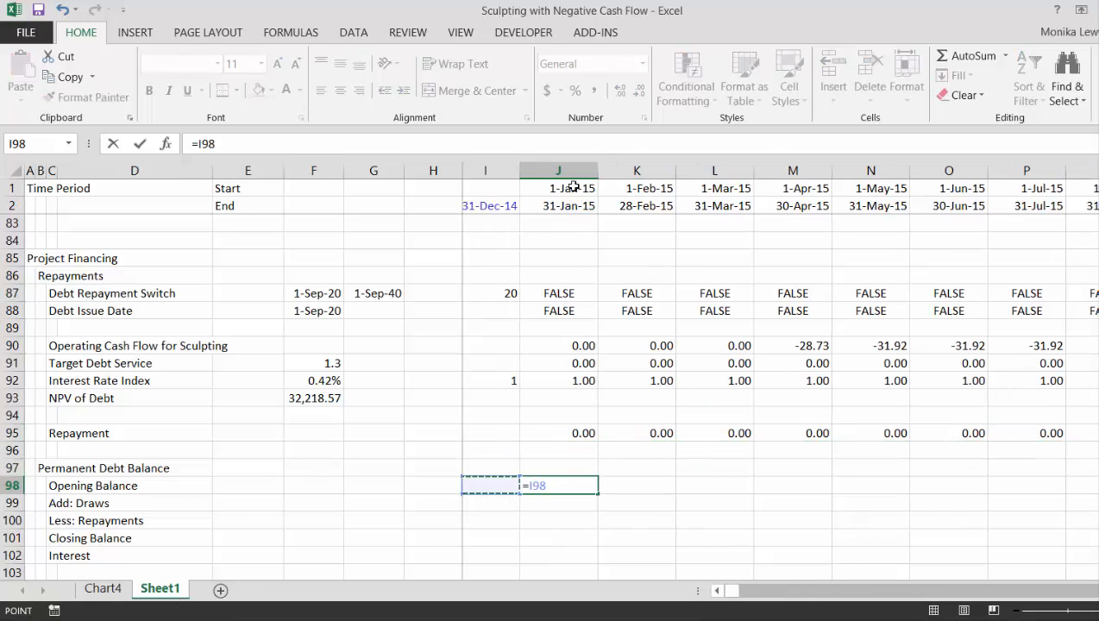
key("Down")
key("Down")
key("Down")
key("Down")
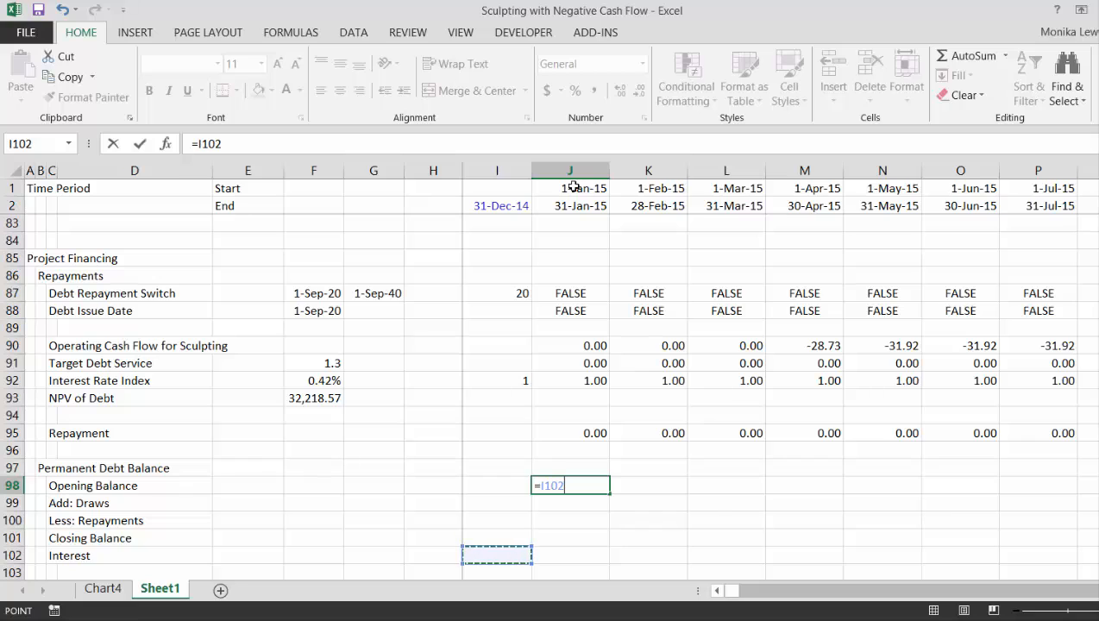
key("Up")
key("ctrl+Return")
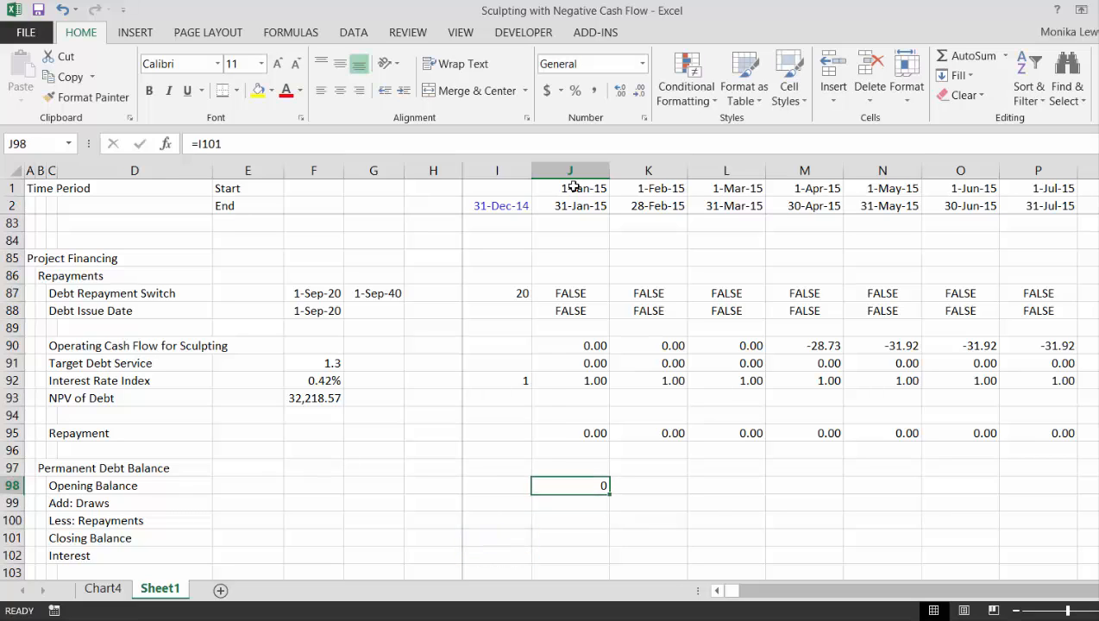
Format the Opening Balance in J98 with thousands separators and two decimals
key("ctrl+shift+1")
key("Down")
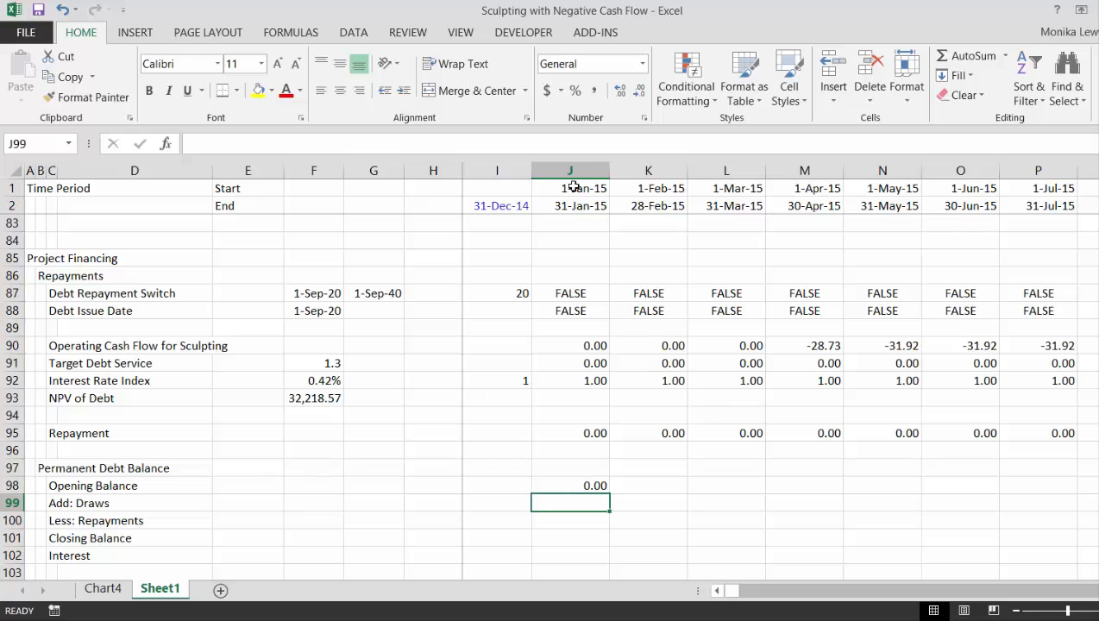
Examine the Debt Repayment Switch and Debt Issue Date flags along the timeline around the start of repayments
key("Right")
key("Right")
key("Right")
key("Right")
key("Right")
key("Right")
key("Right")
key("Right")
key("Right")
key("Right")
key("Right")
key("Right")
key("Right")
key("Right")
key("Right")
key("Right")
key("Right")
key("Right")
key("Right")
key("Right")
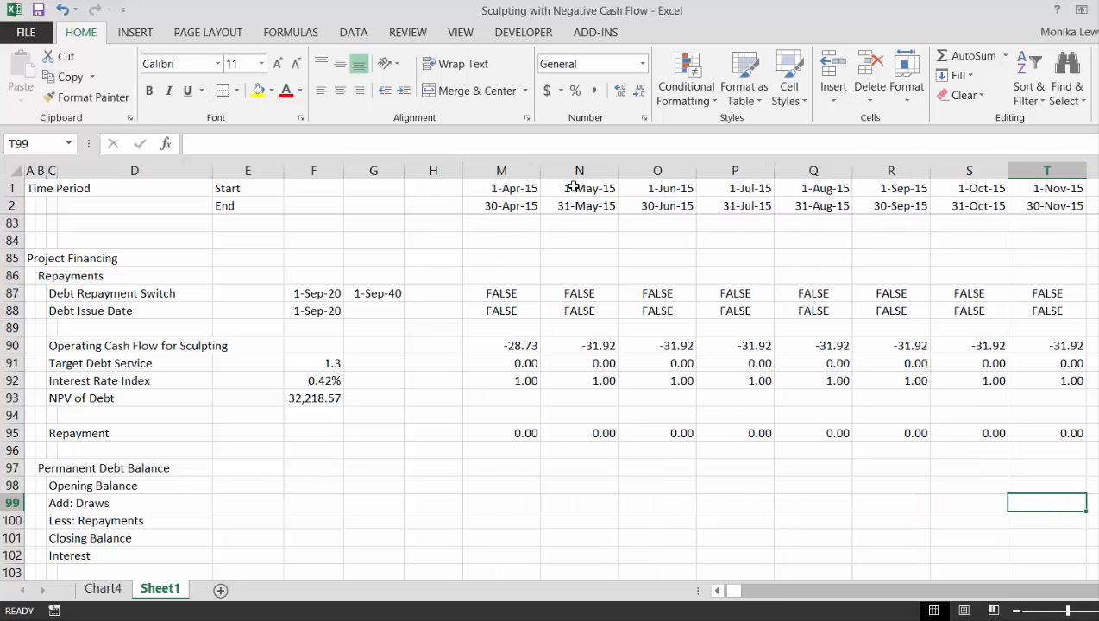
key("Right")
key("Right")
key("Right")
key("Right")
key("Right")
key("Right")
key("Right")
key("Right")
key("Right")
key("Right")
key("Right")
key("Right")
key("Right")
key("Right")
key("Right")
key("Right")
key("Right")
key("Right")
key("Right")
key("Right")
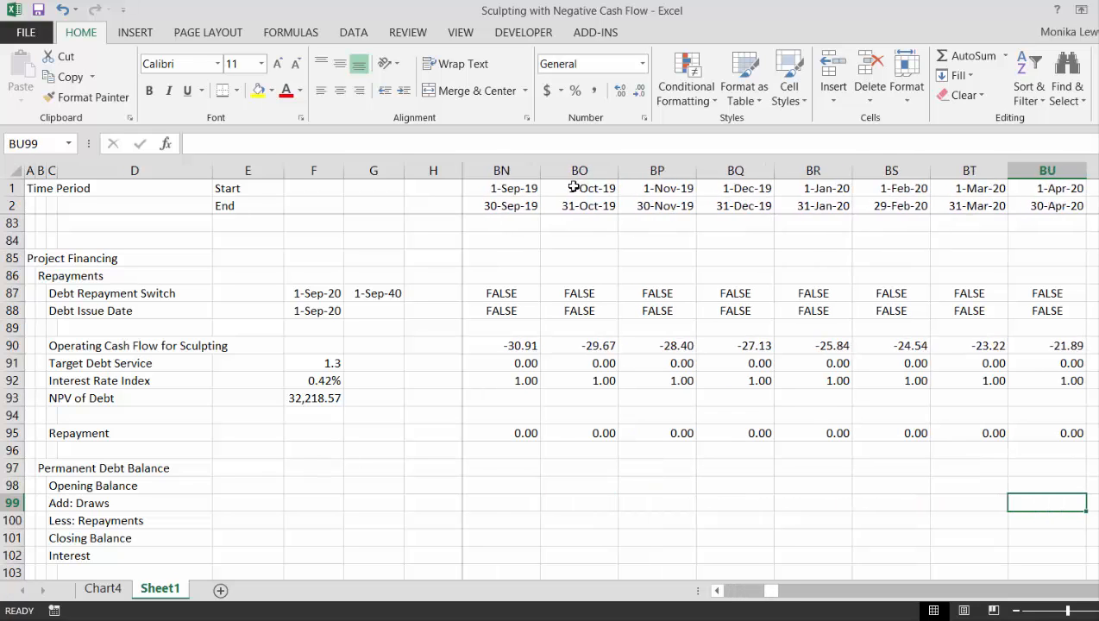
key("Left")
key("Left")
key("Left")
key("Left")
key("Left")
key("Left")
key("Left")
key("Left")
key("Left")
key("Left")
key("Left")
key("Left")
key("Left")
key("Left")
key("Left")
key("Left")
key("Left")
key("Left")
key("Left")
key("Left")
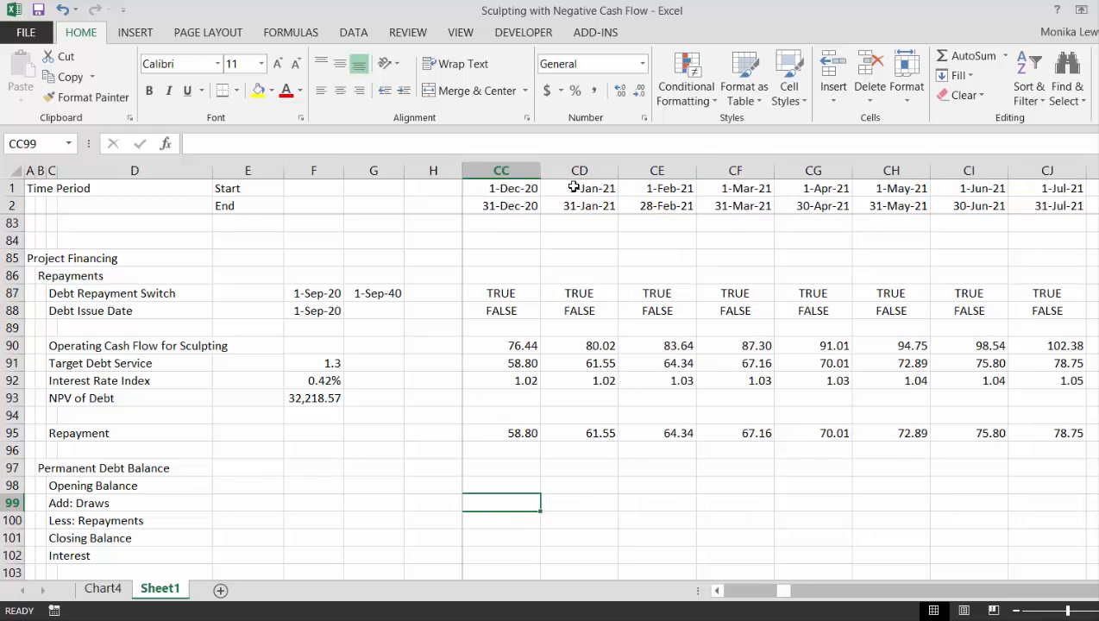
key("Left")
key("Left")
key("Left")
key("Left")
key("Left")
key("Left")
key("Left")
key("Left")
key("Left")
key("Left")
key("Left")
key("Left")
key("Left")
key("Left")
key("Left")
key("Left")
key("Left")
key("Left")
key("Left")
key("Left")
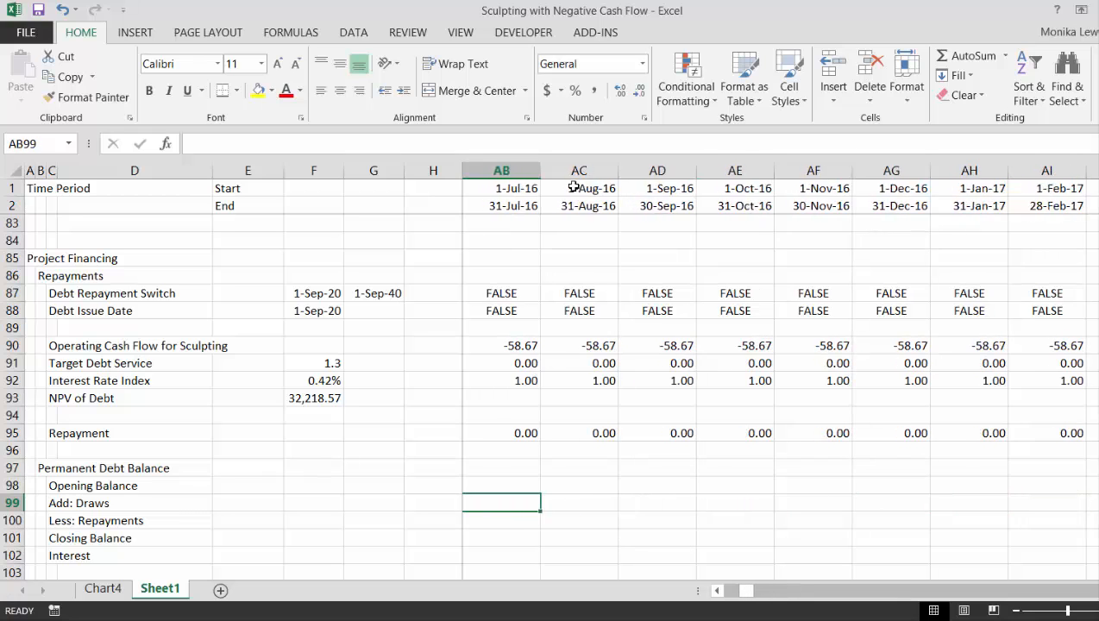
Set the Debt Issue Date in F88 to the month end before repayments start with =EOMONTH(F87,-1)
key("Up")
key("Up")
key("Up")
key("Up")
key("Up")
key("Up")
key("Up")
key("Up")
key("Up")
key("Up")
key("Up")
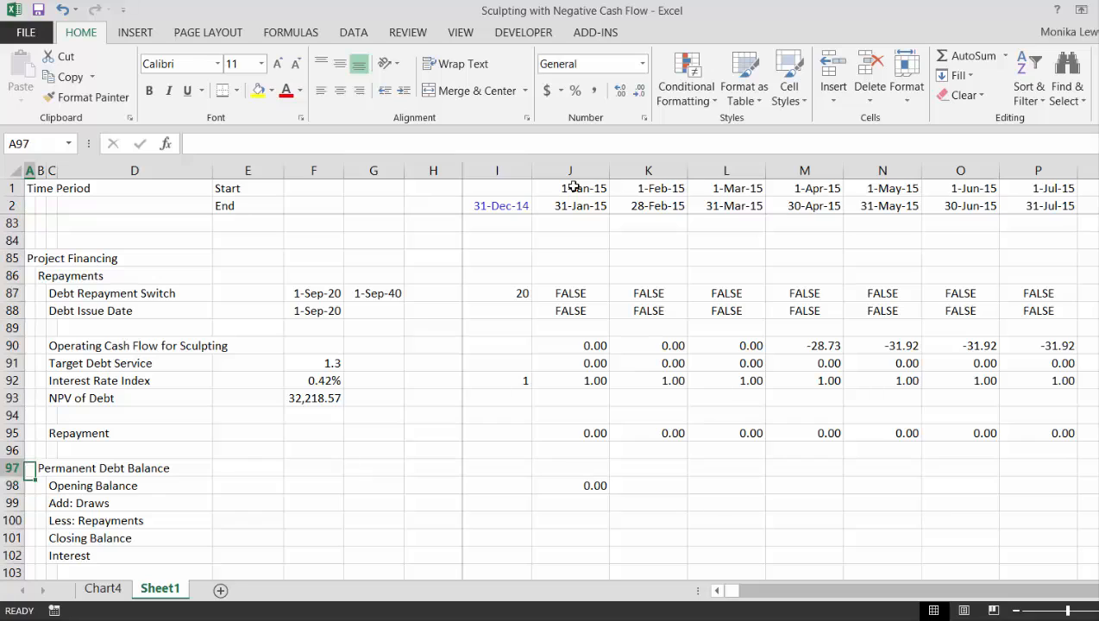
key("Right")
key("Right")
key("Right")
key("Right")
key("Right")
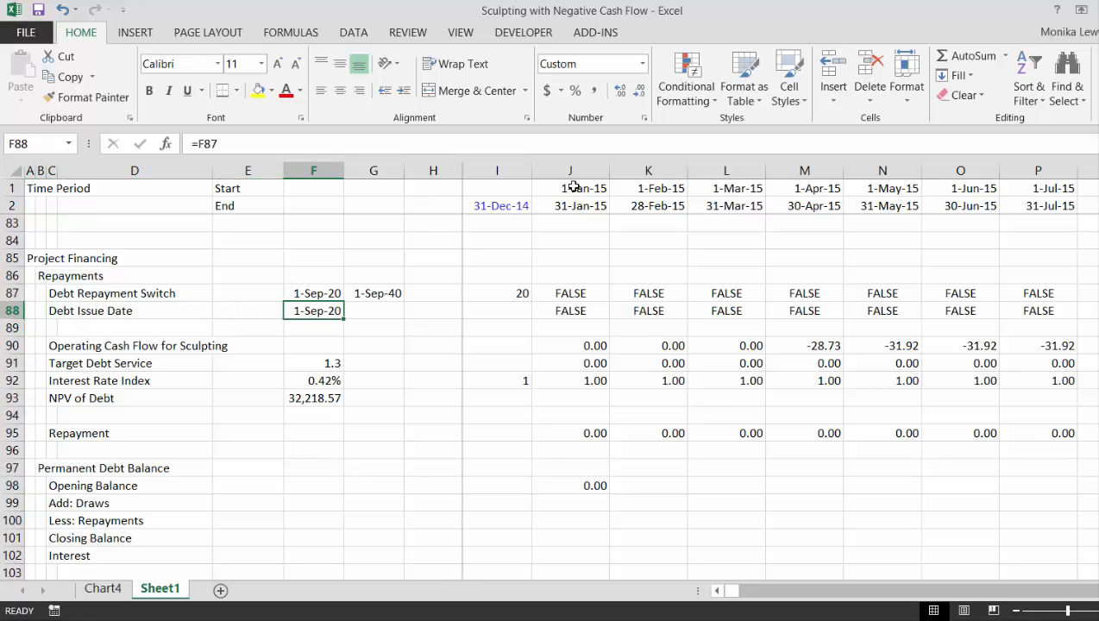
key("F2")
key("Left")
key("Left")
key("Left")
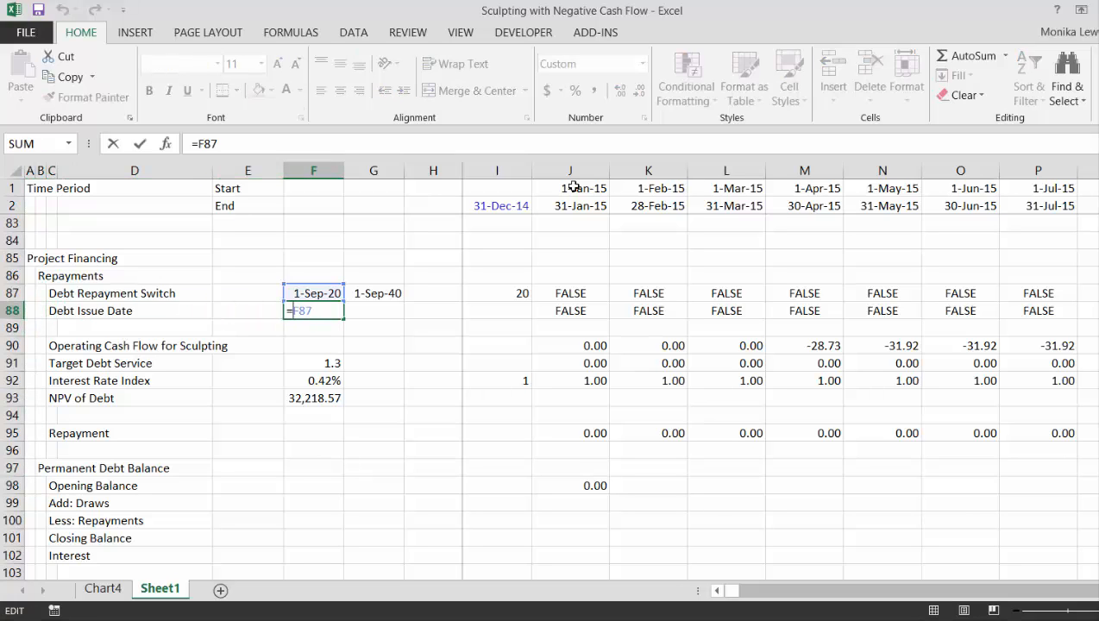
type("eda")
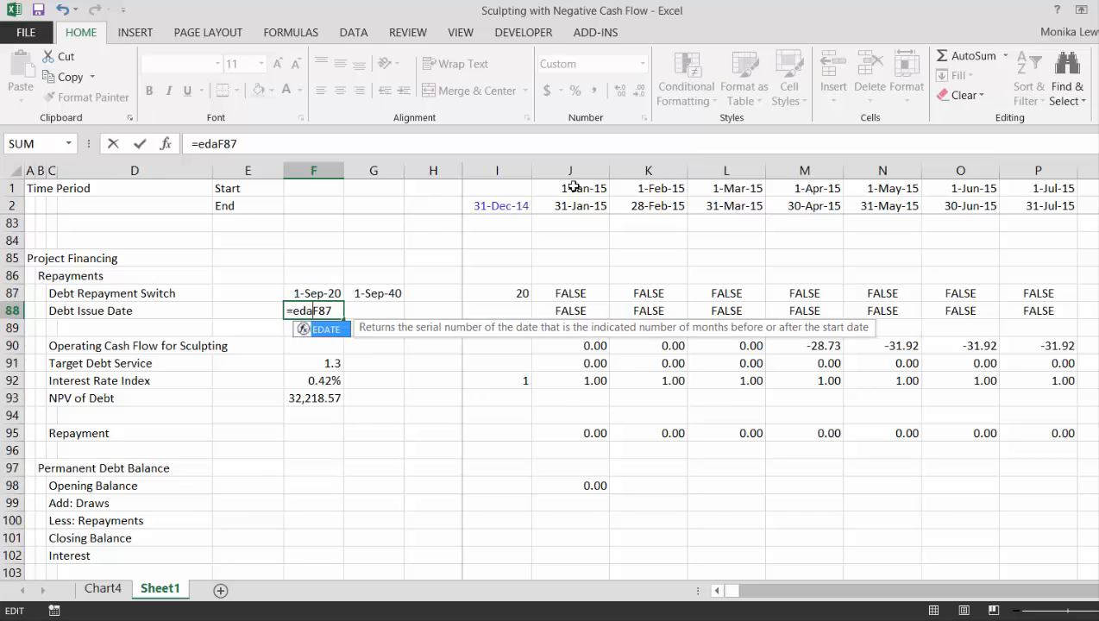
key("BackSpace")
key("BackSpace")
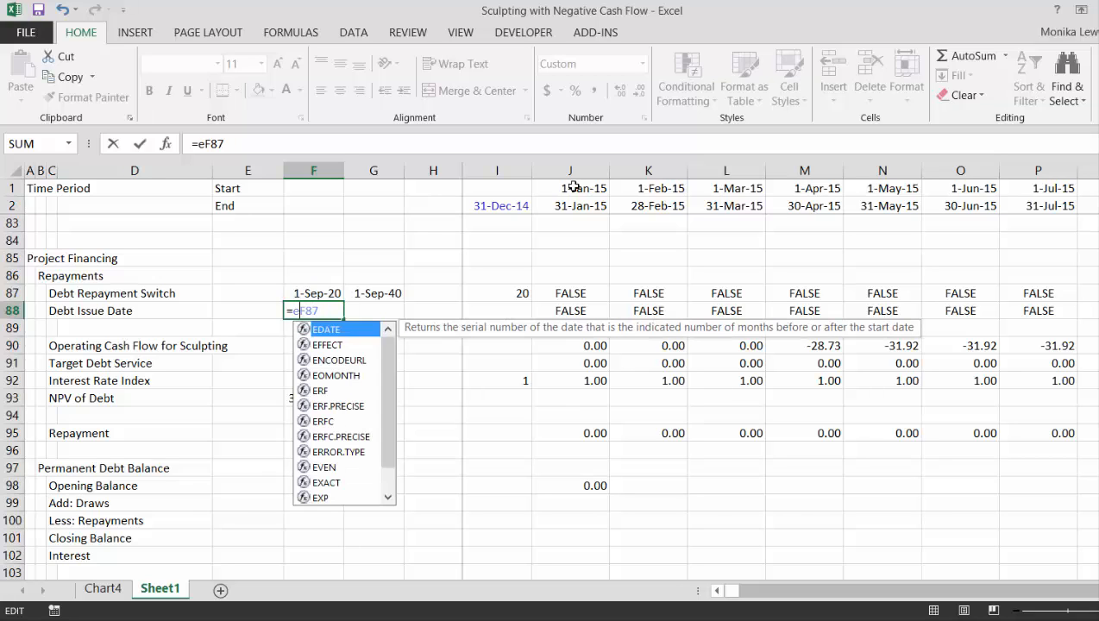
type("om")
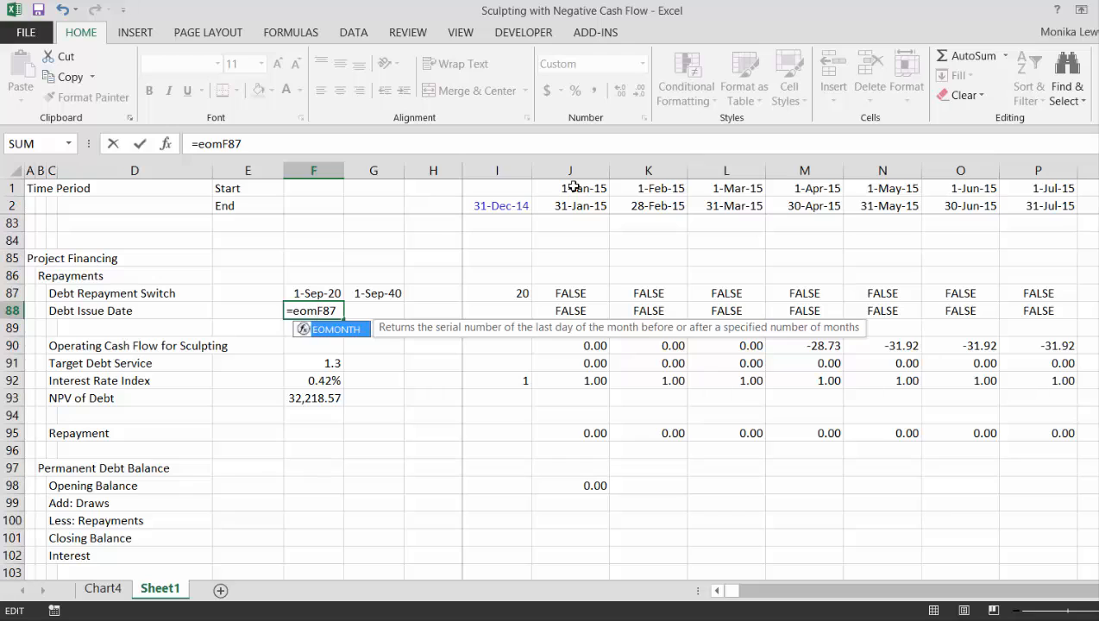
key("Tab")
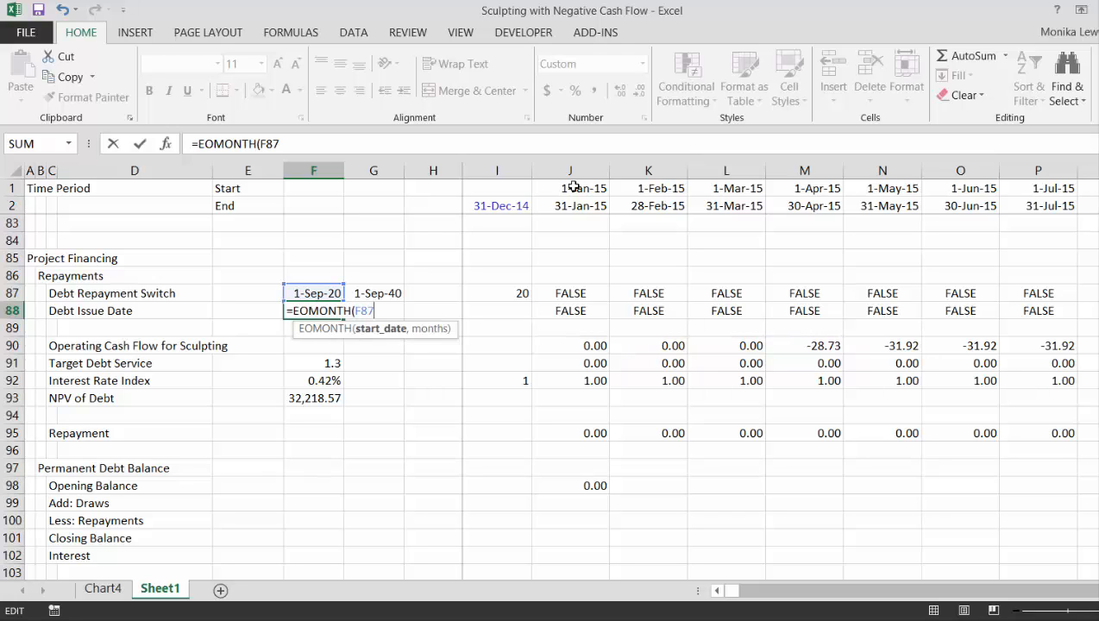
type(",-1")
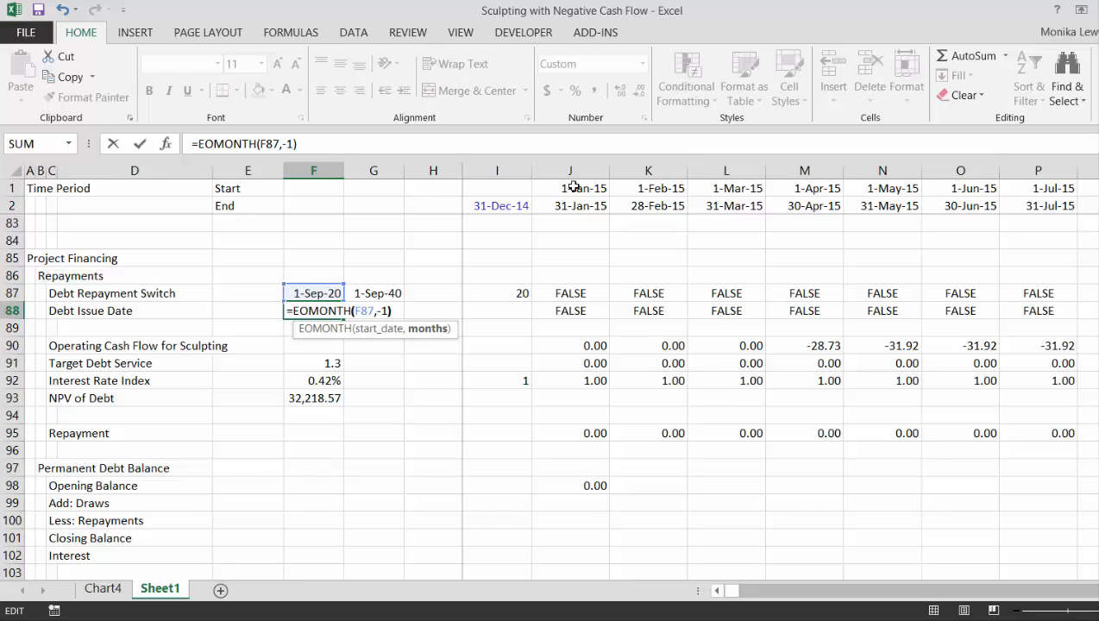
key("Return")
key("Up")
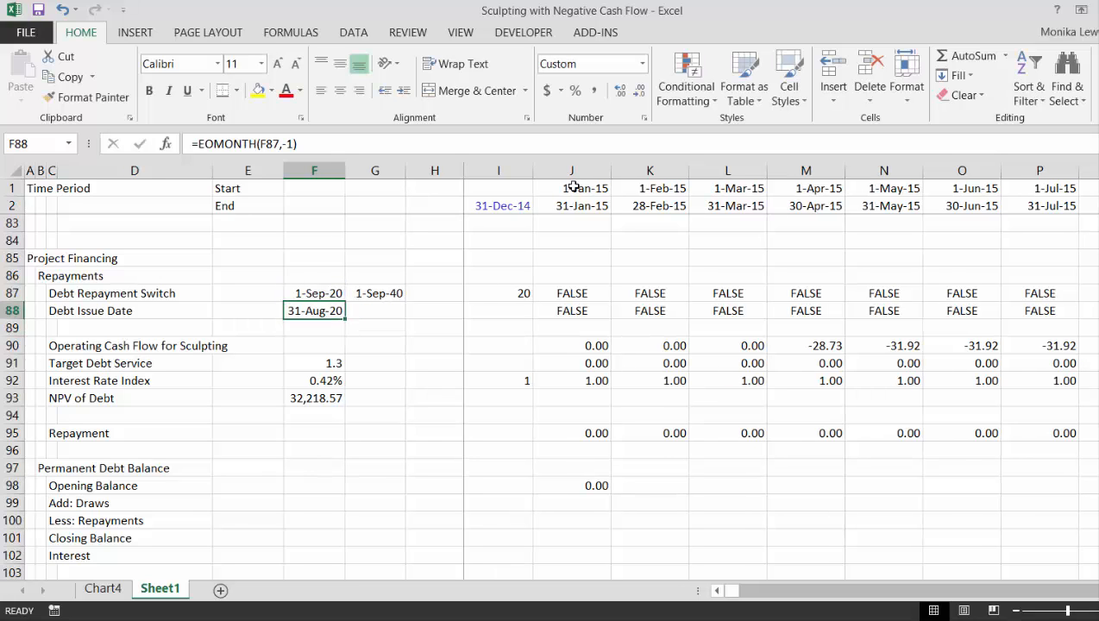
Change the Debt Issue Date formula in F88 to =EOMONTH(F87,-2)+1, giving the first day of the prior month
key("F2")
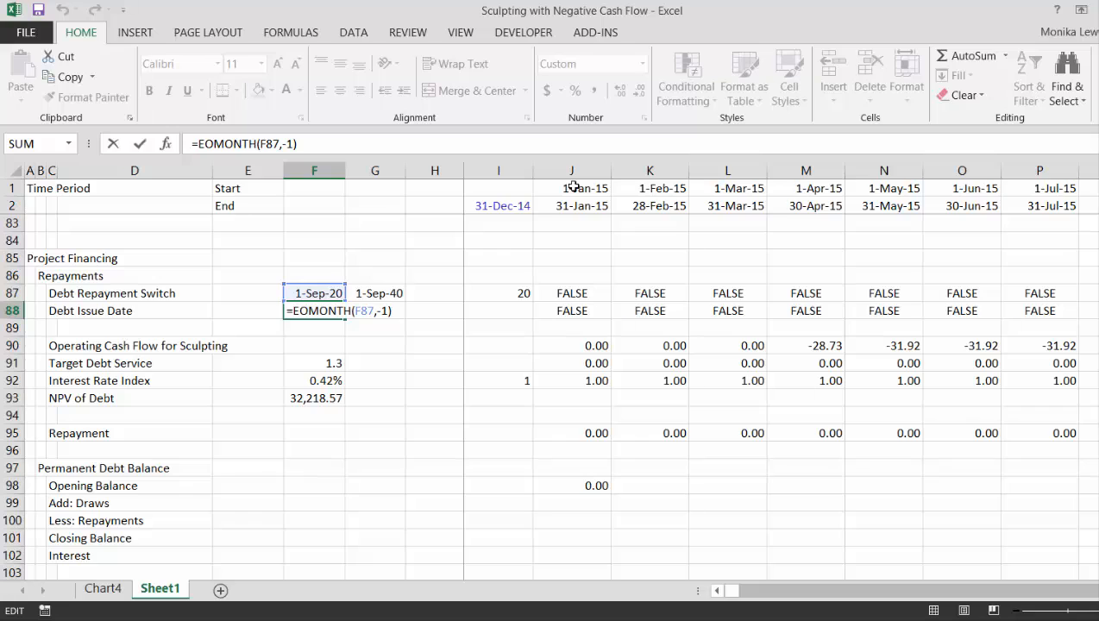
key("Left")
key("Left")
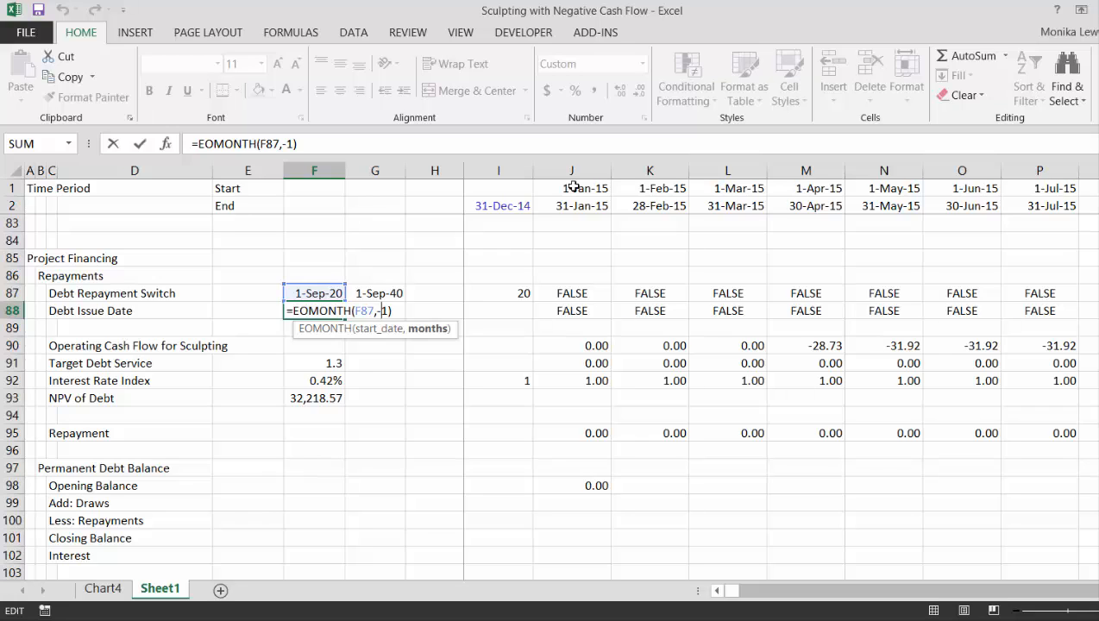
type("2")
key("Delete")
key("Right")
type("+")
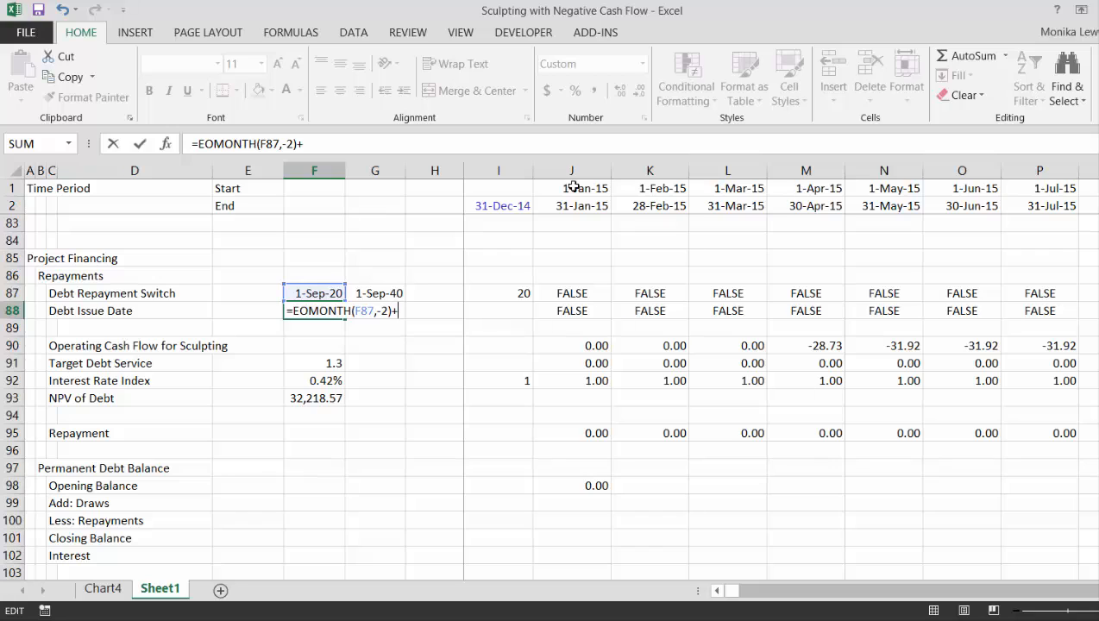
key("Return")
key("Up")
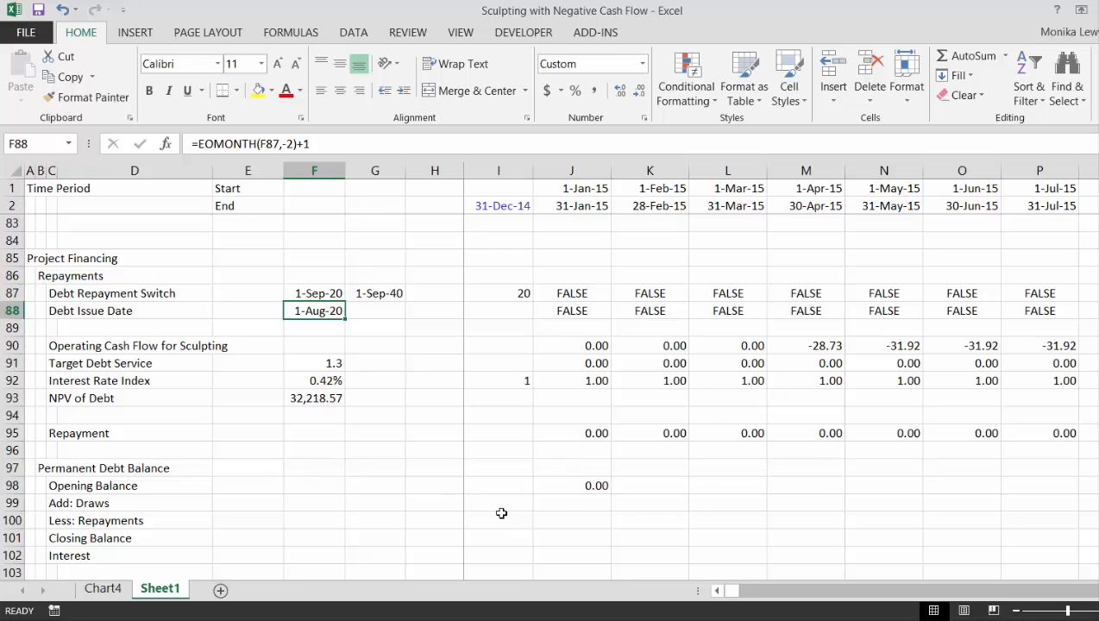
Calculate the Draws in J99 with =$F$93*J88 and format the cell with thousands separators and two decimals
left_click(593, 502)
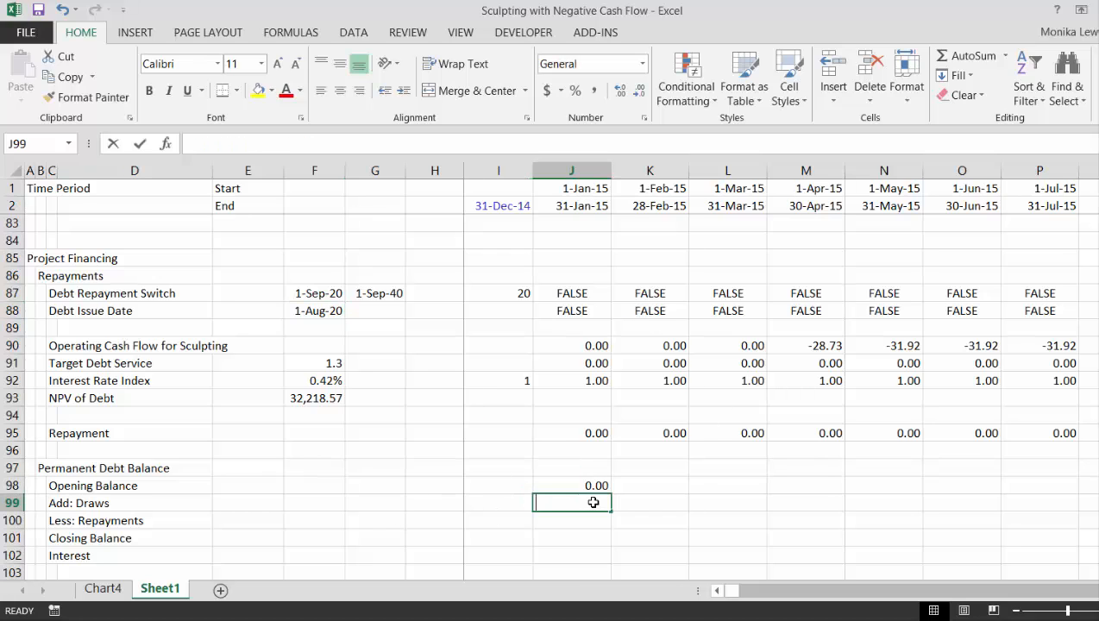
type("=")
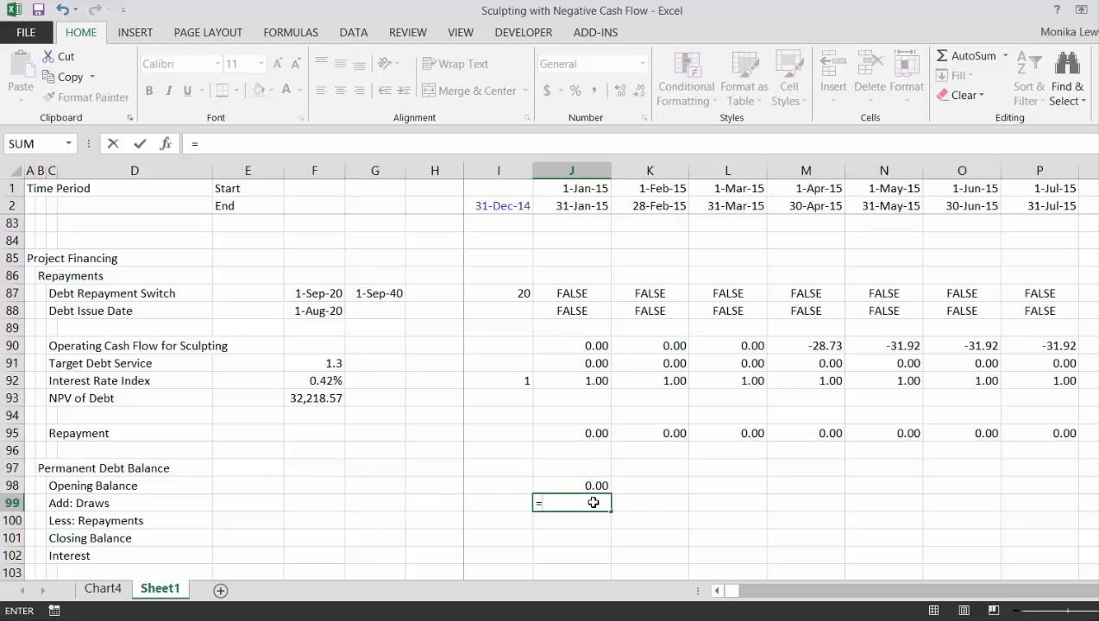
left_click(308, 398)
key("F4")
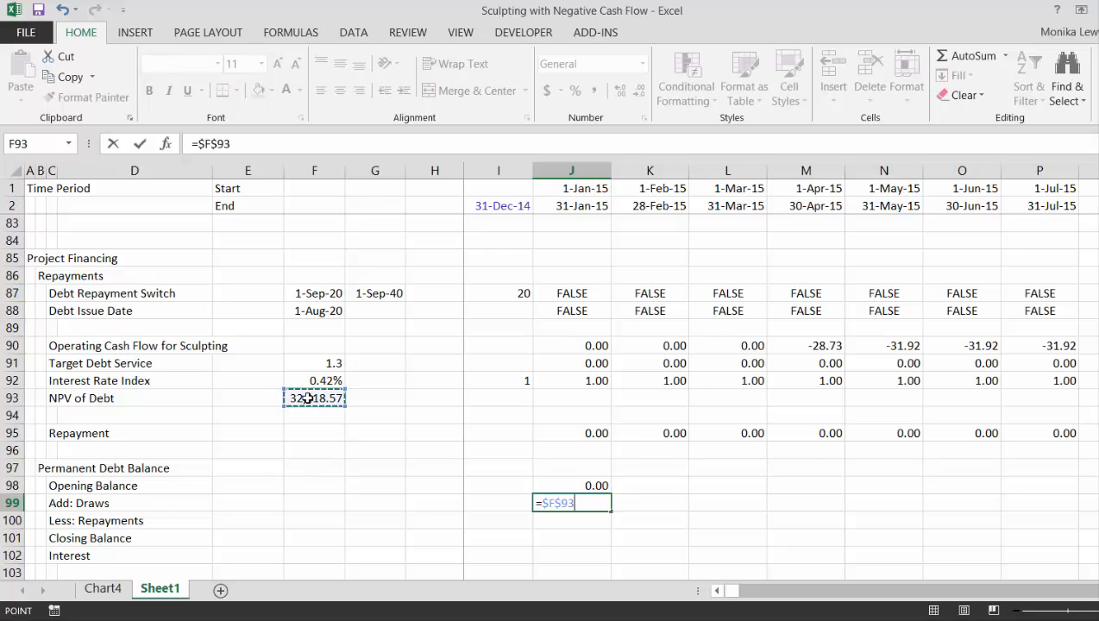
type("*")
key("Up")
key("Up")
key("Up")
key("Up")
key("Up")
key("Up")
key("Up")
key("Up")
key("Up")
key("Up")
key("Up")
key("Up")
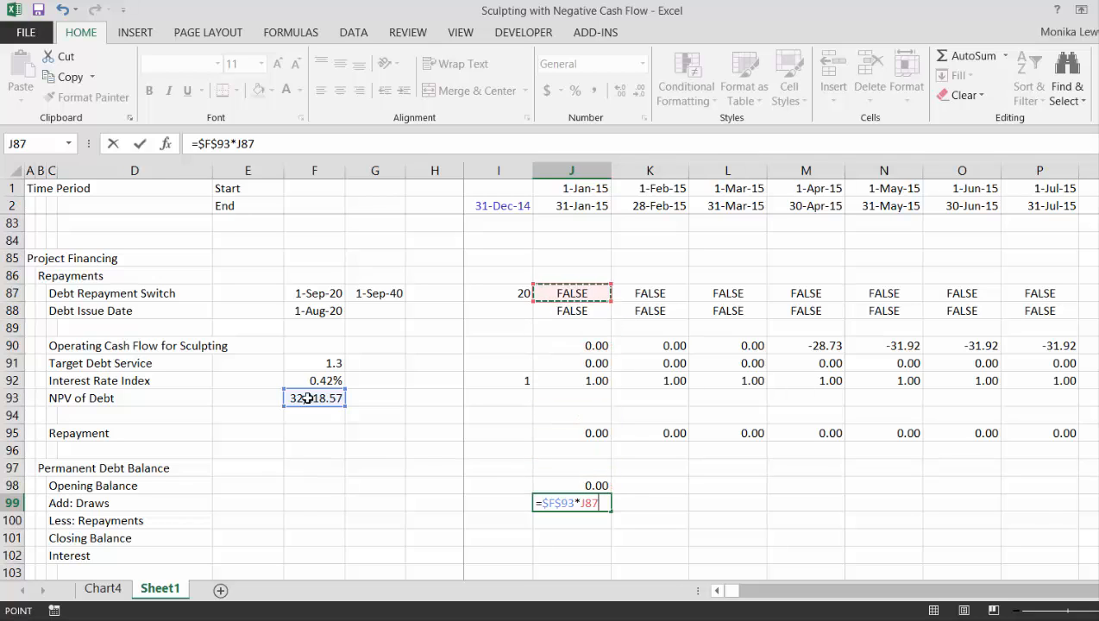
key("Down")
key("Return")
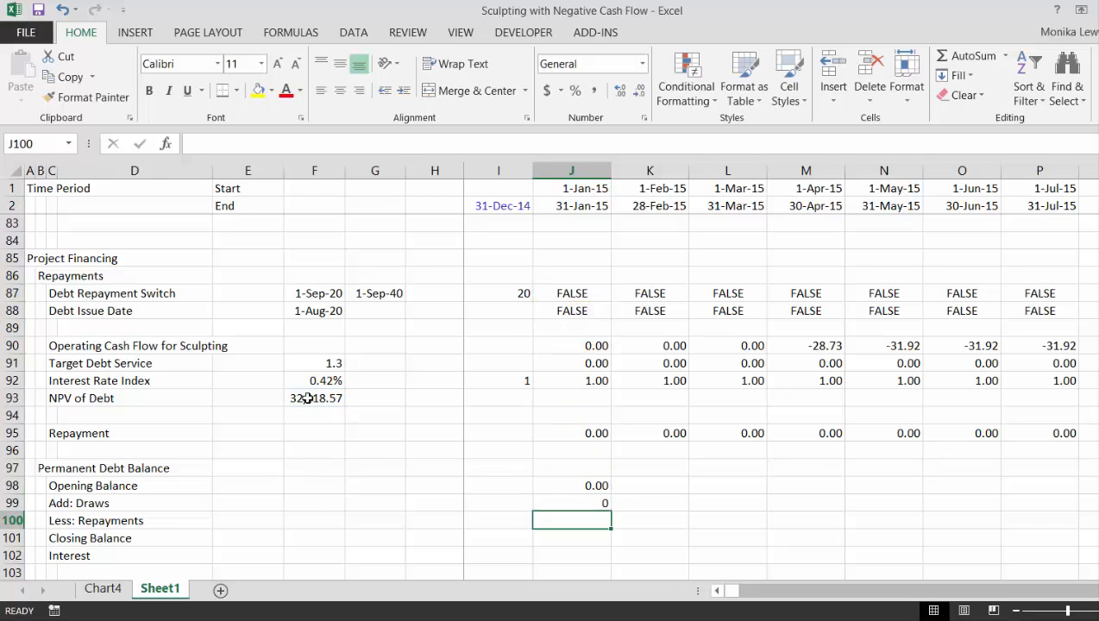
key("ctrl+shift+1")
key("Up")
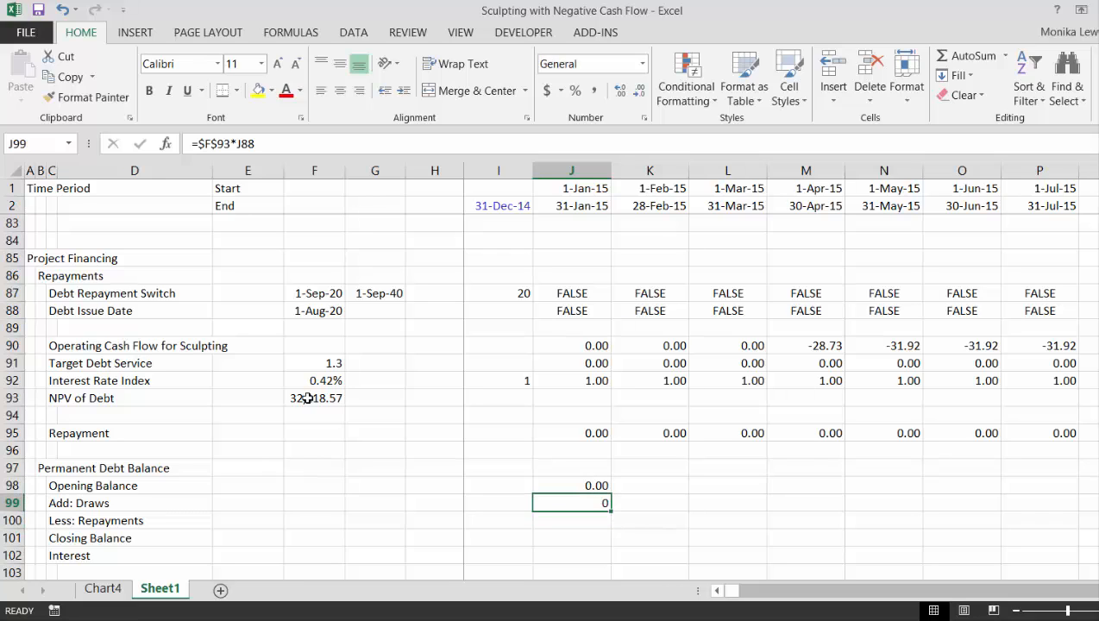
key("ctrl+shift+1")
Link Less: Repayments in J100 to the same period's Repayment in row 95
key("Down")
type("=")
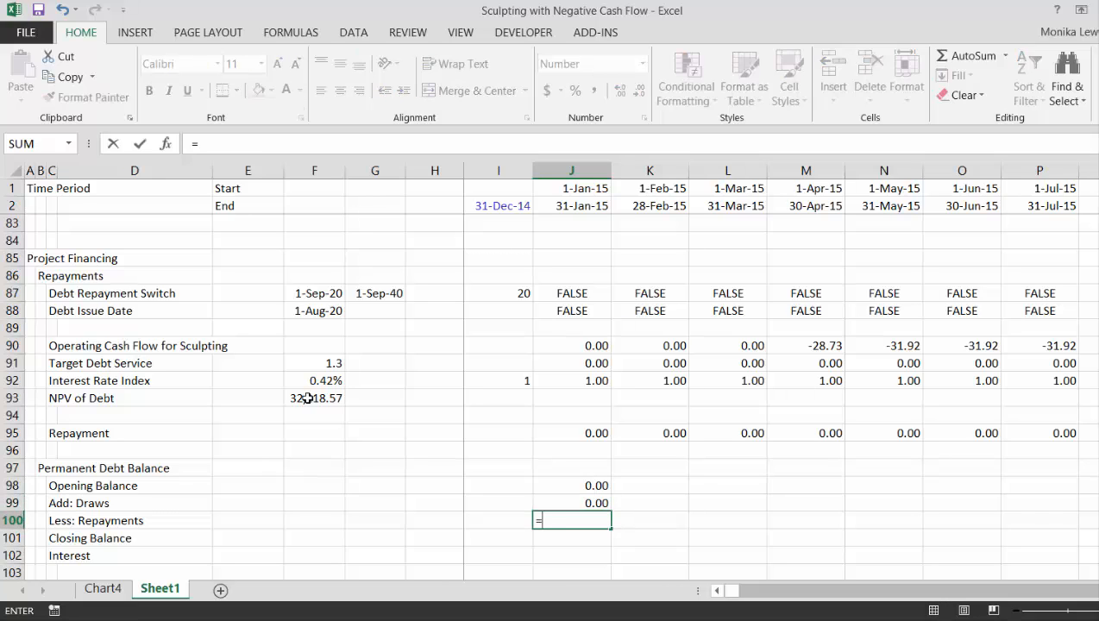
key("Up")
key("Up")
key("Up")
key("Up")
key("Up")
key("Return")
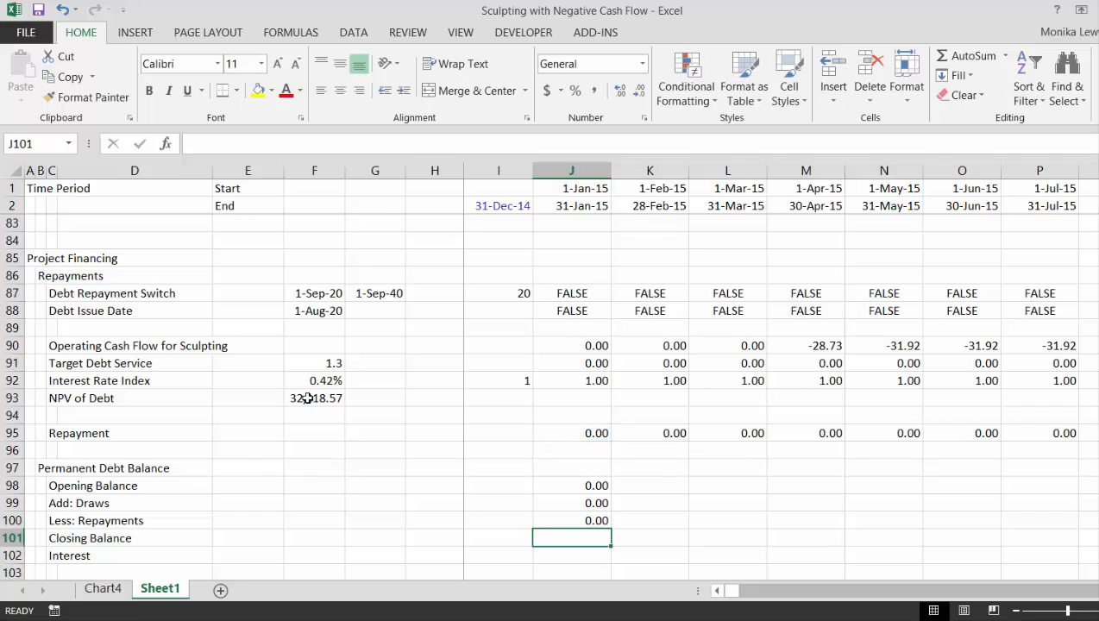
Calculate the Closing Balance in J101 with =J98+J99-J100
type("=")
key("Up")
key("Up")
key("Up")
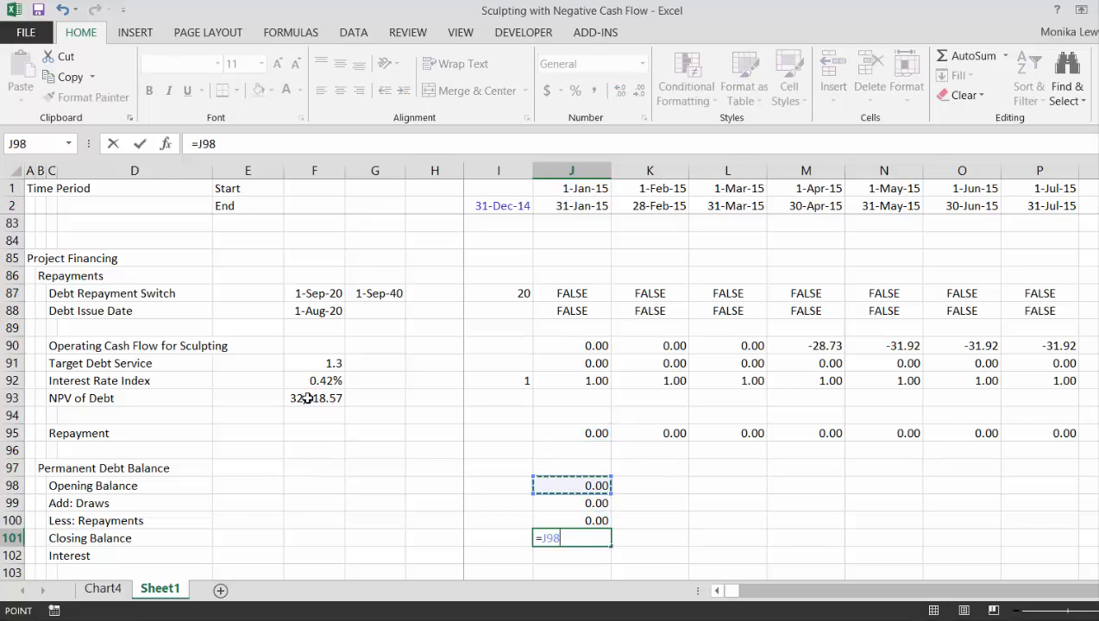
type("+")
key("Up")
key("Up")
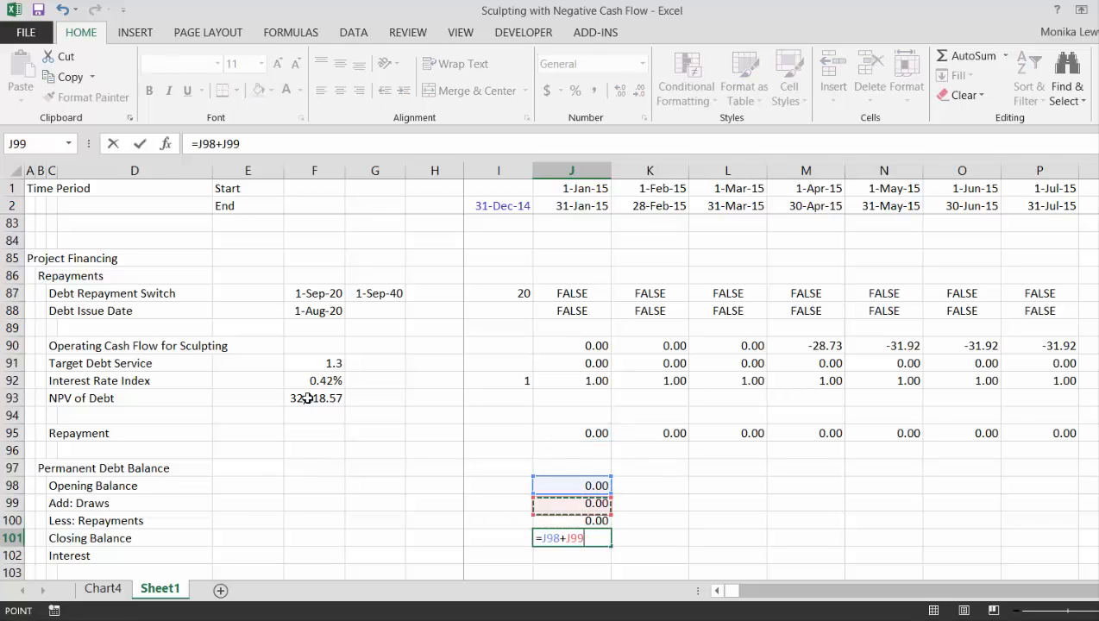
type("-")
key("Up")
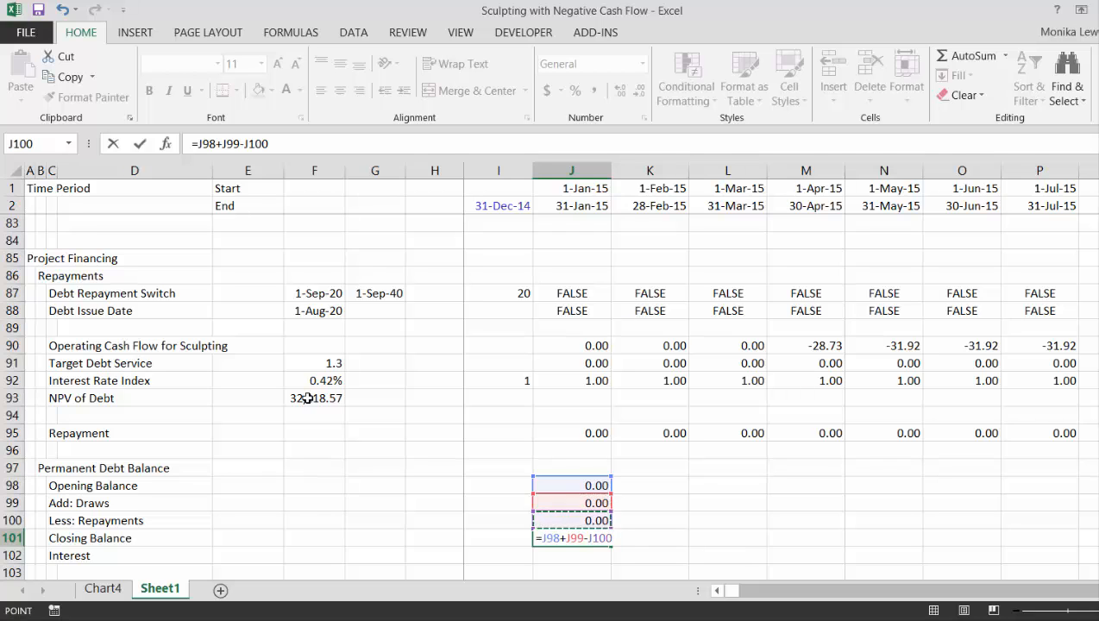
key("Return")
Link the Interest rate in F102 to the Interest Rate Index rate with =F92
scroll(307, 398, "down", 1)
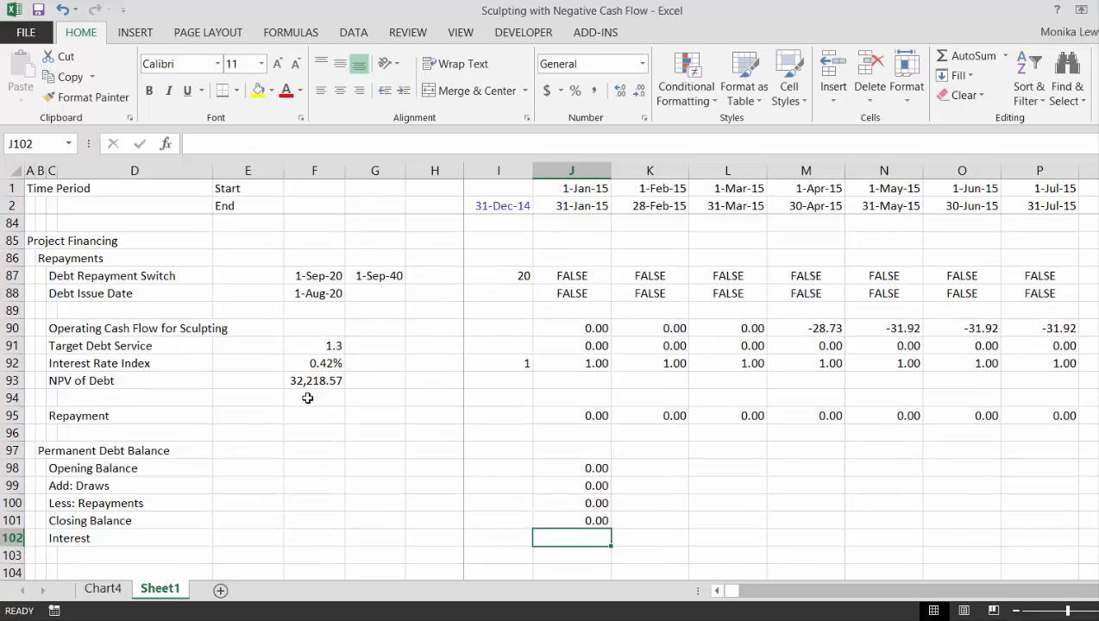
key("Left")
key("Left")
key("Left")
key("Left")
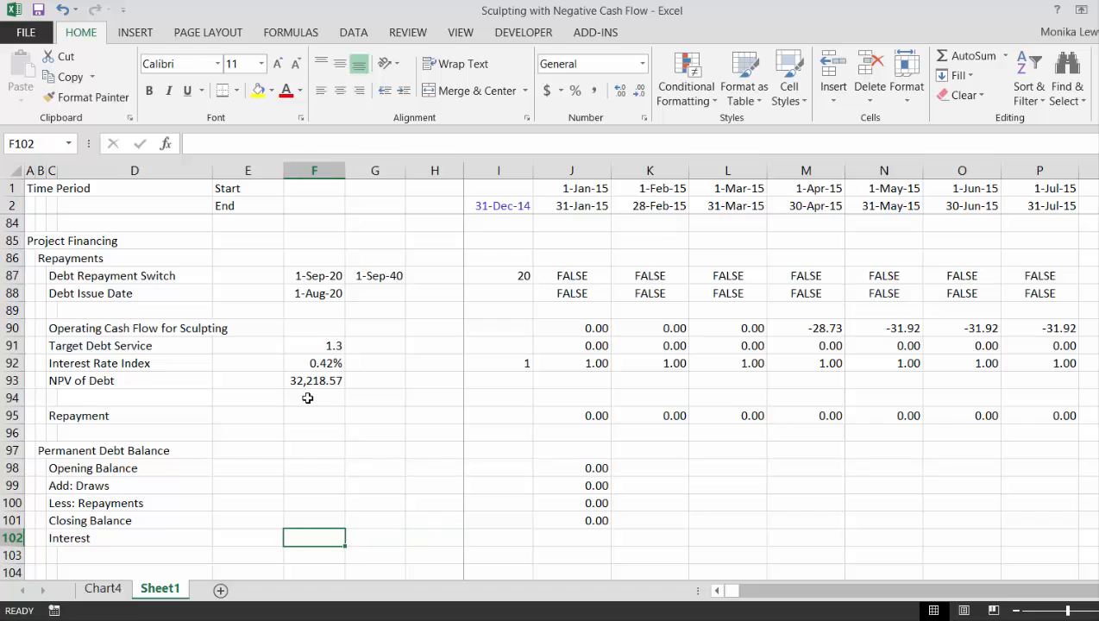
type("=")
key("Up")
Calculate the Interest in J102 with =J98*$F$102 and format the cell with thousands separators and two decimals
key("Up")
key("Up")
key("Up")
key("Up")
key("Up")
key("Up")
key("Up")
key("Up")
key("Up")
key("Up")
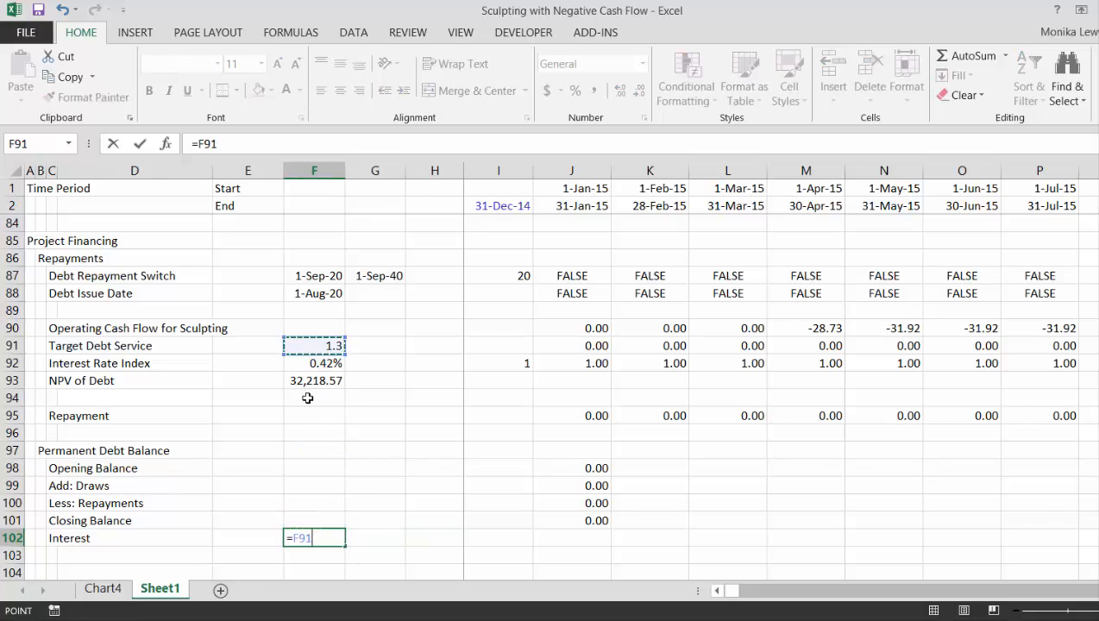
key("Down")
key("Return")
key("Up")
key("Right")
key("Right")
key("Right")
key("Right")
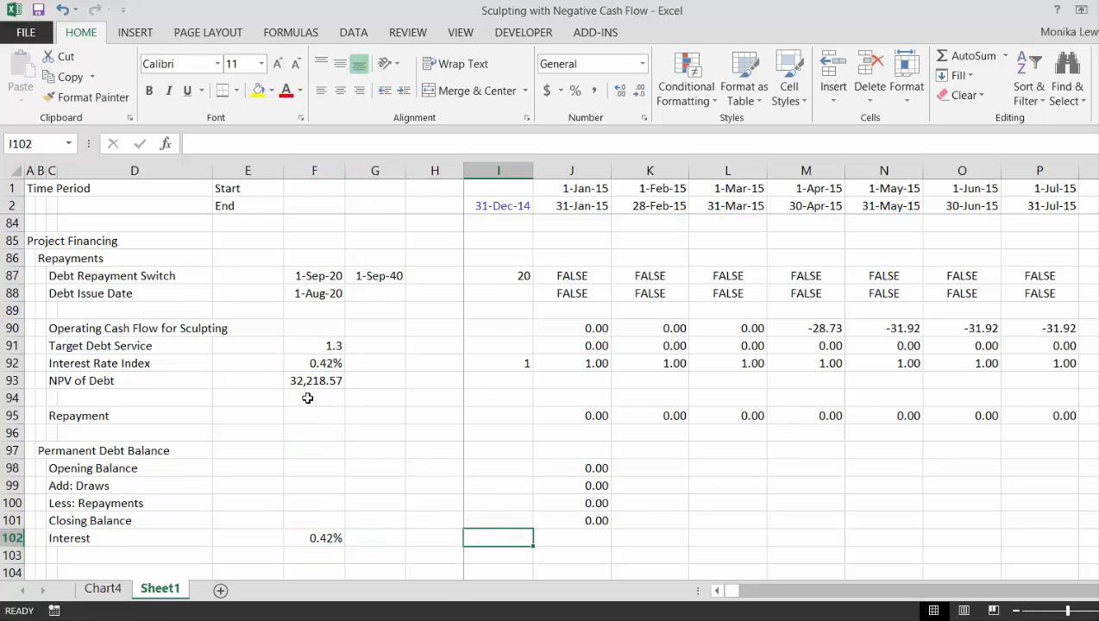
type("=")
key("Up")
key("Up")
key("Up")
key("Up")
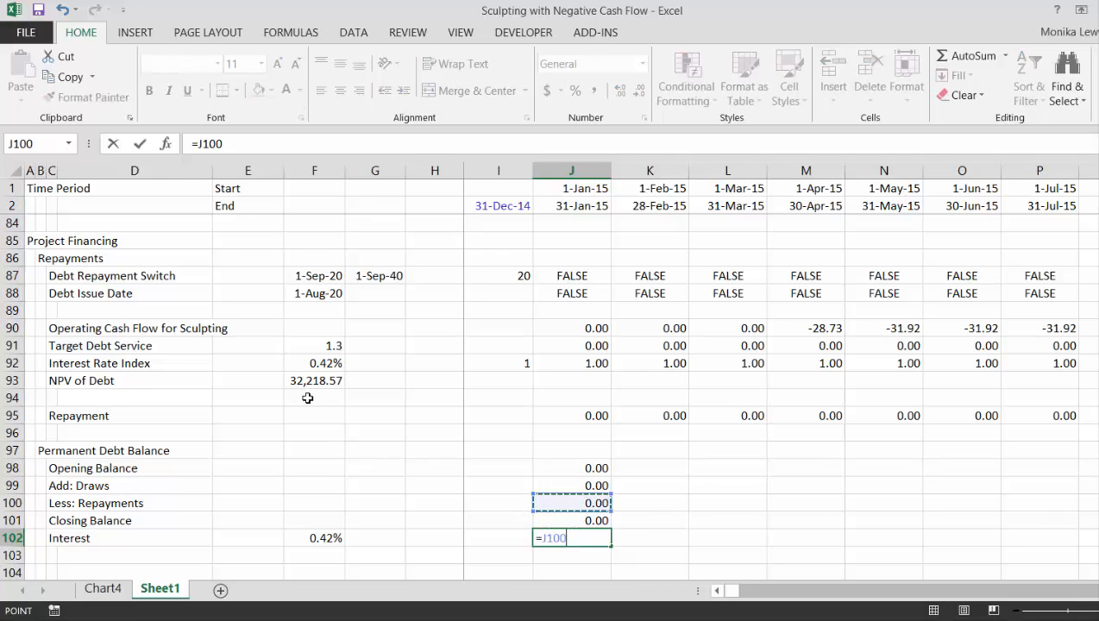
type("*")
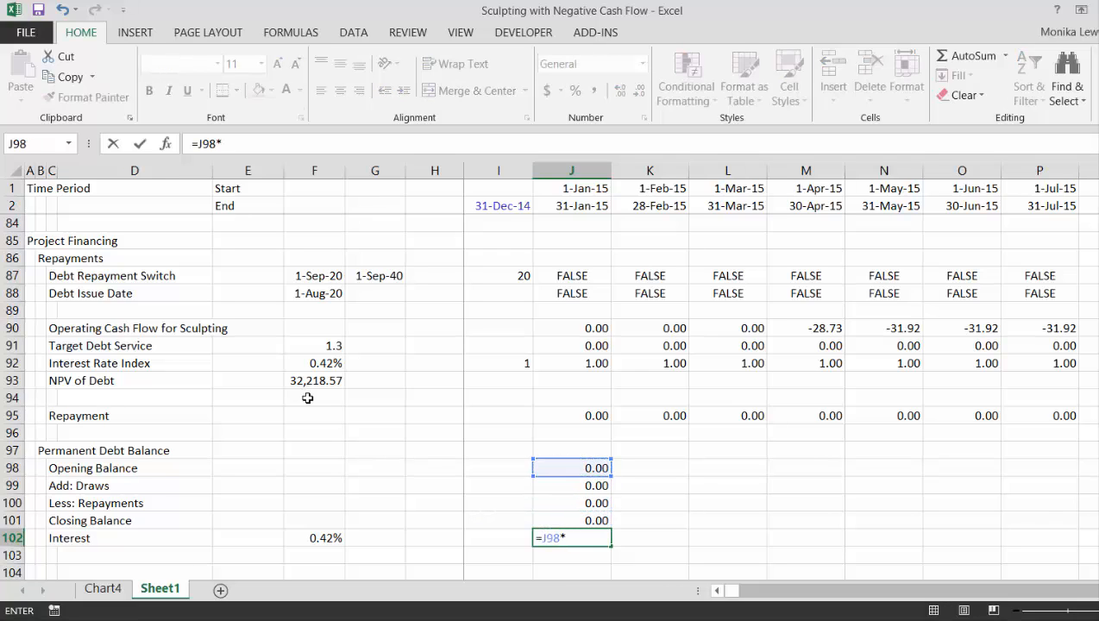
key("Left")
key("Left")
key("Left")
key("Left")
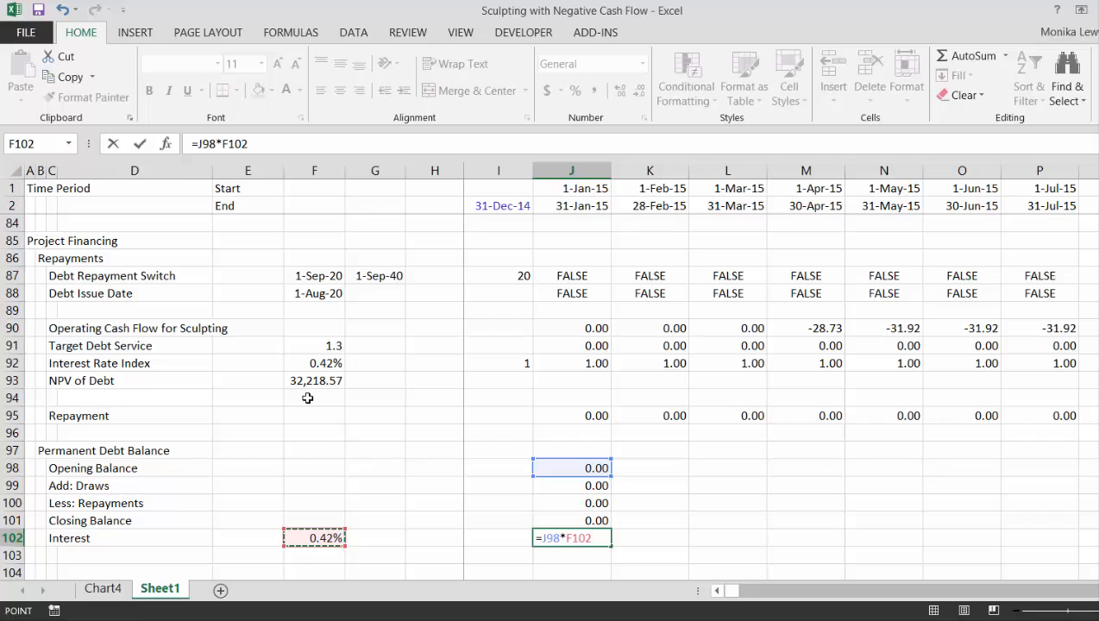
key("F4")
key("Return")
key("Up")
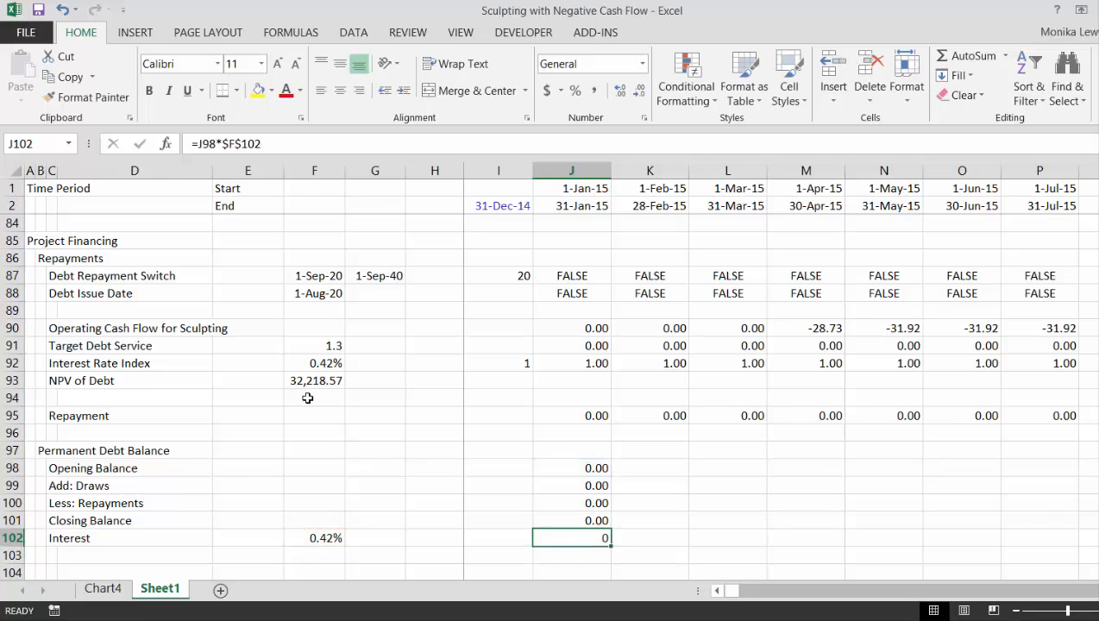
key("ctrl+shift+1")
Fill the Permanent Debt Balance formulas in J98:J102 across all monthly columns
key("Up")
key("Up")
key("Up")
key("Up")
key("shift+Down")
key("shift+Down")
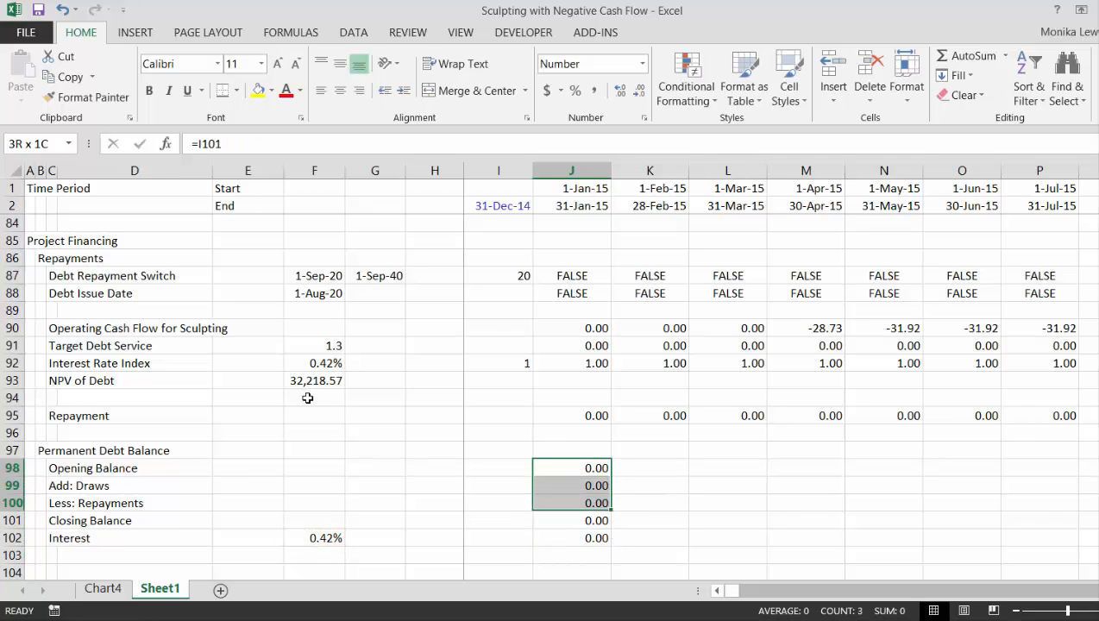
key("shift+Down")
key("shift+Down")
key("ctrl+shift+r")
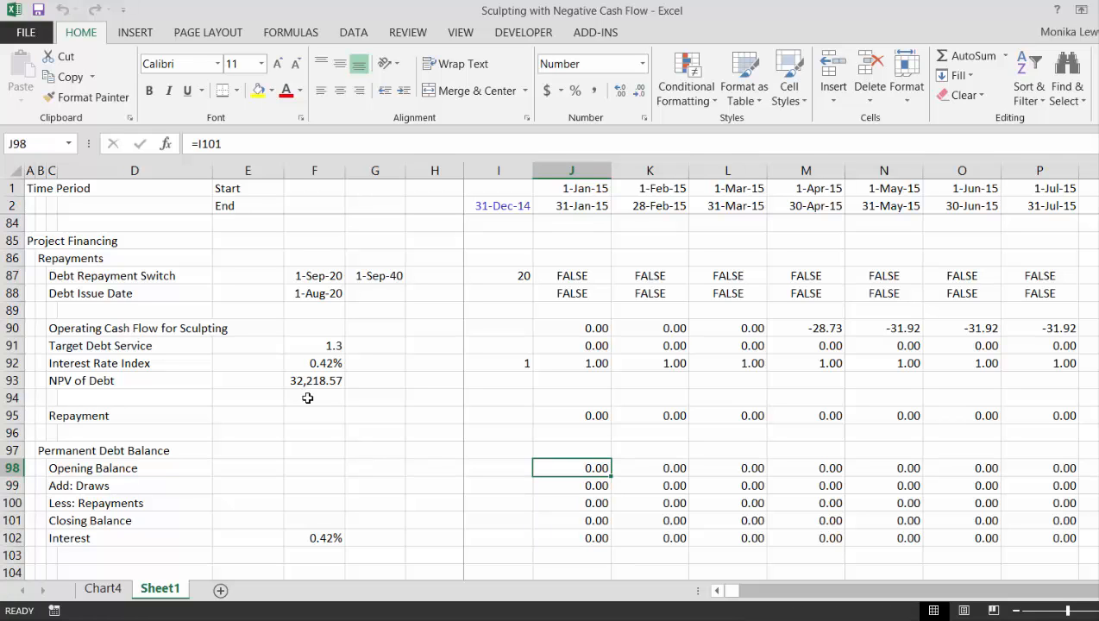
Examine the opening balance, draws and repayments around the August 2020 debt issue date
key("Right")
key("Right")
key("Right")
key("Right")
key("Right")
key("Right")
key("Right")
key("Right")
key("Right")
key("Right")
key("Right")
key("Right")
key("Right")
key("Right")
key("Right")
key("Right")
key("Right")
key("Right")
key("Right")
key("Right")
key("Right")
key("Right")
key("Right")
key("Right")
key("Right")
key("Right")
key("Right")
key("Right")
key("Right")
key("Right")
key("Right")
key("Right")
key("Right")
key("Right")
key("Right")
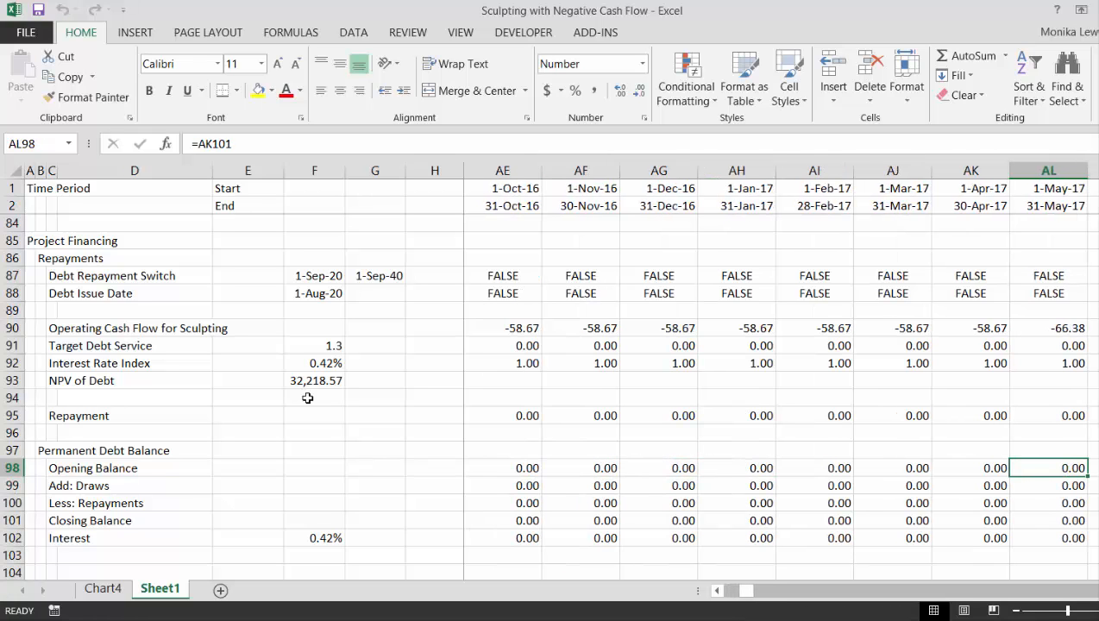
key("Right")
key("Right")
key("Right")
key("Right")
key("Right")
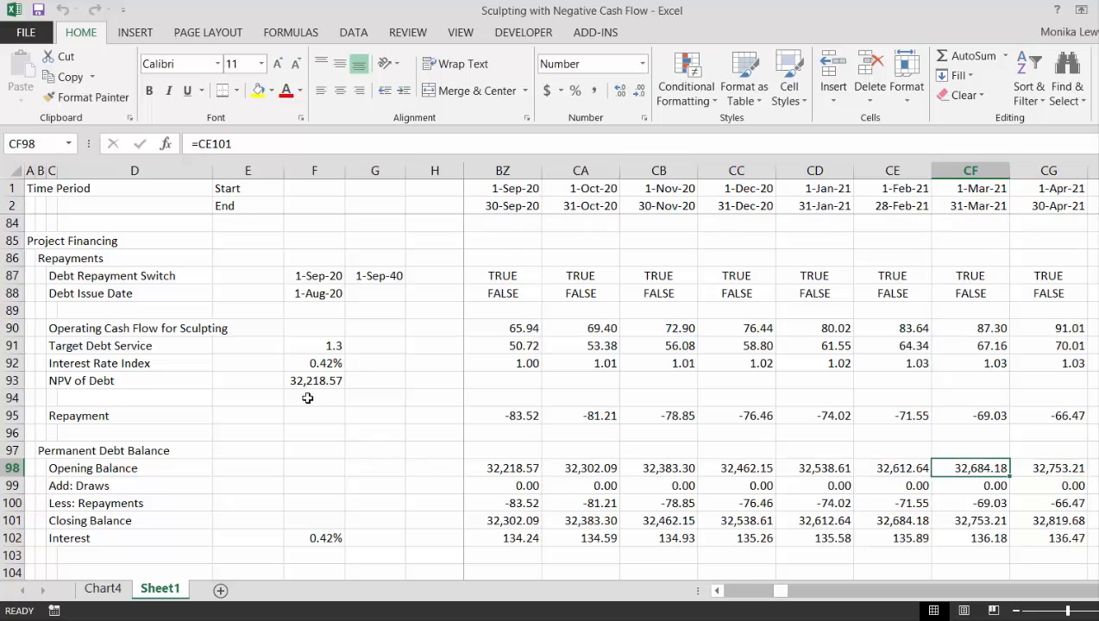
key("Left")
key("Left")
key("Left")
key("Left")
key("Left")
key("Left")
key("Left")
key("Left")
key("Left")
key("Down")
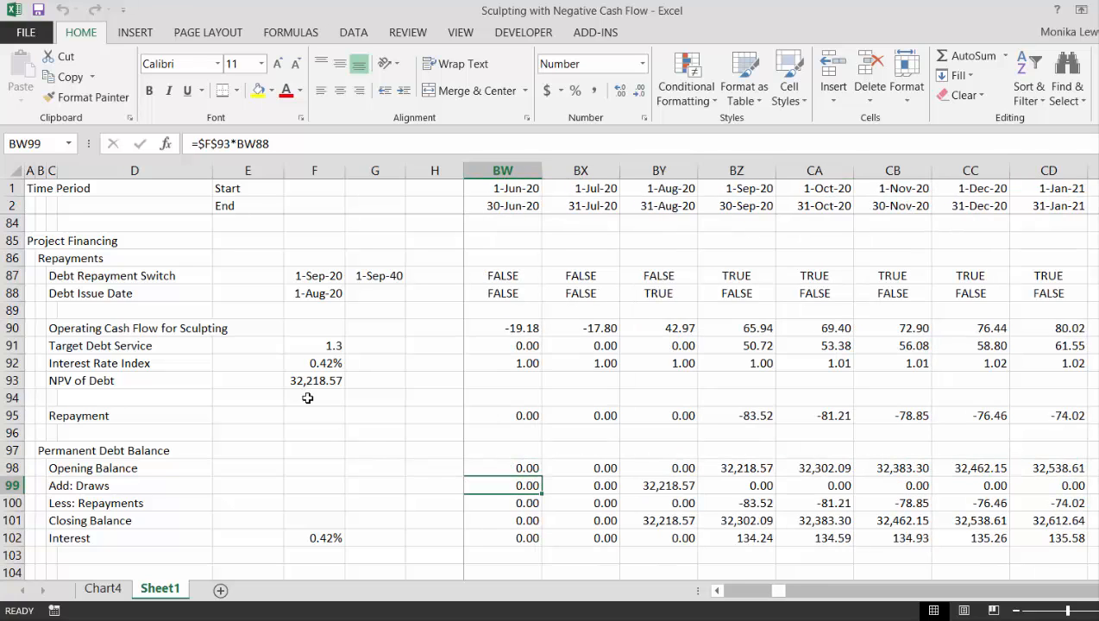
key("Down")
key("Down")
Examine the sign of the monthly Less: Repayments values in row 100 from mid-2020 through early 2024
key("Up")
key("Right")
key("Right")
key("Right")
key("Right")
key("Right")
key("Right")
key("Right")
key("Right")
key("Right")
key("Right")
key("Right")
key("Right")
key("Right")
key("Right")
key("Right")
key("Right")
key("Right")
key("Right")
key("Right")
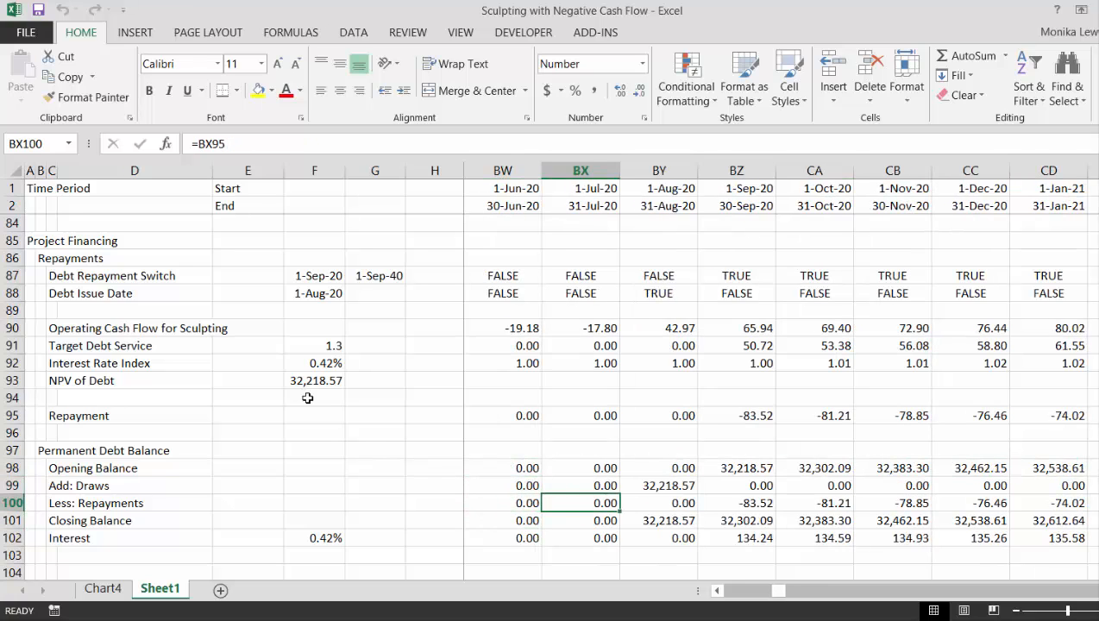
key("Right")
key("Right")
key("Right")
key("Right")
key("Right")
key("Right")
key("Right")
key("Right")
key("Right")
key("Right")
key("Right")
key("Right")
key("Right")
key("Right")
key("Right")
key("Right")
key("Right")
key("Right")
key("Right")
key("Right")
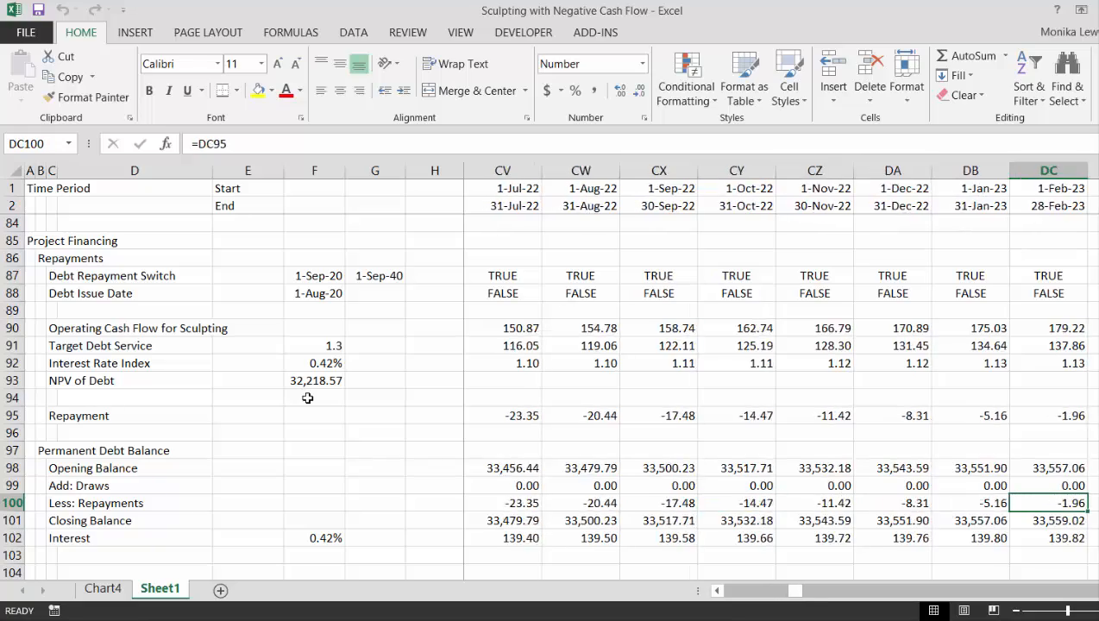
key("Left")
key("Left")
key("Left")
key("Left")
key("Left")
key("Left")
key("Left")
key("Left")
key("Left")
key("Left")
key("Left")
key("Left")
key("Left")
key("Left")
key("Left")
key("Left")
key("Left")
key("Left")
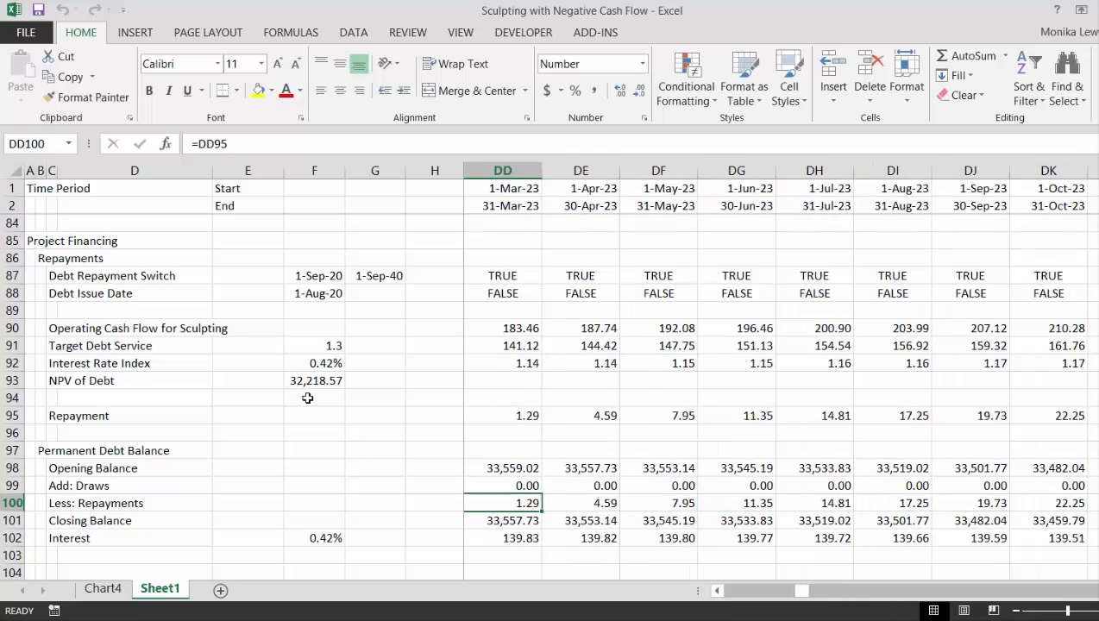
key("Right")
key("Right")
key("Right")
key("Right")
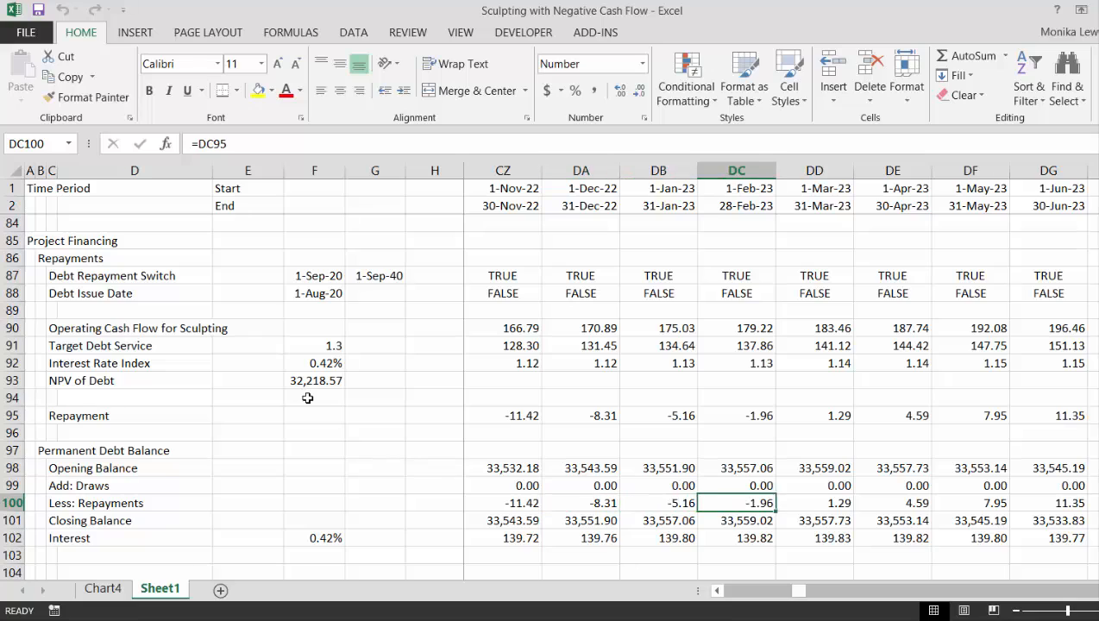
key("Left")
key("Right")
key("Right")
key("Right")
key("Right")
key("Right")
key("Right")
key("Right")
key("Right")
key("Right")
key("Right")
key("Right")
key("Right")
key("Right")
key("Right")
key("Right")
key("Right")
key("Right")
key("Right")
key("Right")
key("Right")
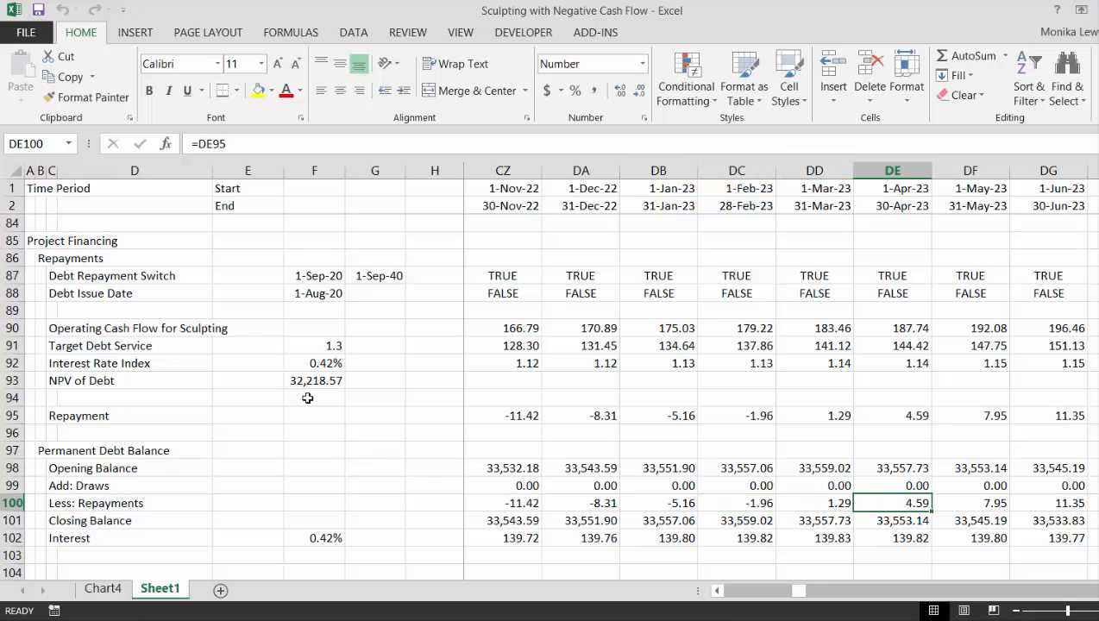
key("Left")
key("Left")
key("Left")
key("Left")
key("Left")
key("Left")
key("Left")
key("Left")
key("Left")
key("Left")
key("Left")
key("Left")
key("Left")
key("Left")
key("Left")
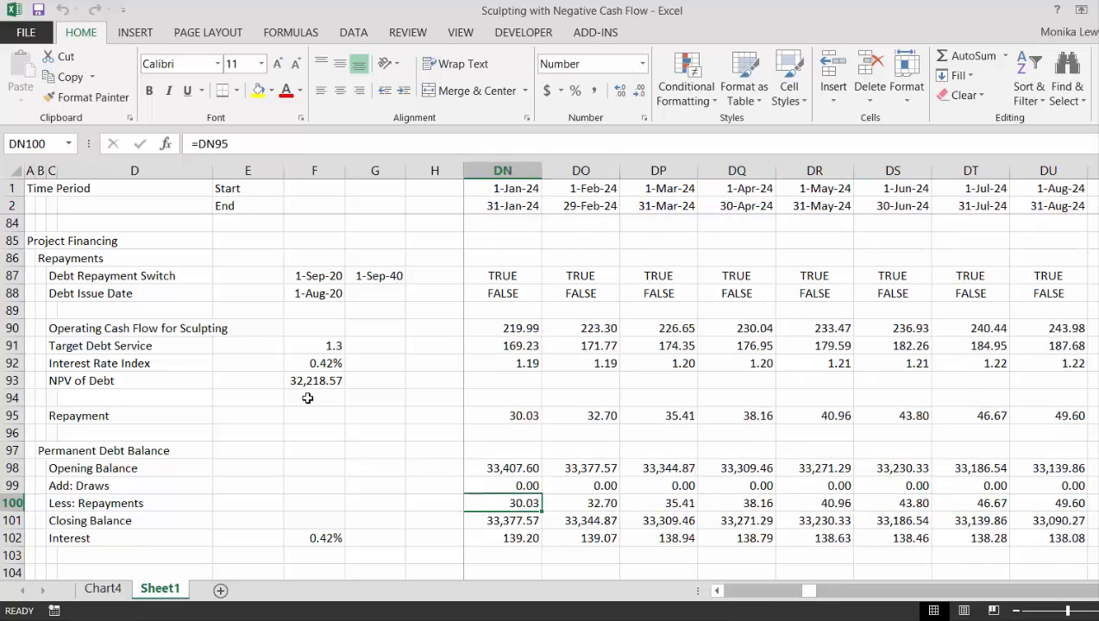
key("Left")
key("Left")
key("Left")
key("Left")
key("Left")
key("Left")
key("Left")
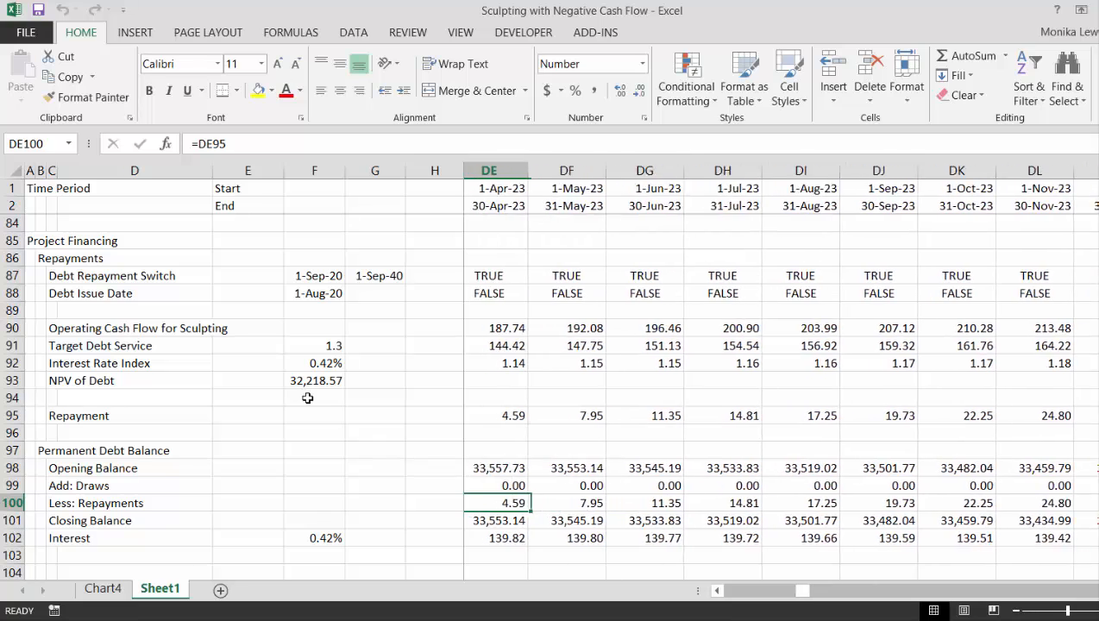
key("Left")
key("Right")
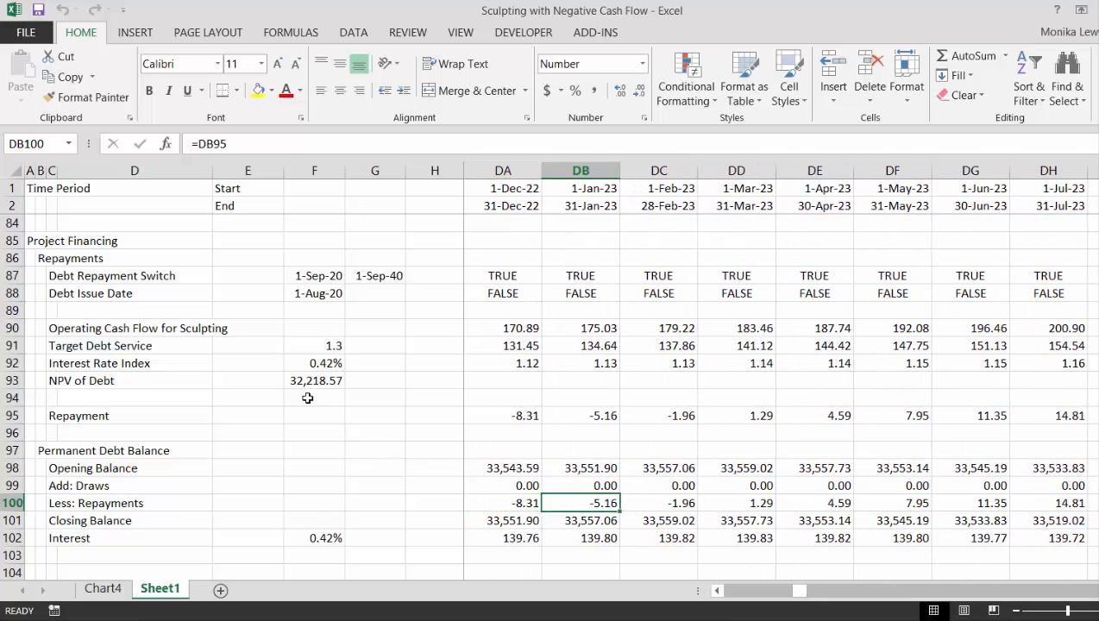
key("Right")
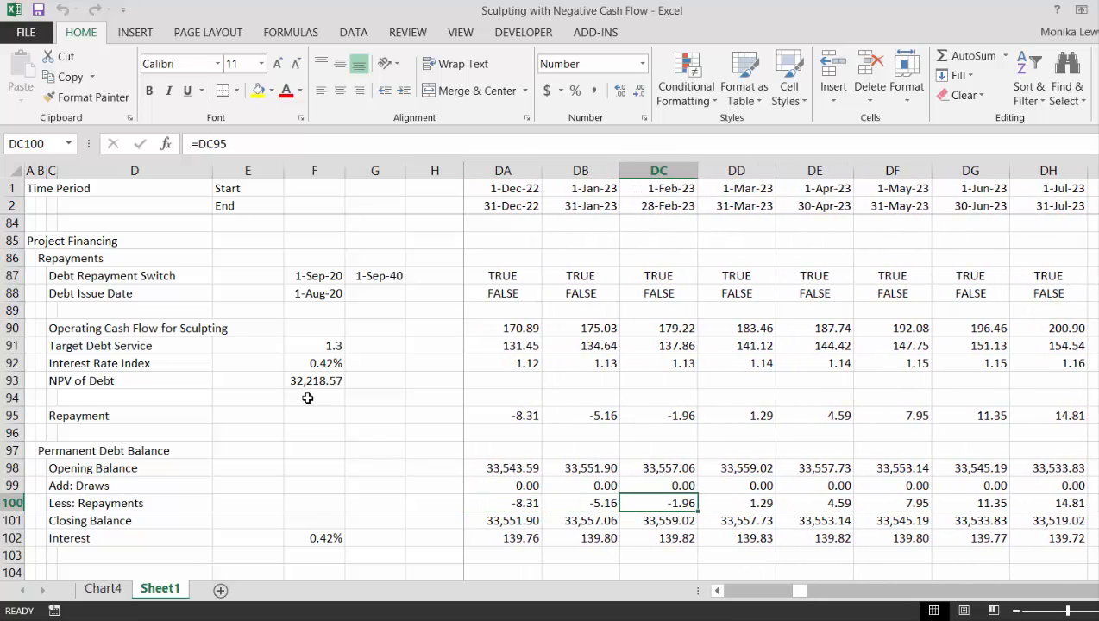
key("Right")
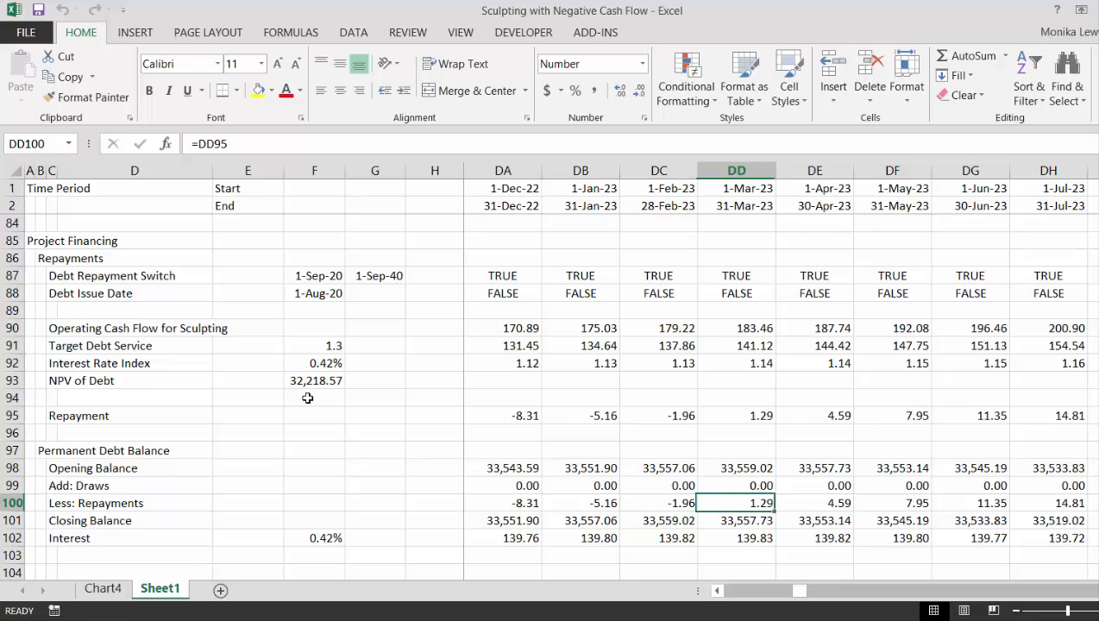
Follow the repayments through to the last repayment month, August 2040, and check its Closing Balance in LE101
key("Right")
key("Right")
key("Right")
key("Right")
key("Right")
key("Right")
key("Right")
key("Right")
key("Right")
key("Right")
key("Right")
key("Right")
key("Right")
key("Right")
key("Right")
key("Right")
key("Right")
key("Right")
key("Right")
key("Right")
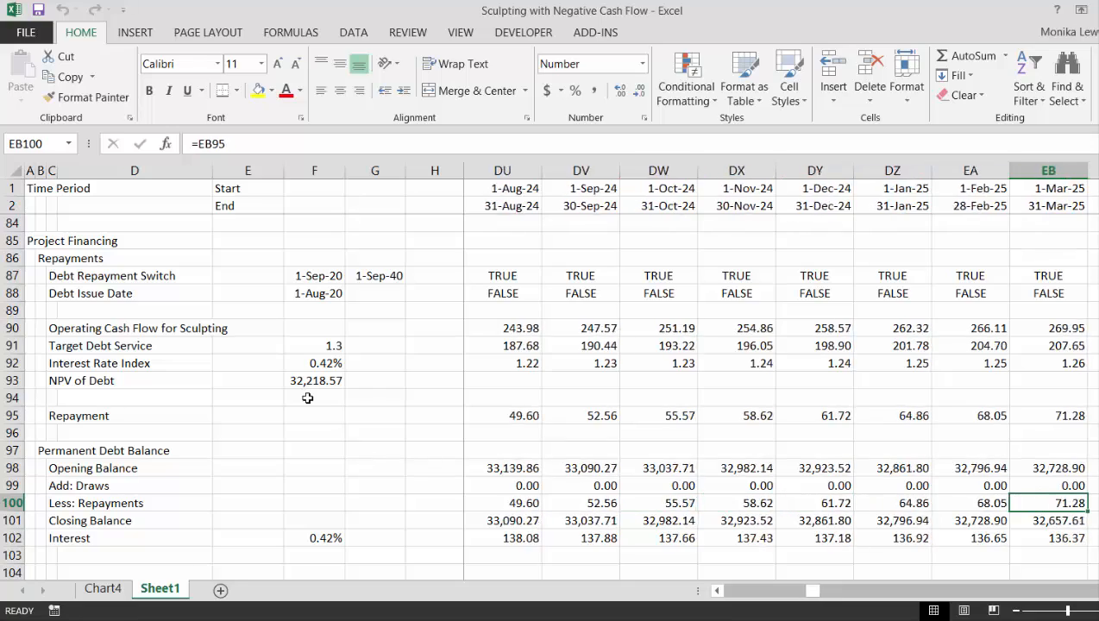
key("Right")
key("Right")
key("Right")
key("Right")
key("Right")
key("Right")
key("Right")
key("Right")
key("Right")
key("Right")
key("Right")
key("Right")
key("Right")
key("Right")
key("Right")
key("Right")
key("Right")
key("Right")
key("Right")
key("Right")
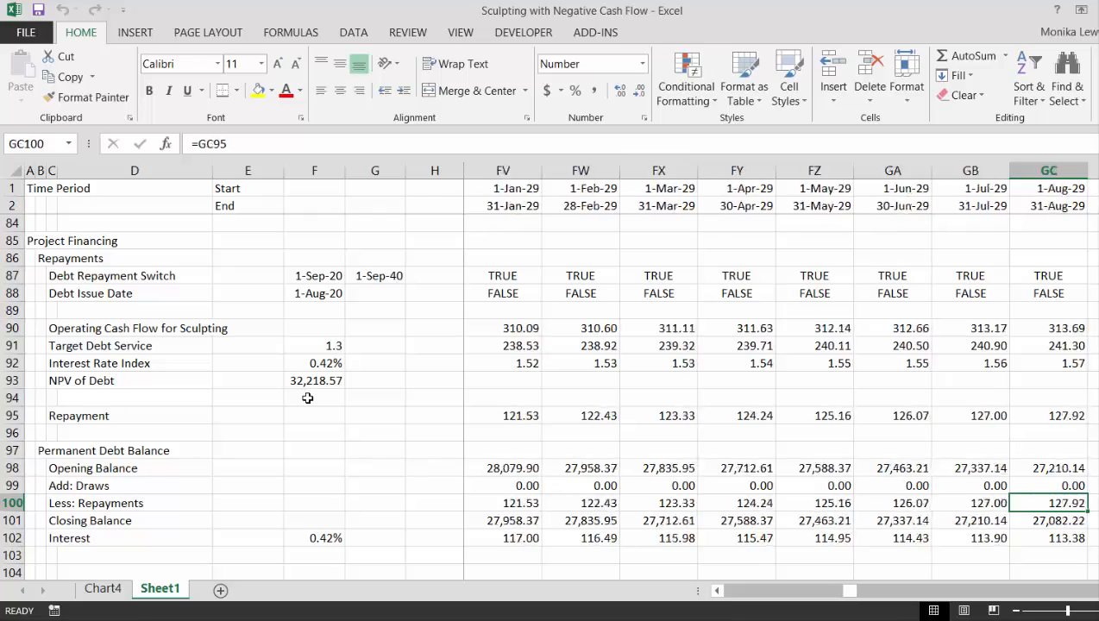
key("Right")
key("Right")
key("Right")
key("Right")
key("Right")
key("Right")
key("Right")
key("Right")
key("Right")
key("Right")
key("Right")
key("Right")
key("Right")
key("Right")
key("Right")
key("Right")
key("Right")
key("Right")
key("Right")
key("Right")
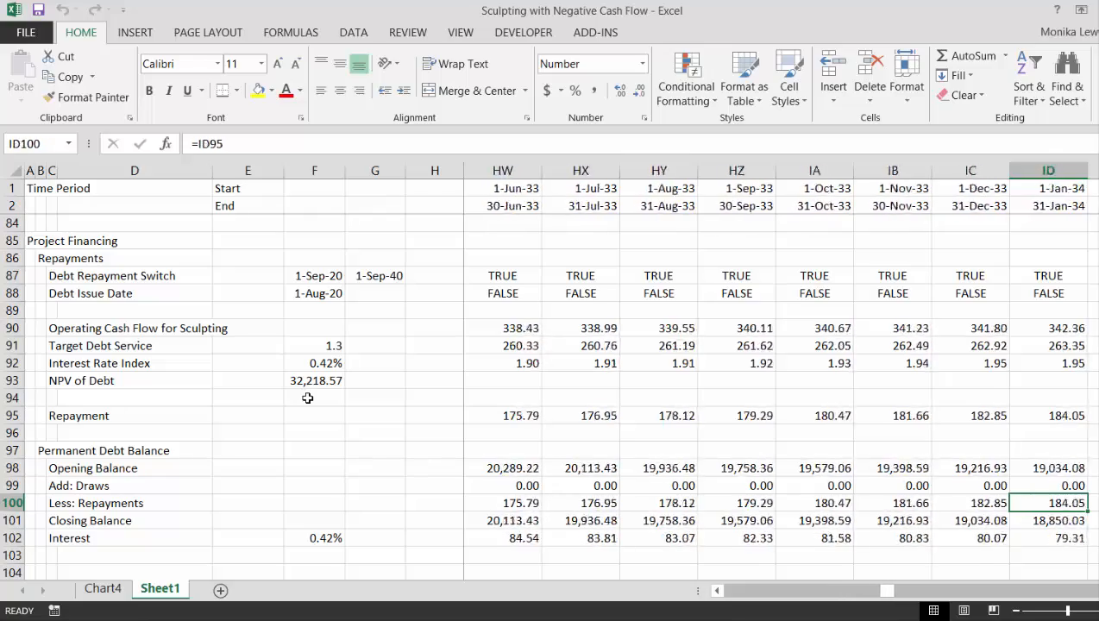
key("Right")
key("Right")
key("Right")
key("Right")
key("Right")
key("Right")
key("Right")
key("Right")
key("Right")
key("Right")
key("Right")
key("Right")
key("Right")
key("Right")
key("Right")
key("Right")
key("Right")
key("Right")
key("Right")
key("Right")
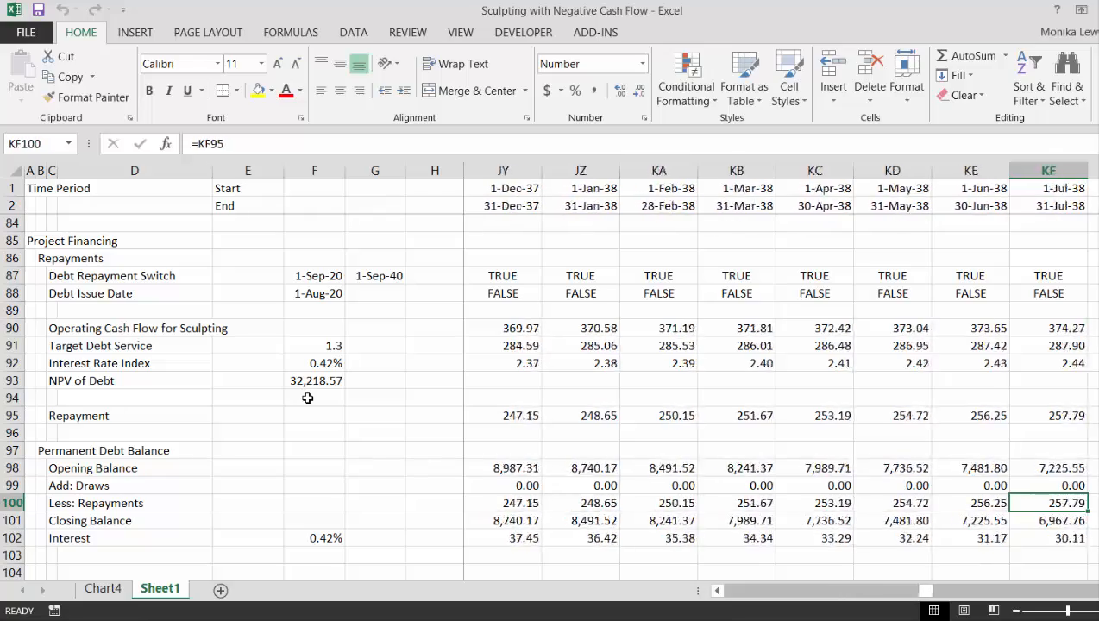
key("Right")
key("Right")
key("Right")
key("Right")
key("Right")
key("Right")
key("Right")
key("Right")
key("Right")
key("Right")
key("Right")
key("Right")
key("Right")
key("Right")
key("Right")
key("Right")
key("Right")
key("Right")
key("Right")
key("Right")
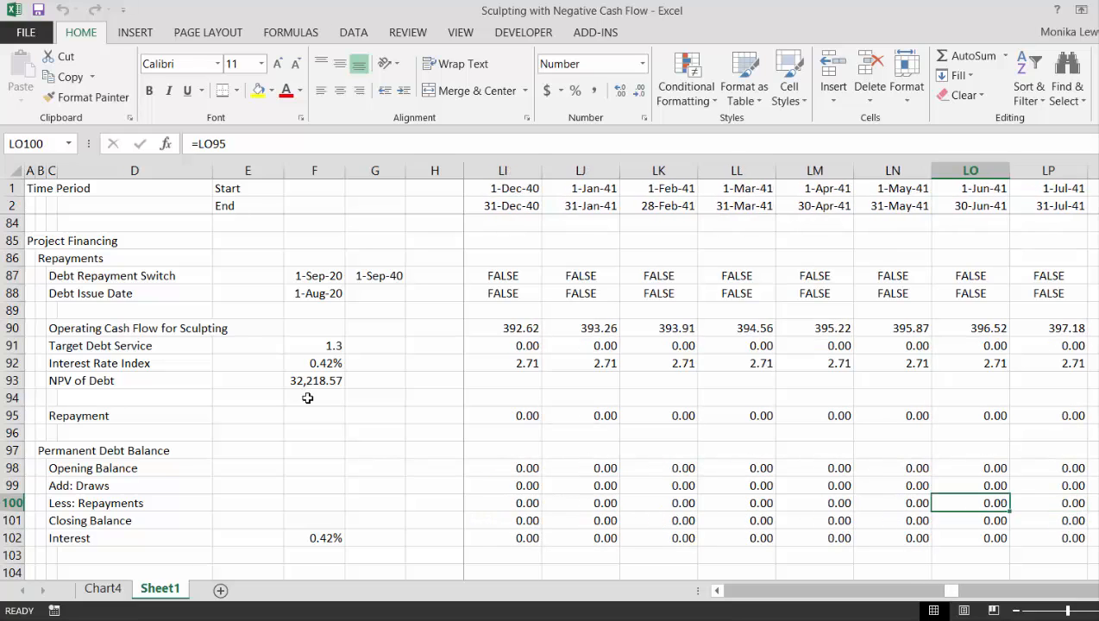
key("Left")
key("Left")
key("Left")
key("Left")
key("Left")
key("Left")
key("Left")
key("Left")
key("Left")
key("Left")
key("Left")
key("Left")
key("Left")
key("Left")
key("Right")
key("Right")
key("Right")
key("Right")
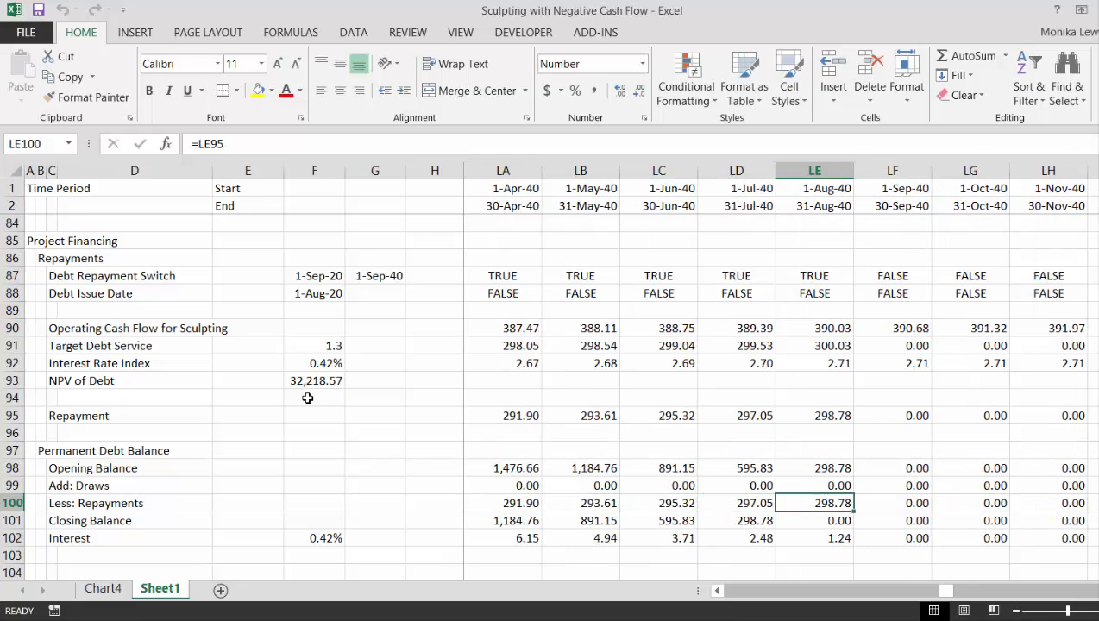
key("Down")
key("Down")
key("Up")
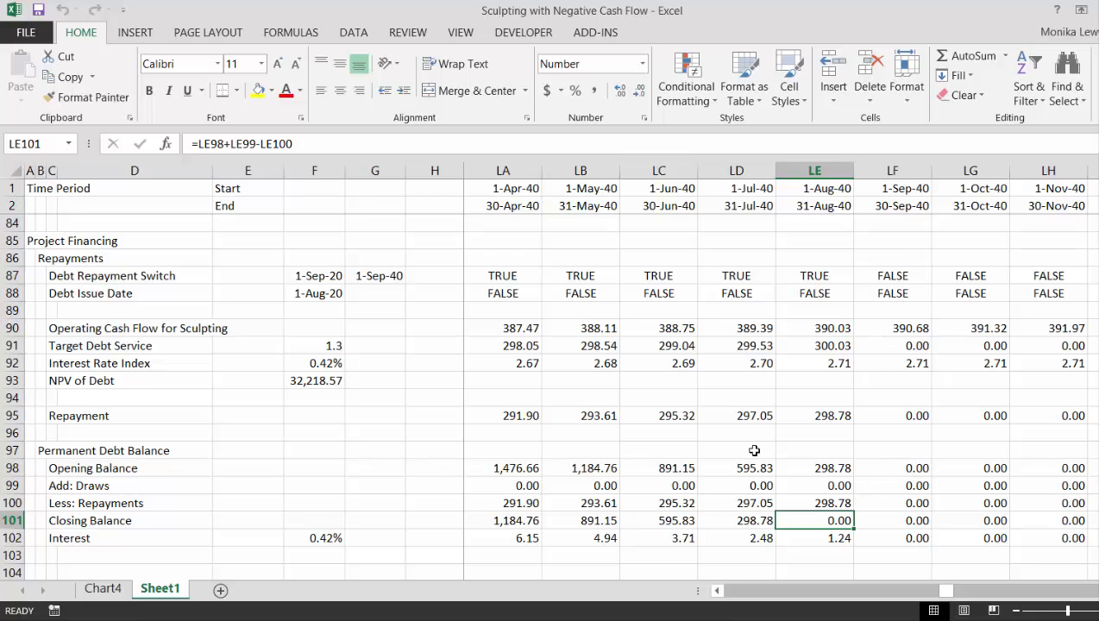
Add the row label Test in C104 below the Permanent Debt Balance section
key("ctrl+Left")
key("Left")
key("Left")
key("Left")
key("Left")
key("Left")
key("Left")
key("Left")
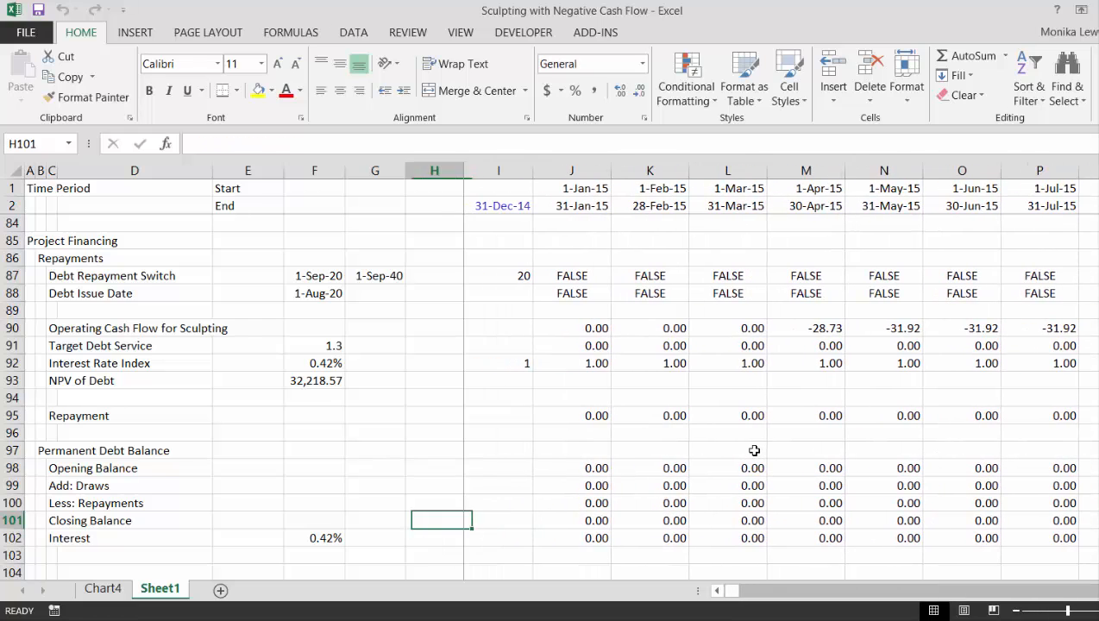
key("Down")
key("Down")
key("Down")
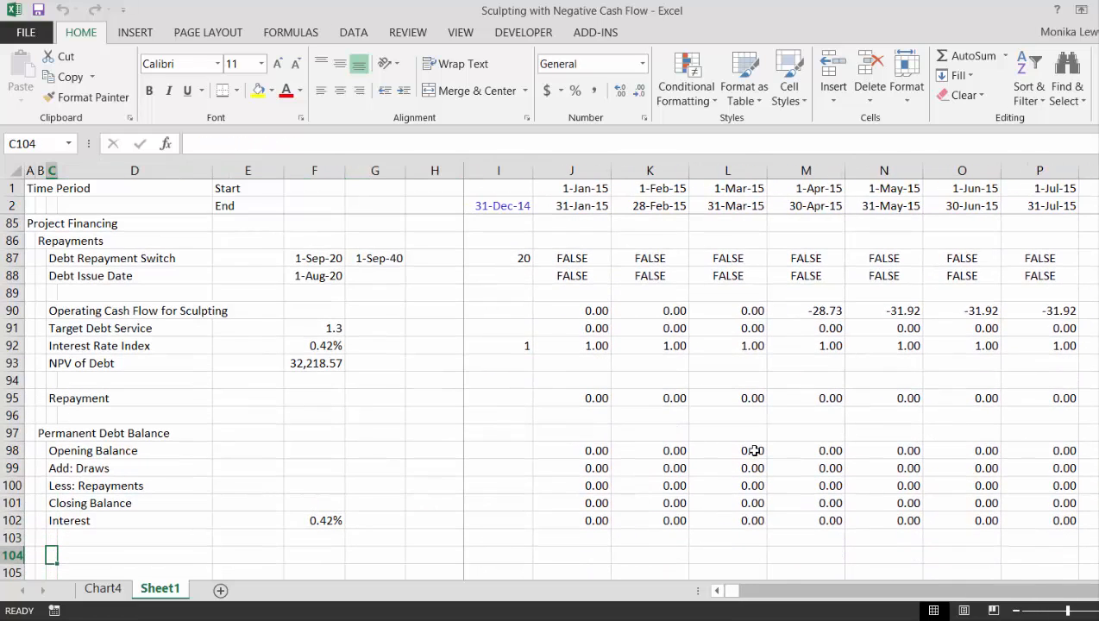
type("Test")
key("Return")
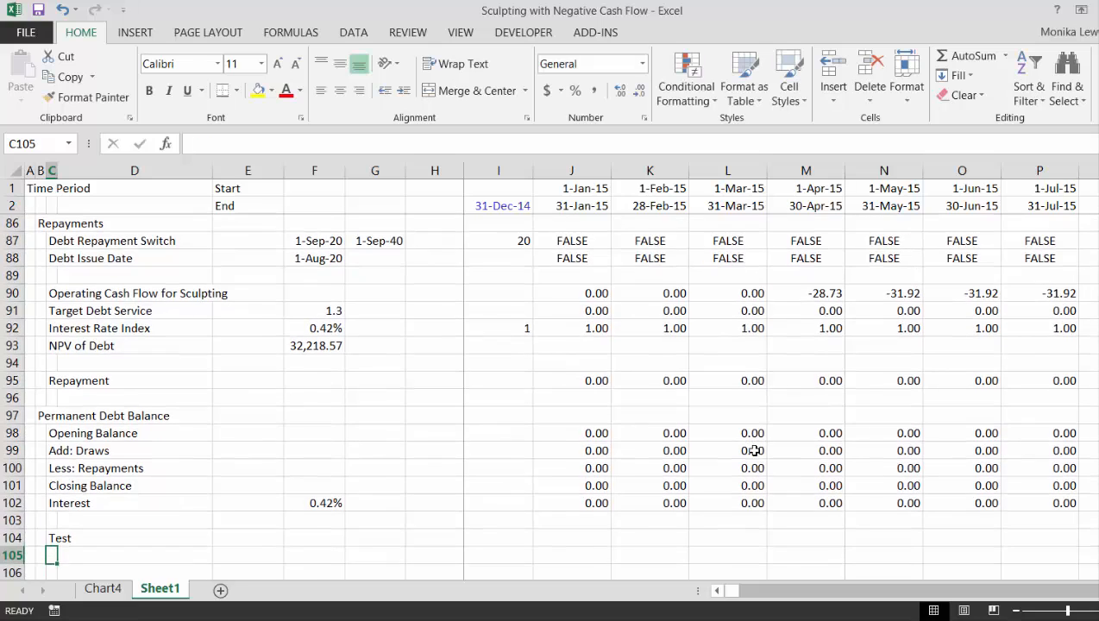
Start a SUMPRODUCT formula in F104 with the whole Debt Repayment Switch row 87:87 and FALSE as its first two arguments
key("Up")
key("Right")
key("Right")
key("Right")
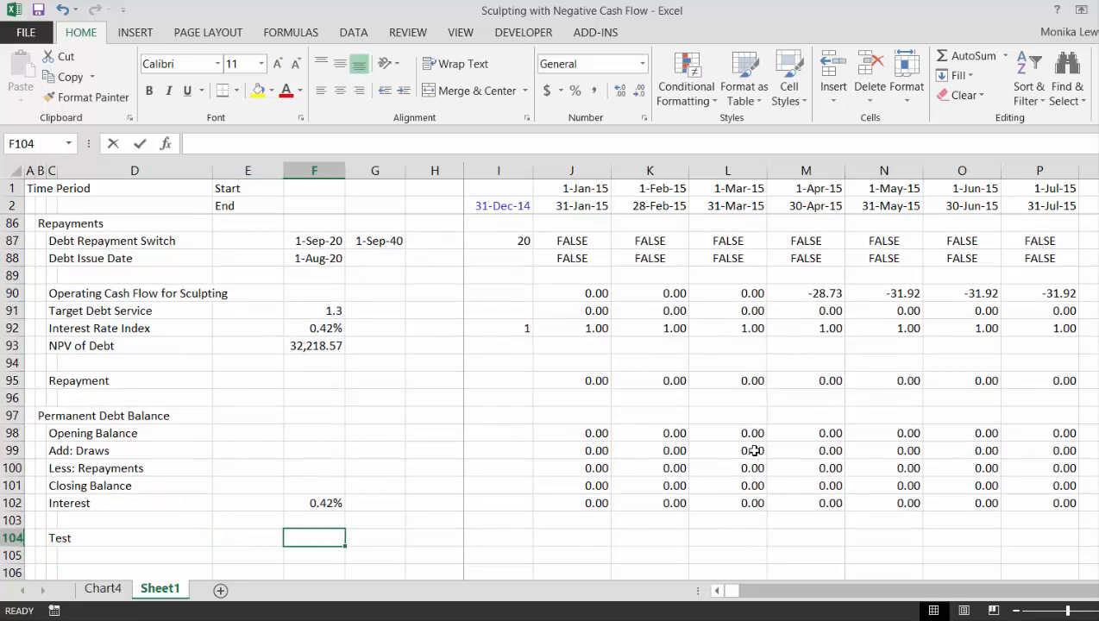
type("=sum")
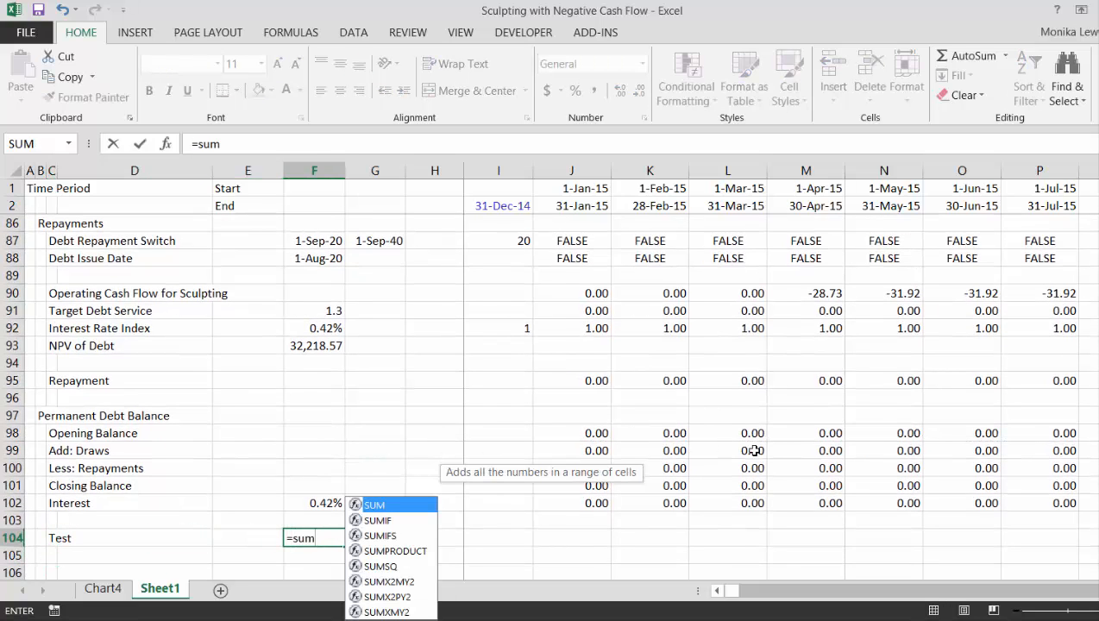
type("p")
key("Tab")
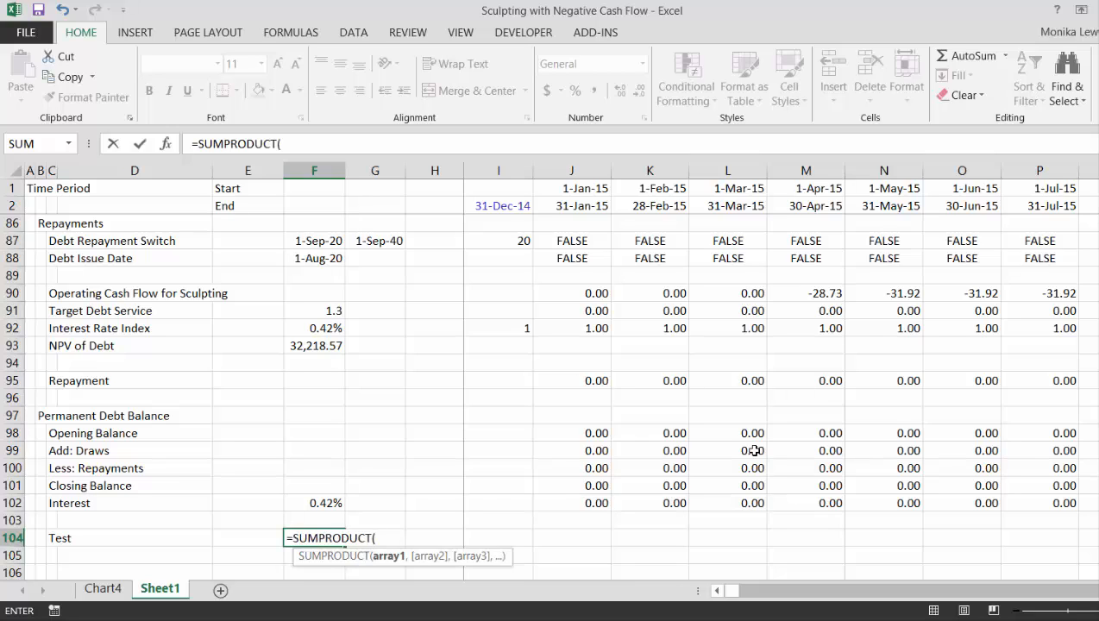
key("Up")
key("Up")
key("Up")
key("Up")
key("Up")
key("Up")
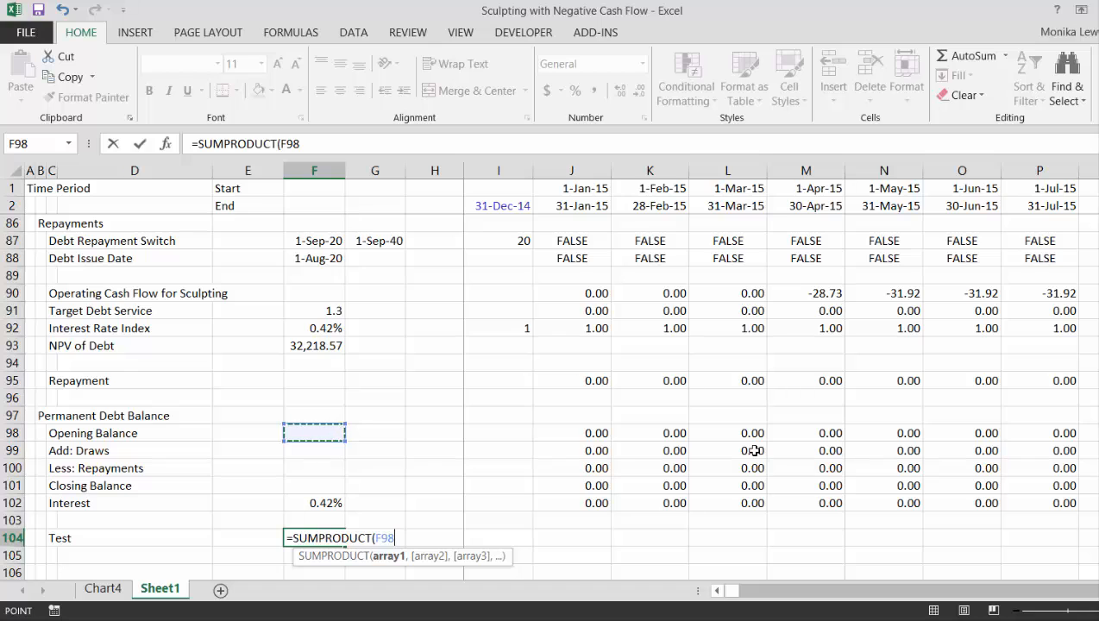
key("Up")
key("Up")
key("Up")
key("Up")
key("Up")
key("Up")
key("Up")
key("Up")
key("Up")
key("Up")
key("Up")
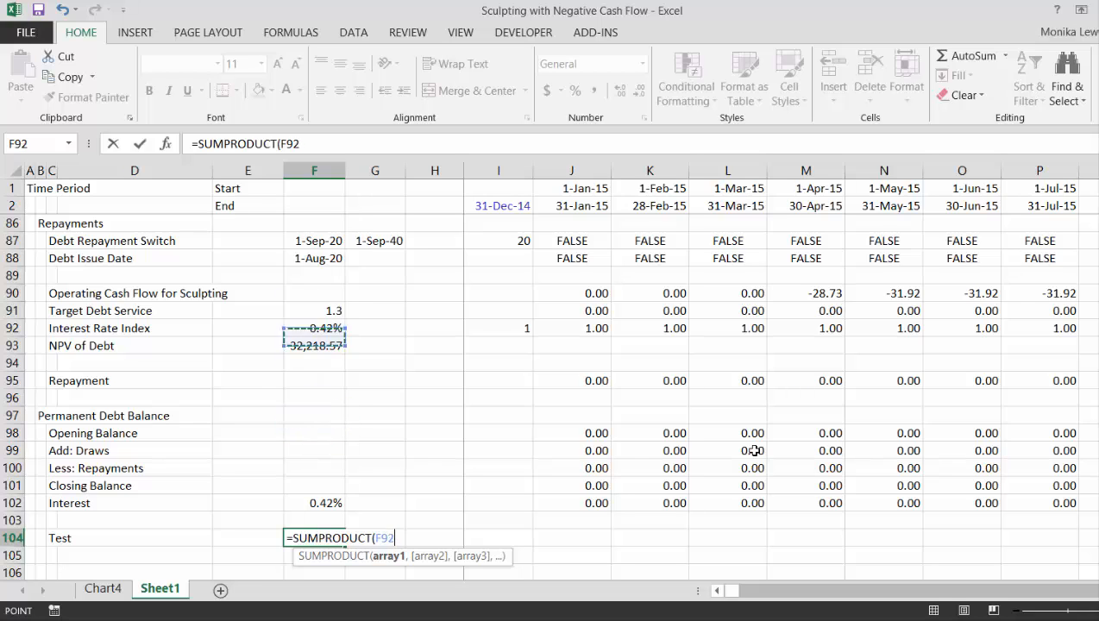
key("shift+space")
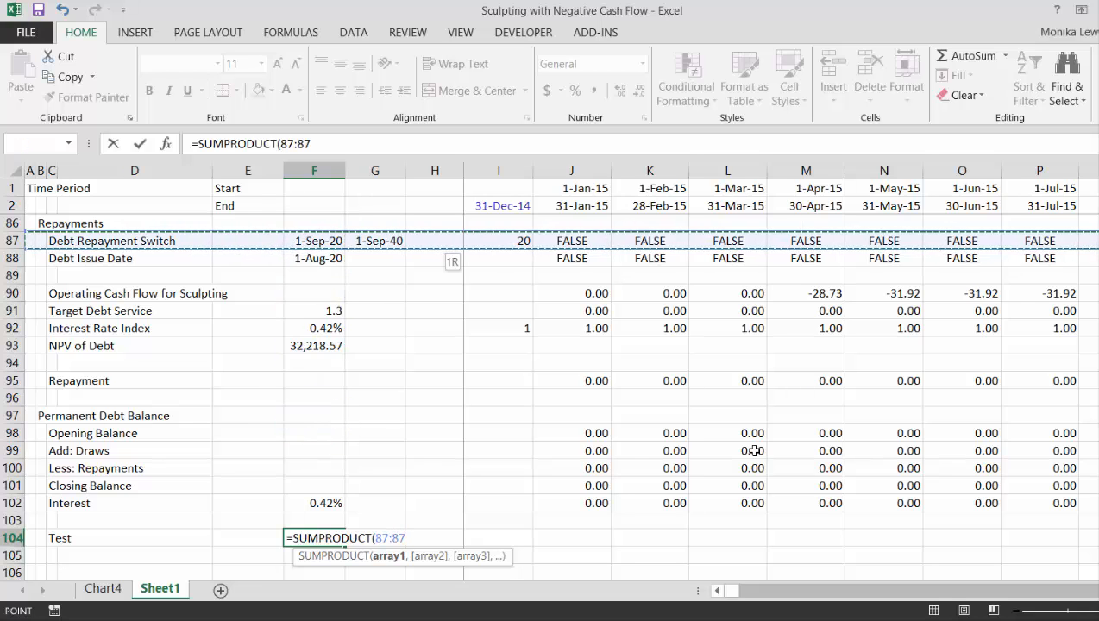
type(",false")
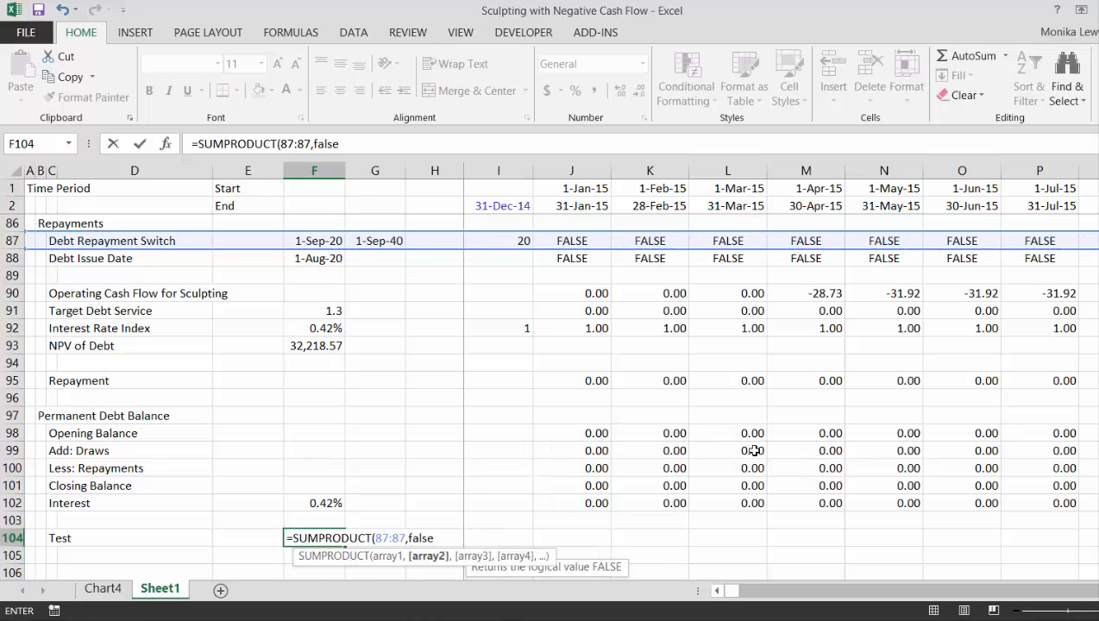
type(",")
Complete the Test formula in F104 with the whole Opening Balance row 98:98 as its third argument
key("Up")
key("Up")
key("Up")
key("Up")
key("Up")
key("Up")
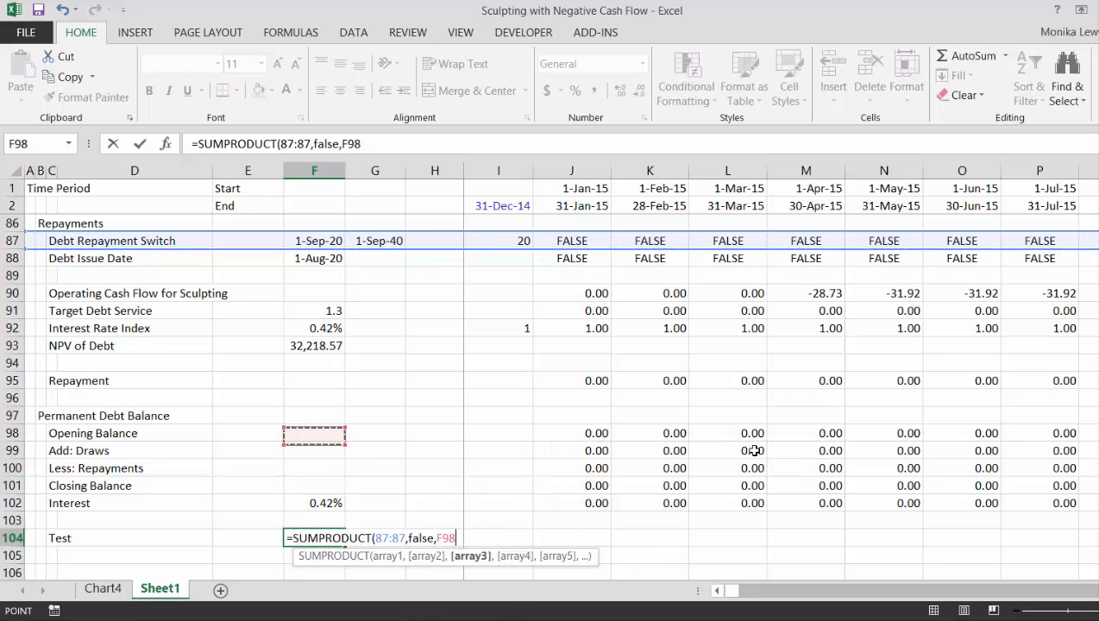
key("shift+space")
key("Up")
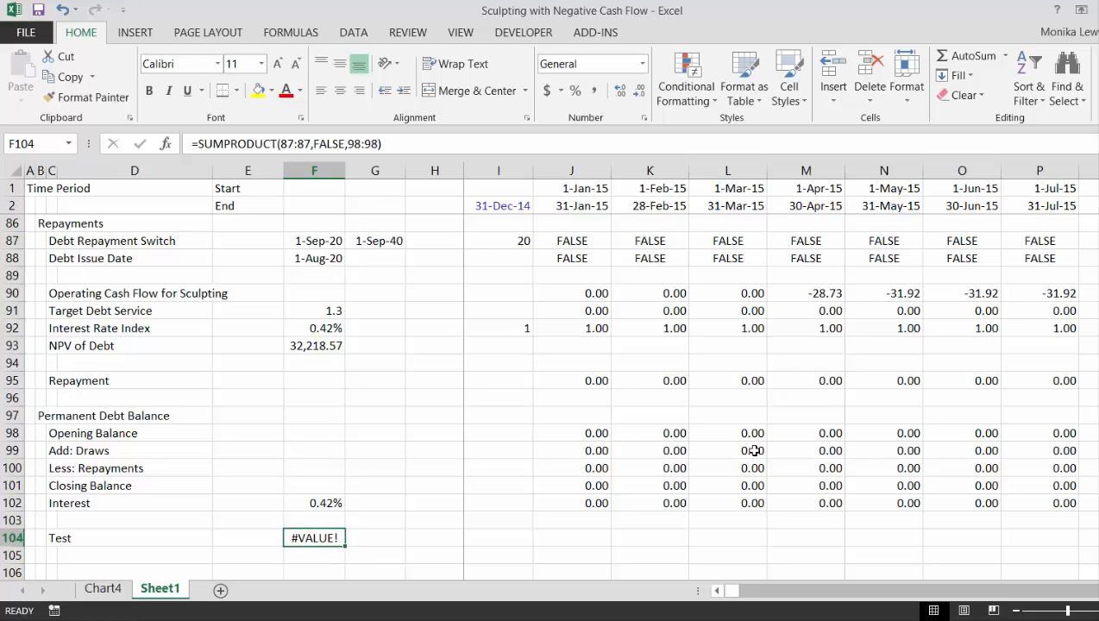
Change the F104 formula to =SUMIF(87:87,FALSE,98:98) and format the cell as a number with two decimals
key("F2")
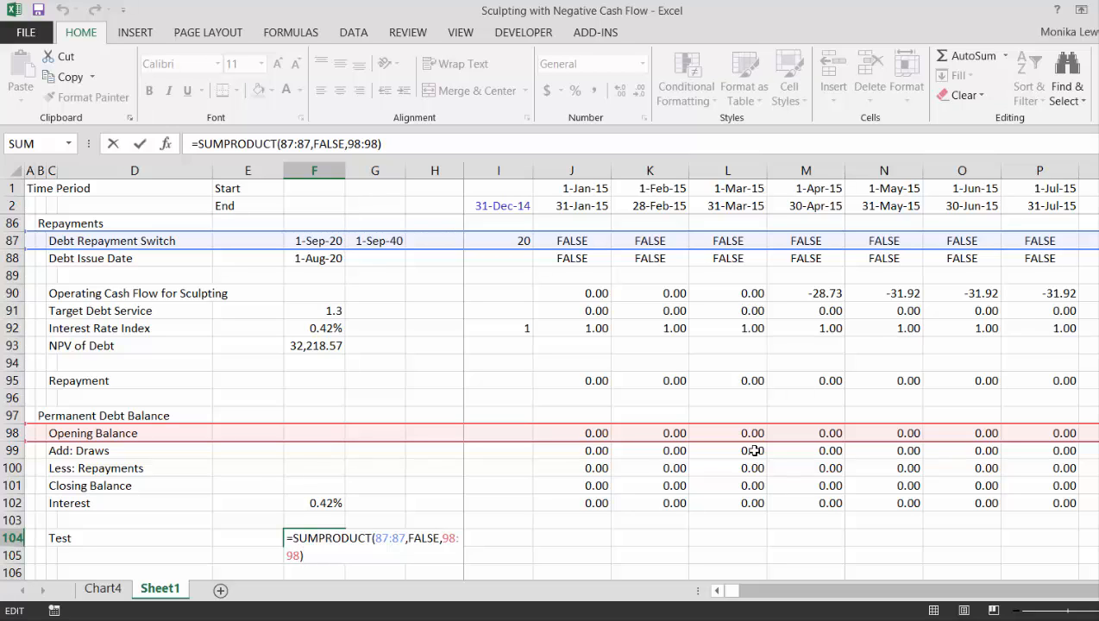
key("Left")
key("Left")
key("Left")
key("Left")
key("Left")
key("Left")
key("Left")
key("Left")
key("Left")
key("Left")
key("Left")
key("Left")
key("Left")
key("Left")
key("Left")
key("Left")
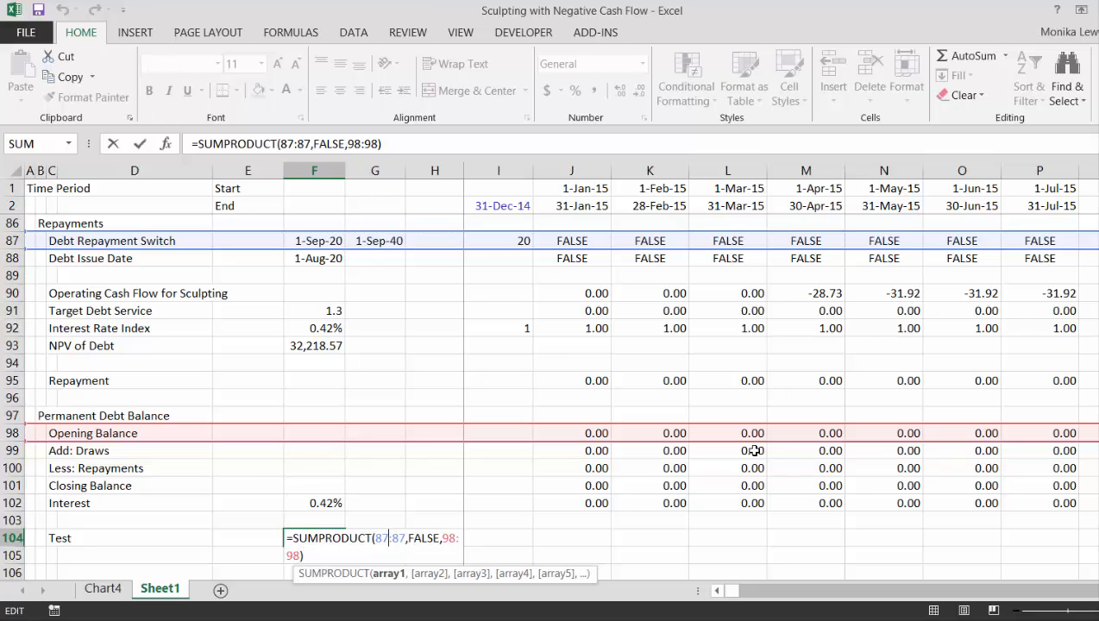
key("End")
key("Left")
key("Left")
key("Left")
key("Left")
key("Left")
key("Left")
key("Left")
key("Left")
key("Left")
key("Left")
key("Left")
key("Left")
key("Left")
key("Left")
key("Left")
key("Left")
key("Left")
key("Left")
key("Left")
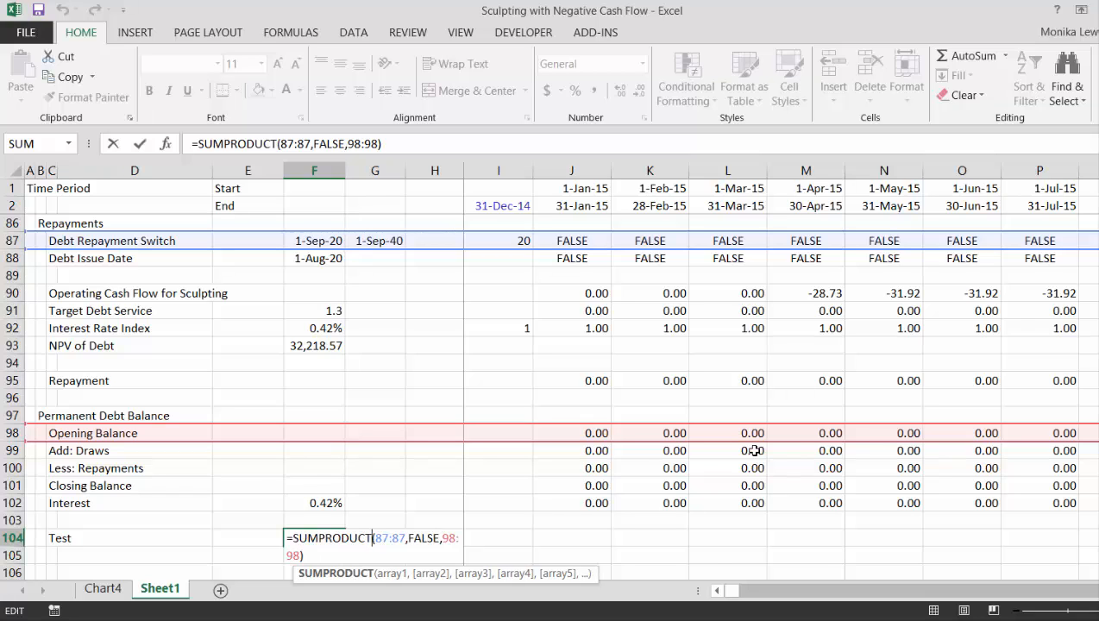
key("BackSpace")
key("BackSpace")
key("BackSpace")
key("BackSpace")
key("BackSpace")
key("BackSpace")
key("BackSpace")
key("BackSpace")
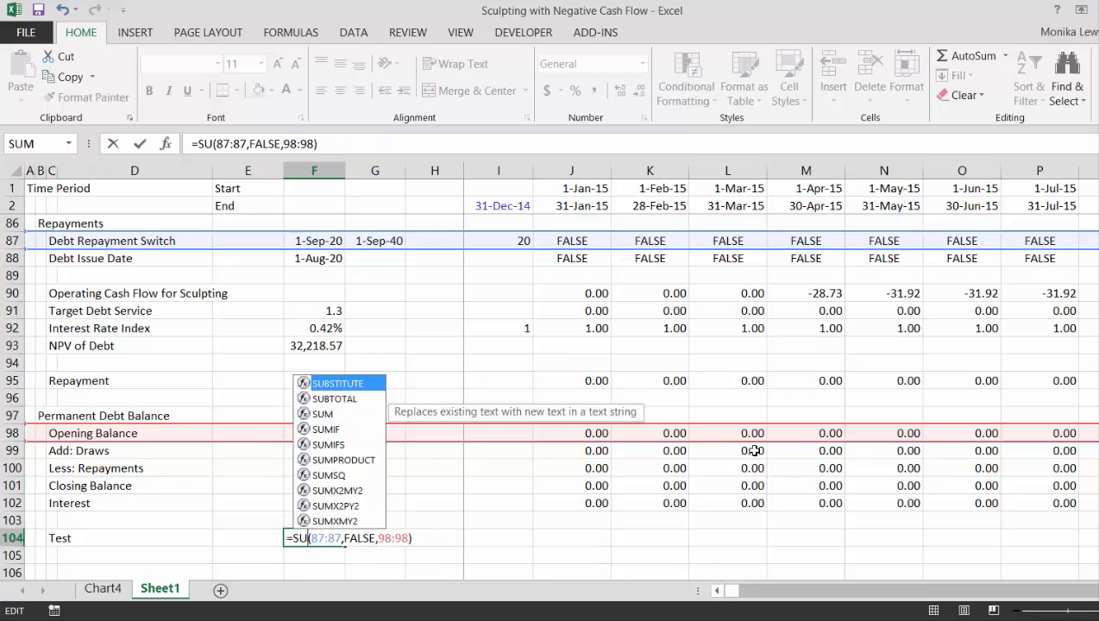
type("umif")
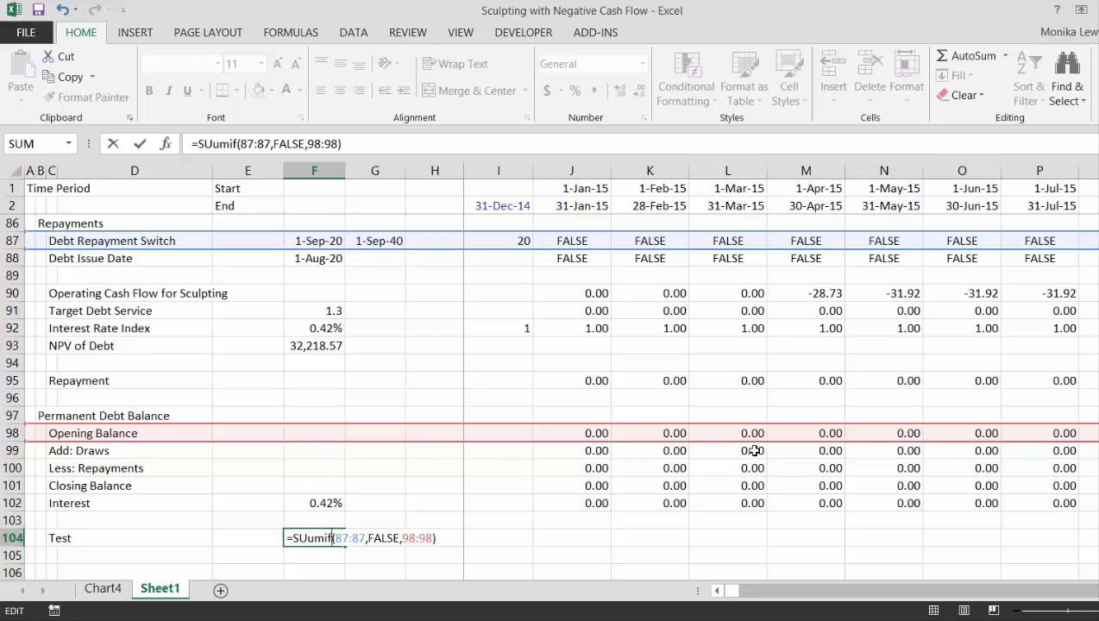
key("Return")
key("Up")
key("F2")
key("Left")
key("Left")
key("Left")
key("Left")
key("Left")
key("Left")
key("Left")
key("Left")
key("Left")
key("Left")
key("Left")
key("Left")
key("Left")
key("Left")
key("Left")
key("Left")
key("Left")
key("Left")
key("Left")
key("Left")
key("Delete")
key("Return")
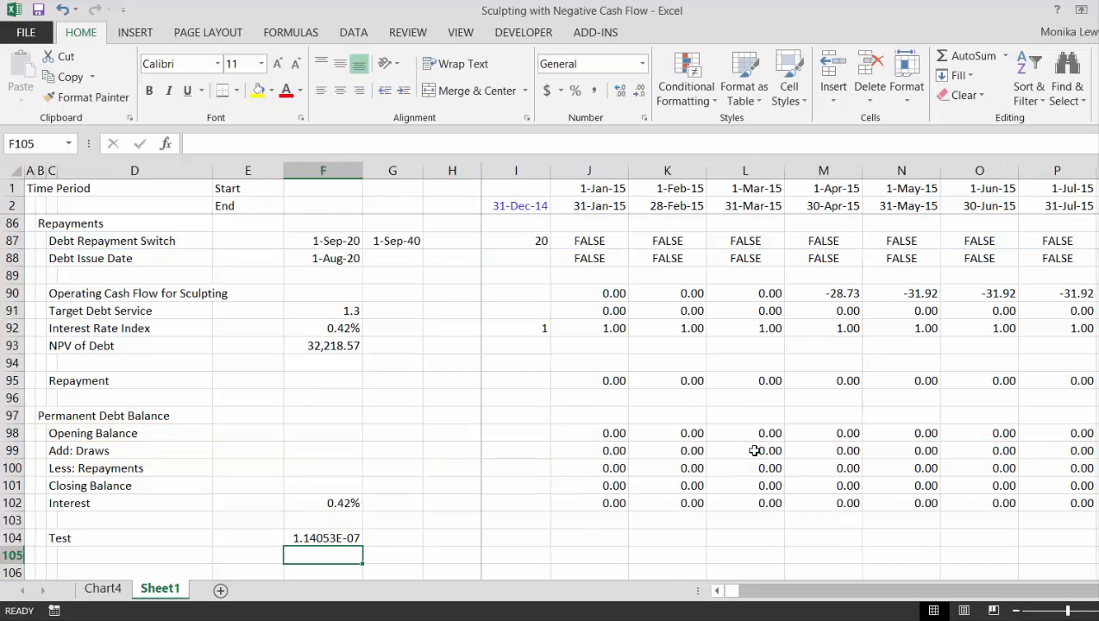
key("Up")
key("ctrl+shift+1")
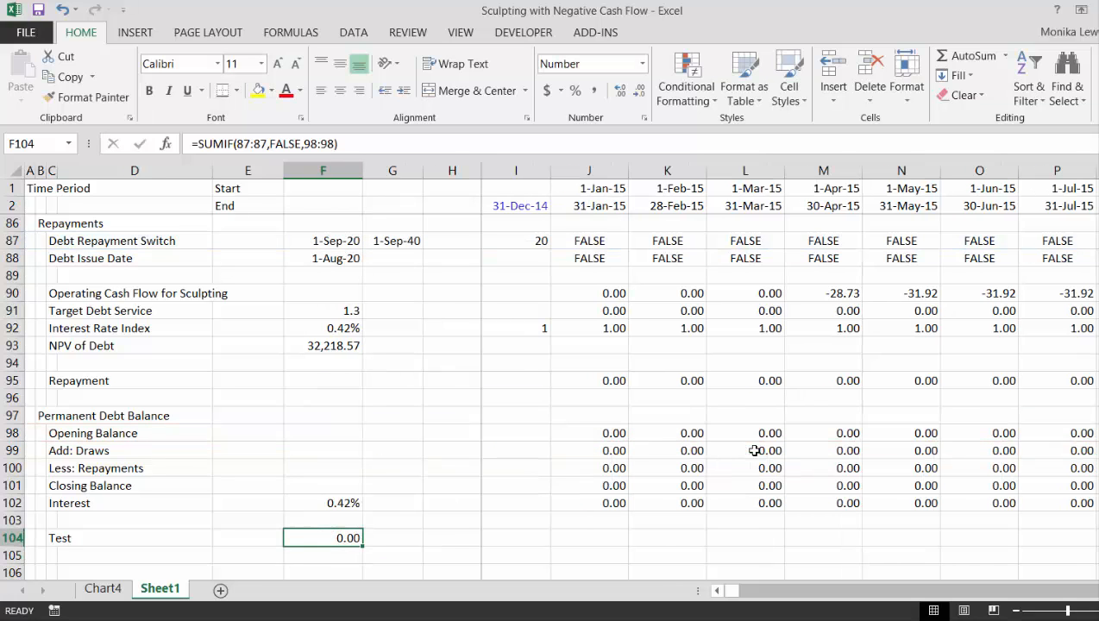
Turn the F104 test into a true/false check by rounding it to zero digits: =ROUND(SUMIF(87:87,FALSE,98:98),0)=0
key("F2")
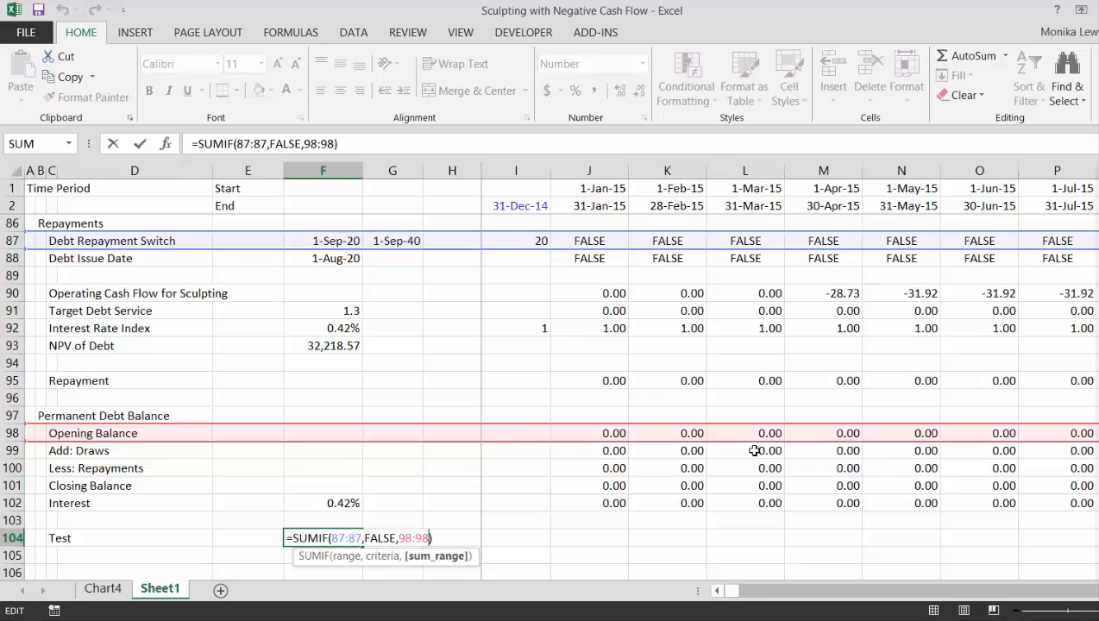
key("Home")
key("Right")
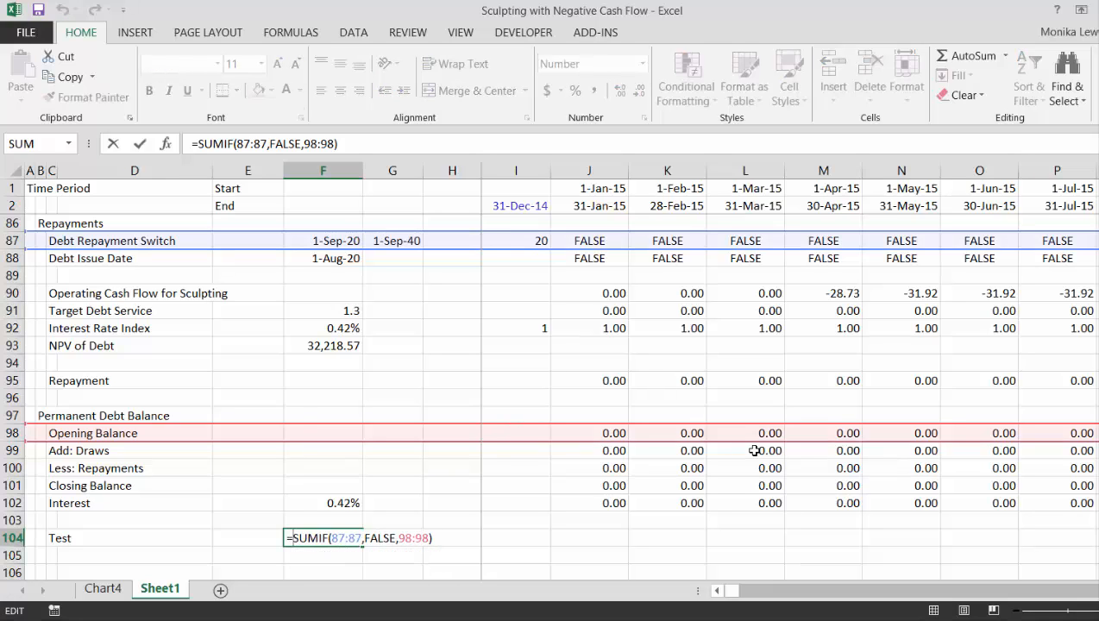
type("round(")
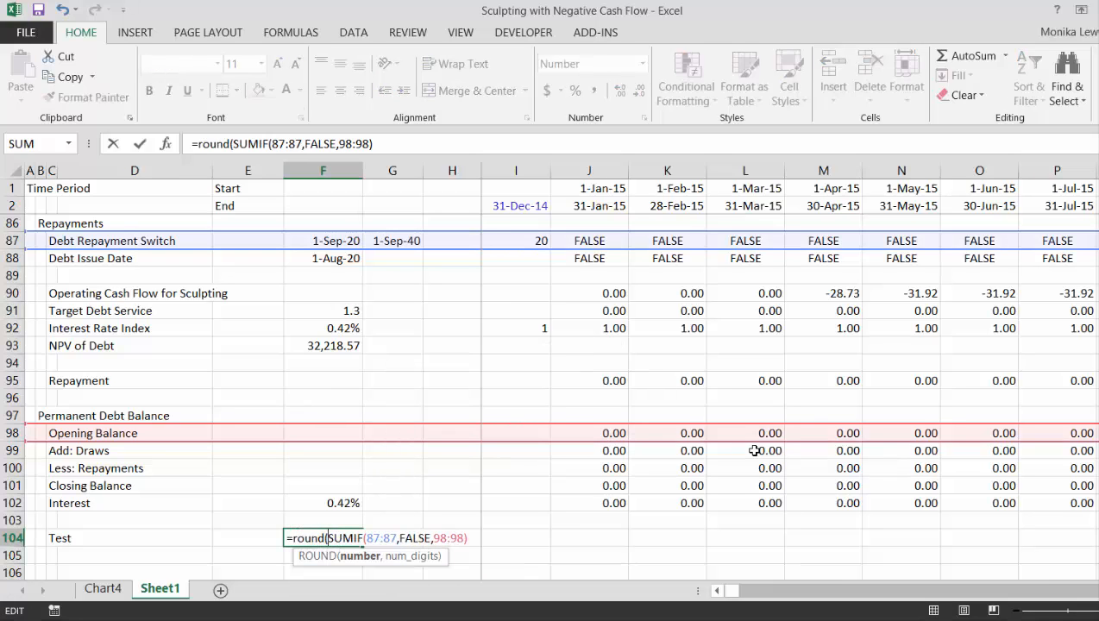
key("Right")
key("Right")
key("Right")
key("Right")
key("Right")
key("Right")
key("Right")
key("Right")
key("Right")
key("Right")
key("Right")
key("Right")
key("Right")
key("Right")
key("Right")
key("Right")
key("Right")
key("Right")
key("Right")
key("Right")
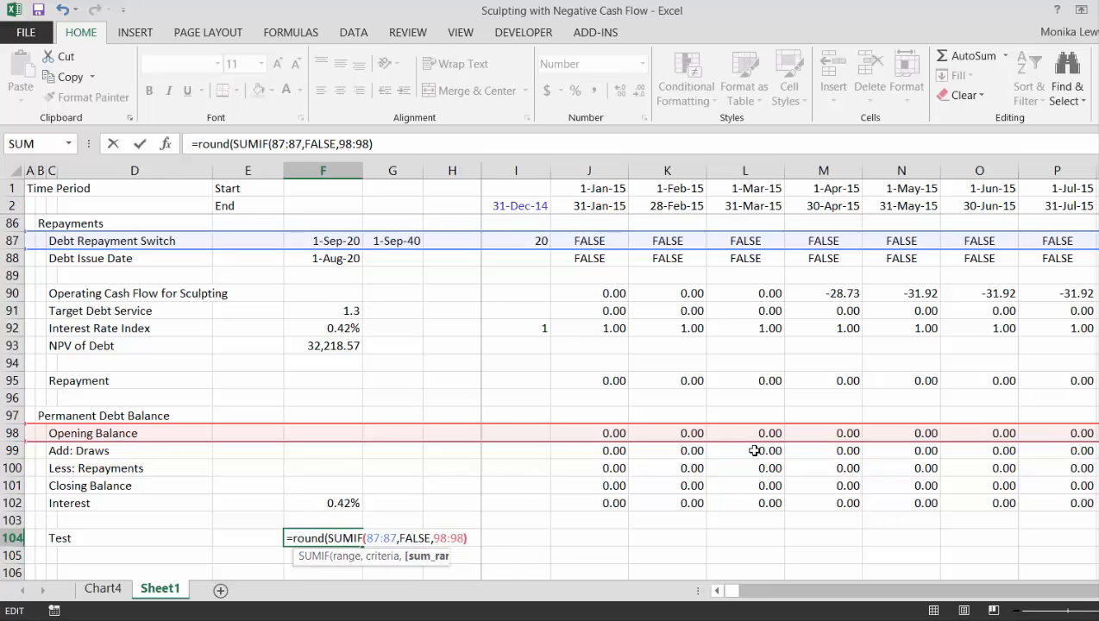
type(",0)=0")
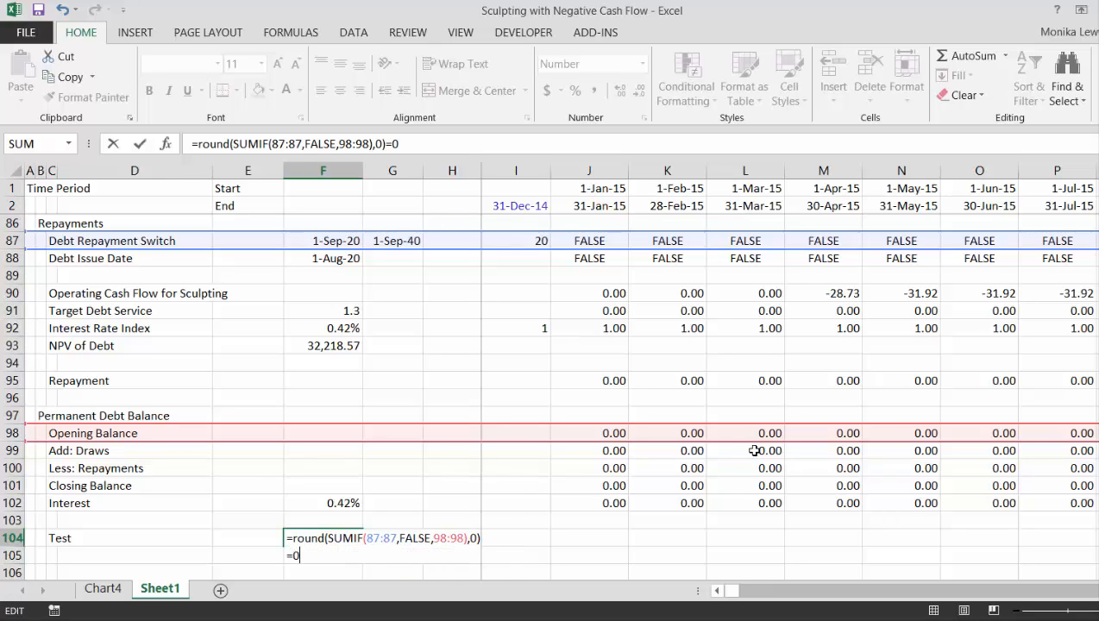
key("Return")
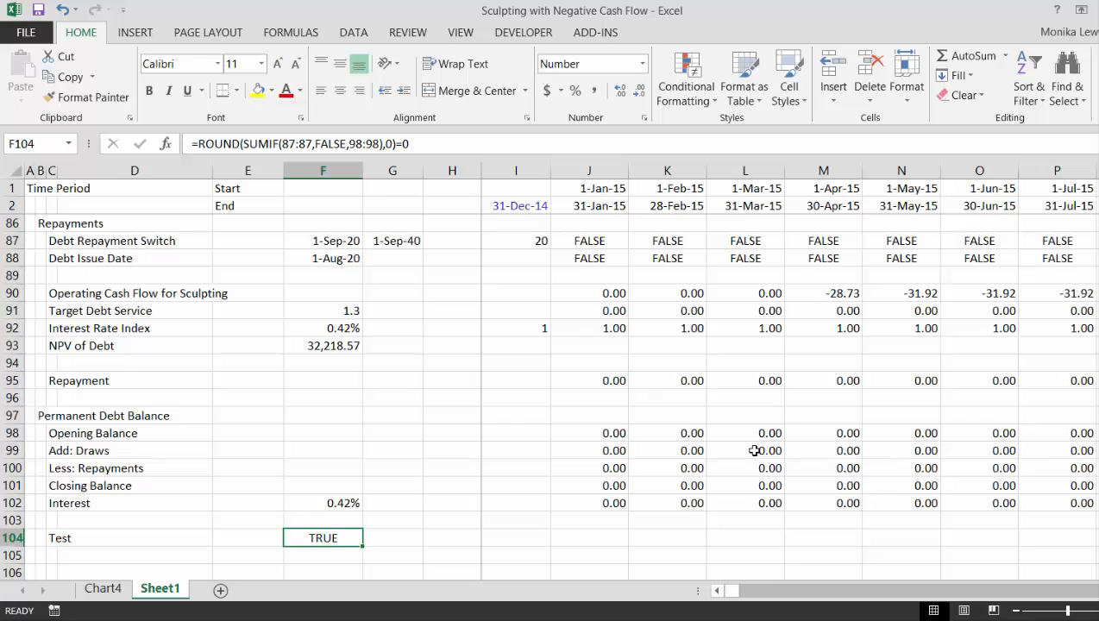
Examine the Permanent Debt Balance rows from the August 2020 debt issue through the January 2022 repayment in CP100
key("Up")
key("Up")
key("Up")
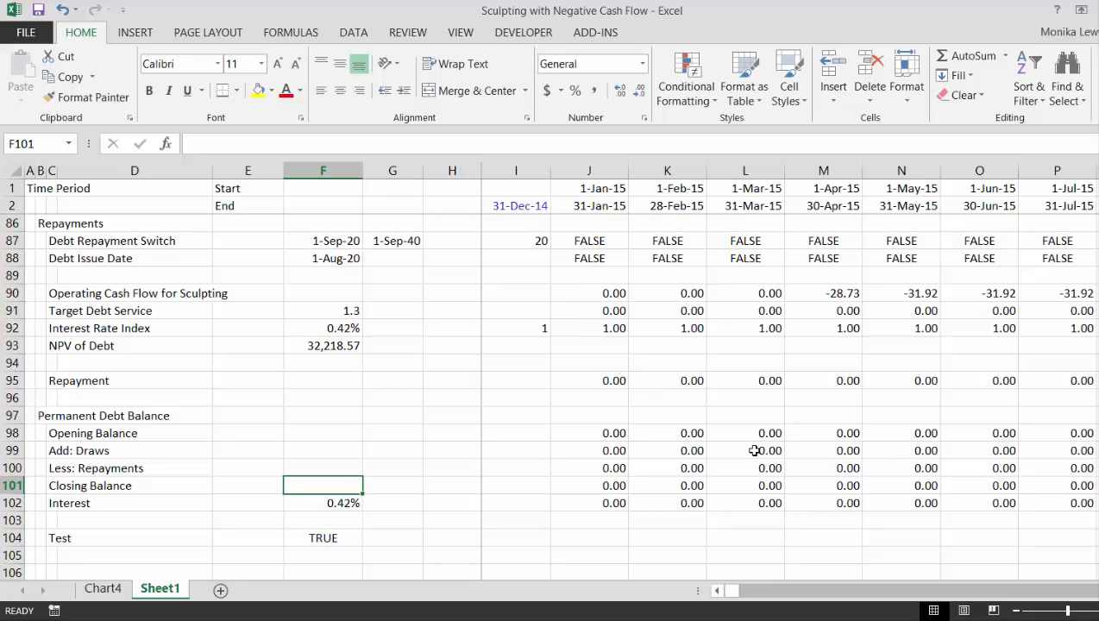
key("Up")
key("Up")
key("Up")
key("Up")
key("Up")
key("Up")
key("Up")
key("Up")
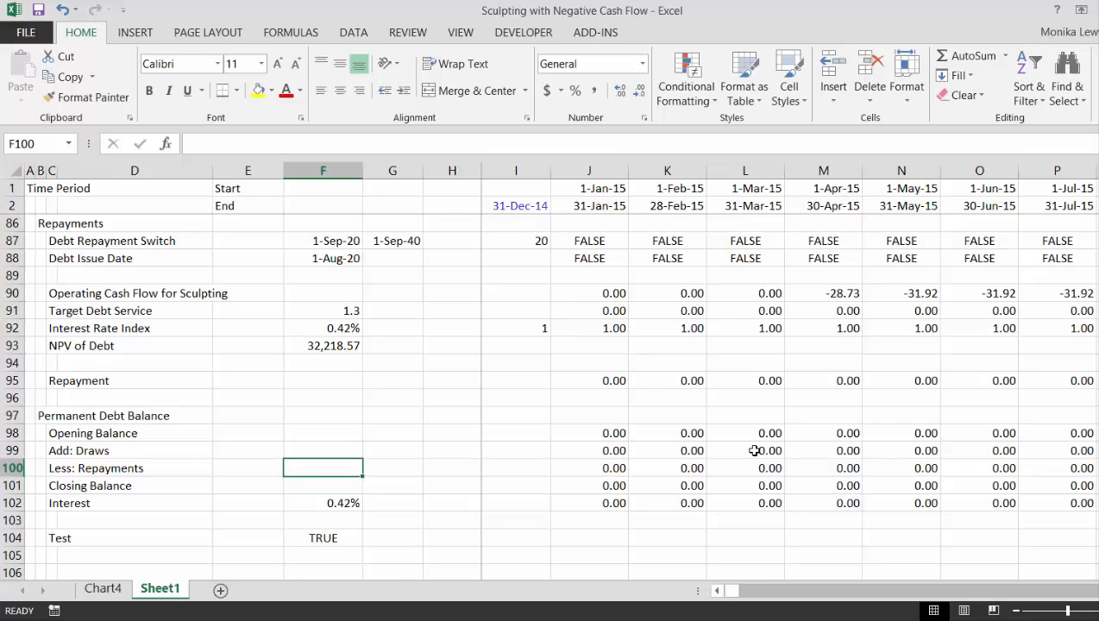
key("Right")
key("Right")
key("Left")
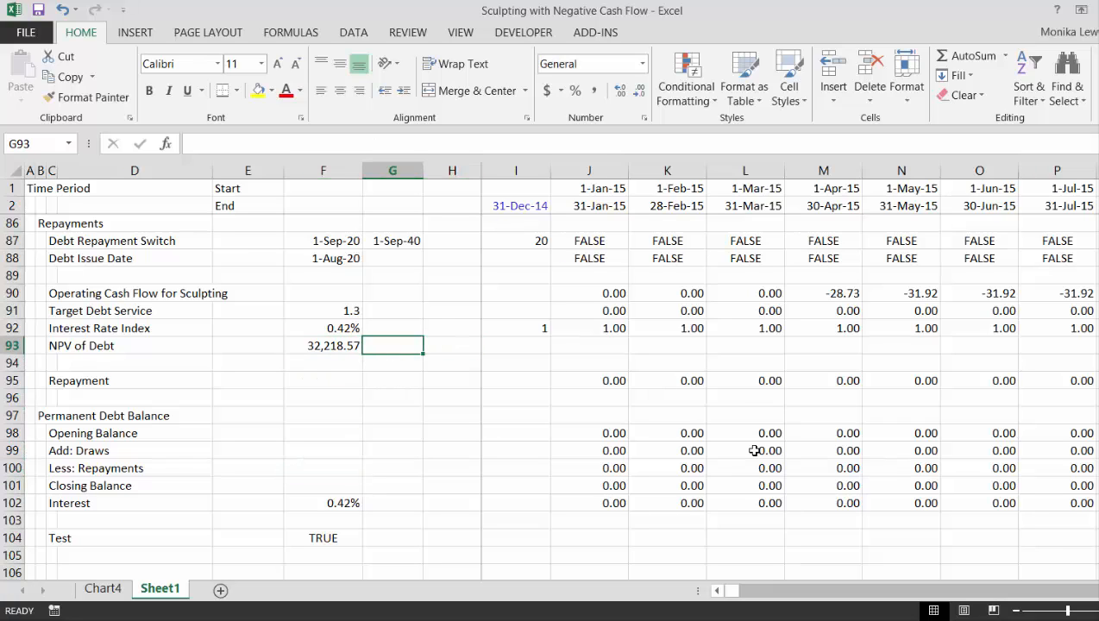
key("Right")
key("Right")
key("Right")
key("Right")
key("Right")
key("Right")
key("Right")
key("Right")
key("Right")
key("Right")
key("Right")
key("Right")
key("Right")
key("Right")
key("Right")
key("Right")
key("Right")
key("Right")
key("Right")
key("Right")
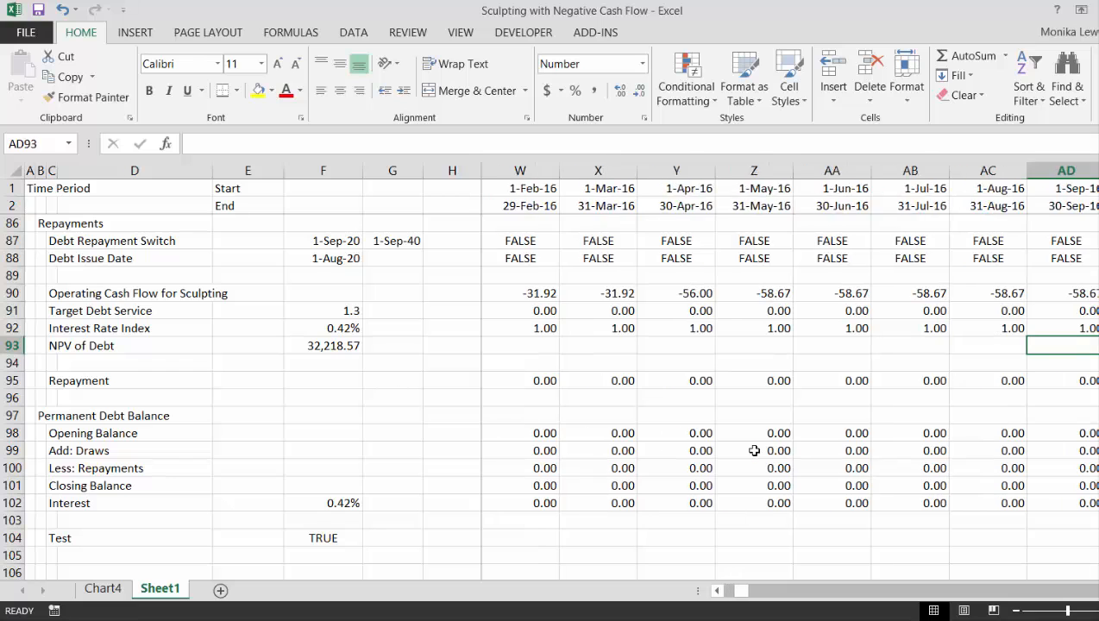
key("Right")
key("Right")
key("Right")
key("Right")
key("Right")
key("Right")
key("Right")
key("Right")
key("Right")
key("Right")
key("Right")
key("Right")
key("Right")
key("Right")
key("Right")
key("Right")
key("Right")
key("Right")
key("Right")
key("Right")
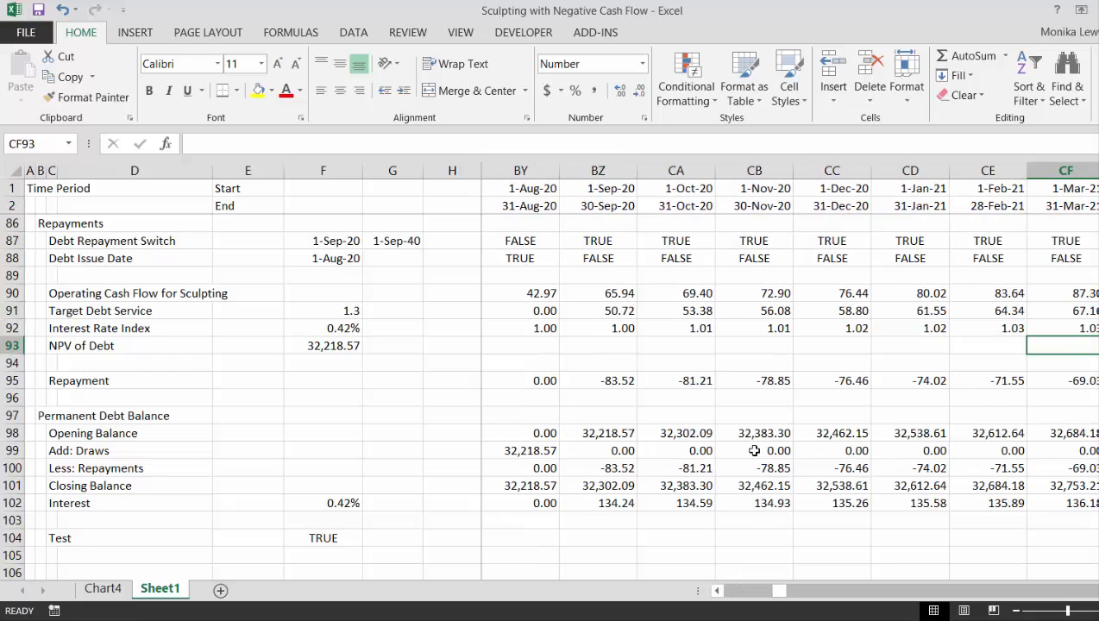
key("Left")
key("Down")
key("Down")
key("Down")
key("Down")
key("Down")
key("Down")
key("Down")
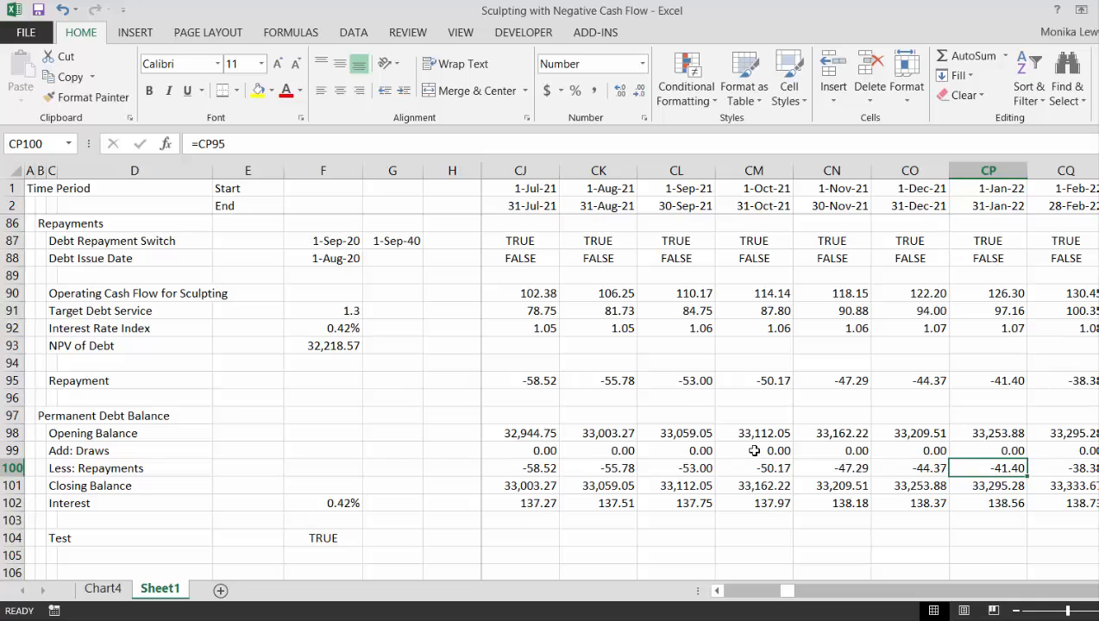
Review January 2022 in the Repayments section, checking Operating Cash Flow for Sculpting in CP90 and Target Debt Service in CP91
key("Up")
key("Up")
key("Up")
key("Up")
key("Up")
key("Up")
key("Up")
key("Up")
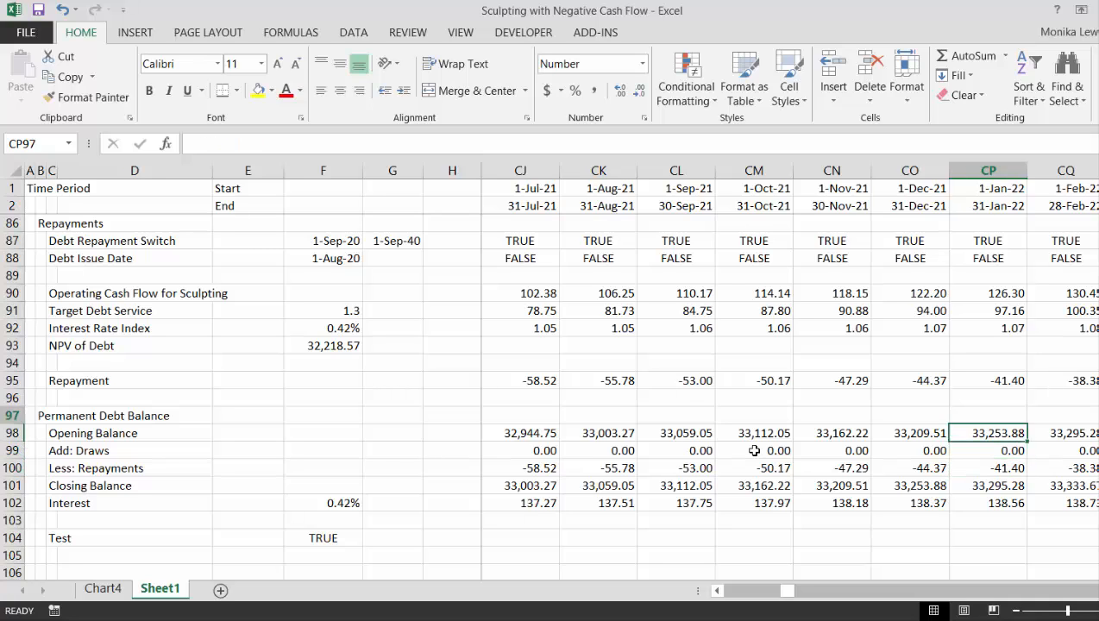
key("Down")
key("Up")
key("Up")
key("Up")
key("Up")
key("Up")
key("Up")
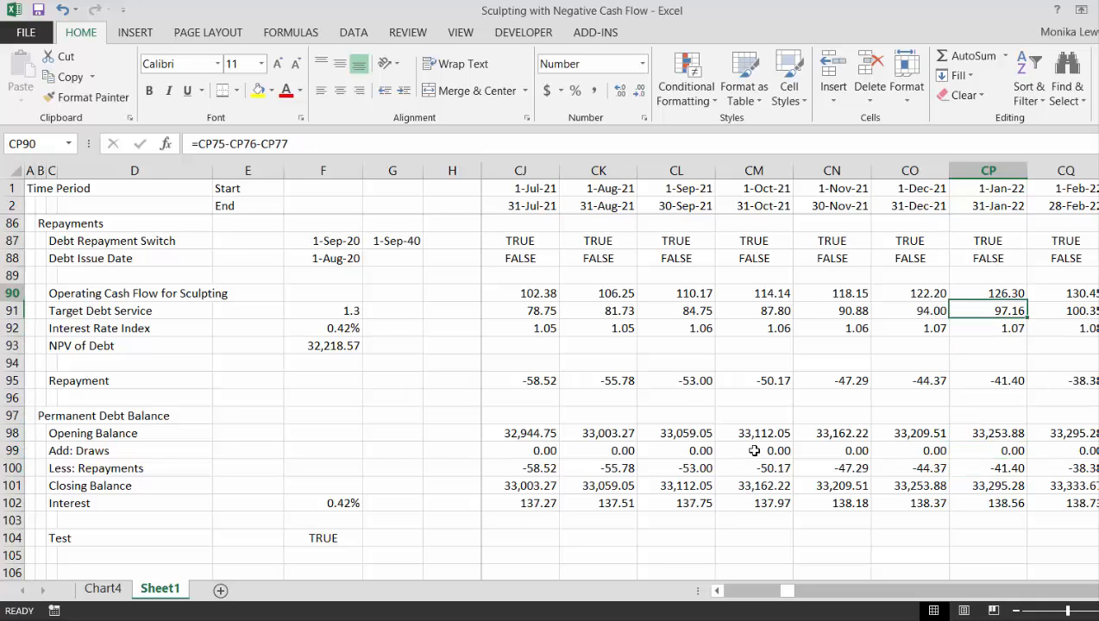
key("Up")
key("Up")
key("Up")
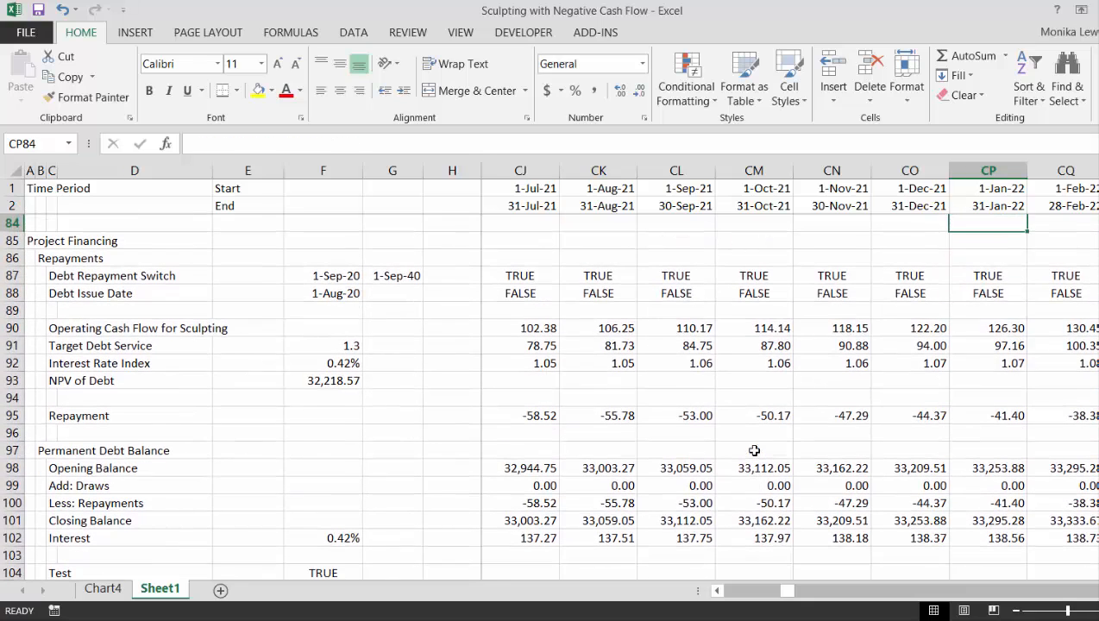
key("Down")
key("Down")
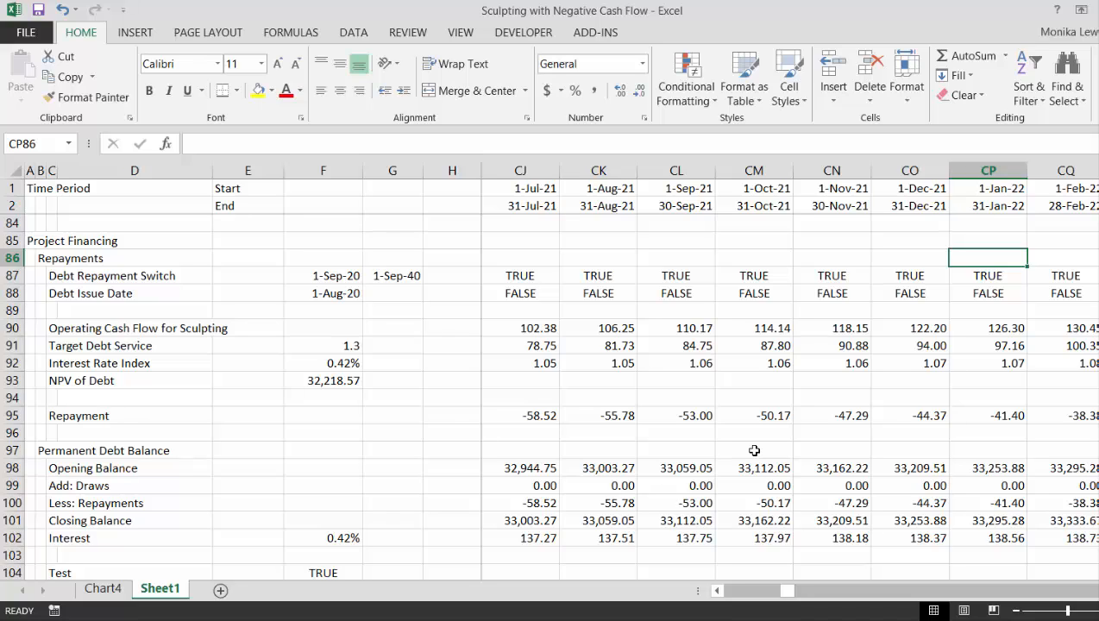
key("Down")
key("Down")
key("Down")
key("Down")
key("Down")
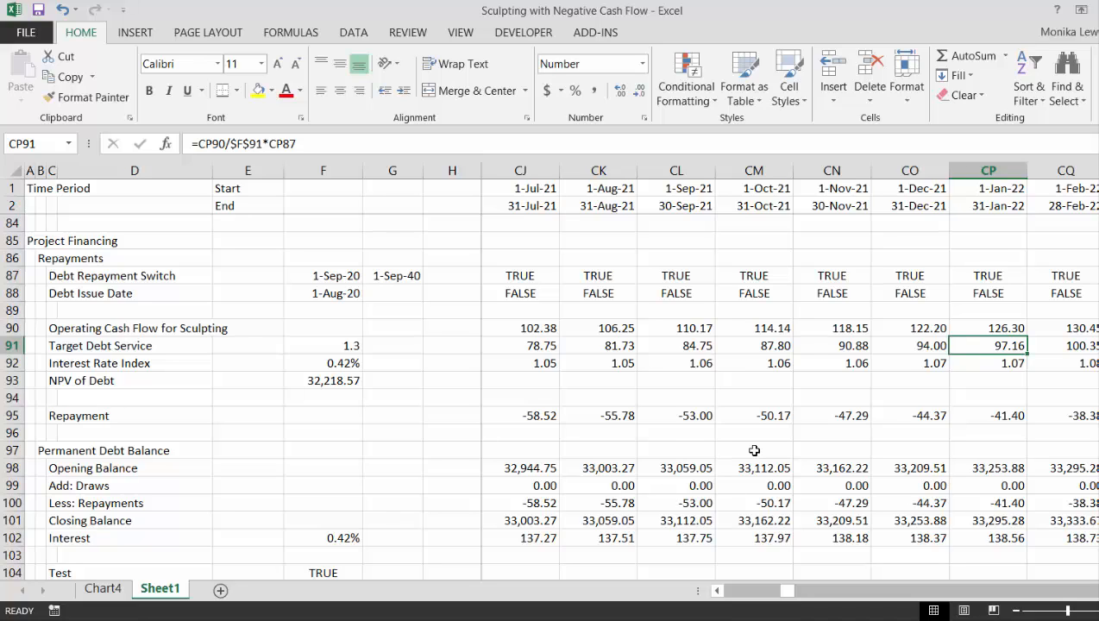
Check the November 2021 Target Debt Service in CN91 against the Closing Balance in CN101
key("Left")
key("Left")
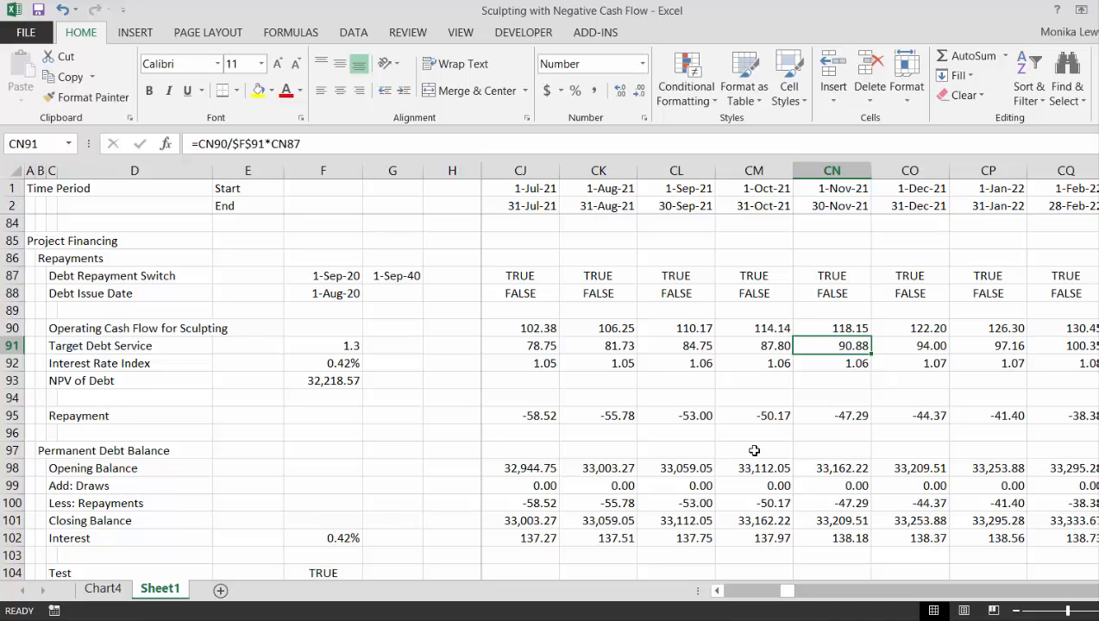
key("Down")
key("Down")
key("Down")
key("Down")
key("Down")
key("Down")
key("Down")
key("Down")
key("Down")
key("Down")
key("Down")
key("Up")
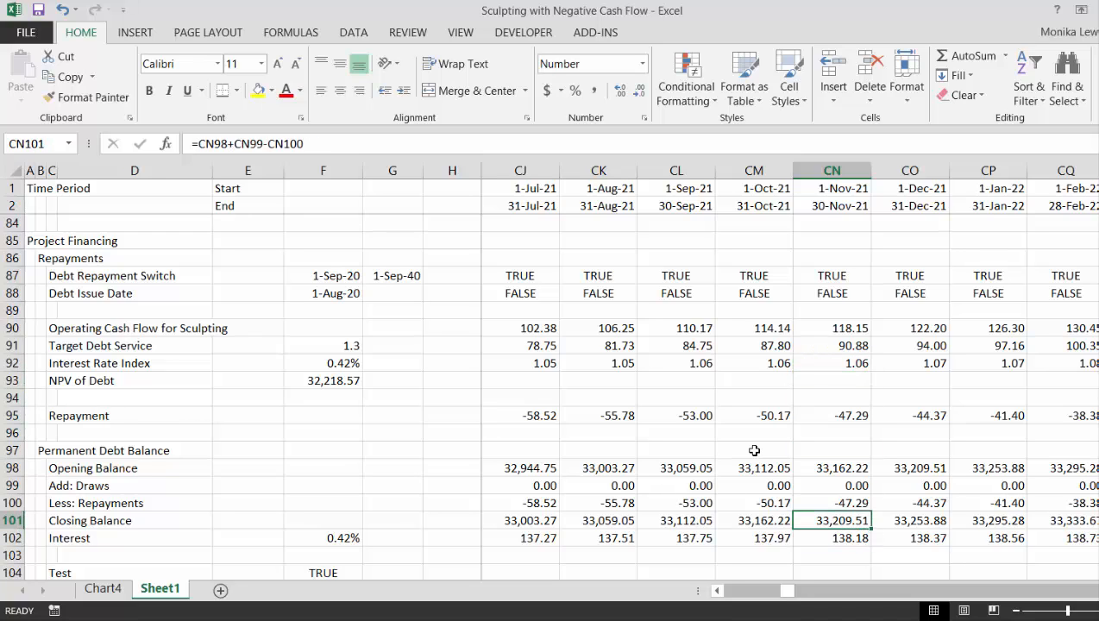
Compare the November 2021 repayment in CN100 with the Operating Cash Flow for Sculpting in CN90, Target Debt Service in CN91 and Closing Balance in CN101
key("Up")
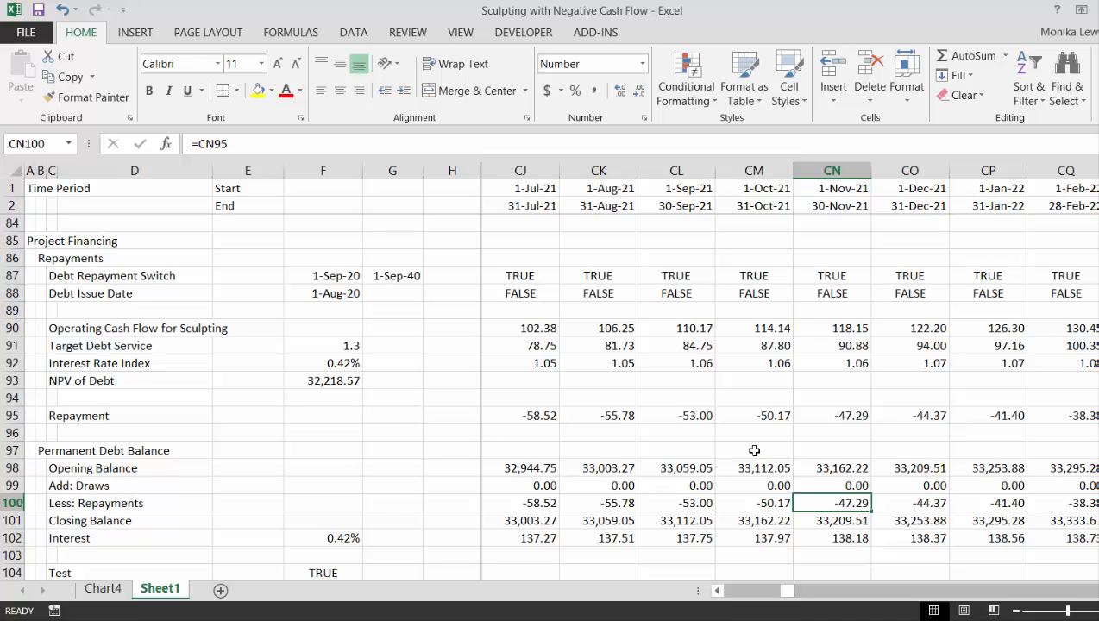
key("Up")
key("Up")
key("Up")
key("Up")
key("Up")
key("Up")
key("Up")
key("Up")
key("Up")
key("Up")
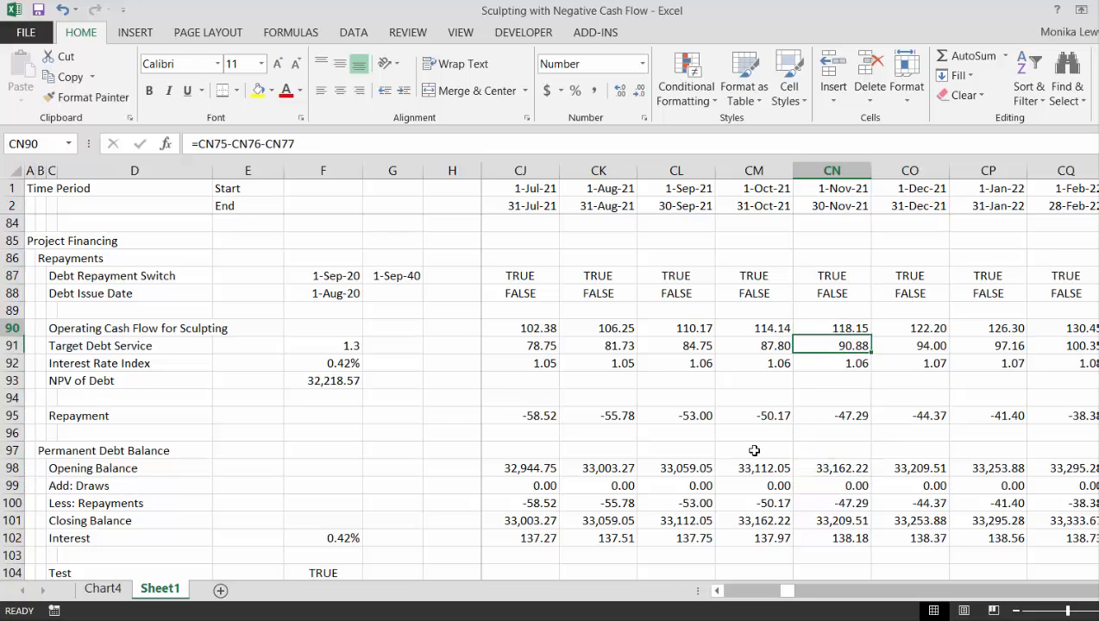
key("Down")
key("Down")
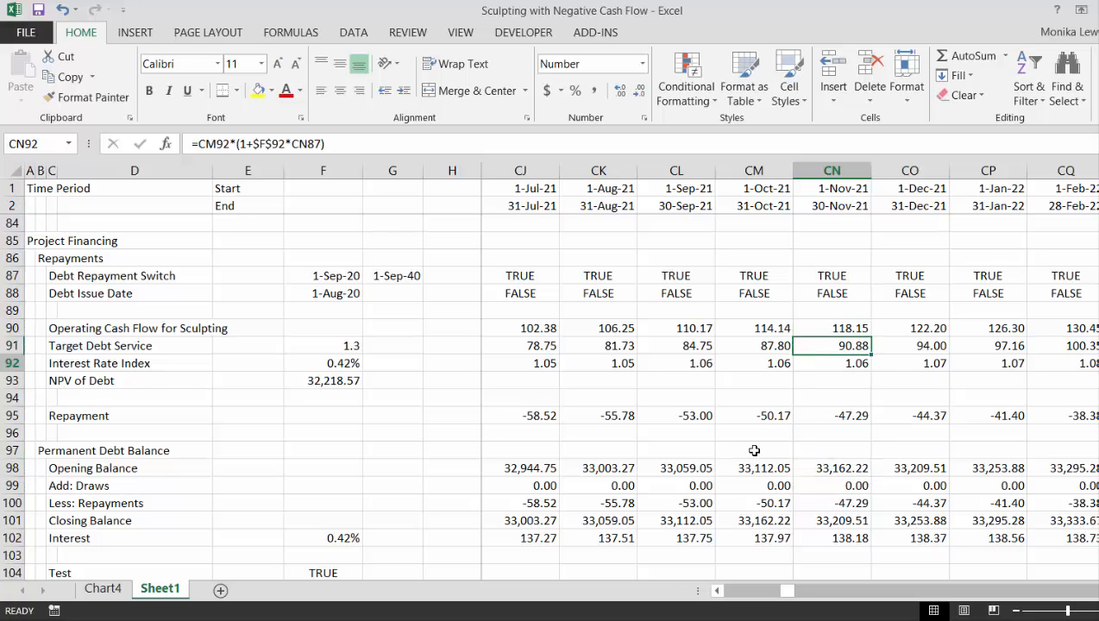
key("Down")
key("Down")
key("Down")
key("Down")
key("Down")
key("Down")
key("Down")
key("Down")
key("Down")
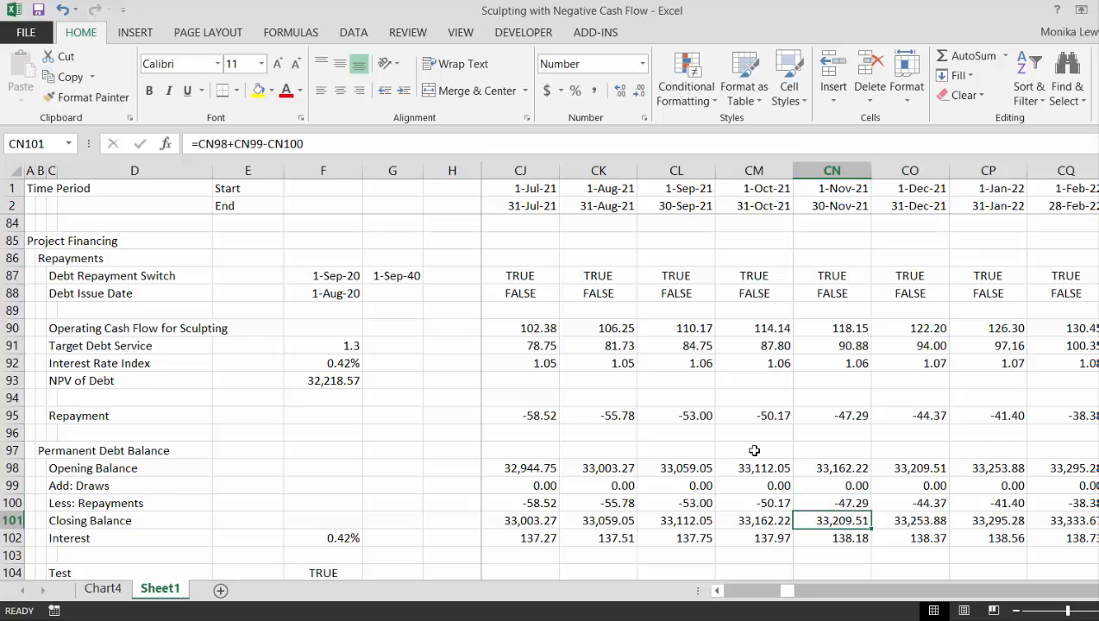
Go back along the Closing Balance row from November 2021 to June 2017 in AM101
key("Left")
key("Left")
key("Left")
key("Left")
key("Left")
key("Left")
key("Left")
key("Left")
key("Left")
key("Left")
key("Left")
key("Left")
key("Left")
key("Left")
key("Left")
key("Left")
key("Left")
key("Left")
key("Left")
key("Left")
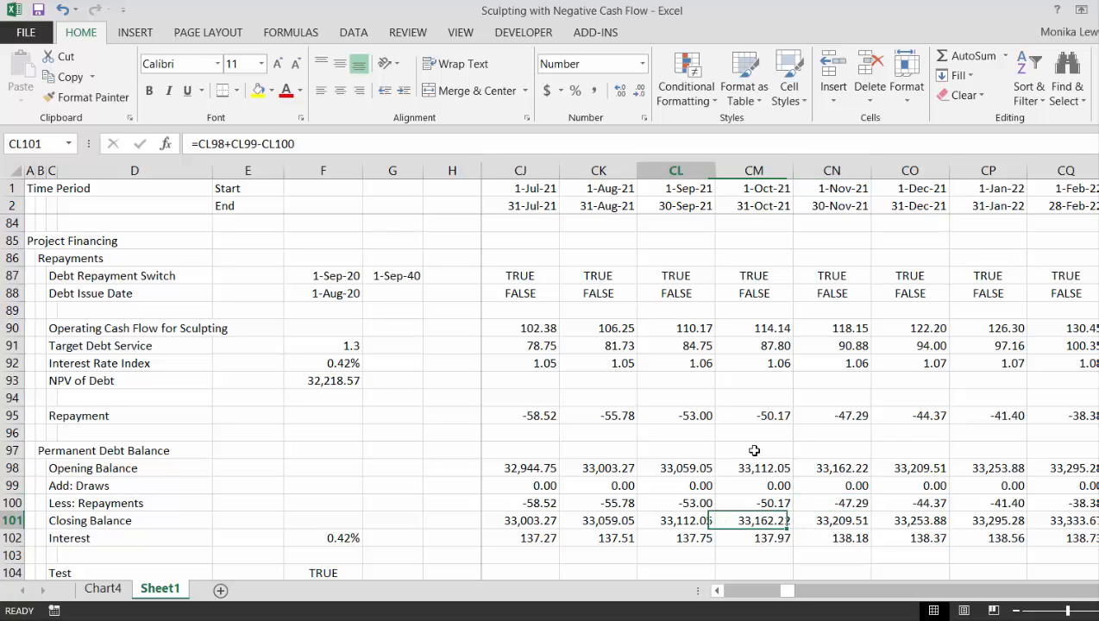
key("Left")
key("Left")
key("Left")
key("Left")
key("Left")
key("Left")
key("Left")
key("Left")
key("Left")
key("Left")
key("Left")
key("Left")
key("Left")
key("Left")
key("Left")
key("Left")
key("Left")
key("Left")
key("Left")
key("Left")
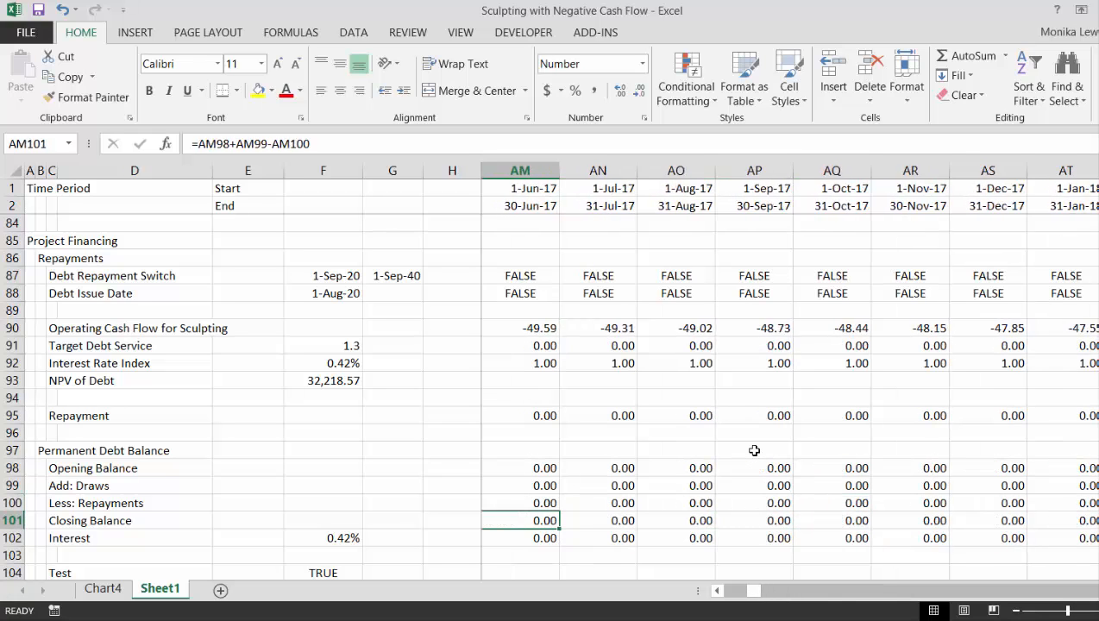